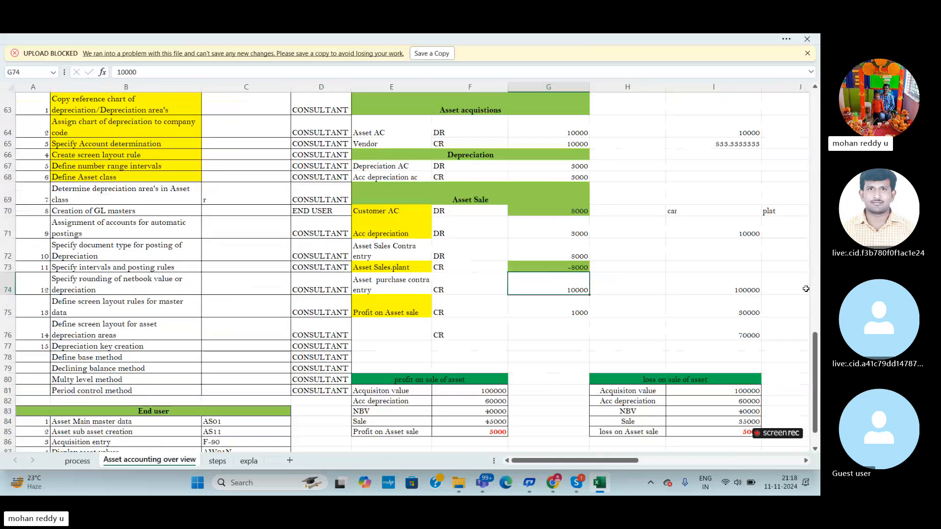
Review the first three asset accounting configuration steps, from copying the chart of depreciation to specifying account determination, and the end-user list
left_click_drag(815, 382, 816, 293)
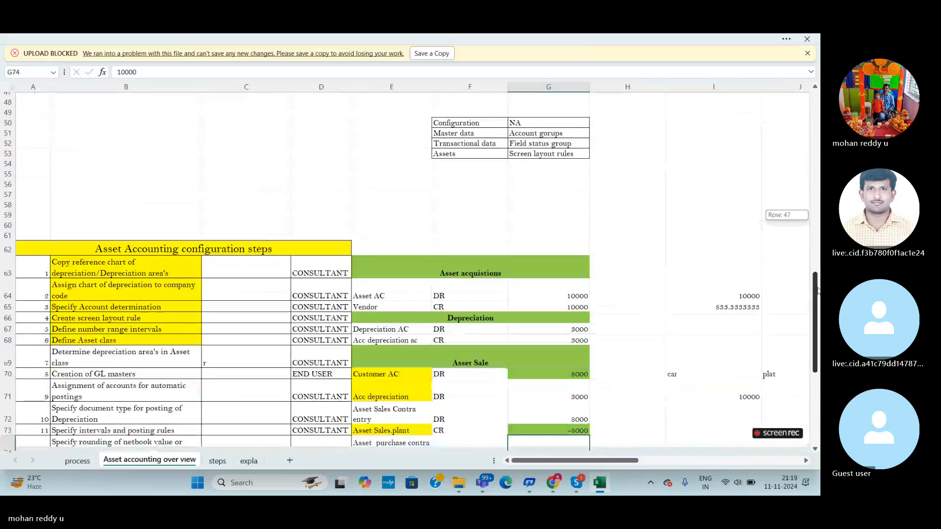
left_click(115, 266)
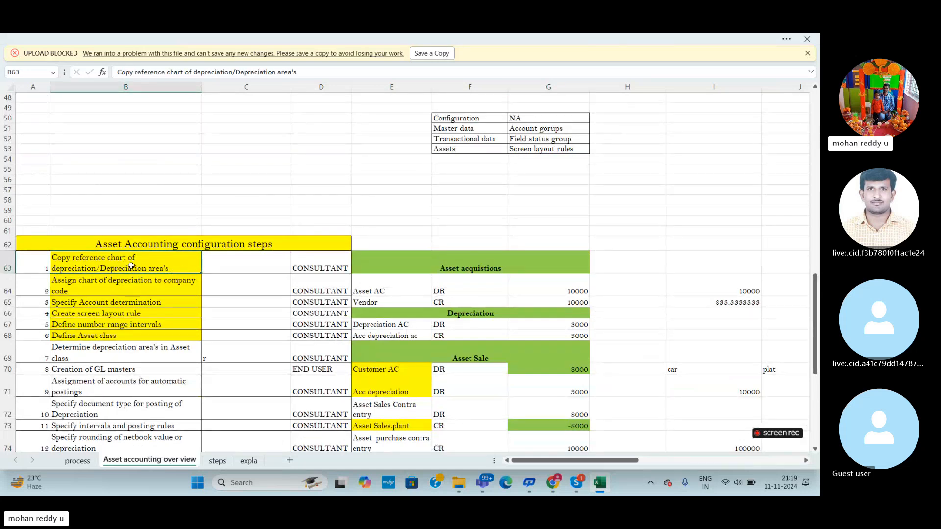
left_click(127, 290)
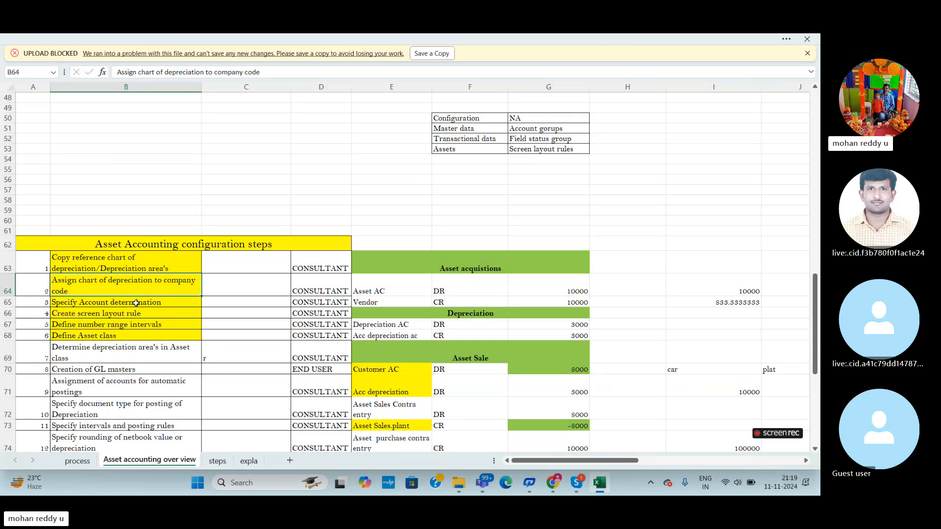
left_click(135, 301)
left_click(8, 303)
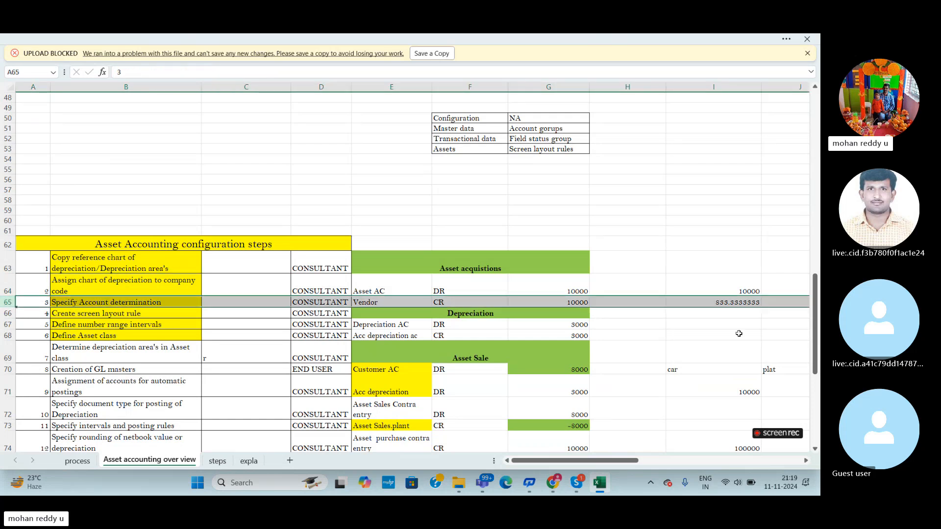
left_click_drag(815, 343, 794, 450)
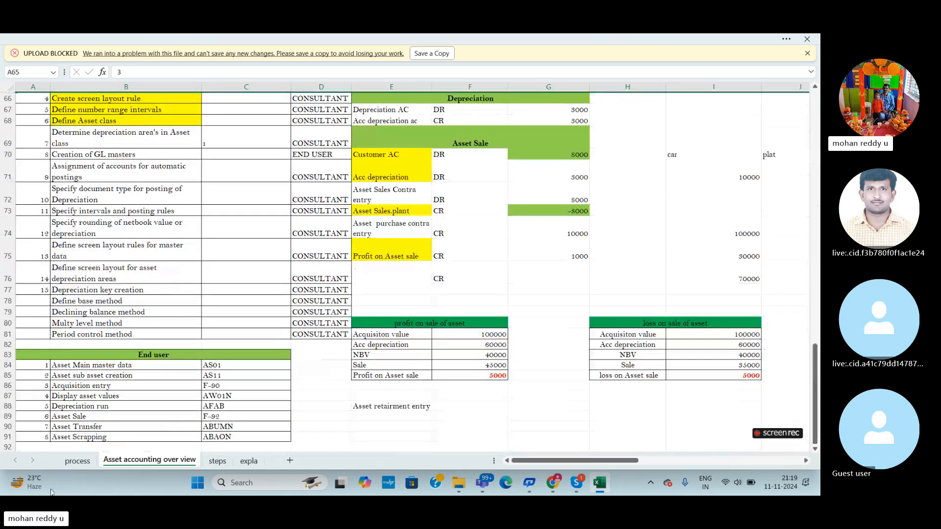
Look over the process sheet down to its account assignment tables, and return to the Asset accounting over view sheet
left_click(77, 460)
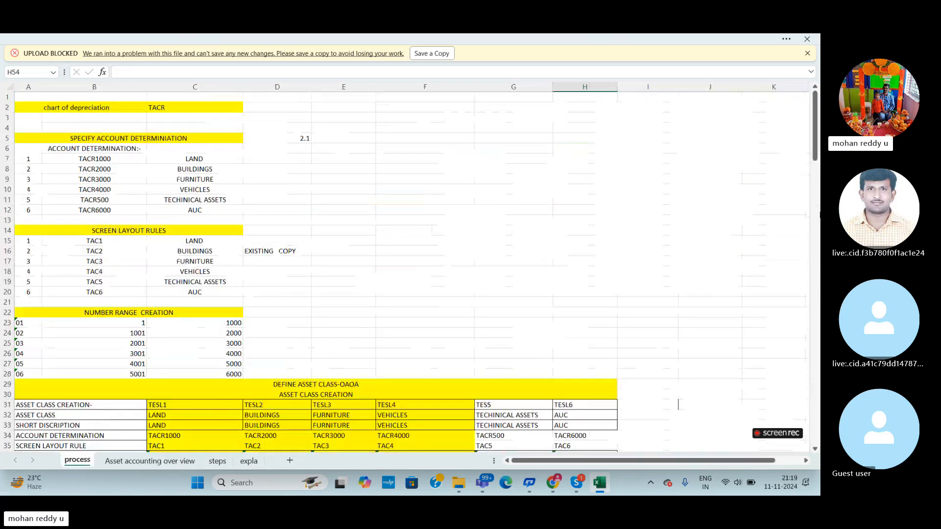
left_click_drag(816, 123, 784, 274)
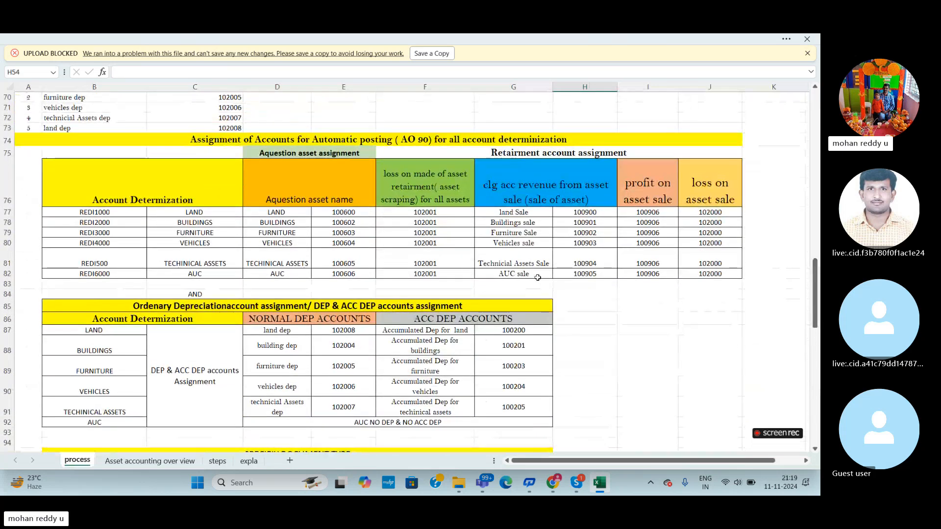
left_click(156, 461)
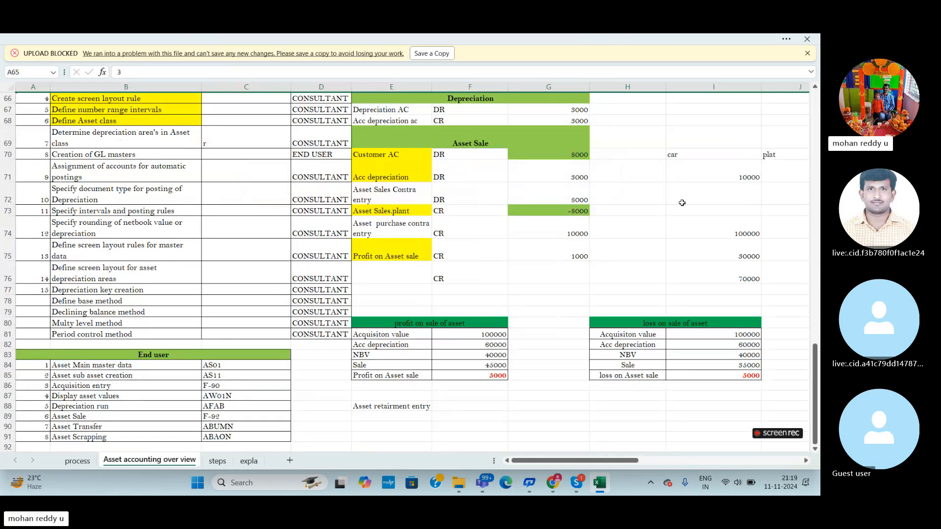
Review the configuration steps from account determination through screen layout rule and number range intervals to asset class
left_click_drag(815, 367, 816, 347)
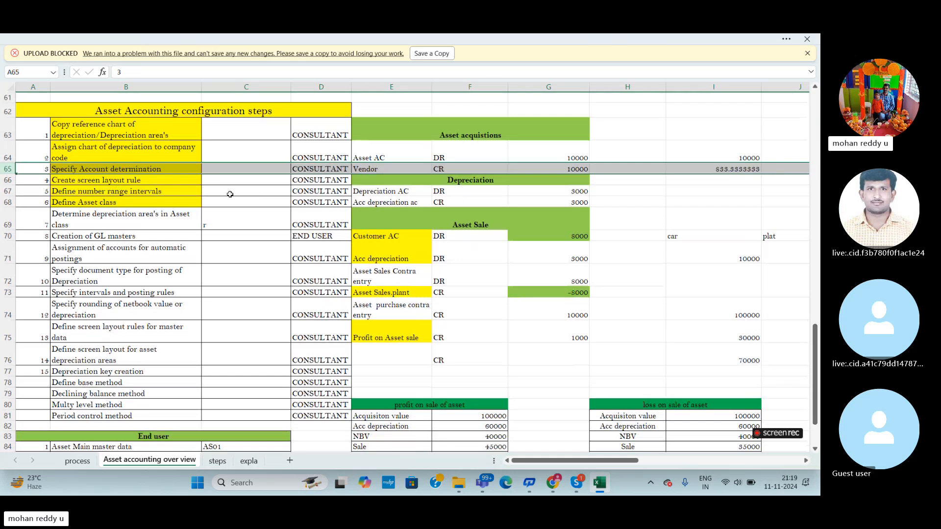
left_click_drag(101, 168, 102, 200)
left_click(172, 202)
left_click(132, 168)
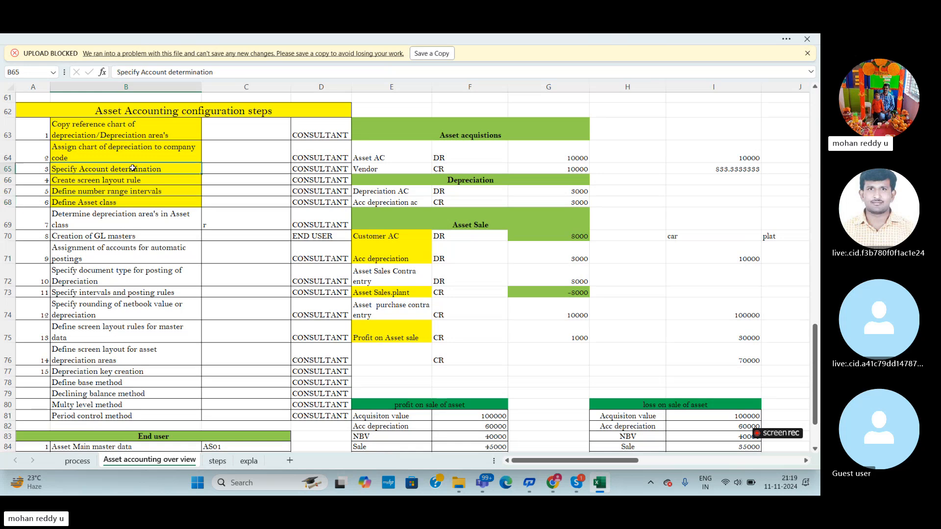
left_click(134, 180)
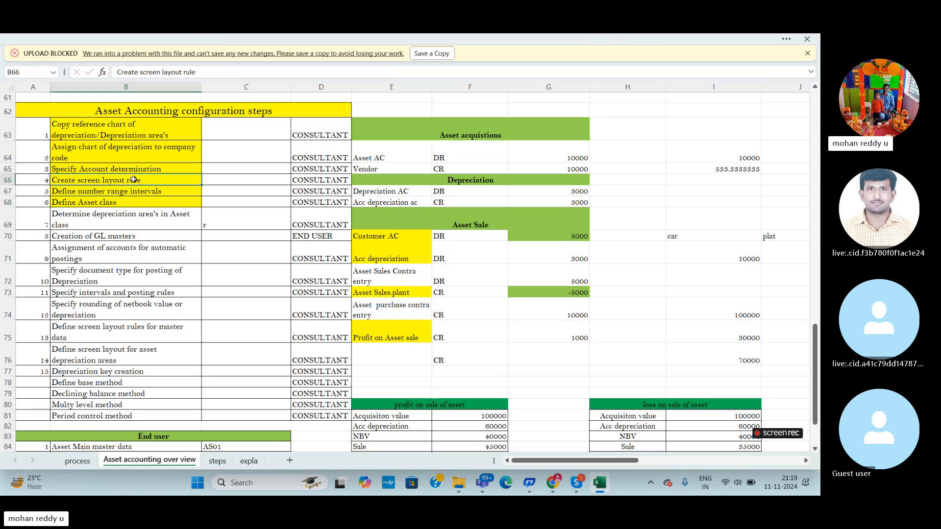
left_click_drag(134, 171, 134, 190)
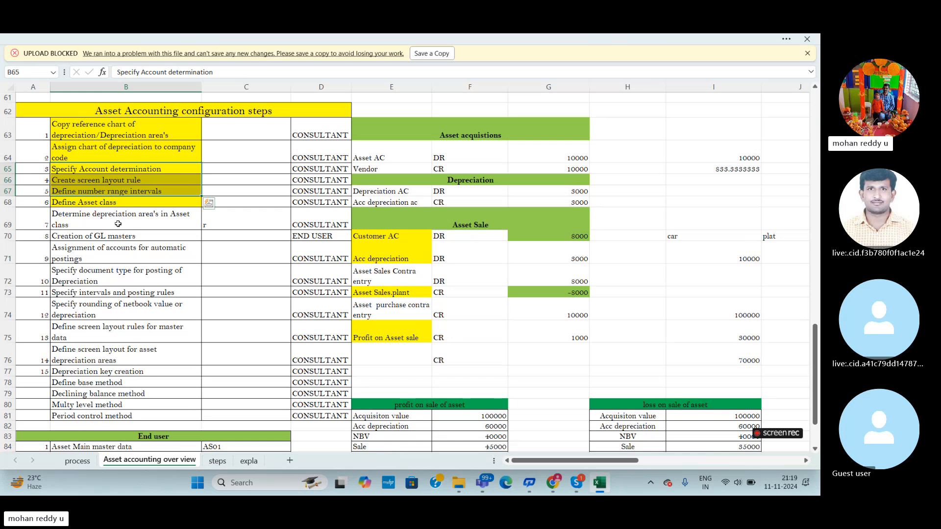
Examine configuration steps 7 and 8, determining depreciation areas in the asset class and creation of GL masters
left_click(2, 218)
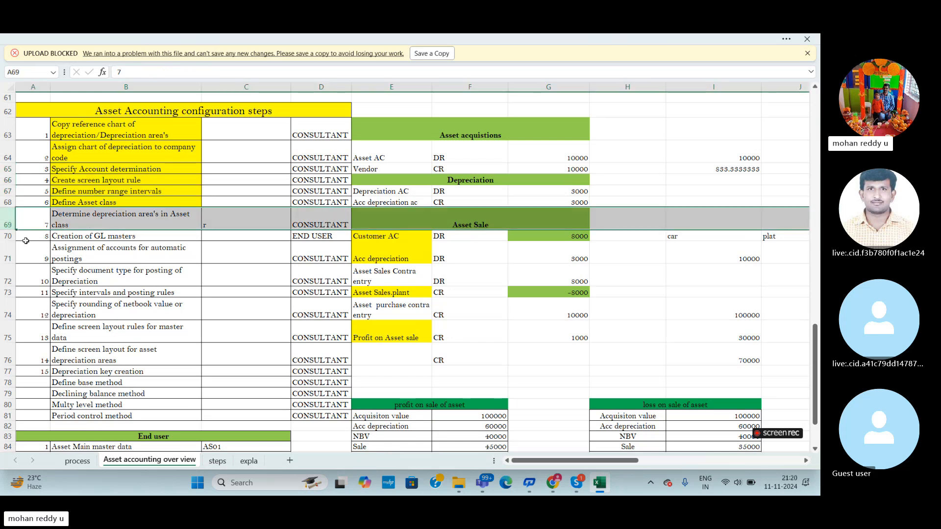
left_click(7, 236)
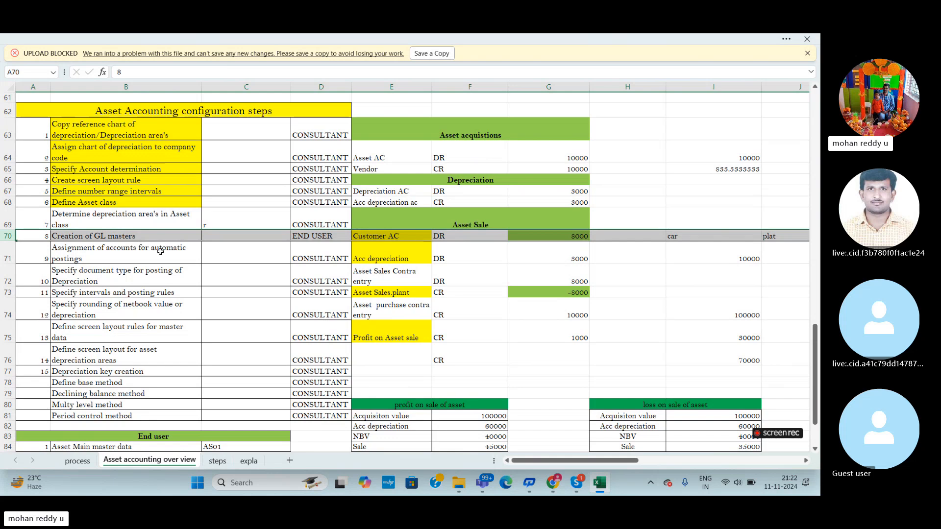
left_click(9, 236)
left_click(580, 484)
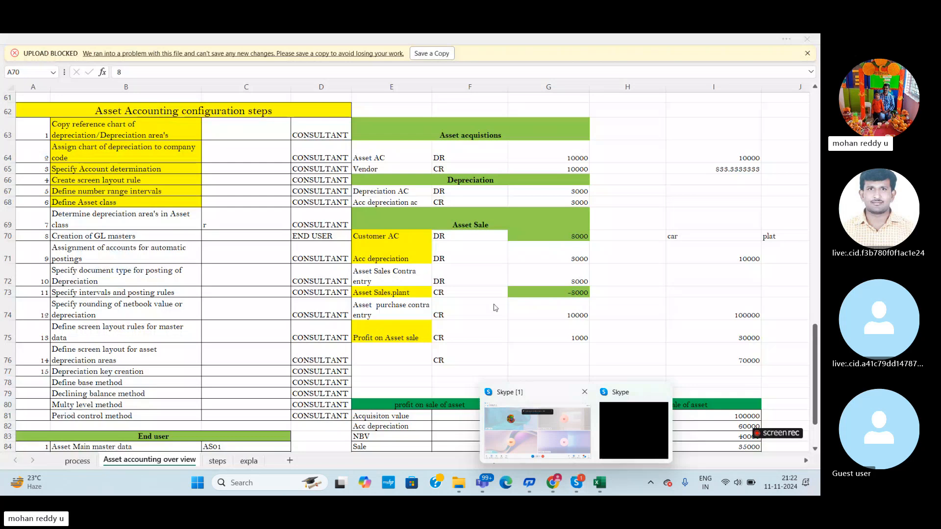
left_click(190, 277)
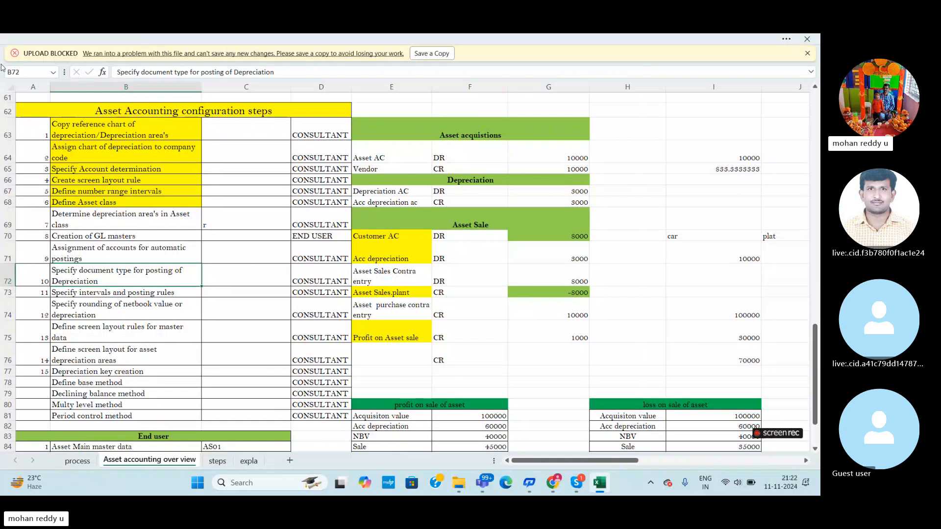
left_click(8, 236)
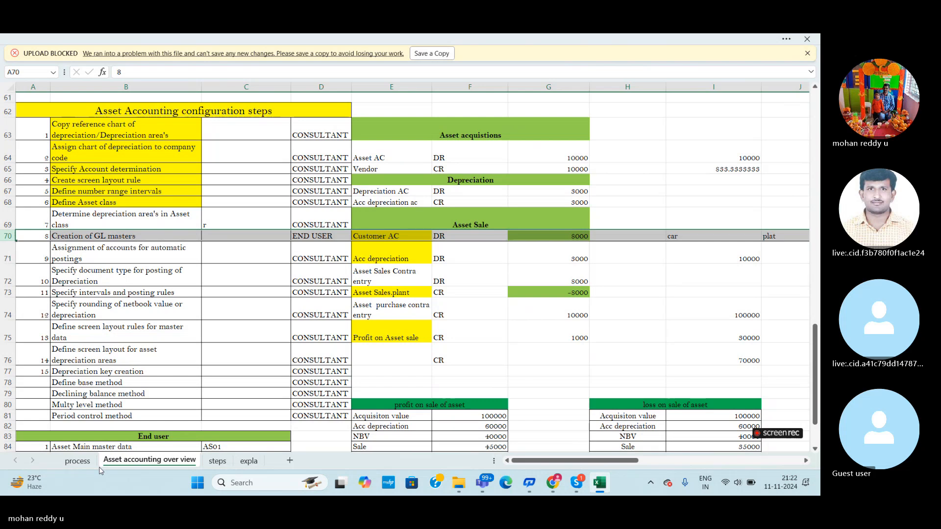
Examine the acquisition asset accounts in the AO90 automatic posting table on the process sheet
left_click(79, 461)
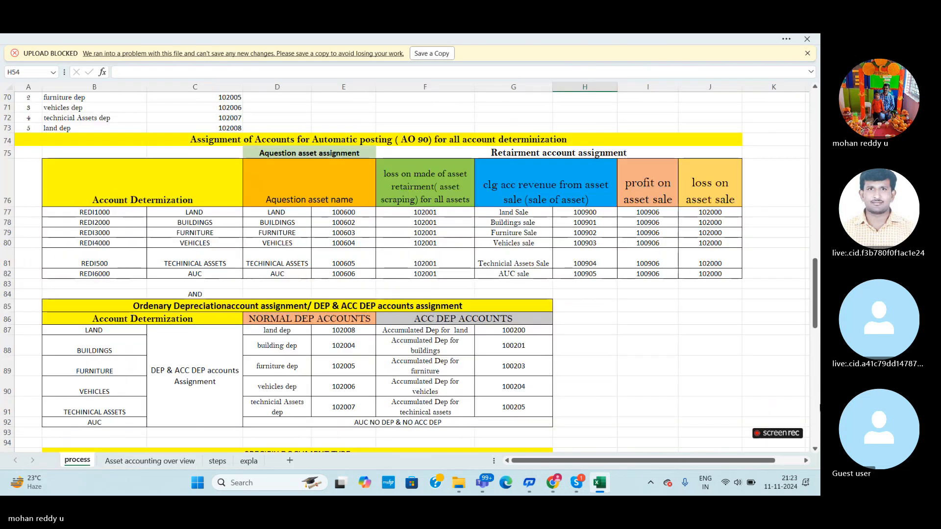
left_click_drag(815, 312, 816, 306)
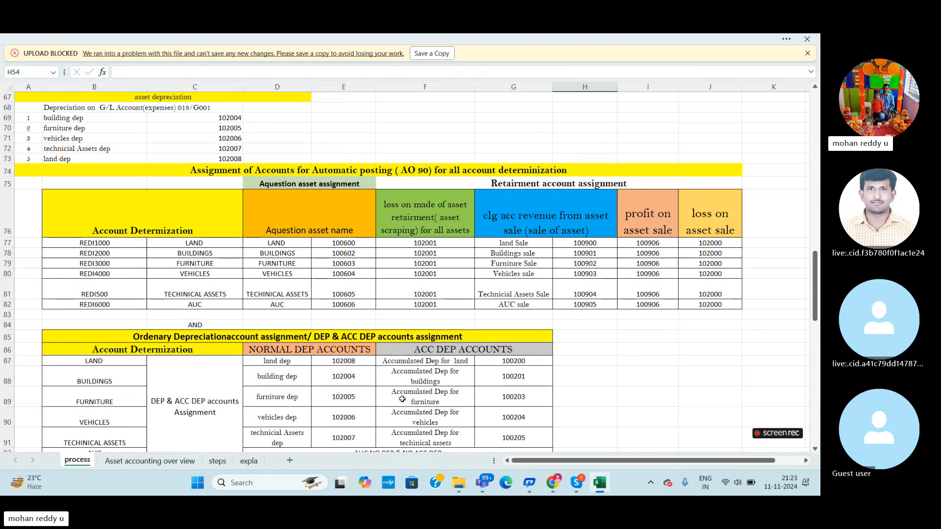
left_click(343, 305)
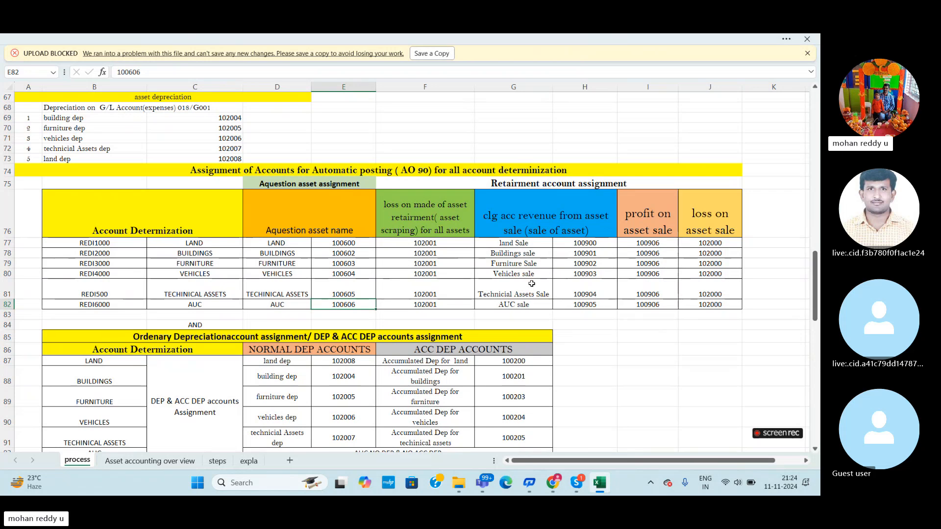
Check the asset sale entries on the overview sheet, and examine the asset scrapping loss accounts on the process sheet
left_click(174, 466)
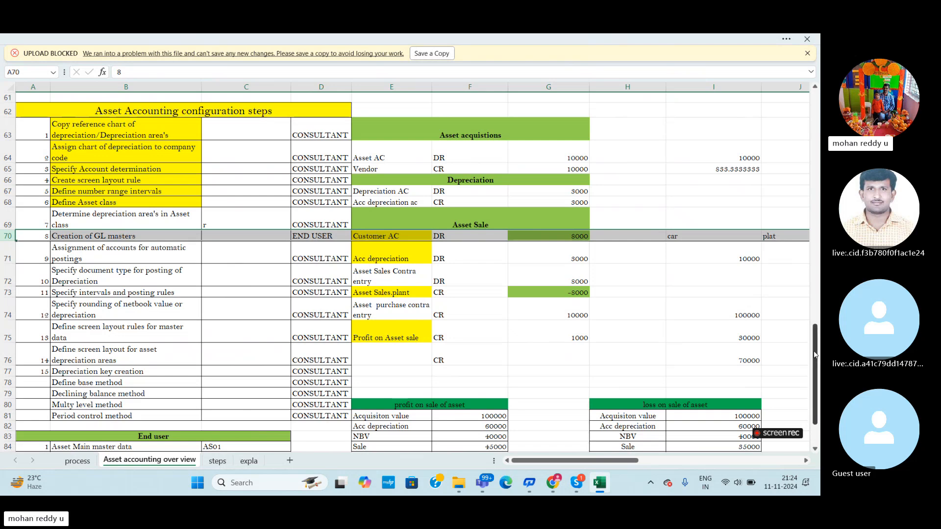
scroll(254, 436, "down", 2)
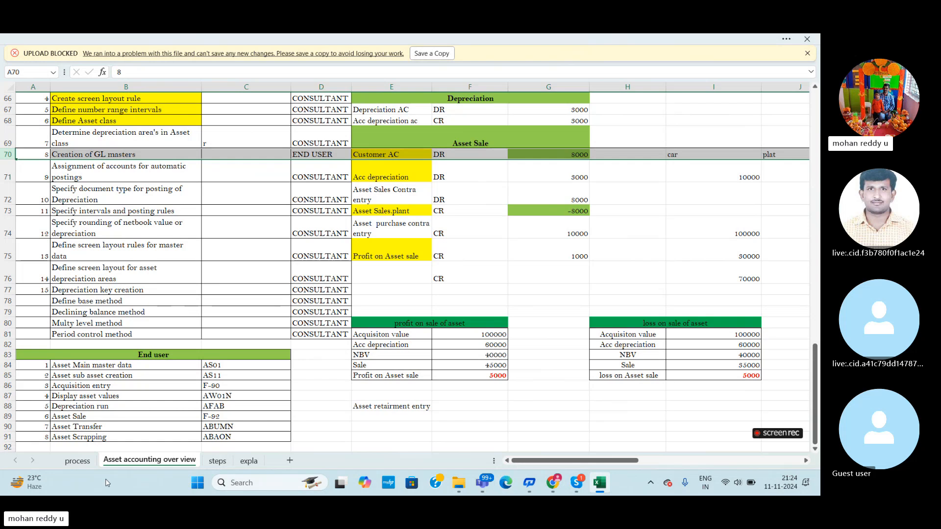
left_click(88, 463)
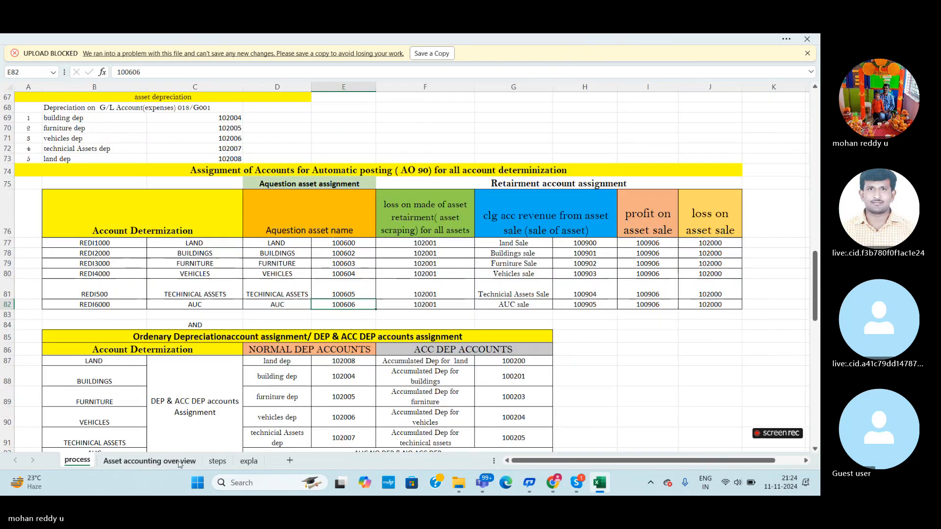
left_click_drag(424, 243, 424, 297)
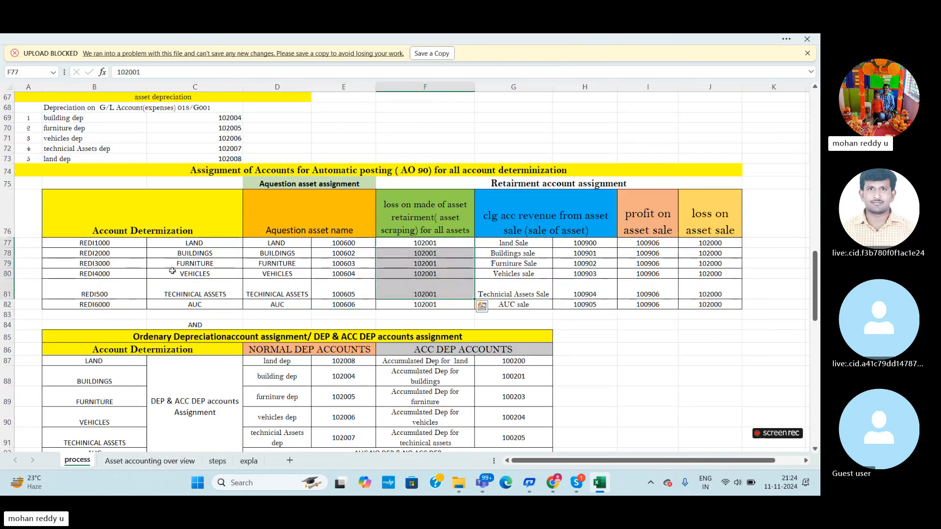
left_click(432, 305)
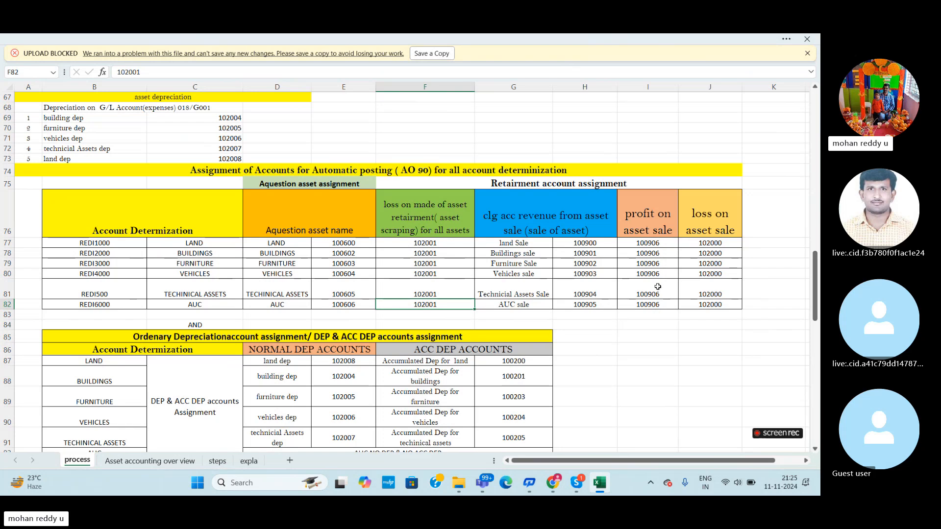
Compare the overview's profit and loss on sale of asset examples with the profit and loss account columns on the process sheet
left_click(150, 461)
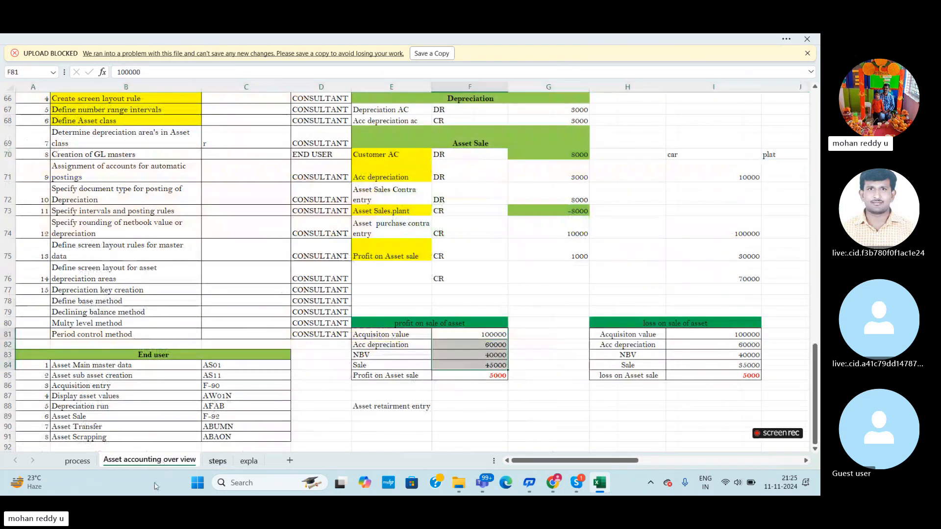
left_click(82, 465)
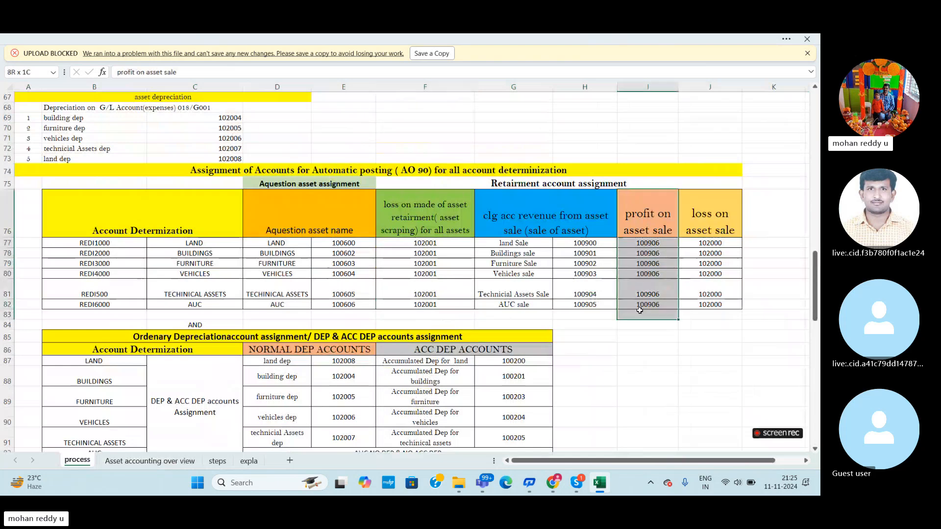
left_click(150, 461)
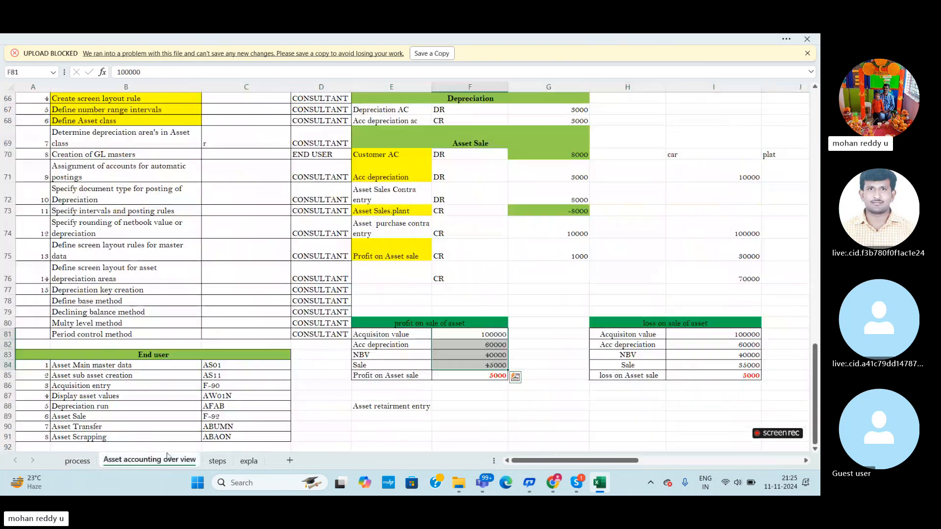
left_click(740, 337)
left_click_drag(741, 336, 741, 375)
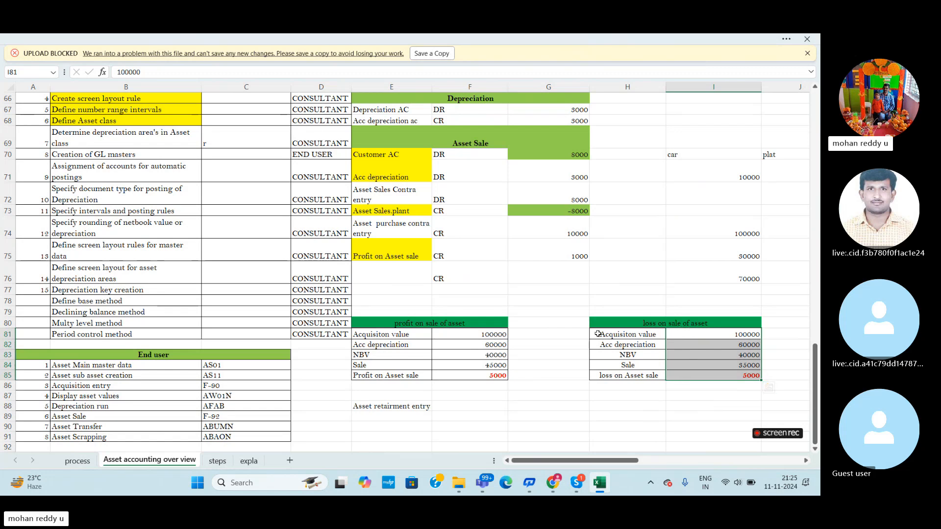
left_click(77, 461)
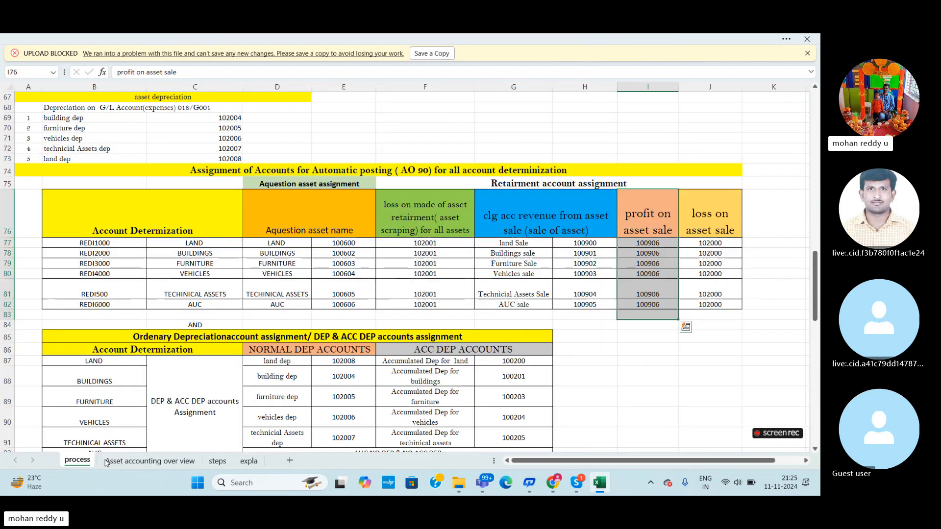
key("shift+Right")
key("shift+Up")
key("shift+Up")
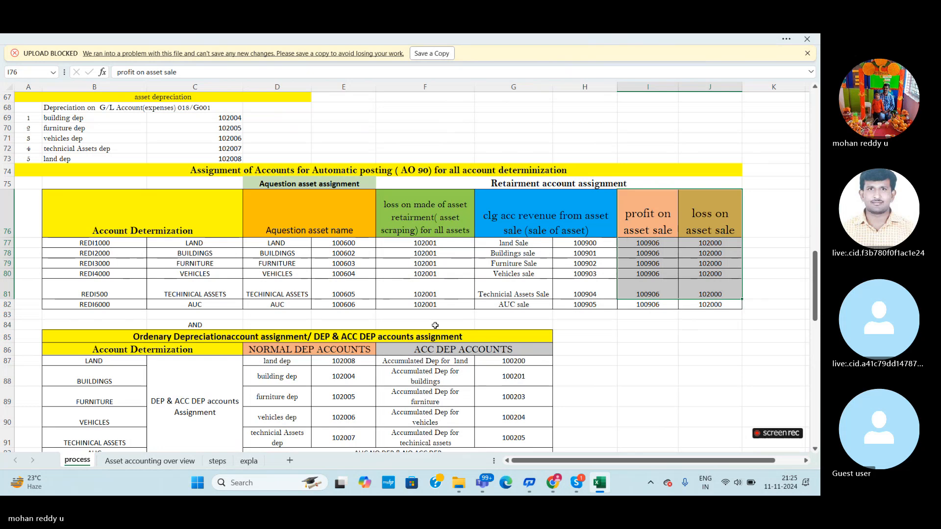
Examine the normal depreciation accounts for each asset class in the ordinary depreciation account assignment table
left_click_drag(816, 267, 819, 289)
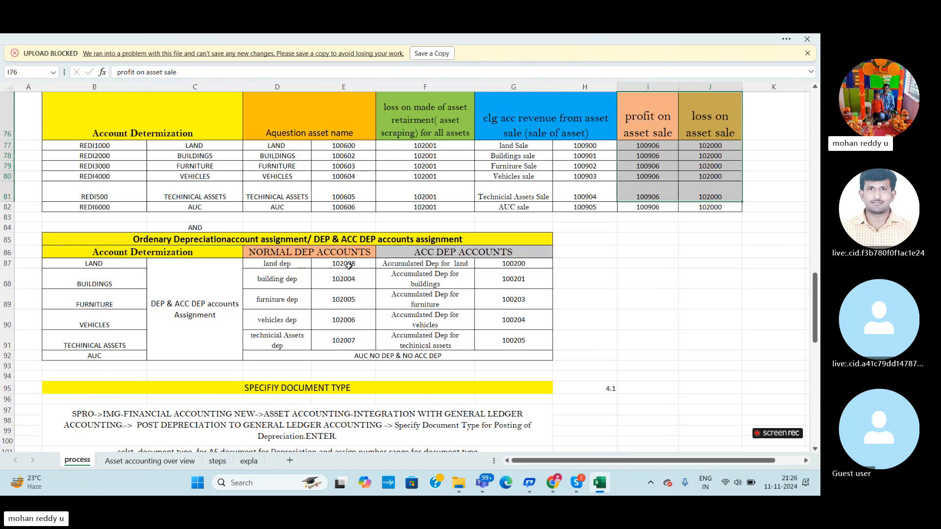
left_click(351, 265)
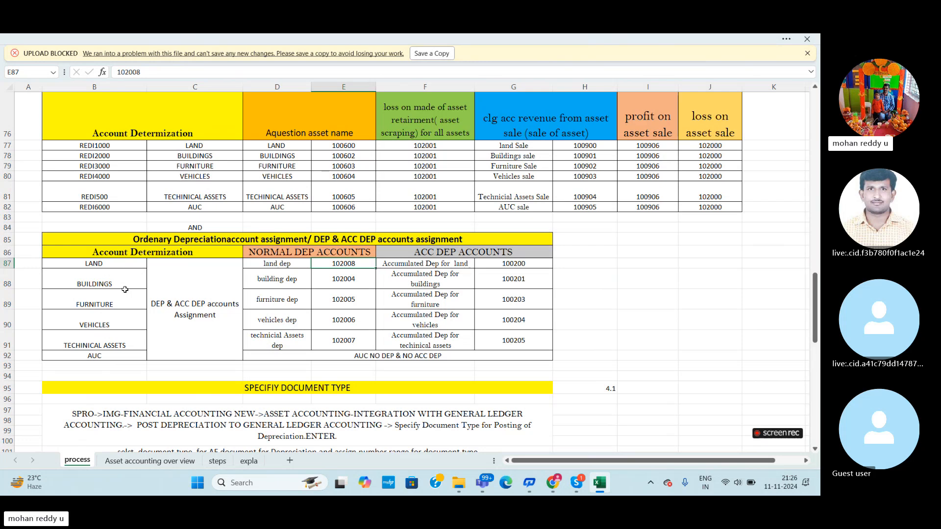
left_click(352, 286)
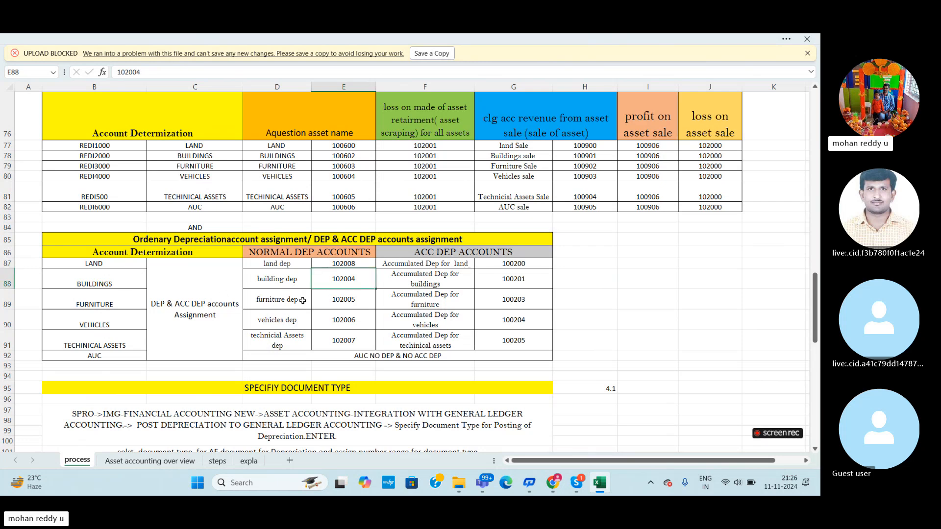
left_click(338, 301)
left_click(129, 327)
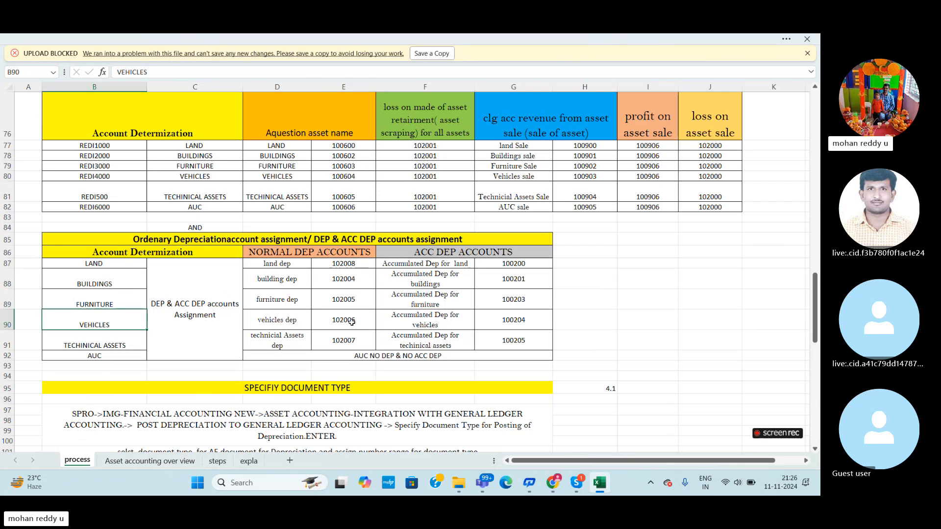
left_click(352, 321)
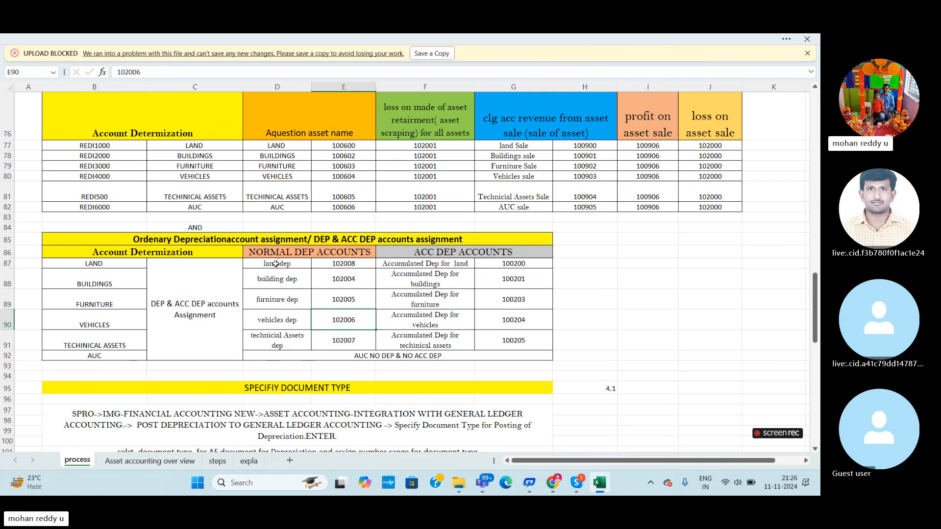
left_click_drag(275, 264, 344, 322)
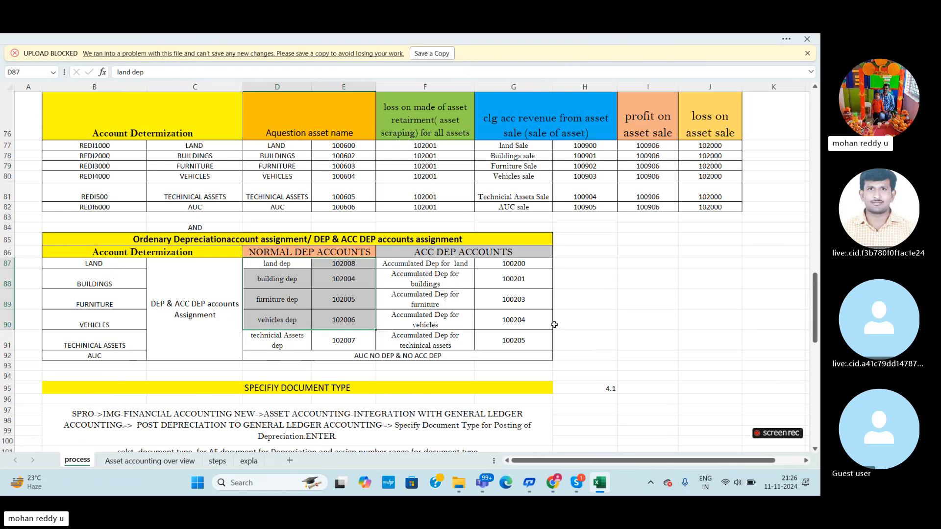
Review the customer, asset sales and accumulated depreciation lines of the Asset Sale entries on the overview sheet
left_click(171, 469)
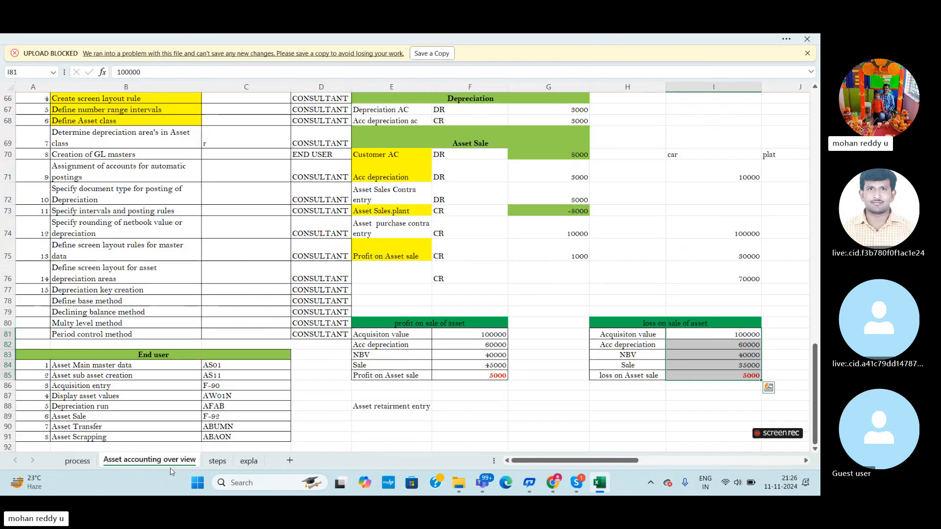
left_click_drag(815, 388, 821, 150)
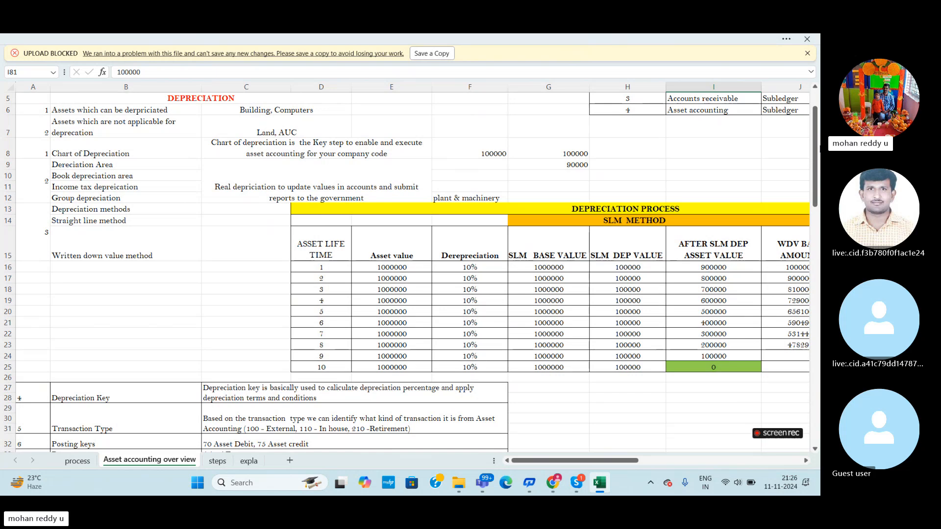
left_click_drag(819, 174, 819, 374)
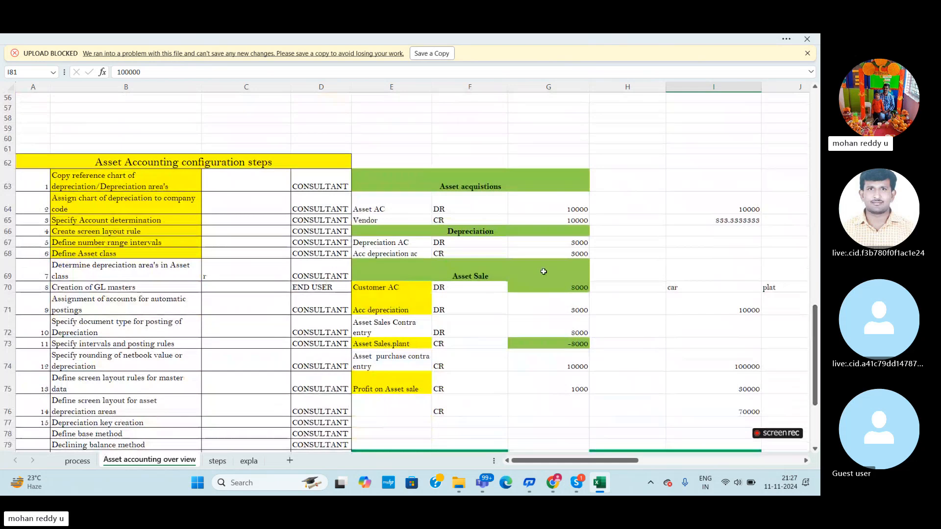
left_click(382, 290)
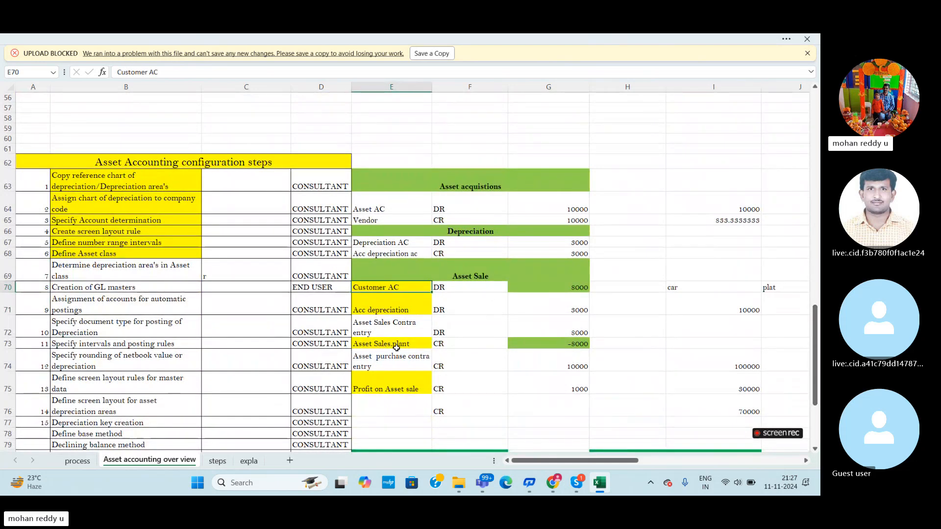
left_click(417, 345)
left_click(391, 291)
left_click(398, 345)
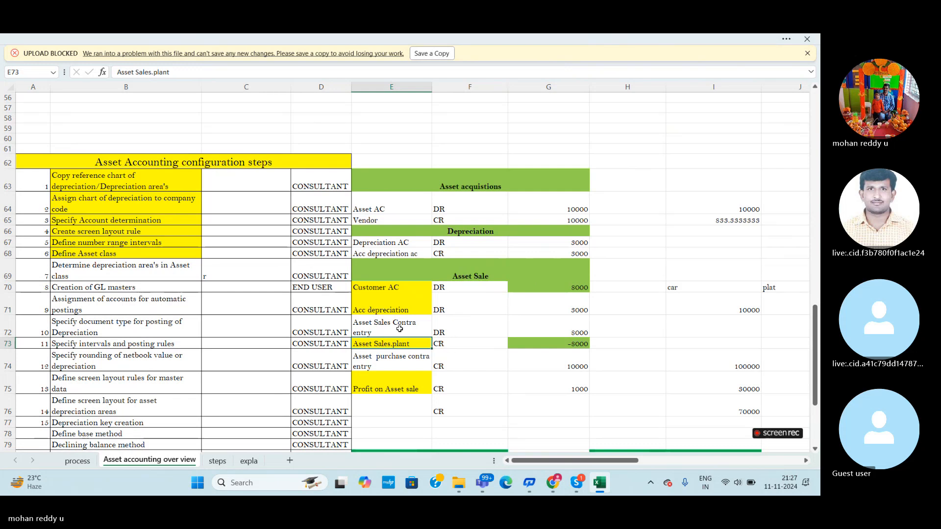
left_click(399, 311)
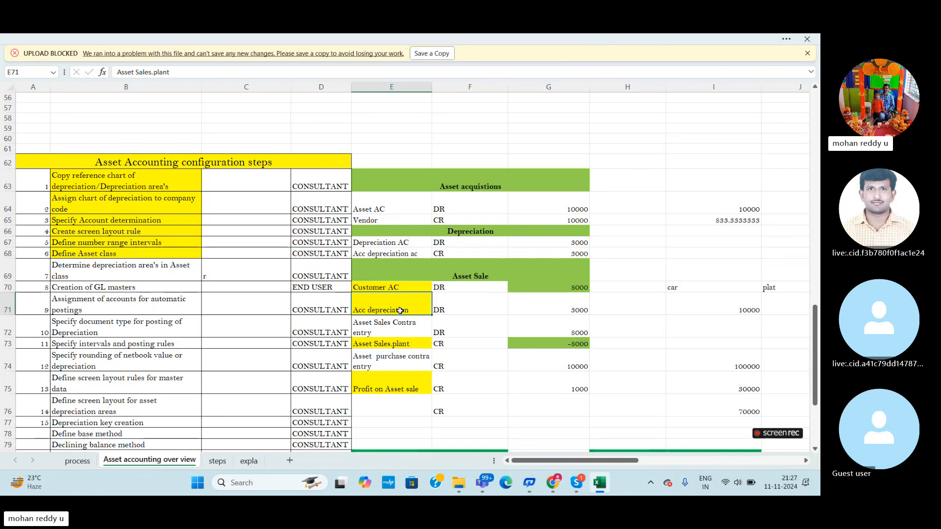
Examine the accumulated depreciation accounts of the ordinary depreciation assignment table on the process sheet
left_click(74, 467)
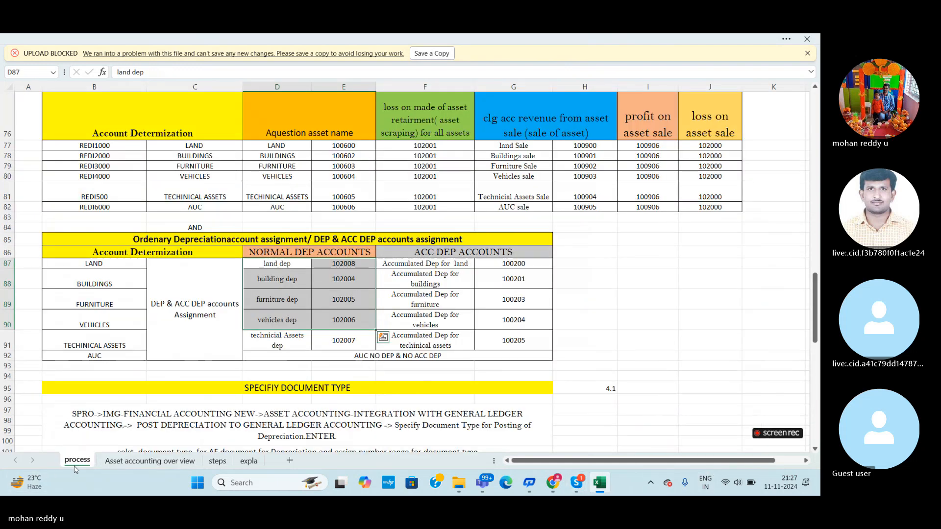
left_click_drag(425, 263, 425, 341)
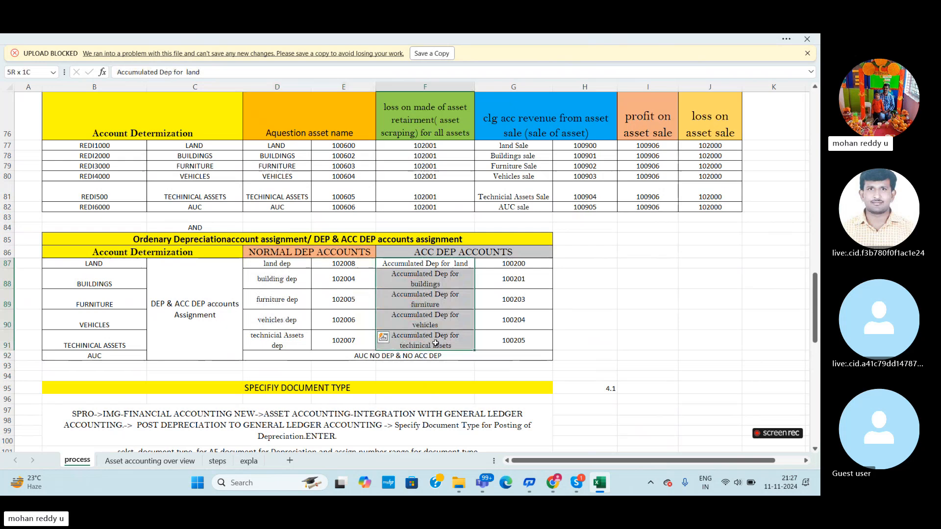
left_click(526, 339)
left_click_drag(814, 334, 813, 319)
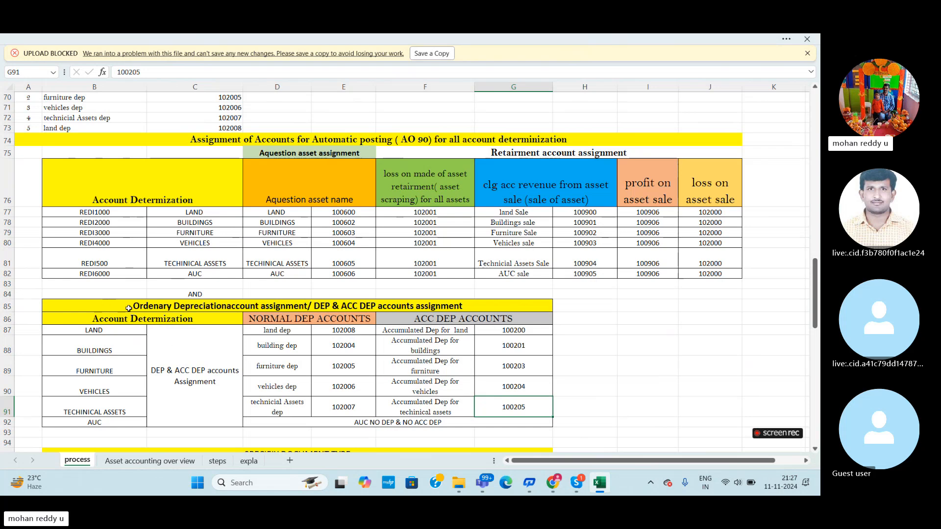
Examine the account determination, asset class and short description rows for land in the asset class definition table
left_click_drag(816, 301, 816, 183)
left_click(8, 230)
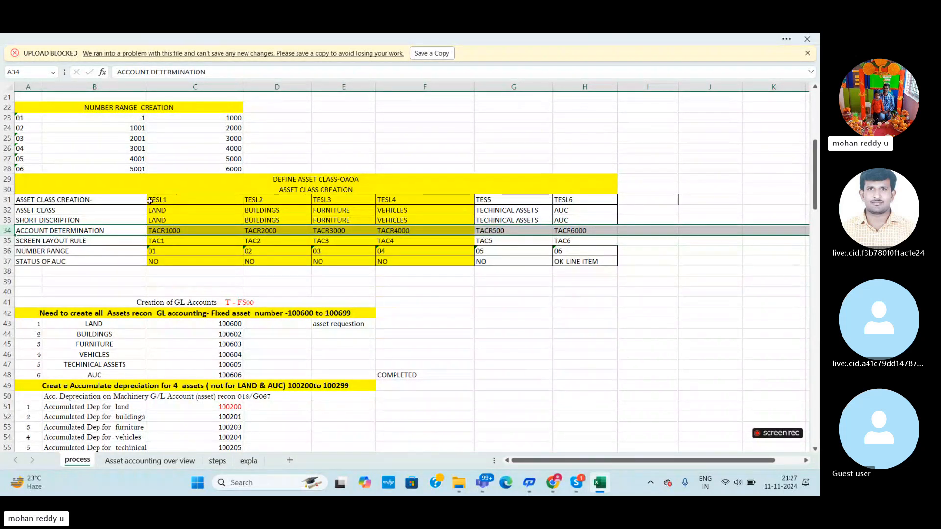
left_click(179, 212)
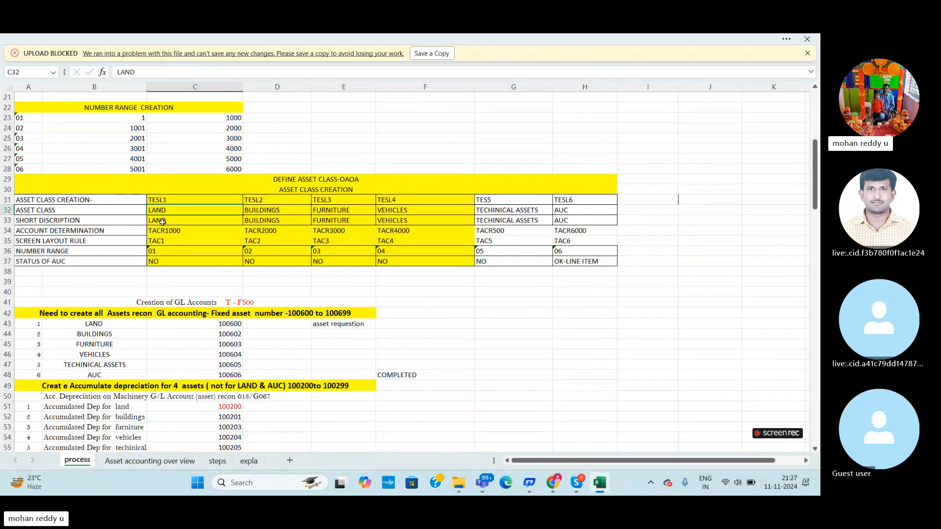
left_click(162, 221)
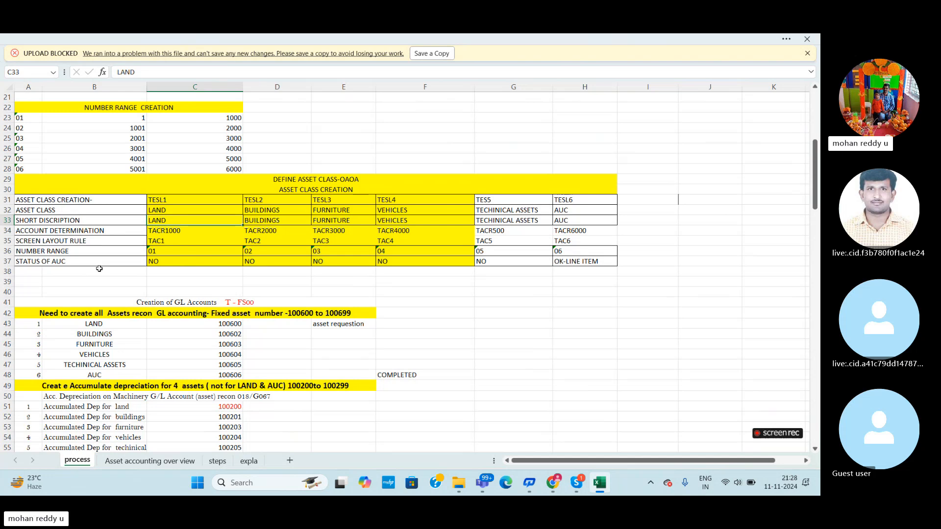
Check the overview's configuration steps, and compare the accumulated depreciation GL creation section with the account assignment tables on the process sheet
left_click(164, 463)
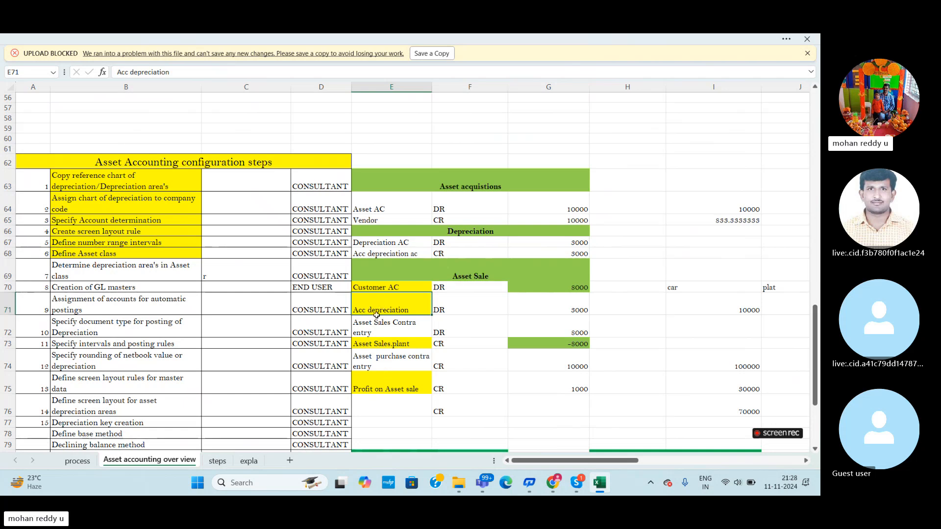
left_click(75, 461)
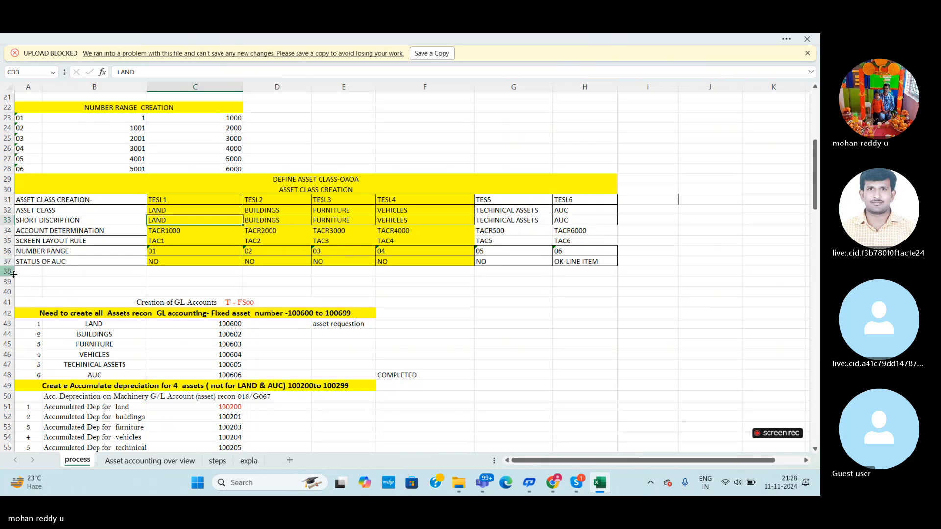
left_click(122, 387)
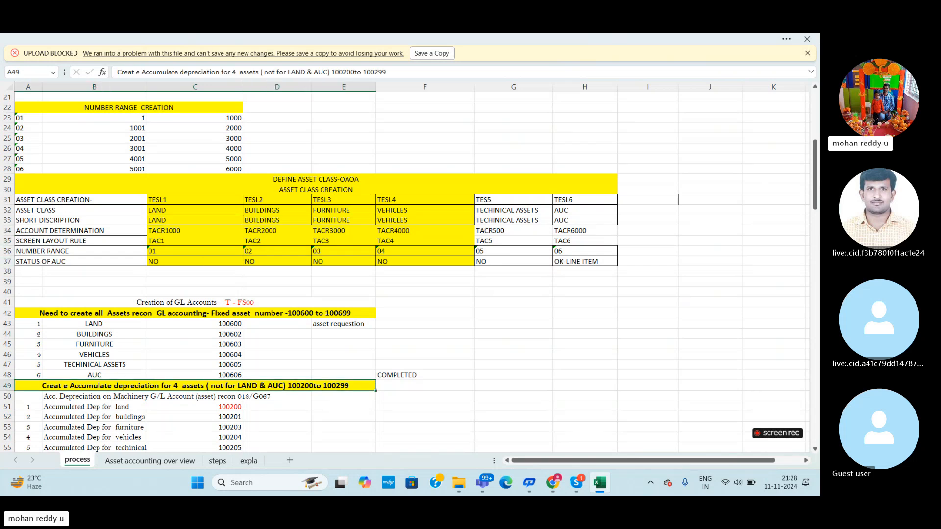
left_click_drag(815, 169, 816, 282)
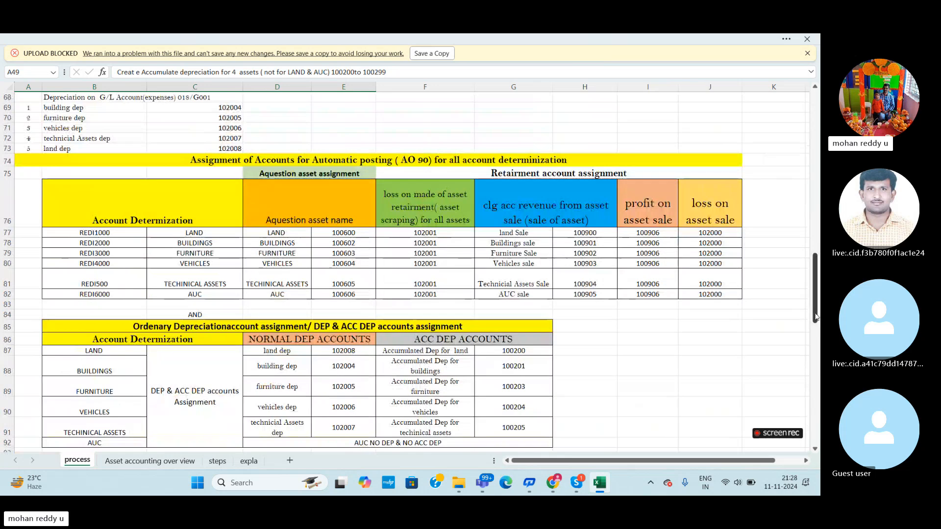
Review the list of asset reconciliation GL accounts from land to AUC and its completion note
left_click_drag(816, 316, 812, 197)
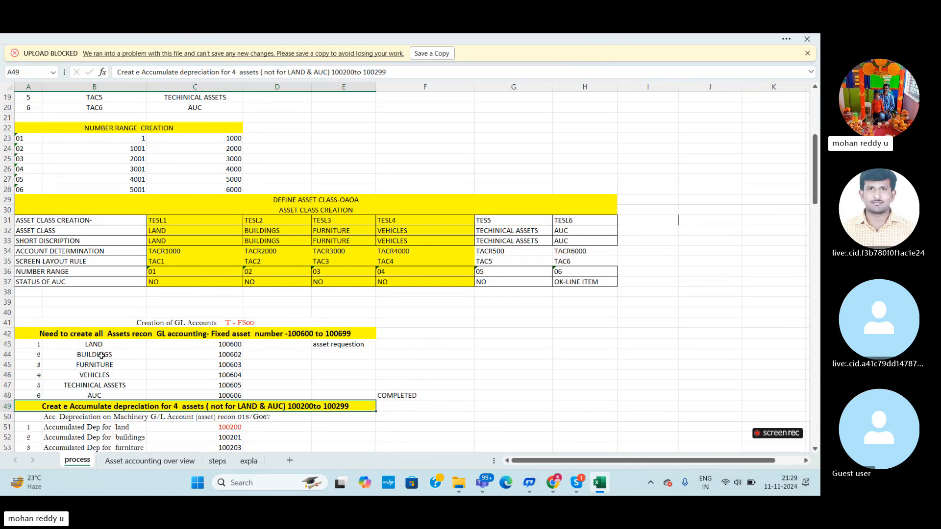
left_click_drag(105, 344, 105, 392)
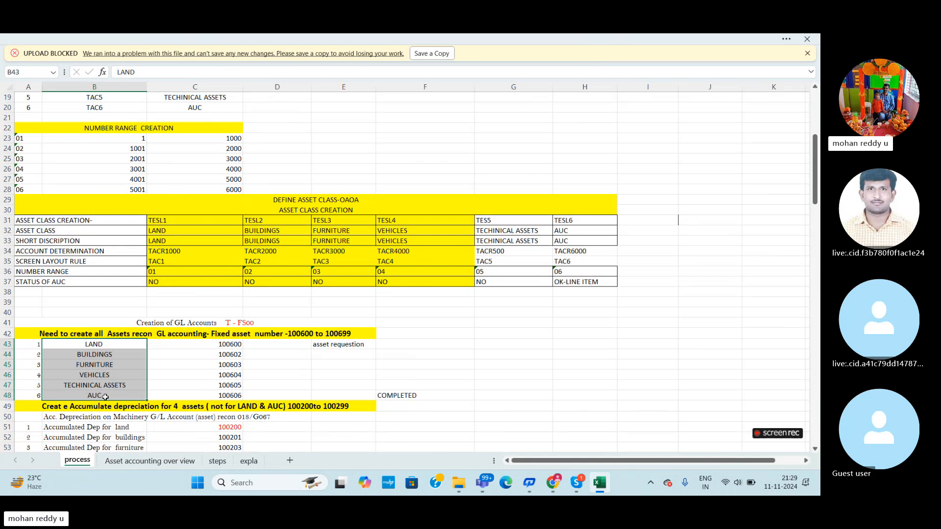
left_click(393, 396)
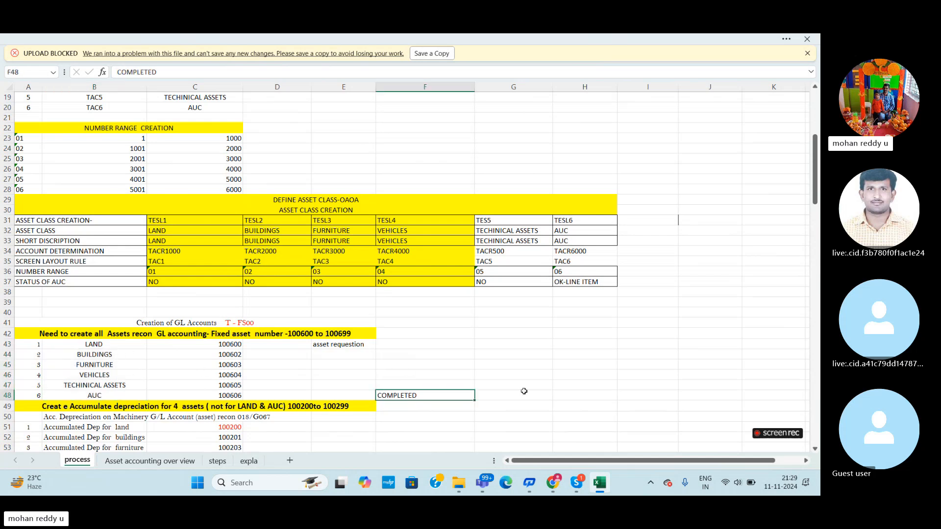
Minimize the workbook and Skype call windows to reach VMware Workstation, and quit the ScreenRec recorder
left_click(751, 38)
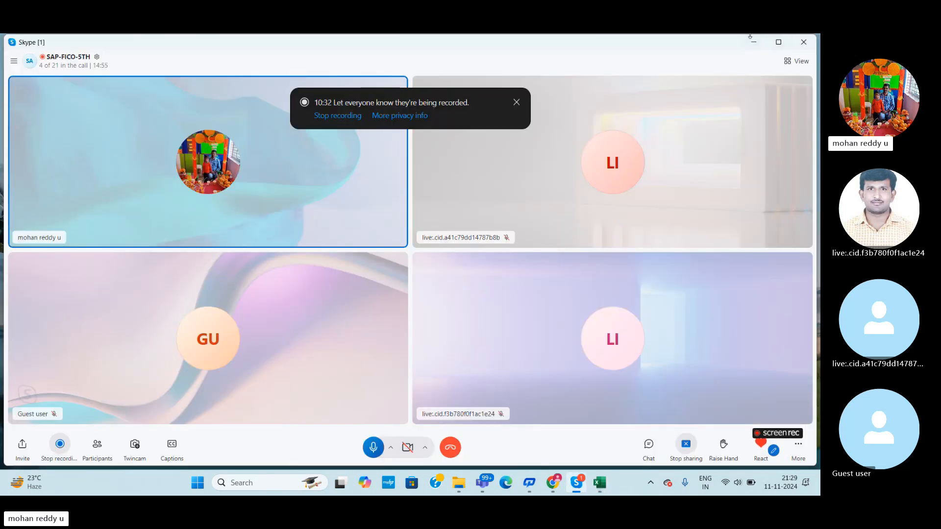
left_click(753, 41)
left_click(756, 44)
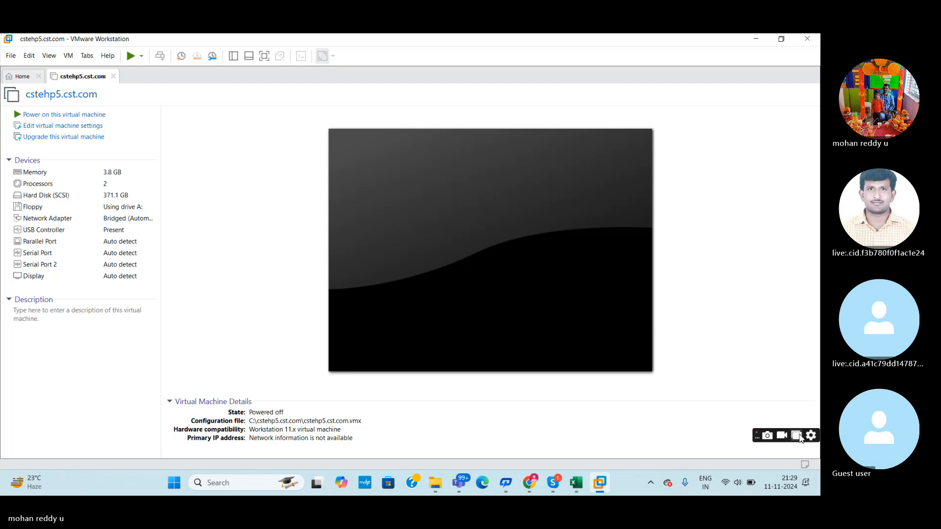
left_click(811, 435)
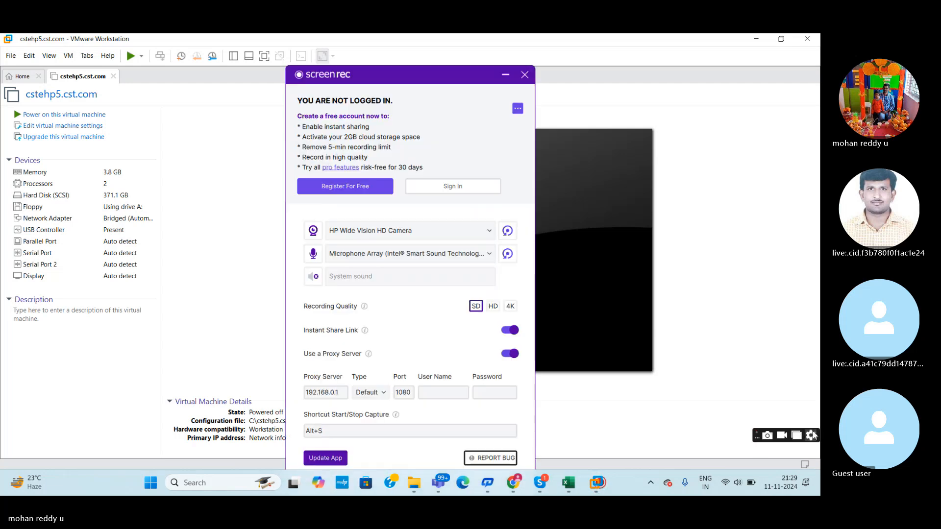
left_click(518, 108)
left_click(490, 195)
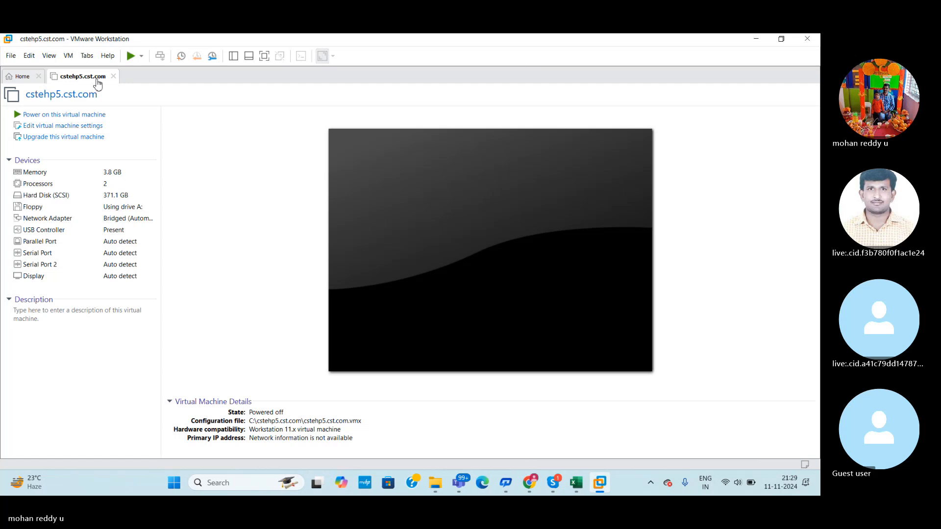
Power on the cstehp5.cst.com virtual machine, and check the Skype call before returning to the machine's startup screen
left_click(127, 57)
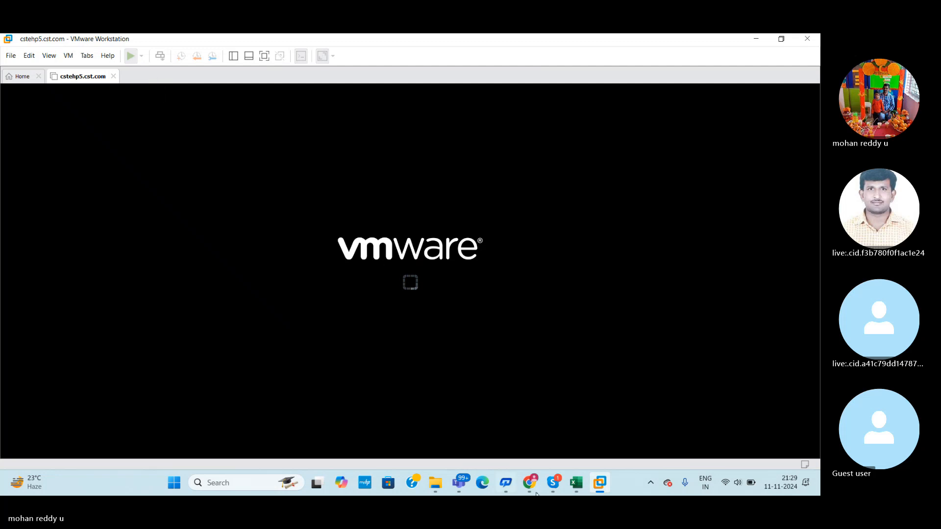
mouse_move(559, 487)
left_click(555, 441)
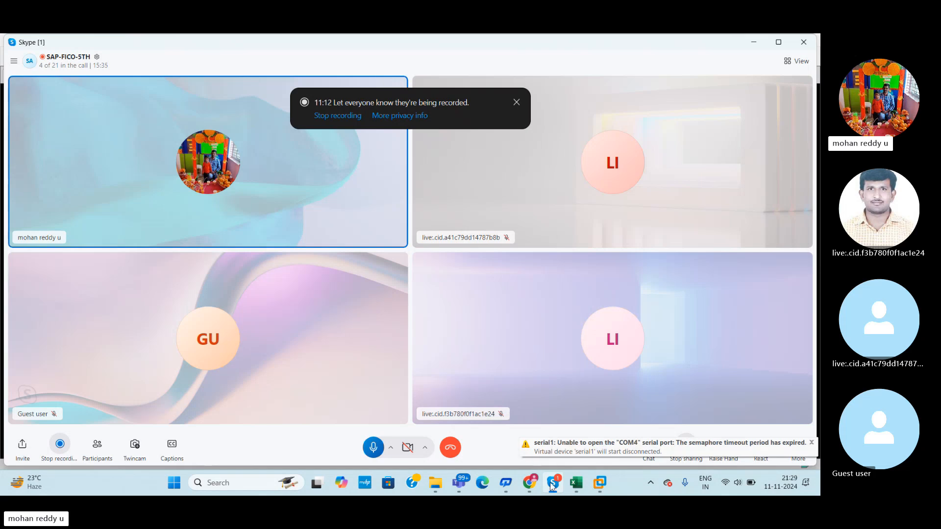
mouse_move(606, 488)
left_click(622, 404)
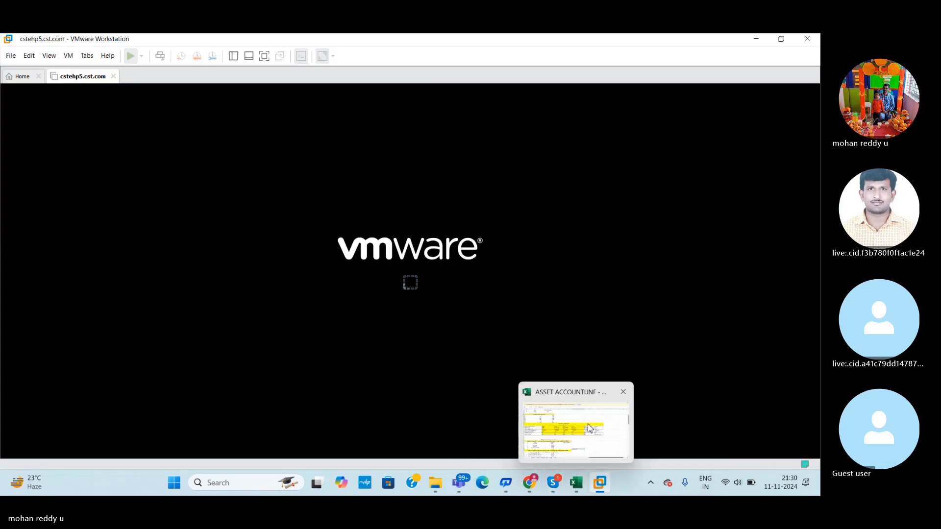
Look at the asset accounting workbook in Excel and the Skype call window while the virtual machine starts
left_click(589, 428)
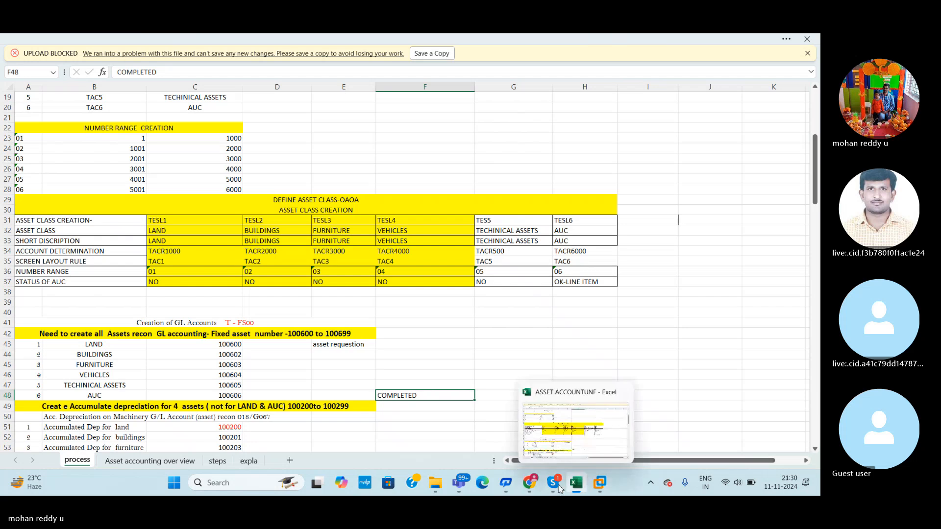
mouse_move(559, 488)
left_click(550, 451)
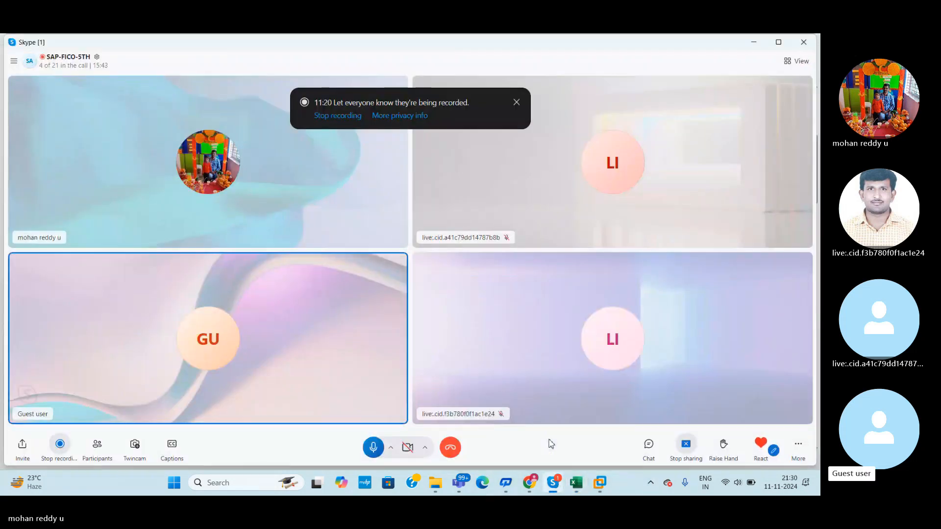
mouse_move(601, 488)
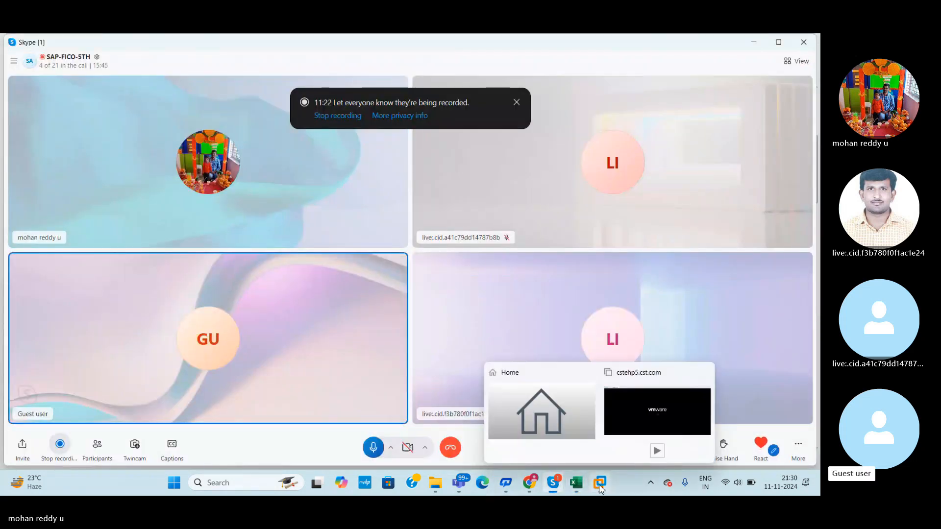
Log on to Windows Server in the cstehp5.cst.com virtual machine with the Administrator password and accept the unplanned shutdown reason
left_click(634, 412)
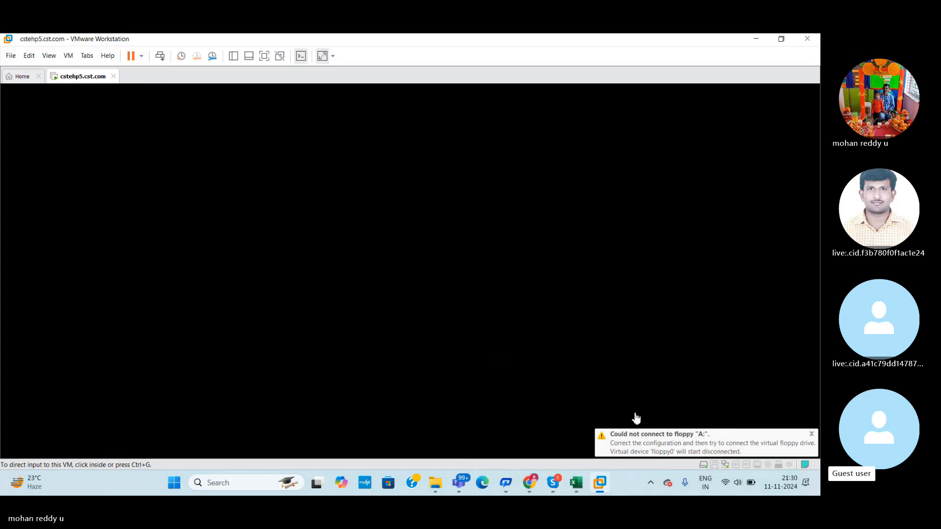
left_click(812, 435)
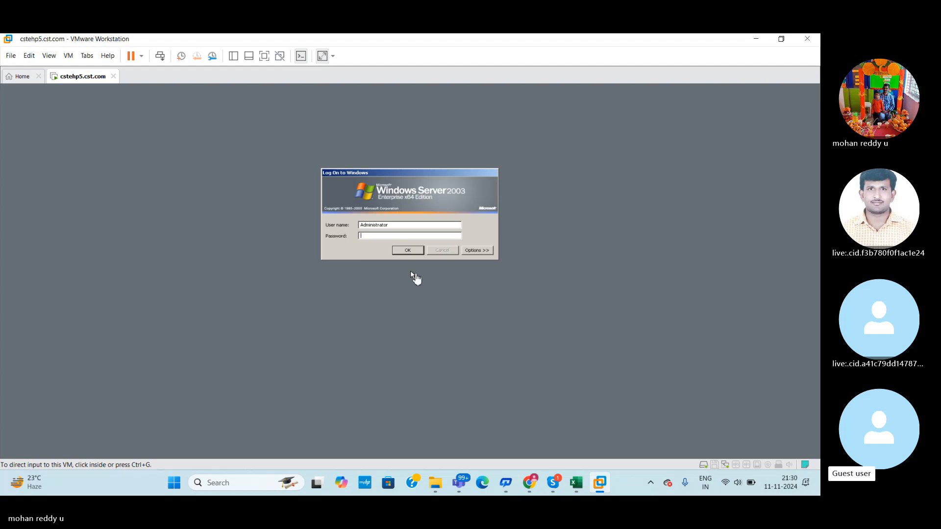
left_click(411, 272)
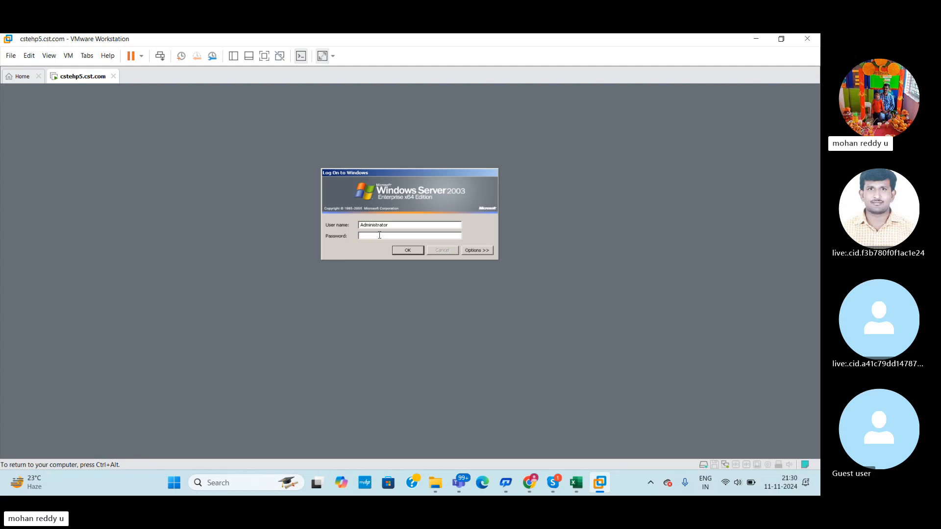
type("••")
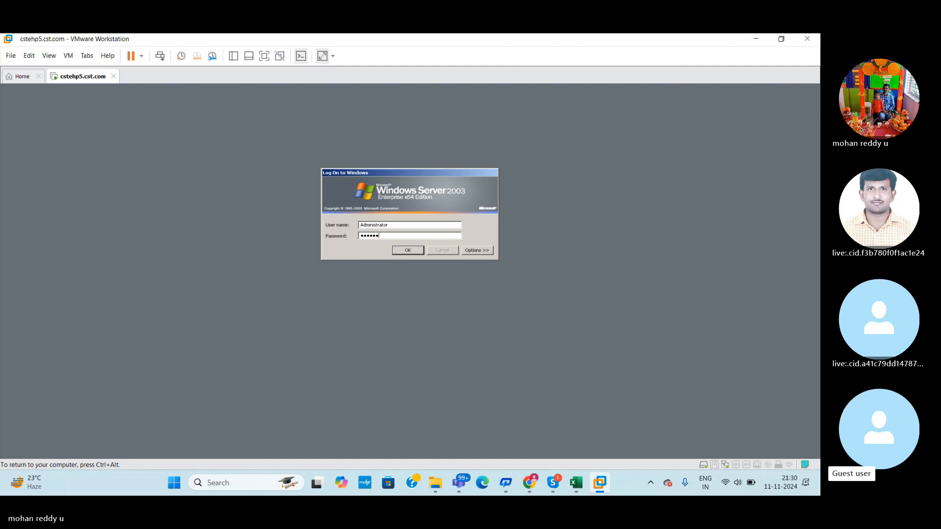
type("•••")
key("Return")
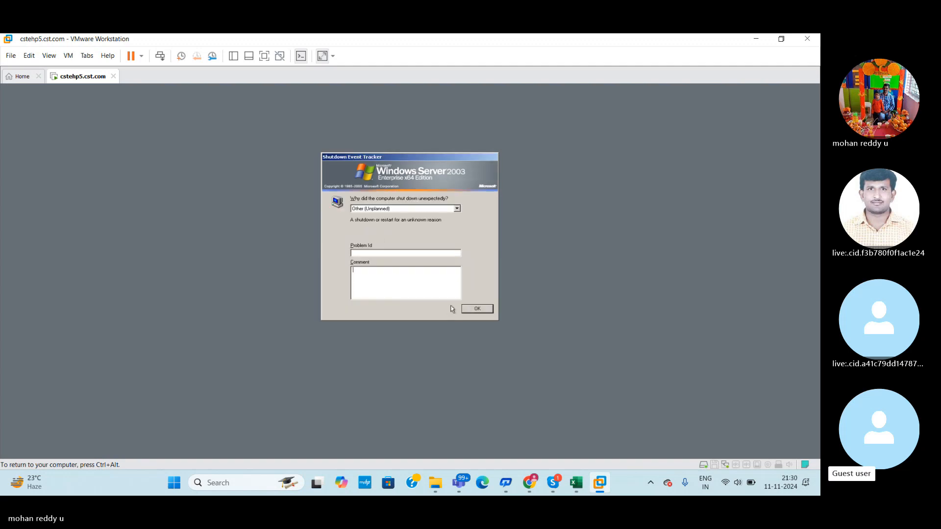
left_click(483, 309)
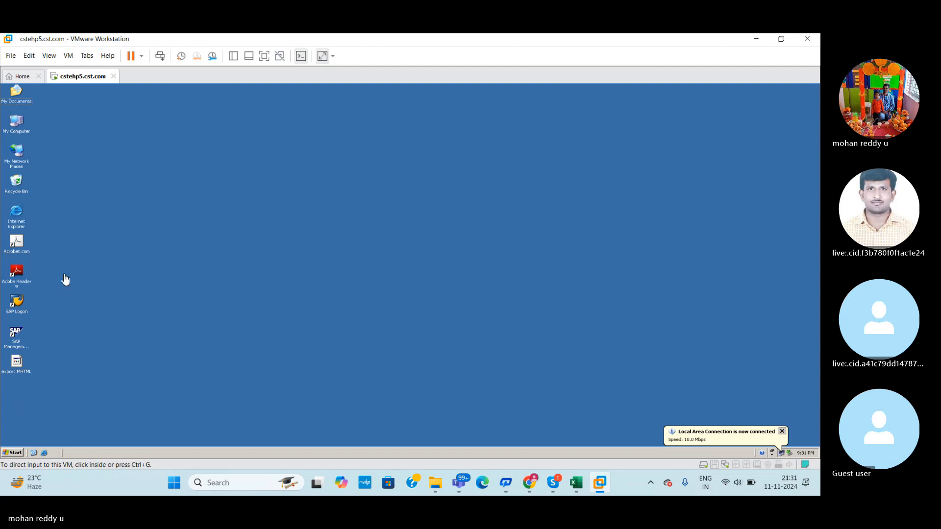
Start the CST system in the SAP Management Console with the default timeout, authenticating with the Administrator password
right_click(15, 339)
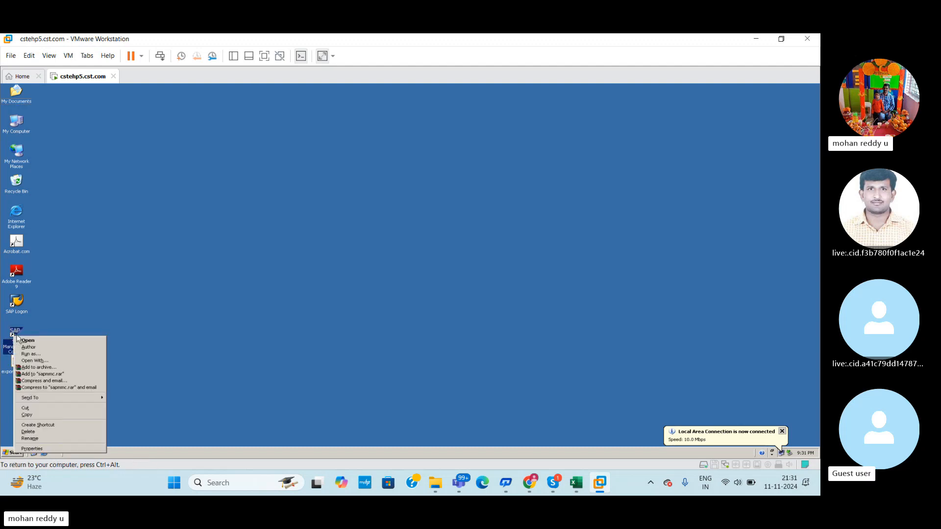
left_click(27, 342)
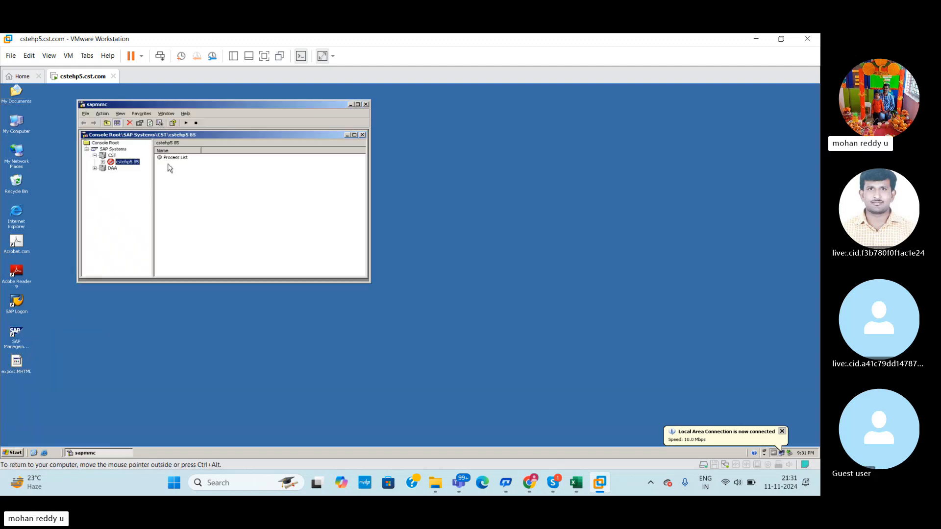
right_click(105, 156)
left_click(125, 162)
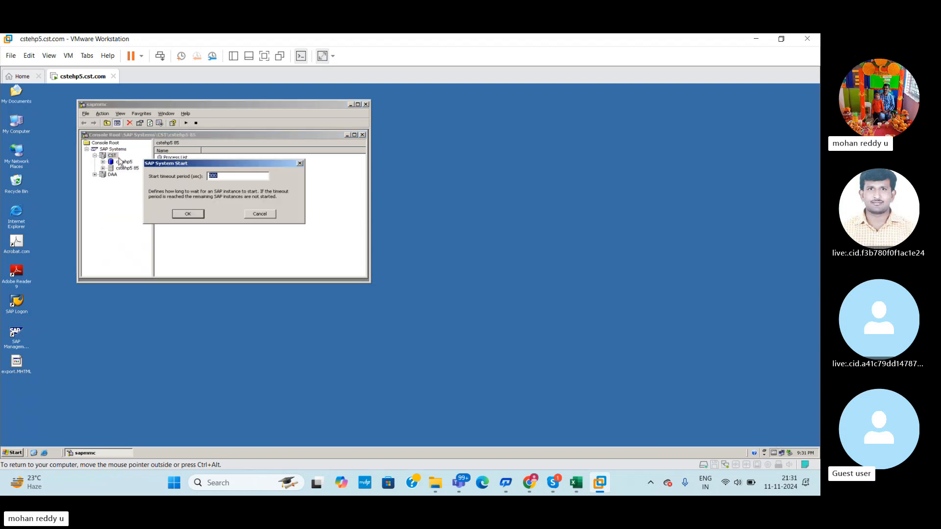
left_click(196, 214)
left_click(206, 201)
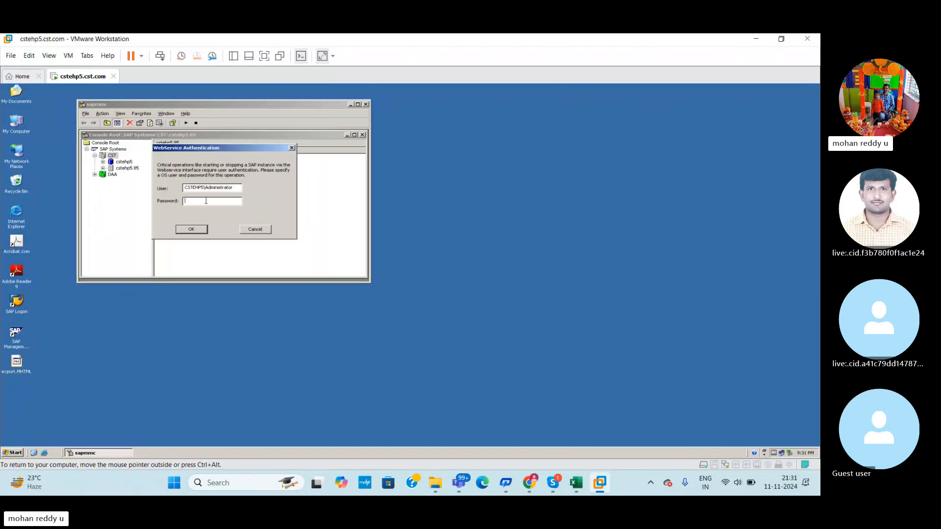
type("**")
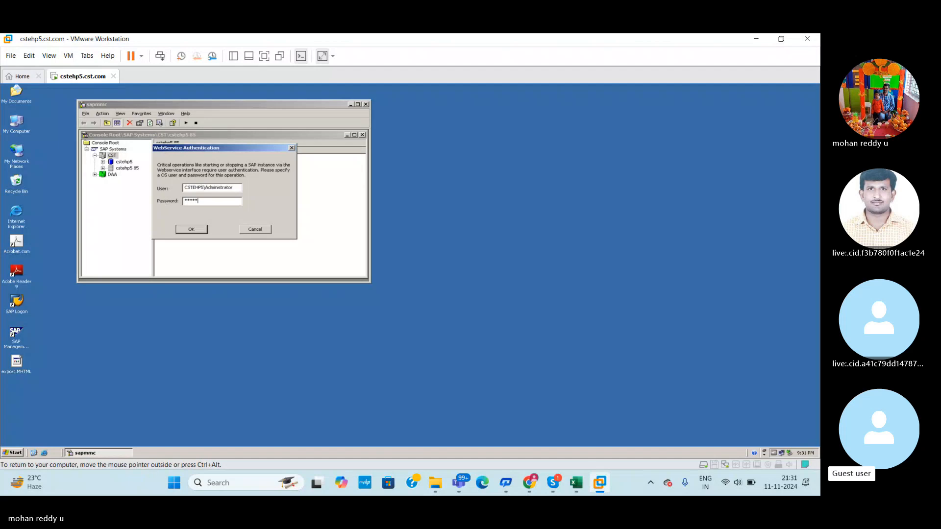
left_click(198, 231)
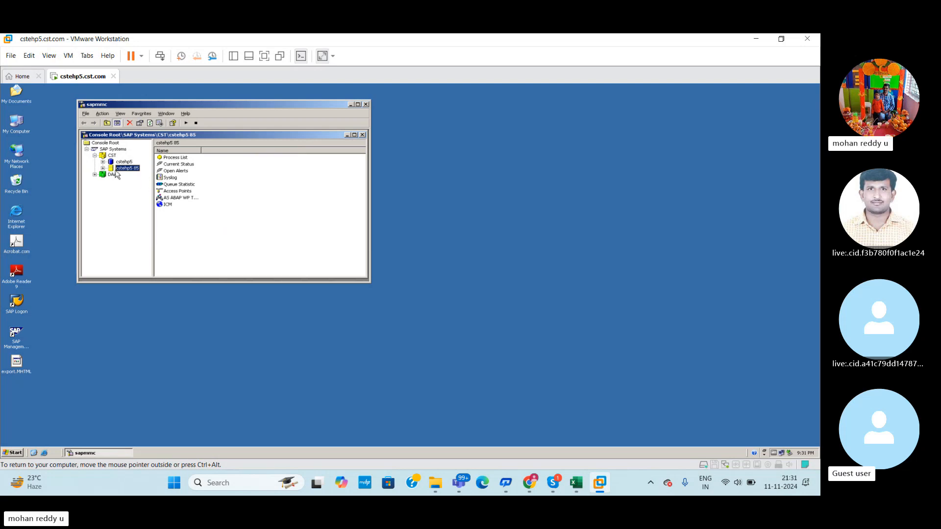
Try to start the cstehp5 85 instance separately in the SAP Management Console
right_click(117, 175)
left_click(131, 178)
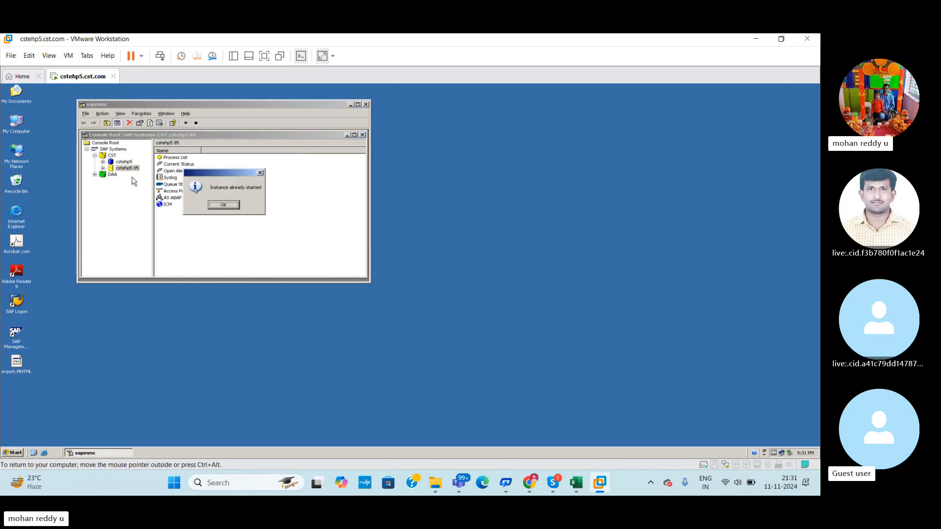
left_click(261, 172)
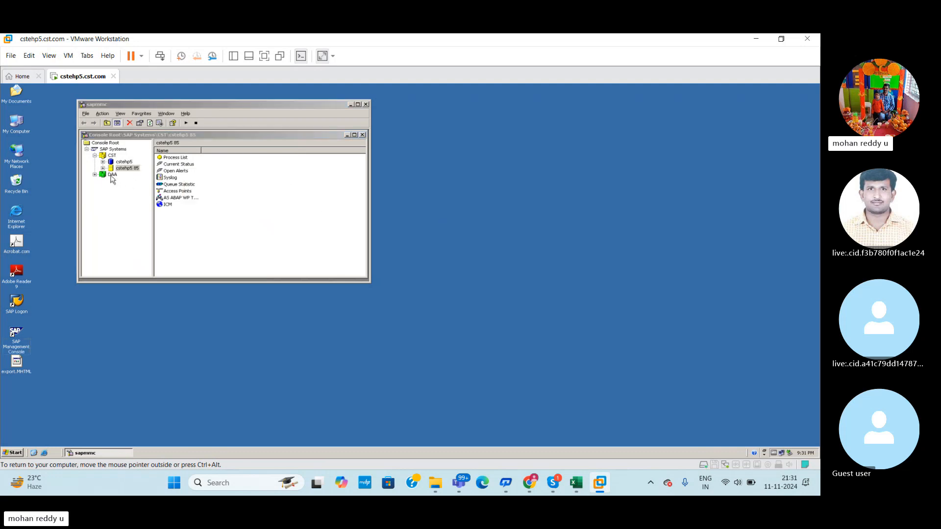
left_click(152, 124)
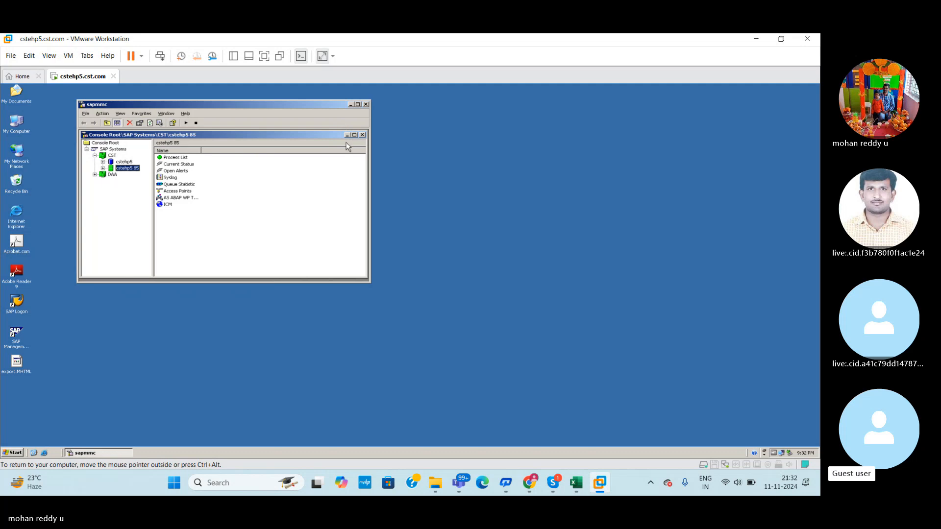
Minimize the management console and open the ECCEHP5 server connection in SAP Logon
left_click(350, 105)
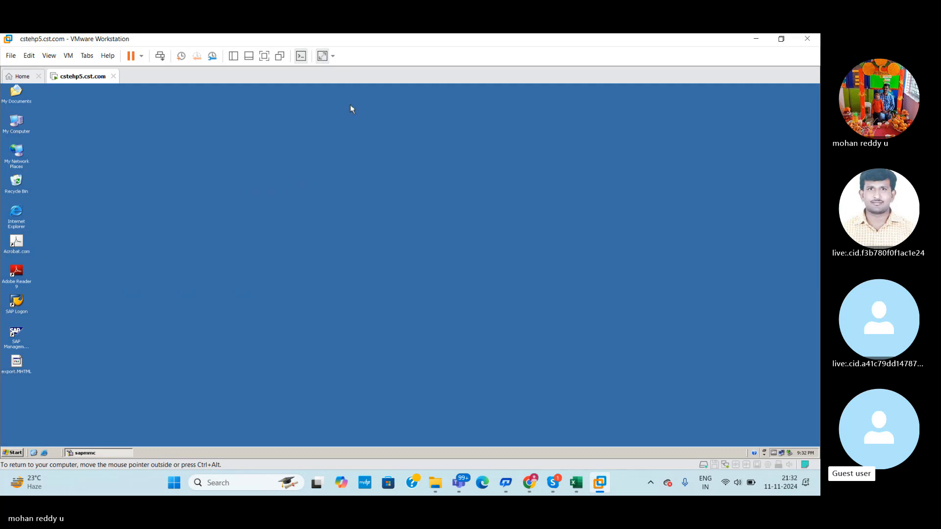
right_click(288, 166)
left_click(307, 177)
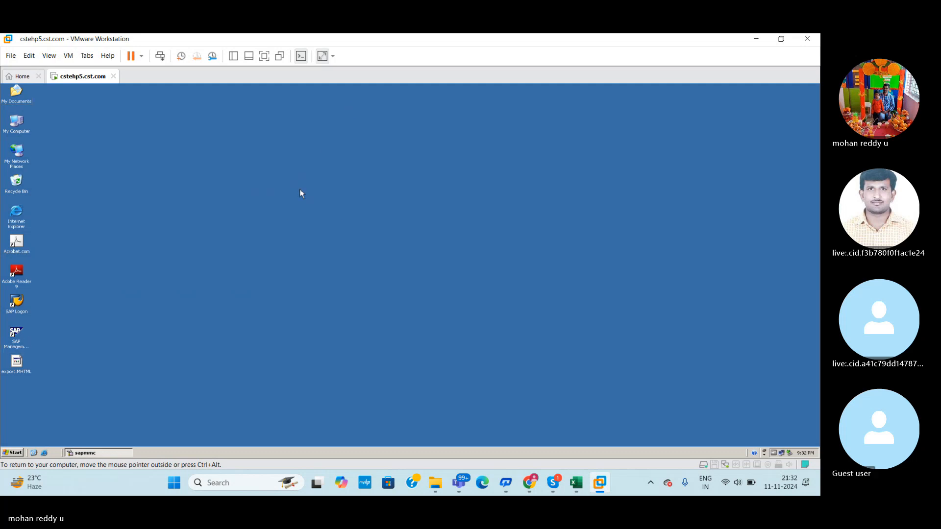
right_click(298, 187)
left_click(310, 198)
double_click(17, 302)
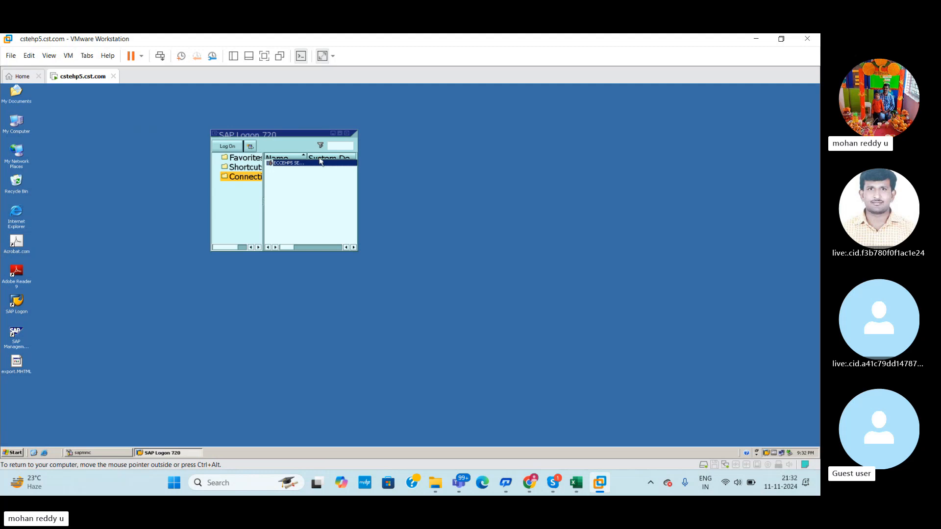
double_click(291, 169)
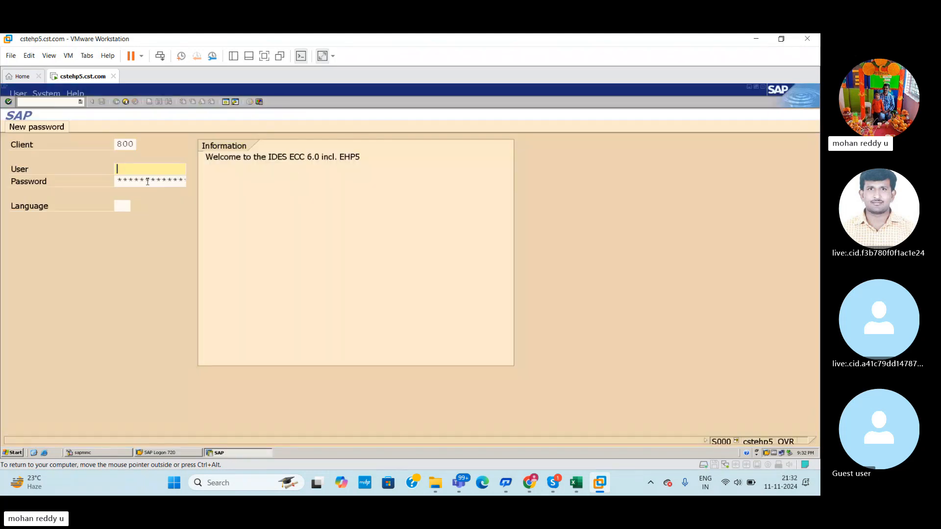
Log on to SAP client 800 as sapuser with the account password
type("s")
key("Down")
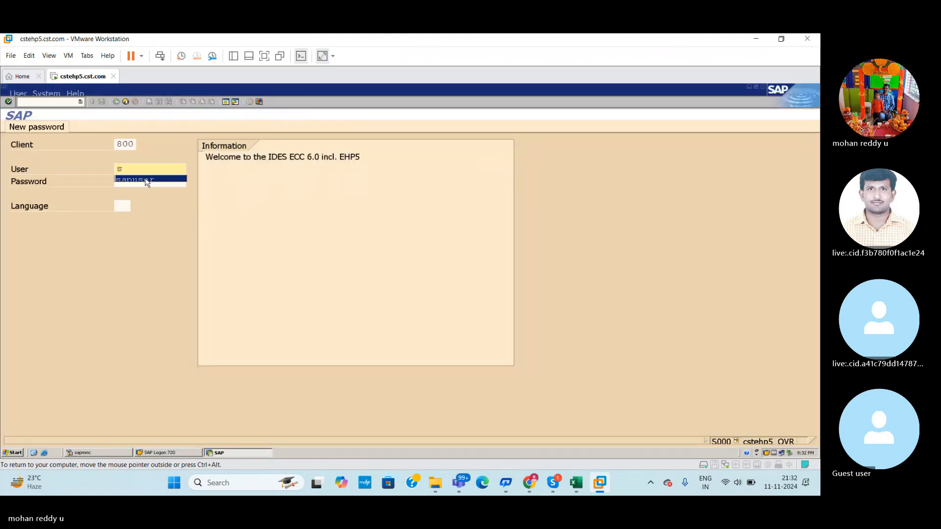
key("Tab")
type("***")
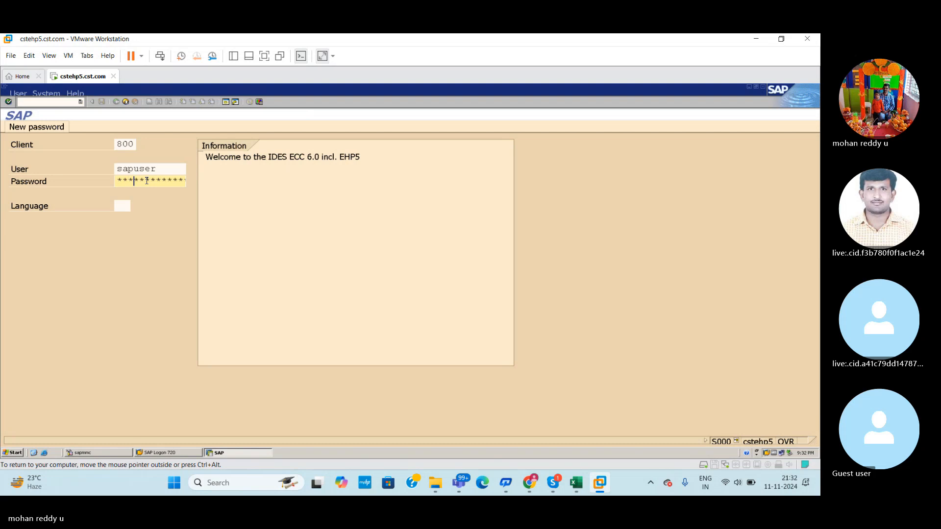
type("***")
key("Return")
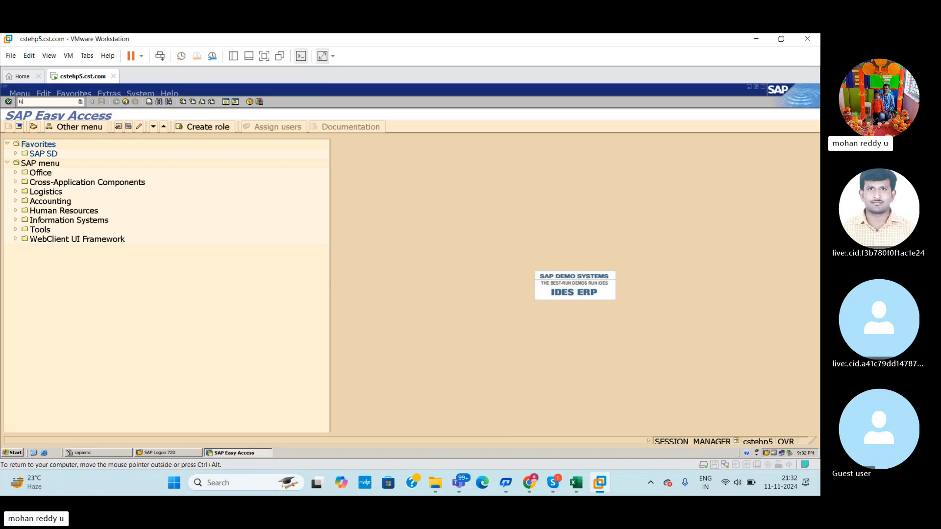
Open transaction FS00, check the accounts in the FIXED ASSETS GROUP, and bring up the company code change
key("Return")
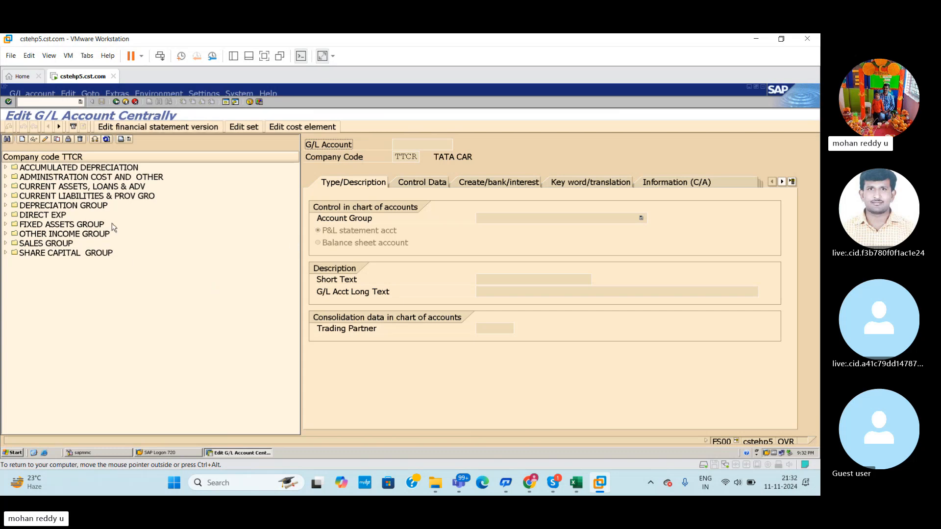
left_click(6, 225)
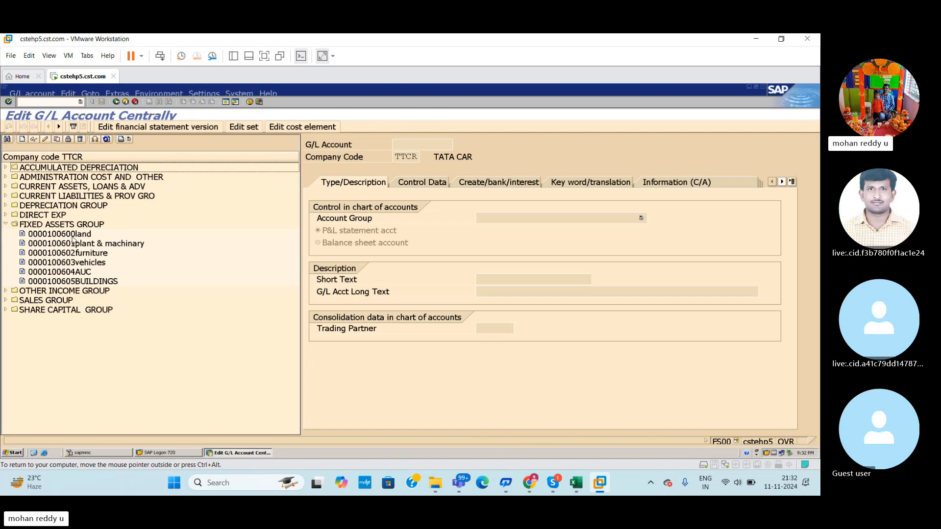
left_click(6, 225)
left_click(95, 140)
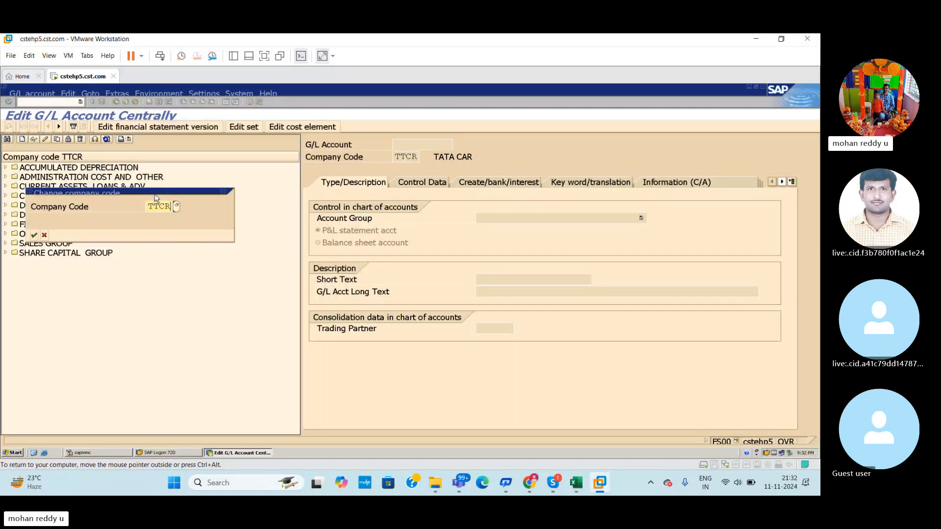
Try to change the company code to RSCR
key("BackSpace")
key("Delete")
key("Delete")
key("Delete")
type("rscr")
key("Return")
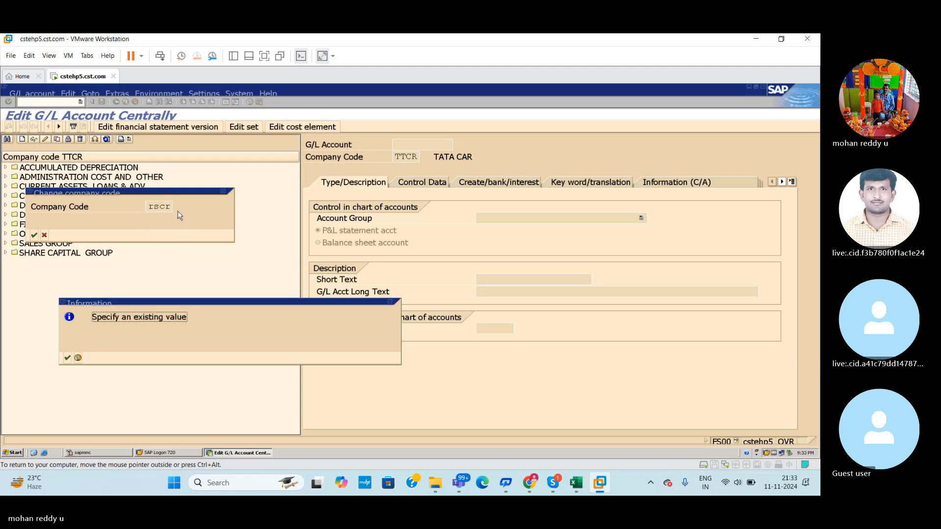
key("Return")
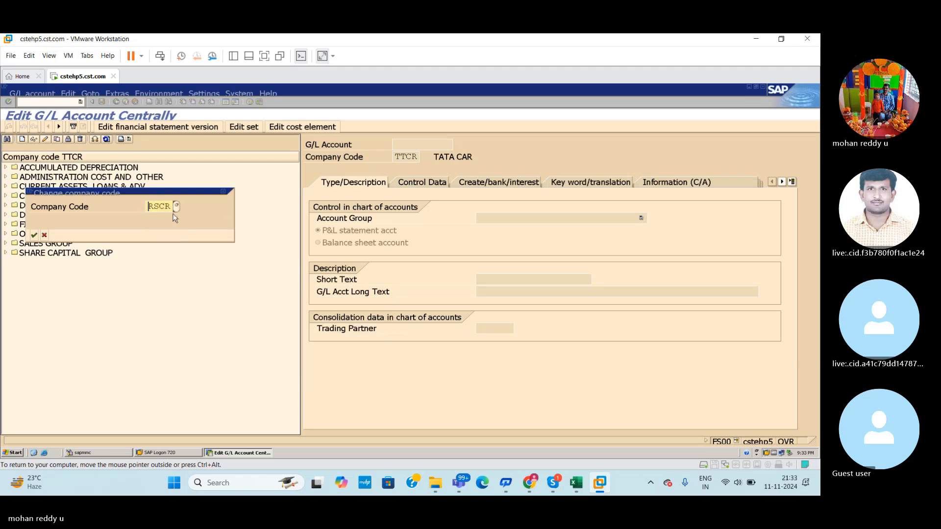
Switch the G/L account list to company code TSCR
key("BackSpace")
key("BackSpace")
key("BackSpace")
key("BackSpace")
type("tsc")
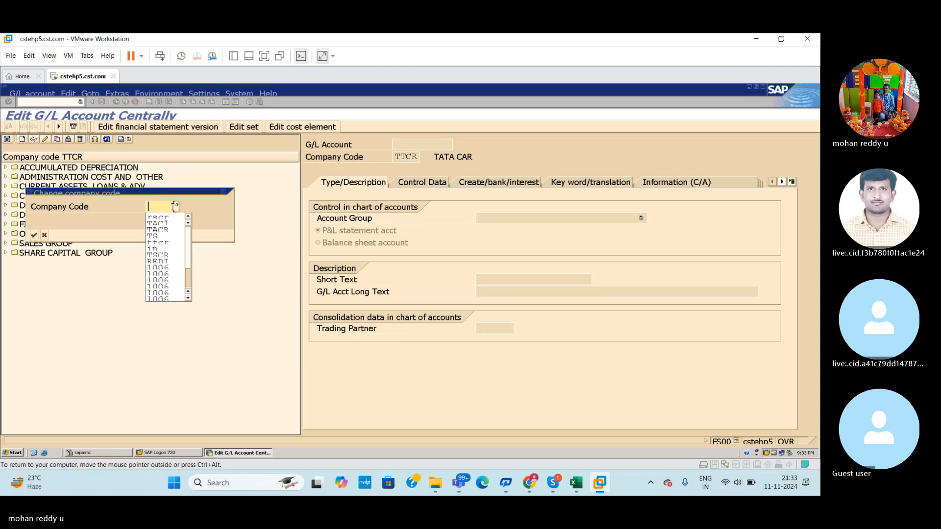
type("r")
key("Return")
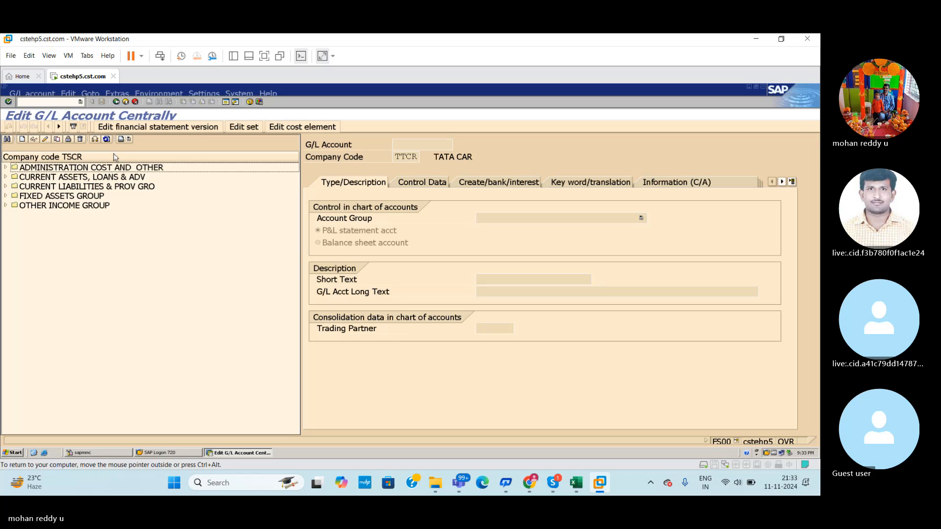
Open fixed assets account 100600 LAND REC A/C for changing and review its type, control data and document creation settings
left_click(6, 195)
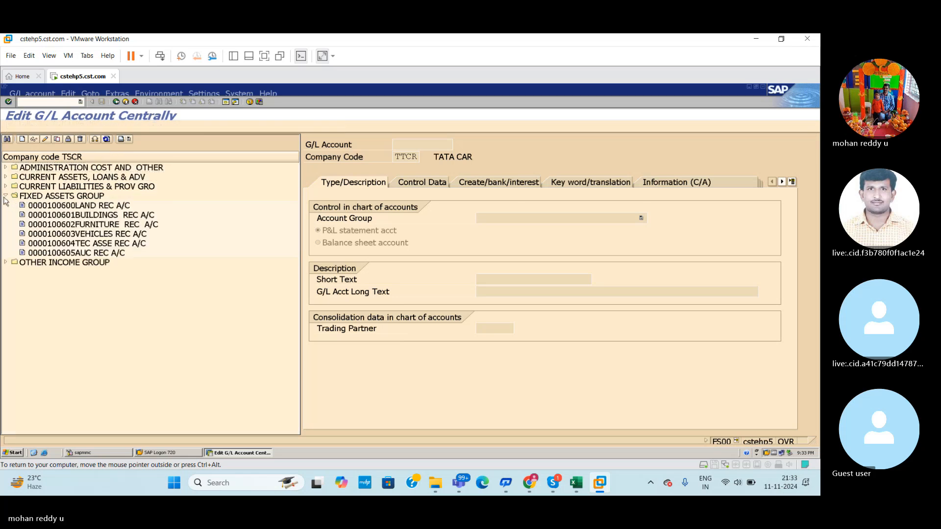
left_click(42, 207)
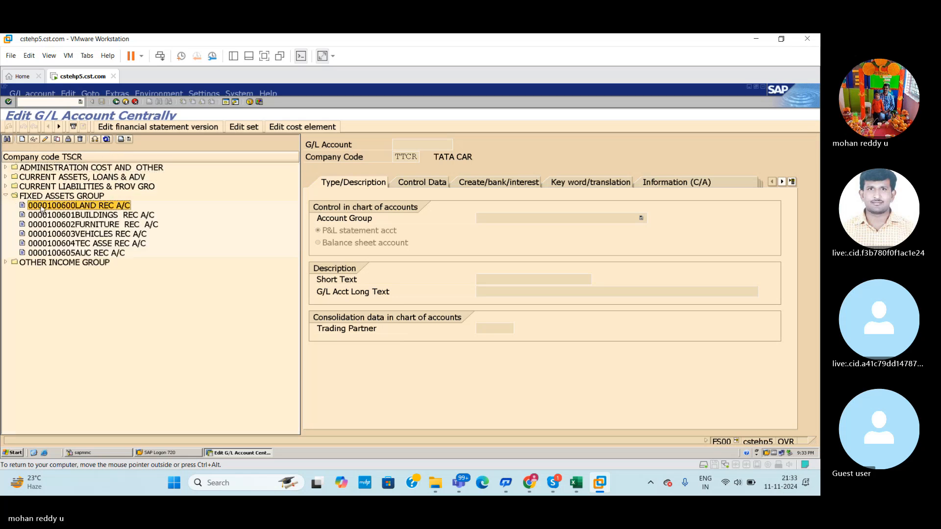
left_click(48, 139)
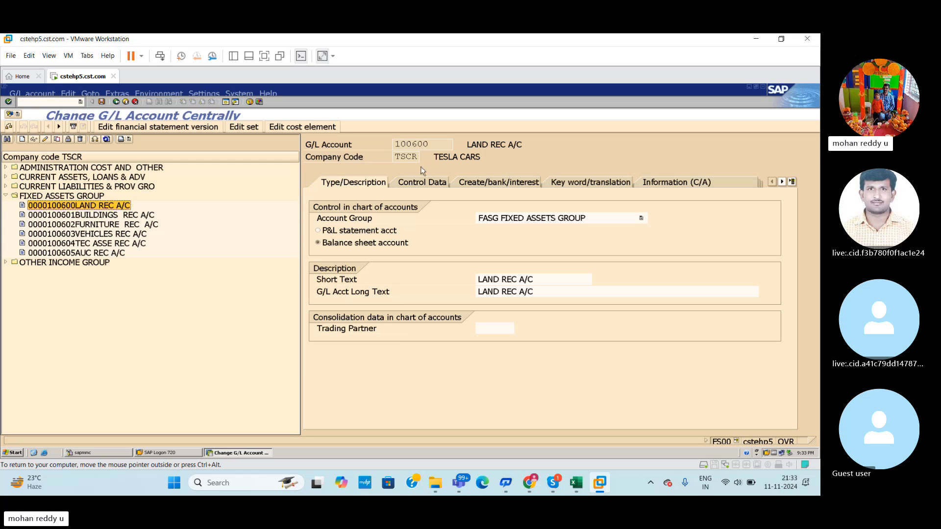
left_click(372, 186)
left_click(433, 185)
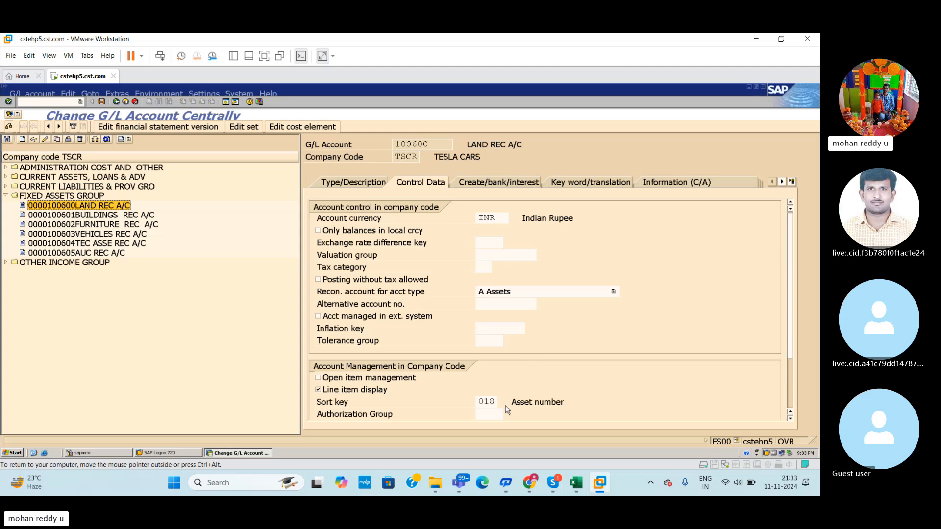
left_click(501, 186)
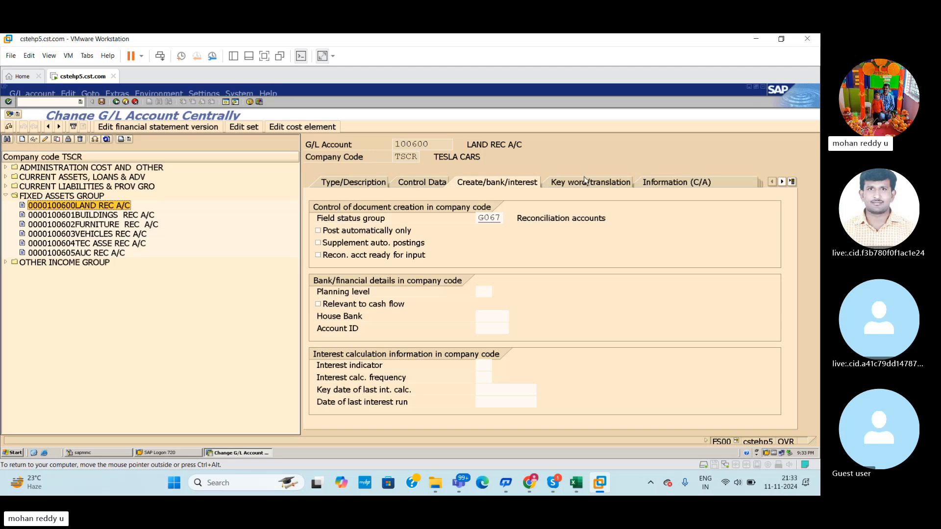
left_click(346, 185)
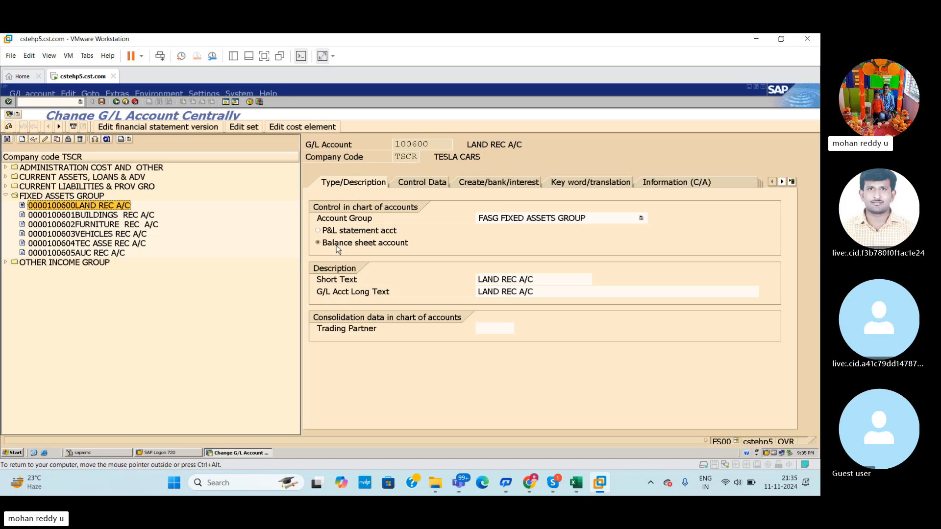
Review the control data and document creation settings of account 100600, and check the planned GL accounts in the Excel process sheet
left_click(435, 189)
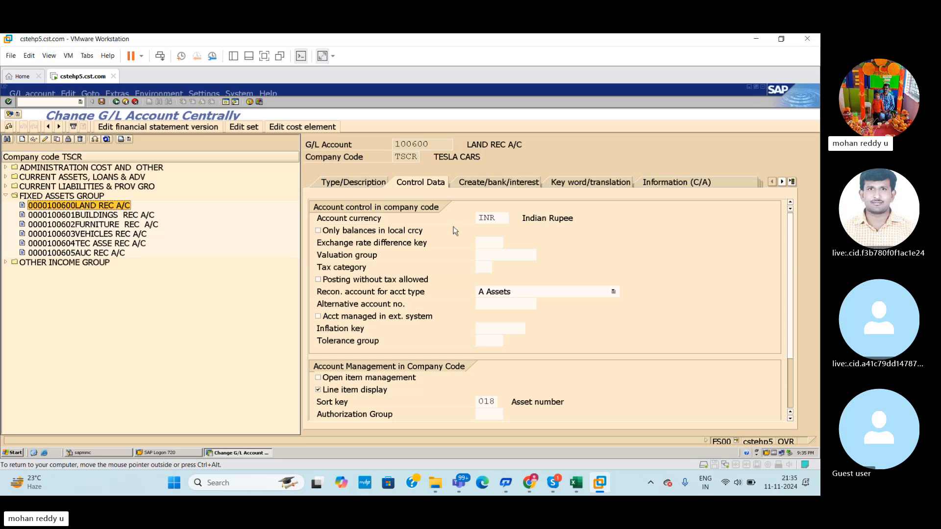
left_click(488, 190)
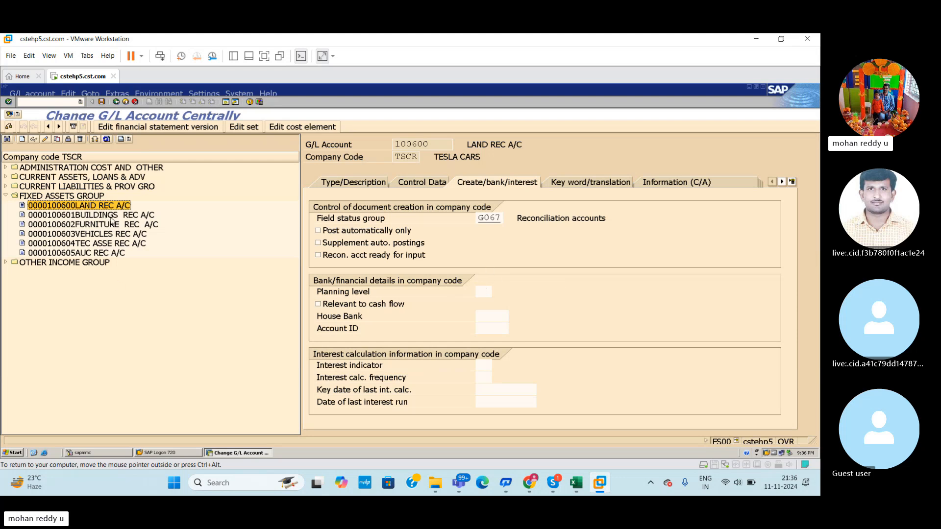
left_click(578, 484)
left_click(417, 323)
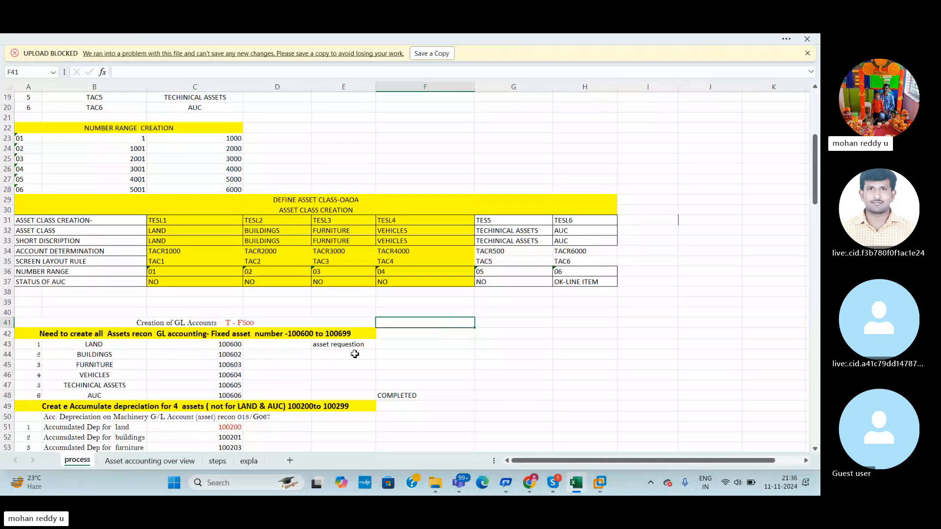
left_click_drag(816, 194, 817, 230)
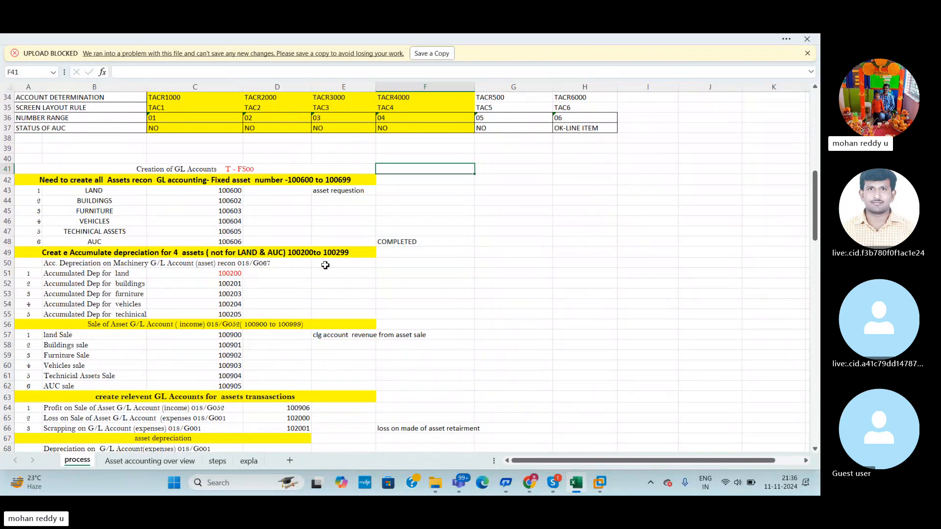
Return to SAP, open transaction OBD4 in a new session, jump to chart of accounts TSOC and select the ACCUMULATED DEPRECIATION account group
key("alt+Tab")
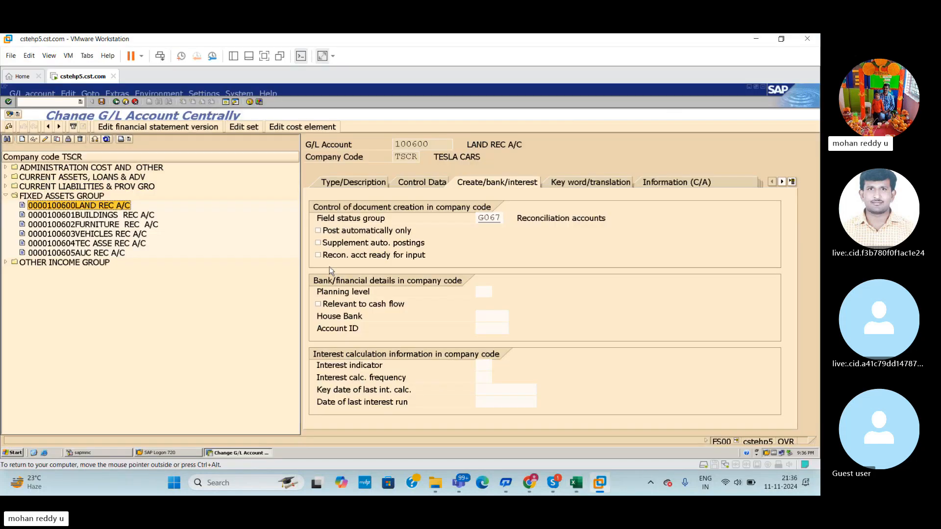
left_click(226, 102)
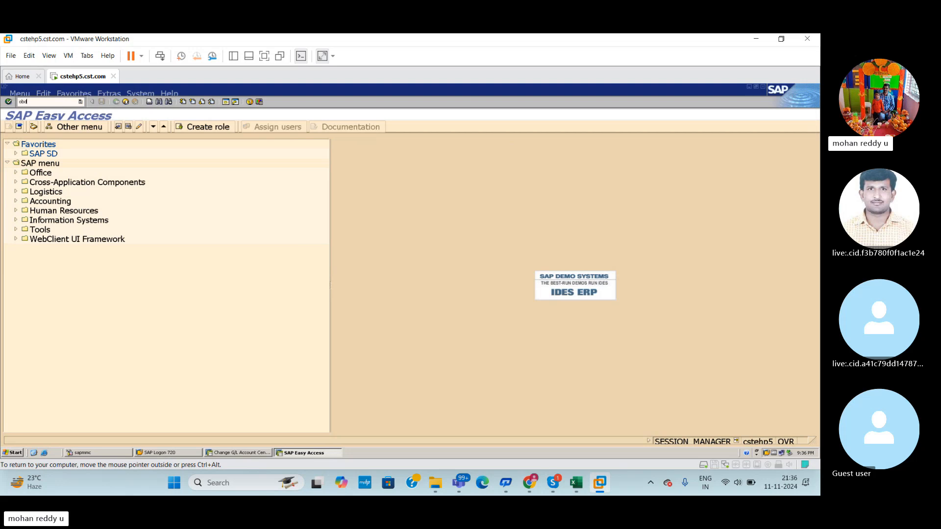
key("Return")
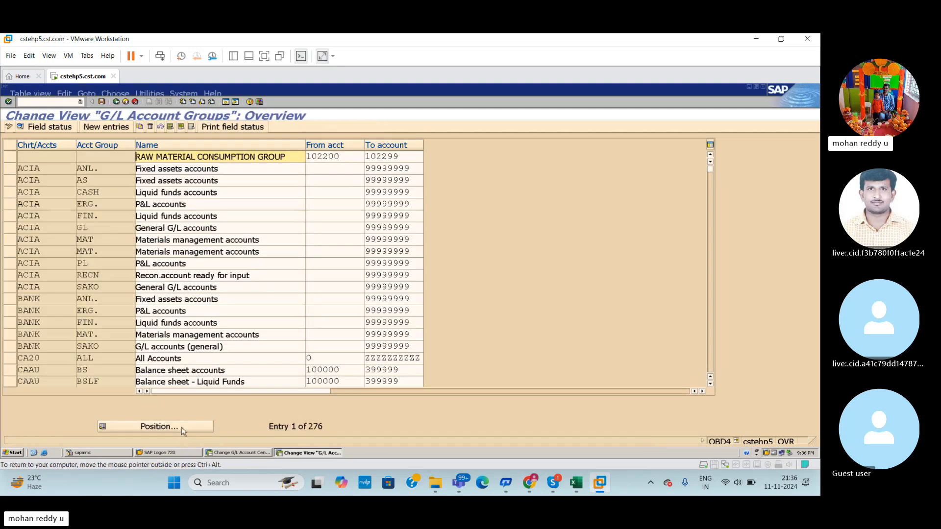
left_click(156, 427)
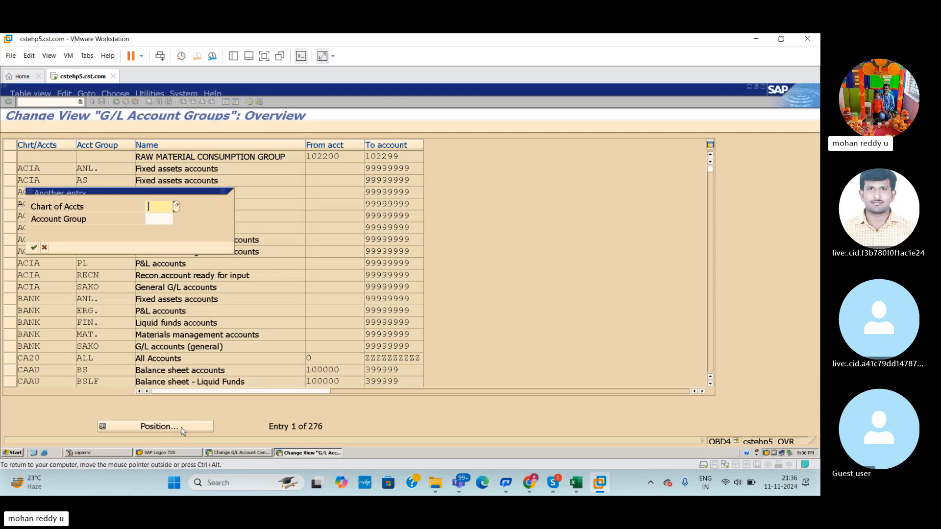
type("tsoc")
key("Return")
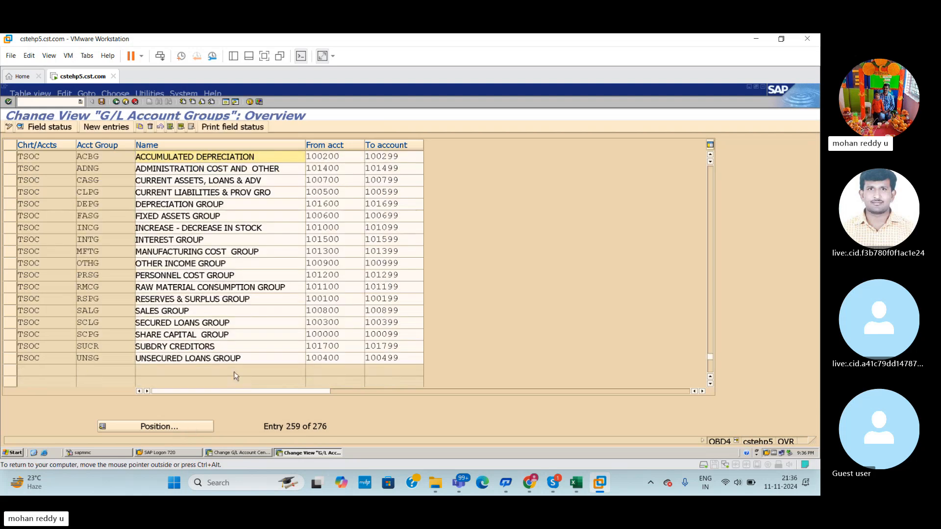
left_click(15, 157)
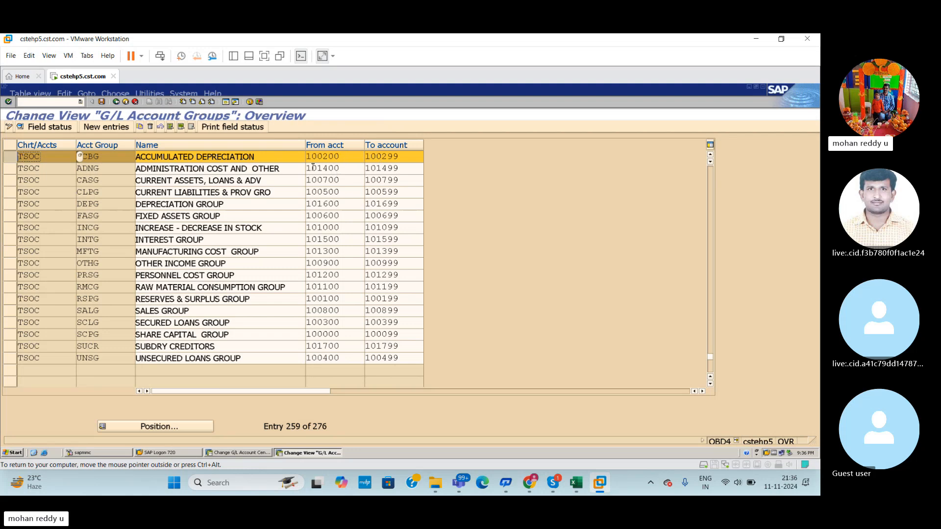
Compare the accumulated depreciation accounts planned in the Excel process sheet with the number range of the SAP account group
key("alt+Tab")
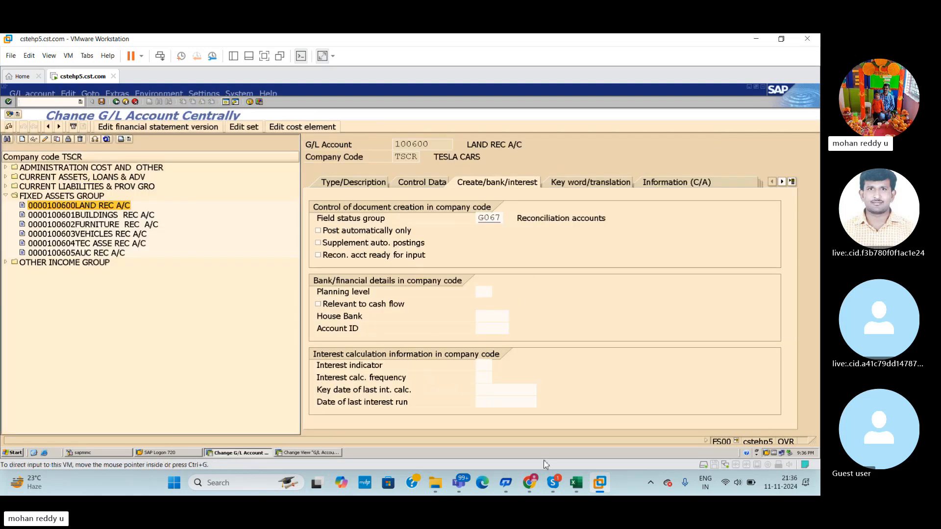
left_click(582, 484)
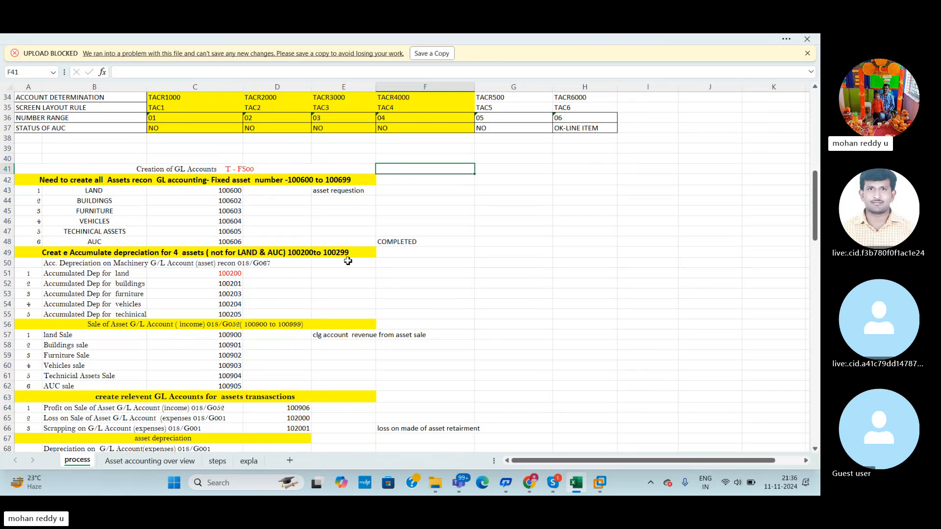
key("alt+Tab")
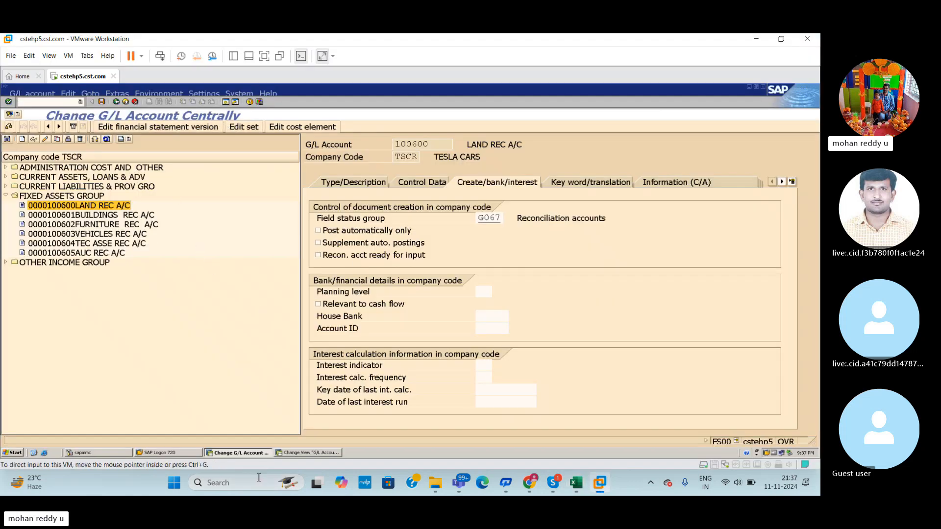
left_click(299, 454)
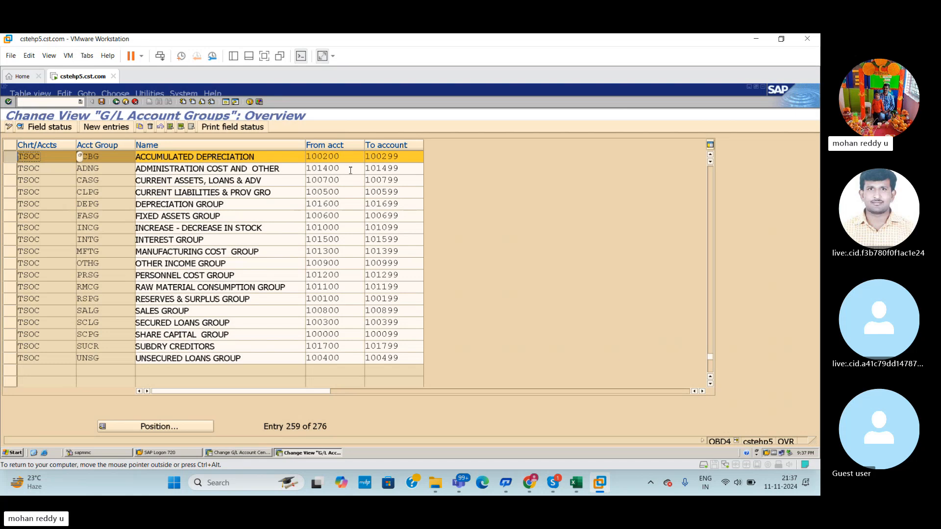
left_click(239, 453)
left_click(576, 483)
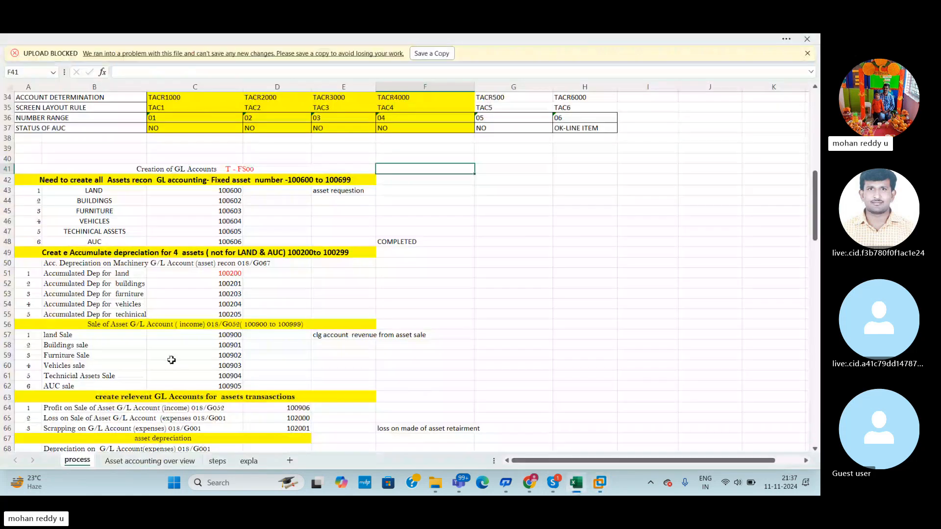
left_click(284, 287)
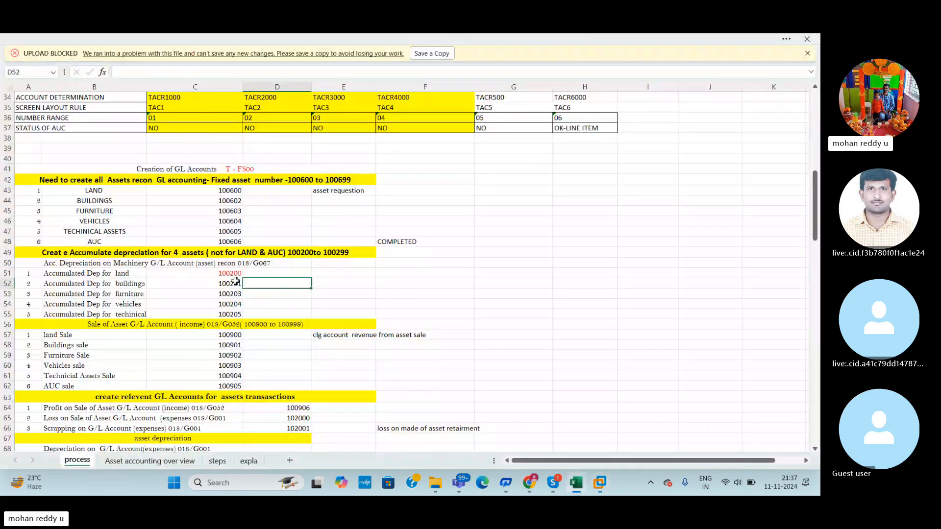
left_click(126, 273)
left_click(115, 287)
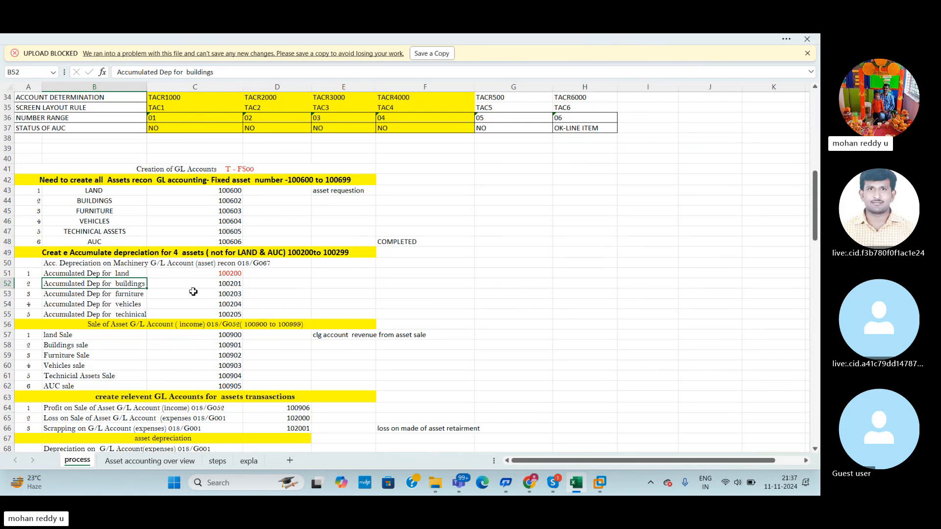
Start creating a G/L account in company code TSCR in SAP and enter account number 100200
key("alt+Tab")
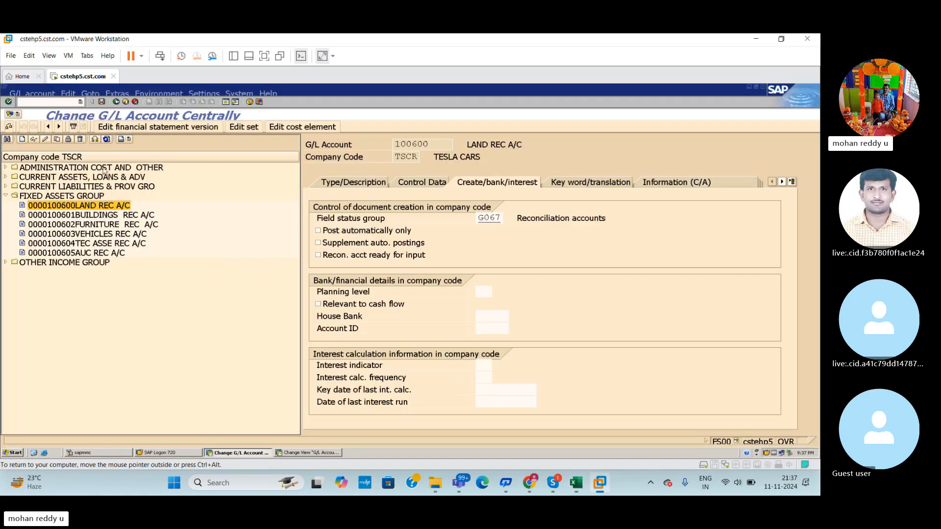
left_click(5, 196)
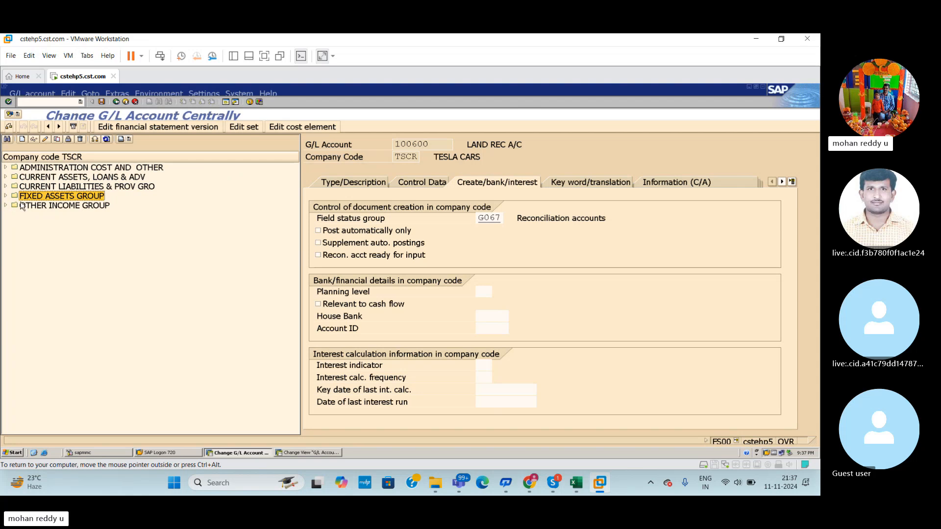
left_click(6, 197)
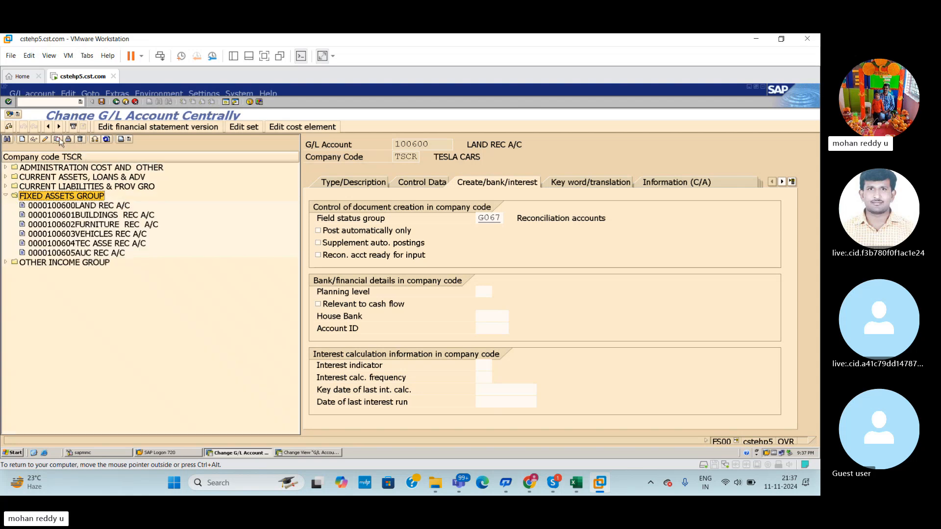
left_click(6, 196)
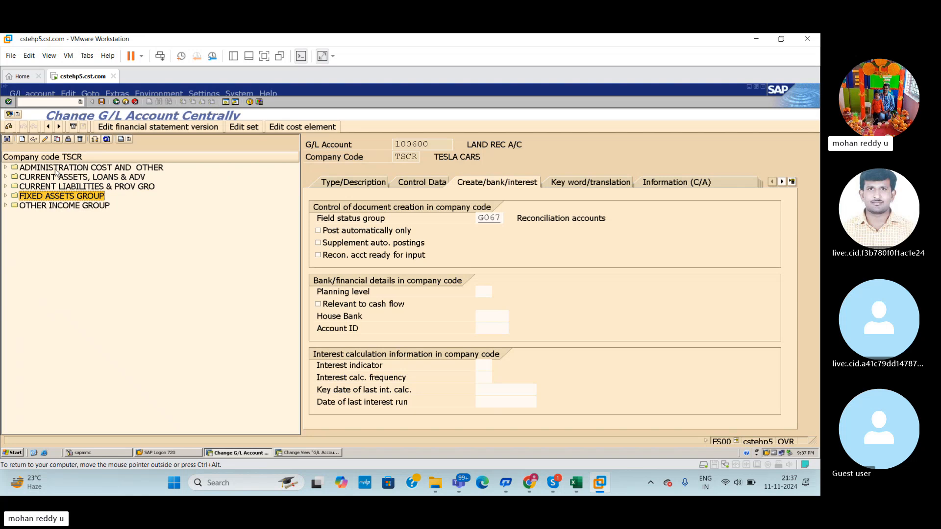
left_click(22, 140)
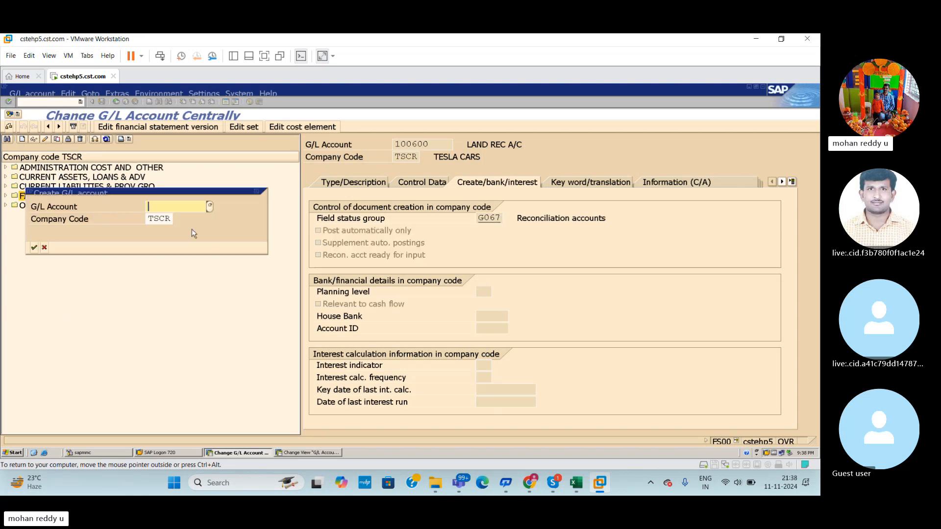
left_click_drag(178, 199, 184, 215)
left_click(308, 453)
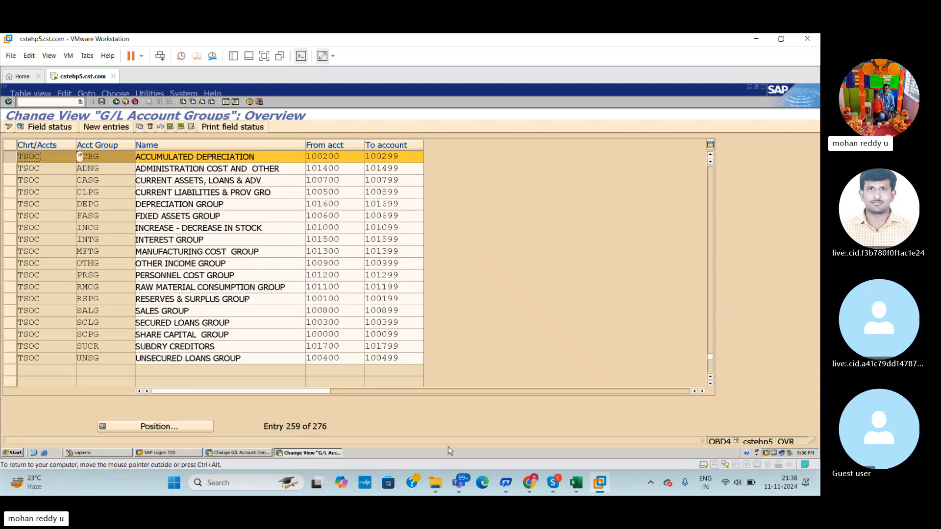
key("alt+Tab")
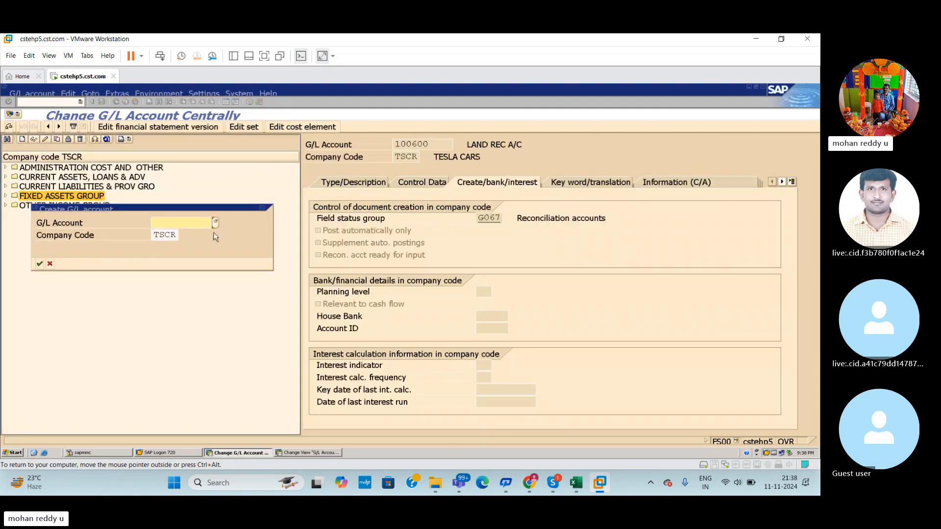
type("100200")
Clear the G/L account number for Accumulated Dep for land in the Excel process sheet
left_click(576, 482)
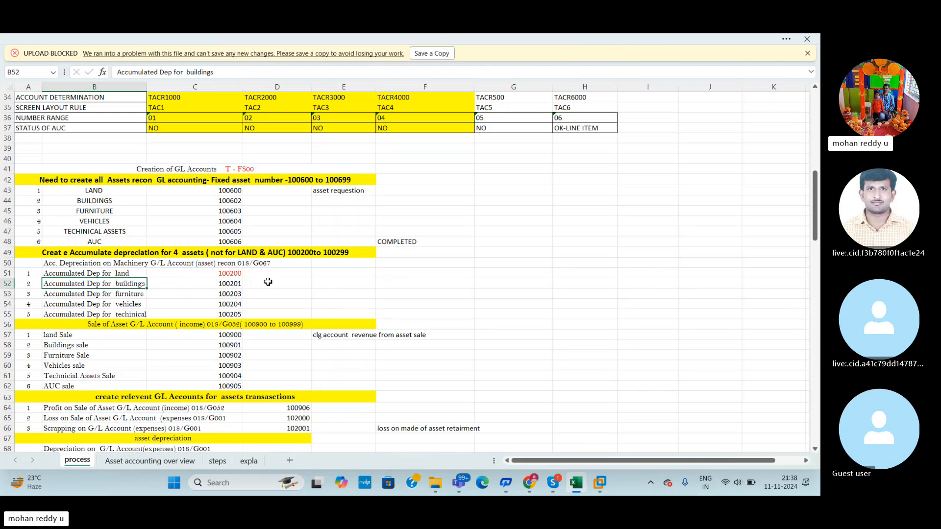
left_click(231, 274)
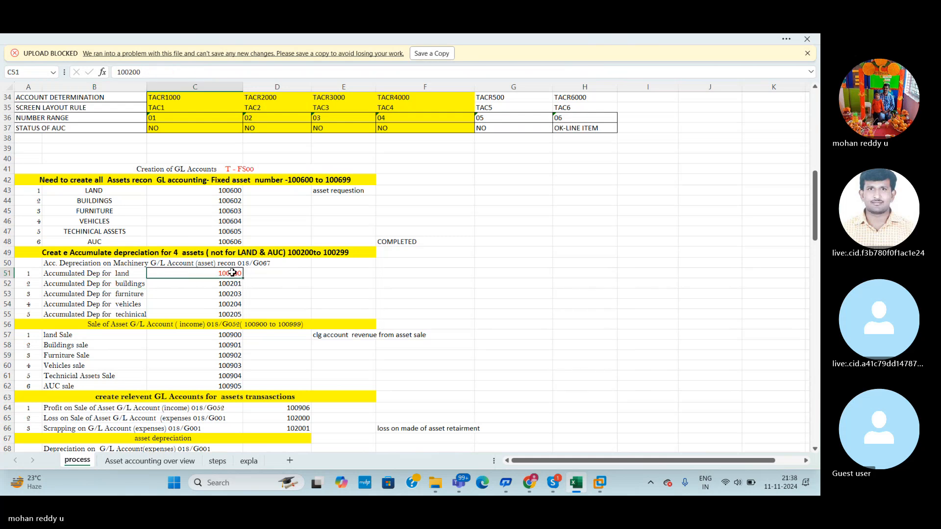
key("Delete")
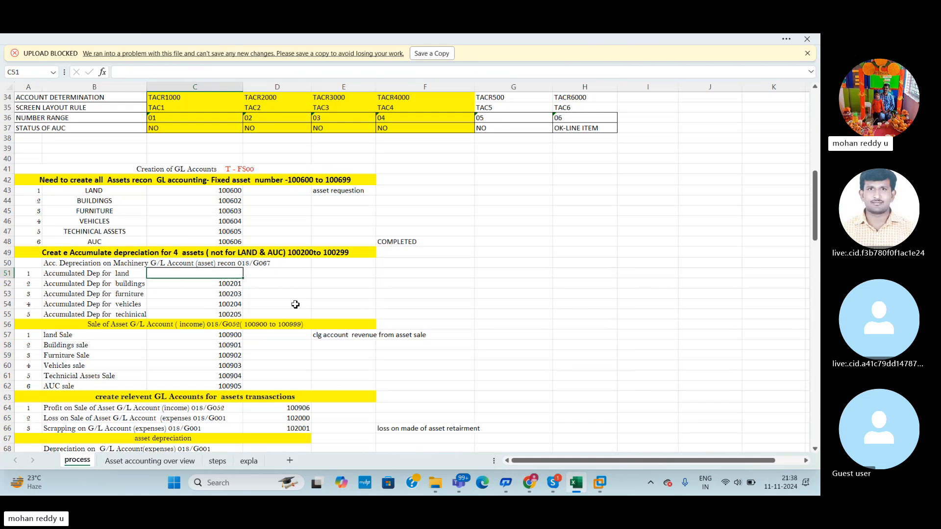
left_click(8, 285)
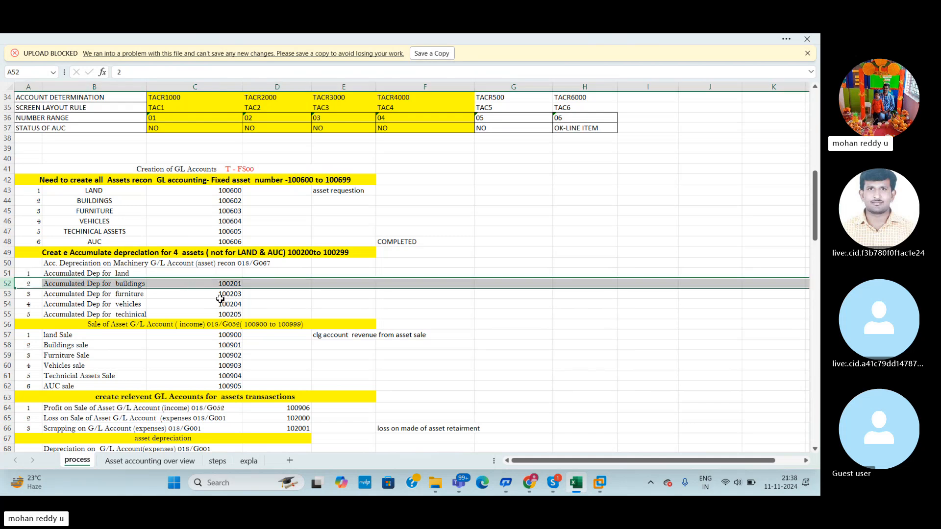
Recheck the account plan and group ranges, then create the new G/L account in SAP under number 100201
key("alt+Tab")
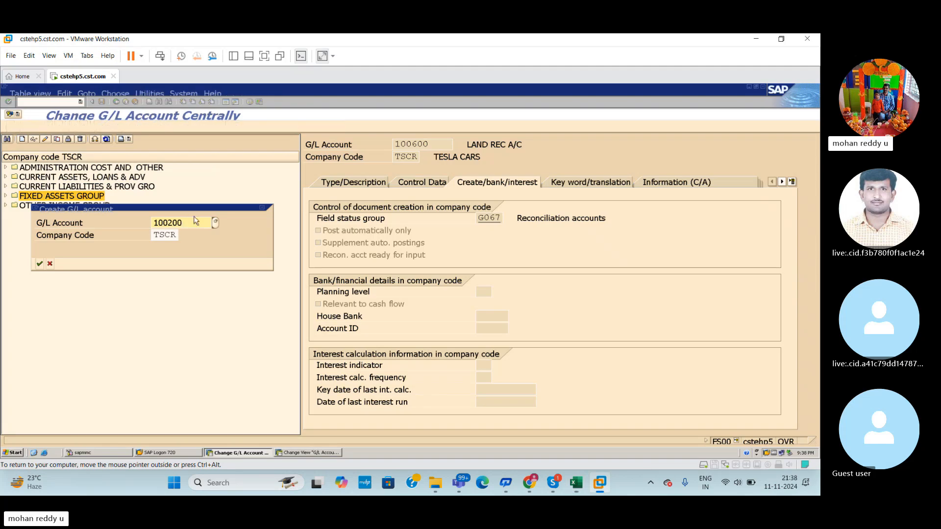
left_click(308, 453)
left_click(576, 483)
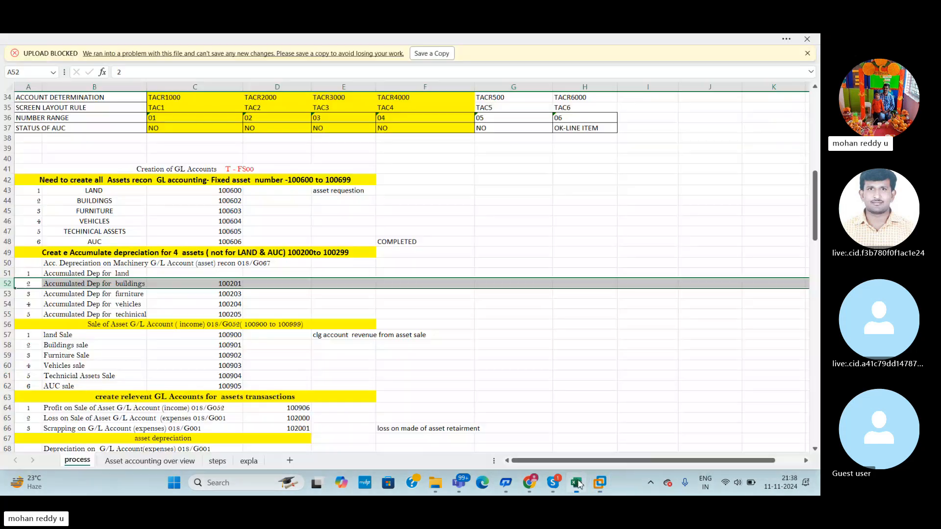
mouse_move(813, 214)
left_mouse_down()
mouse_move(818, 239)
mouse_move(814, 225)
left_mouse_up()
key("alt+Tab")
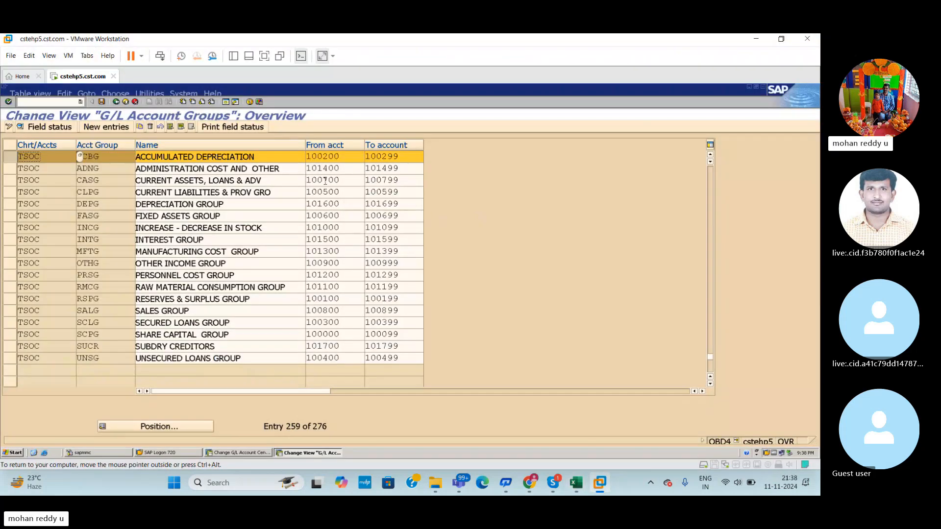
key("alt+Tab")
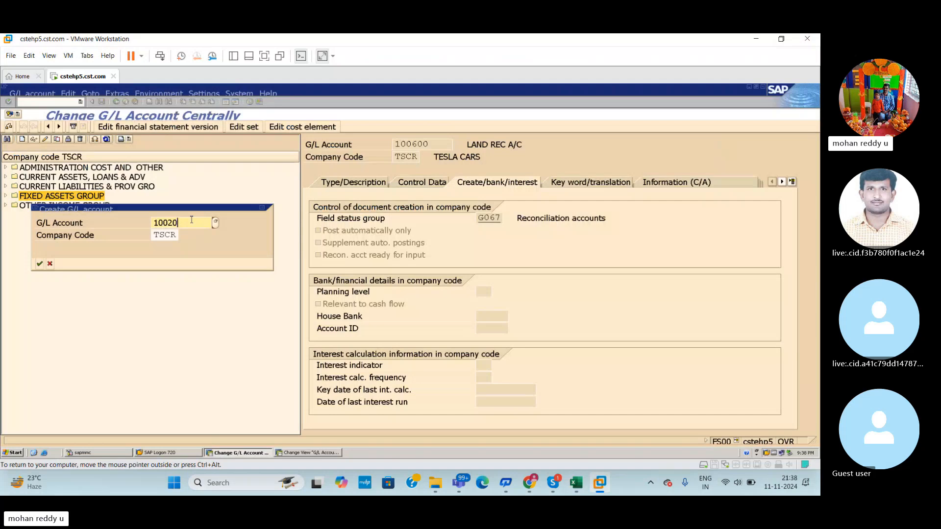
key("Return")
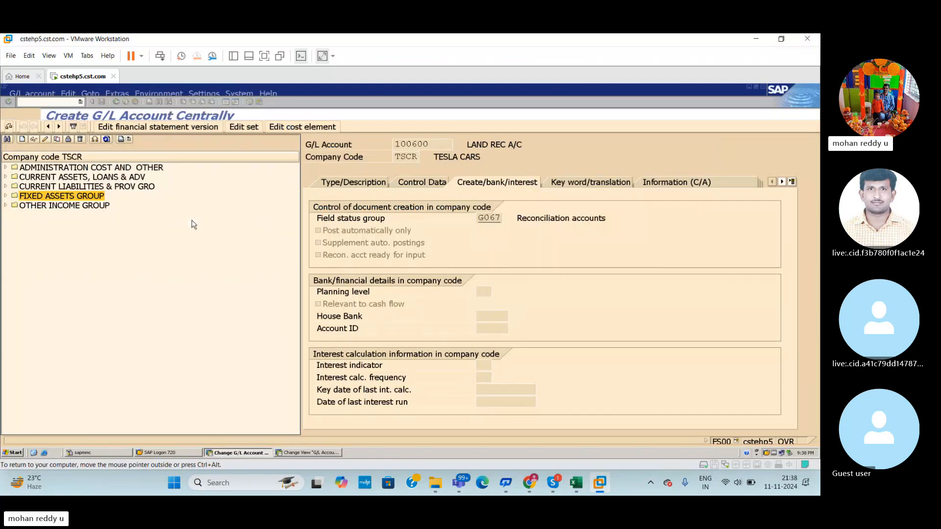
Assign G/L account 100201 to account group ACBG Accumulated Depreciation and make it a balance sheet account
left_click(350, 183)
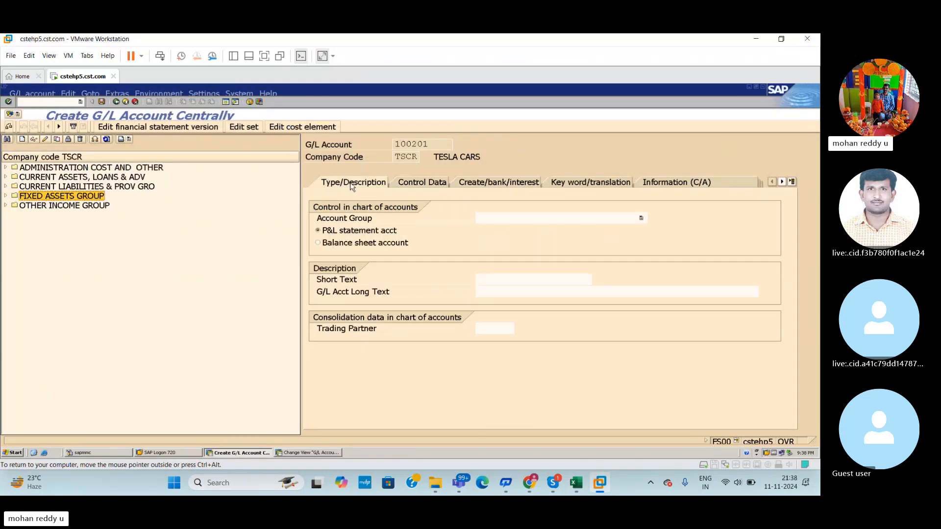
left_click(546, 218)
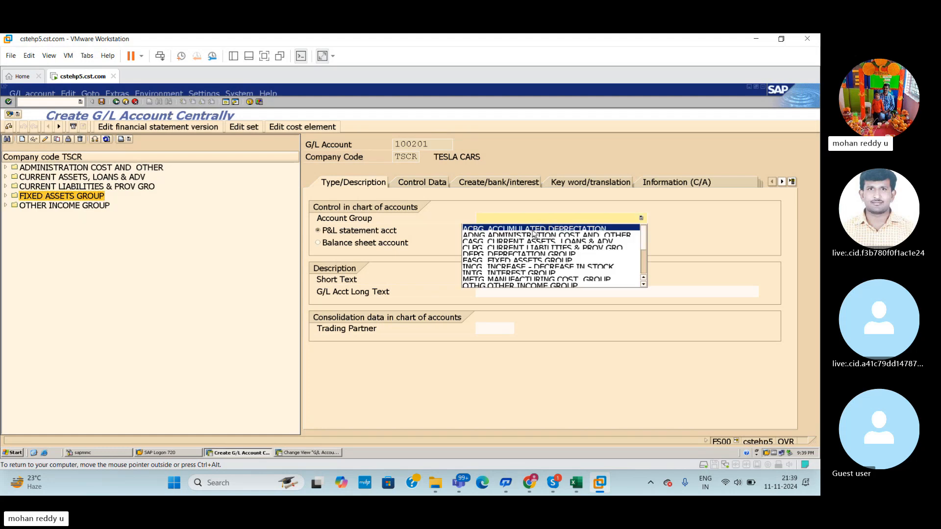
left_click(533, 230)
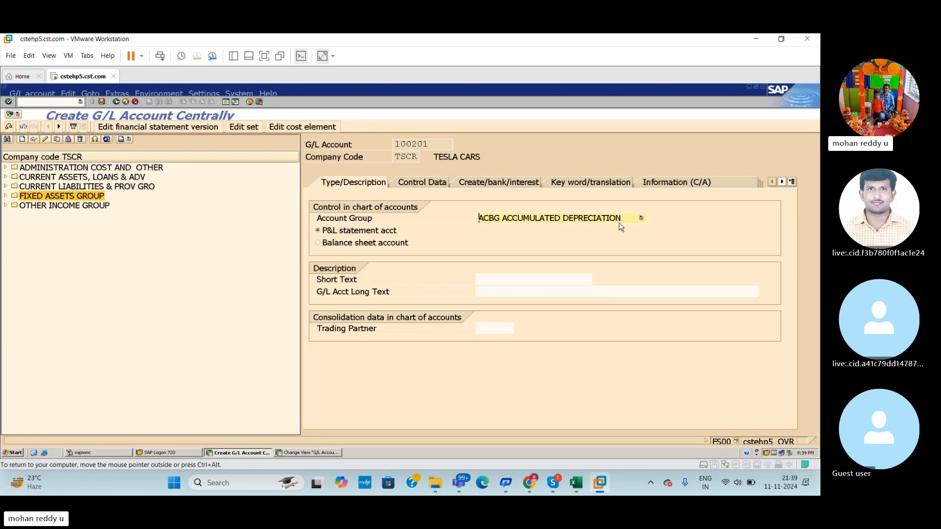
left_click(369, 246)
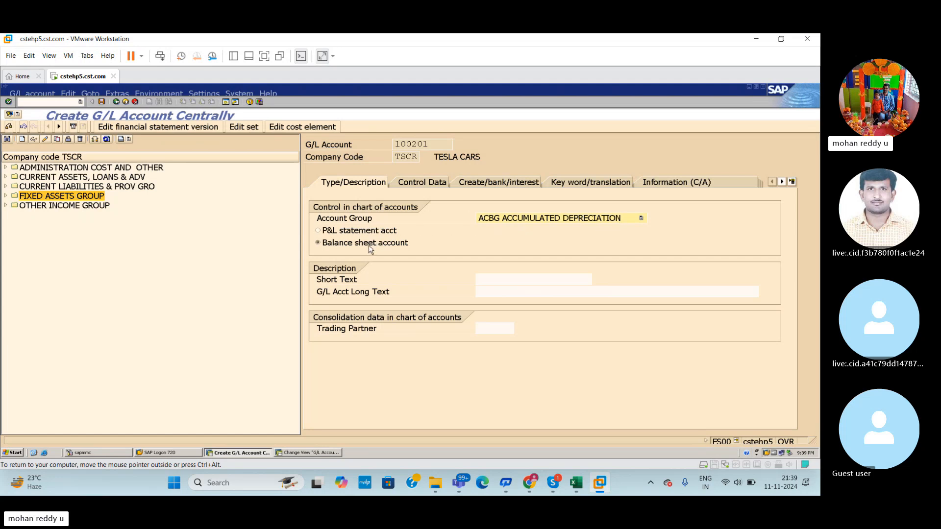
Copy the description "Accumulated Dep for land" from the Excel process sheet into the account's short text in SAP
left_click(510, 278)
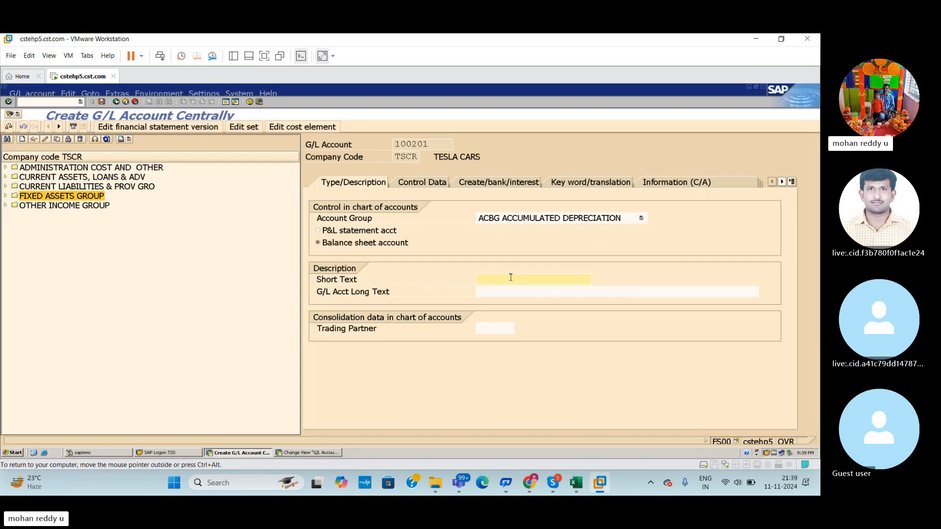
type("a")
key("BackSpace")
key("alt+Tab")
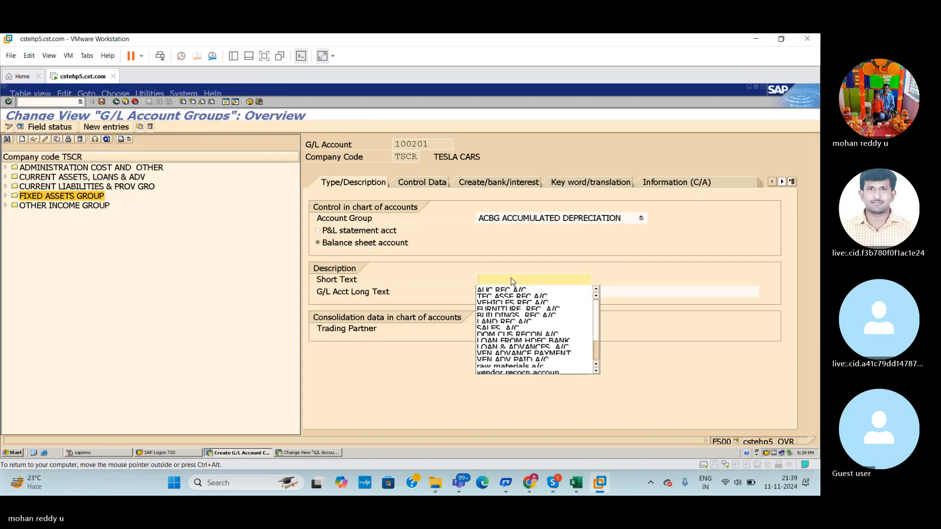
key("alt+Tab")
left_click(578, 485)
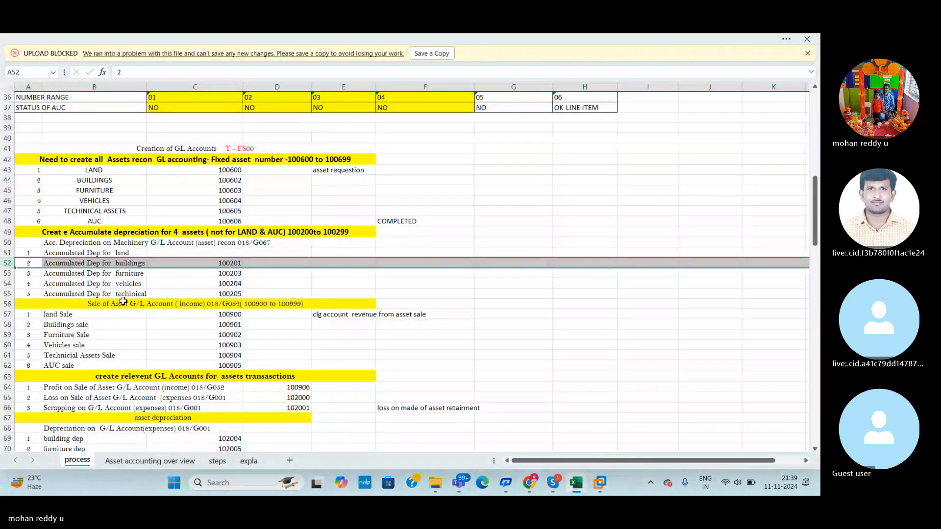
double_click(132, 253)
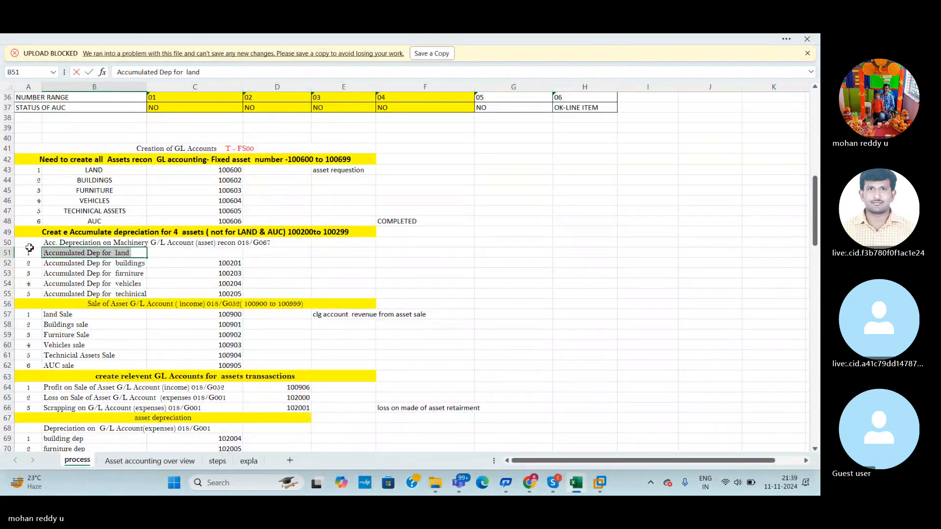
key("ctrl+c")
key("alt+Tab")
key("ctrl+v")
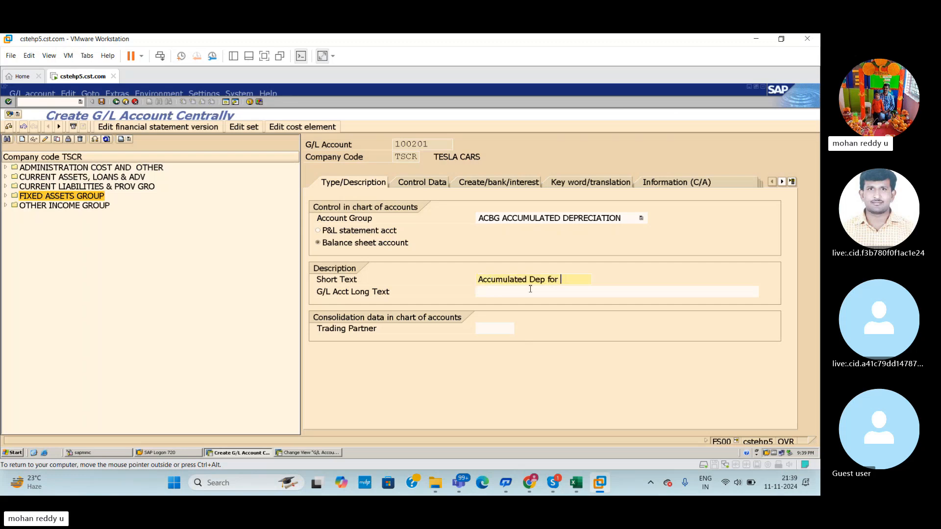
Shorten the account's short text to "Accu dep a/c land"
key("BackSpace")
key("BackSpace")
key("BackSpace")
key("BackSpace")
key("BackSpace")
key("BackSpace")
key("BackSpace")
key("BackSpace")
key("BackSpace")
key("BackSpace")
type("dep ")
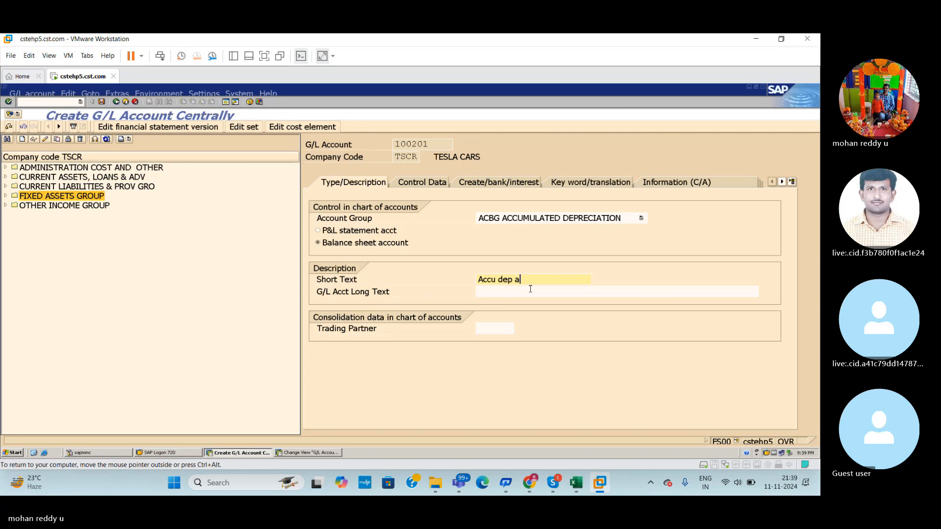
type("a/v")
type("c")
type(" land")
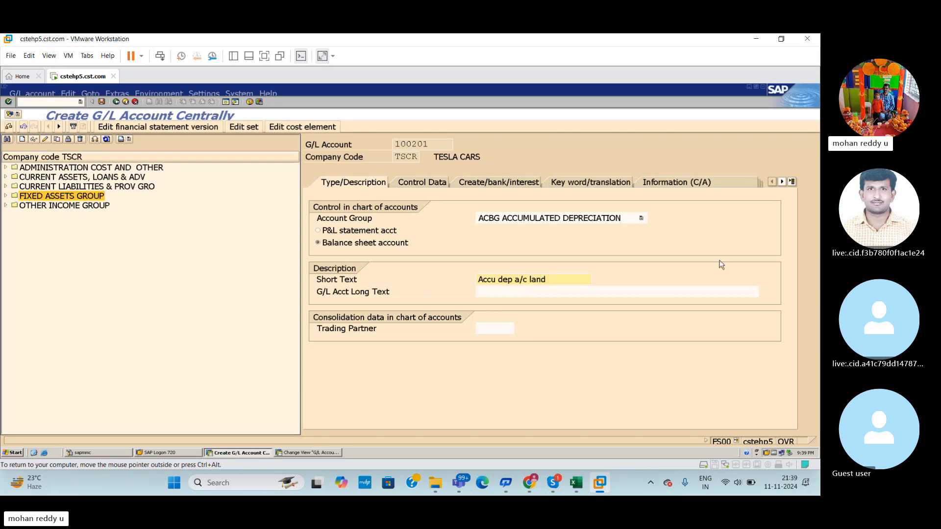
Copy "Accumulated Dep for land" from the Excel process sheet again and paste it as the G/L account long text in SAP
left_click_drag(552, 279, 462, 278)
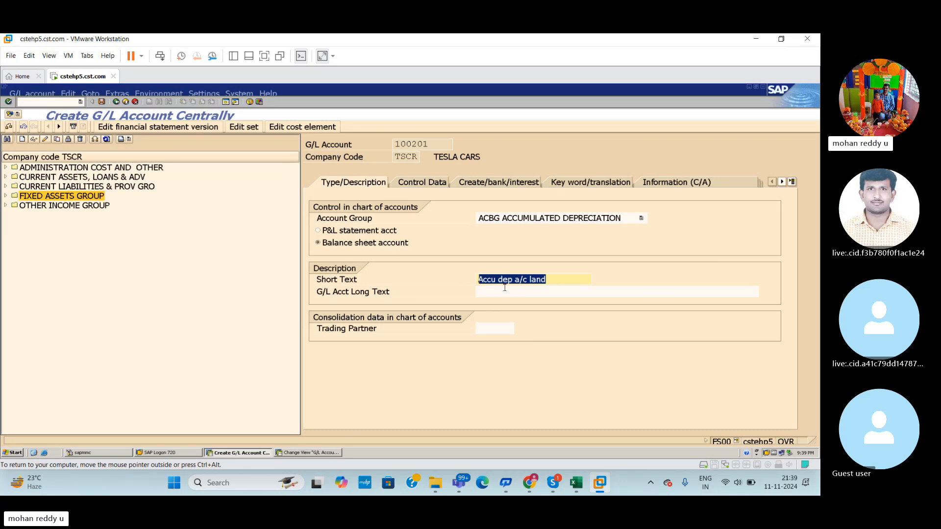
key("alt+Tab")
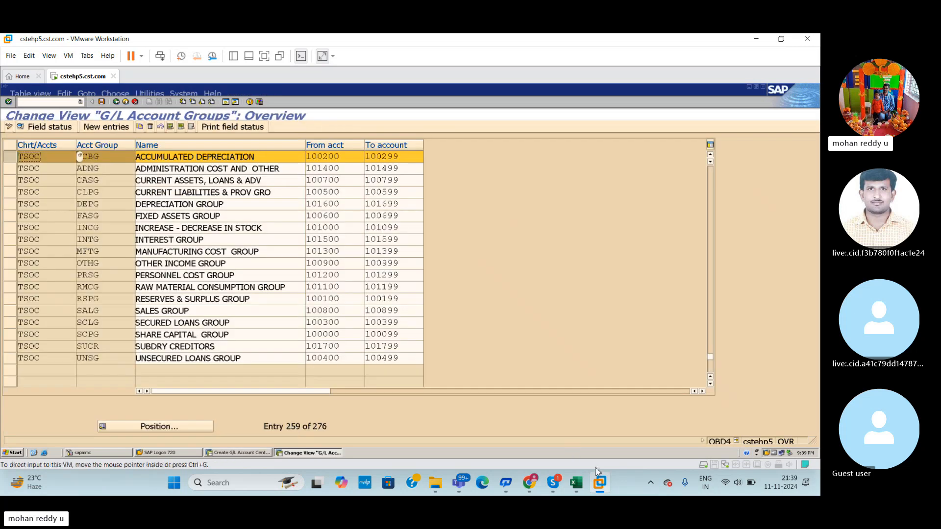
key("alt+Tab")
left_click(583, 487)
left_click(582, 488)
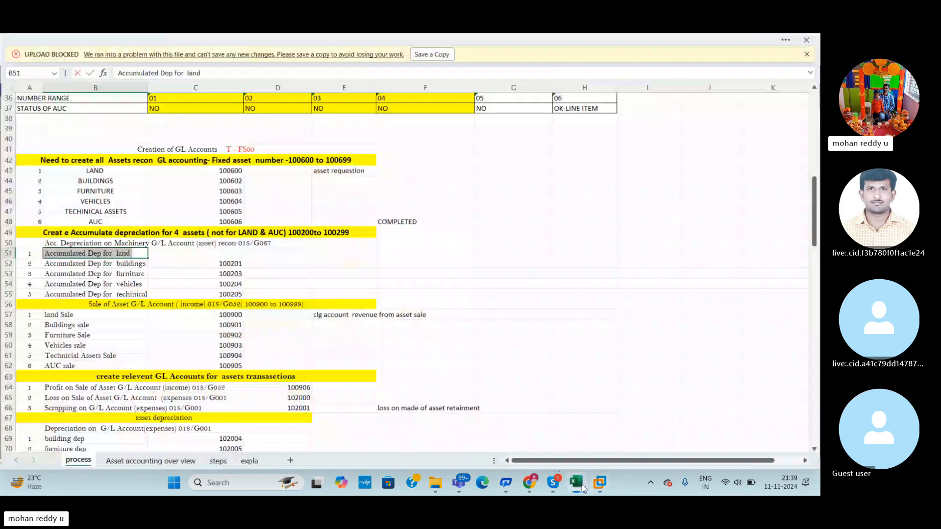
key("ctrl+c")
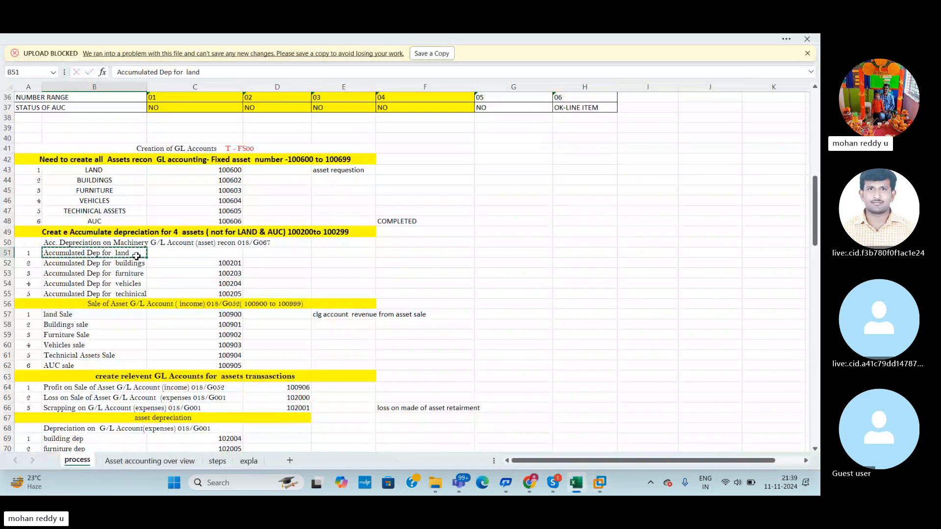
key("alt+Tab")
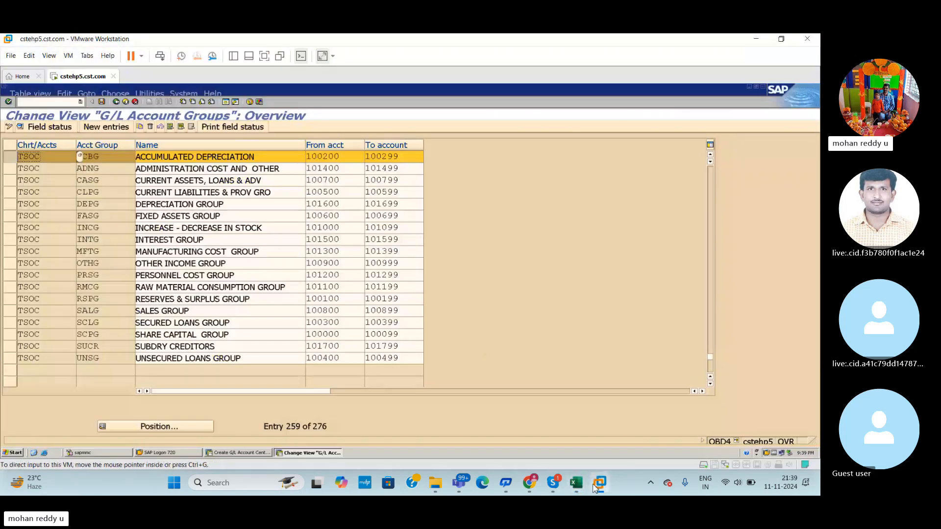
mouse_move(598, 483)
left_click(264, 453)
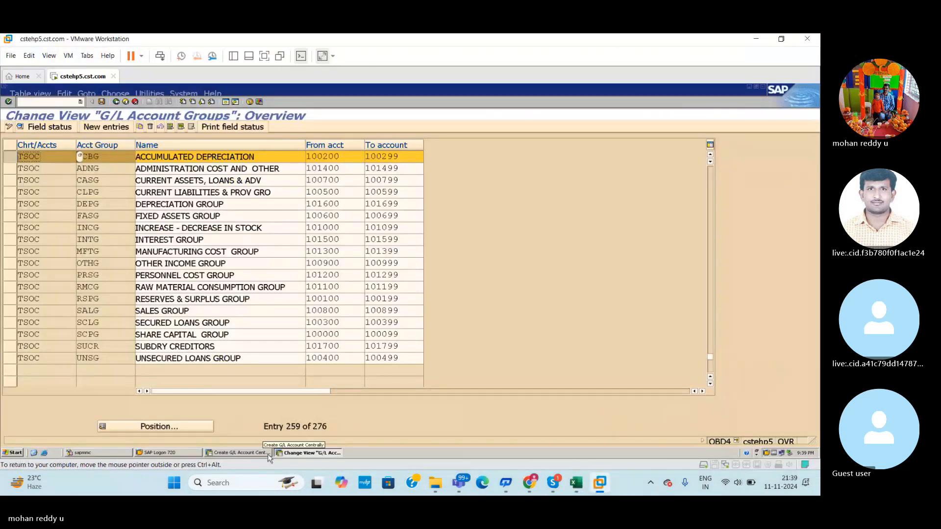
key("ctrl+v")
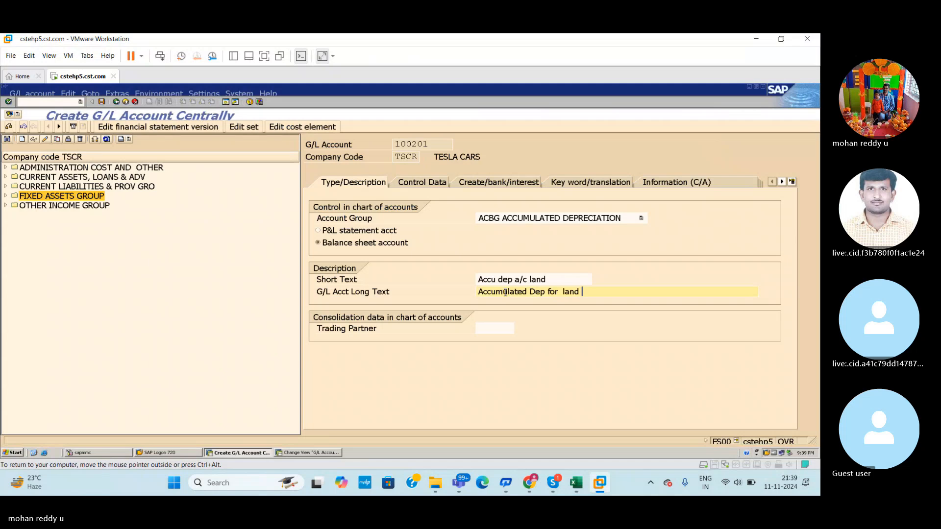
Check the accumulated depreciation settings in the Excel sheet, then set the account's reconciliation account type to Assets in SAP
left_click(438, 183)
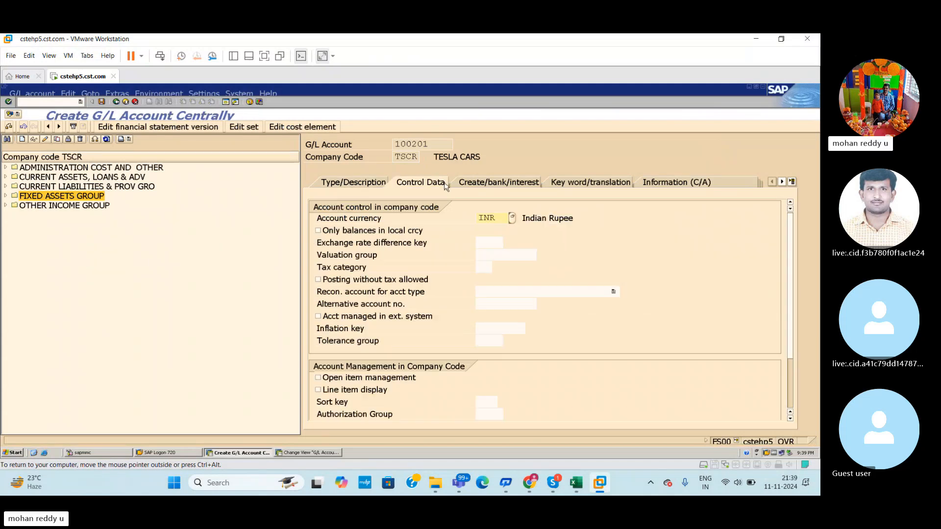
left_click(576, 484)
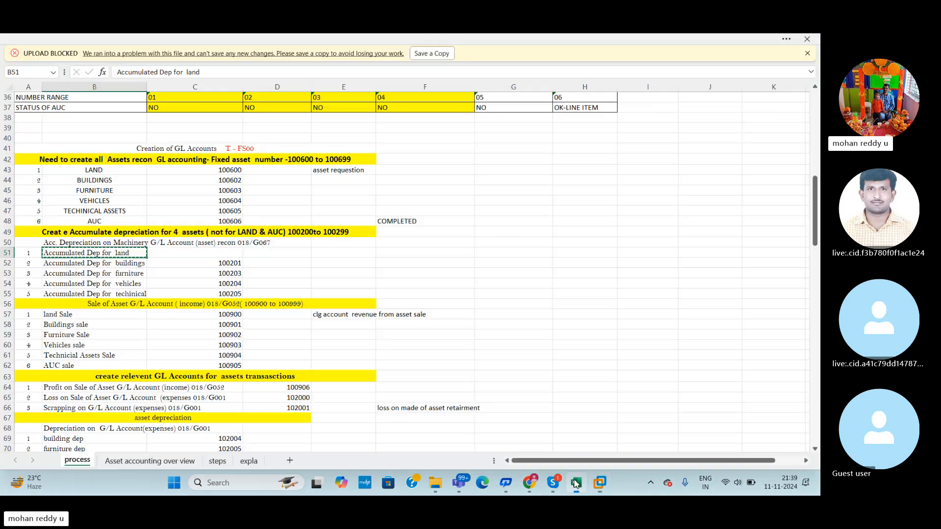
key("Escape")
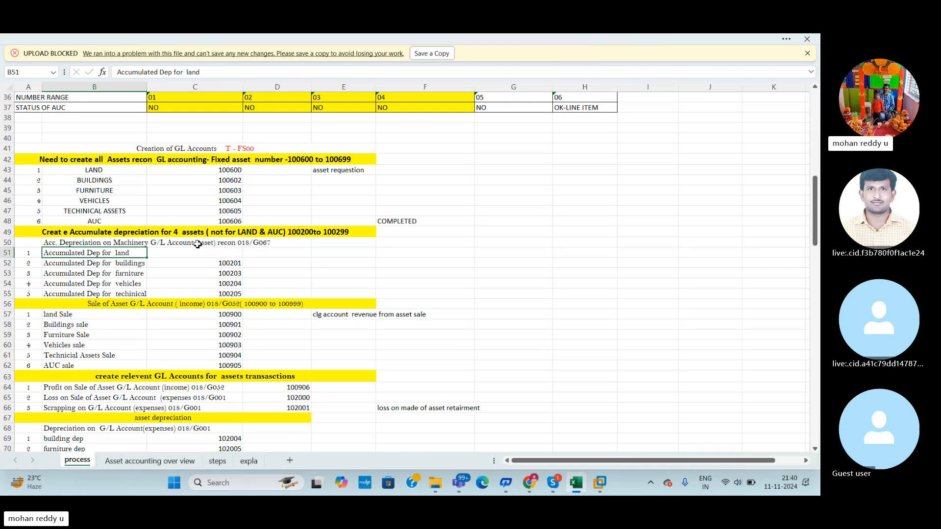
key("alt+Tab")
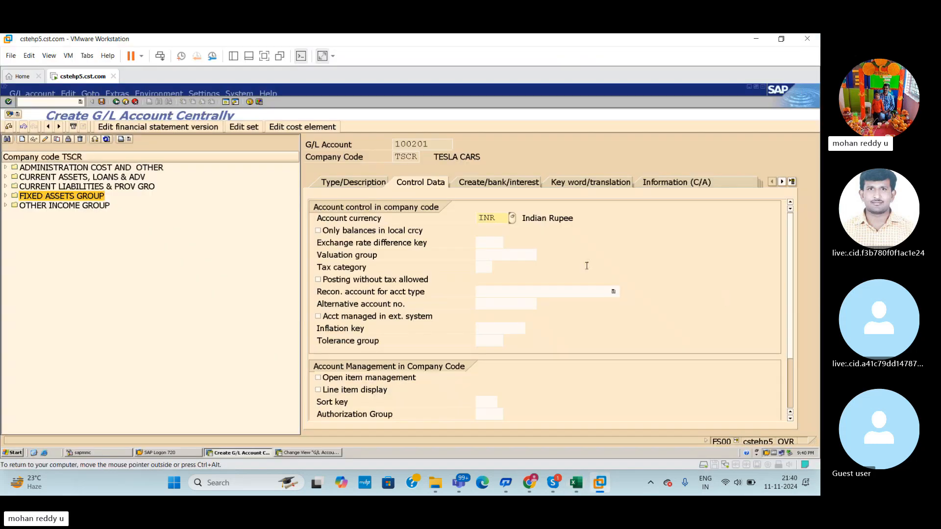
left_click(613, 293)
left_click(495, 303)
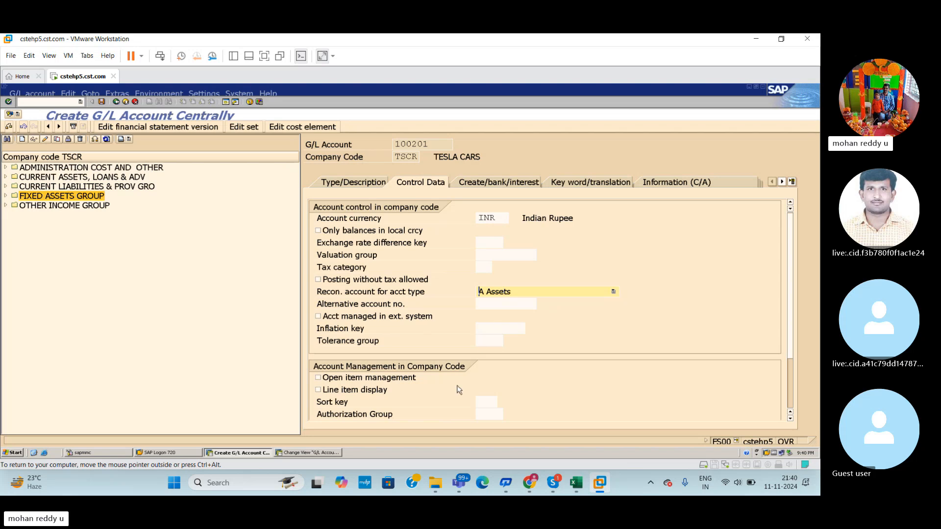
Enable line item display for account 100201 and choose sort key 018 Asset number
left_click(373, 392)
left_click(489, 403)
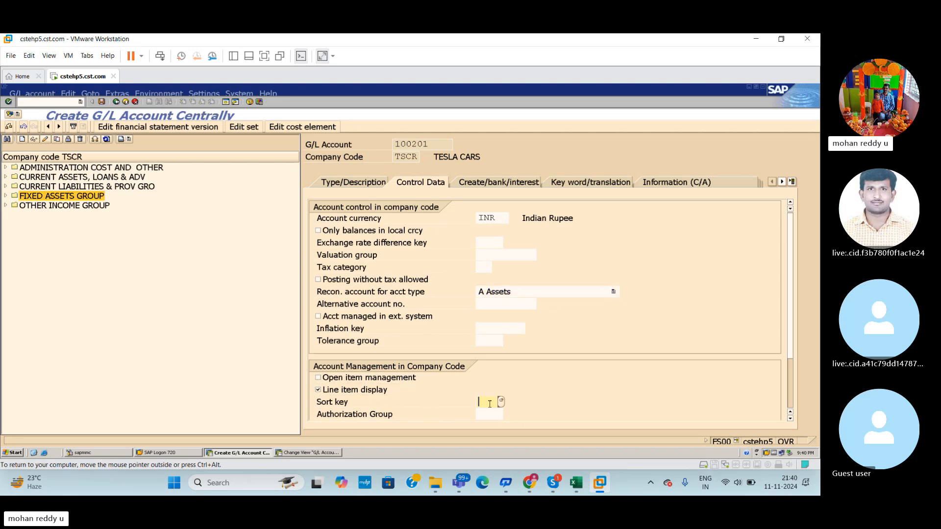
left_click(501, 402)
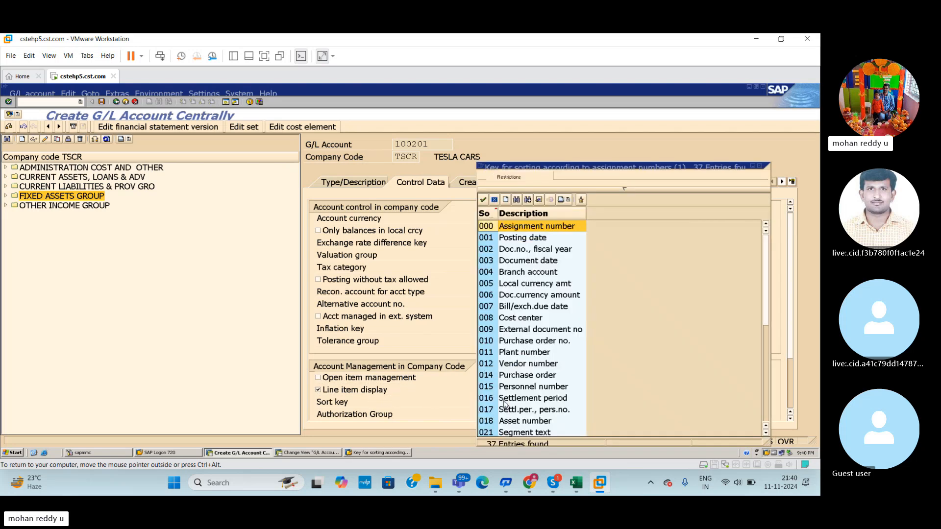
left_click(523, 421)
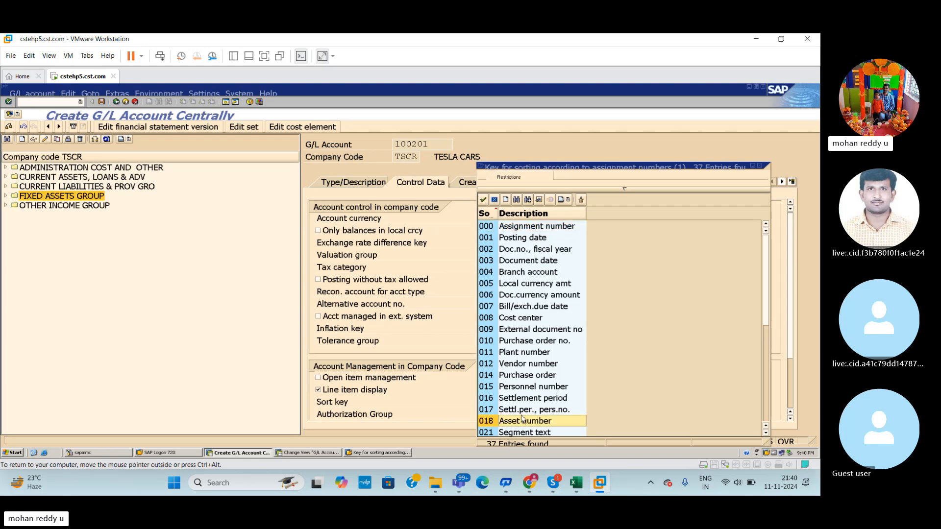
left_click(483, 200)
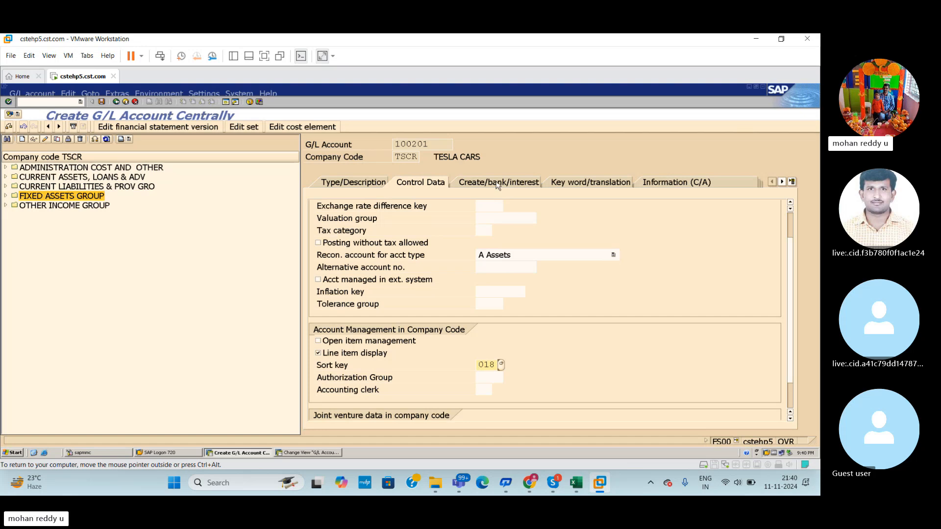
Assign field status group G067 Reconciliation accounts to account 100201 and save the new account
left_click(496, 185)
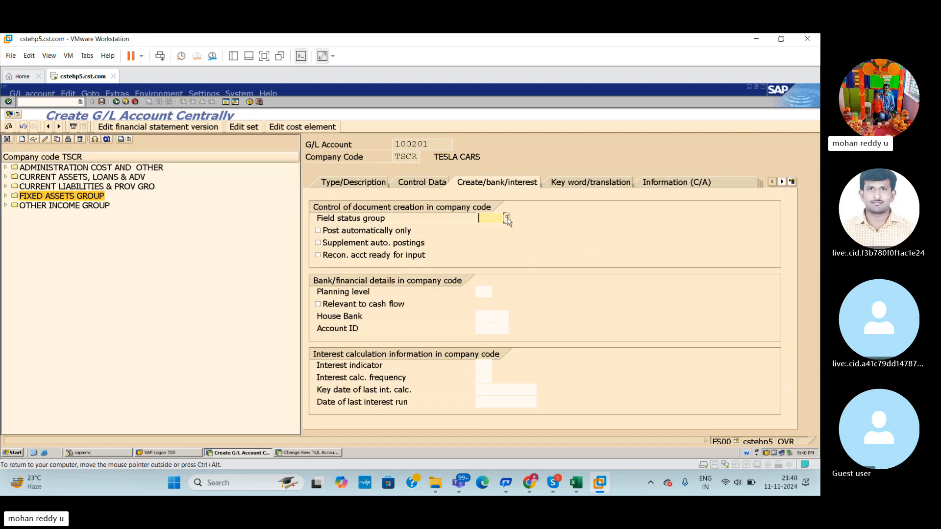
left_click(507, 219)
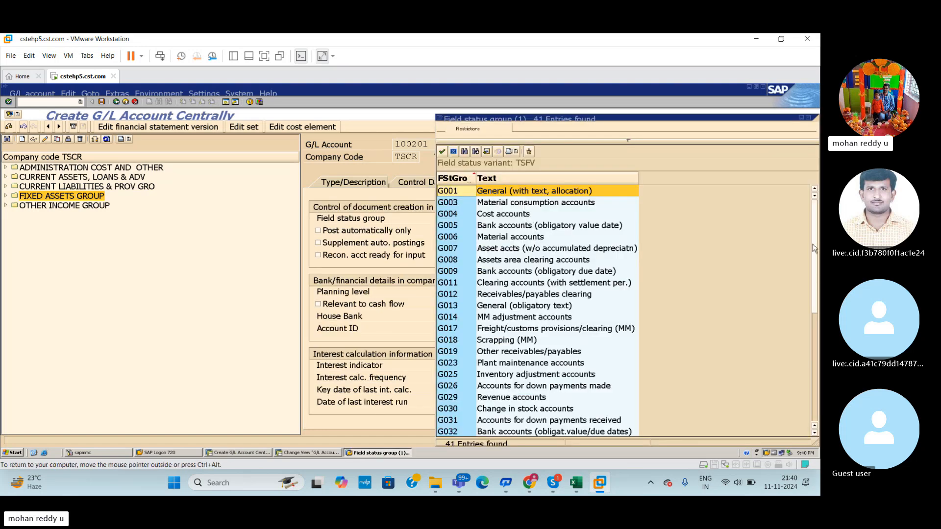
left_click_drag(815, 247, 819, 340)
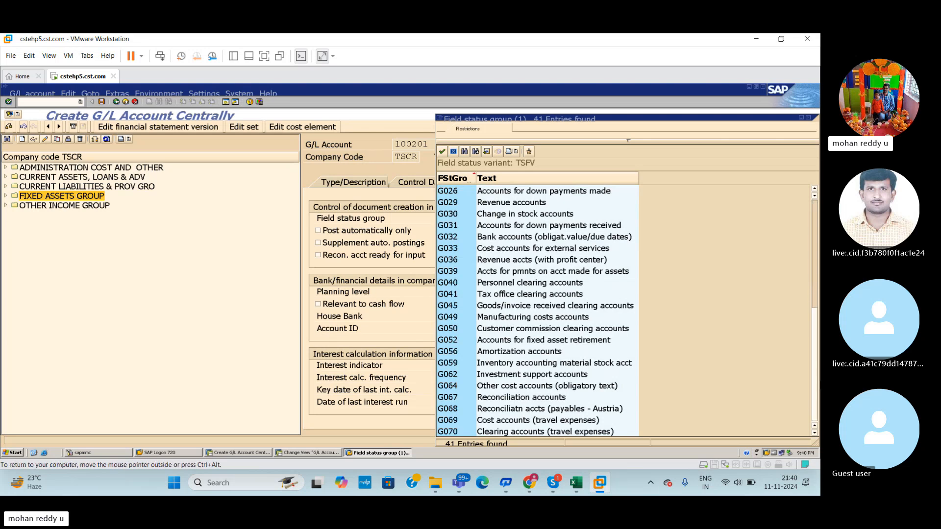
scroll(818, 382, "down", 1)
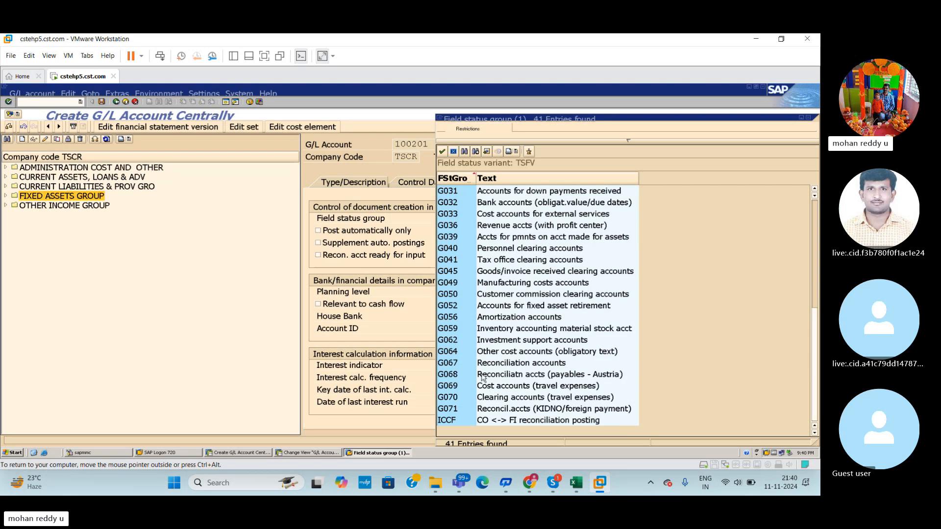
left_click(494, 364)
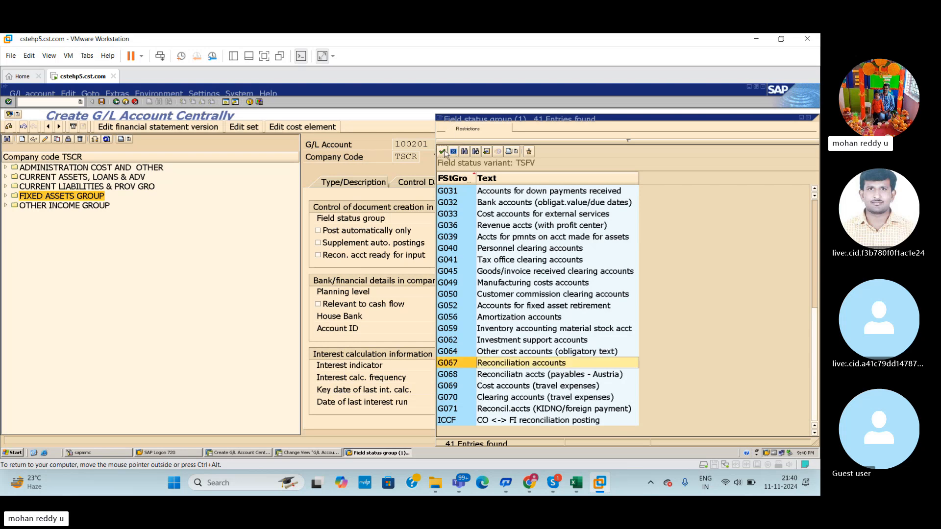
left_click(442, 152)
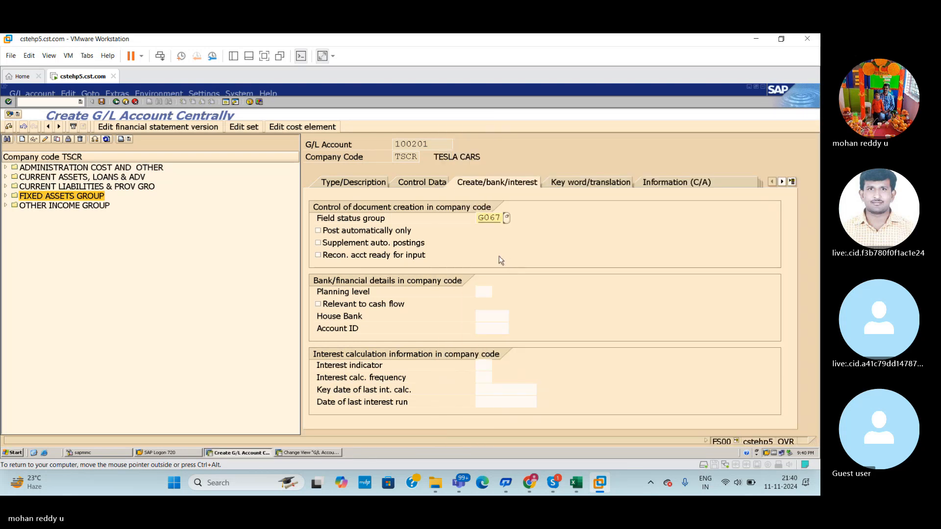
key("ctrl+s")
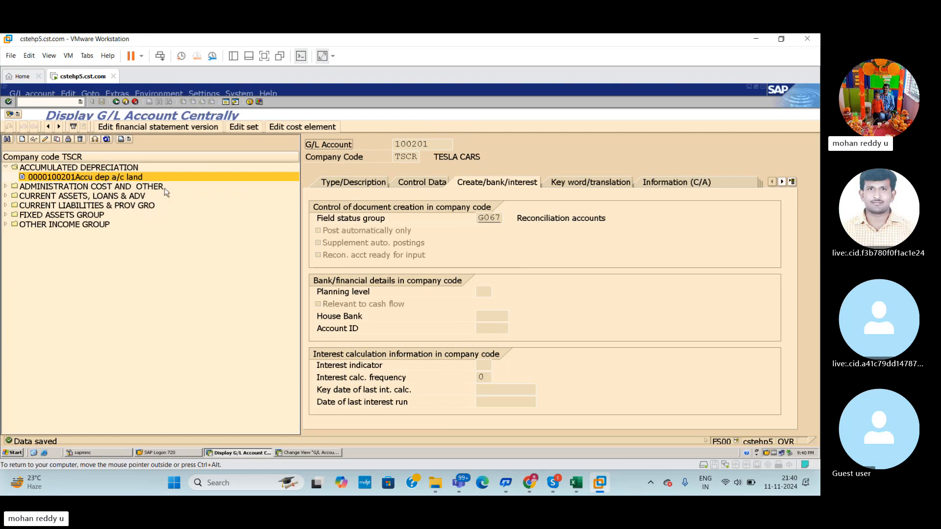
Open account 100201 for changes and set its short text to "Accu dep a/c BUIL", checking the asset name in the Excel process sheet
key("alt+Tab")
key("alt+Tab")
left_click(45, 139)
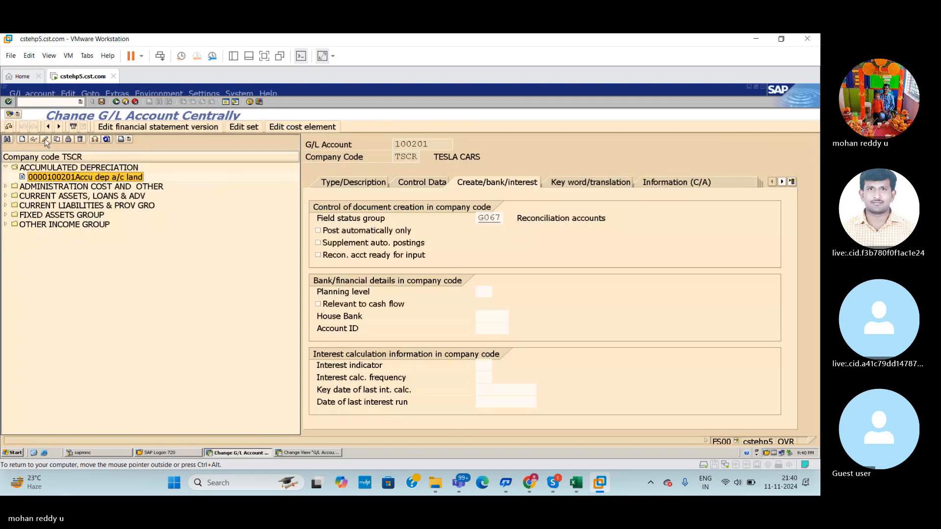
left_click(375, 184)
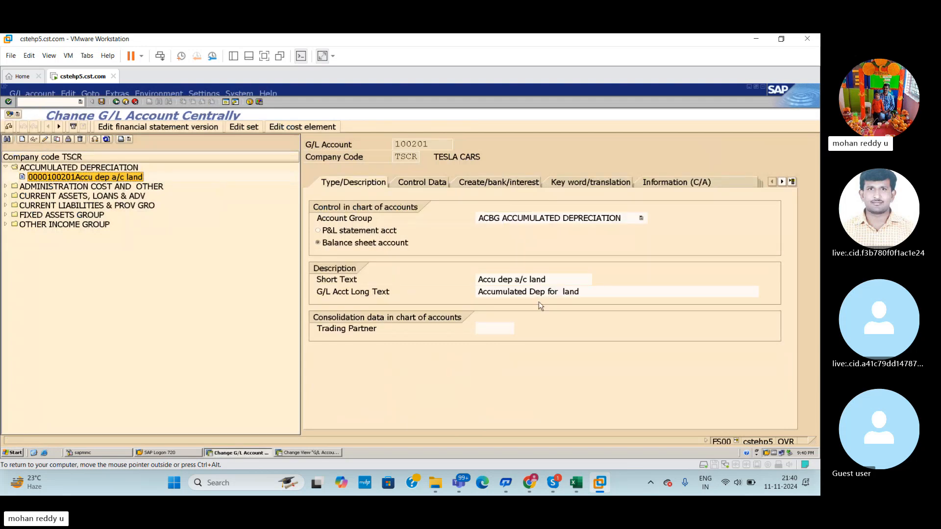
left_click(552, 279)
key("BackSpace")
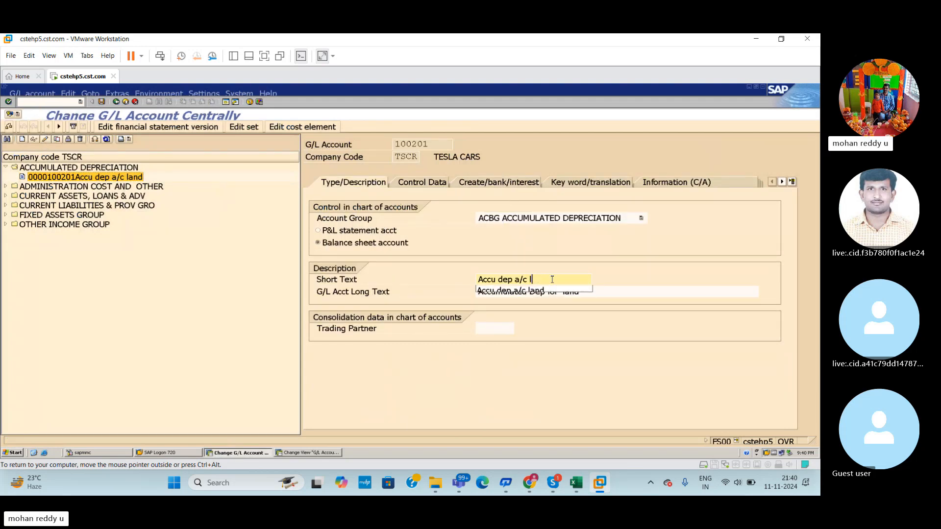
left_click(576, 483)
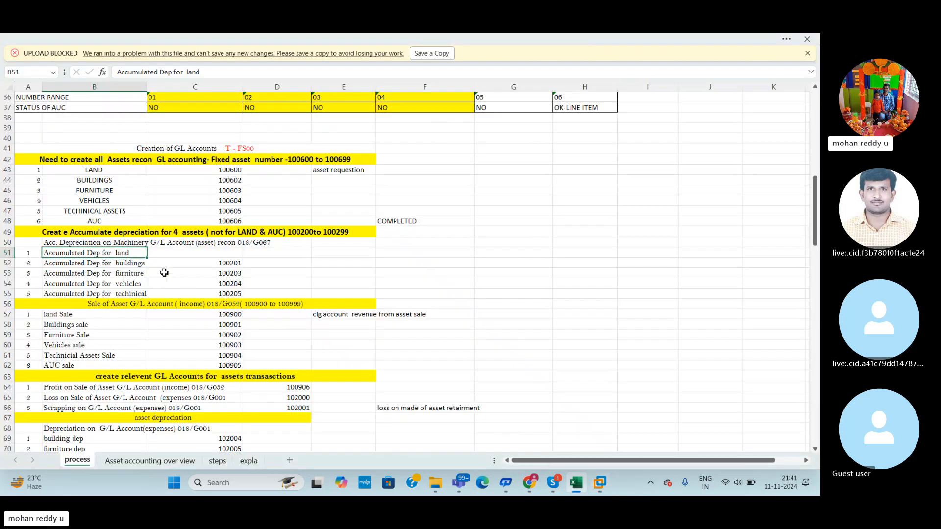
key("alt+Tab")
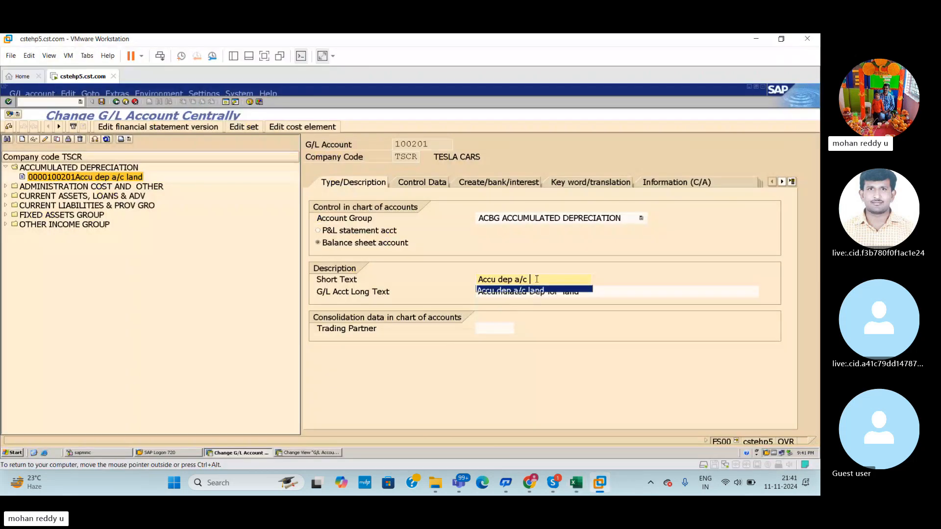
left_click(537, 280)
type("B")
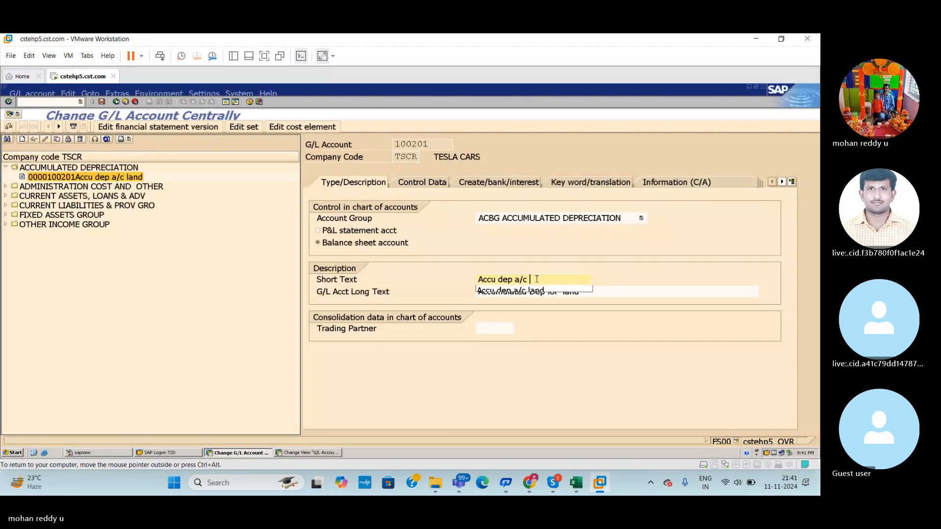
type("u")
Set account 100201's G/L long text to "Accumulated Dep for buildings" and save the account
left_click(585, 293)
key("BackSpace")
key("BackSpace")
key("BackSpace")
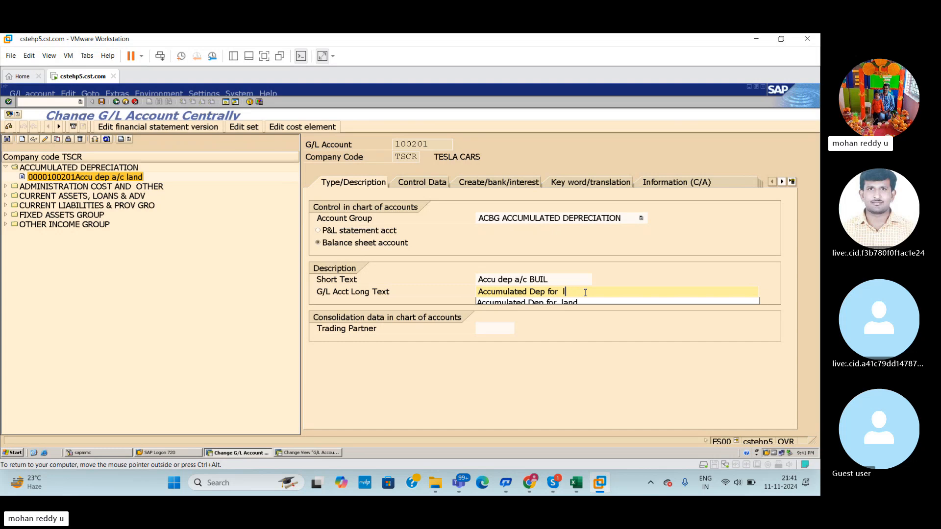
type("buildings")
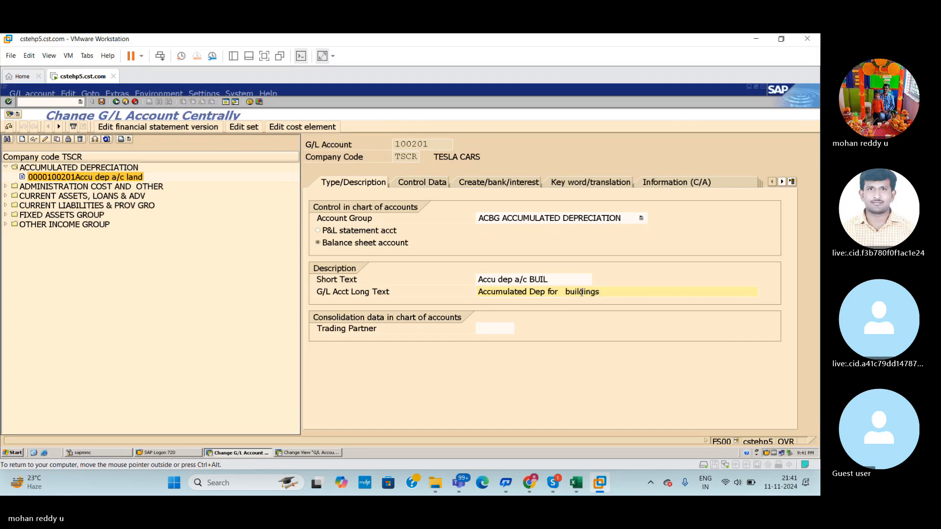
key("ctrl+s")
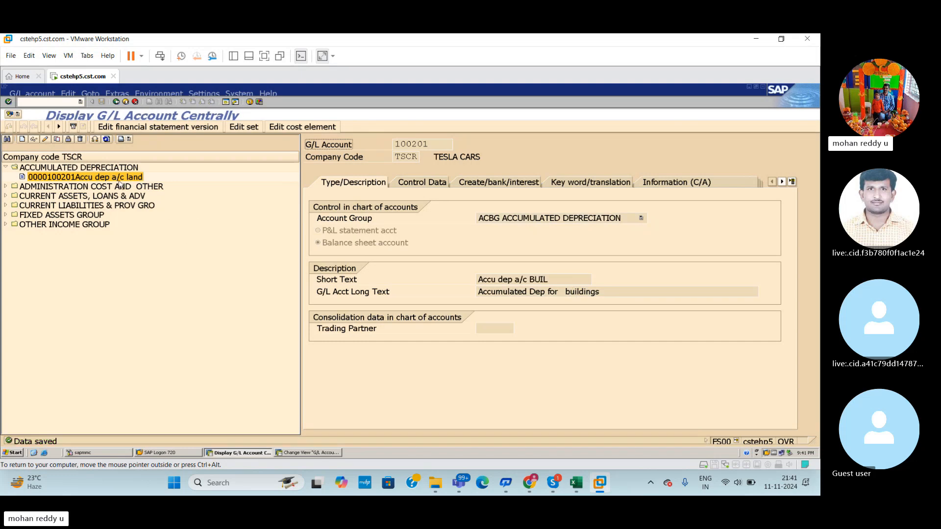
Leave the account display, restart transaction FS00 and expand the ACCUMULATED DEPRECIATION account group
left_click(117, 101)
type("f")
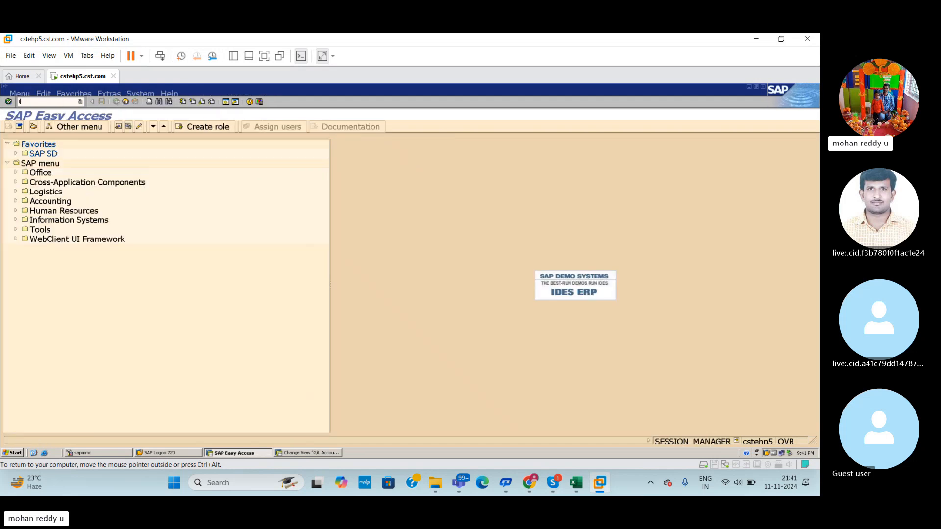
type("s00")
key("Return")
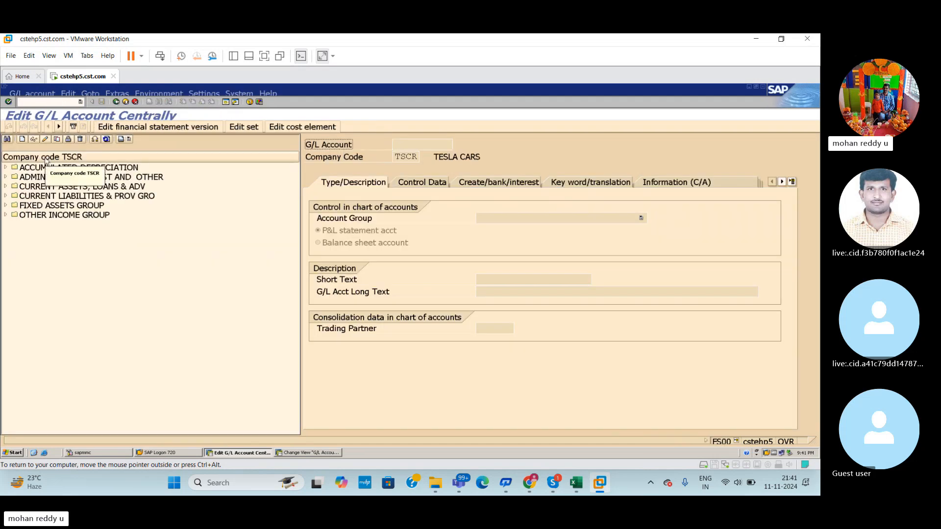
left_click(7, 168)
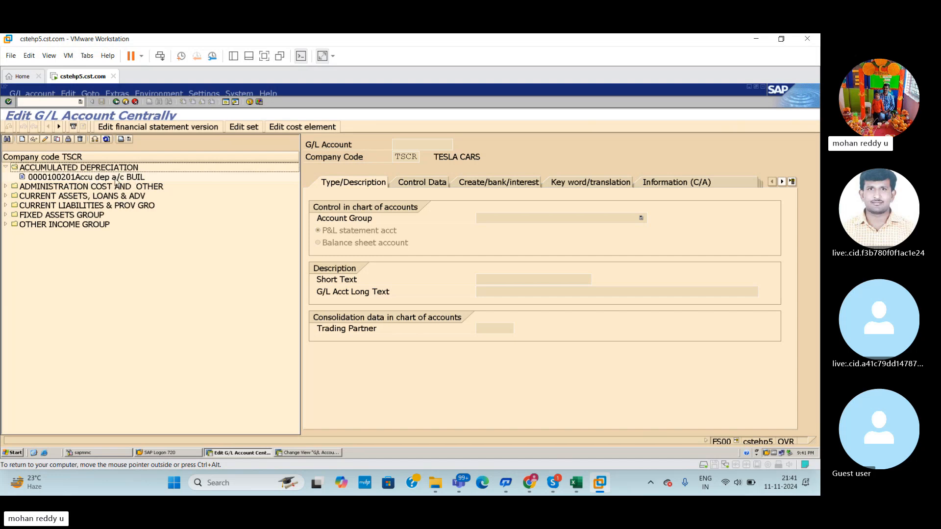
Start a copy of account 100201 in company code TSCR with 100202 as the new G/L account number
left_click(116, 179)
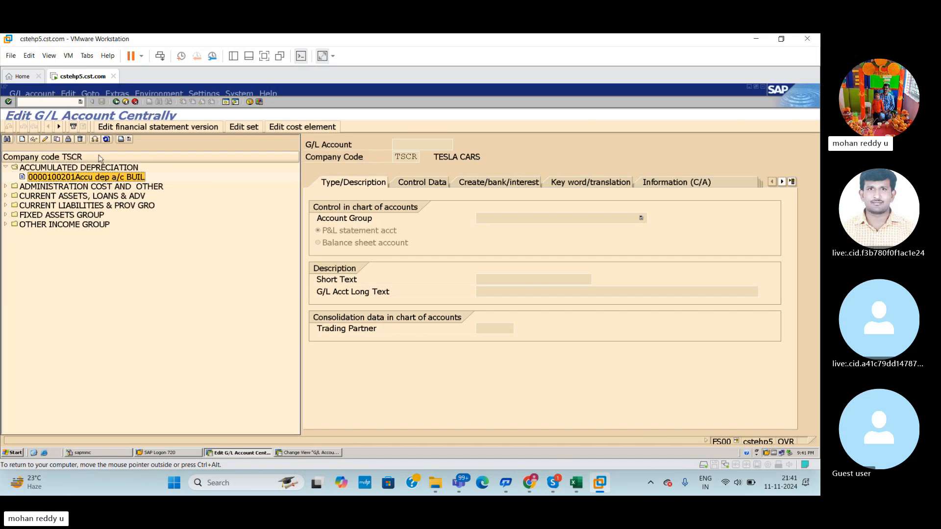
left_click(56, 140)
left_click(190, 234)
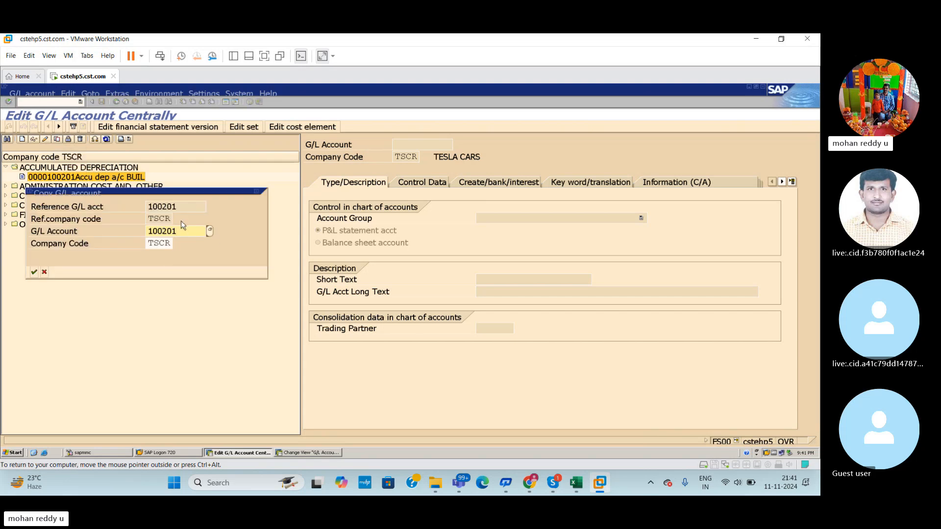
key("BackSpace")
type("2")
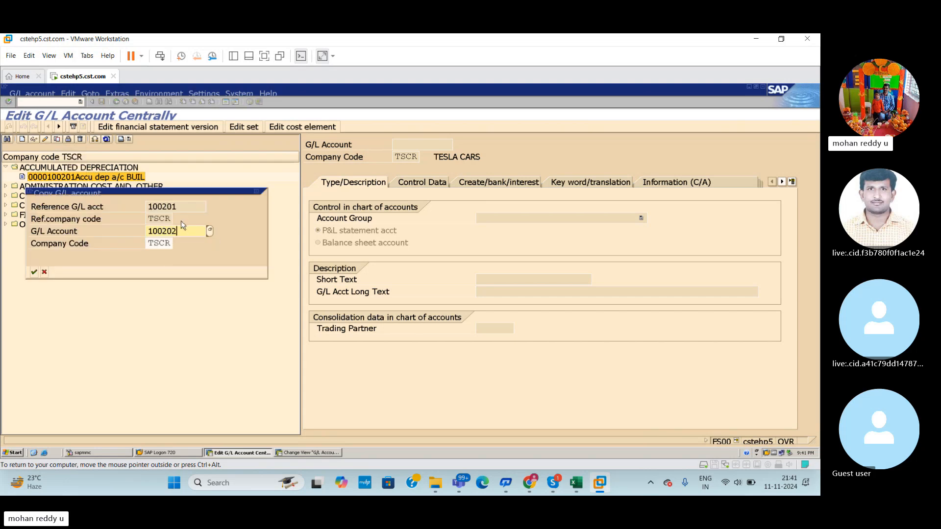
In the Excel process sheet, renumber the accumulated depreciation accounts: furniture 100202, vehicles 100203 and technical assets 100204
left_click(577, 483)
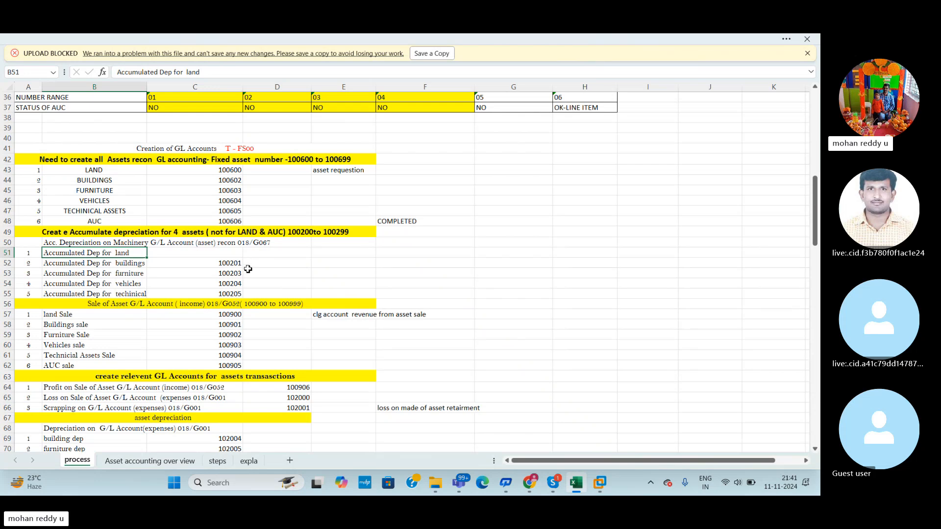
left_click(242, 273)
double_click(243, 276)
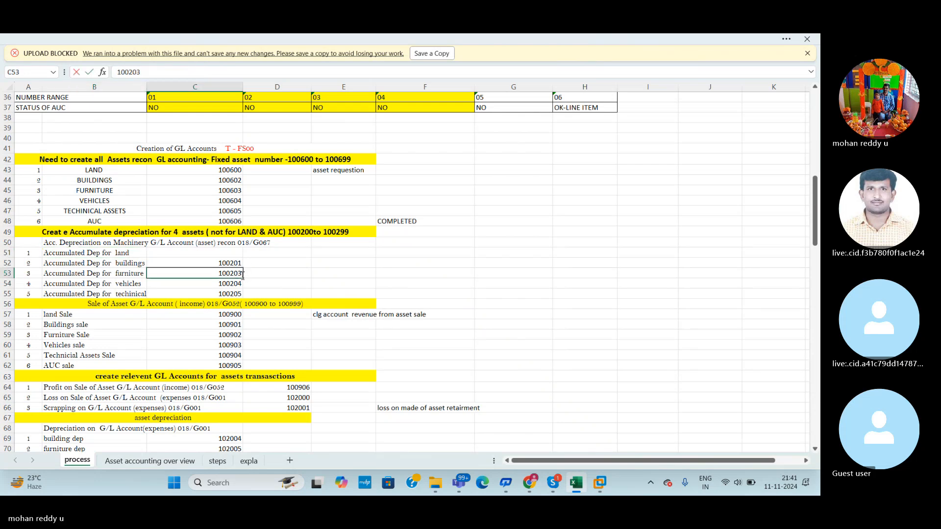
type("2")
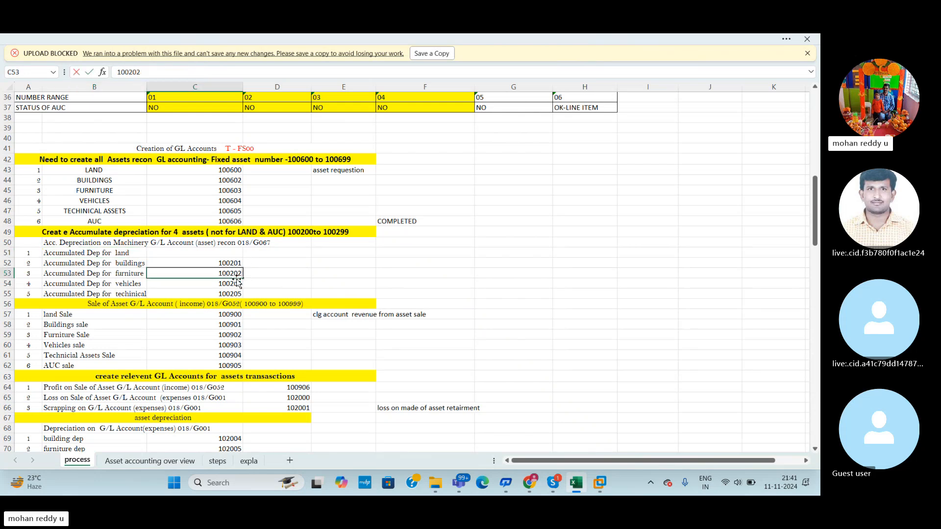
double_click(241, 283)
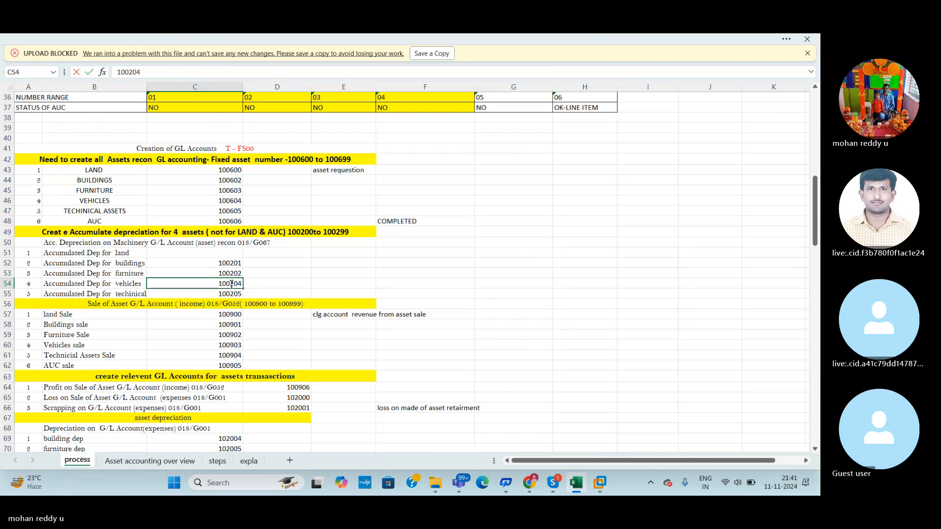
type("3")
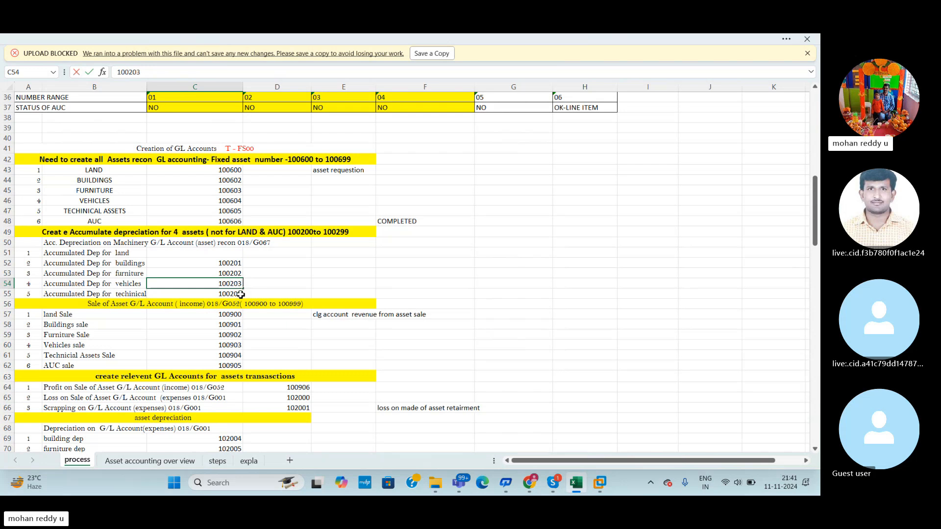
double_click(243, 294)
key("BackSpace")
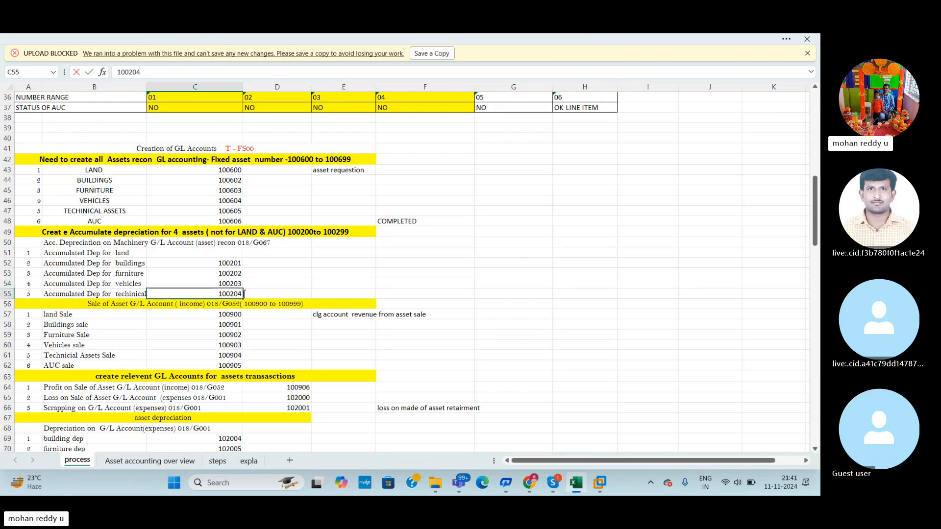
type("4")
left_click(273, 263)
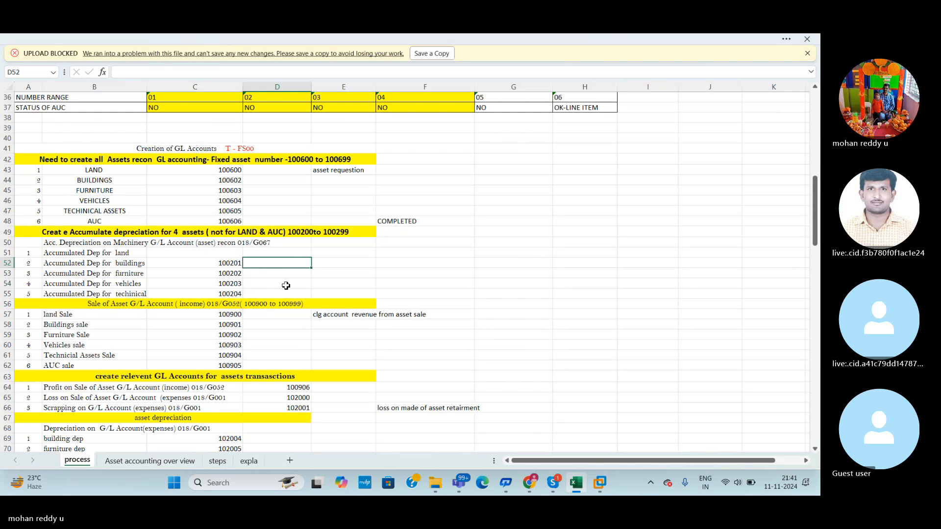
Back in SAP, confirm the copy to account 100202 and set its short text to "Accu dep a/c furnitu"
key("alt+Tab")
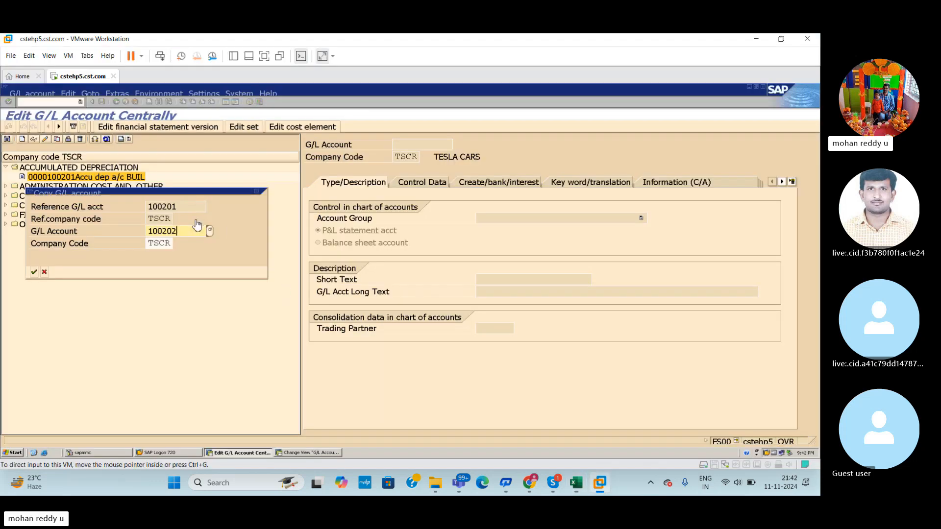
left_click(34, 272)
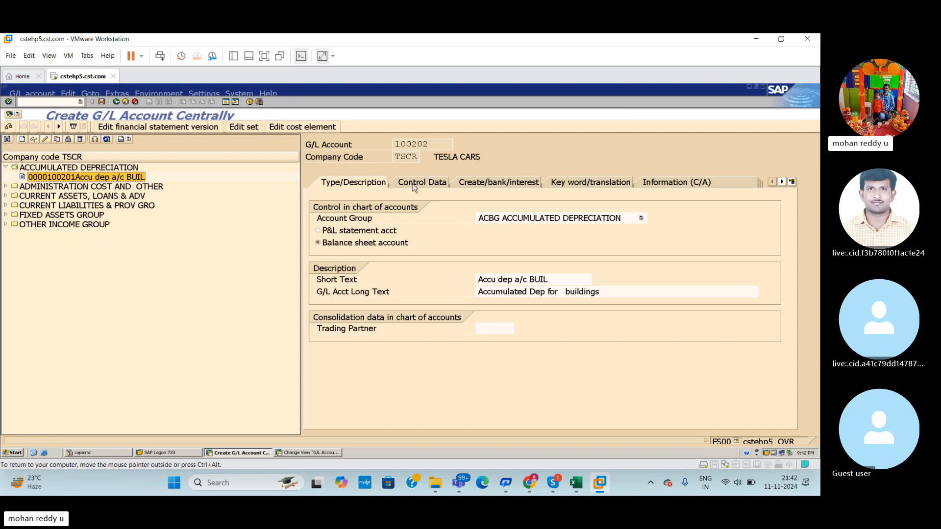
left_click(558, 280)
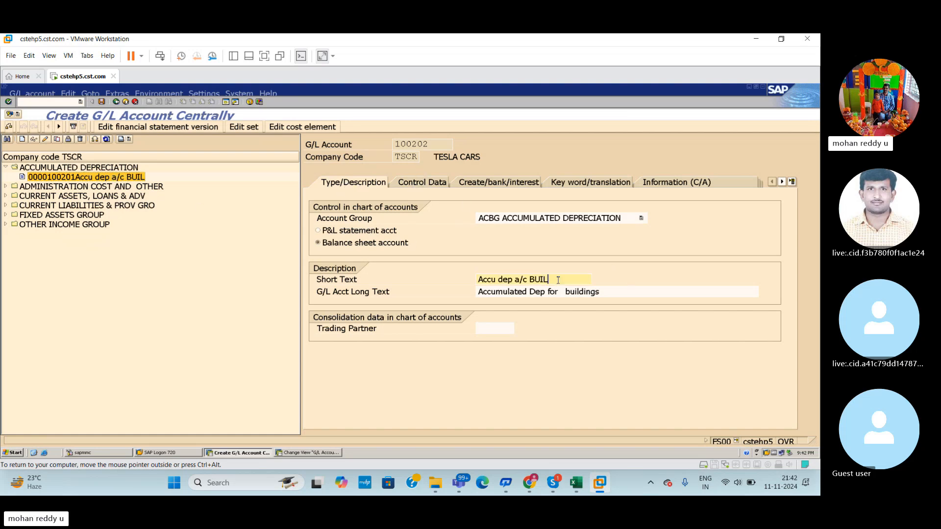
key("BackSpace")
key("BackSpace")
key("BackSpace")
key("BackSpace")
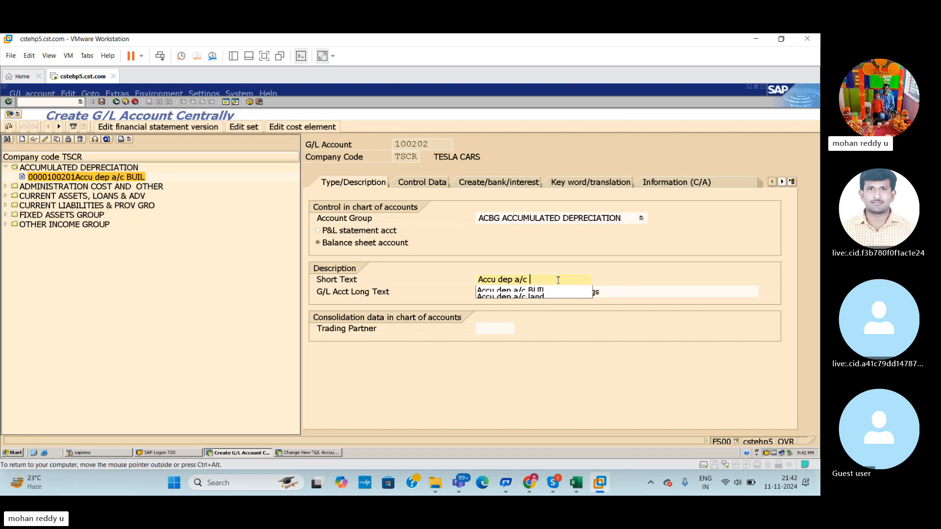
left_click(577, 482)
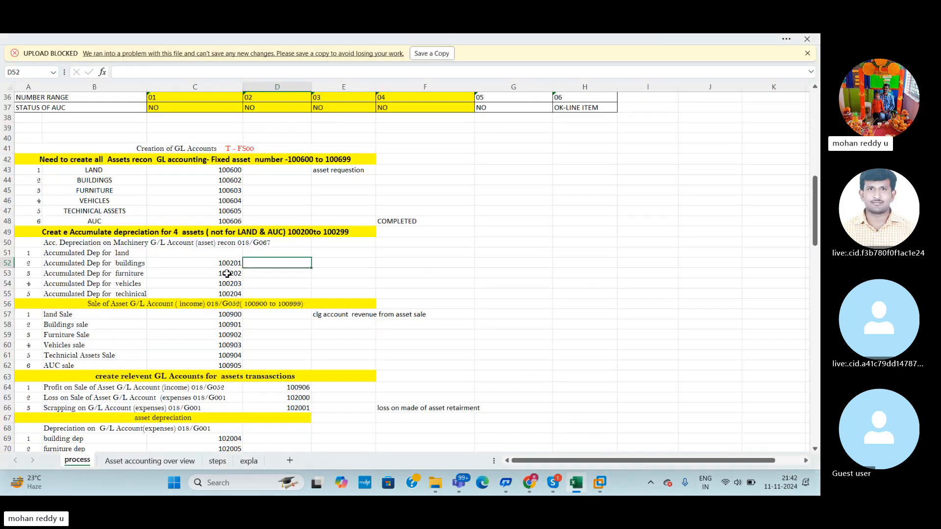
key("alt+Tab")
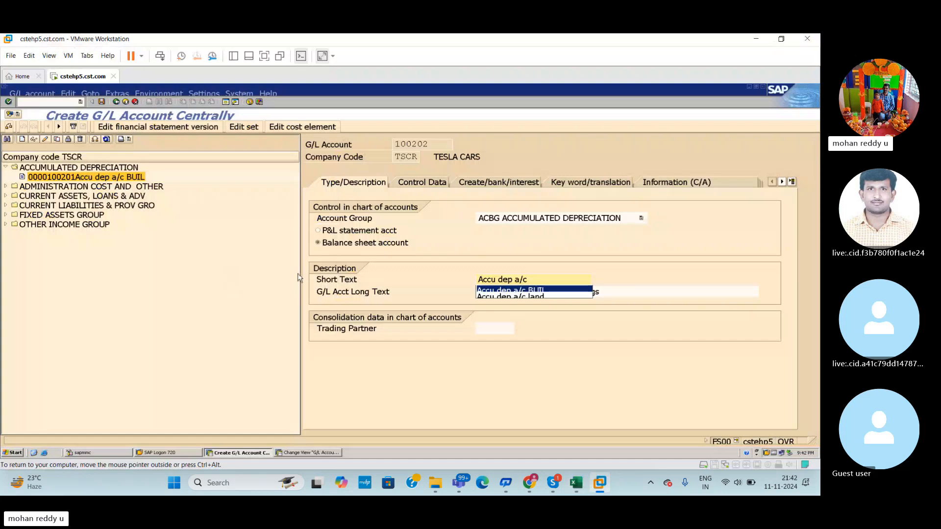
type("furnitu")
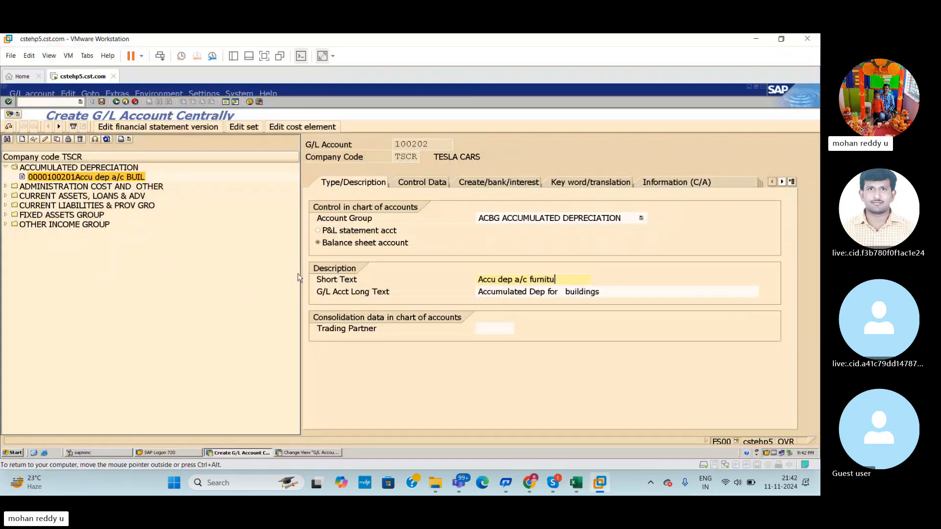
Set account 100202's G/L long text to "Accumulated Dep for furniture" and save the new account
left_click(624, 298)
key("BackSpace")
key("BackSpace")
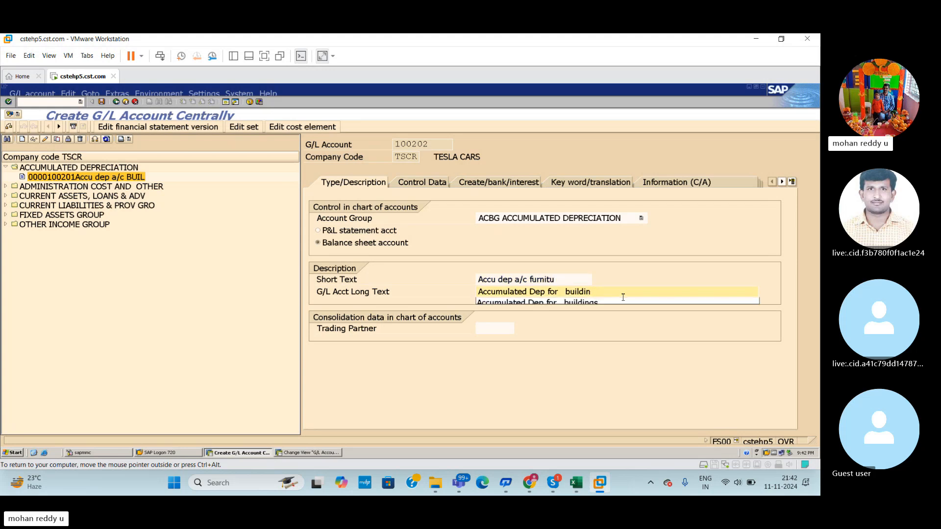
key("BackSpace")
key("BackSpace")
key("BackSpace")
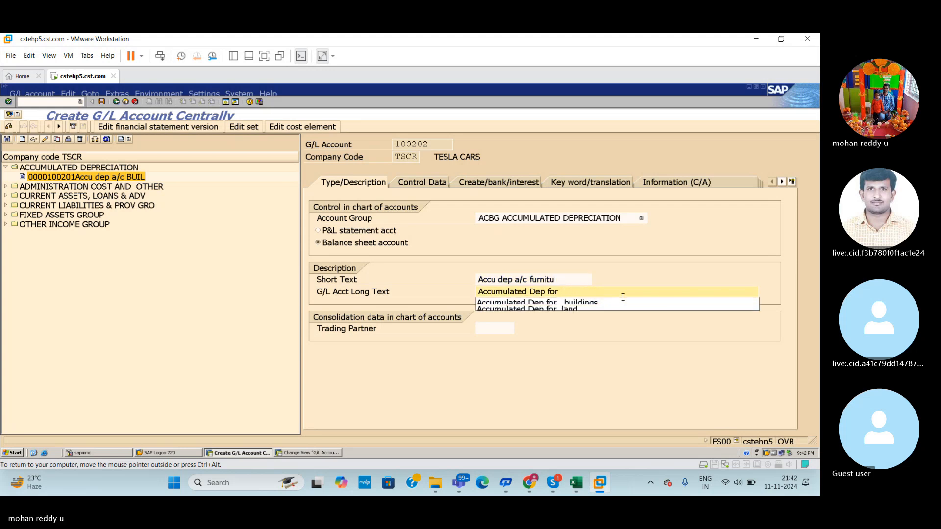
type("furniture")
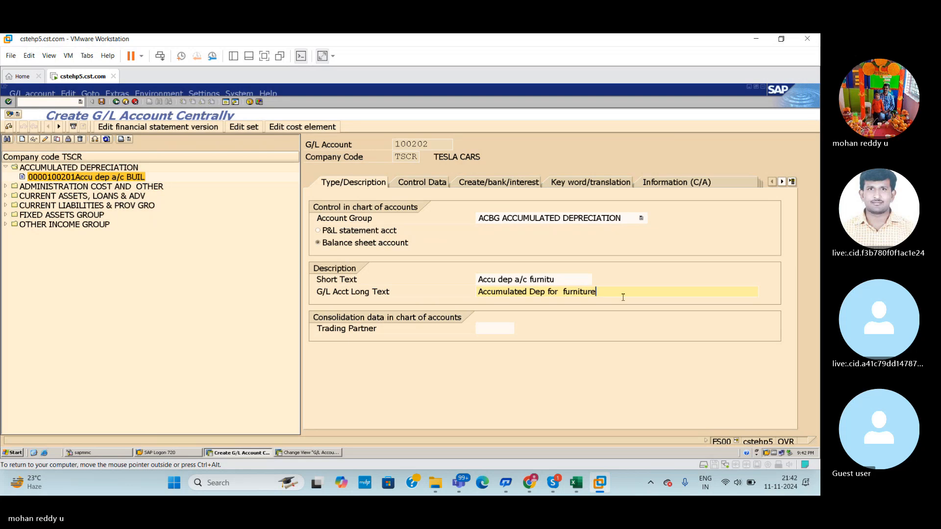
key("ctrl+s")
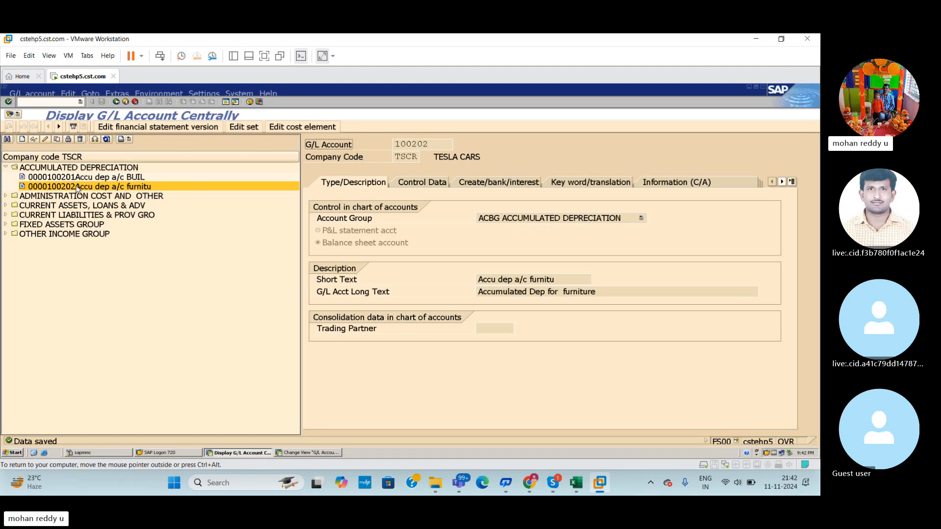
Copy account 100202 in company code TSCR to the new G/L account number 100203
left_click(57, 139)
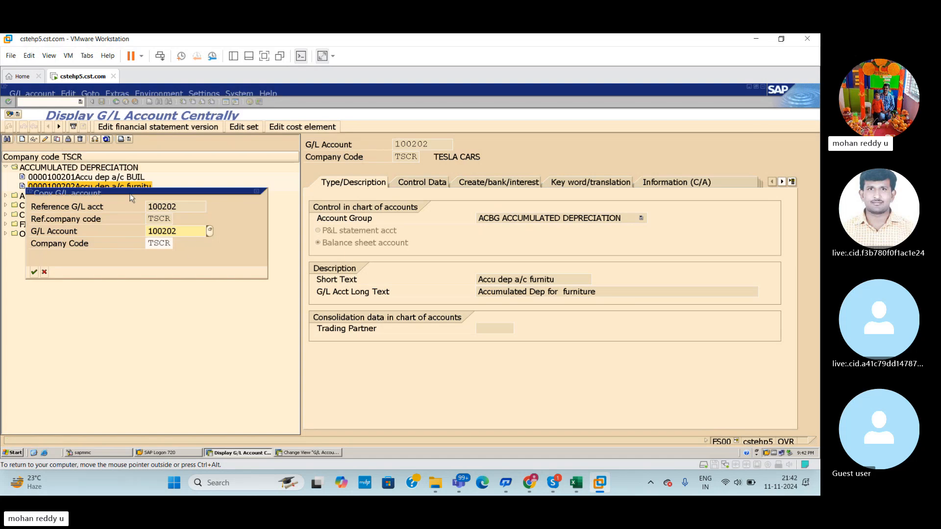
left_click(189, 231)
key("BackSpace")
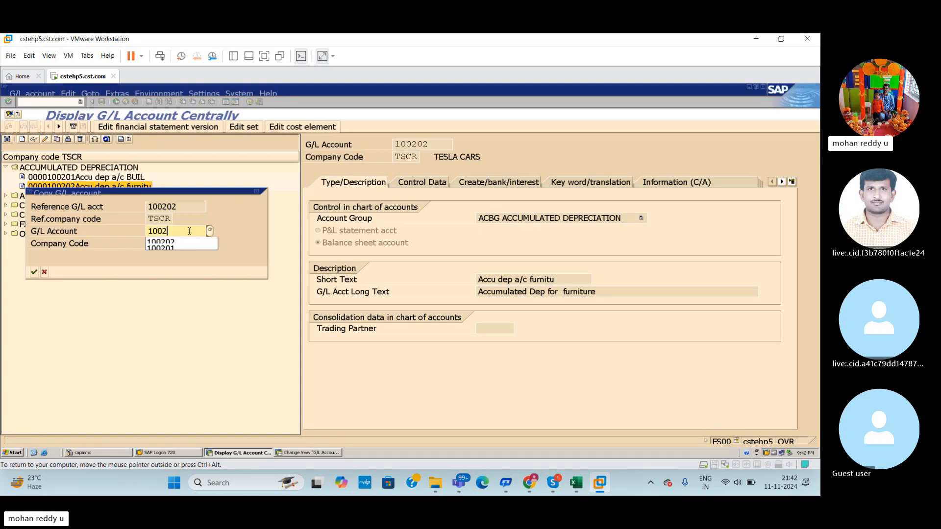
type("03")
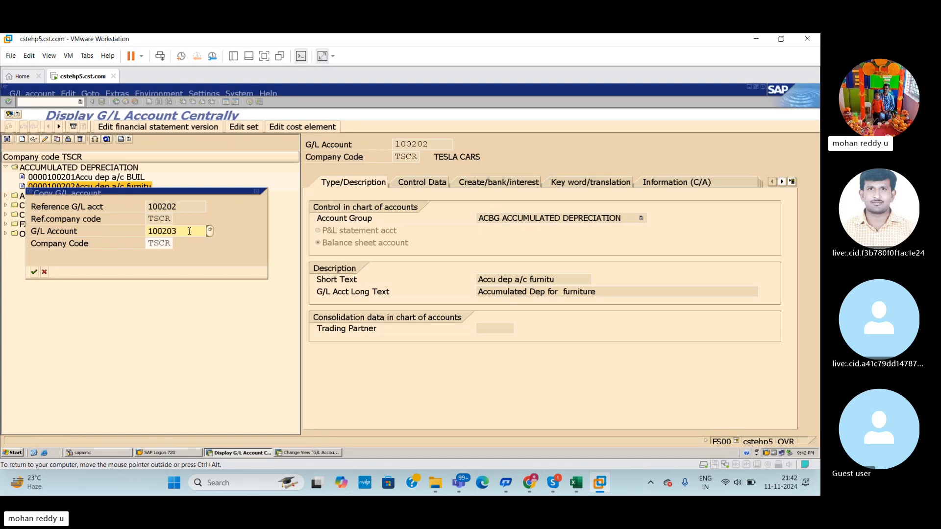
key("Return")
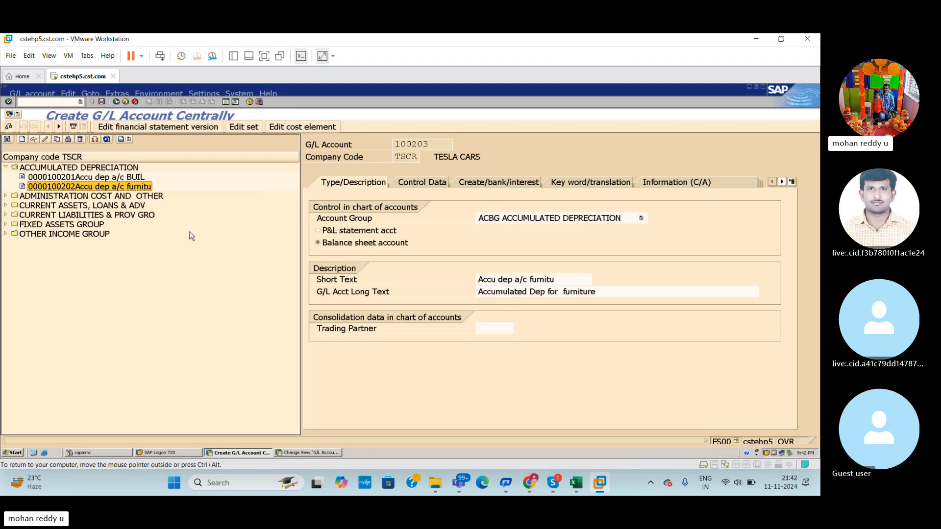
Check the next asset name in the Excel process sheet and set account 100203's short text in SAP to "Accu dep a/c vehicle"
left_click(576, 282)
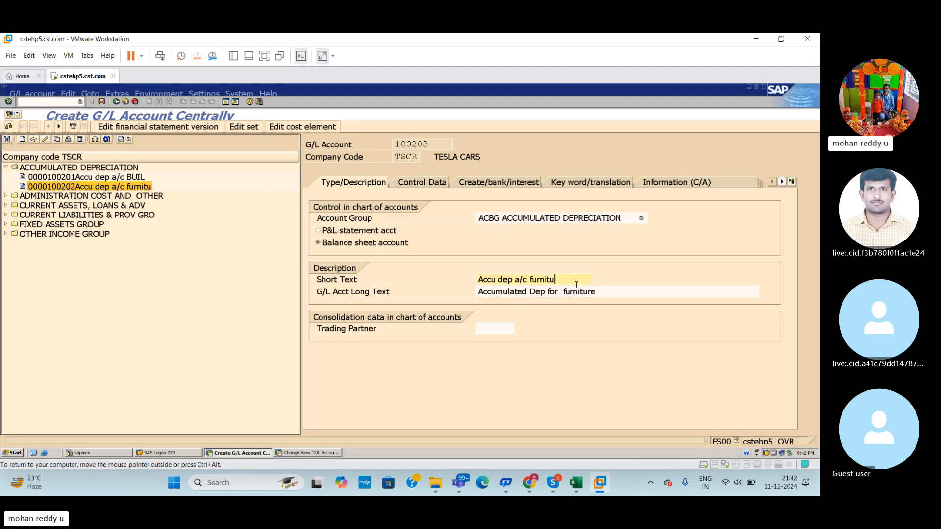
key("BackSpace")
key("BackSpace")
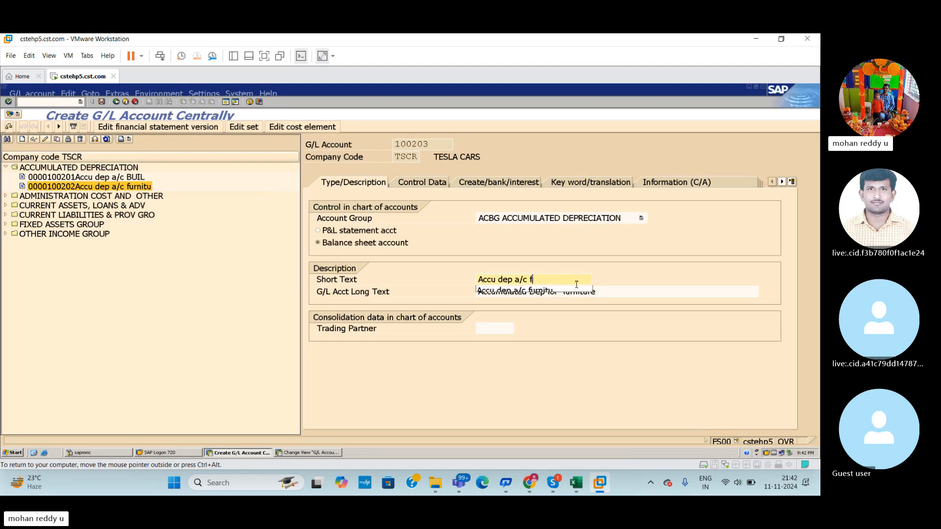
key("BackSpace")
mouse_move(576, 483)
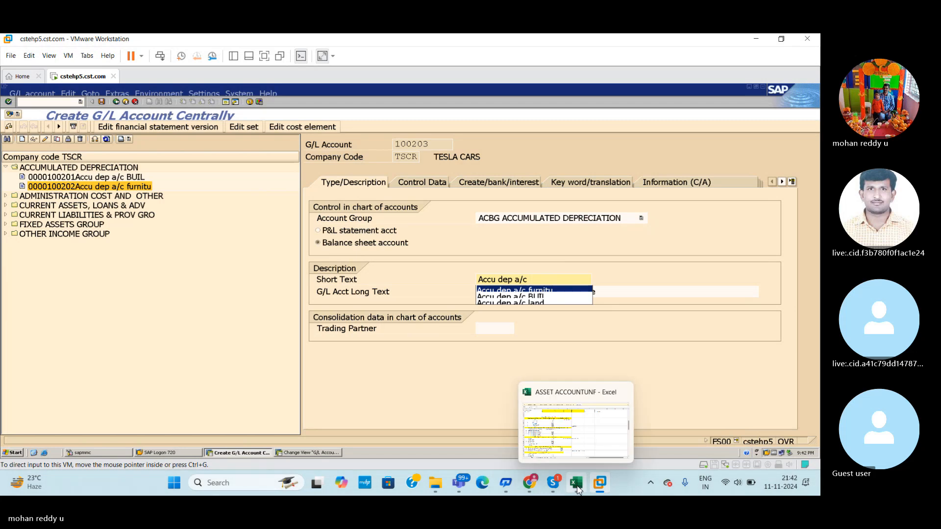
left_click(578, 437)
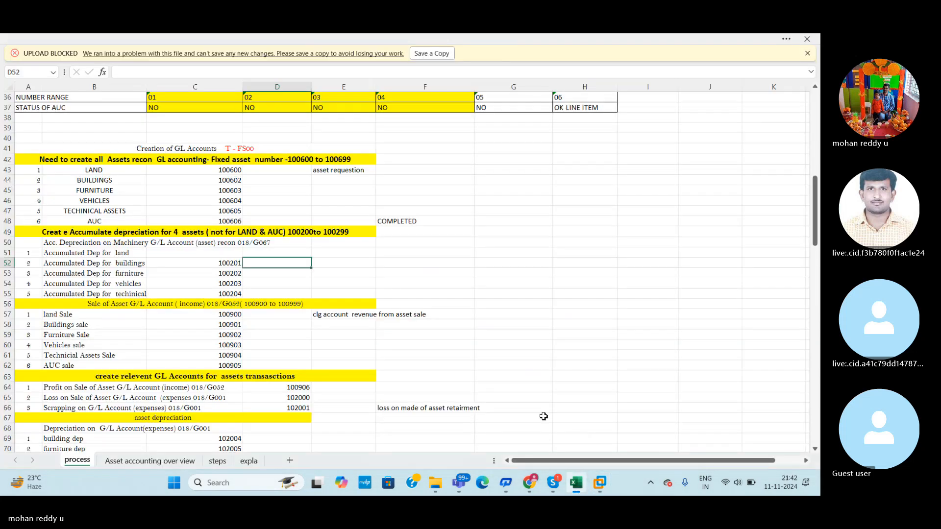
key("alt+Tab")
type("v")
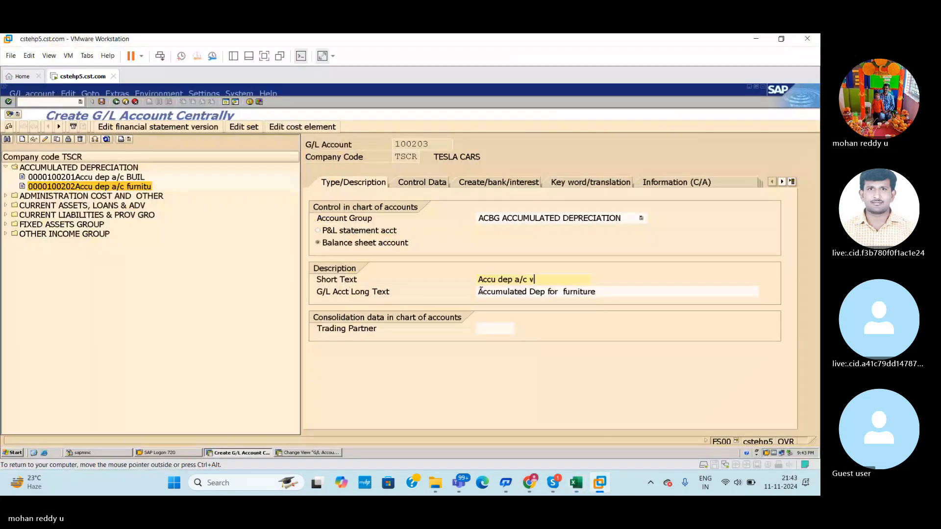
type("ehicle")
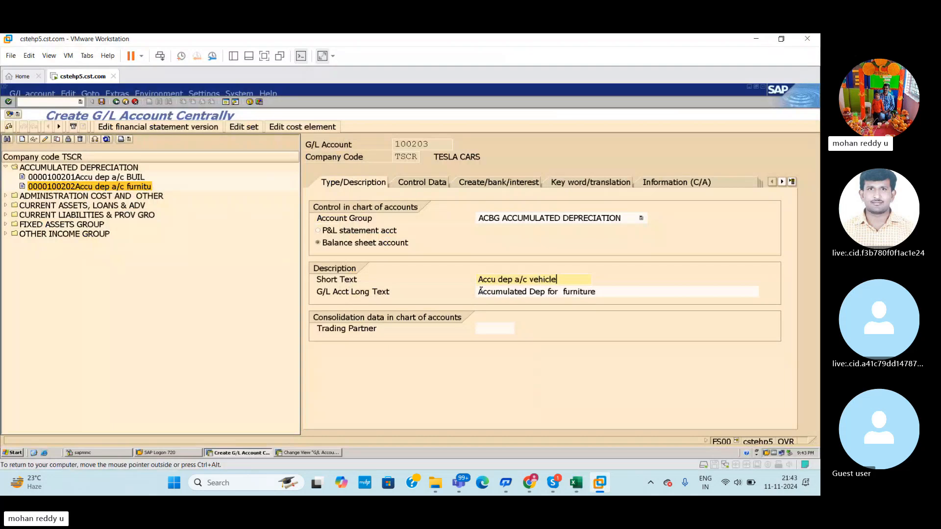
Set account 100203's G/L long text to "Accumulated Dep for vehicles", view its control data and save the new account
left_click(621, 290)
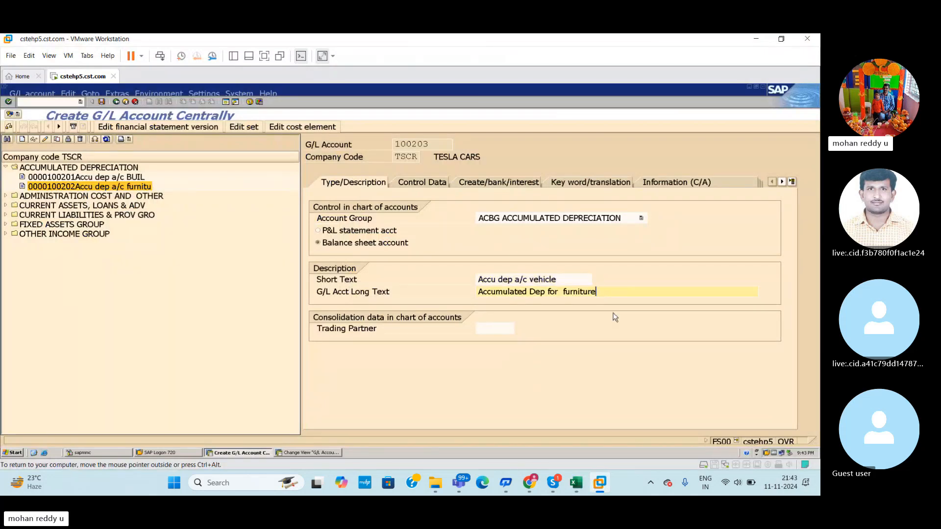
key("BackSpace")
key("BackSpace")
key("BackSpace")
key("BackSpace")
key("BackSpace")
key("BackSpace")
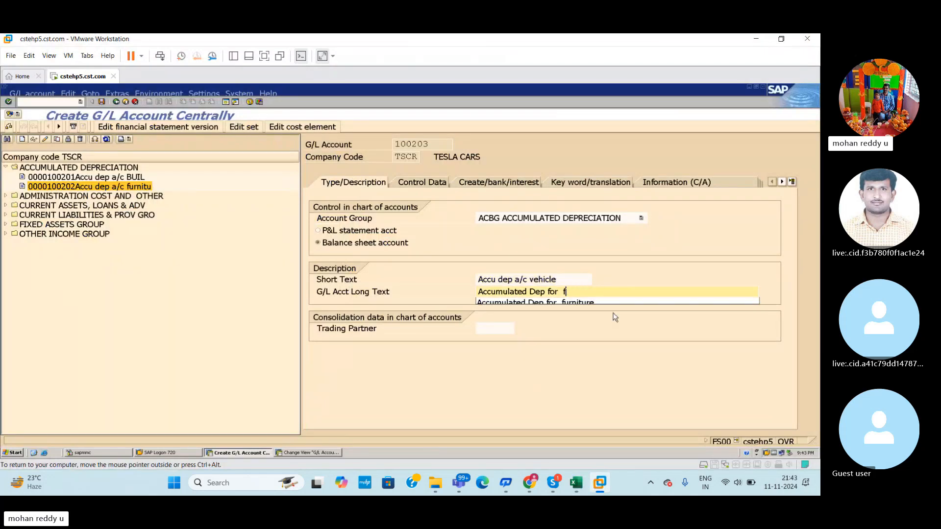
key("BackSpace")
type("vehicles")
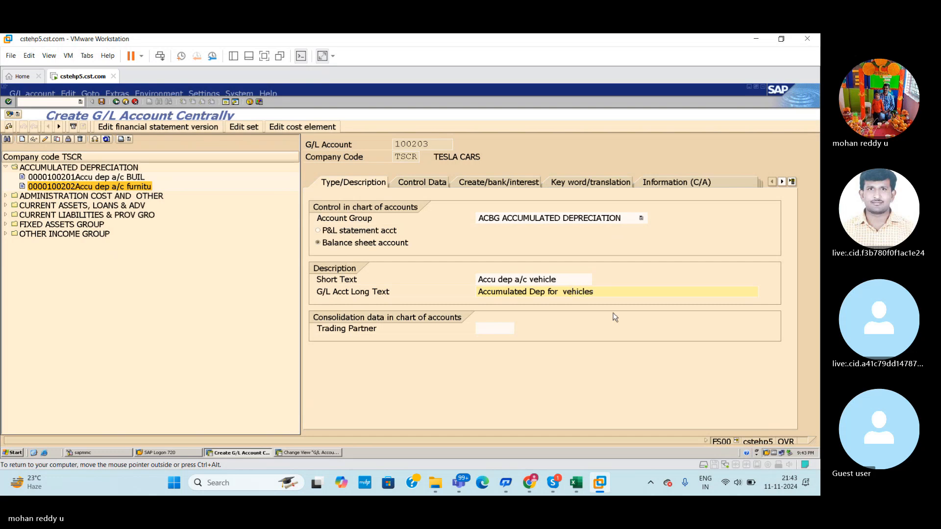
left_click(428, 187)
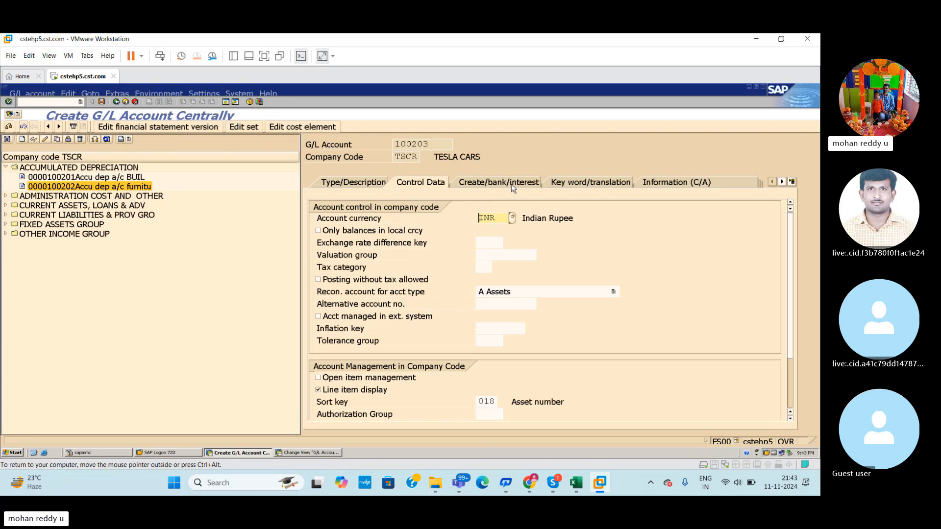
key("ctrl+s")
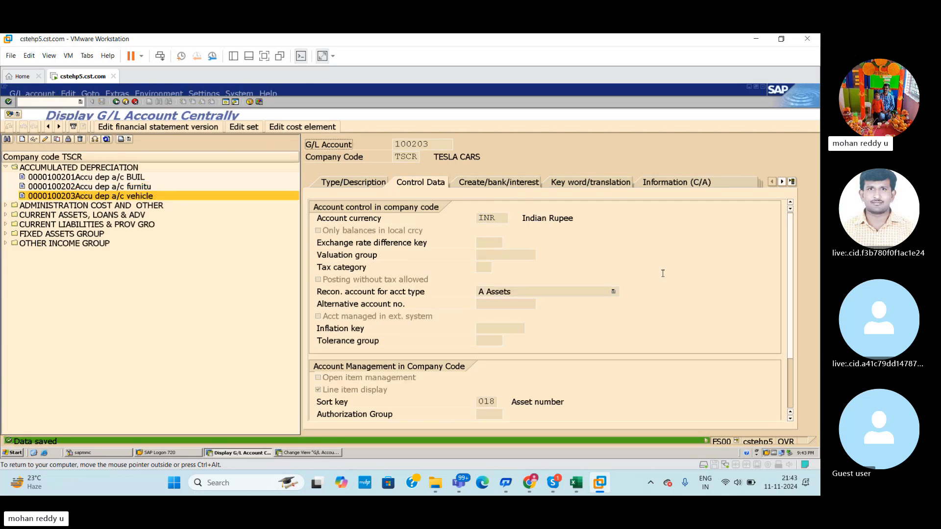
Review the account numbers in the Excel process sheet, then copy account 100203 to 100204 in SAP and show its type and description data
left_click(585, 487)
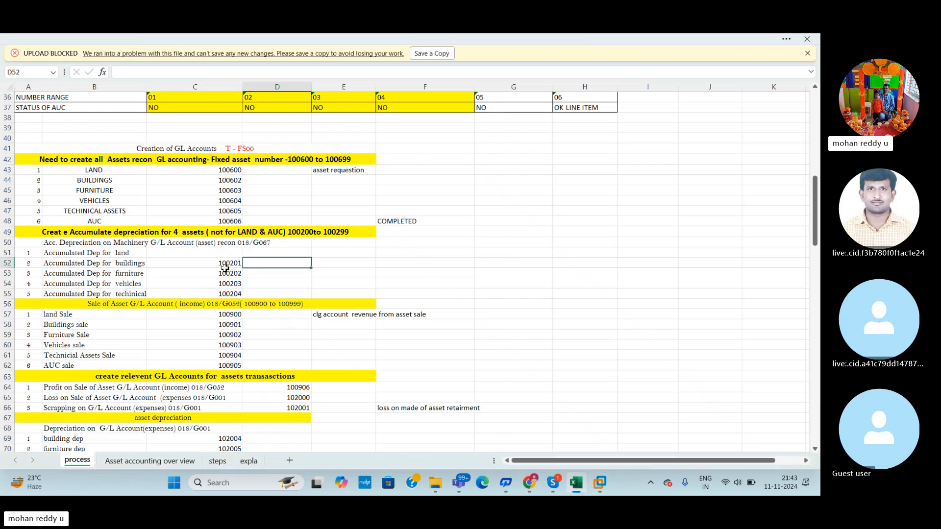
left_click_drag(228, 264, 230, 285)
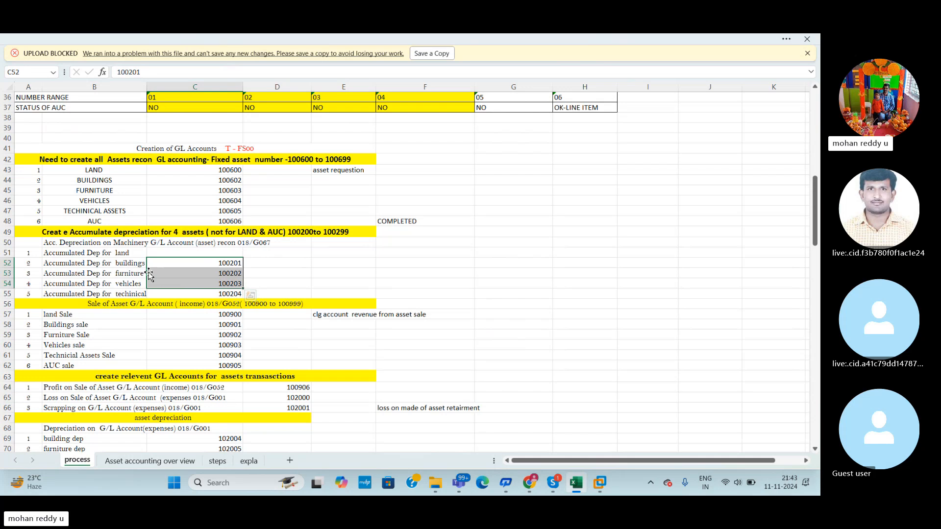
left_click(302, 282)
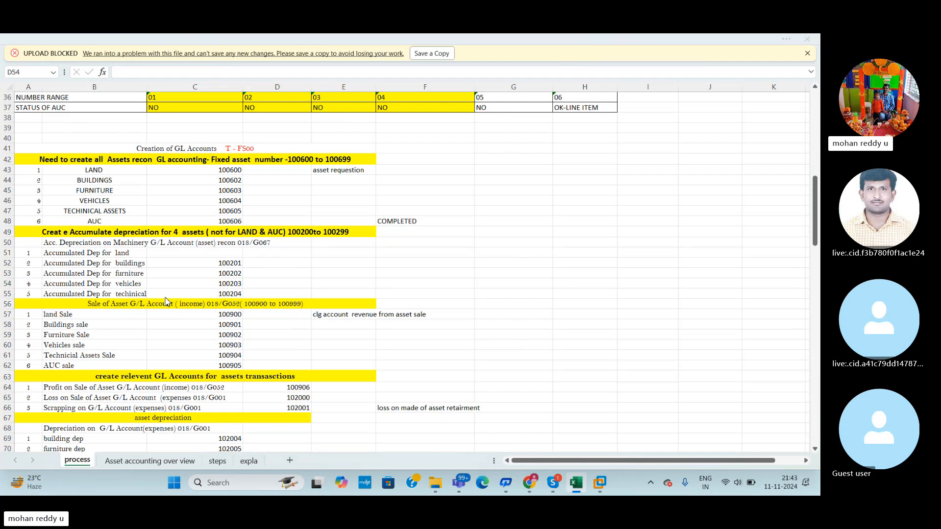
key("alt+Tab")
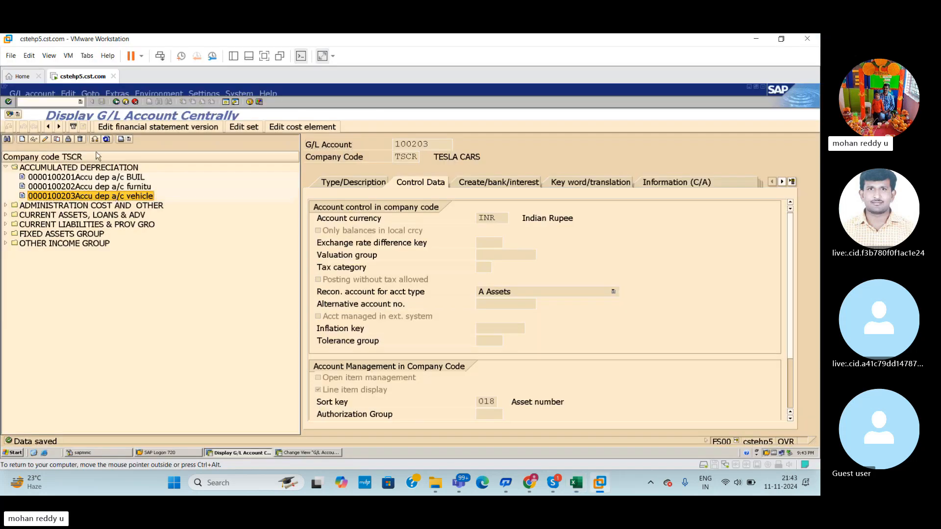
left_click(57, 140)
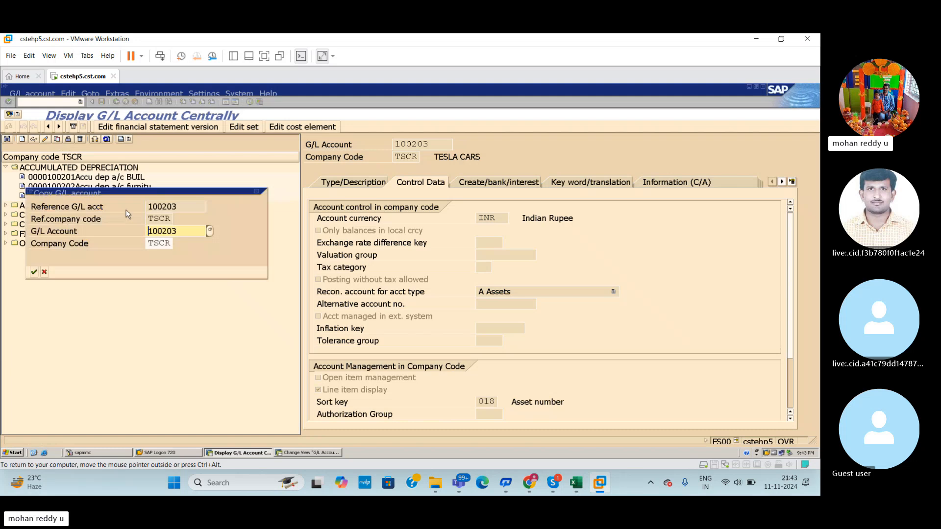
left_click(195, 231)
key("BackSpace")
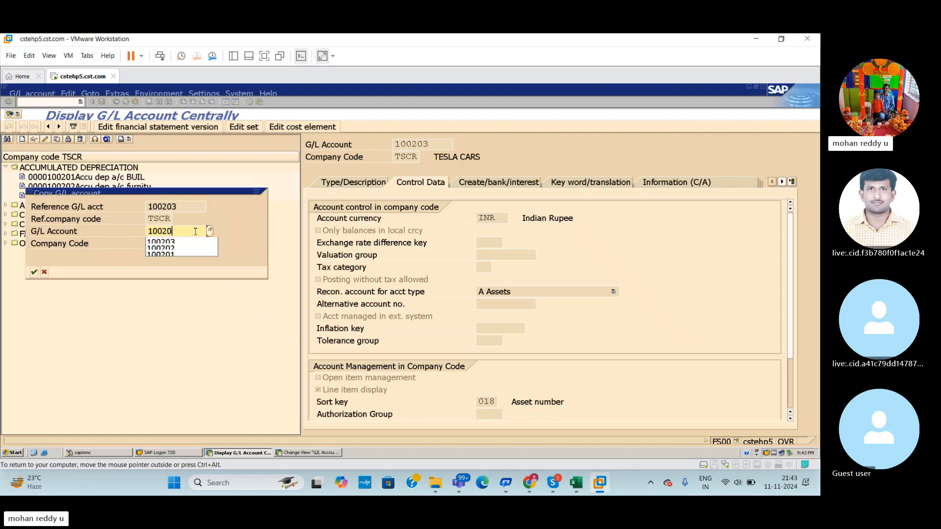
type("4")
key("Return")
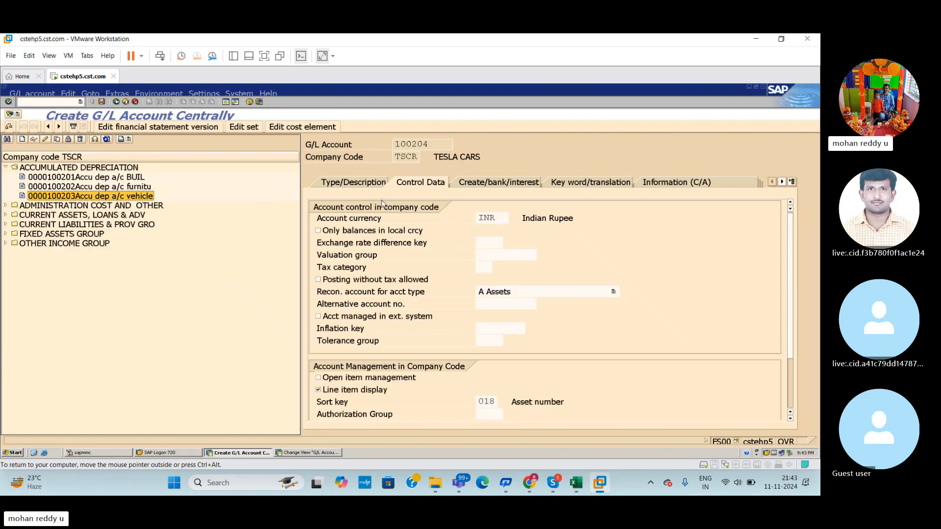
left_click(366, 184)
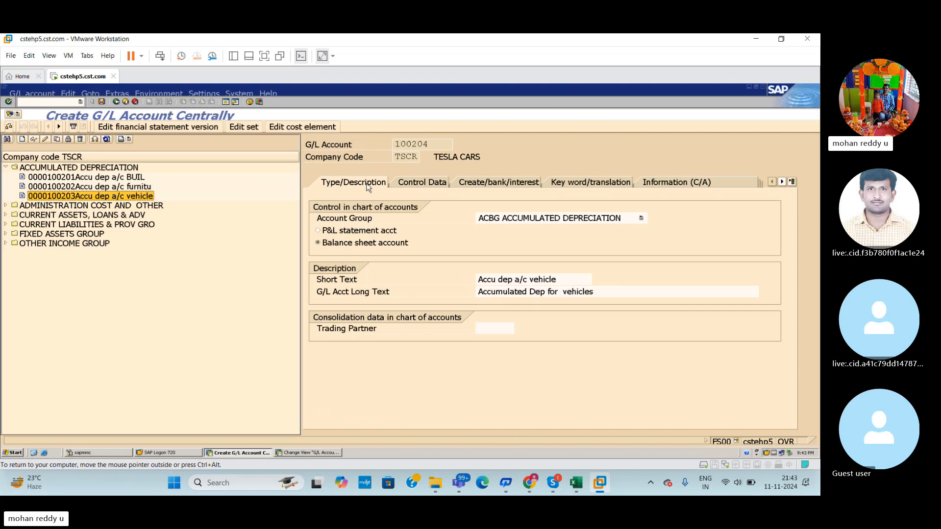
Set account 100204's short text to "Accu dep a/c AUC"
left_click(567, 282)
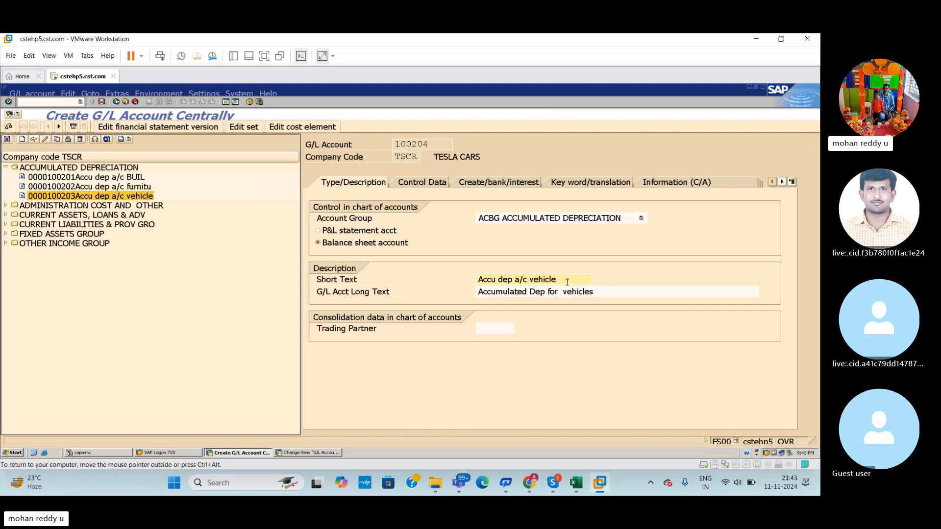
key("BackSpace")
key("BackSpace")
type("AUC")
left_click(605, 291)
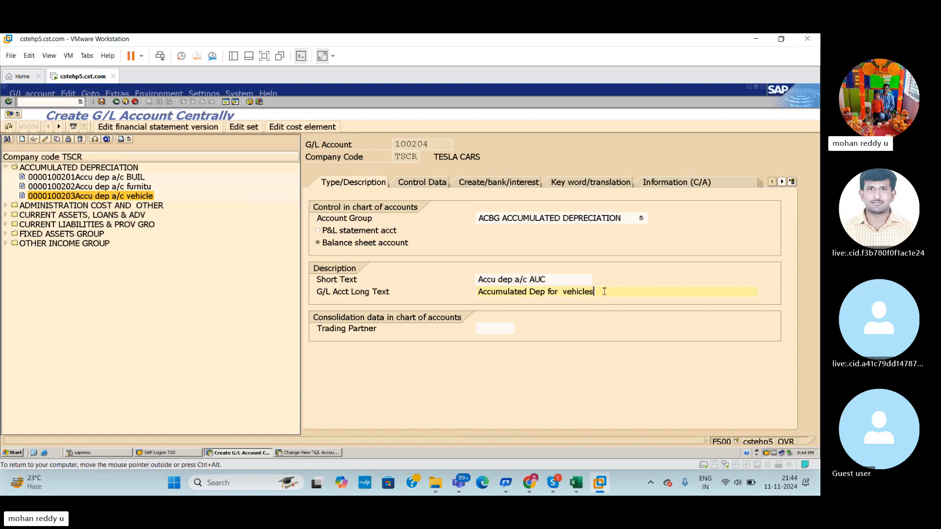
Check the last accumulated depreciation entry in the Excel process sheet and set account 100204's short text in SAP to "Accu dep a/c TEC ASS"
key("alt+Tab")
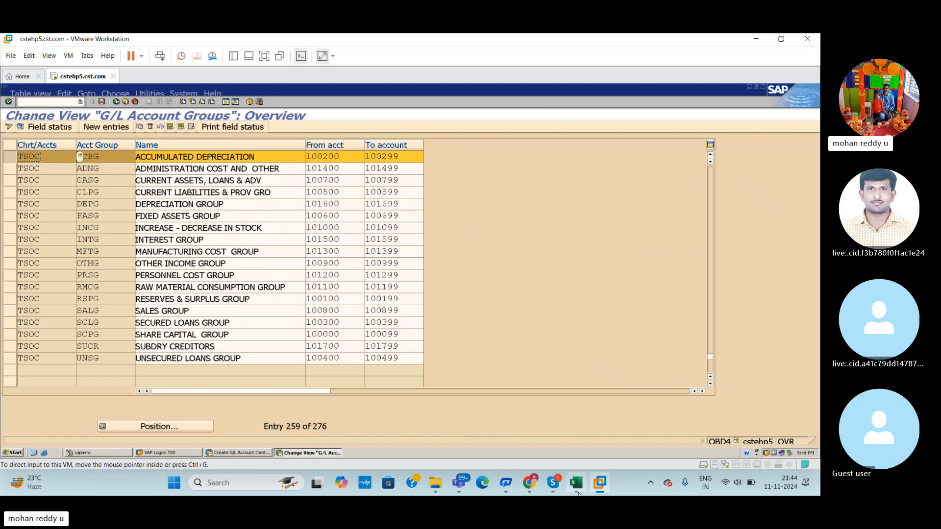
left_click(577, 485)
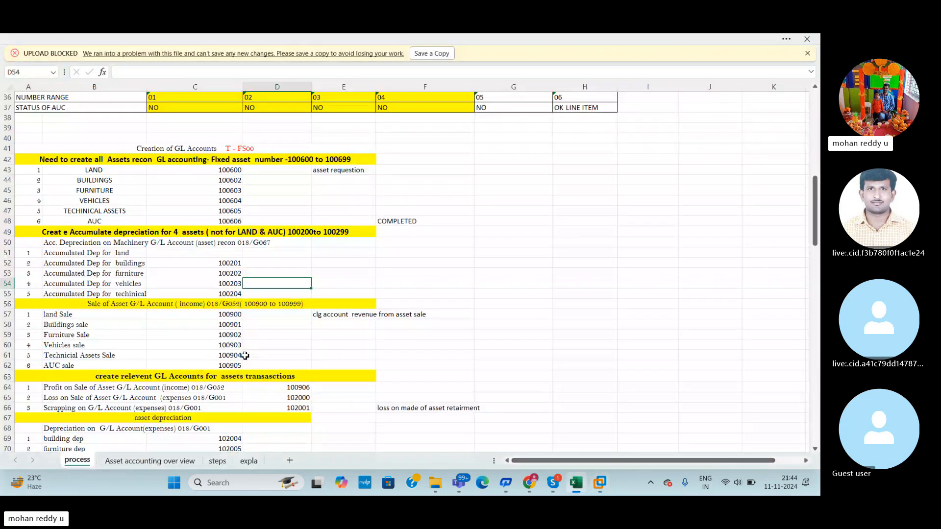
key("alt+Tab")
left_click(576, 484)
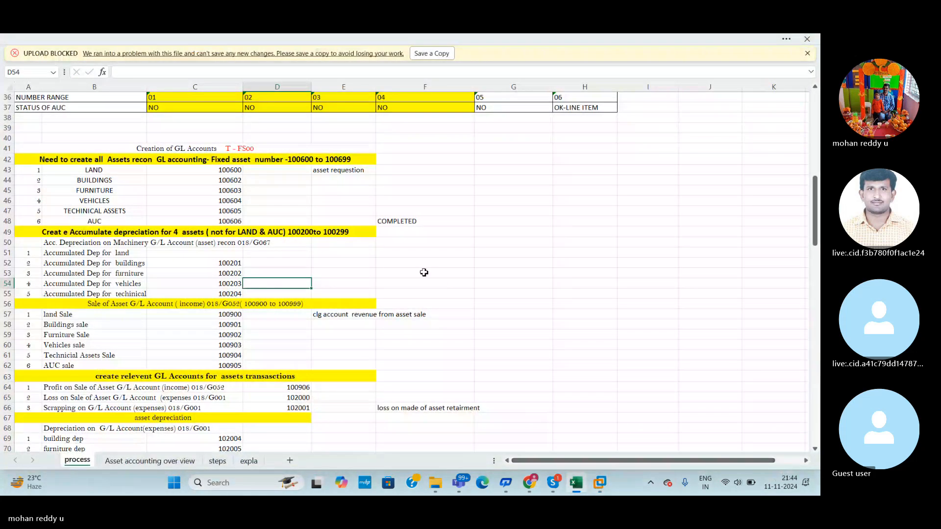
mouse_move(600, 483)
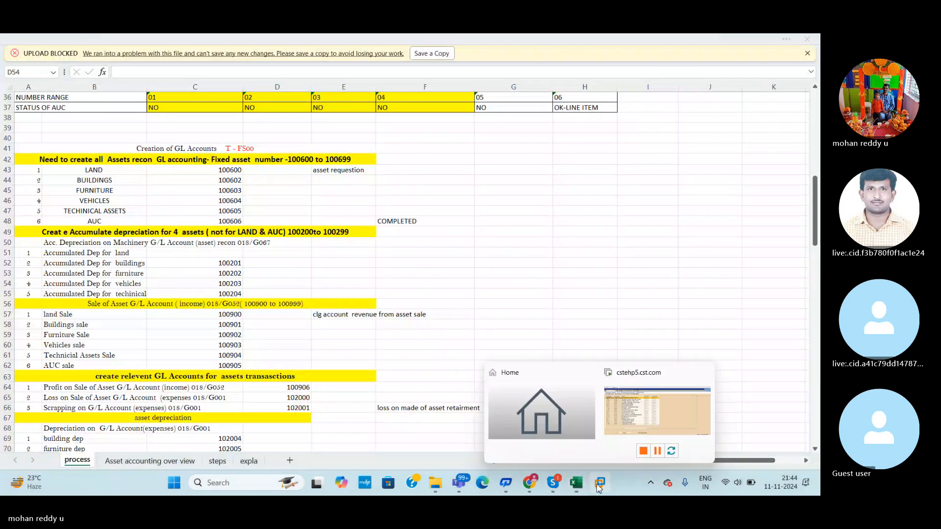
left_click(640, 435)
left_click(243, 451)
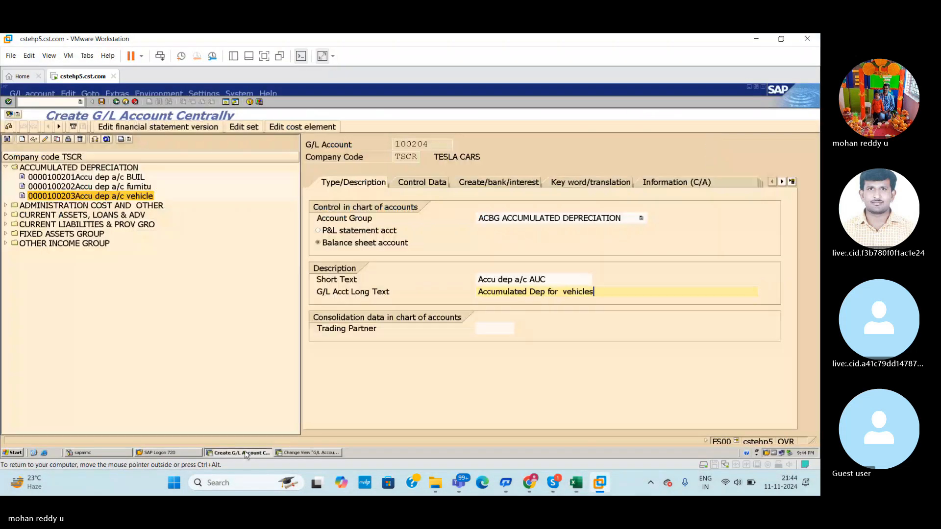
left_click(565, 285)
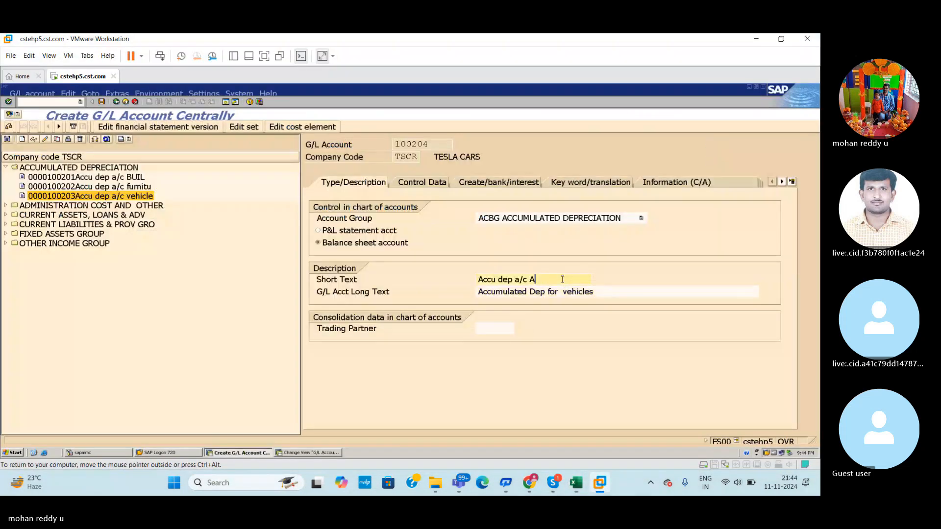
key("BackSpace")
key("BackSpace")
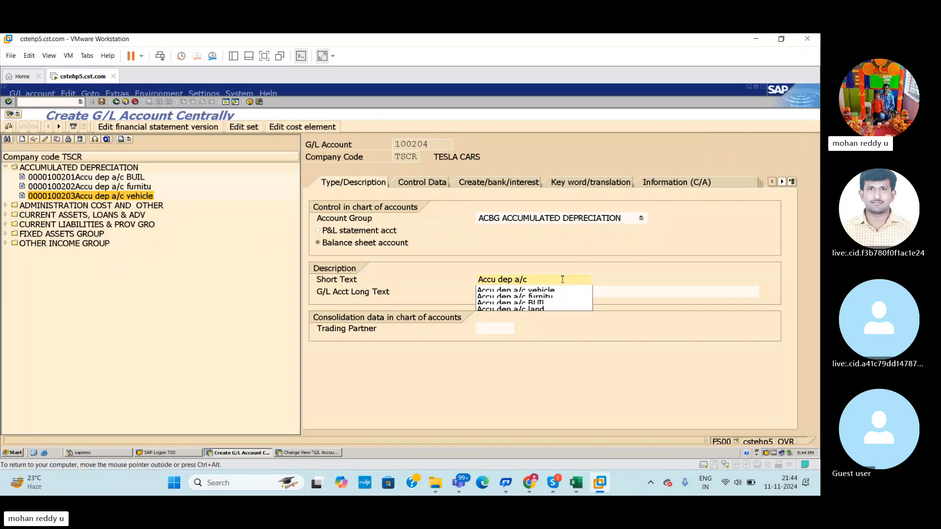
type("TEC ASS")
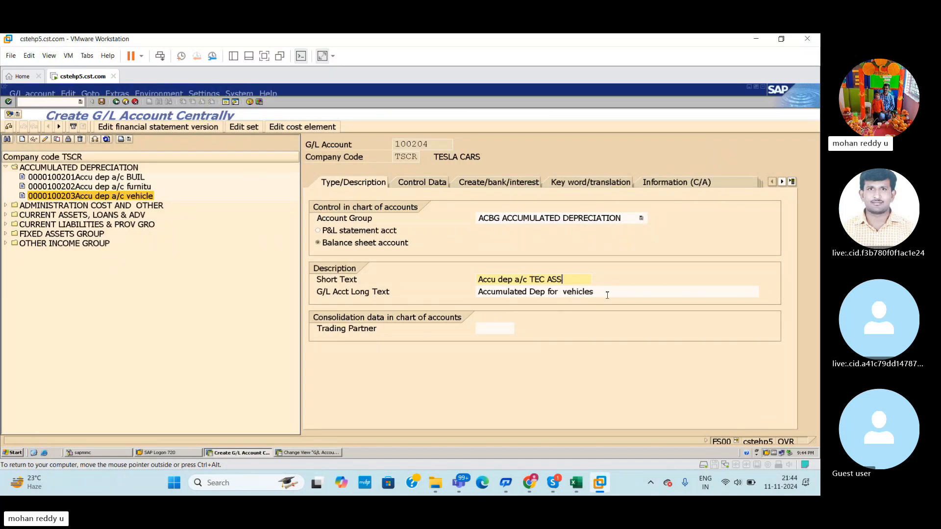
Set account 100204's G/L long text to "Accumulated Dep for TECH ASSETS", view its control data and save the new account
left_click(607, 295)
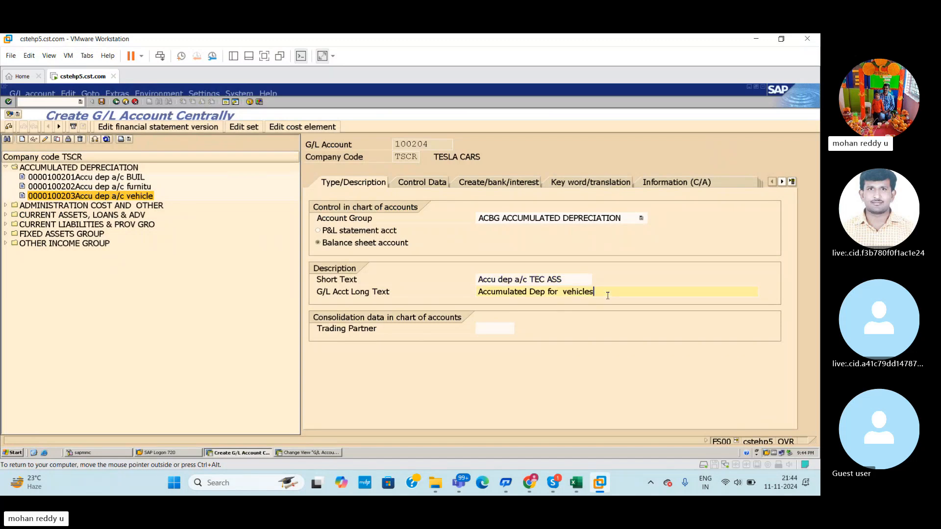
key("BackSpace")
key("BackSpace")
key("BackSpace")
key("BackSpace")
key("BackSpace")
key("BackSpace")
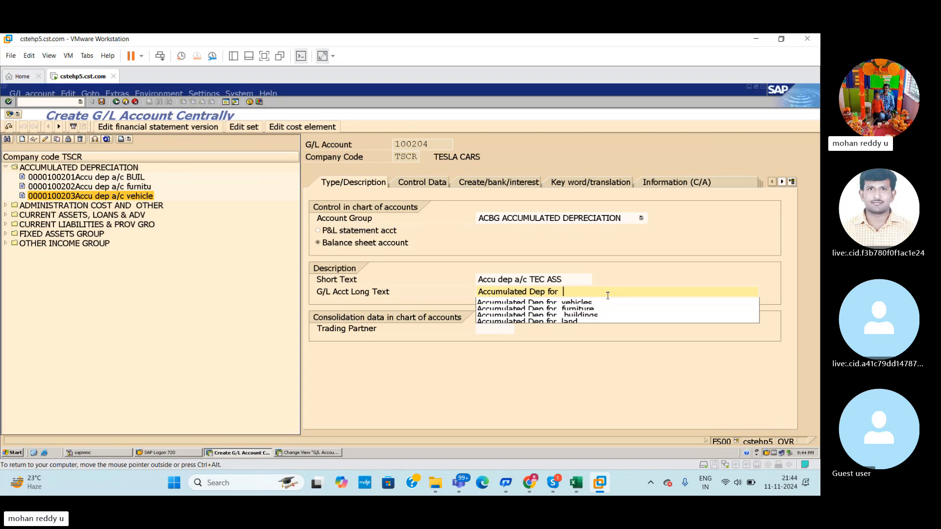
type("TECH")
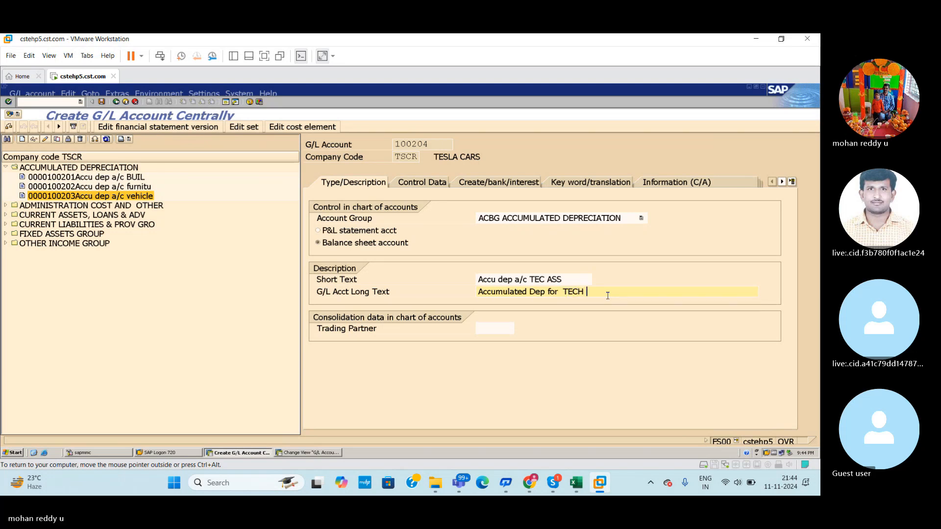
type(" ASSETS")
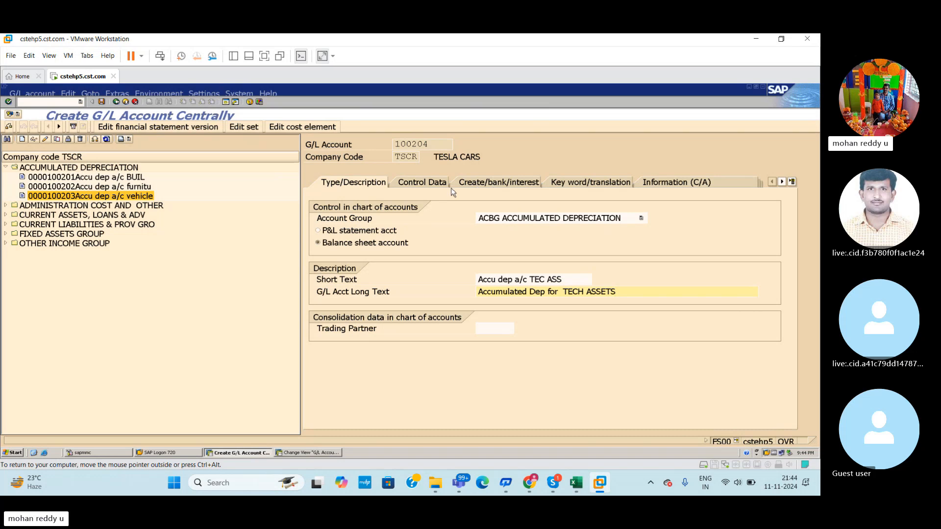
left_click(429, 190)
key("ctrl+s")
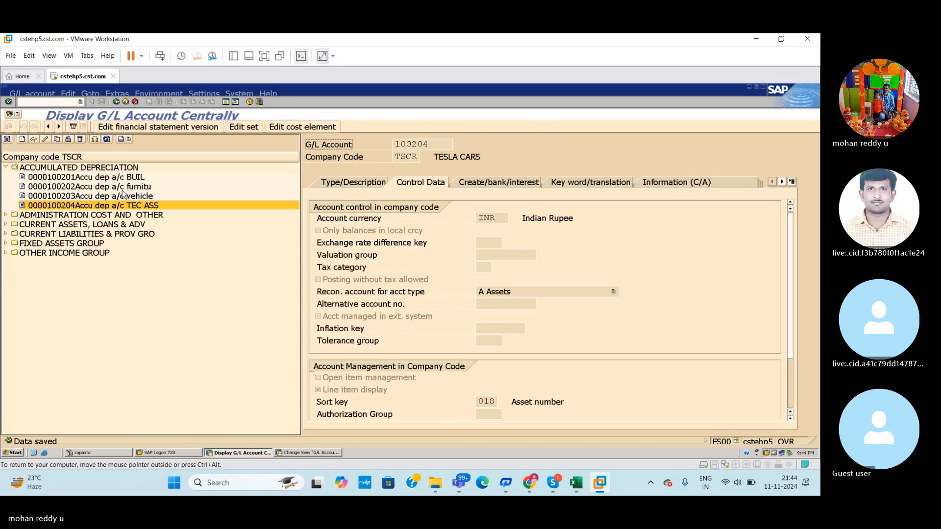
Switch to the Excel process sheet and examine the GL account lists and the account assignment tables for automatic posting and depreciation
left_click(577, 483)
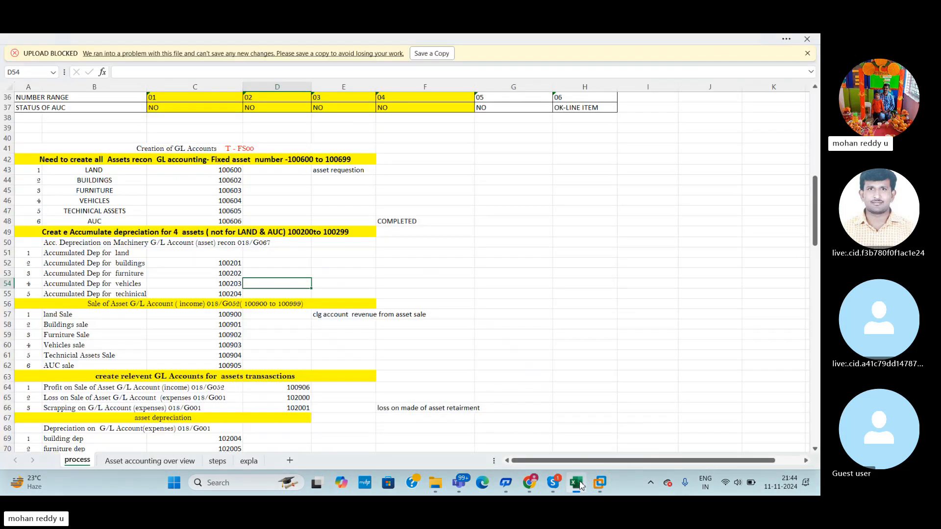
left_click(425, 303)
left_click(151, 170)
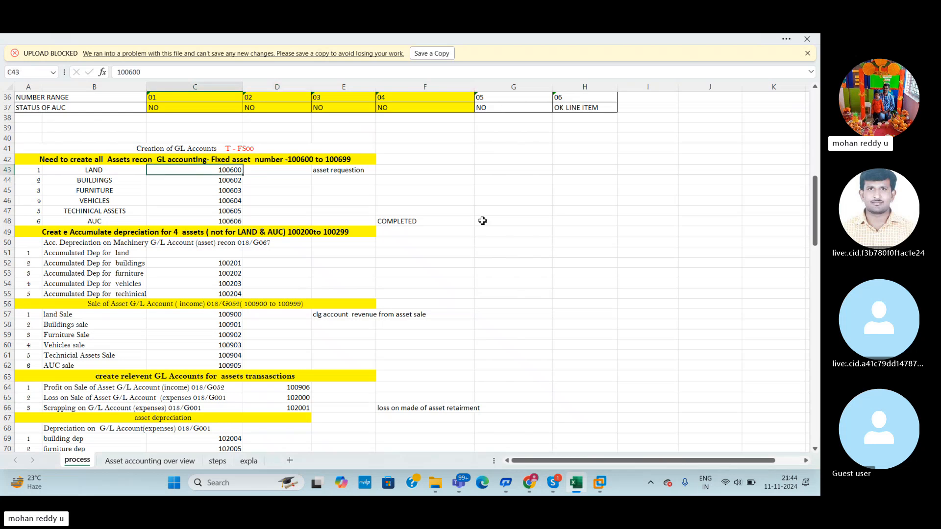
left_click(512, 230)
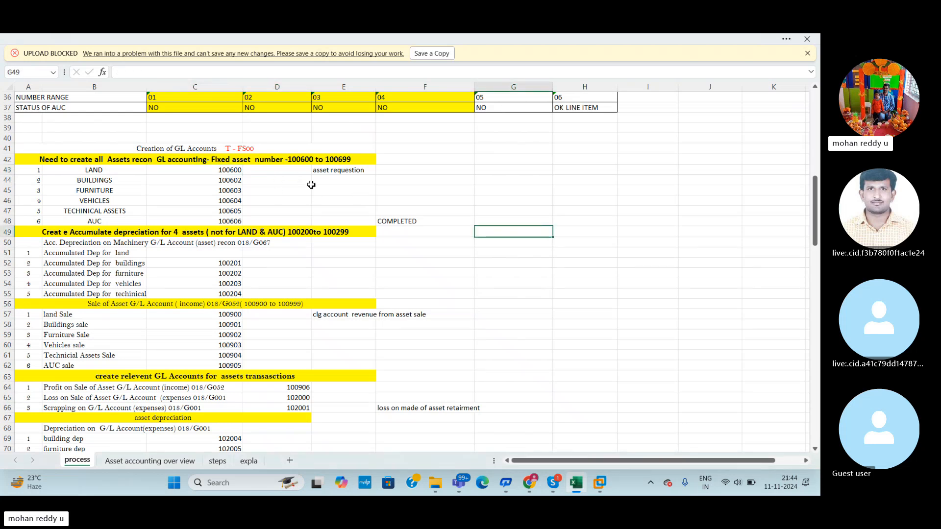
left_click_drag(817, 239, 818, 321)
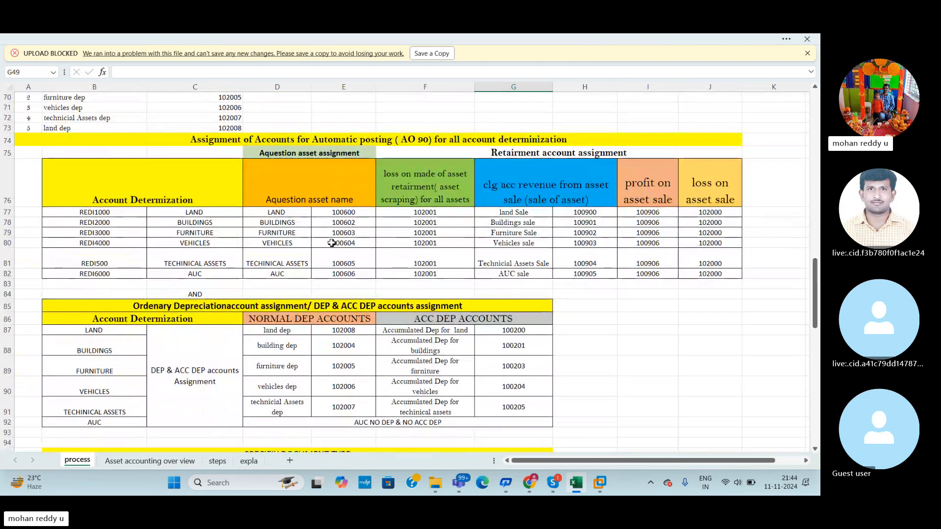
left_click_drag(491, 332, 518, 351)
left_click(451, 372)
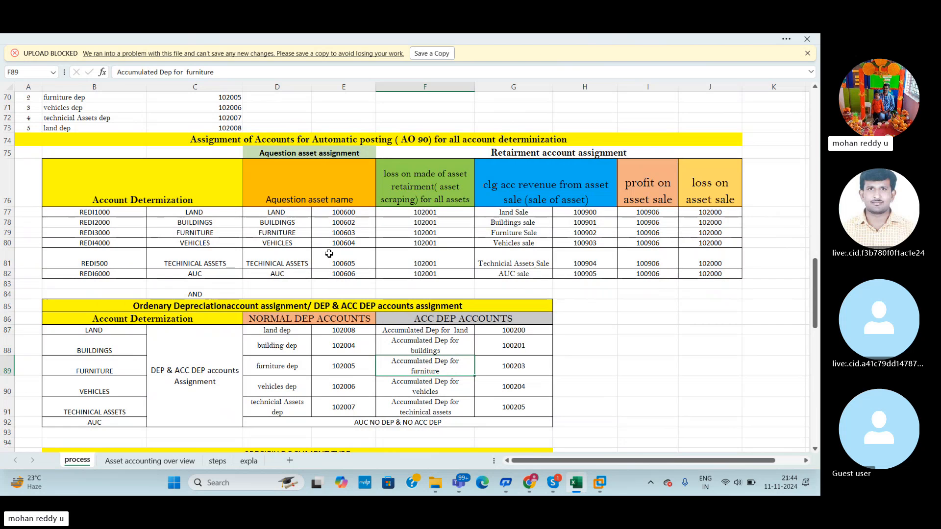
left_click_drag(296, 211, 333, 272)
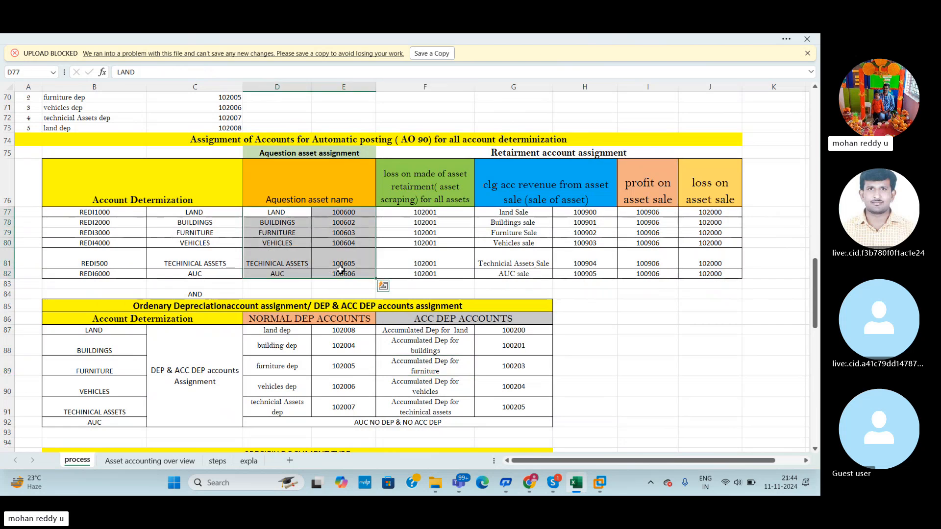
left_click_drag(816, 294, 816, 201)
left_click(483, 378)
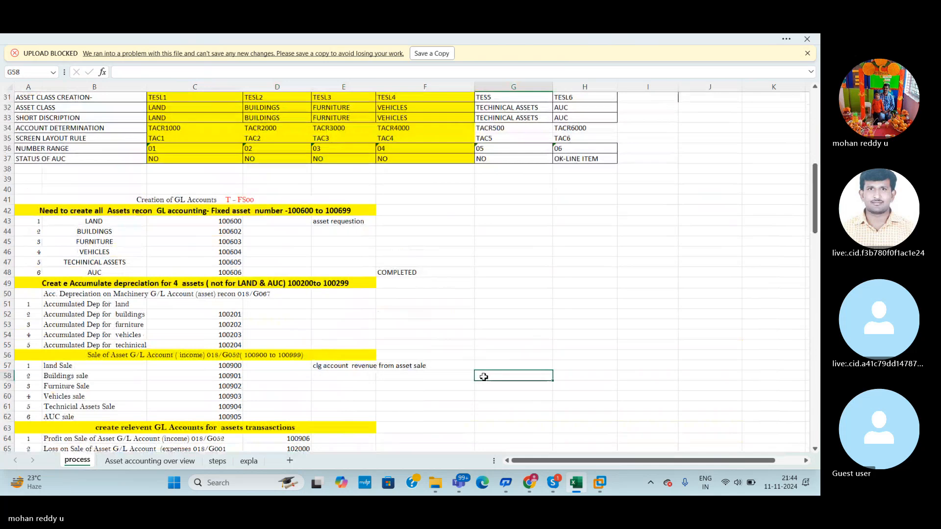
Enter "completed" in cell F52 beside the accumulated depreciation accounts
left_click(409, 313)
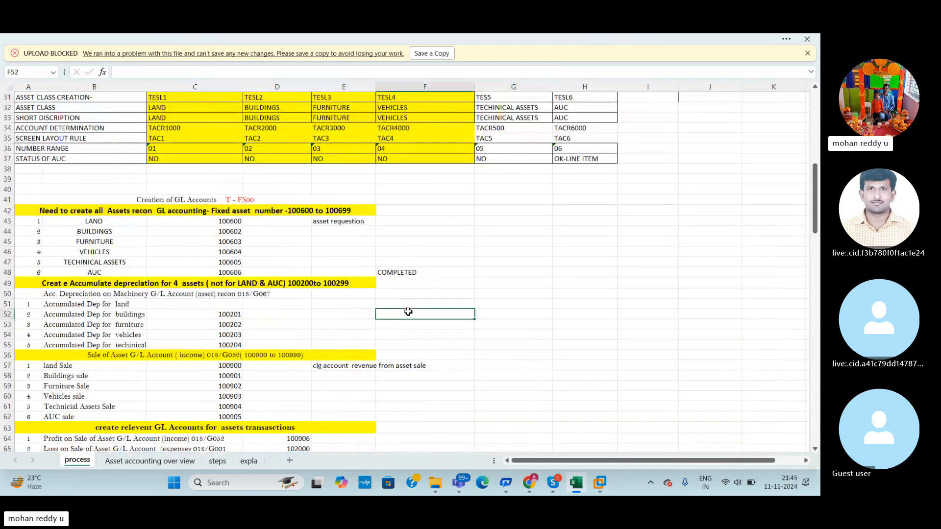
type("completed")
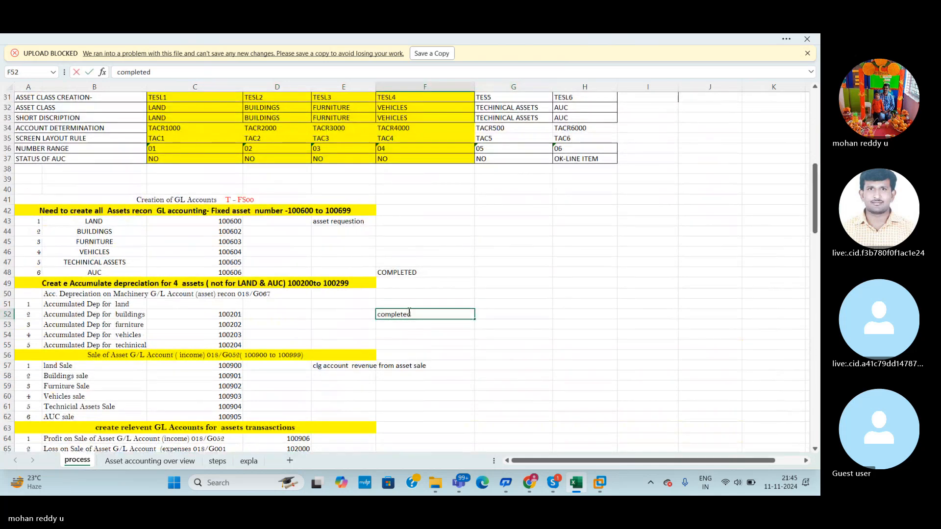
left_click(558, 324)
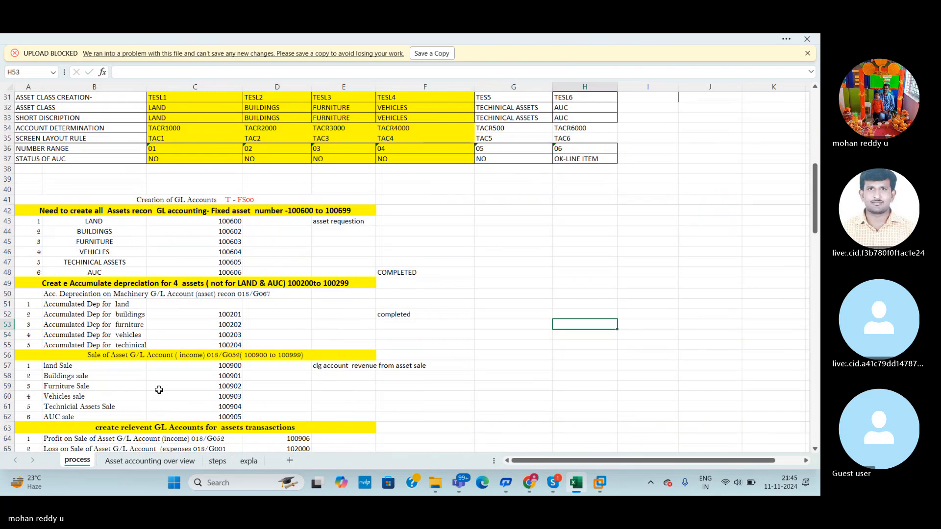
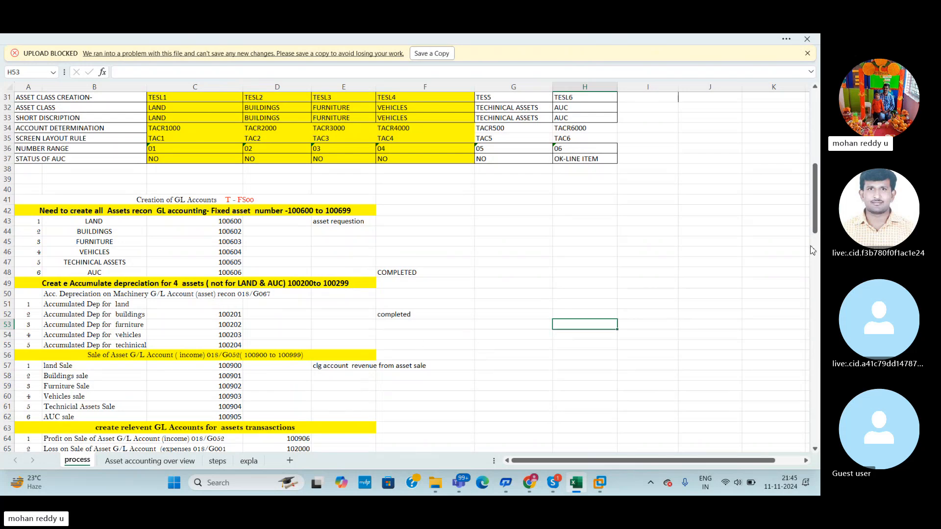
Review the "Sale of Asset G/L Account" section and its account numbers for each asset type in the process sheet
left_click_drag(816, 220, 819, 263)
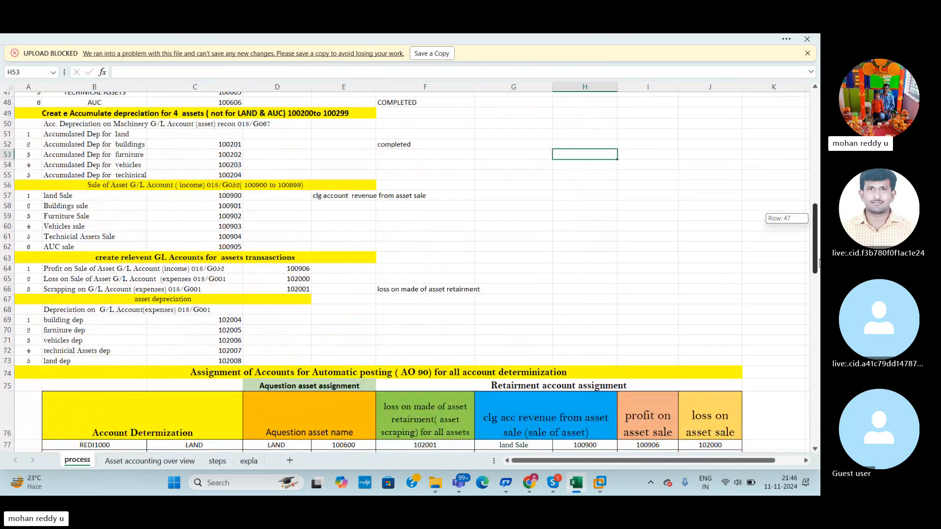
left_click_drag(818, 263, 819, 266)
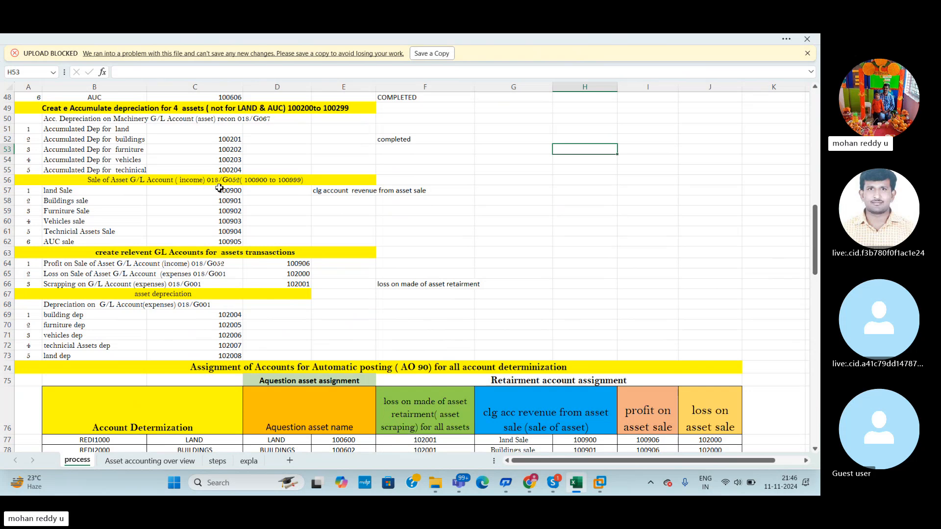
left_click_drag(20, 184, 259, 245)
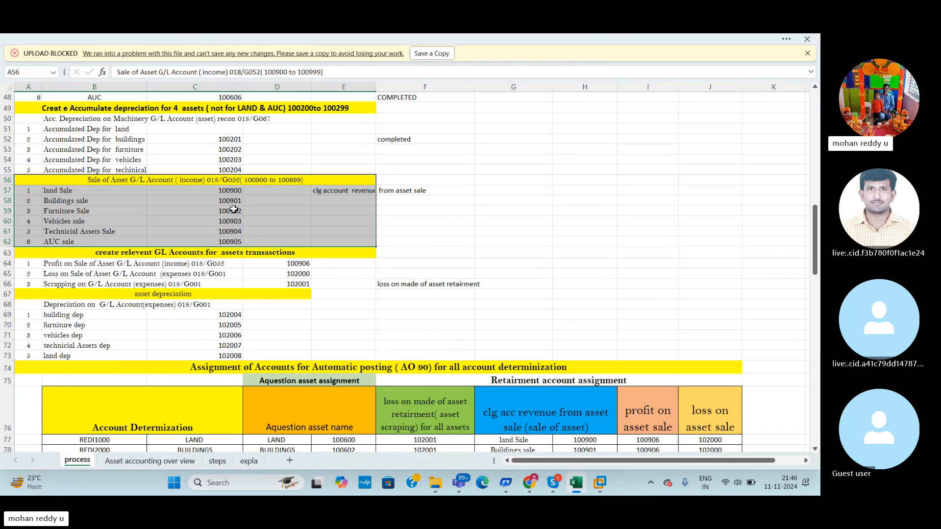
left_click_drag(228, 192, 230, 241)
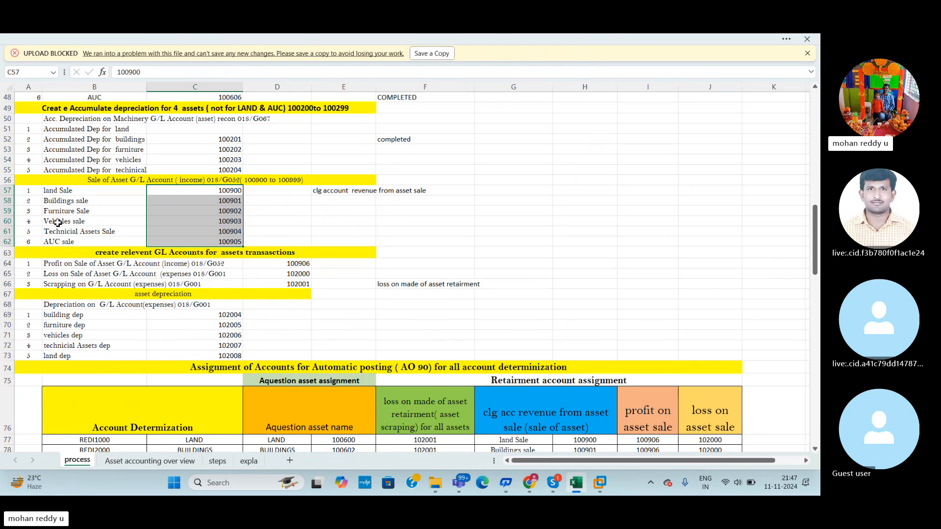
left_click(251, 233)
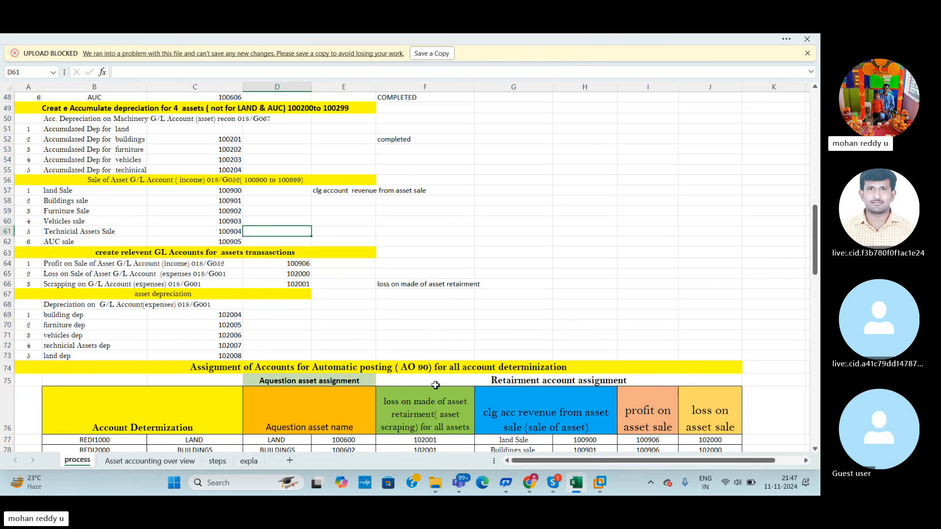
Switch to SAP and collapse the ACCUMULATED DEPRECIATION group in the G/L account tree
mouse_move(600, 483)
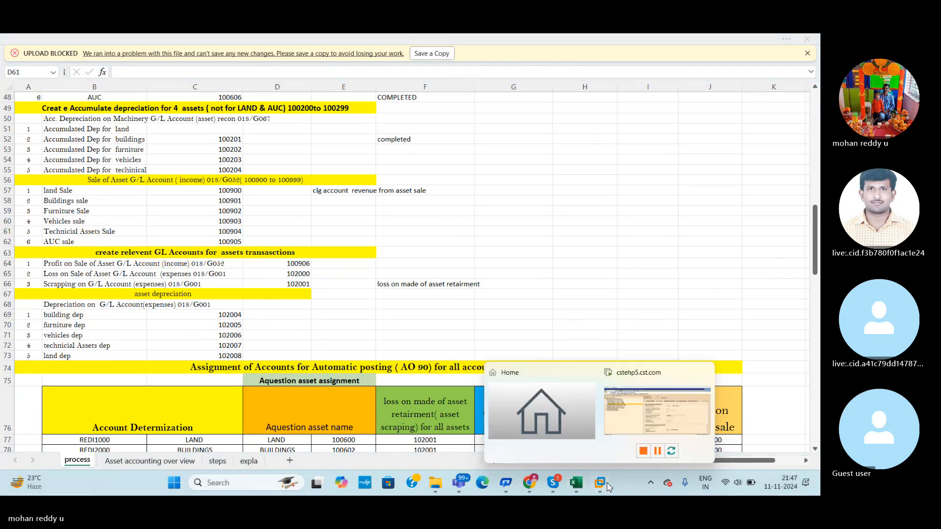
left_click(631, 425)
left_click(45, 104)
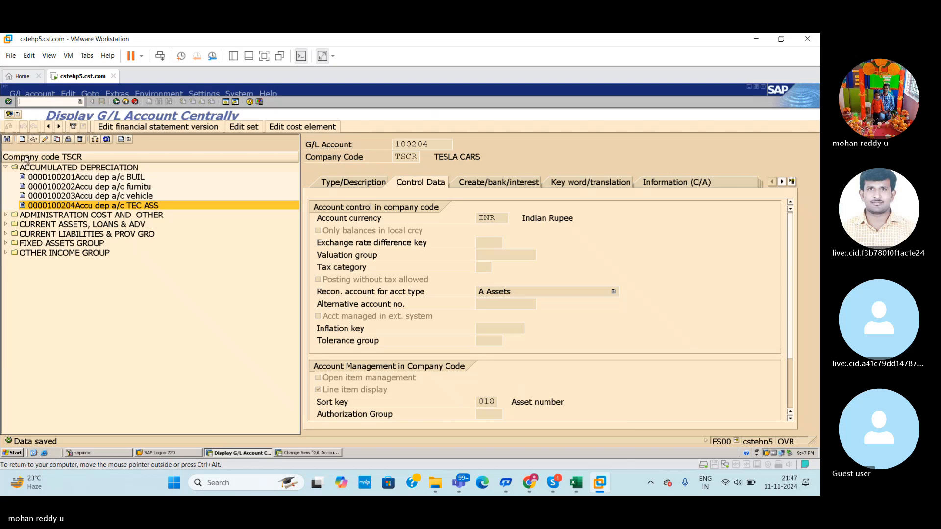
left_click(5, 168)
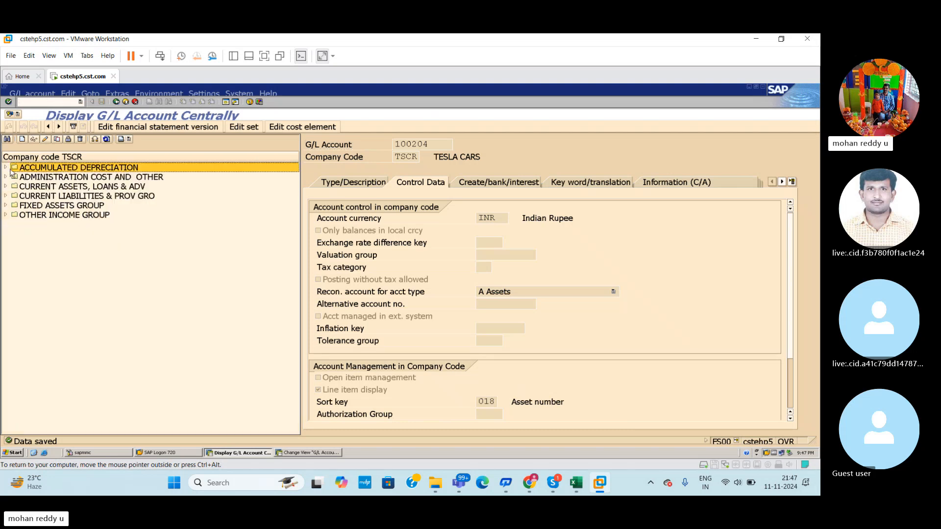
Compare the asset sale accounts in the Excel process sheet with the OTHER INCOME GROUP number range in SAP's G/L account groups
key("alt+Tab")
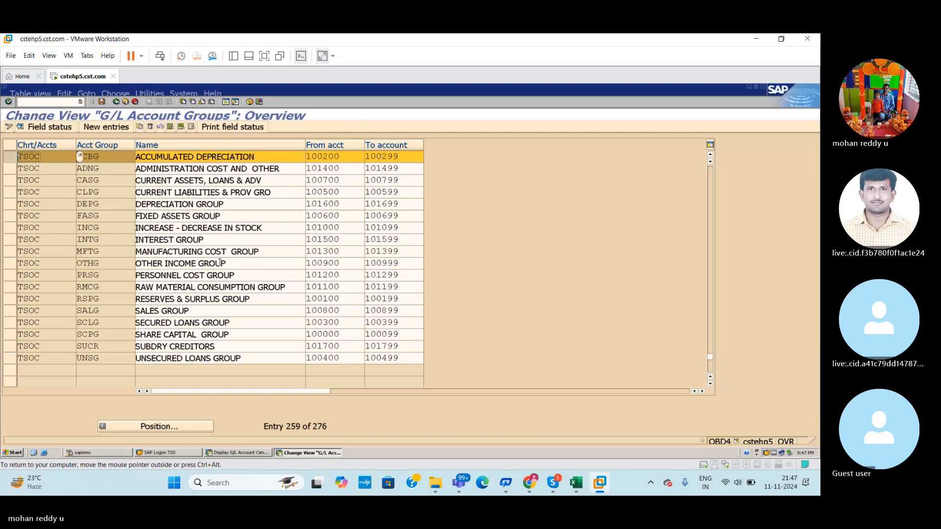
left_click(577, 482)
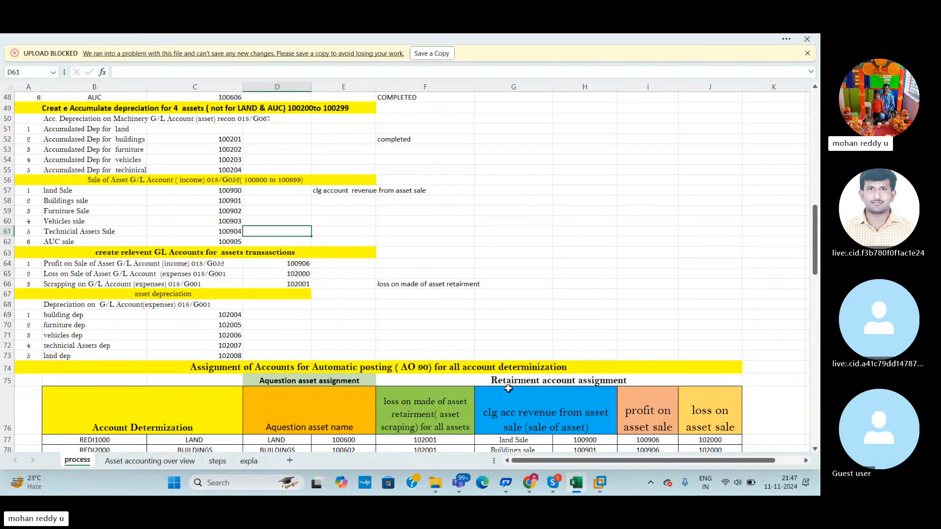
left_click(583, 473)
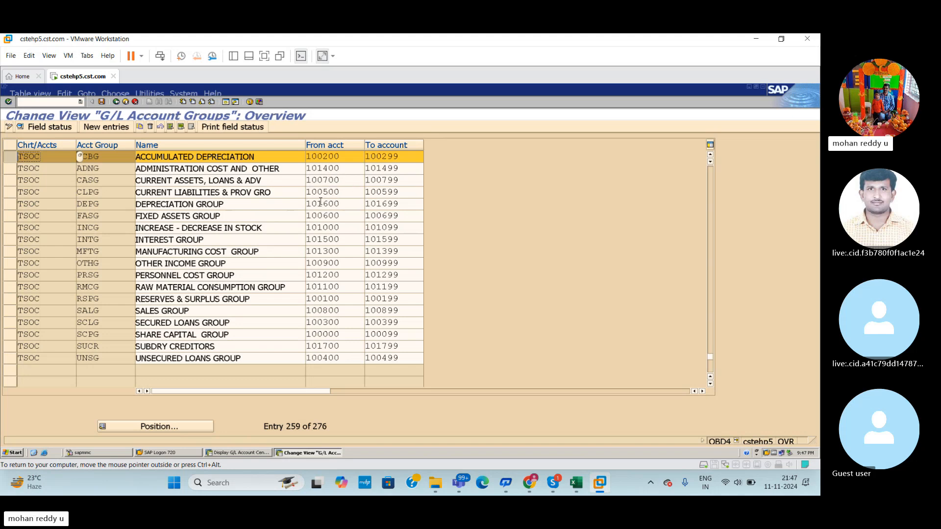
left_click(8, 265)
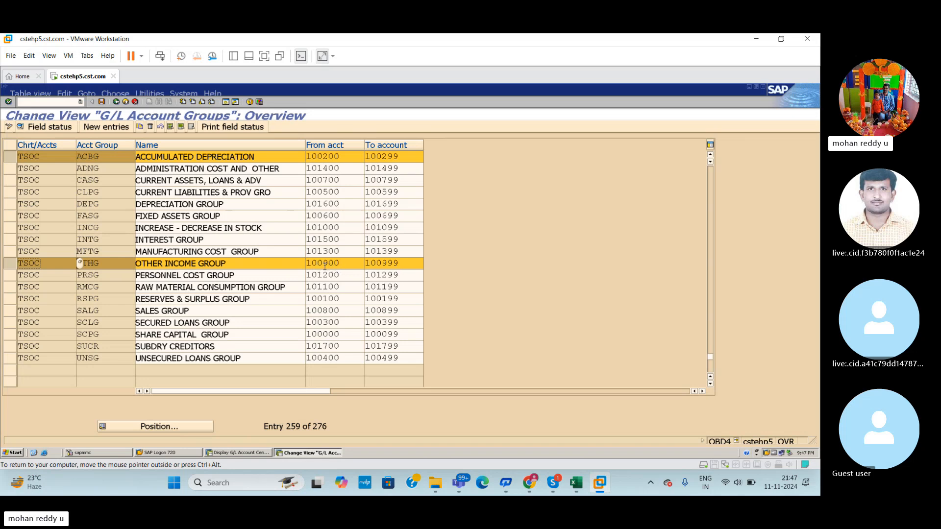
left_click_drag(411, 265, 307, 268)
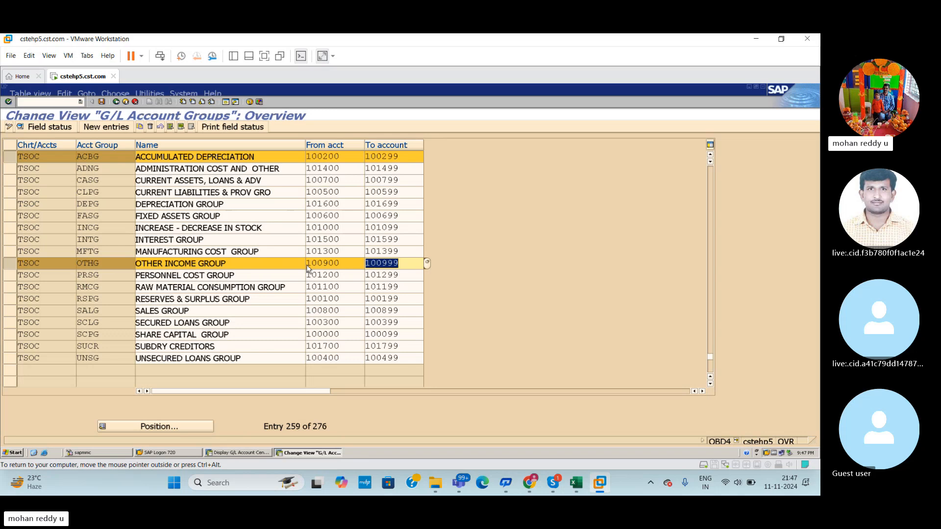
left_click(407, 285)
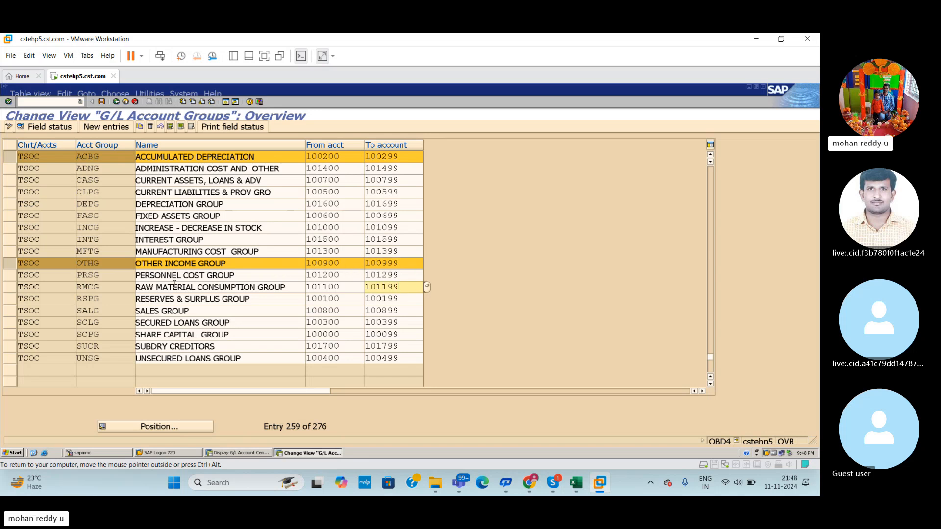
Return to the G/L account display, expand OTHER INCOME GROUP and copy account 100900 to 100902 in company code TSCR
key("alt+Tab")
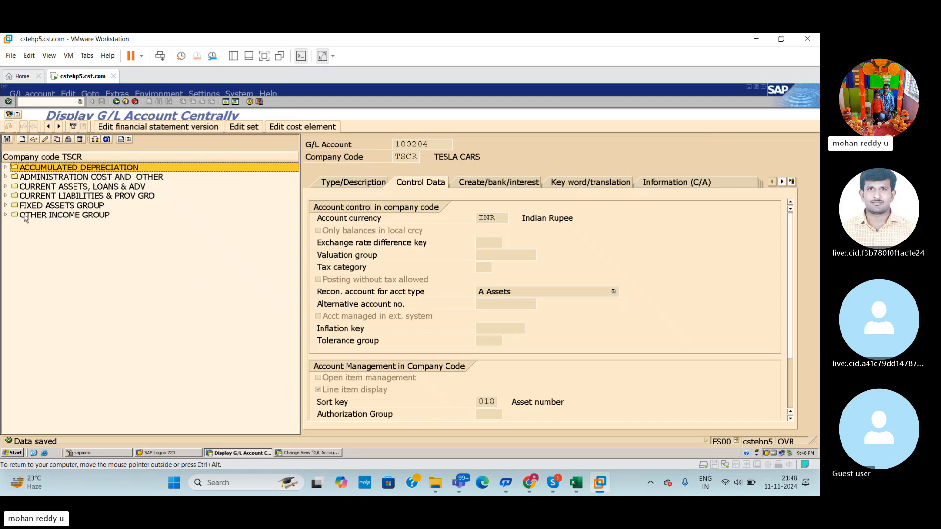
left_click(6, 215)
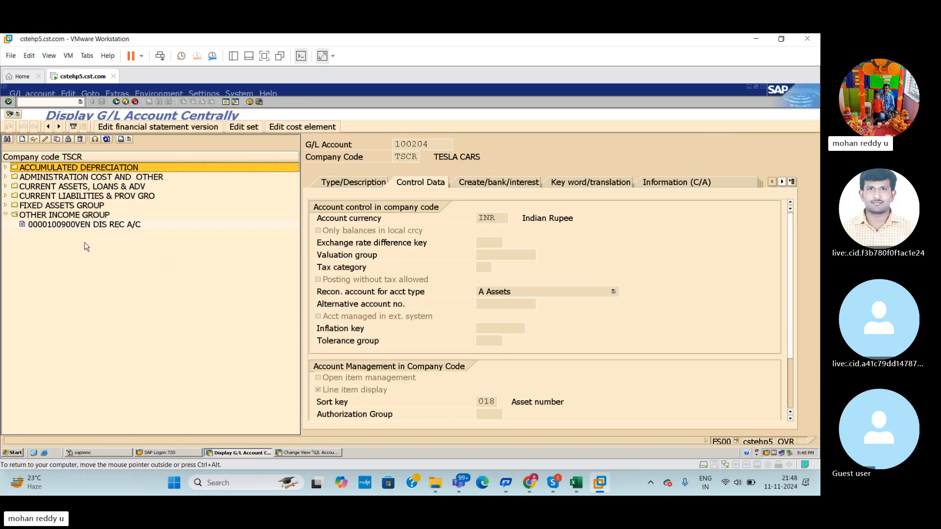
left_click(73, 226)
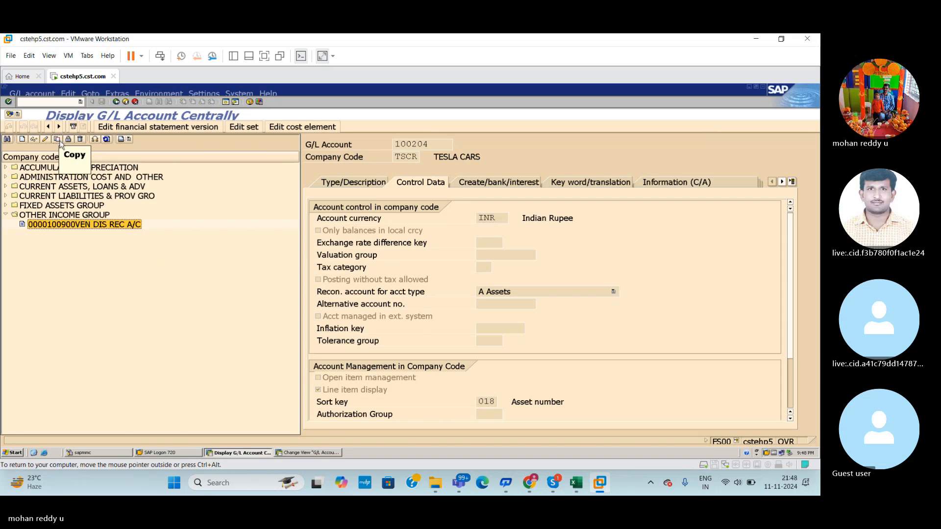
left_click(57, 140)
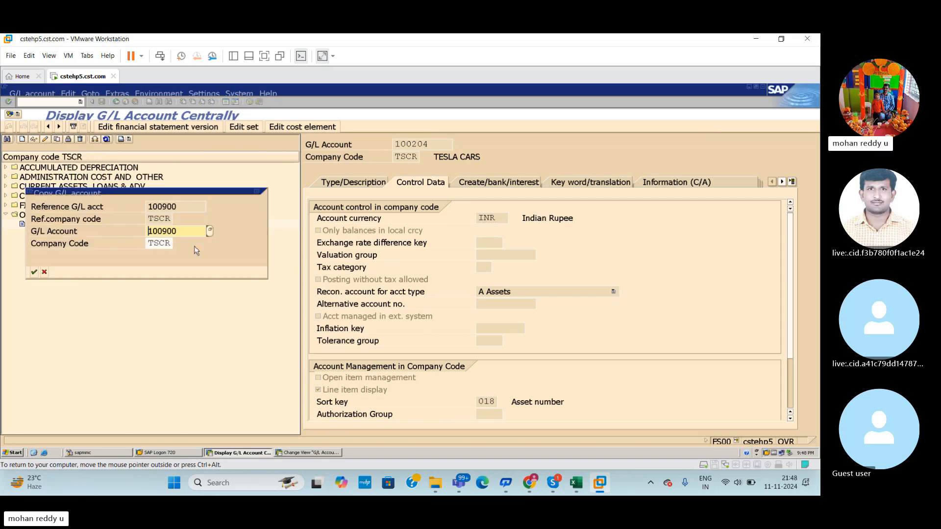
left_click(189, 230)
type("2")
key("Return")
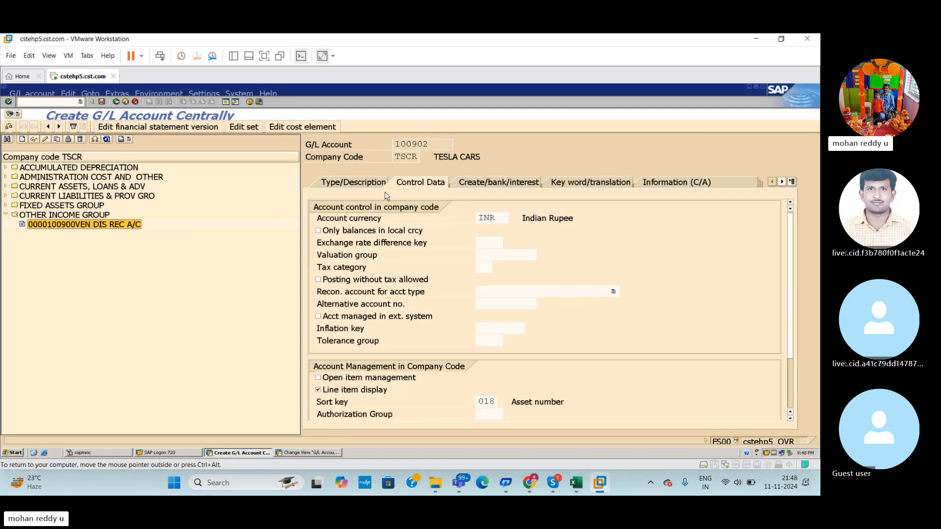
Show the type and description data of new G/L account 100902 and clear its short text
left_click(361, 183)
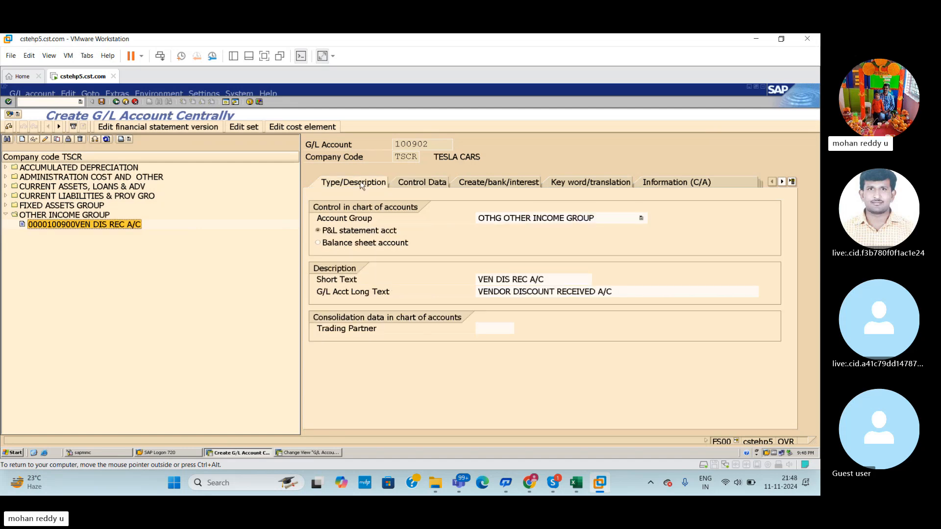
left_click(562, 284)
key("BackSpace")
key("BackSpace")
key("BackSpace")
key("BackSpace")
key("BackSpace")
key("BackSpace")
key("BackSpace")
key("BackSpace")
key("BackSpace")
key("BackSpace")
key("BackSpace")
key("BackSpace")
key("BackSpace")
key("BackSpace")
key("BackSpace")
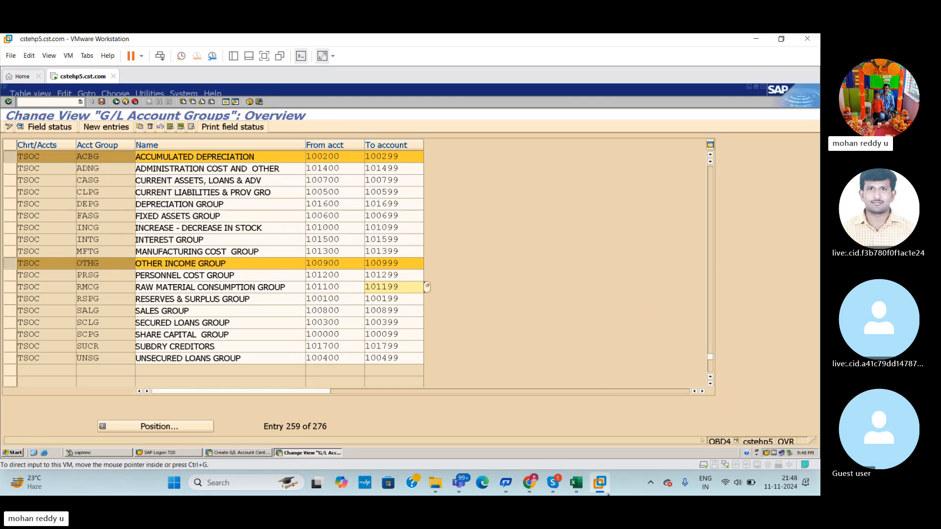
Switch to Excel and review the asset sale accounts in rows 57 to 62, from land sale to AUC sale
left_click(570, 481)
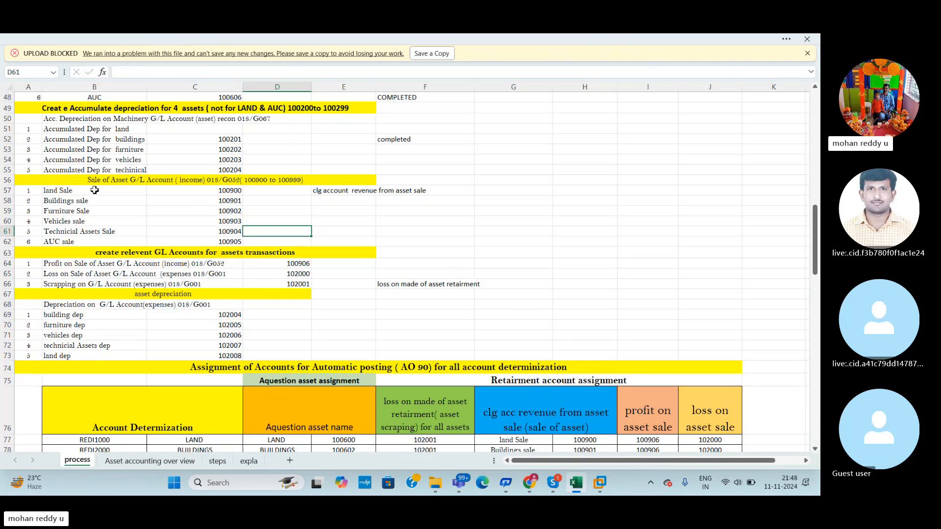
key("alt+Tab")
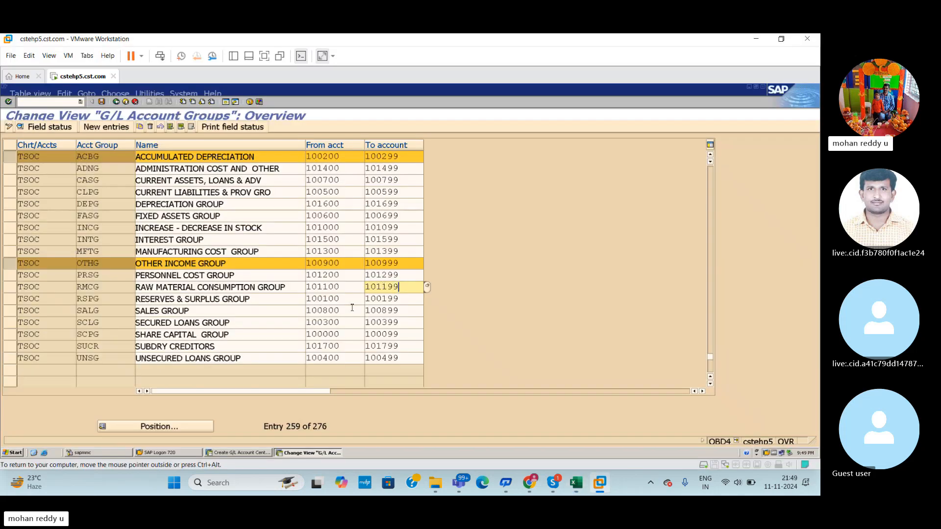
key("alt+Tab")
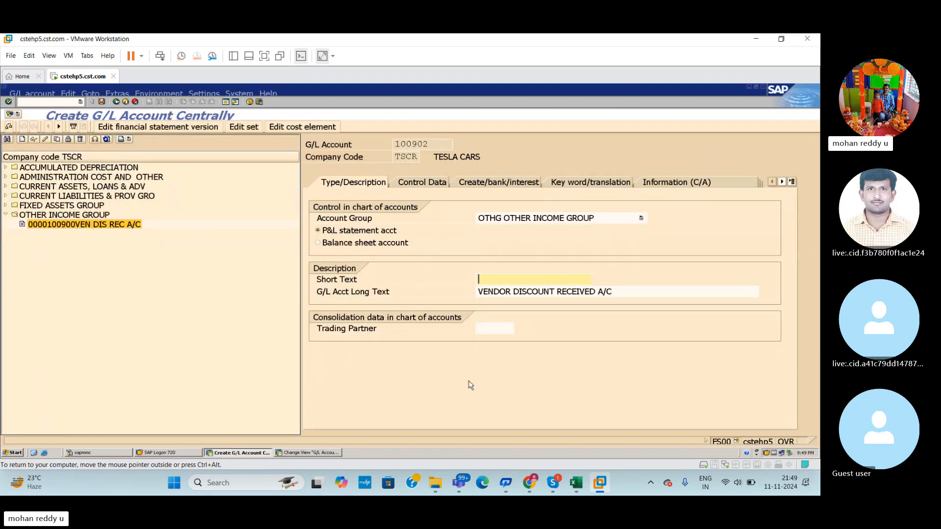
key("alt+Tab")
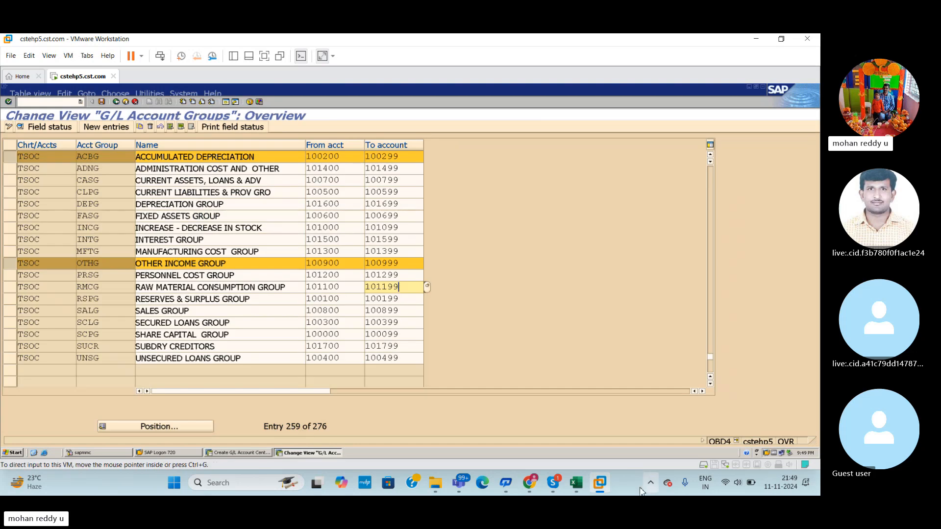
left_click(583, 484)
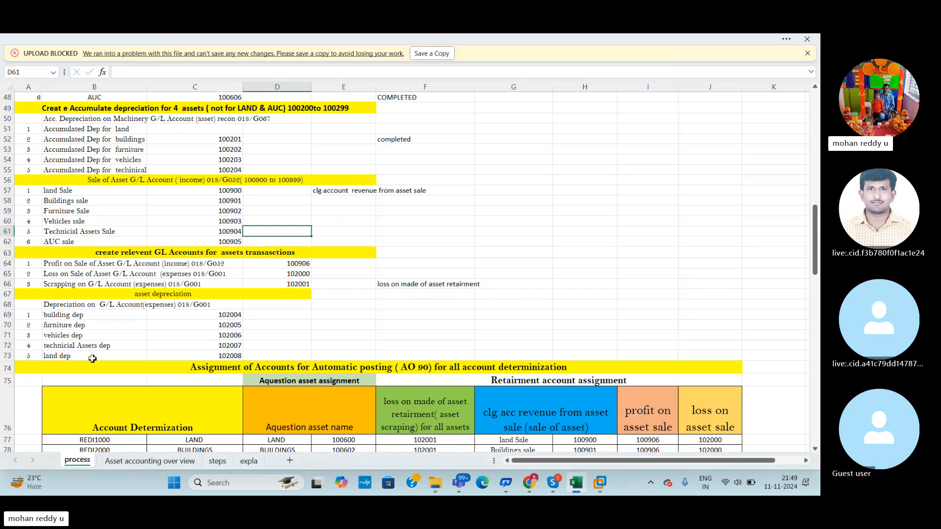
left_click(4, 192)
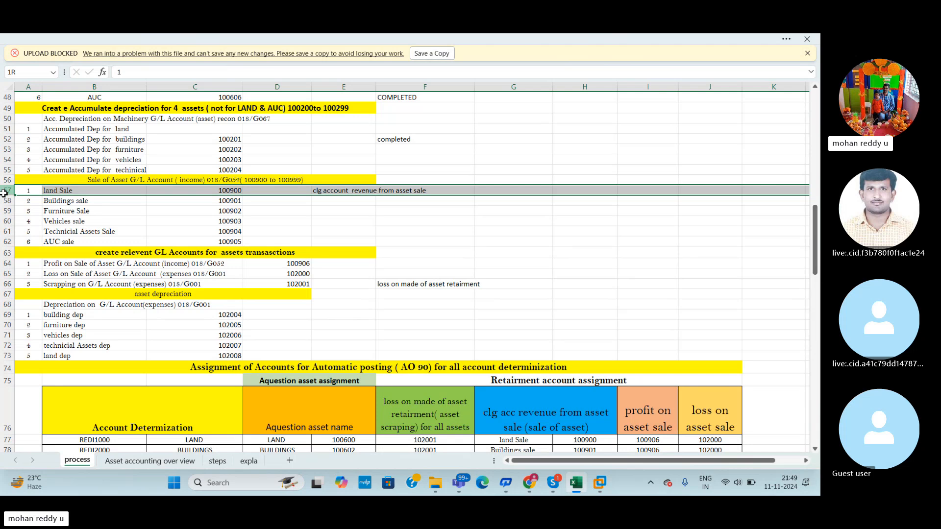
left_click_drag(4, 192, 4, 241)
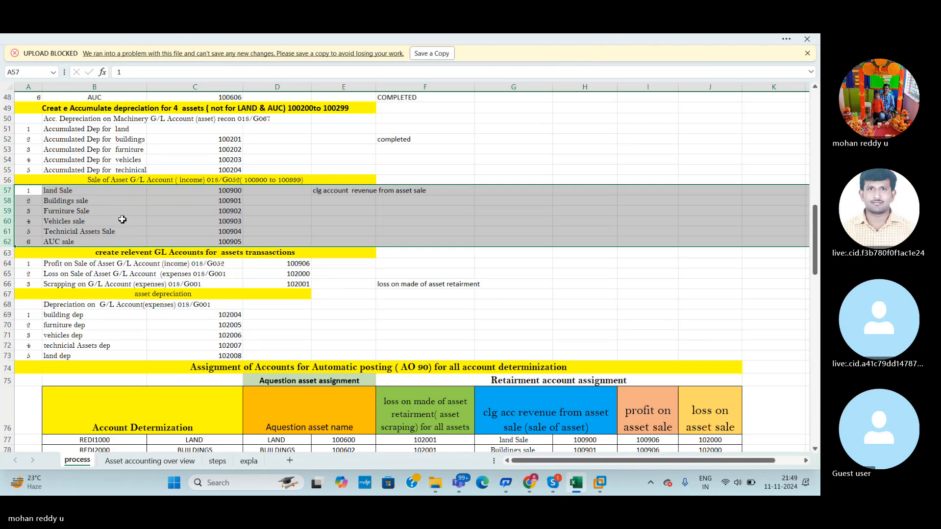
left_click(283, 214)
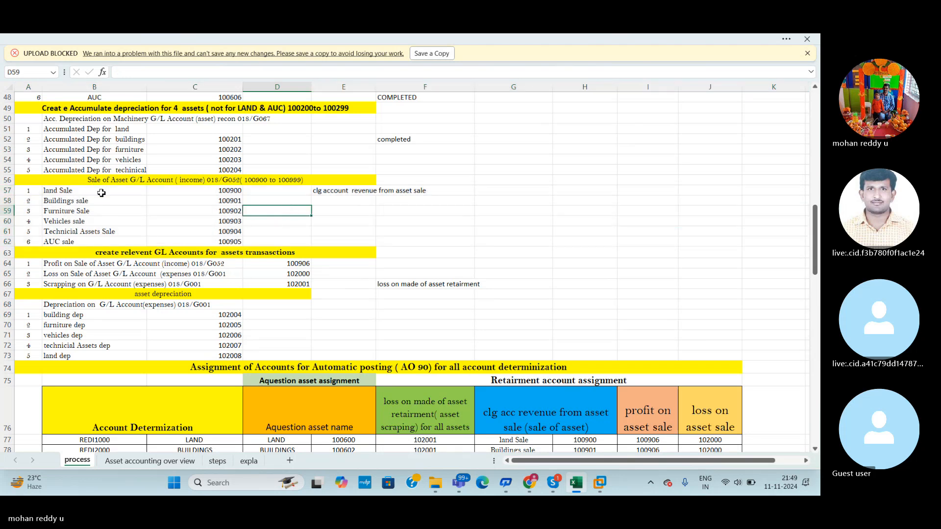
key("alt+Tab")
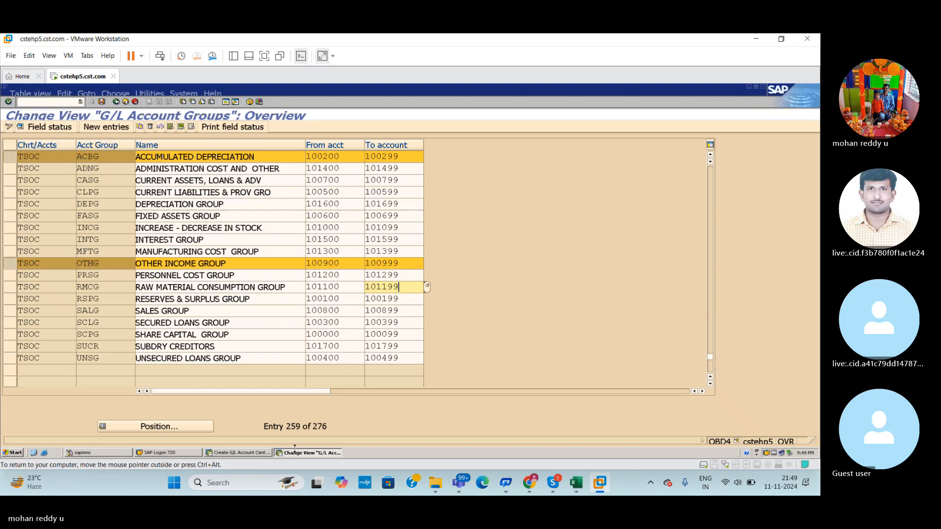
Go back to the G/L account creation in SAP and check the Skype call window
left_click(246, 454)
mouse_move(552, 483)
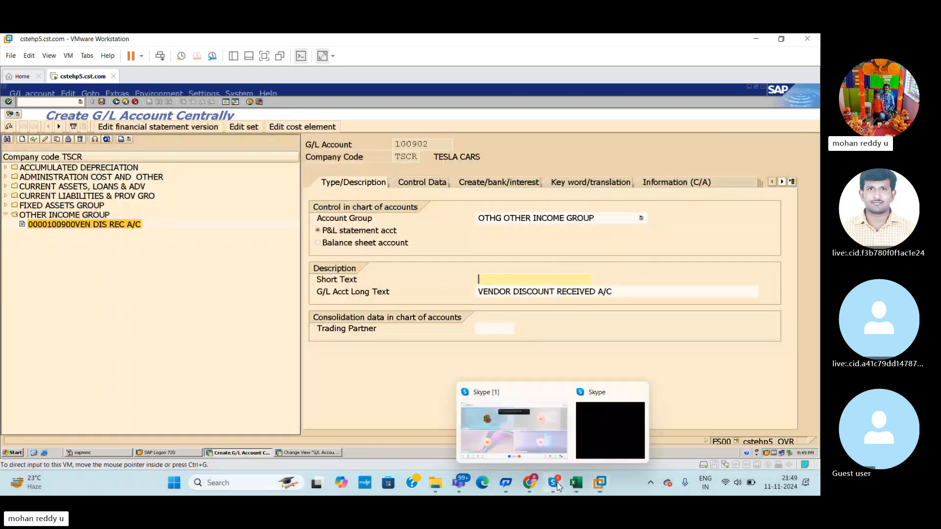
left_click(541, 414)
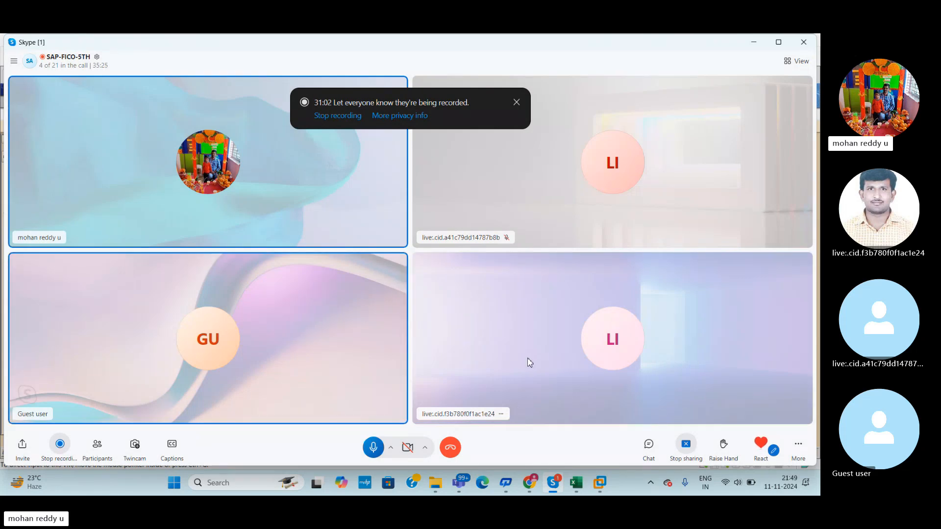
key("alt+Tab")
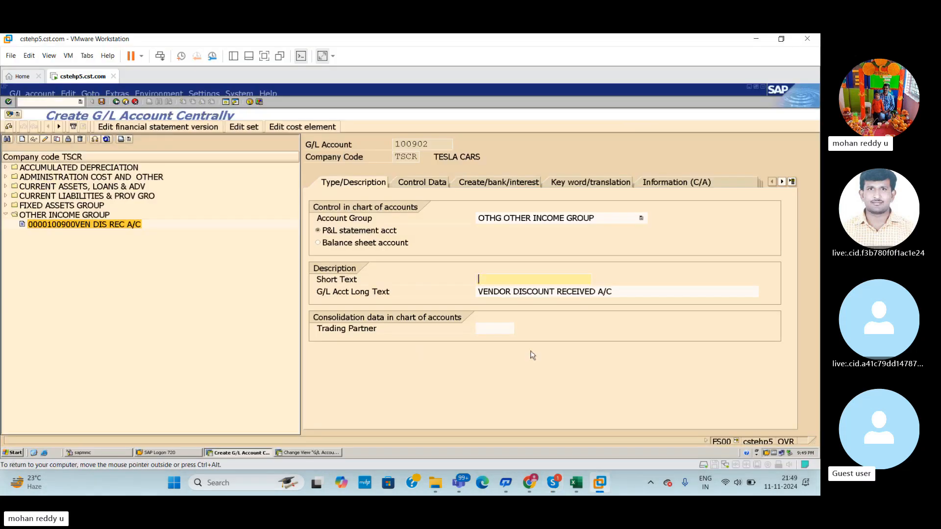
Check the sale accounts in the process sheet, then enter LAND SALE as the short text of account 100902 in SAP
left_click(576, 483)
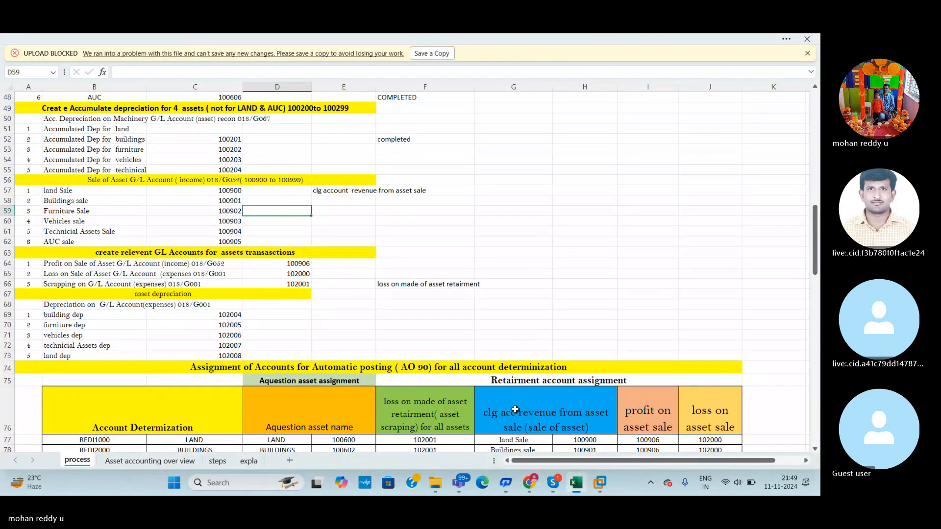
left_click(599, 485)
left_click(635, 422)
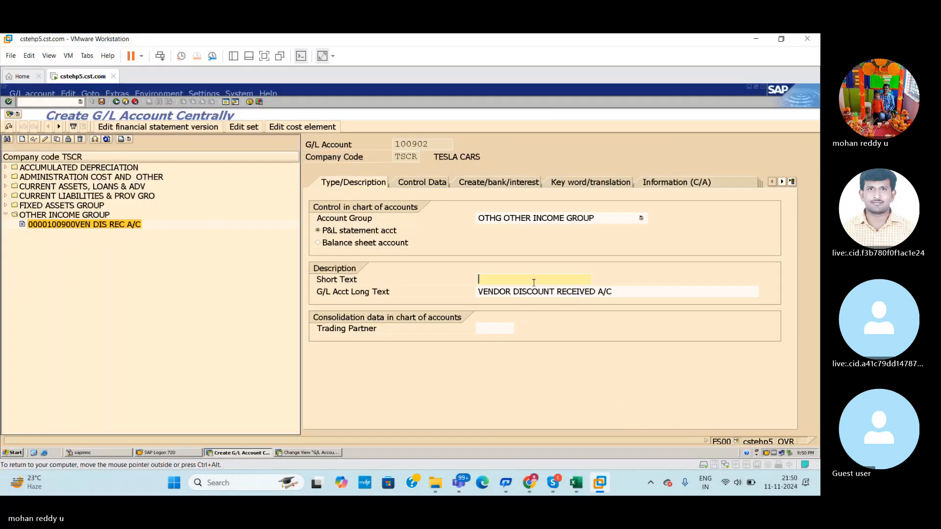
type("LAND SALE")
Compare the land sale row 57 in the Excel process sheet with the new account and the account group ranges in SAP
left_click(571, 478)
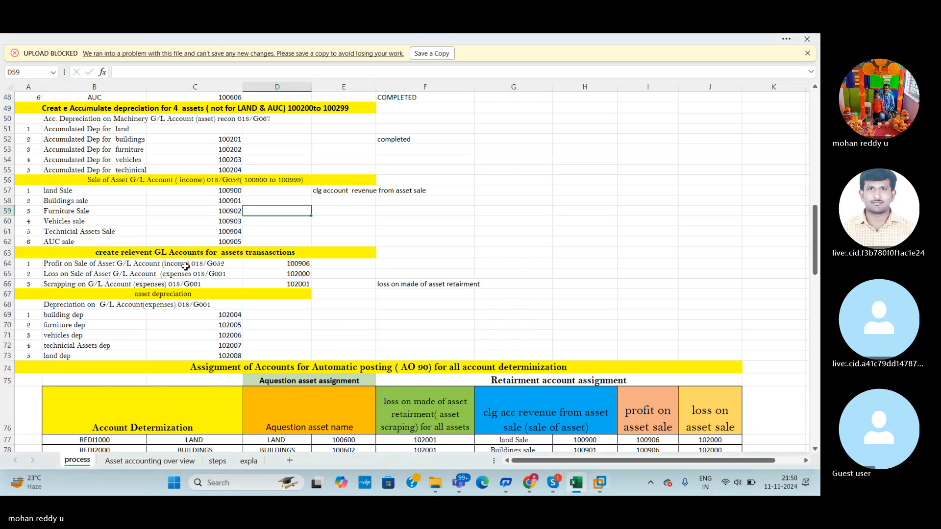
key("alt+Tab")
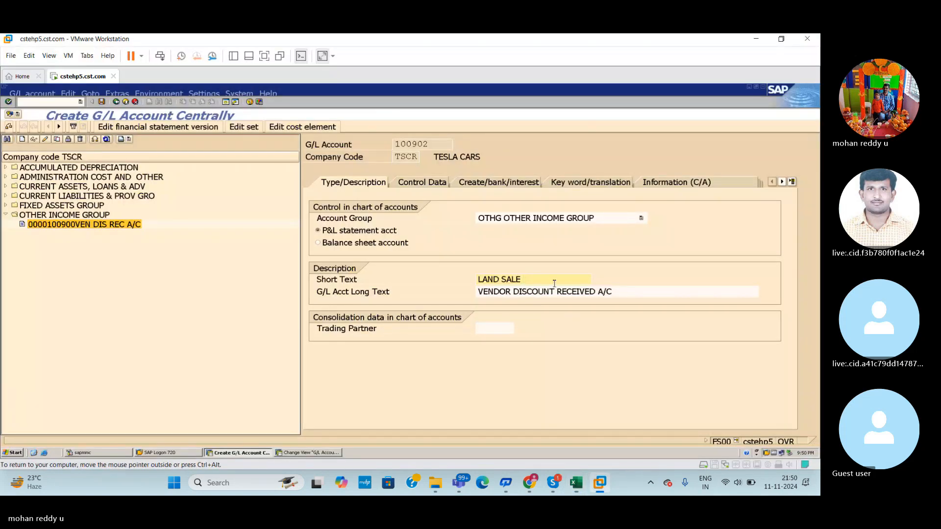
key("alt+Tab")
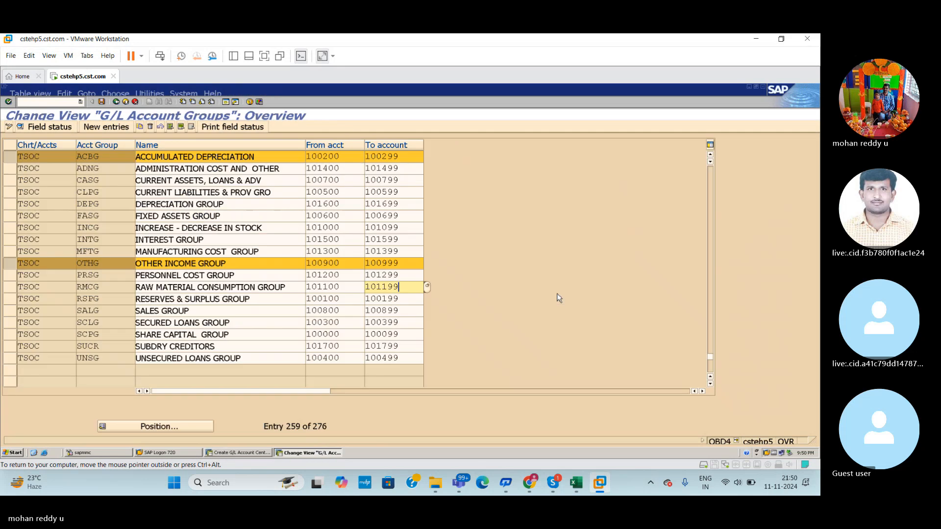
key("alt+Tab")
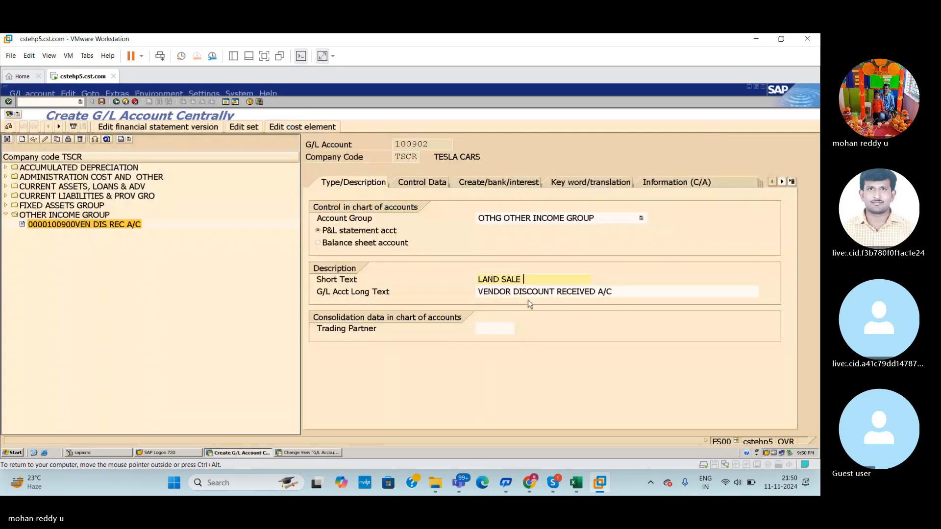
left_click(576, 483)
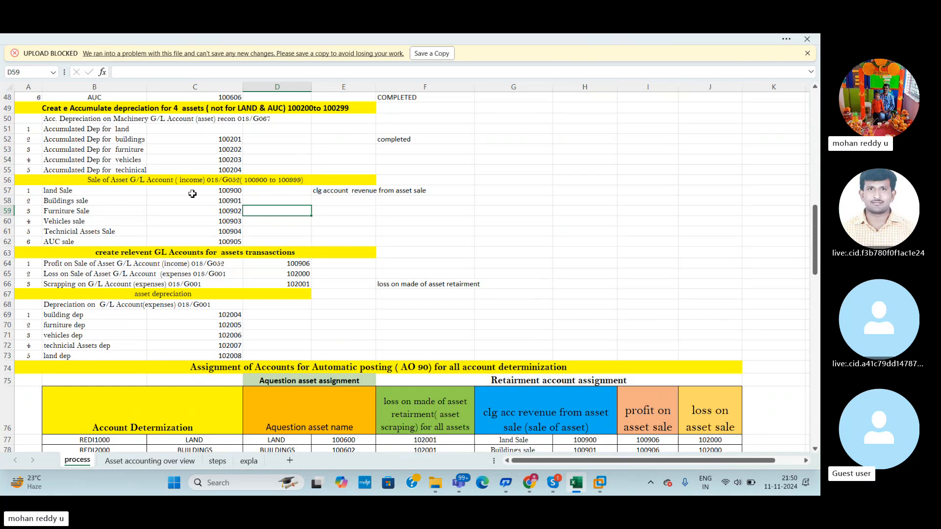
left_click(8, 191)
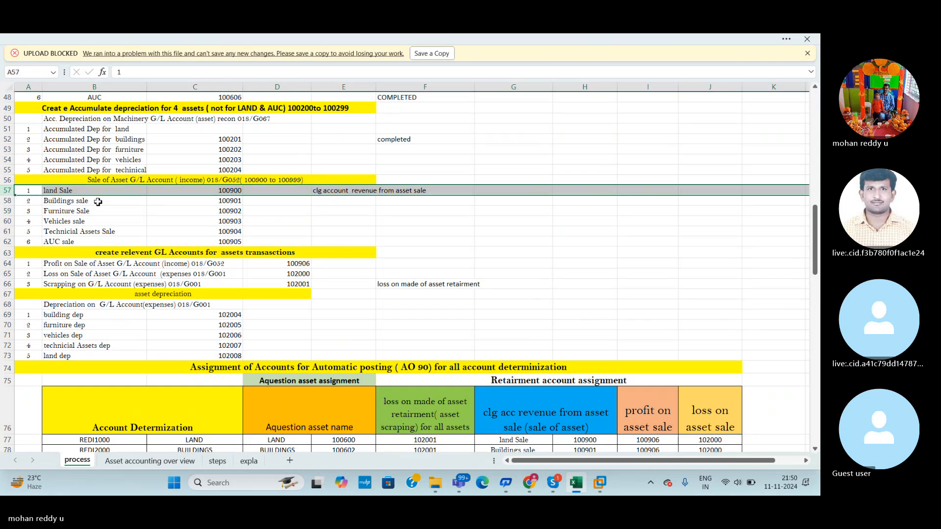
key("alt+Tab")
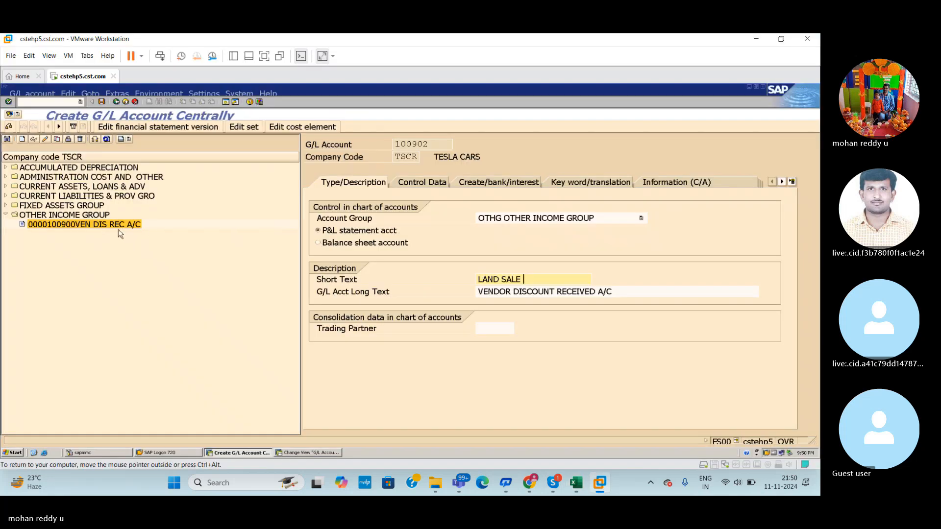
key("alt+Tab")
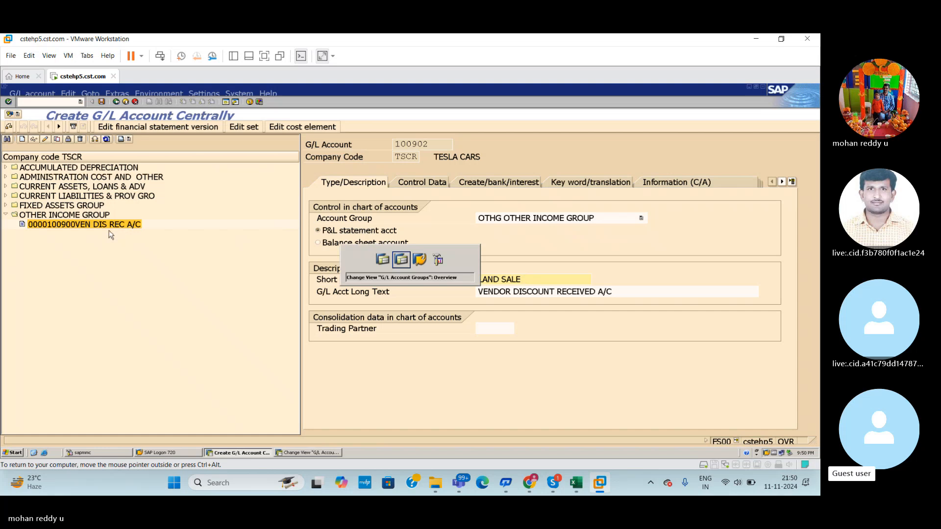
key("alt+Tab")
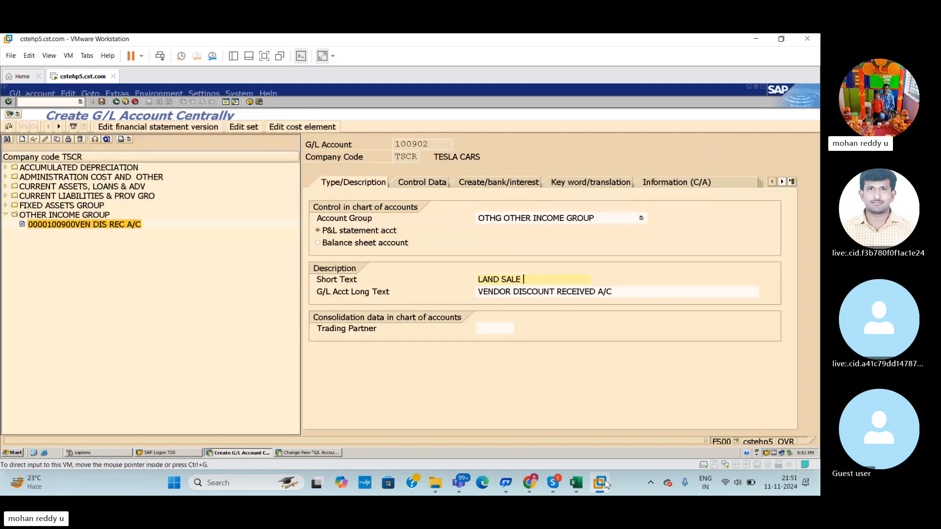
left_click(576, 483)
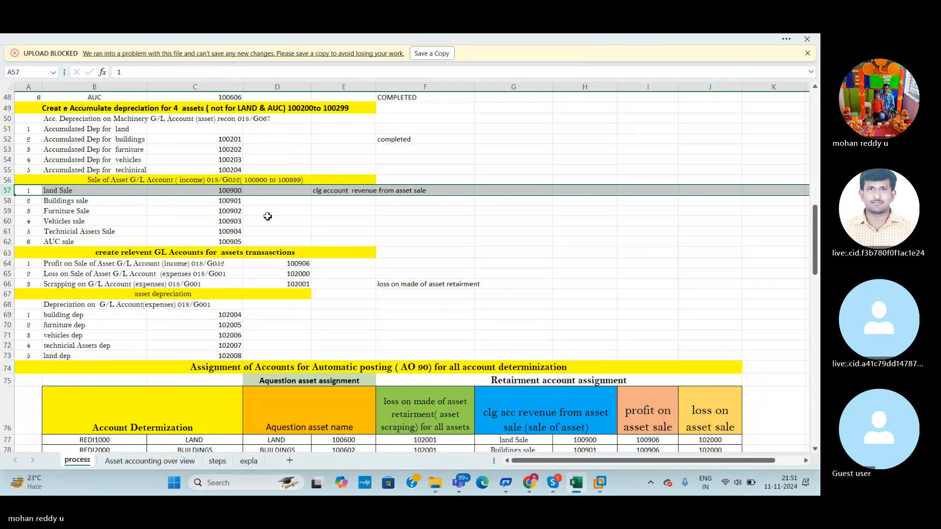
key("alt+Tab")
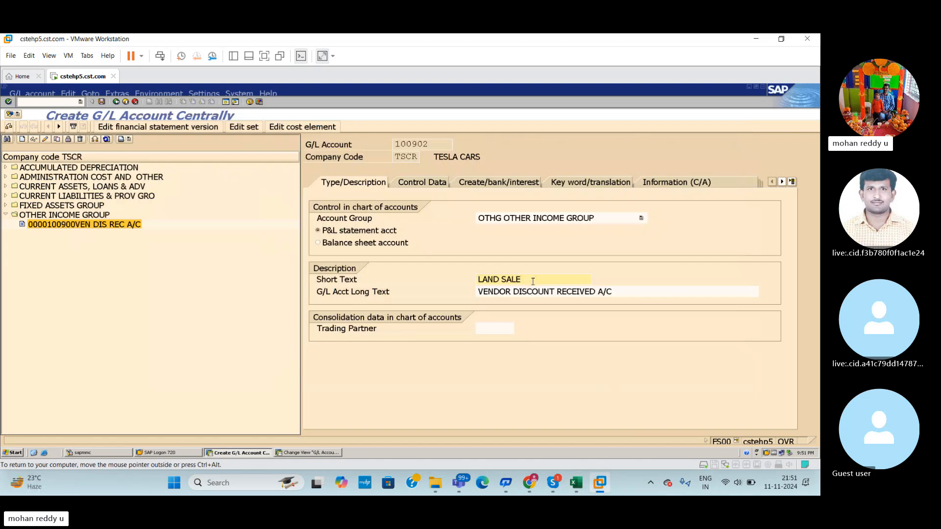
Complete the short text of account 100902 as LAND SALE A/C
type("A/V")
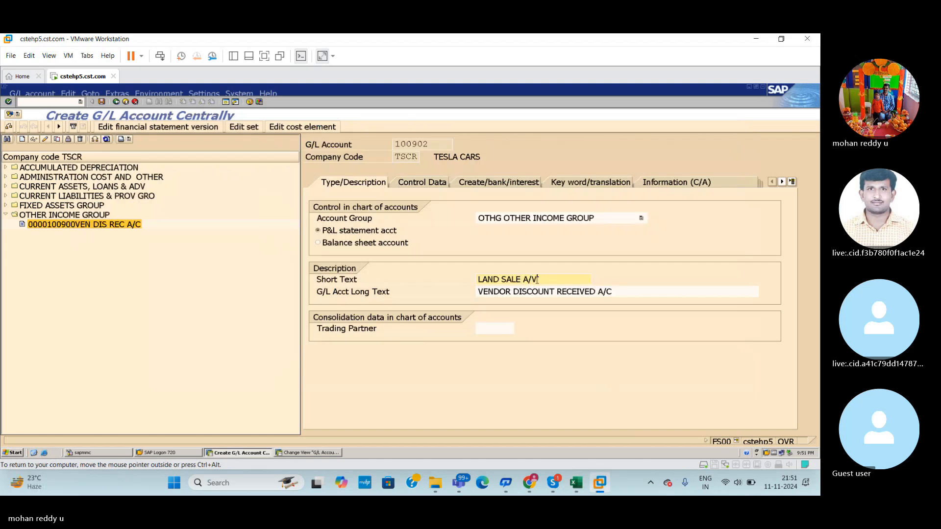
key("BackSpace")
type("C")
Replace the G/L account long text of account 100902 with LAND SALE A/C
left_click_drag(621, 292, 466, 296)
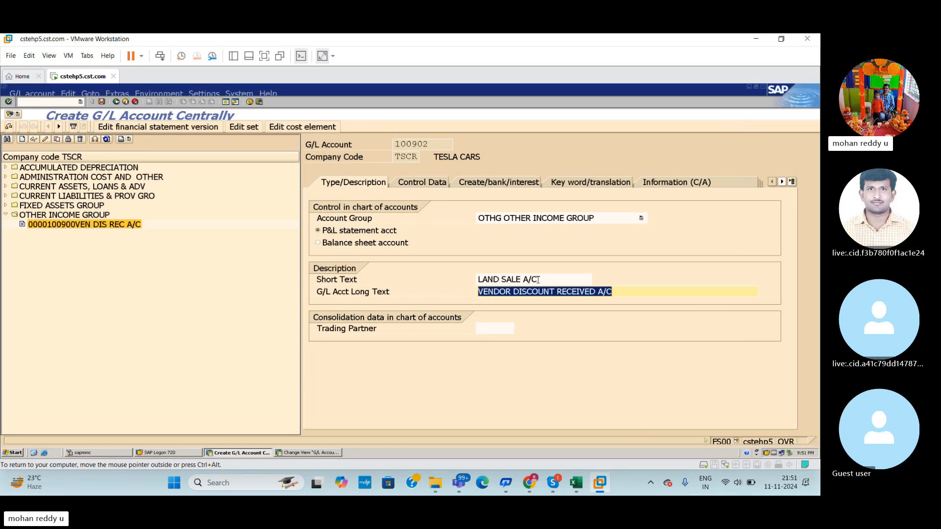
left_click(554, 280)
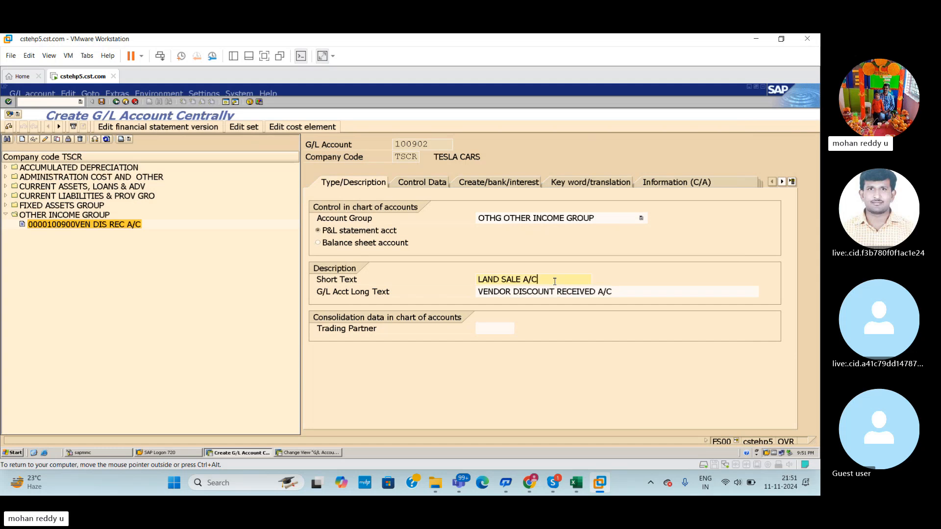
left_click(621, 293)
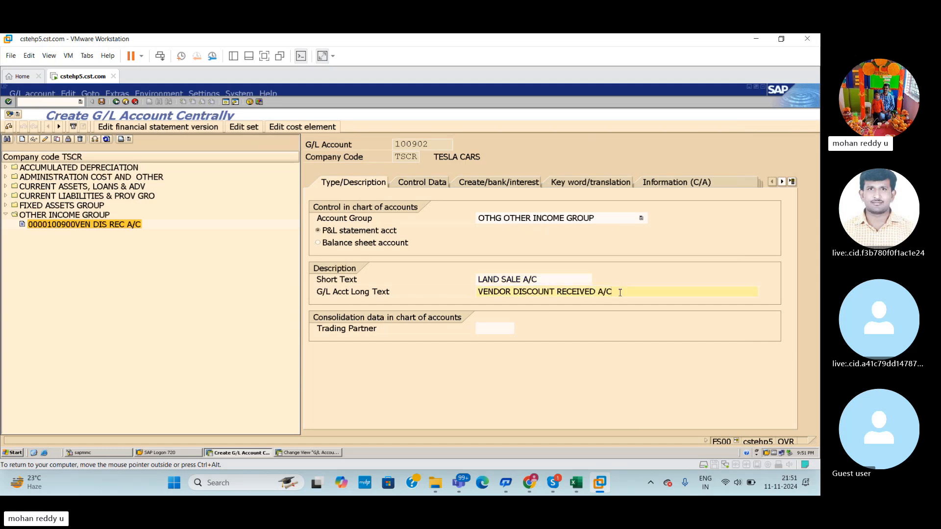
key("BackSpace")
key("BackSpace")
key("BackSpace")
key("BackSpace")
key("BackSpace")
key("BackSpace")
key("BackSpace")
key("BackSpace")
key("BackSpace")
key("BackSpace")
key("BackSpace")
key("BackSpace")
key("BackSpace")
key("BackSpace")
key("BackSpace")
key("BackSpace")
key("BackSpace")
key("BackSpace")
key("BackSpace")
key("BackSpace")
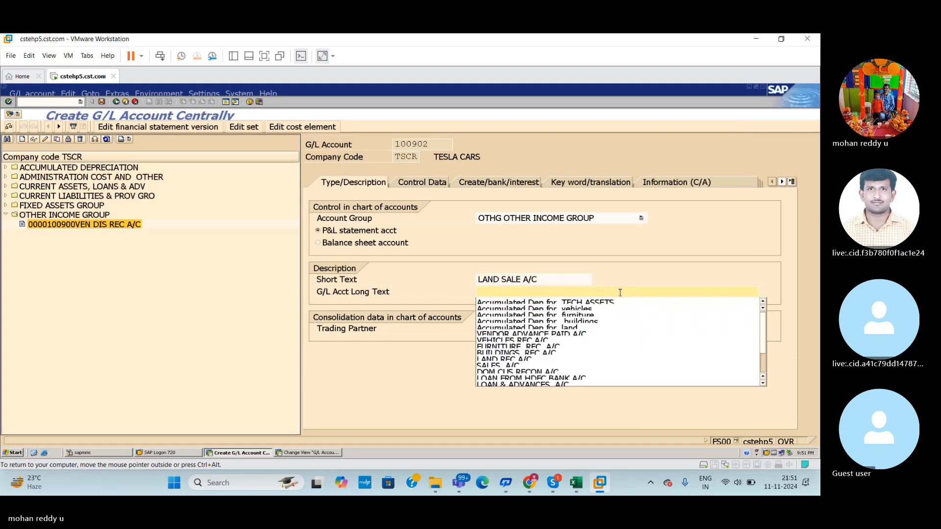
type("LAND SALE A/C")
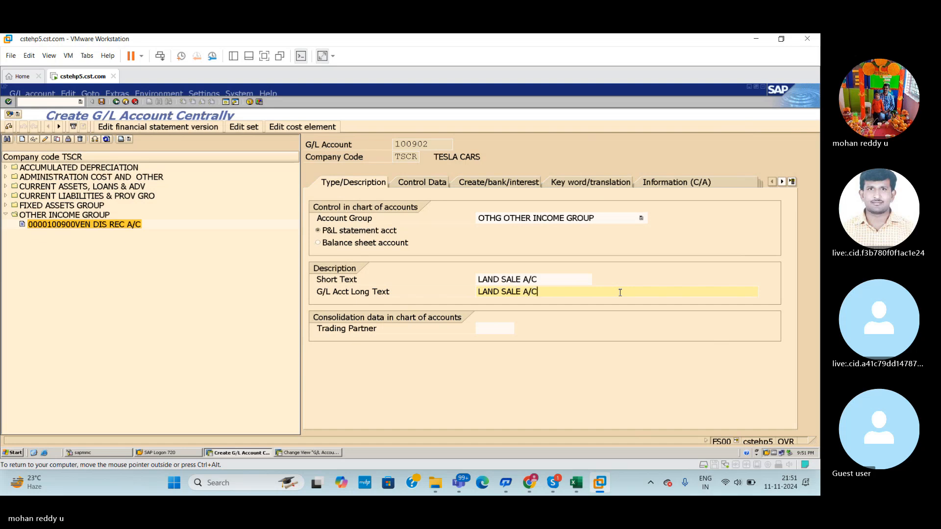
Save account 100902 and switch to the Excel process sheet to consult the asset sale accounts
key("ctrl+s")
key("alt+Tab")
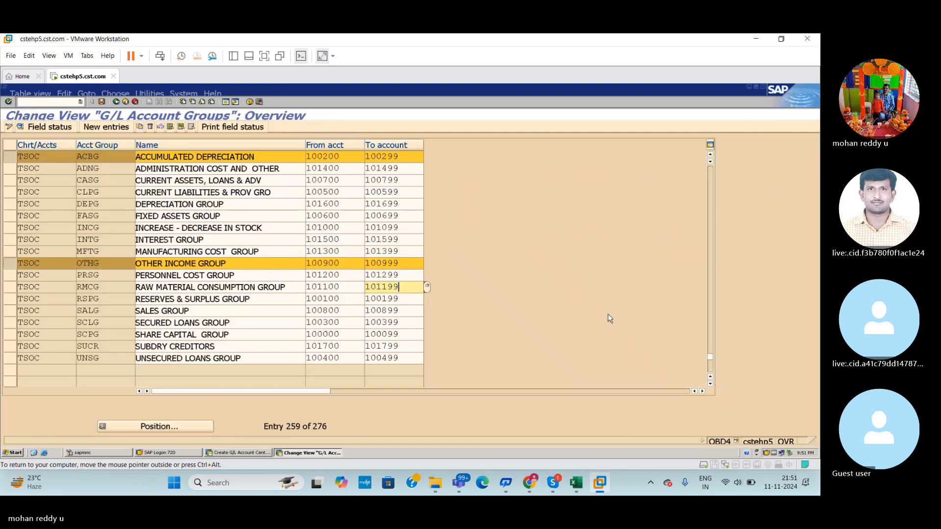
left_click(580, 483)
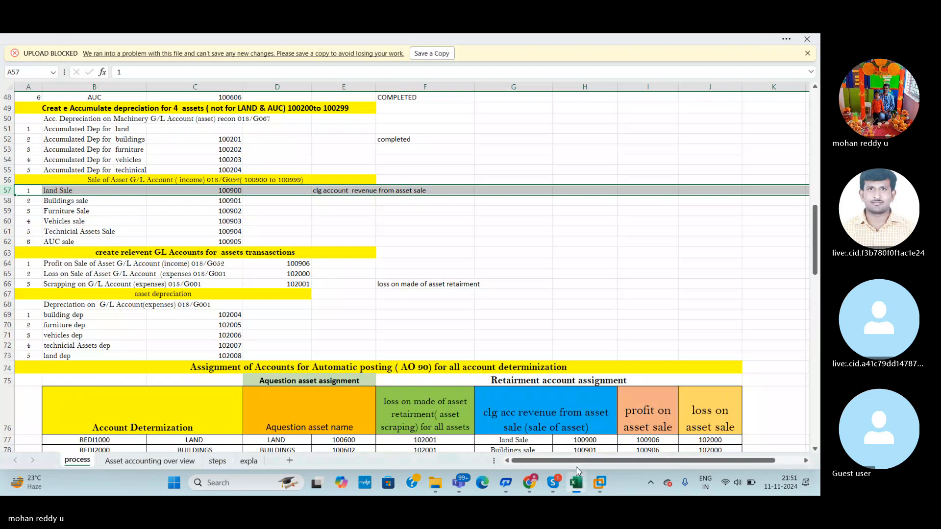
Return to SAP and close the session showing the G/L account groups overview
key("alt+Tab")
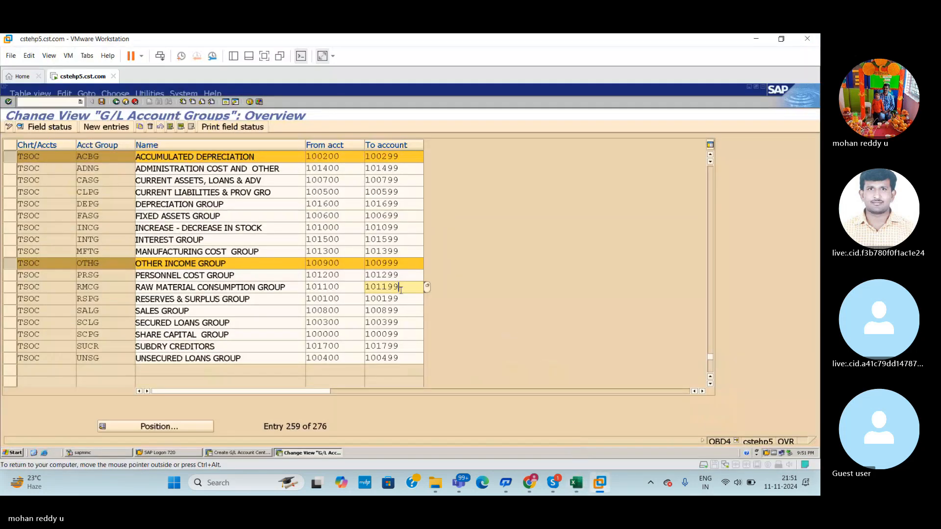
left_click(59, 104)
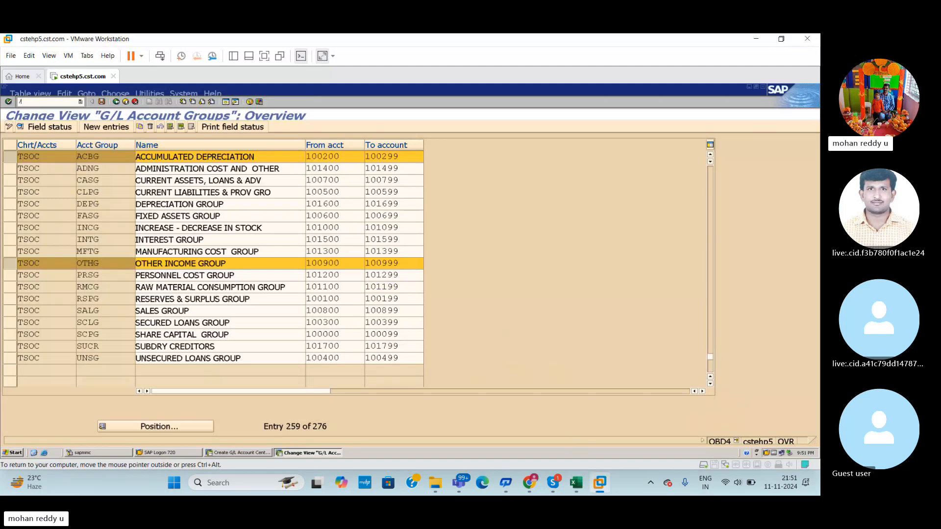
type("/i")
key("Return")
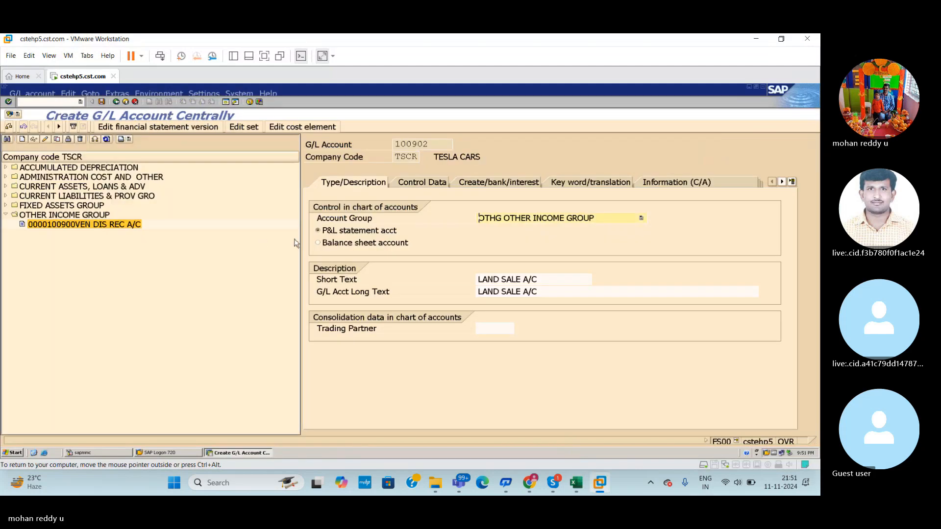
Check the control data of account 100902, including reconciliation account and sort key, against the asset sale heading in the Excel process sheet
left_click(424, 183)
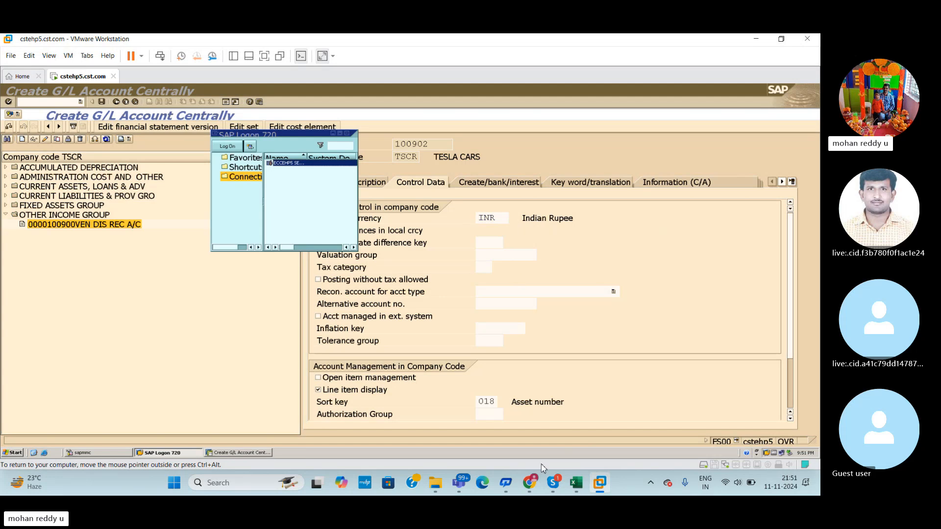
left_click(581, 486)
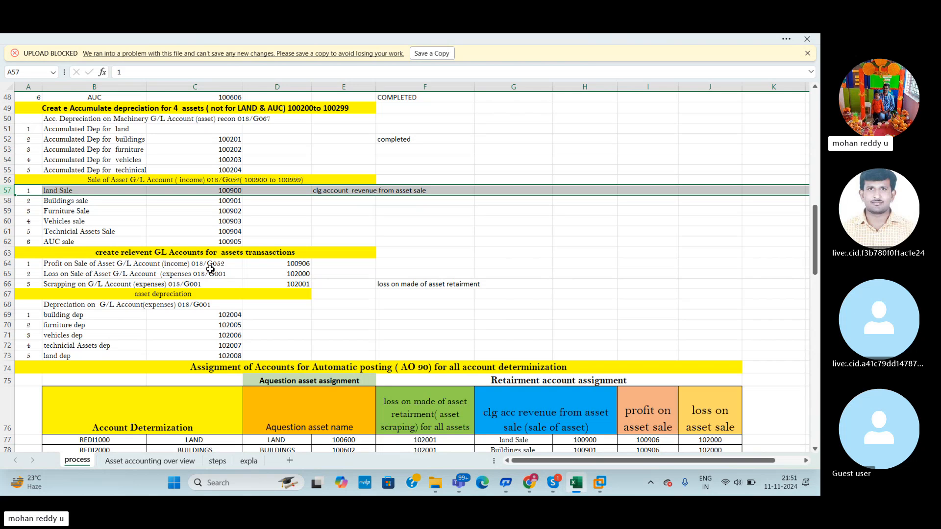
key("alt+Tab")
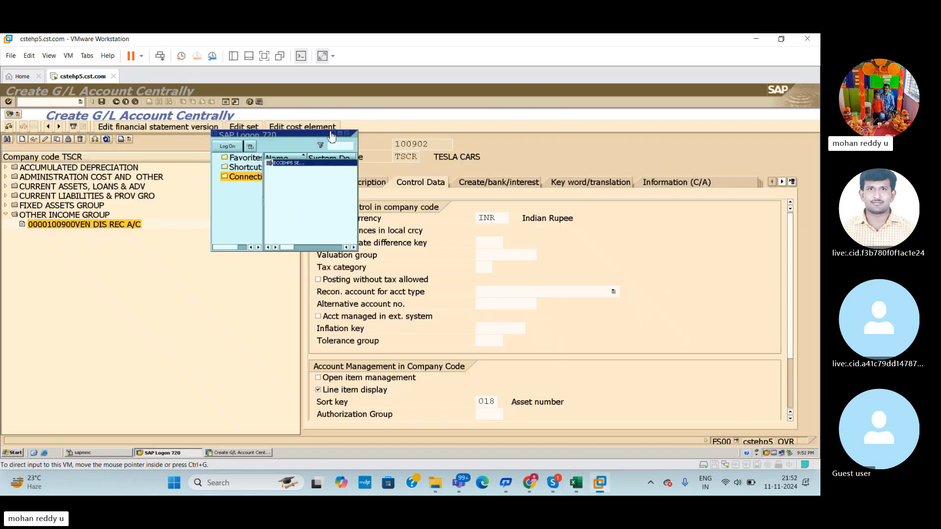
left_click(333, 134)
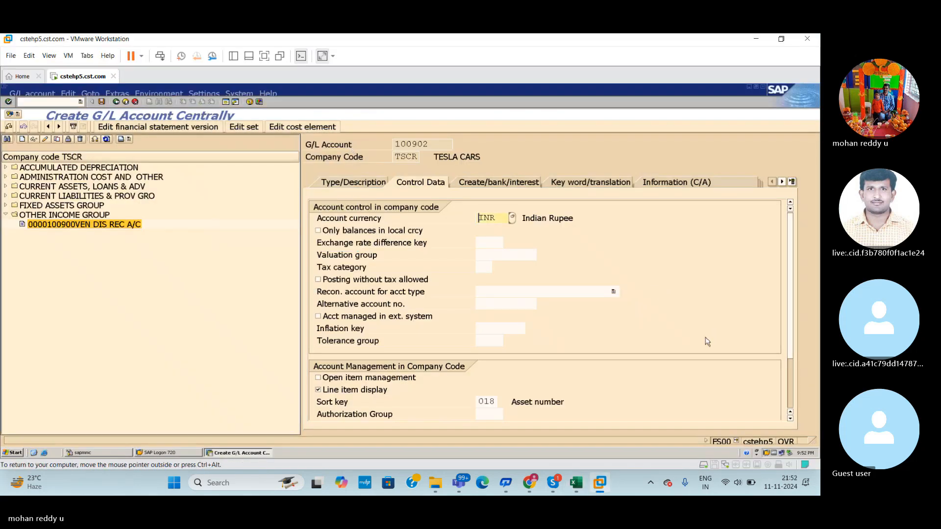
left_click(613, 293)
left_click(716, 374)
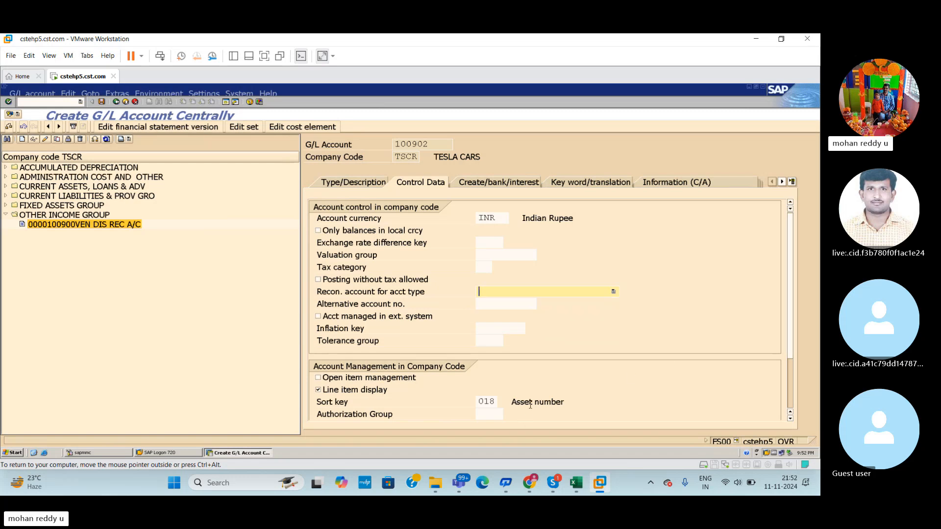
List the available field status groups for account 100902 and compare them with the asset sale specification in the Excel process sheet
left_click(507, 185)
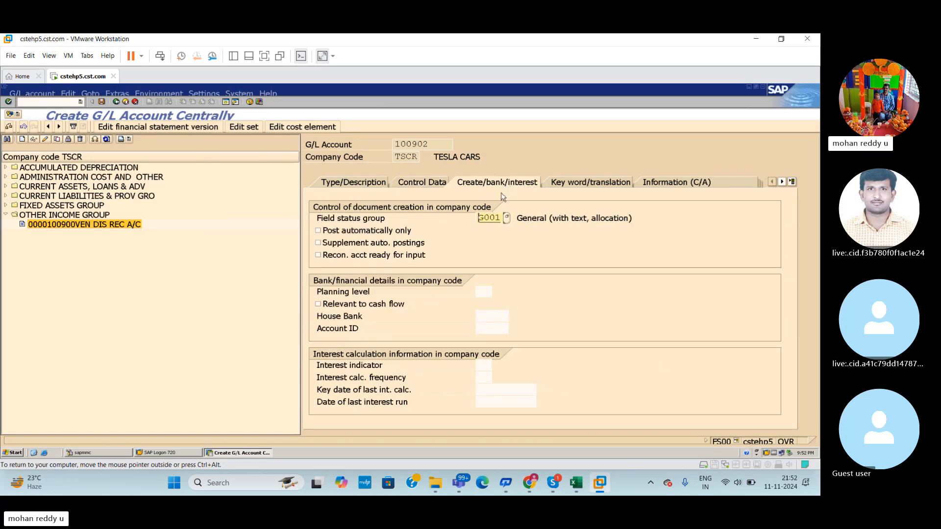
left_click(507, 218)
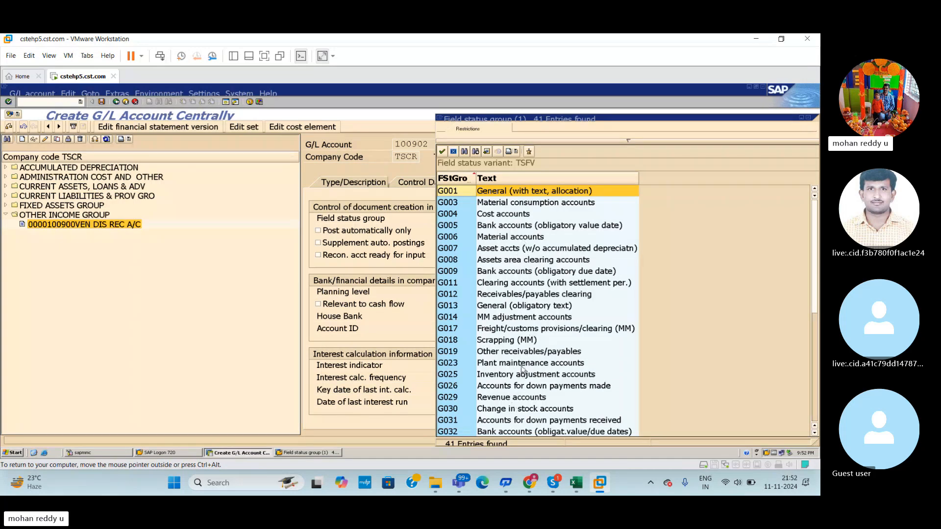
left_click_drag(819, 283, 816, 342)
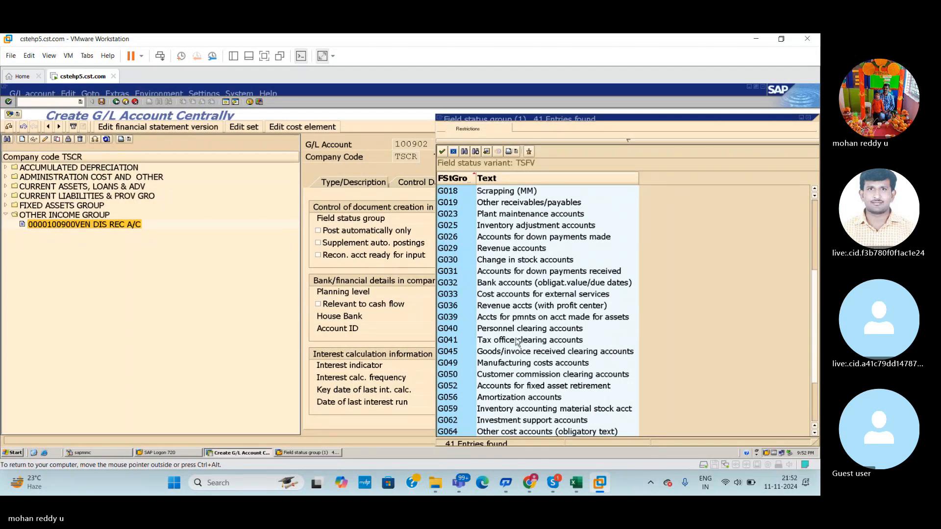
key("alt+Tab")
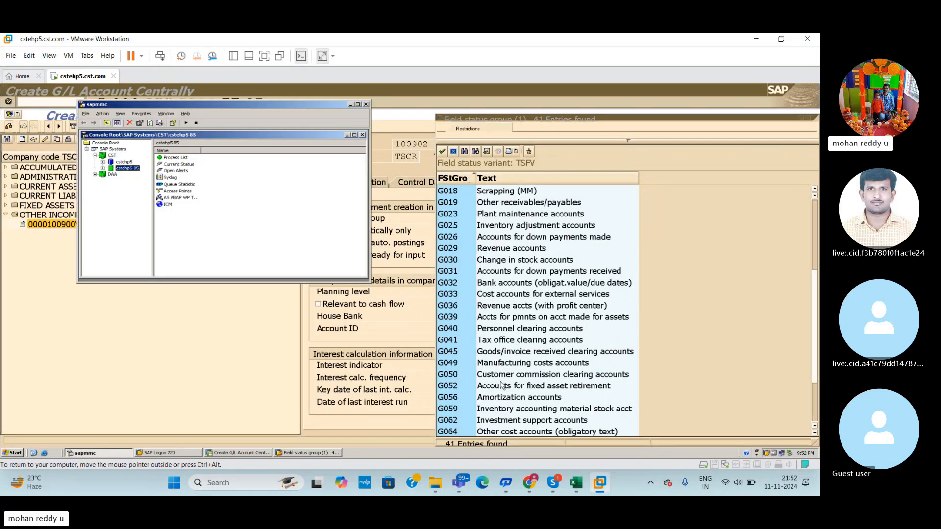
left_click(576, 484)
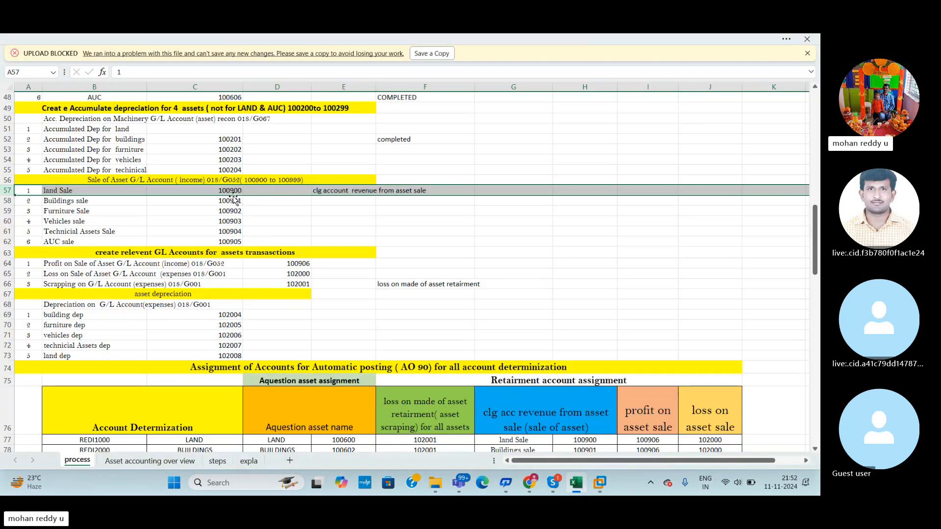
key("alt+Tab")
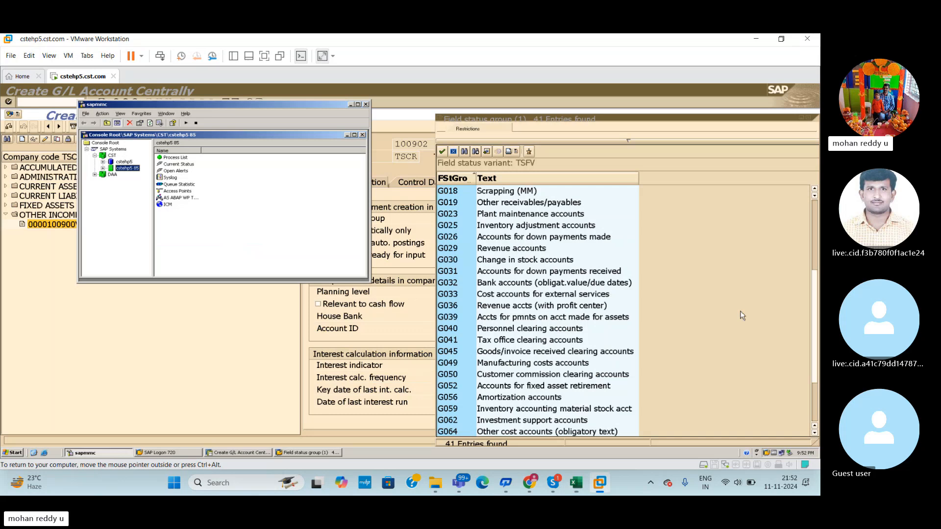
left_click(350, 105)
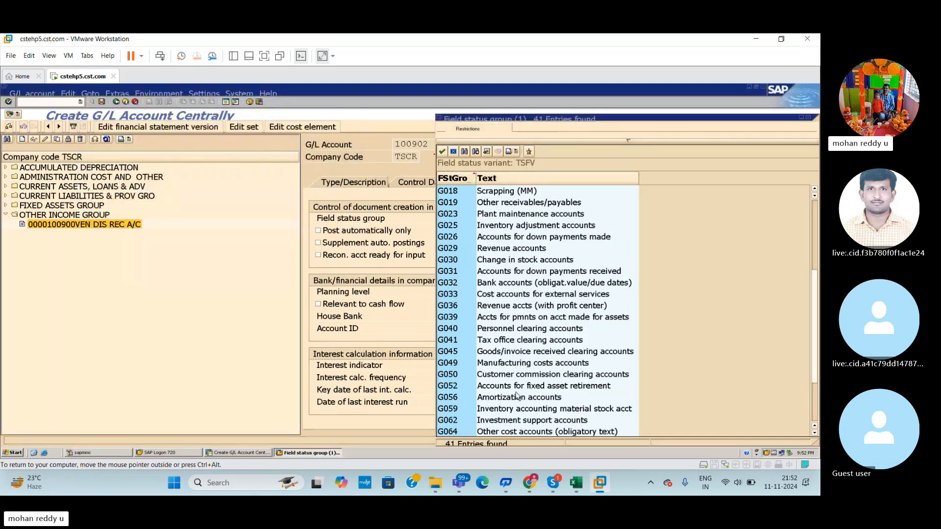
key("alt+Tab")
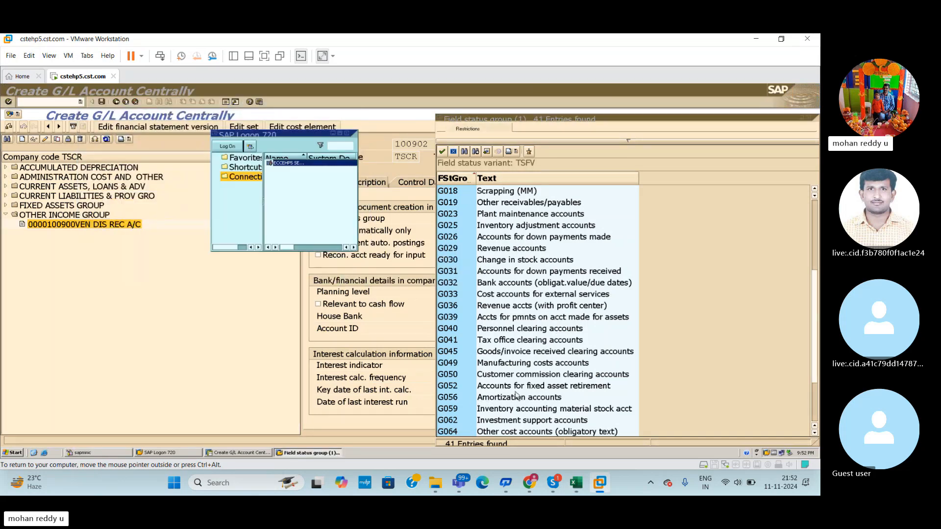
left_click(577, 484)
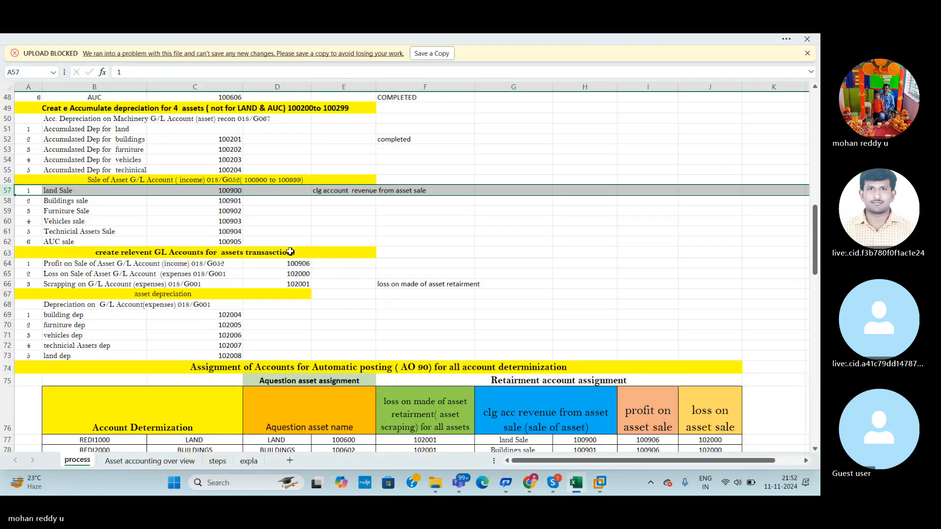
left_click(337, 220)
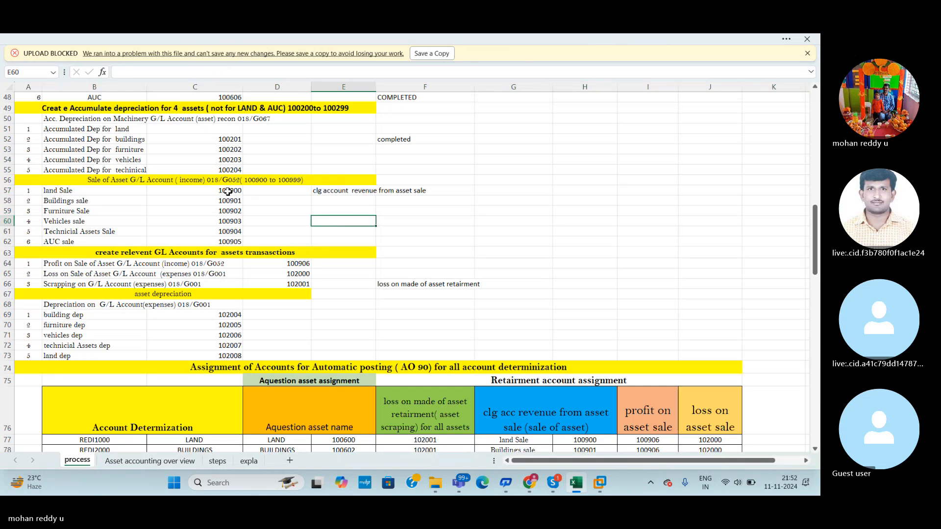
key("alt+Tab")
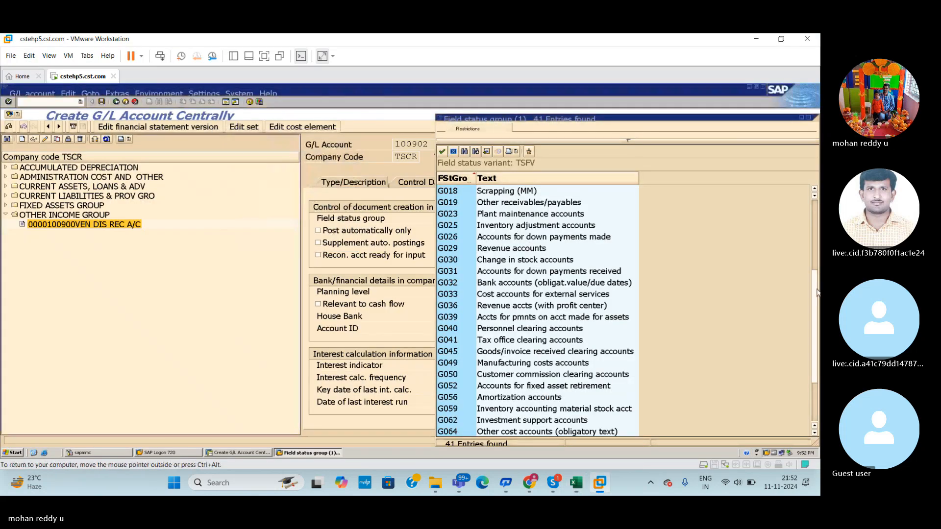
Assign field status group G052, Accounts for fixed asset retirement, to account 100902 and save the account
scroll(496, 361, "down", 2)
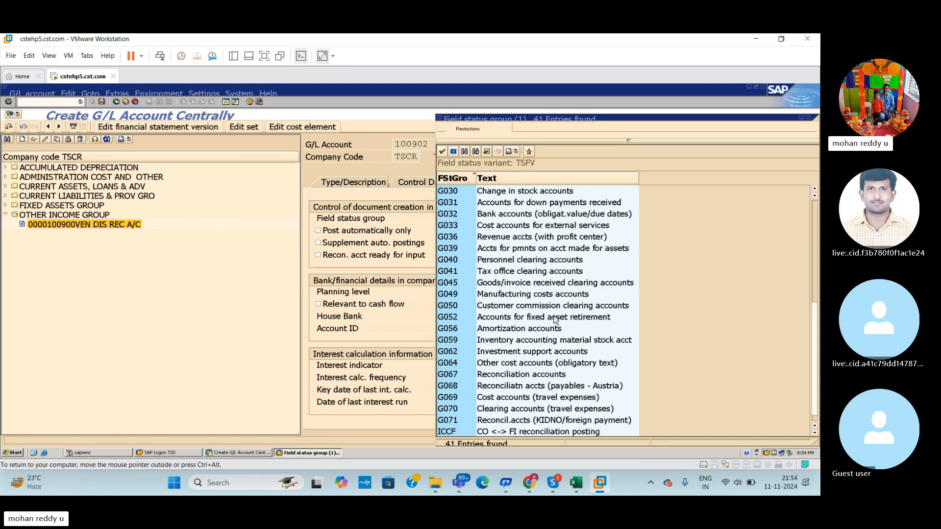
left_click(555, 320)
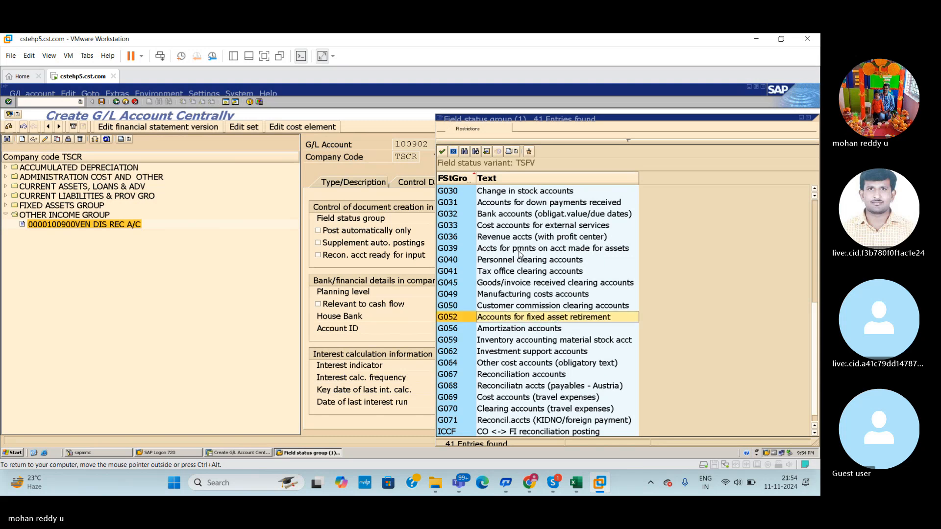
left_click(443, 152)
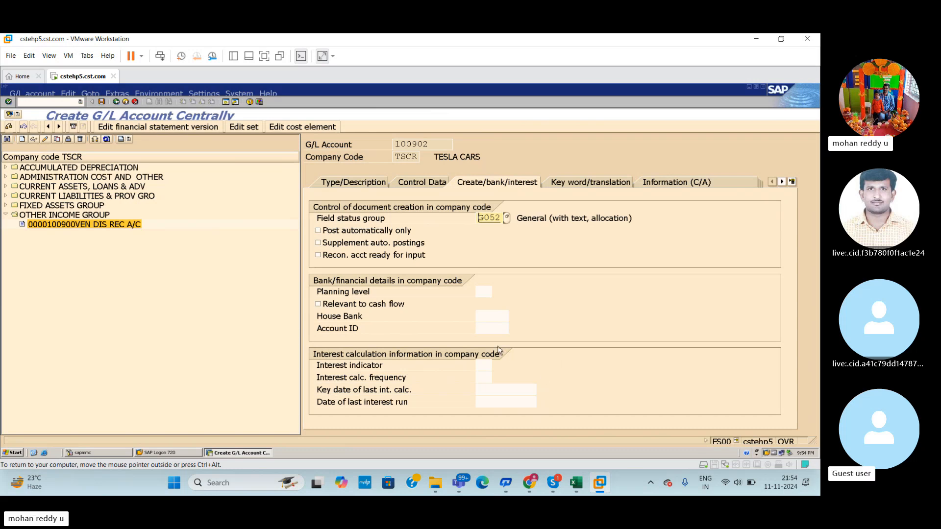
key("ctrl+s")
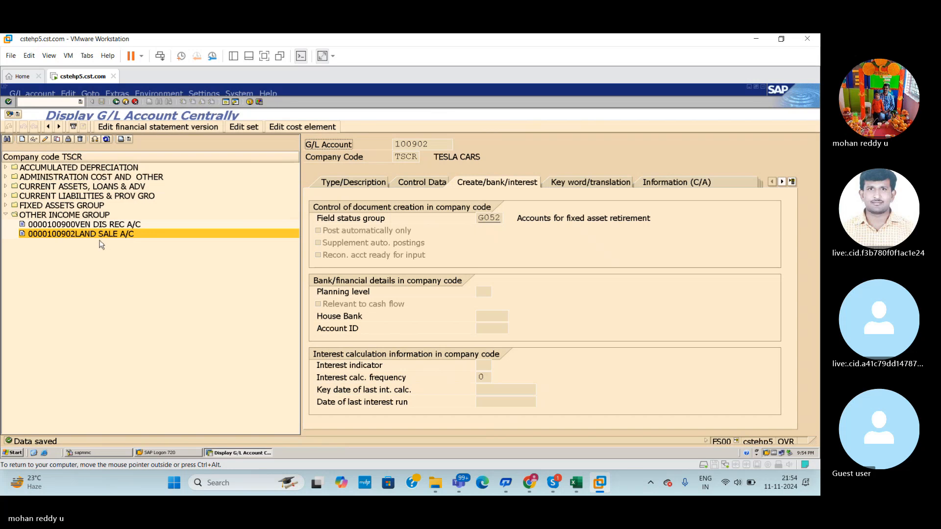
Consult the buildings sale row in the Excel process sheet and create account 100903 in SAP by copying account 100902 within company code TSCR
key("alt+Tab")
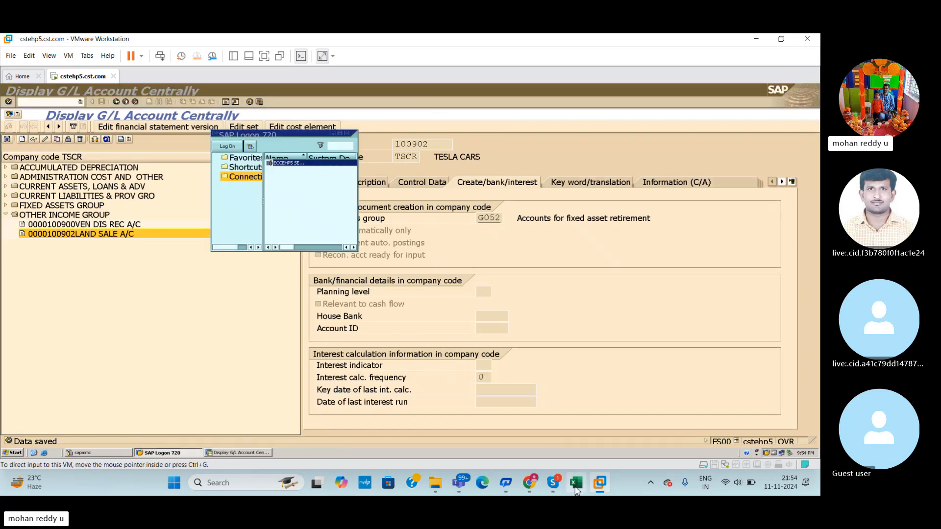
left_click(577, 485)
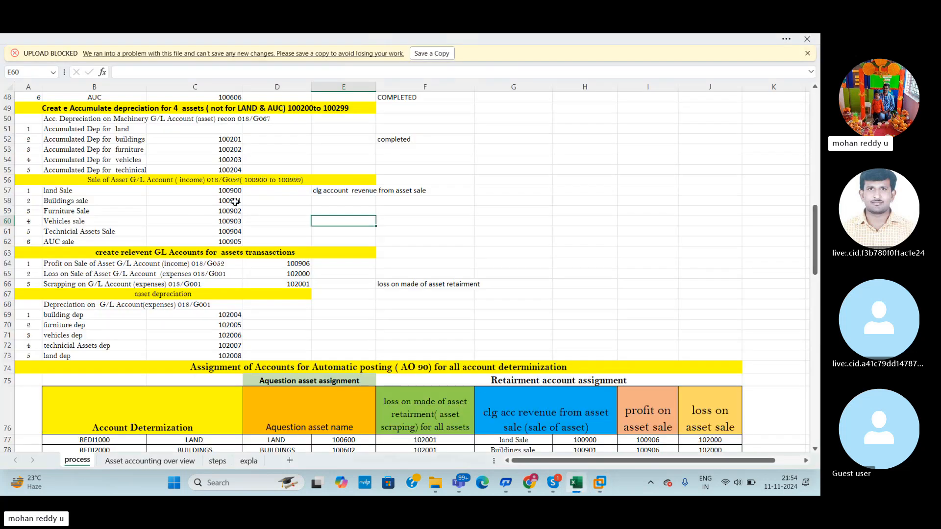
key("alt+Tab")
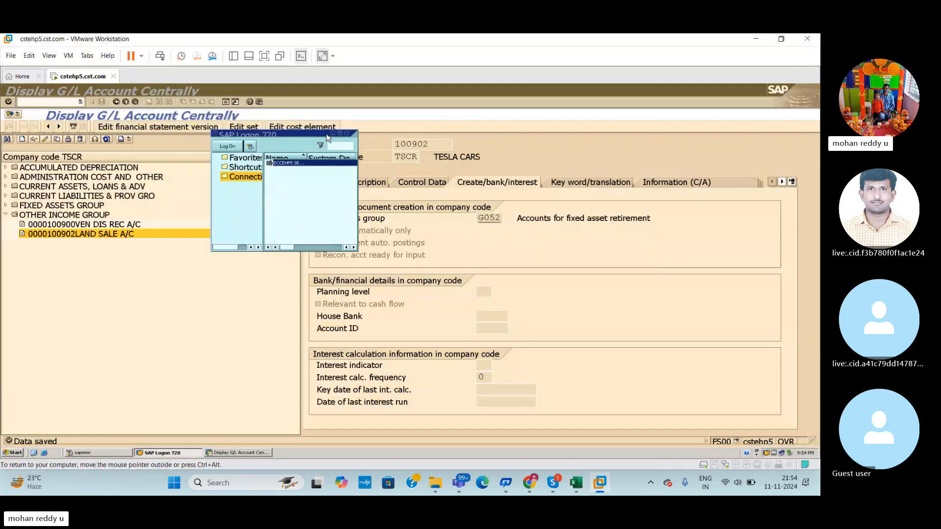
left_click(333, 133)
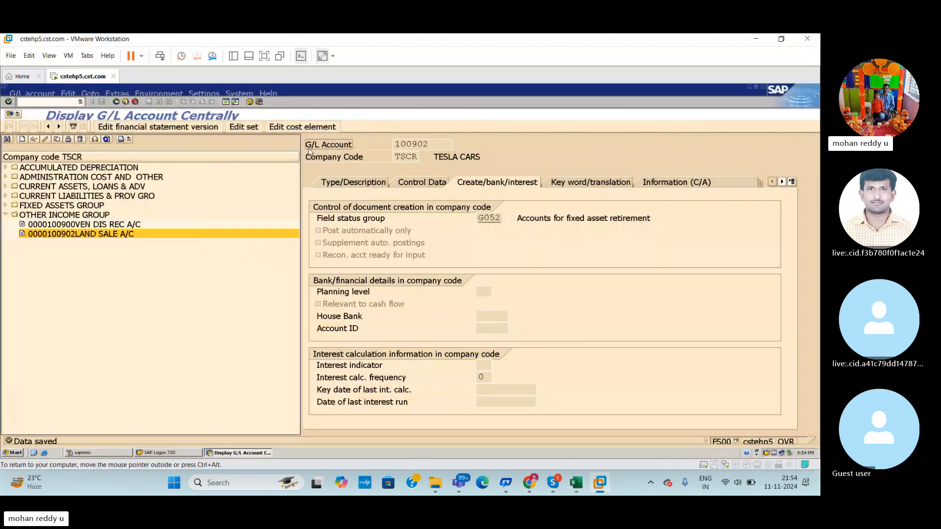
left_click(68, 140)
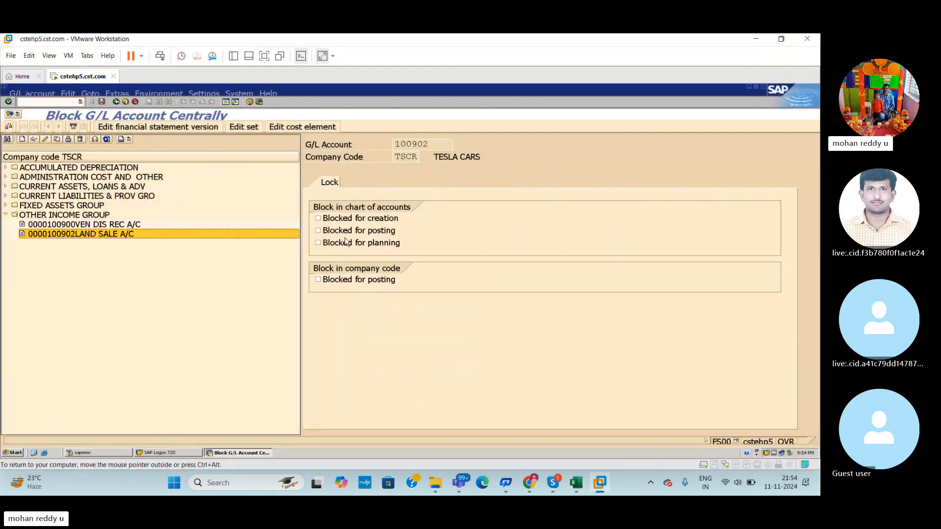
left_click(57, 140)
type("100903")
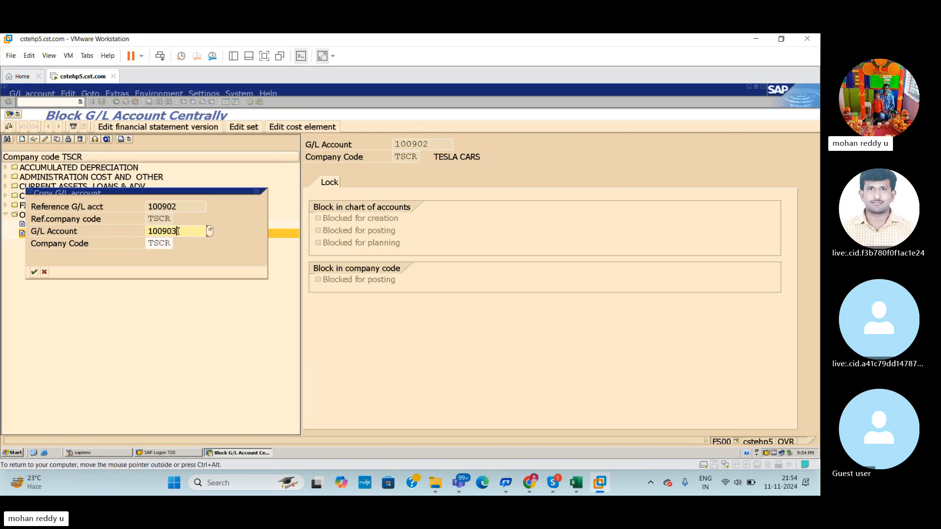
key("Return")
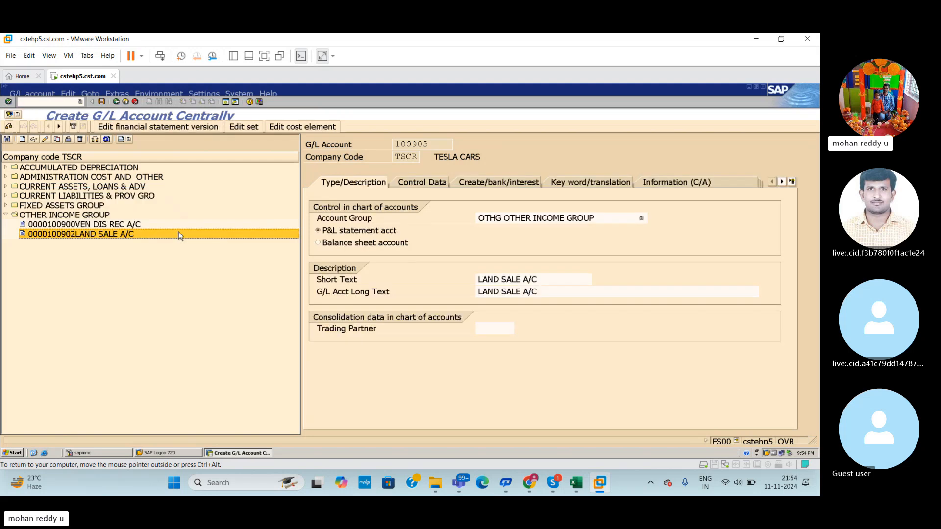
Review the copied control data and document creation settings of account 100903
left_click(445, 185)
left_click(496, 183)
left_click(368, 185)
Clear the copied short text of account 100903, check the Excel process sheet, and enter BUILDING SALE A/C as the short text in SAP
left_click(550, 281)
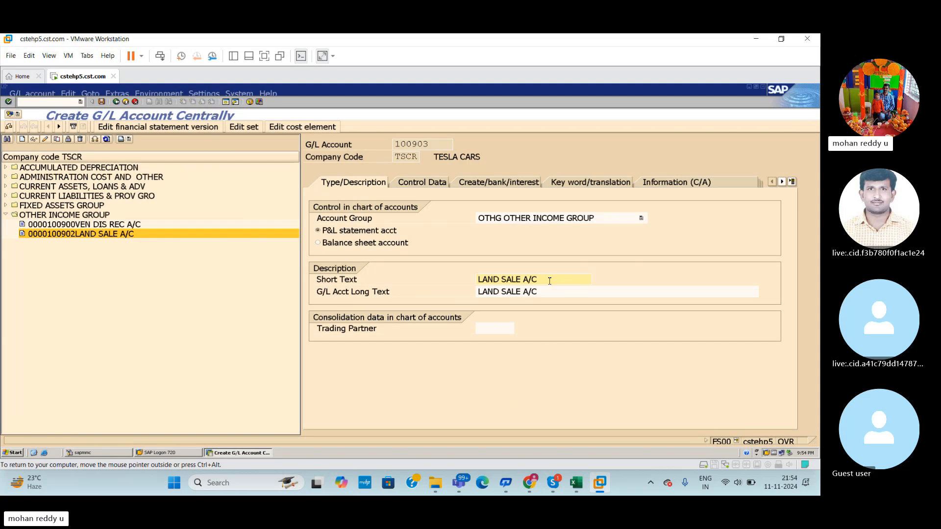
key("BackSpace")
key("BackSpace")
key("BackSpace")
key("BackSpace")
key("BackSpace")
key("BackSpace")
key("BackSpace")
key("BackSpace")
key("BackSpace")
key("BackSpace")
key("BackSpace")
key("BackSpace")
key("BackSpace")
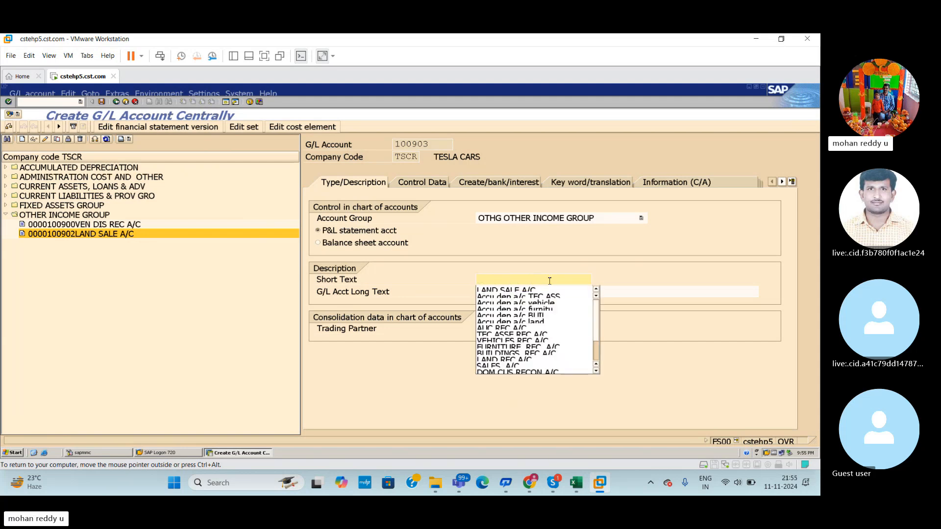
left_click(577, 482)
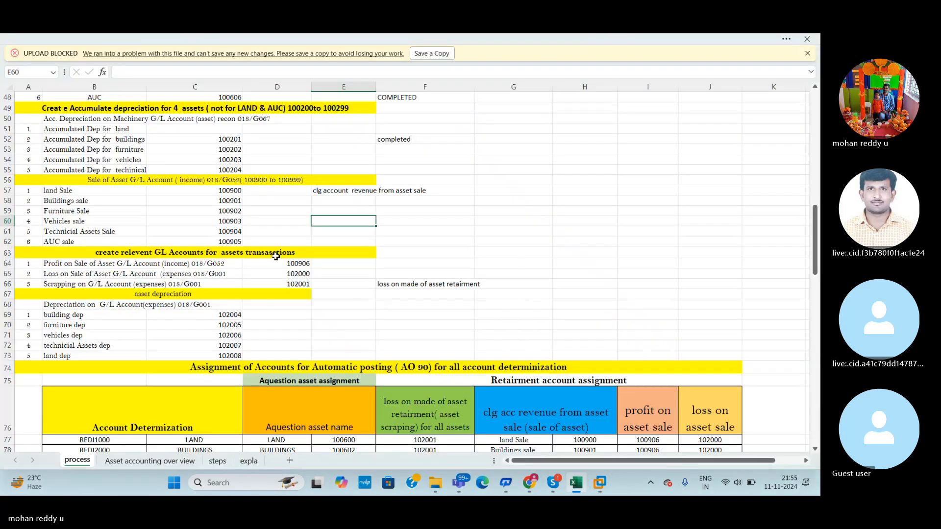
key("alt+Tab")
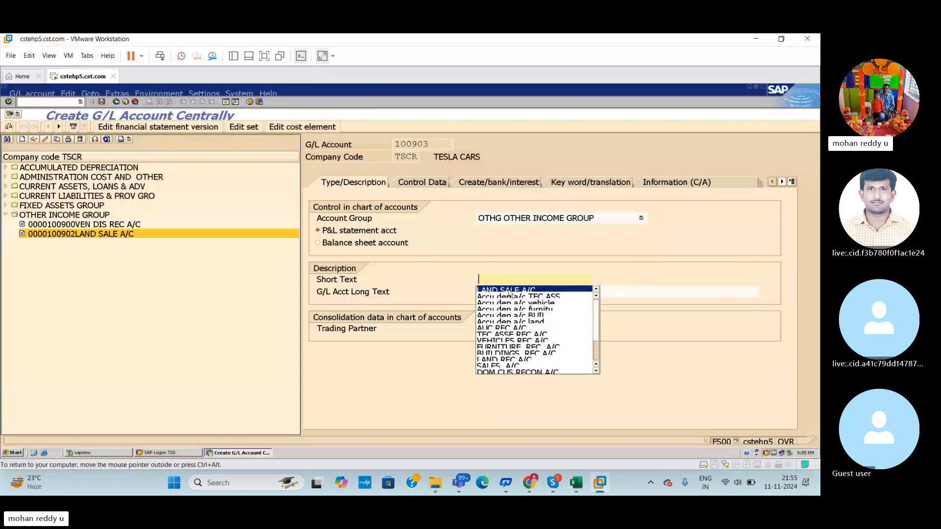
type("BUILDING ")
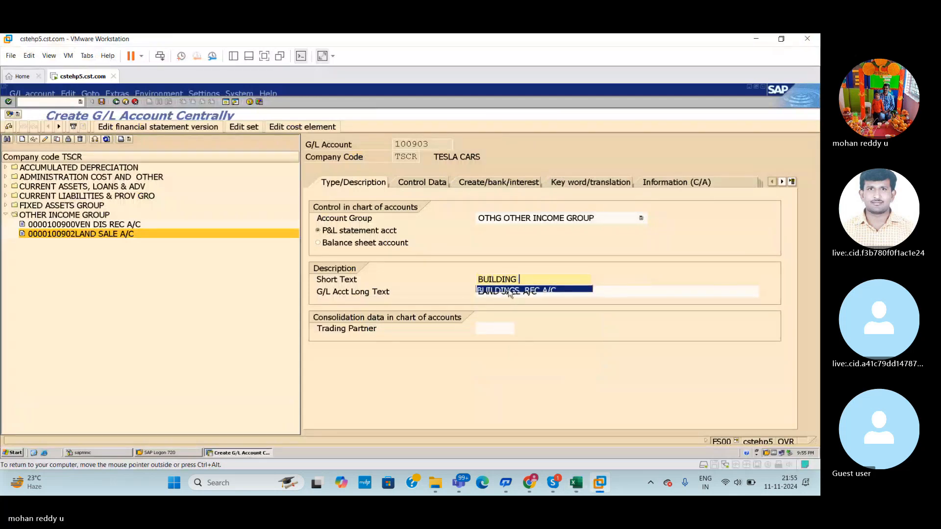
type("SALE A/C")
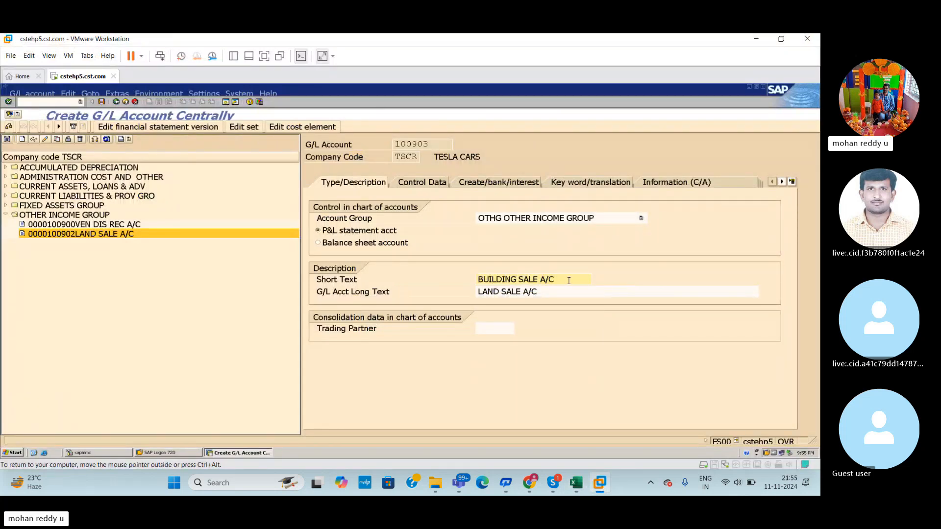
Reuse BUILDING SALE A/C as the long text of account 100903 and save the account
left_click_drag(568, 280, 446, 284)
left_click_drag(557, 294, 425, 294)
key("ctrl+v")
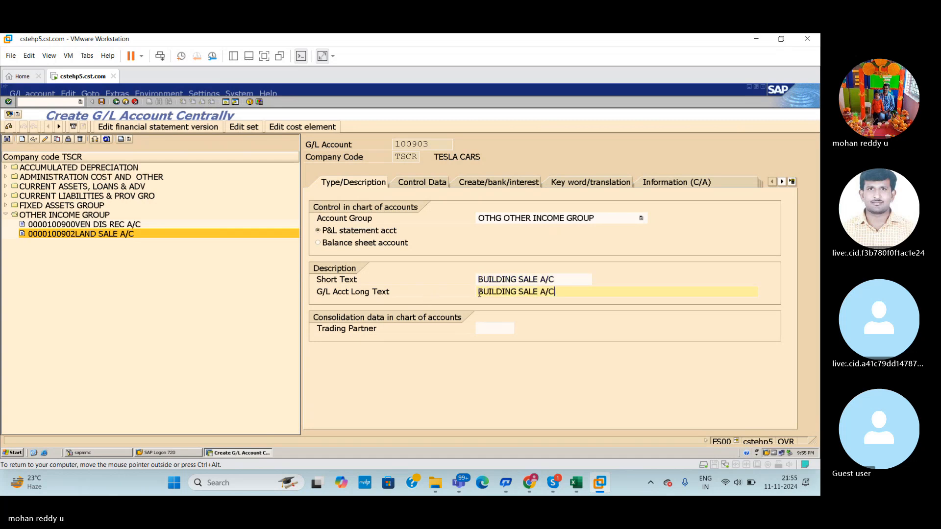
key("ctrl+s")
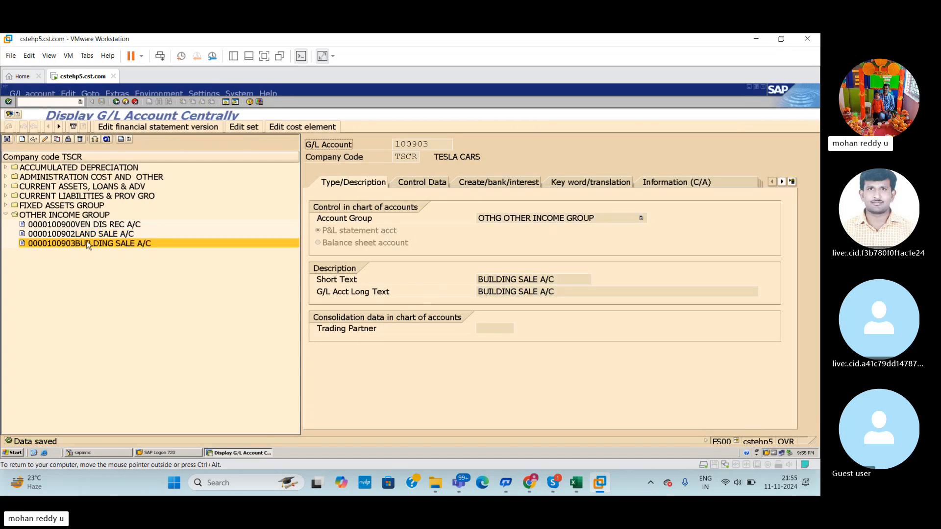
Create account 100904 by copying the building sale account 100903 within company code TSCR
left_click(91, 245)
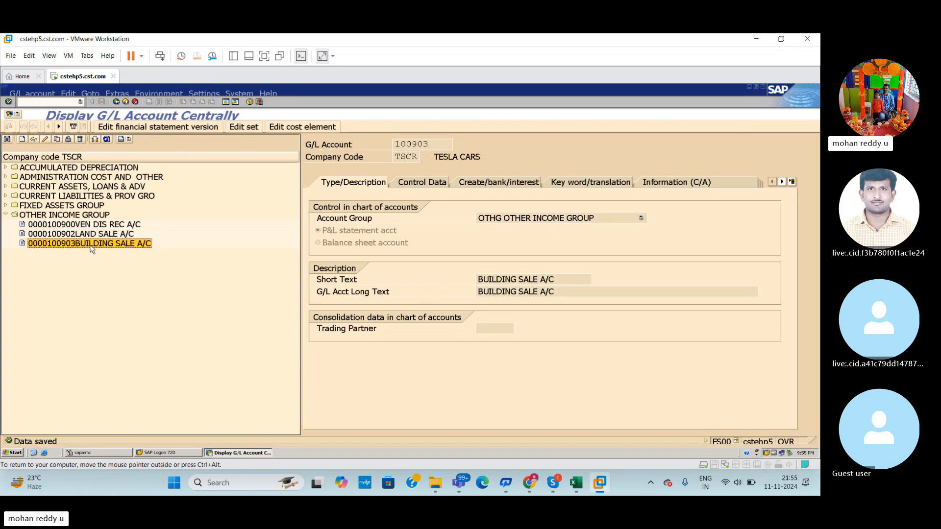
left_click(57, 140)
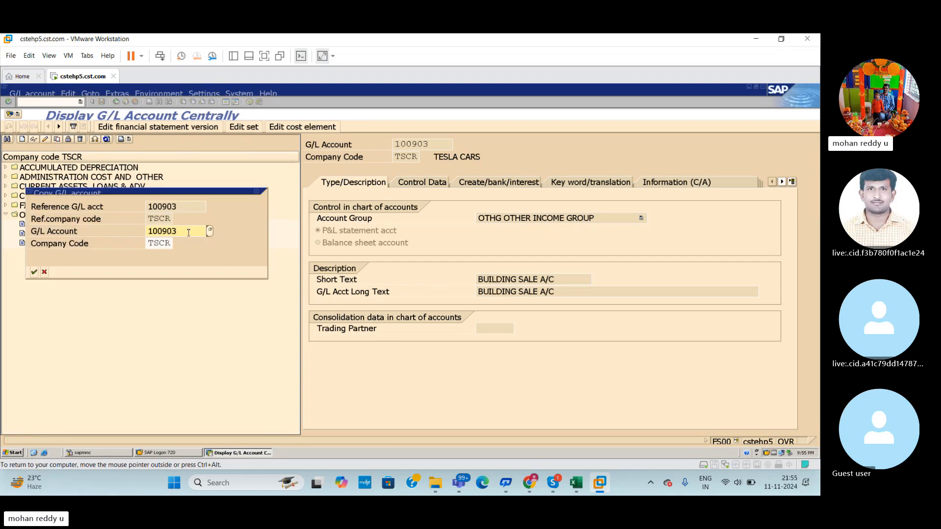
left_click(188, 233)
key("BackSpace")
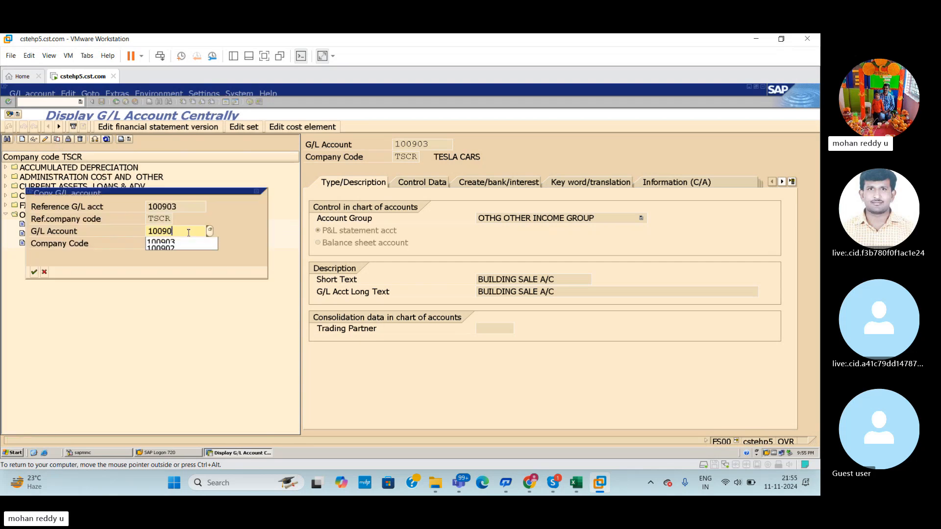
type("4")
key("Return")
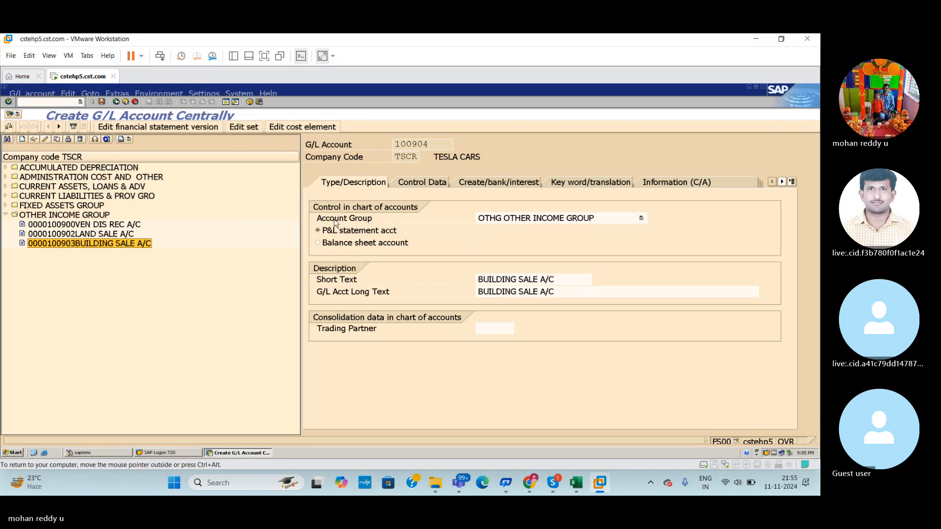
Replace the short text of account 100904 with FURNITURE SALE A/C after checking the furniture sale row in the Excel process sheet
left_click(562, 282)
key("BackSpace")
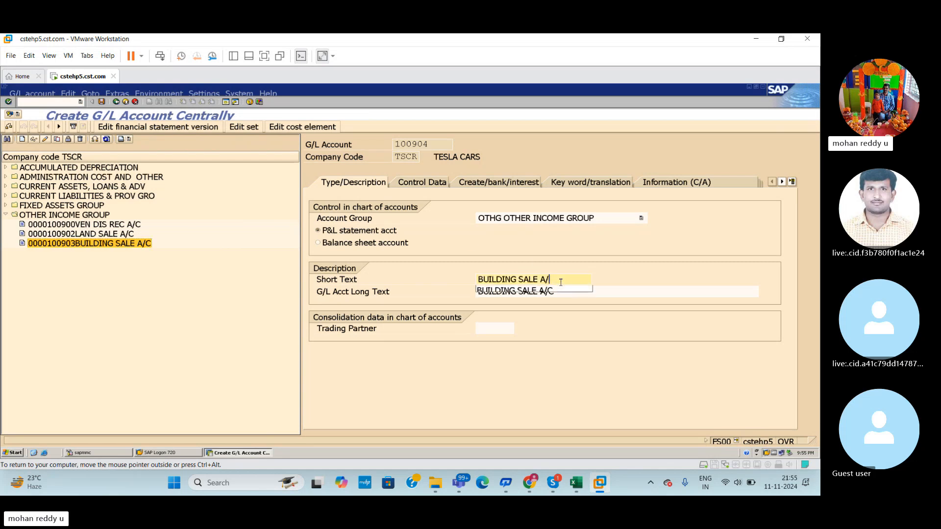
key("BackSpace")
key("BackSpace")
key("BackSpace")
key("BackSpace")
key("BackSpace")
key("BackSpace")
key("BackSpace")
key("BackSpace")
key("BackSpace")
key("BackSpace")
key("BackSpace")
key("BackSpace")
key("BackSpace")
key("BackSpace")
key("BackSpace")
key("BackSpace")
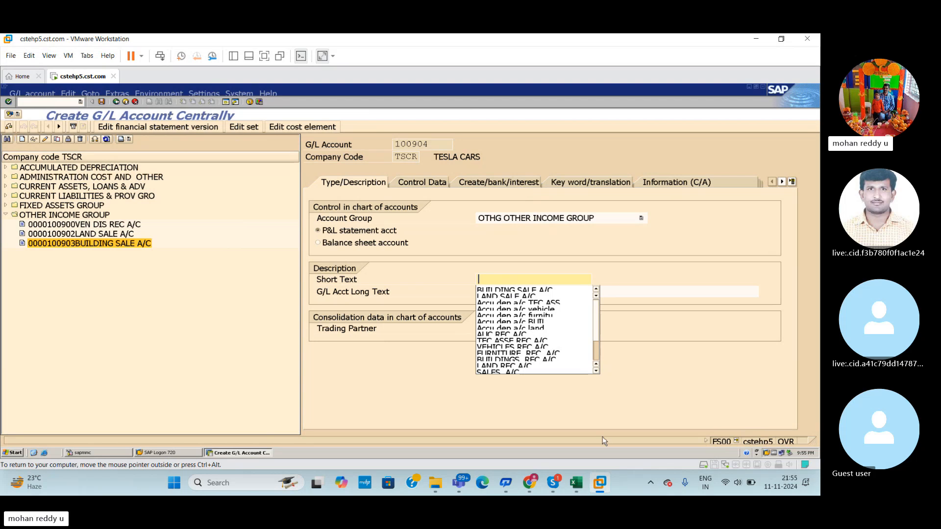
left_click(582, 484)
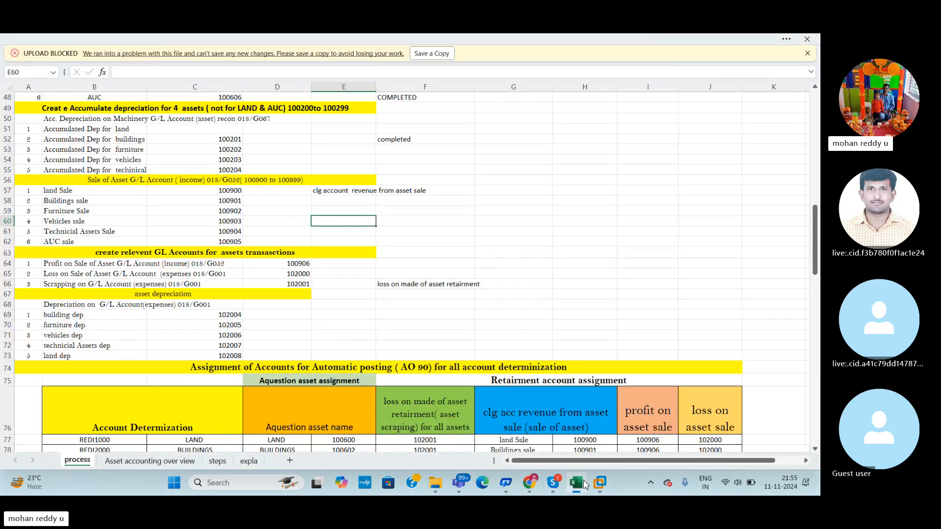
left_click(583, 484)
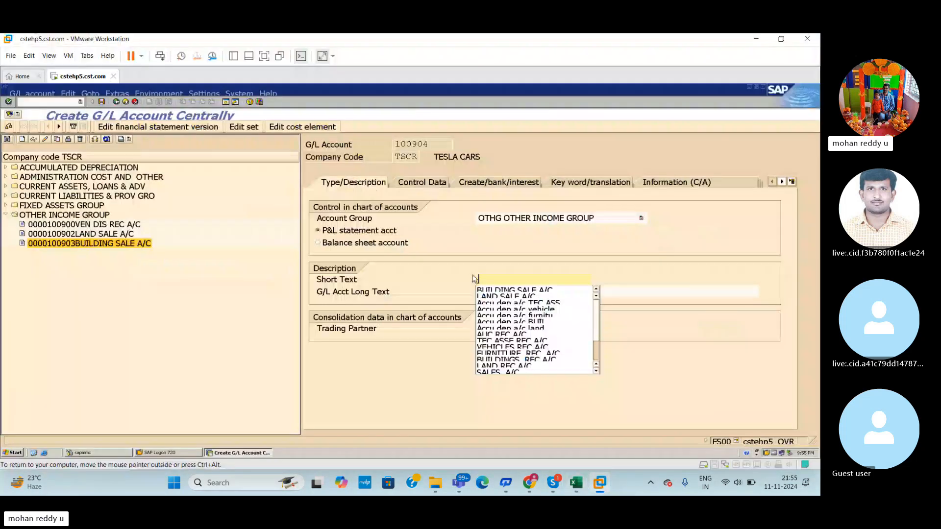
type("FURNI")
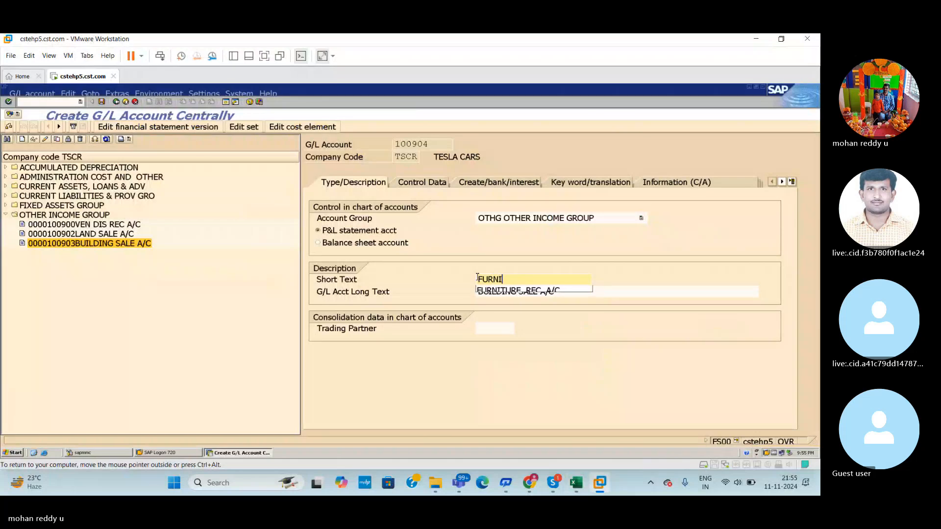
type("TURE SALE A/C")
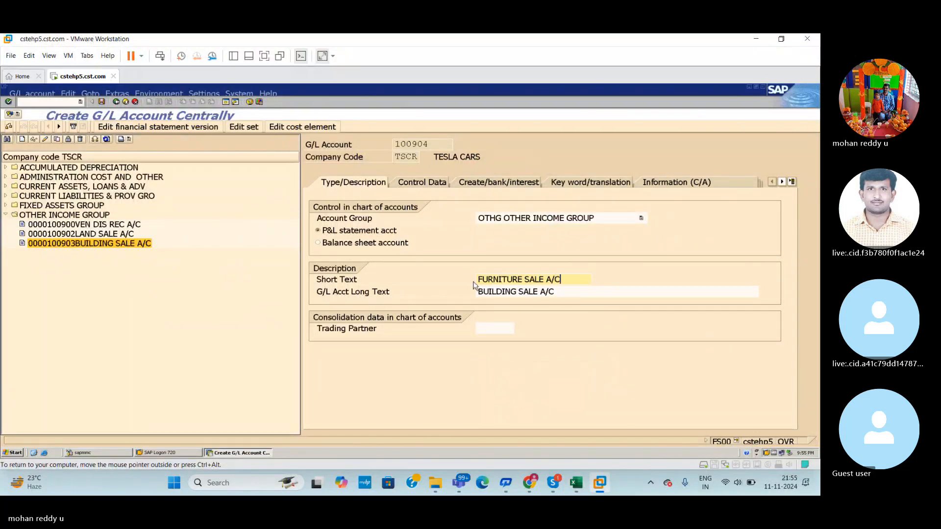
Replace the long text of account 100904 with FURNITURE SALE A/C copied from the short text, and save the account
left_click_drag(575, 282, 421, 272)
key("ctrl+c")
left_click_drag(574, 295, 450, 294)
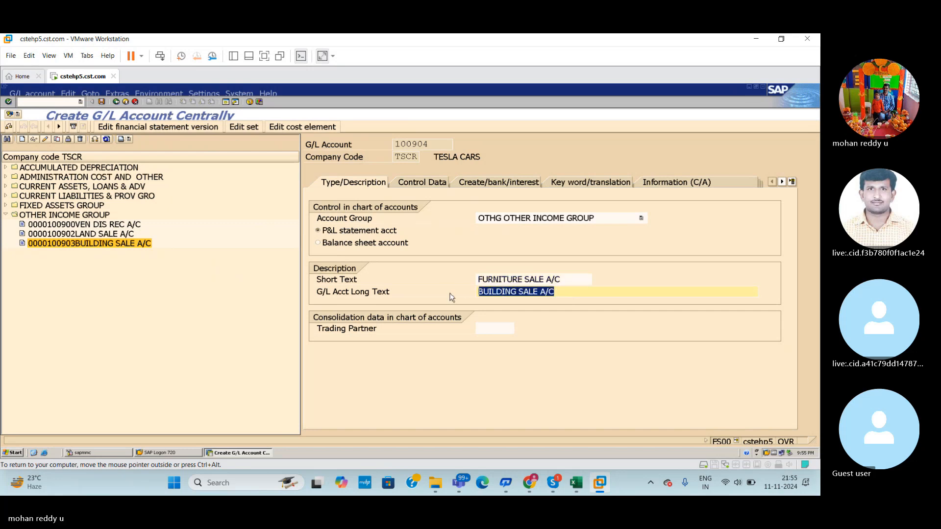
key("ctrl+c")
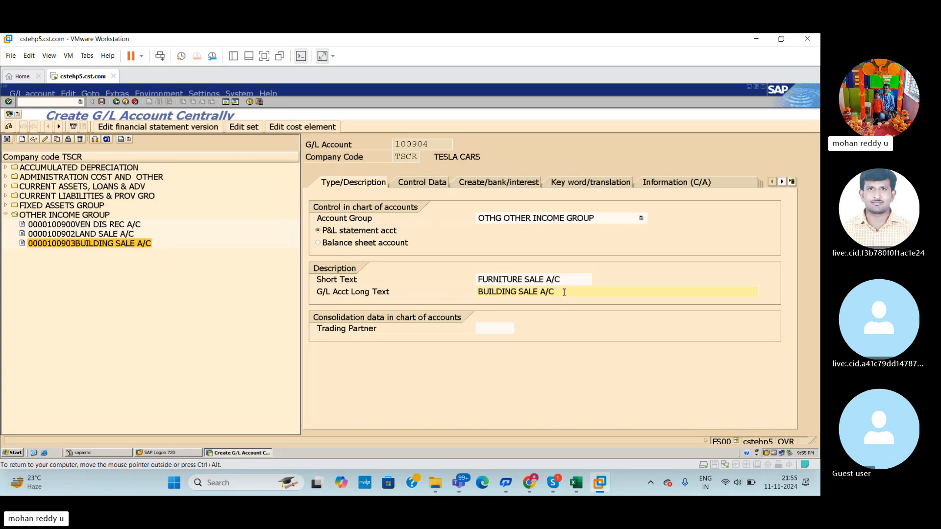
key("BackSpace")
key("BackSpace")
key("BackSpace")
key("BackSpace")
key("BackSpace")
key("BackSpace")
key("BackSpace")
key("BackSpace")
key("BackSpace")
key("BackSpace")
key("BackSpace")
key("BackSpace")
key("BackSpace")
key("BackSpace")
key("BackSpace")
key("BackSpace")
key("BackSpace")
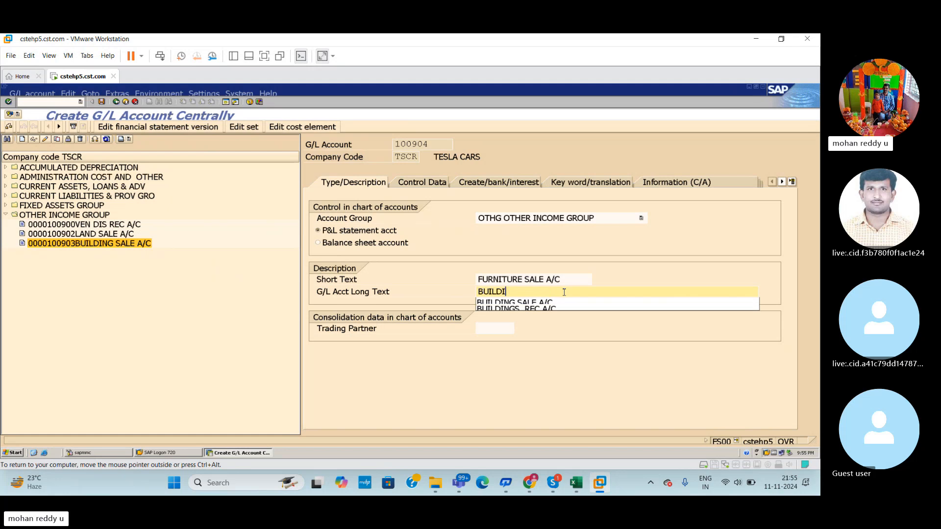
left_click_drag(570, 279, 419, 277)
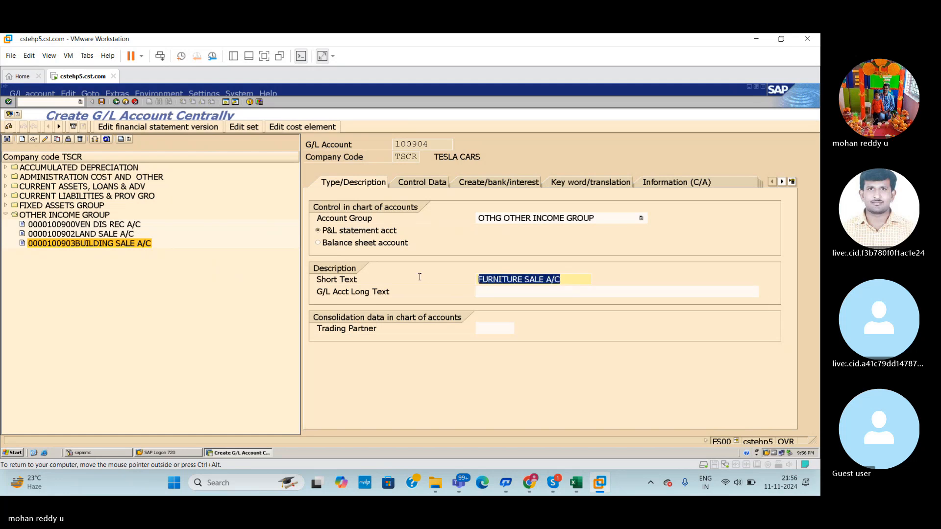
key("ctrl+c")
left_click(516, 292)
key("ctrl+v")
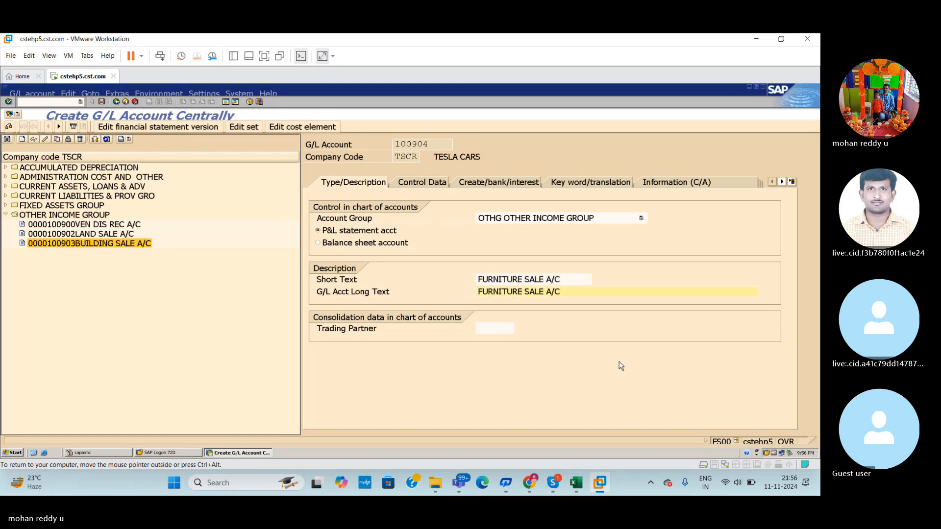
key("ctrl+s")
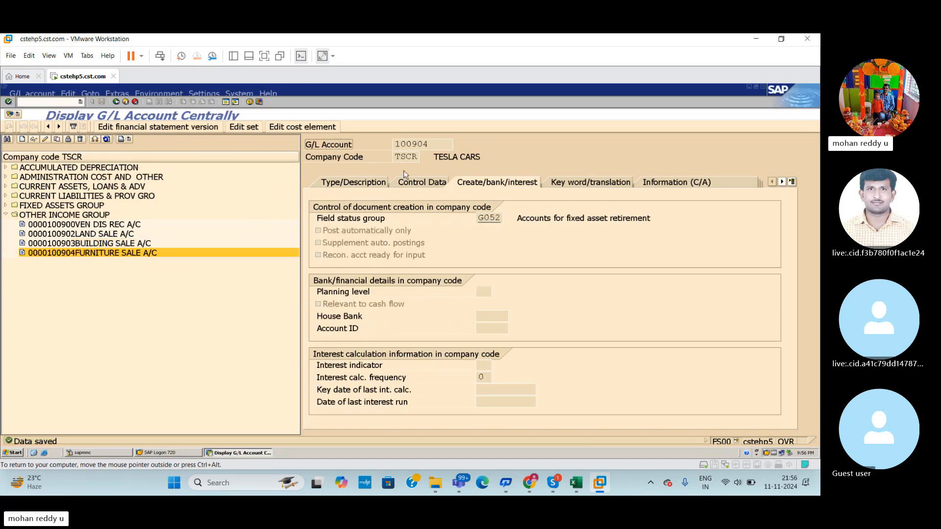
Create account 100905 by copying the furniture sale account 100904 within company code TSCR
left_click(57, 140)
left_click(188, 232)
key("BackSpace")
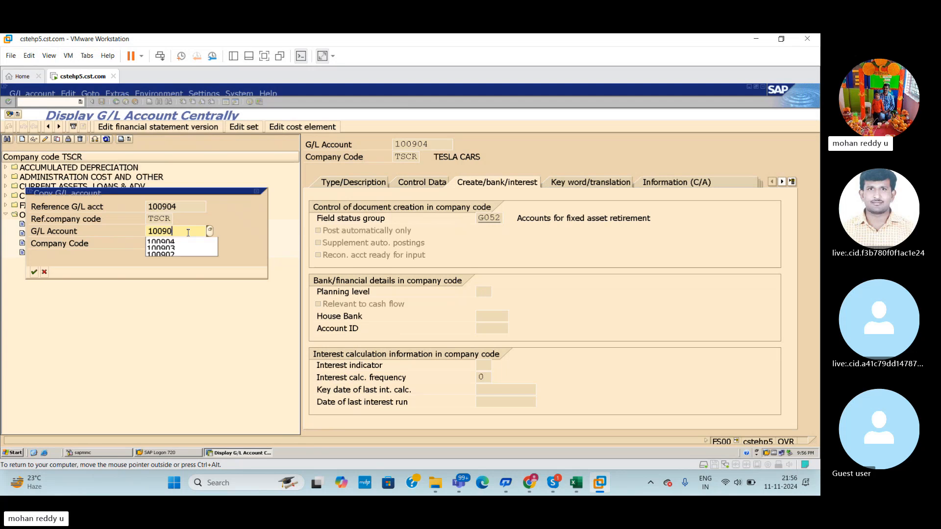
type("5")
key("Return")
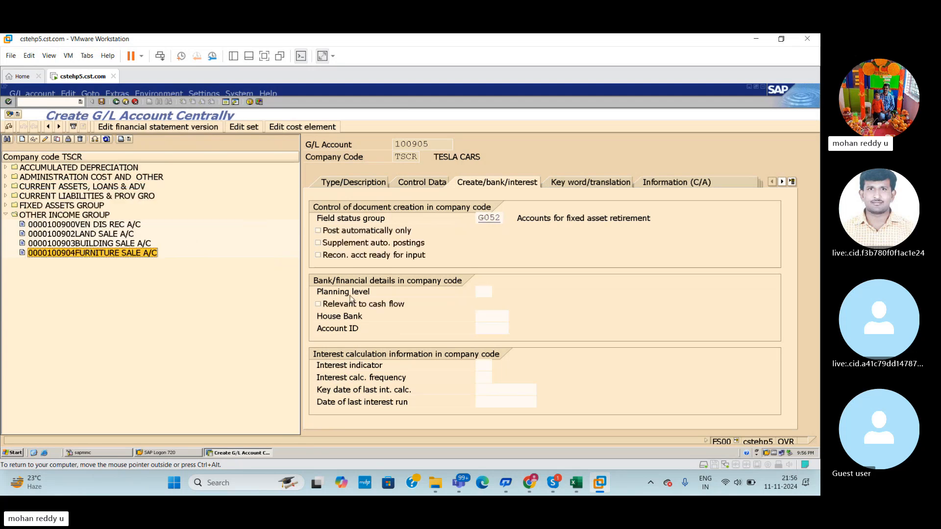
Check the vehicles sale row in the Excel process sheet and set the short text of account 100905 in SAP to VEHICLE SALE A/C
left_click(577, 483)
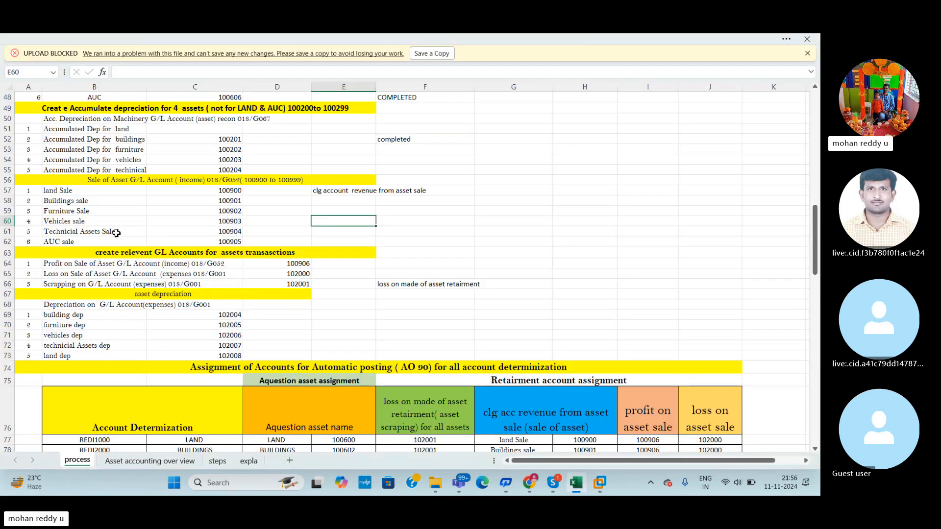
key("alt+Tab")
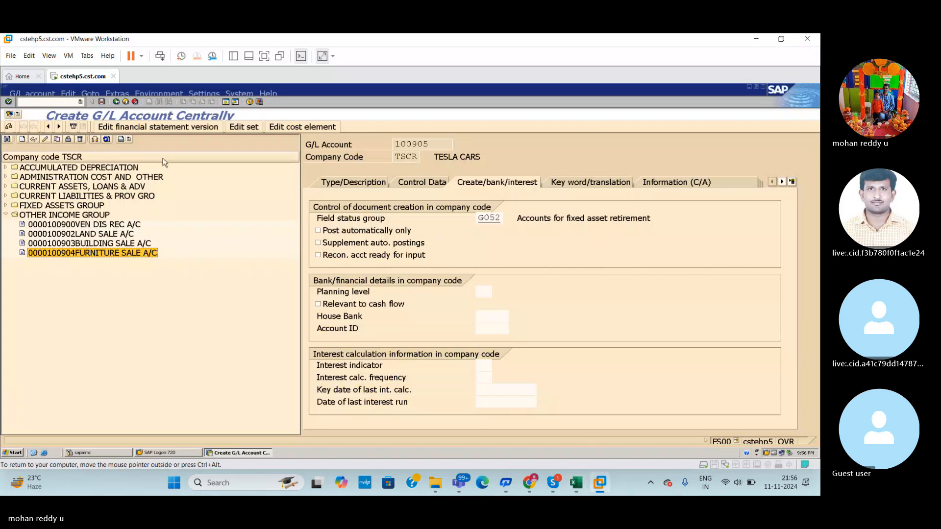
left_click(336, 184)
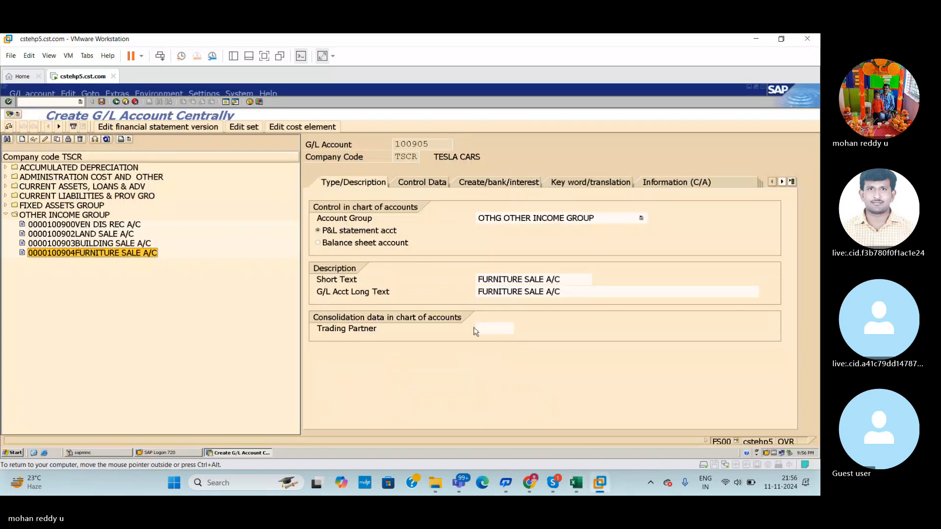
left_click_drag(563, 278, 425, 283)
type("VE")
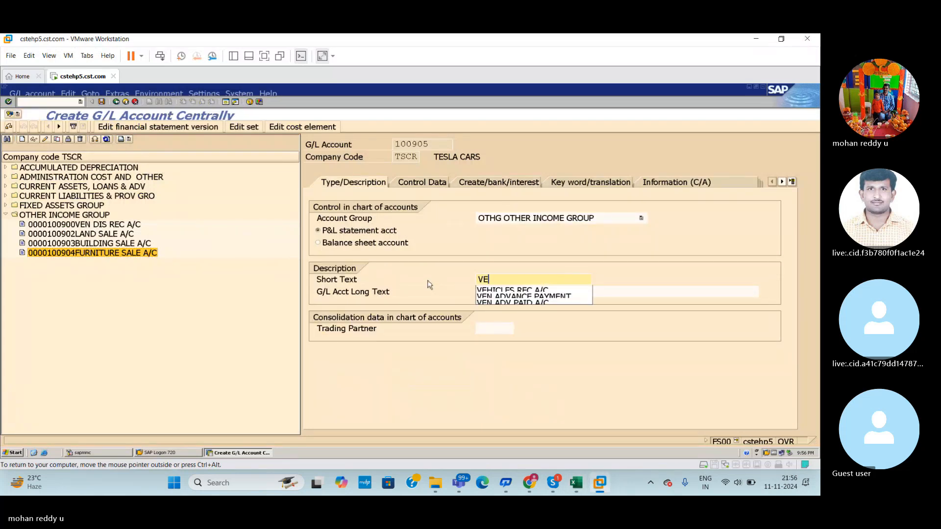
type("HICLE SALE A/C")
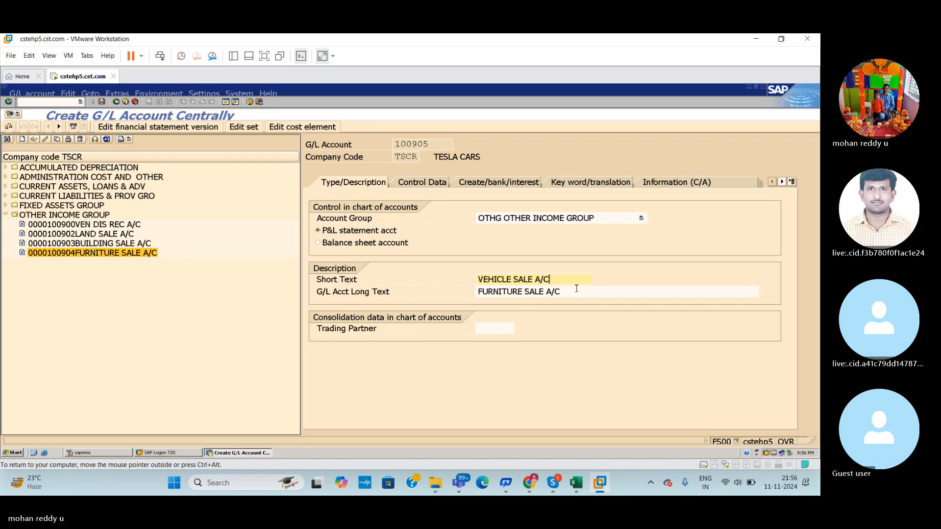
Reuse VEHICLE SALE A/C as the long text of account 100905 and save the account
left_click_drag(572, 279, 431, 282)
key("ctrl+c")
left_click_drag(574, 295, 432, 295)
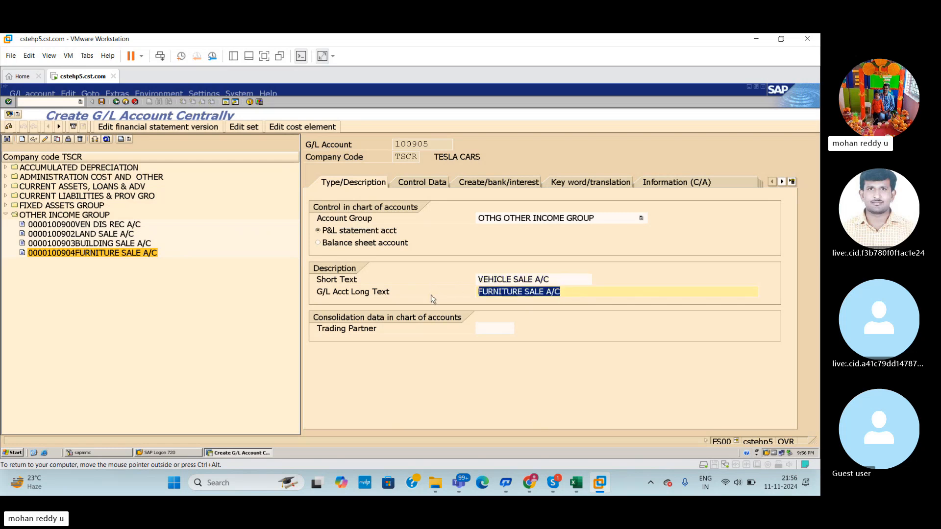
key("ctrl+v")
key("ctrl+s")
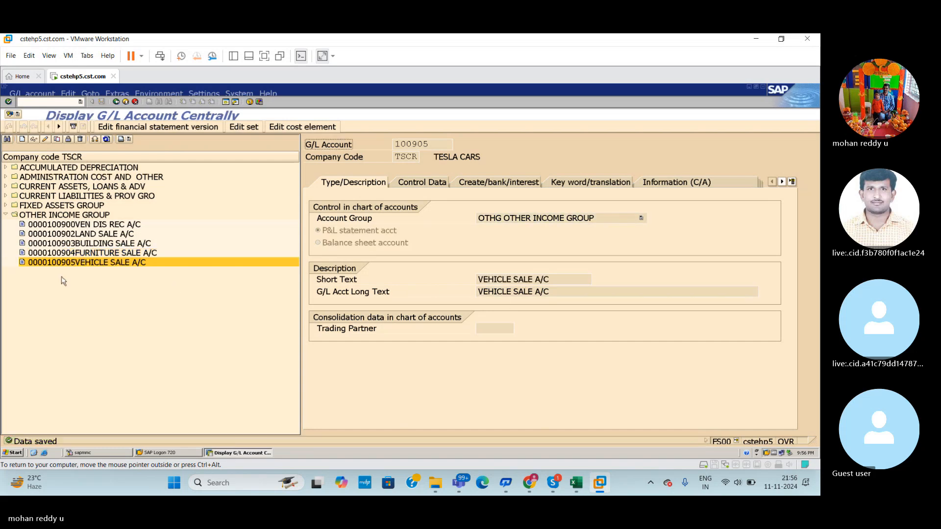
Create account 100906 by copying the vehicle sale account 100905 within company code TSCR
left_click(99, 266)
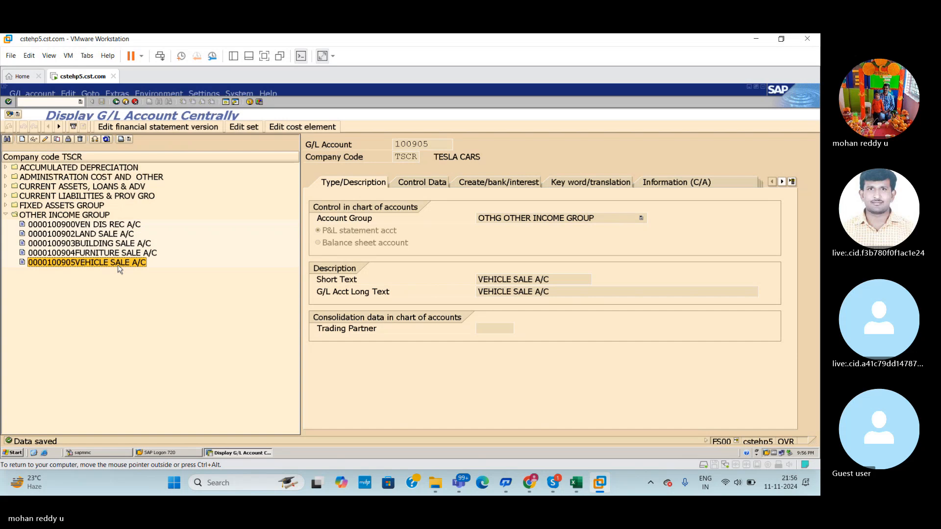
left_click(57, 139)
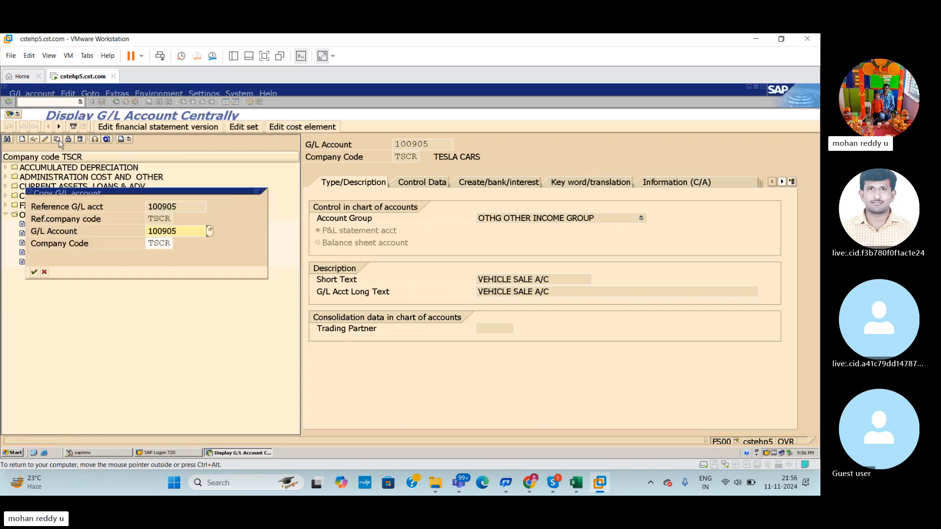
type("100906")
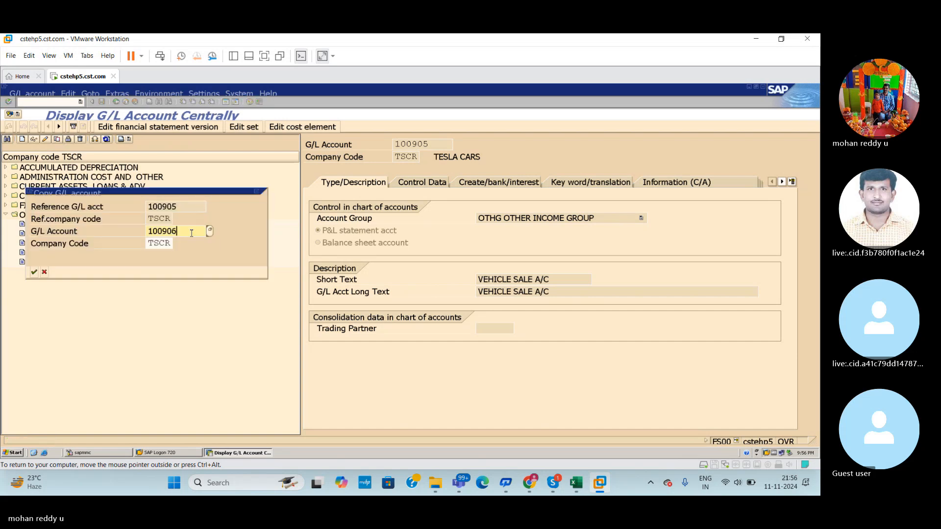
key("Return")
Check the technical assets sale row in the Excel process sheet and set the short text of account 100906 in SAP to TECH ASSETS SALE A/C
left_click_drag(564, 277, 478, 279)
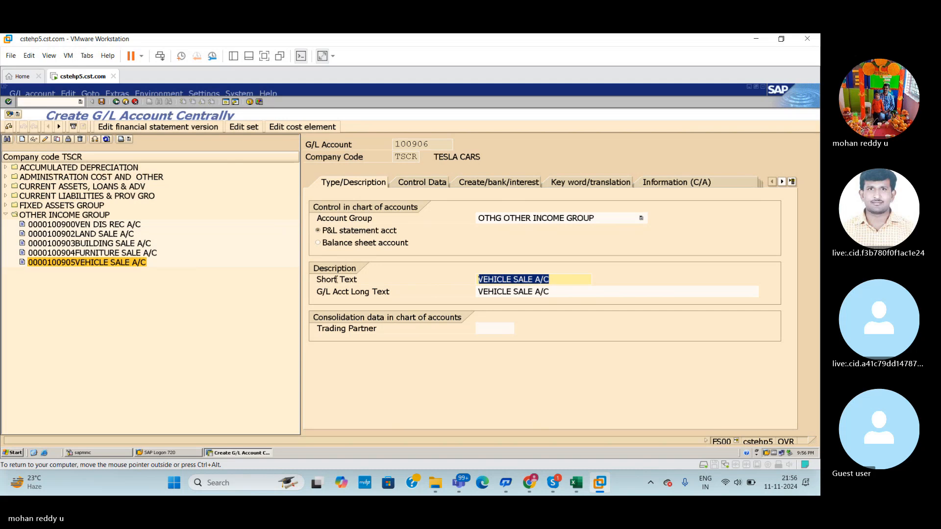
left_click(576, 483)
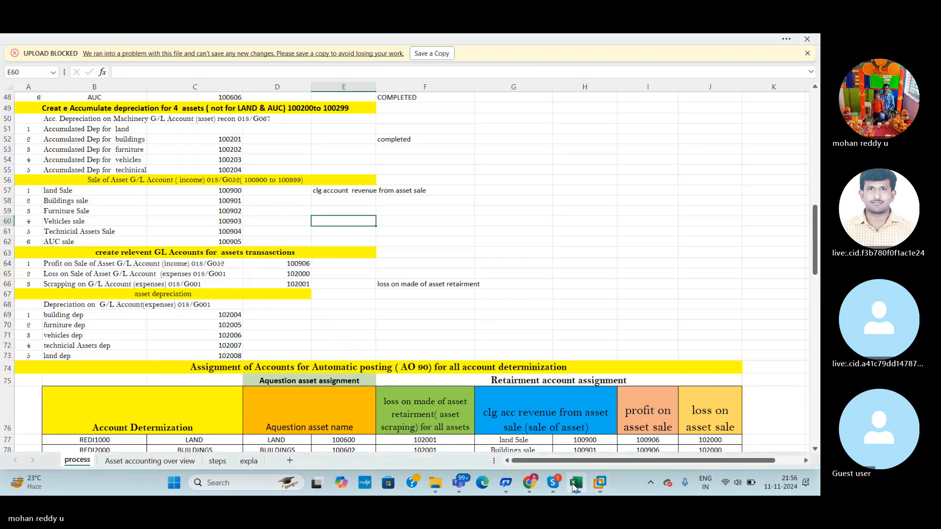
key("alt+Tab")
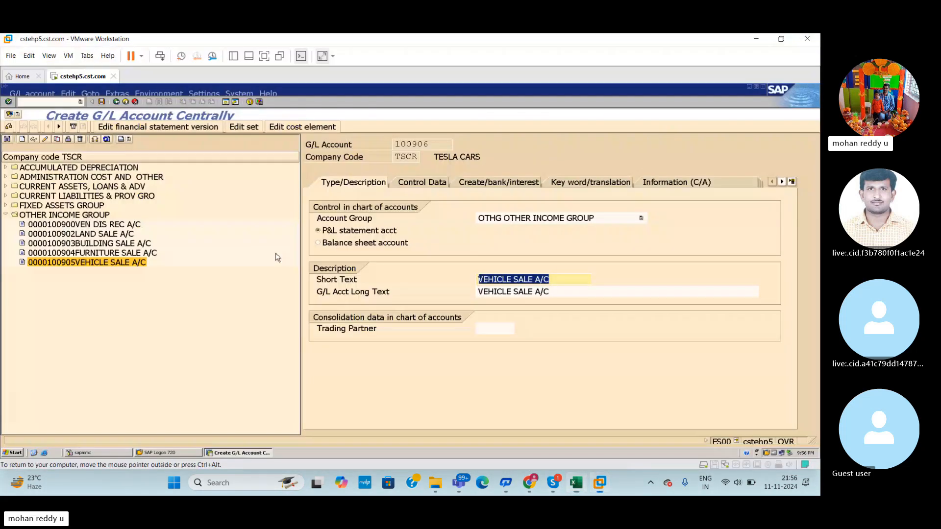
type("TECH")
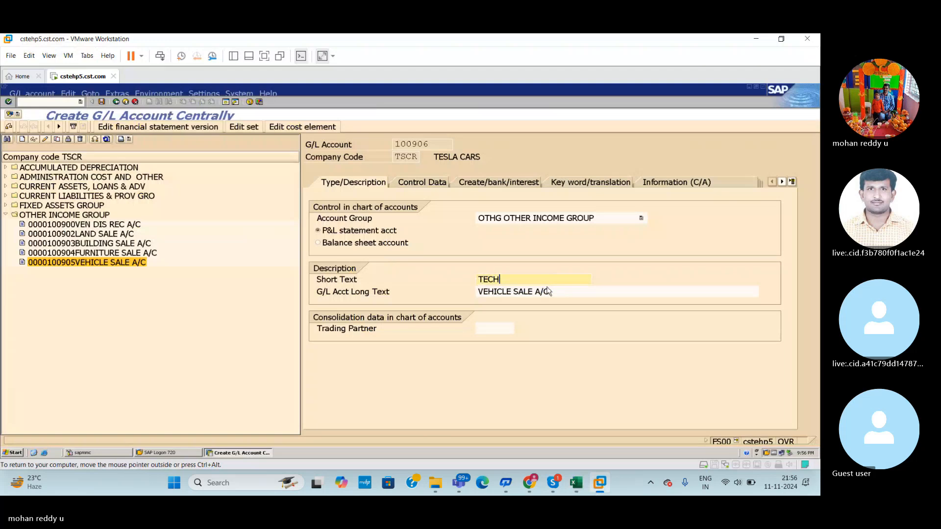
type(" ASSETS SALE A/C")
Replace the long text of account 100906 with TECH ASSETS SALE A/C copied from the short text, and save the account
left_click_drag(569, 281, 410, 288)
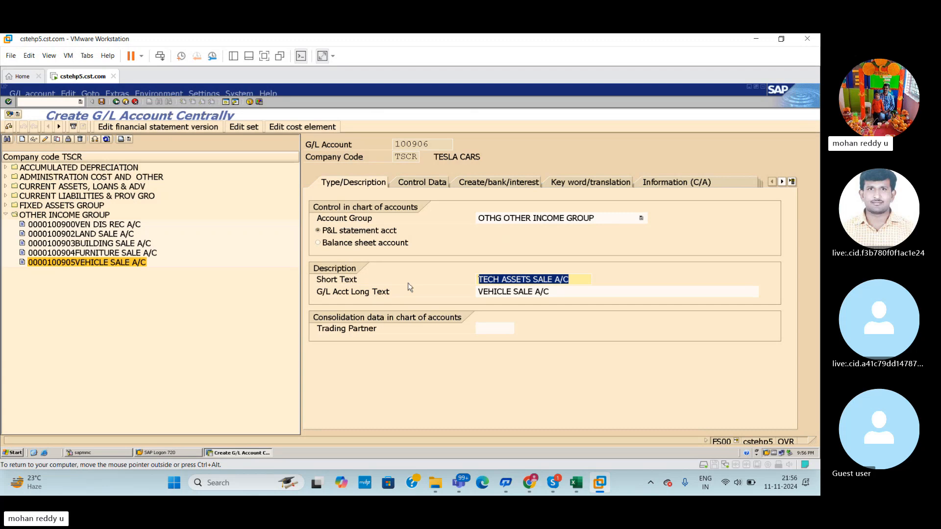
key("ctrl+c")
left_click_drag(555, 295, 407, 295)
key("ctrl+v")
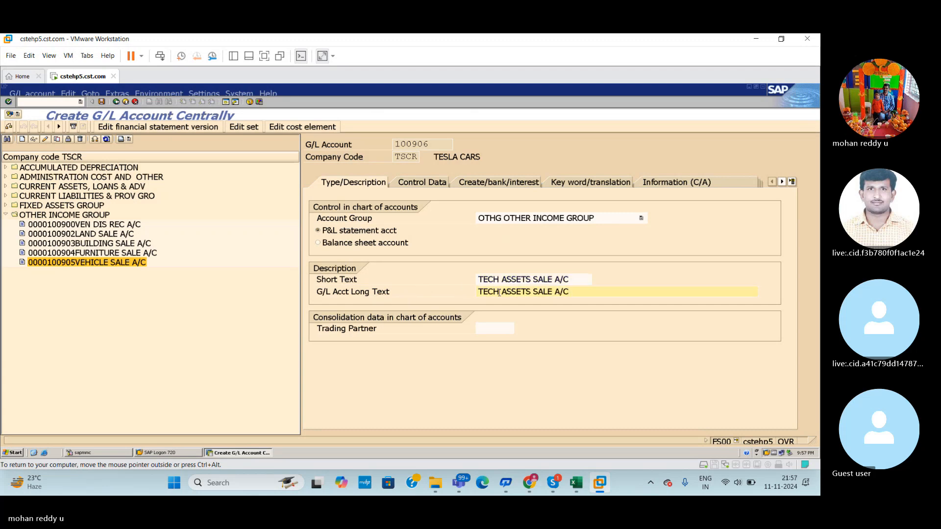
key("ctrl+s")
Check the AUC sale row in the Excel process sheet and create account 100907 in SAP by copying account 100906 within company code TSCR
key("alt+Tab")
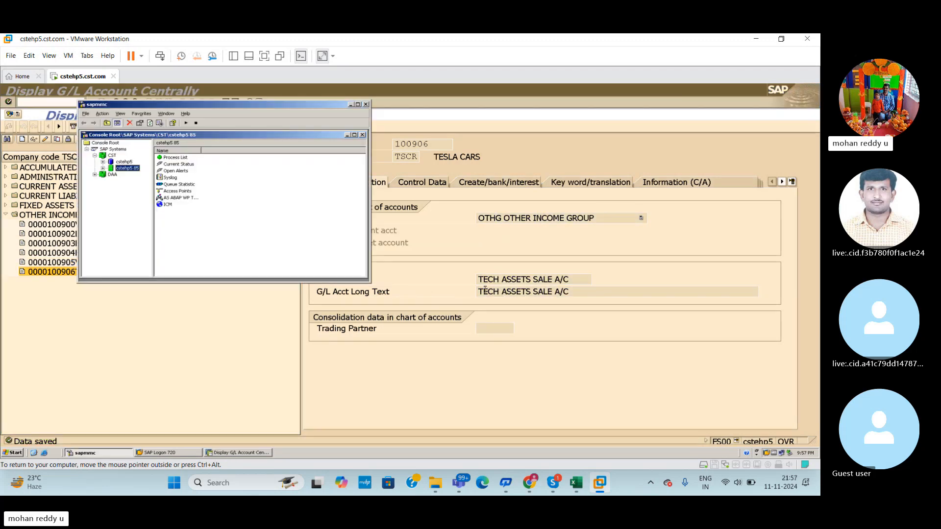
left_click(576, 483)
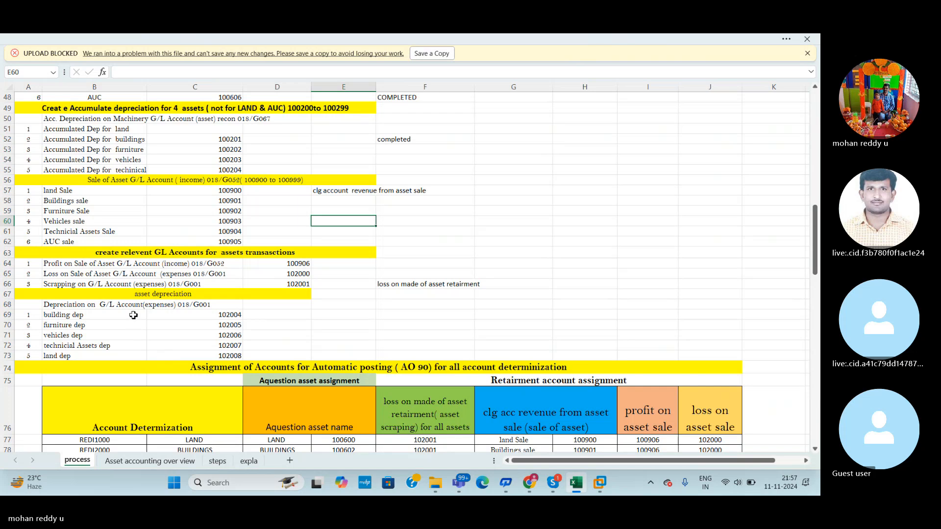
key("alt+Tab")
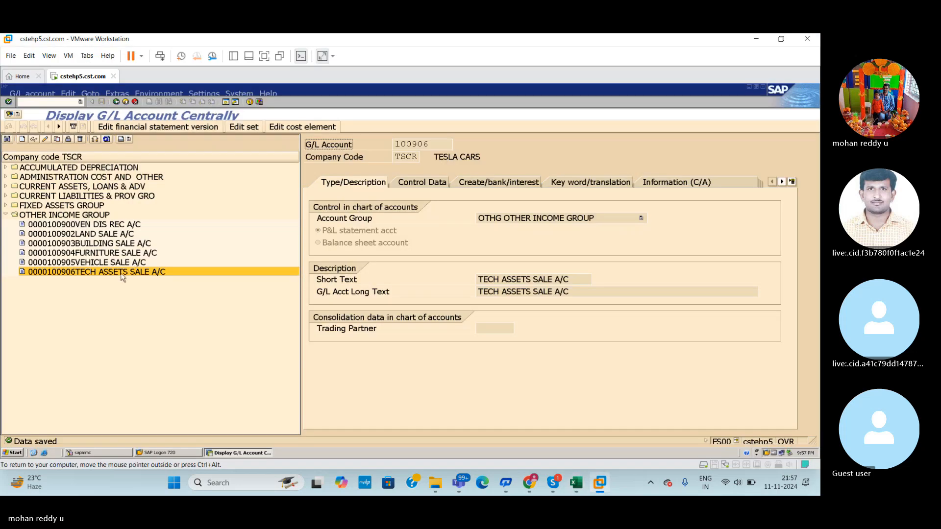
left_click(45, 139)
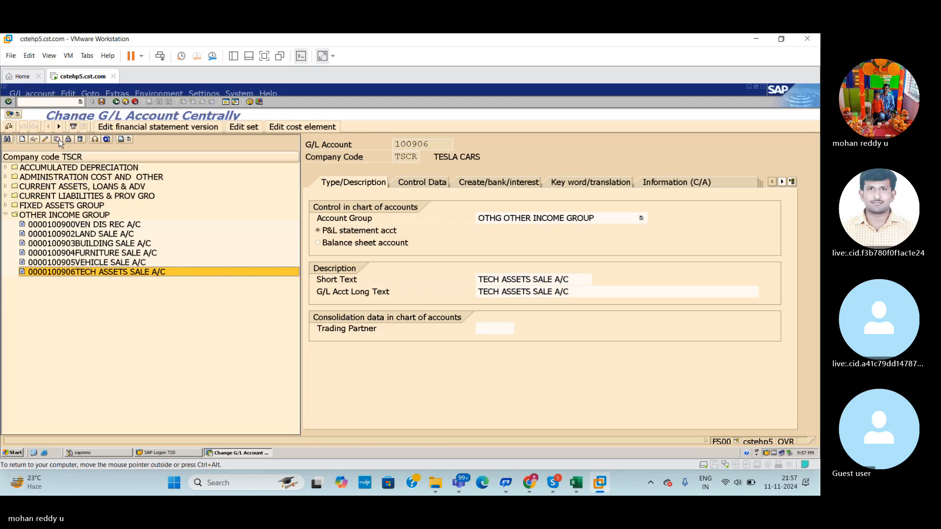
left_click(57, 139)
left_click(191, 232)
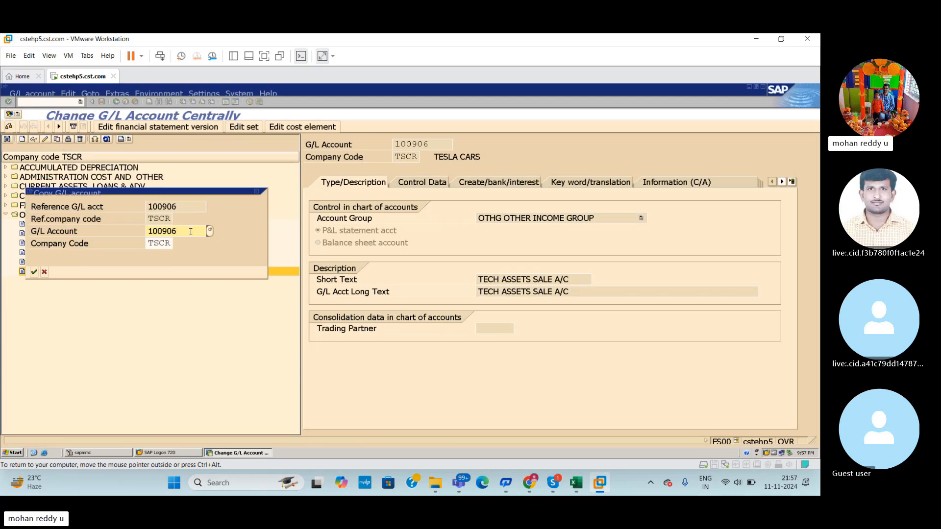
key("BackSpace")
type("7")
key("Return")
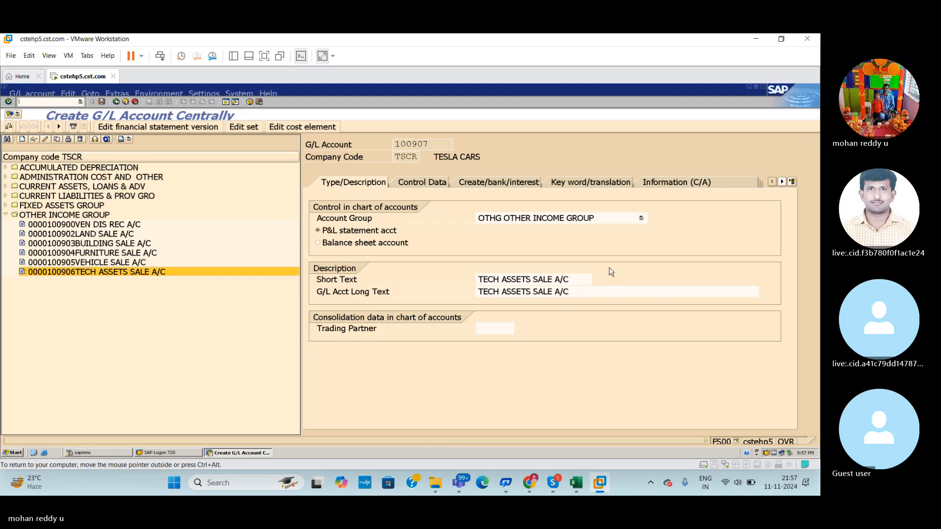
Select the whole short text of the new account 100907 for replacement
left_click(564, 280)
left_click_drag(565, 280, 438, 280)
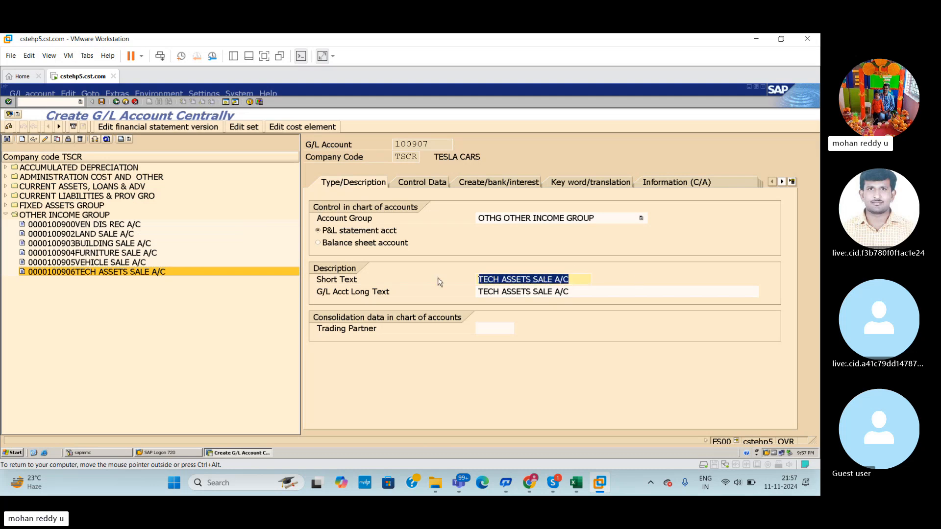
Replace the Short Text of new G/L account 100907 with "AUC SALE A/C", checking the asset name in the Excel process sheet
key("BackSpace")
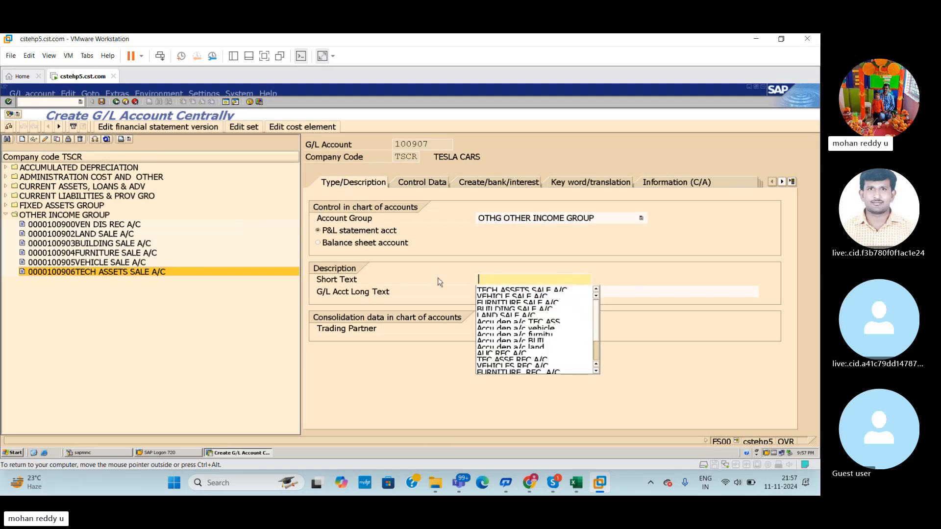
left_click(576, 484)
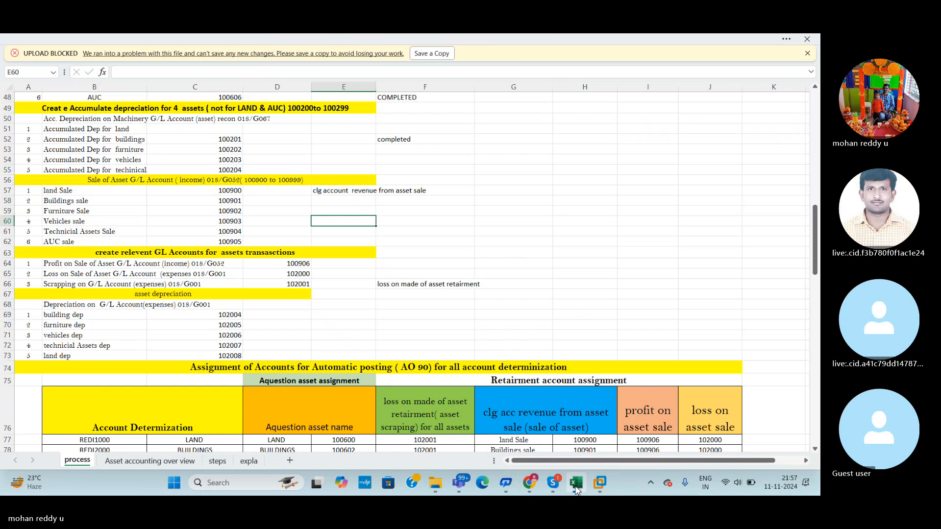
key("alt+Tab")
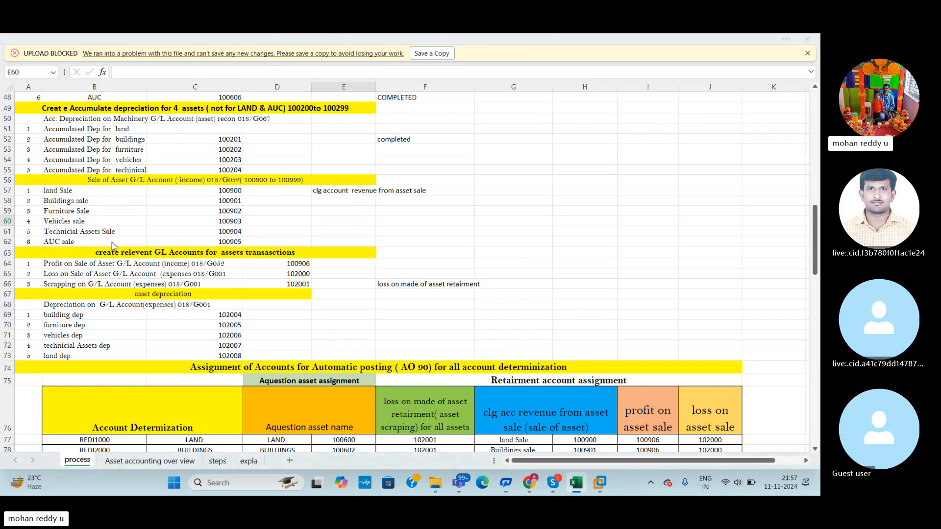
left_click(510, 283)
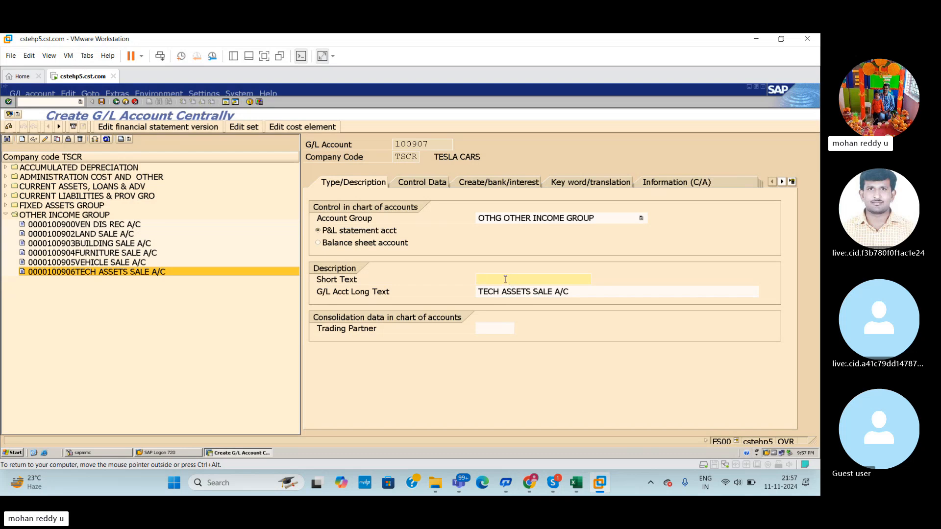
key("ctrl+alt")
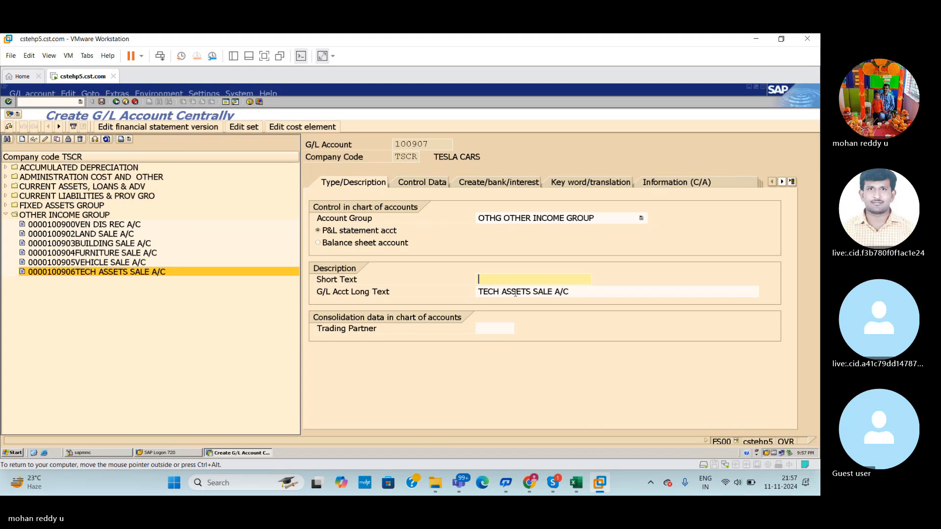
type("AUC ")
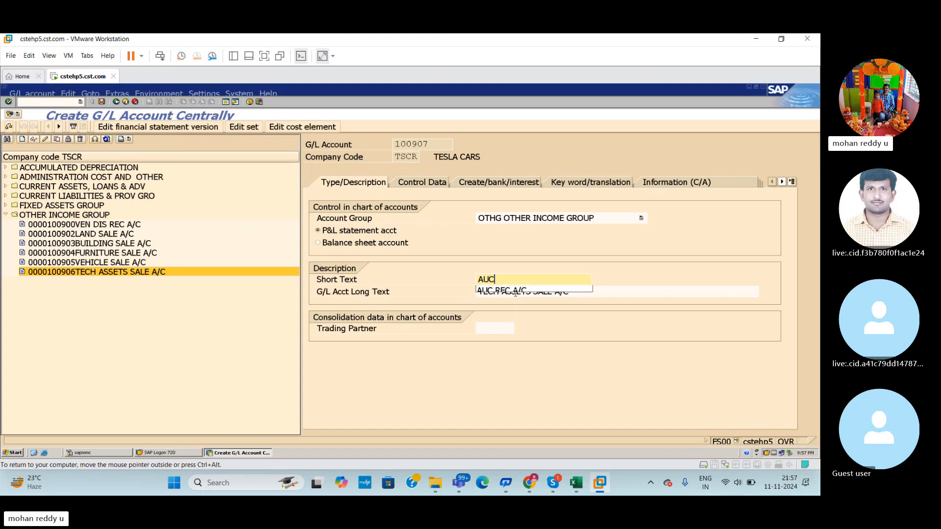
type("SALE")
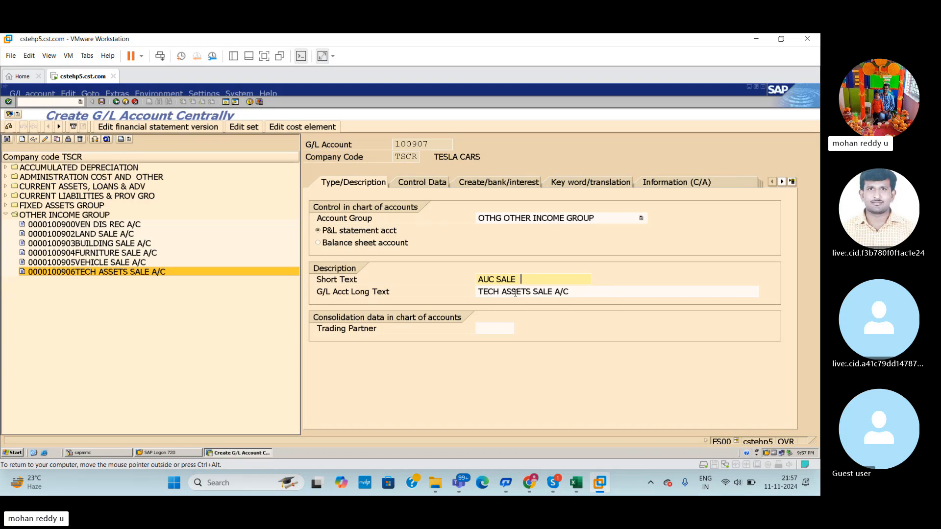
type("  A/C")
Copy the Short Text "AUC SALE A/C" into G/L Acct Long Text and save account 100907
left_click_drag(543, 279, 405, 282)
key("ctrl+c")
left_click_drag(575, 294, 414, 293)
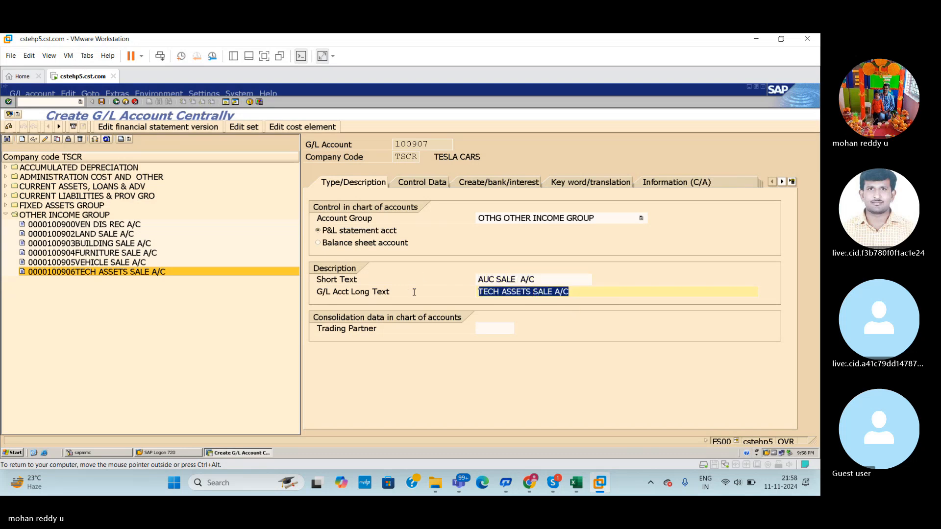
key("ctrl+v")
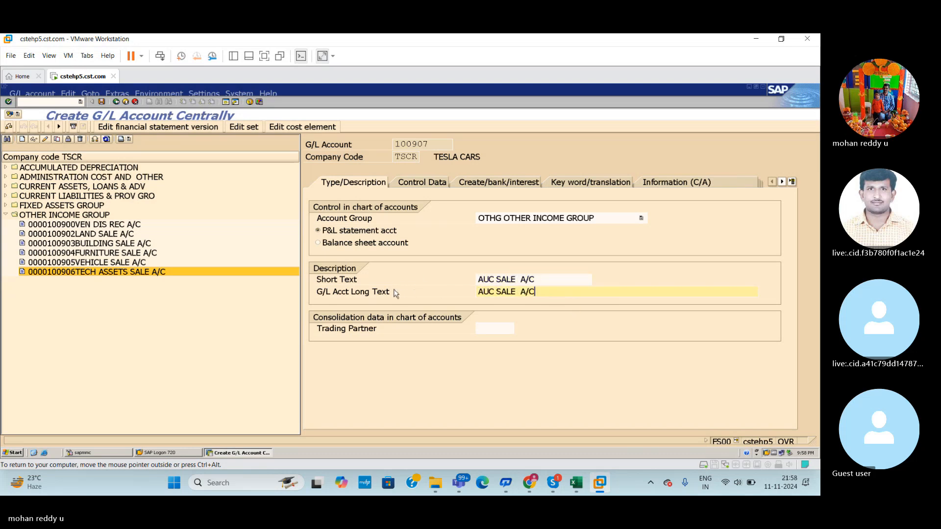
key("ctrl+s")
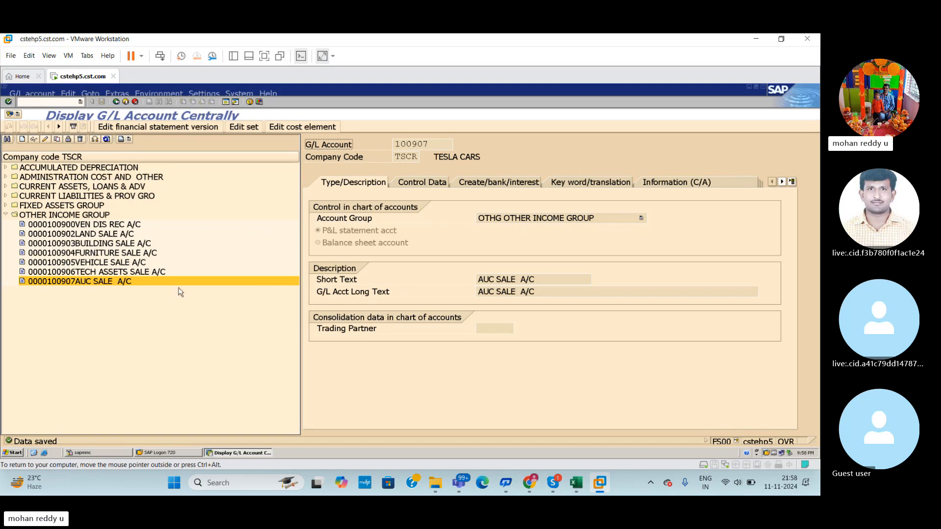
Collapse OTHER INCOME GROUP, switch to Excel and mark the asset sale accounts as "completed" in cell F60 of the process sheet
left_click(5, 215)
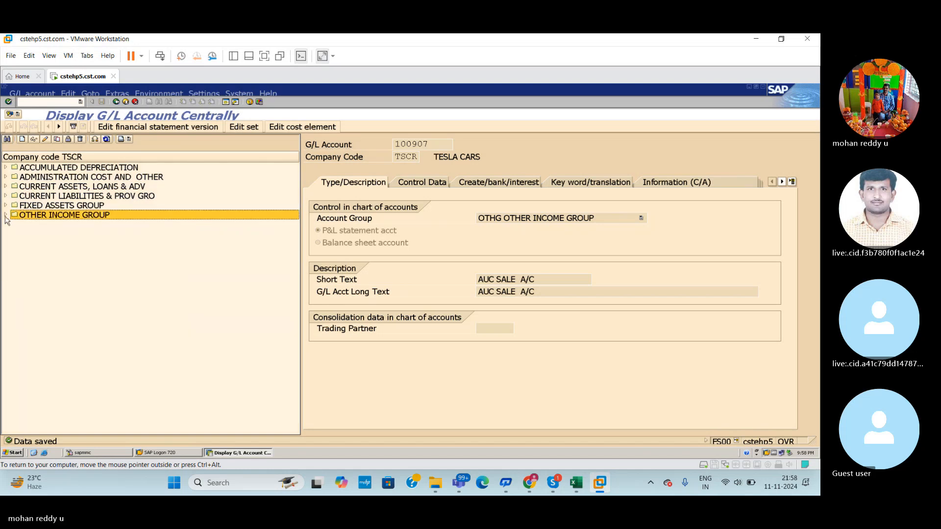
left_click(576, 483)
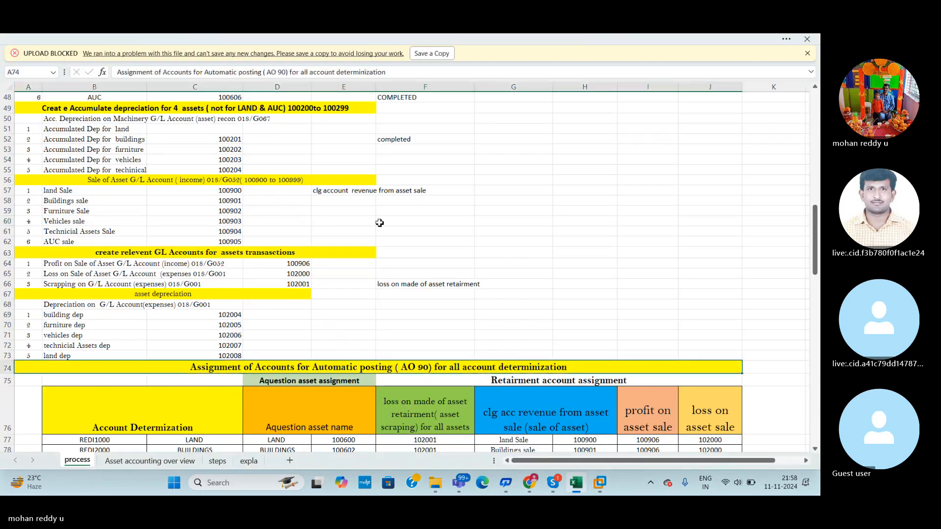
left_click(404, 224)
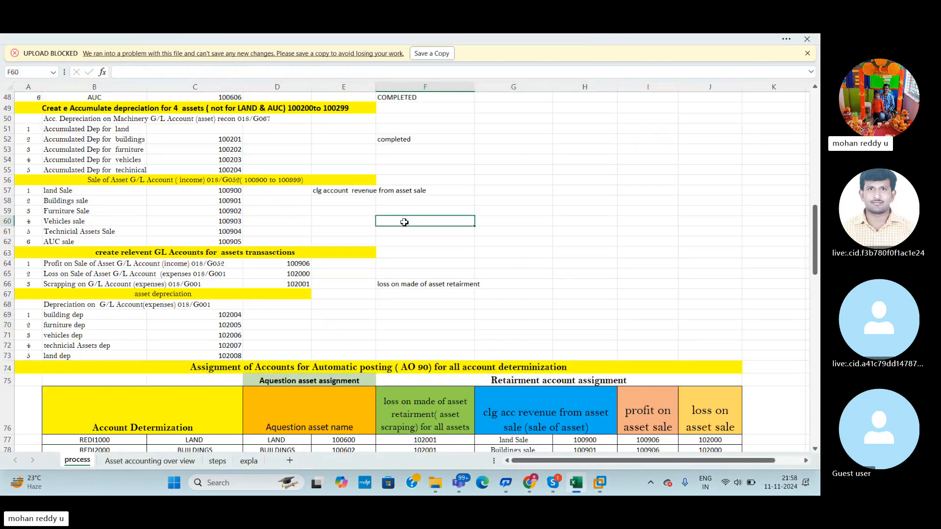
type("compl")
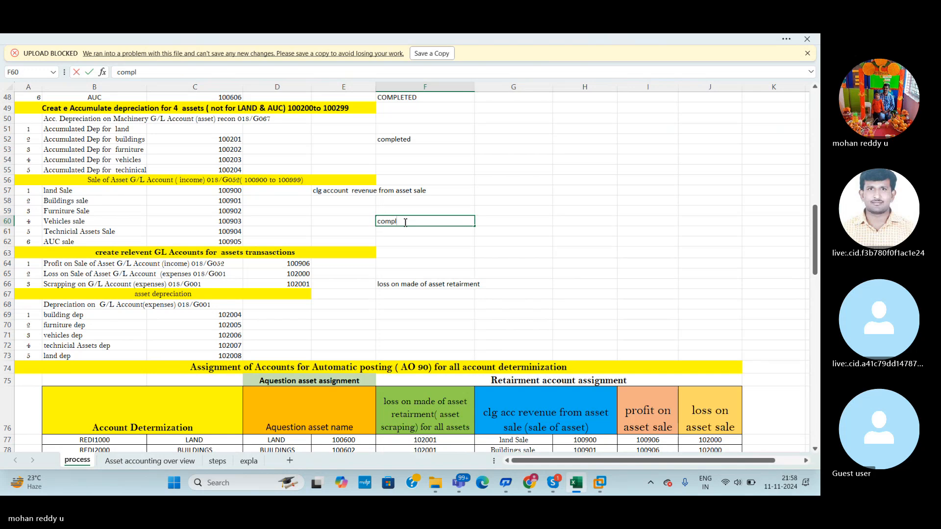
type("eted")
left_click(481, 283)
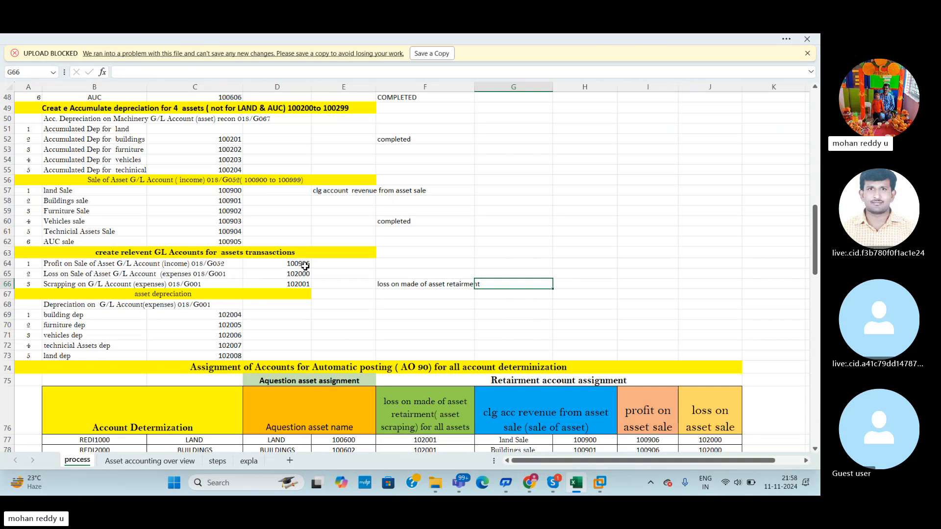
Examine the Asset Sale posting entries on the Asset accounting over view sheet and return to the process sheet
left_click(121, 461)
left_click(391, 304)
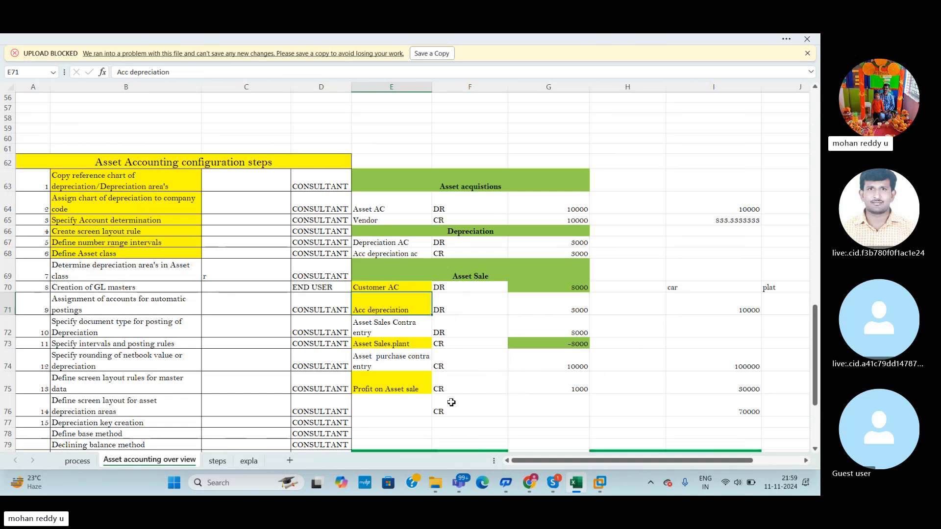
left_click(607, 483)
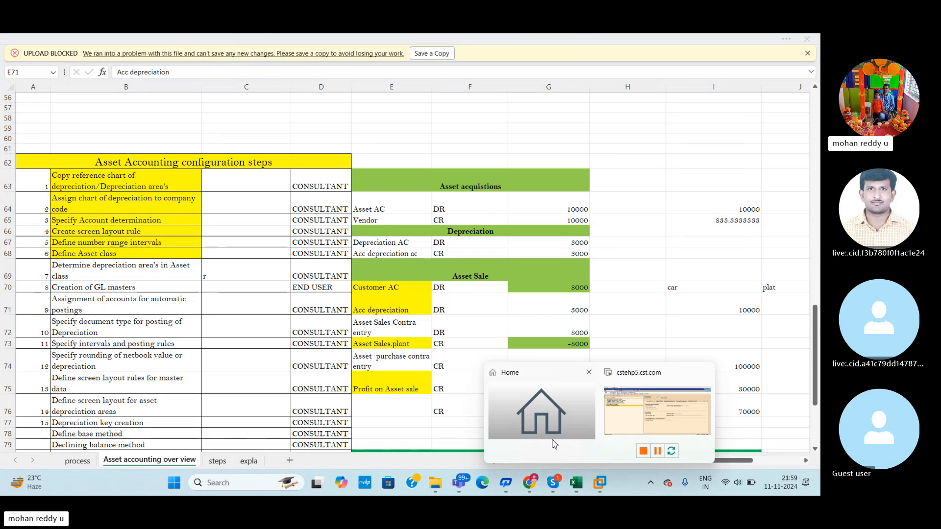
left_click(576, 486)
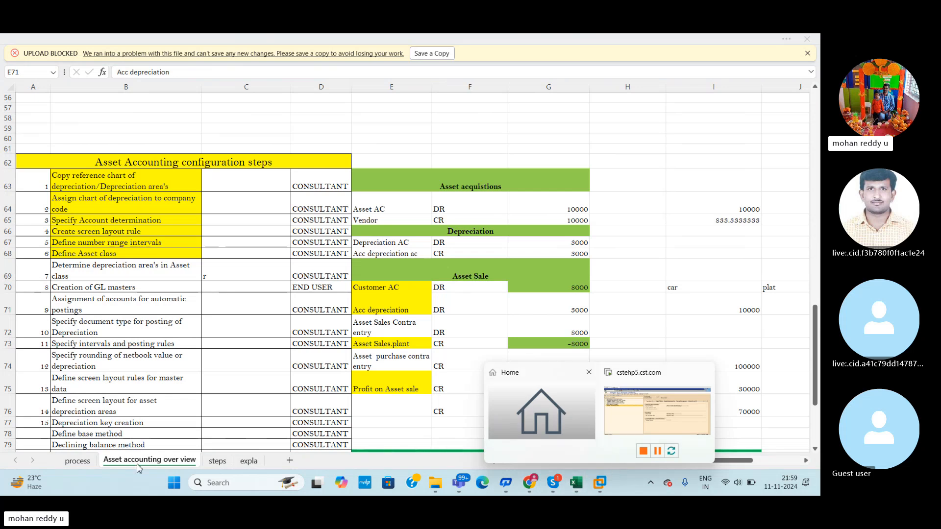
left_click(78, 461)
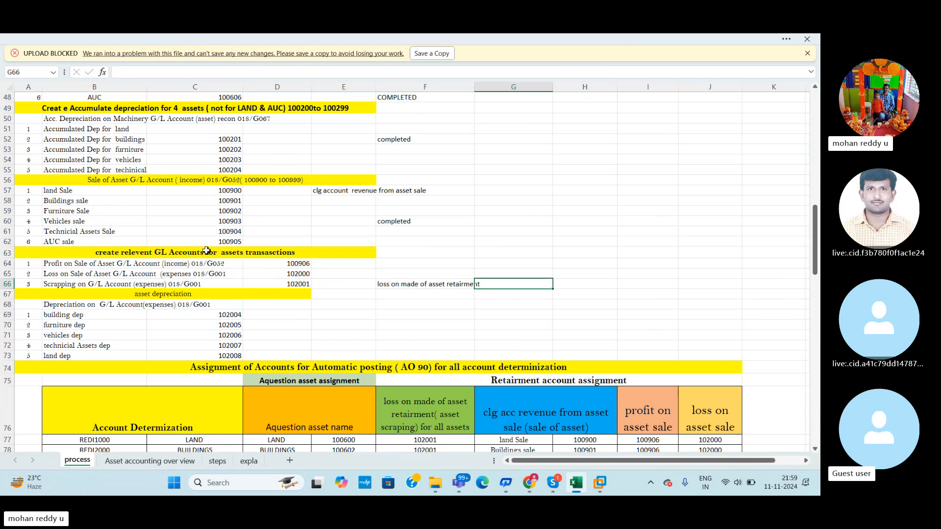
left_click(281, 273)
Switch to SAP, expand OTHER INCOME GROUP and select account 100907 AUC SALE A/C
key("alt+Tab")
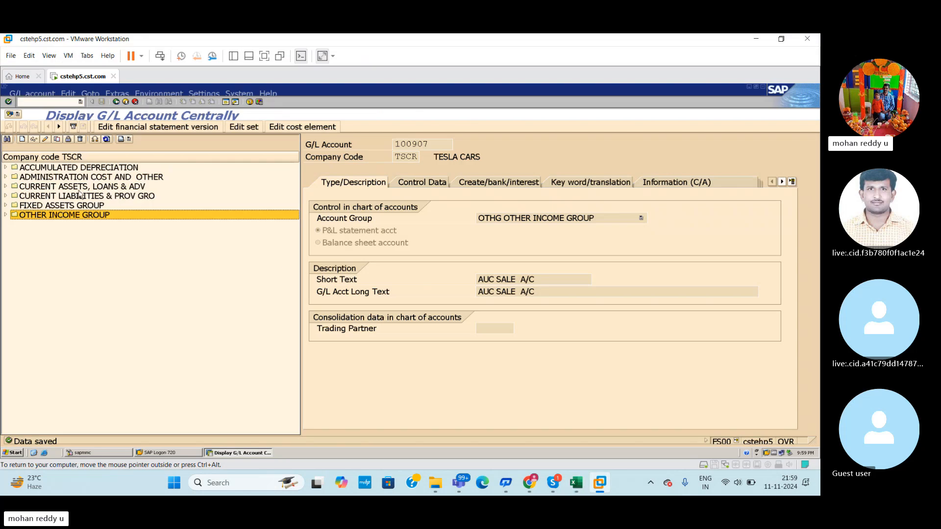
left_click(6, 215)
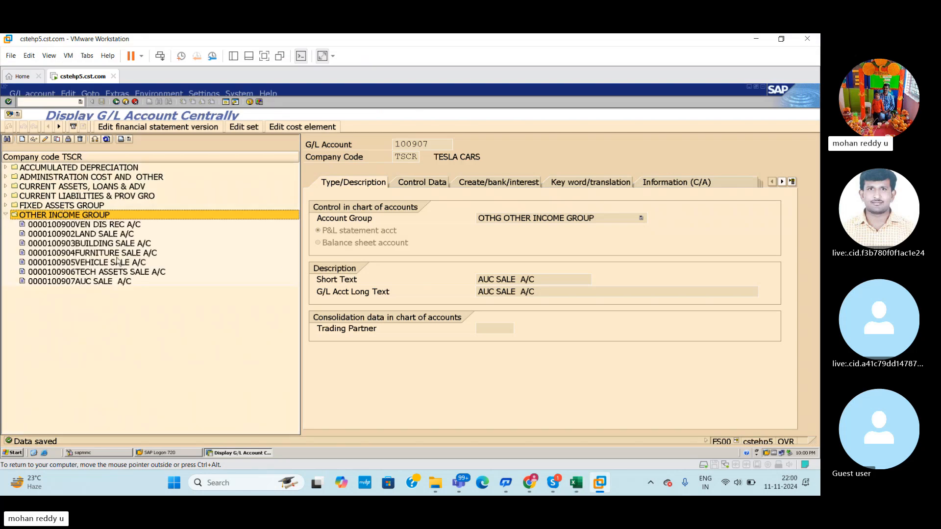
left_click(65, 283)
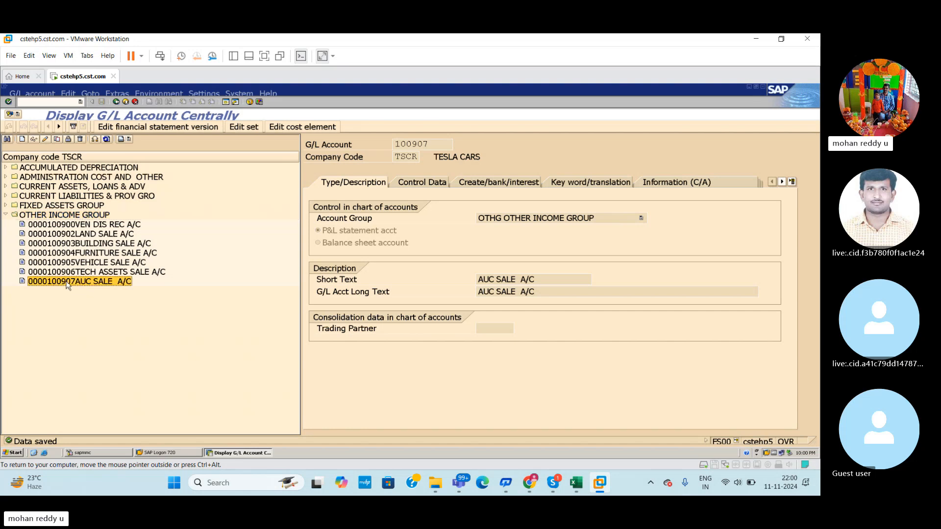
left_click(56, 140)
left_click(194, 233)
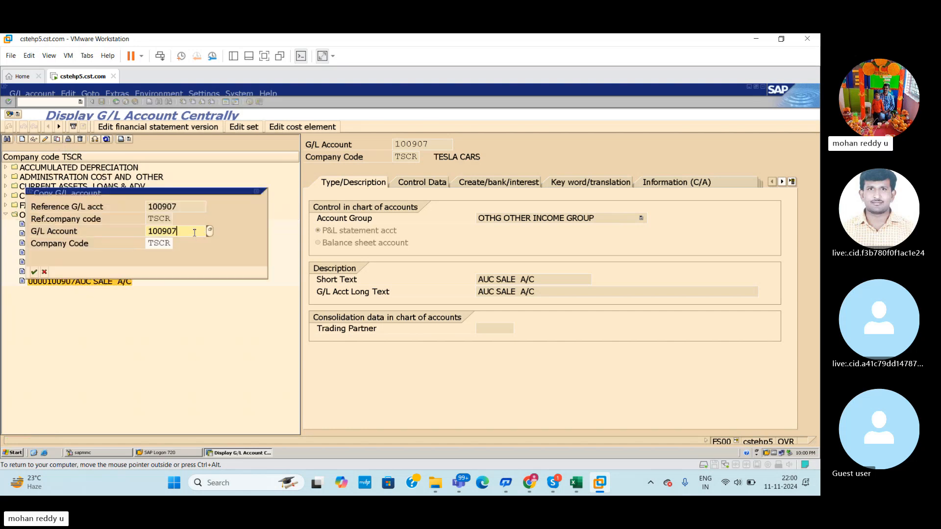
left_click_drag(219, 191, 260, 322)
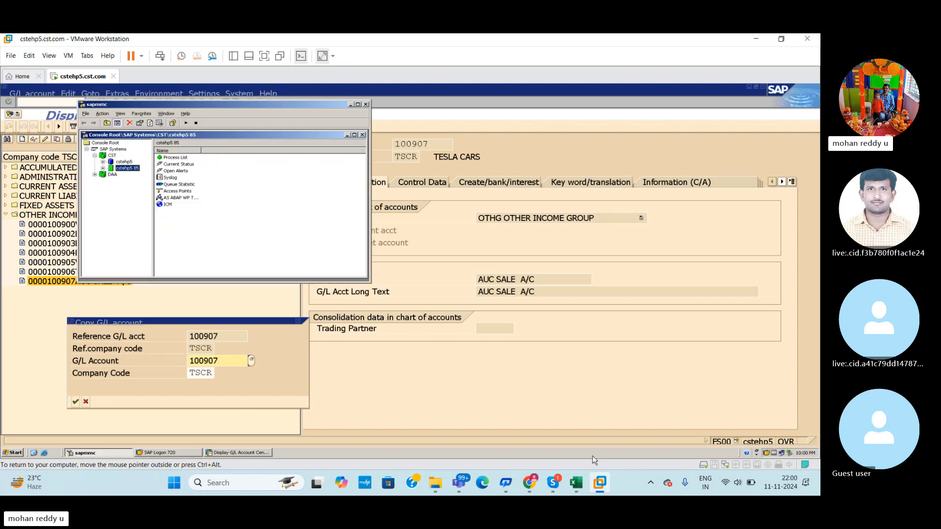
left_click(576, 483)
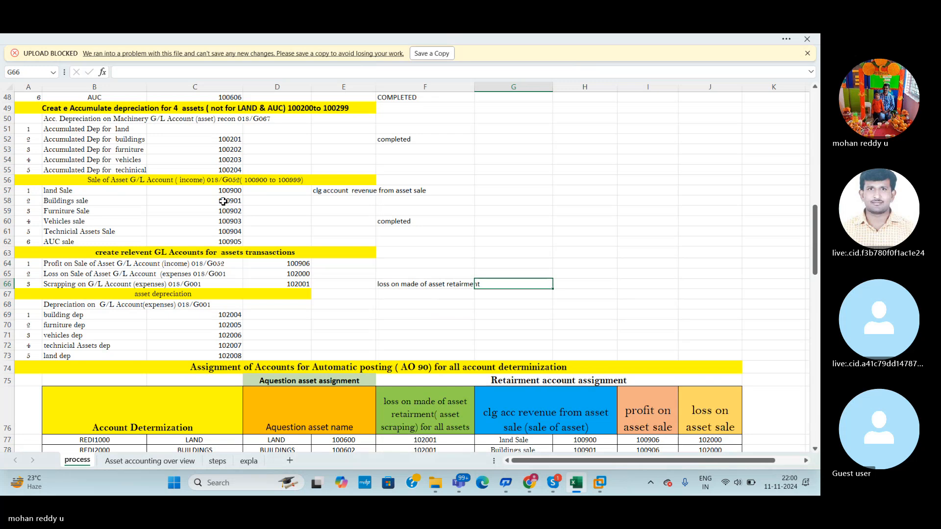
key("alt+Tab")
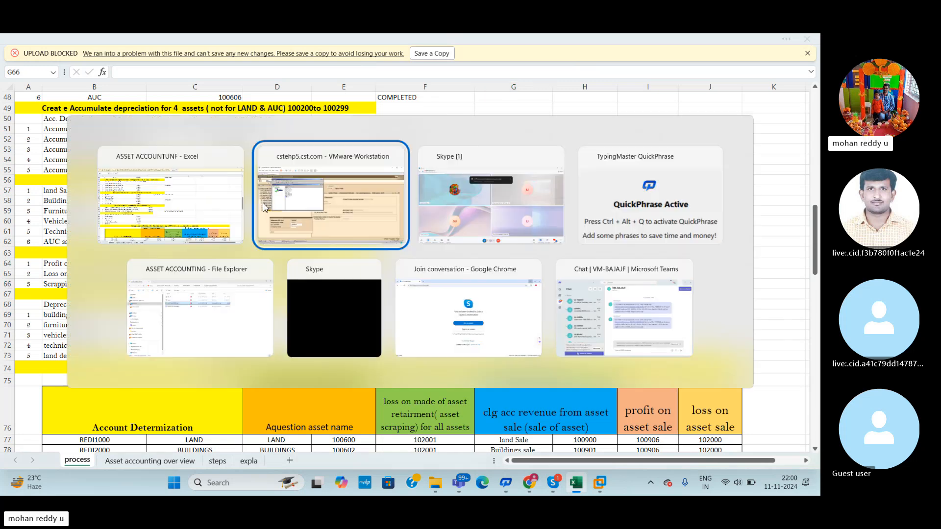
left_click(351, 105)
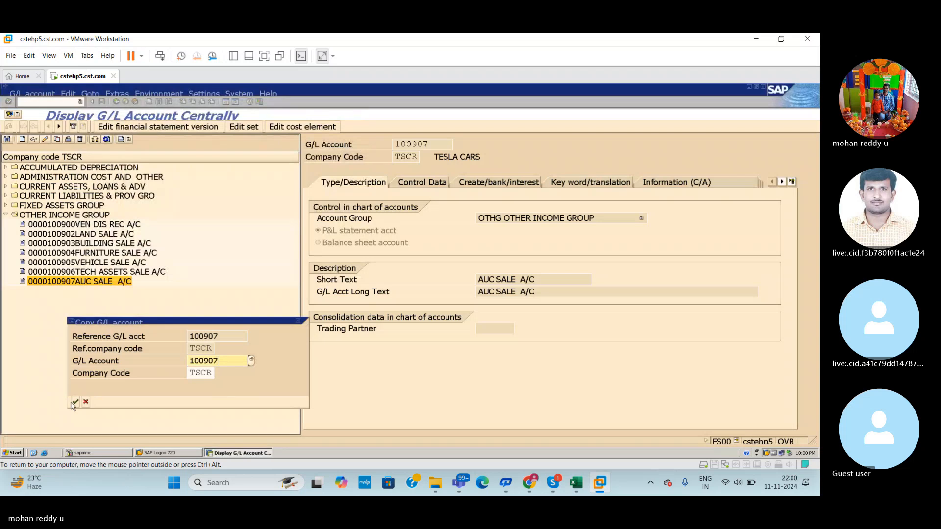
left_click(298, 321)
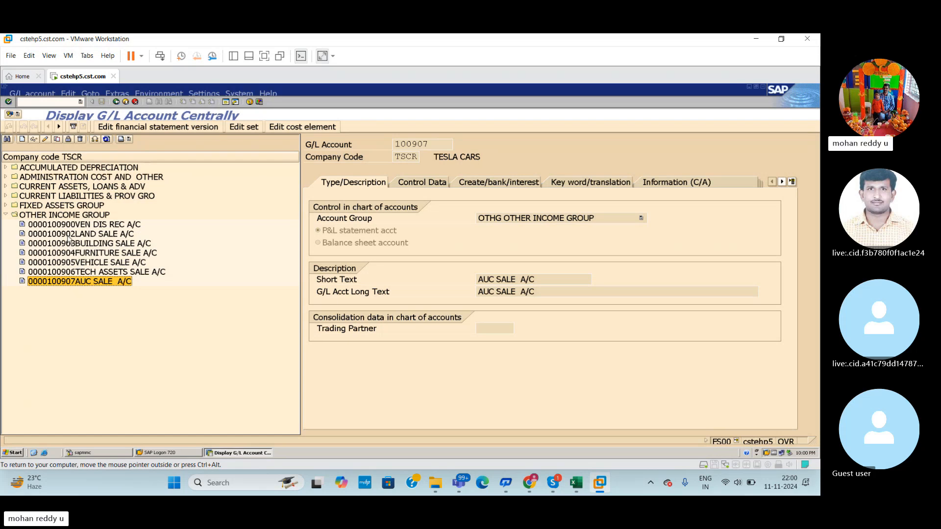
Switch to Excel and change the Profit on Sale of Asset G/L account number in D64 to 100901
left_click(577, 484)
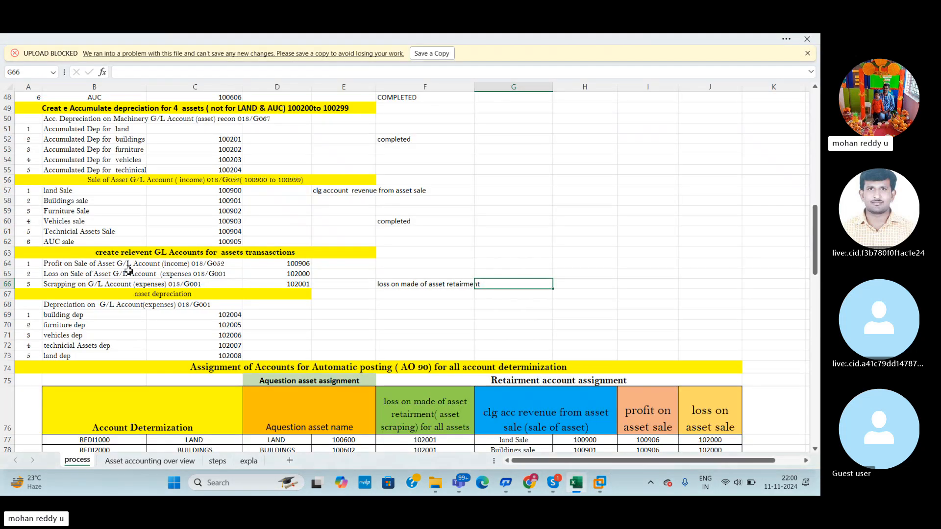
left_click(308, 264)
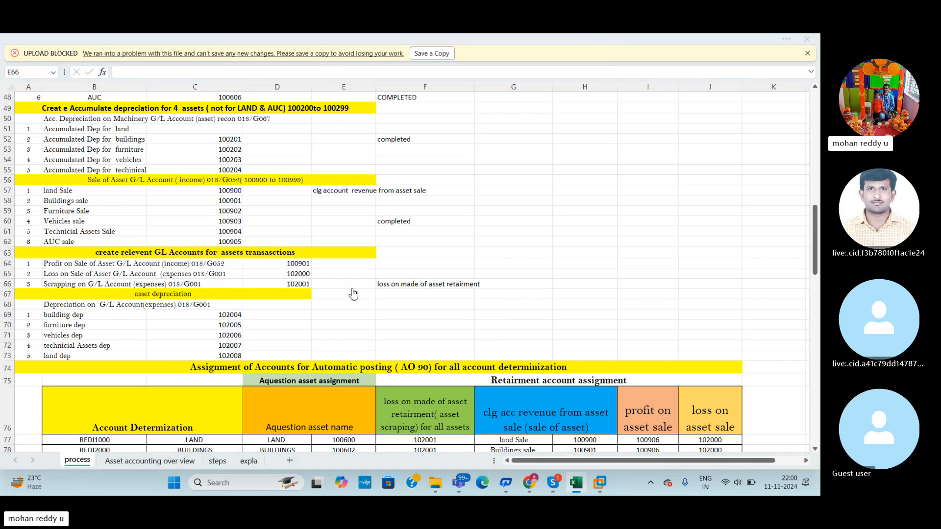
Switch to SAP and copy G/L account 100907 to a new account 10090 in company code TSCR
key("alt+Tab")
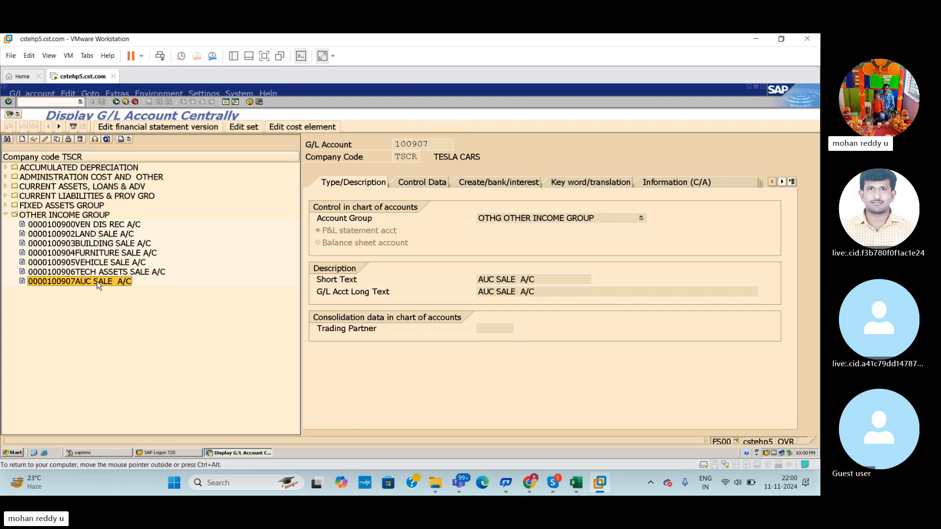
left_click(57, 140)
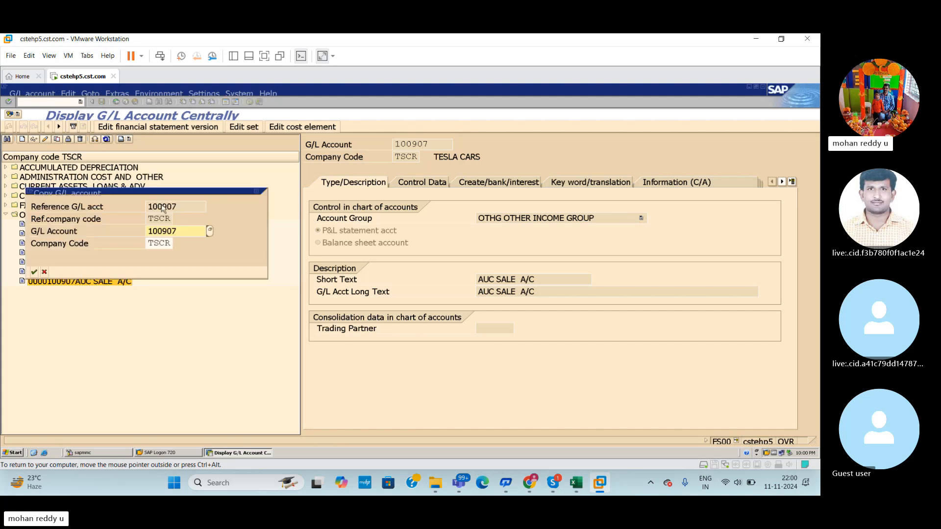
key("BackSpace")
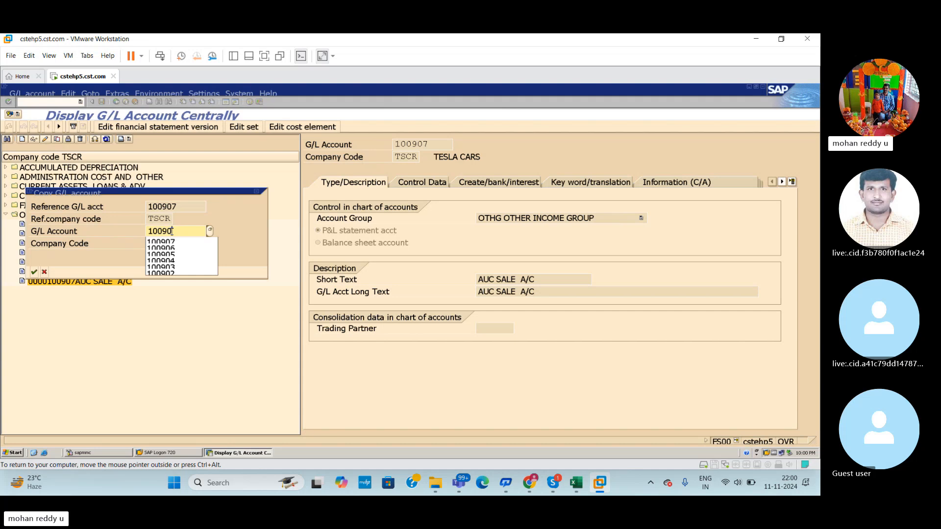
key("Return")
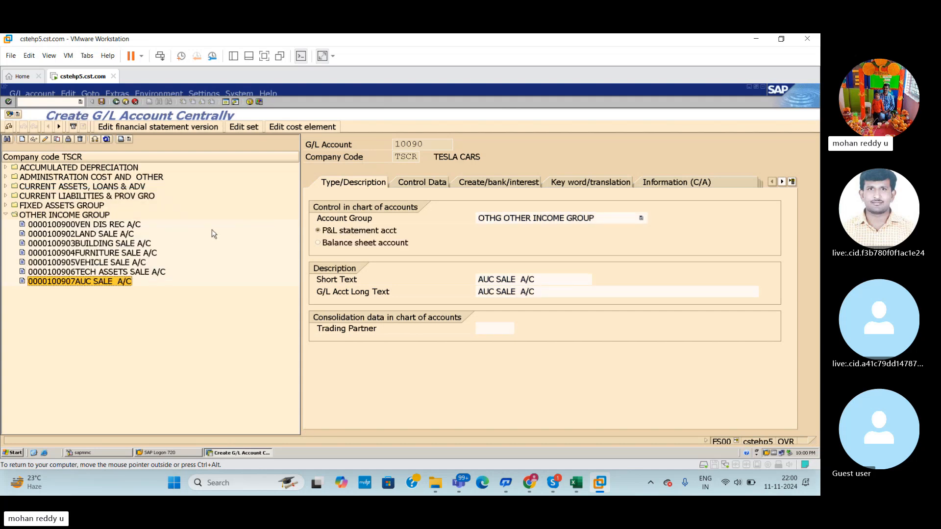
Clear the copied Short Text of new G/L account 10090
left_click(543, 278)
key("BackSpace")
key("BackSpace")
key("BackSpace")
key("BackSpace")
key("BackSpace")
key("BackSpace")
key("BackSpace")
key("BackSpace")
key("BackSpace")
key("BackSpace")
key("BackSpace")
key("BackSpace")
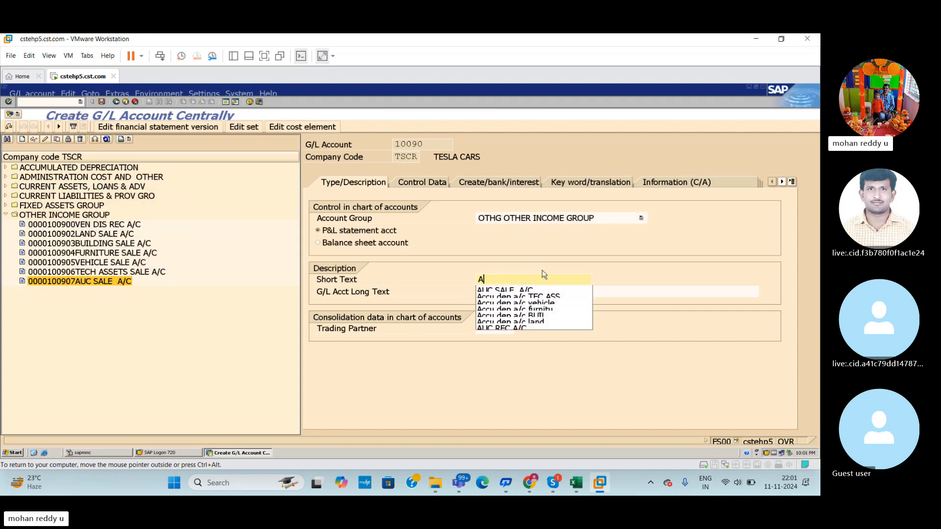
key("BackSpace")
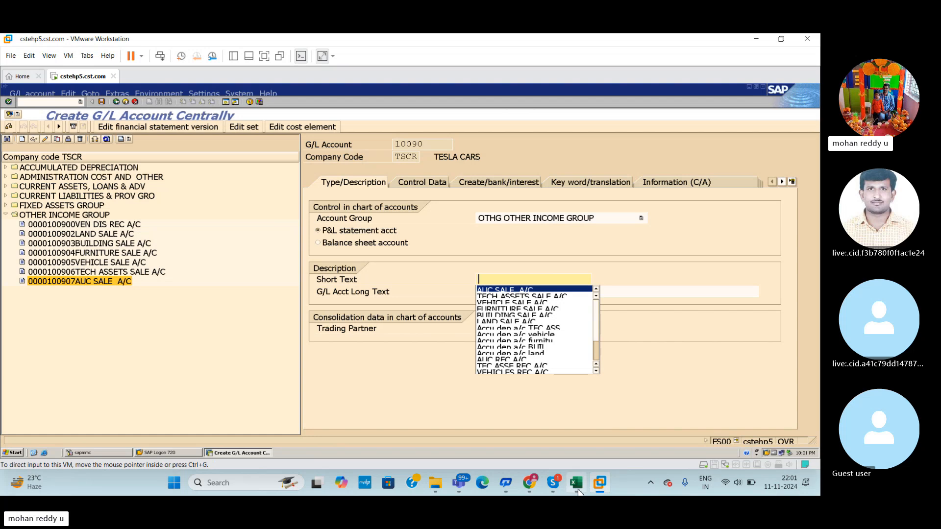
Switch to Excel and select the Profit on Sale of Asset row 64 on the process sheet
left_click(581, 489)
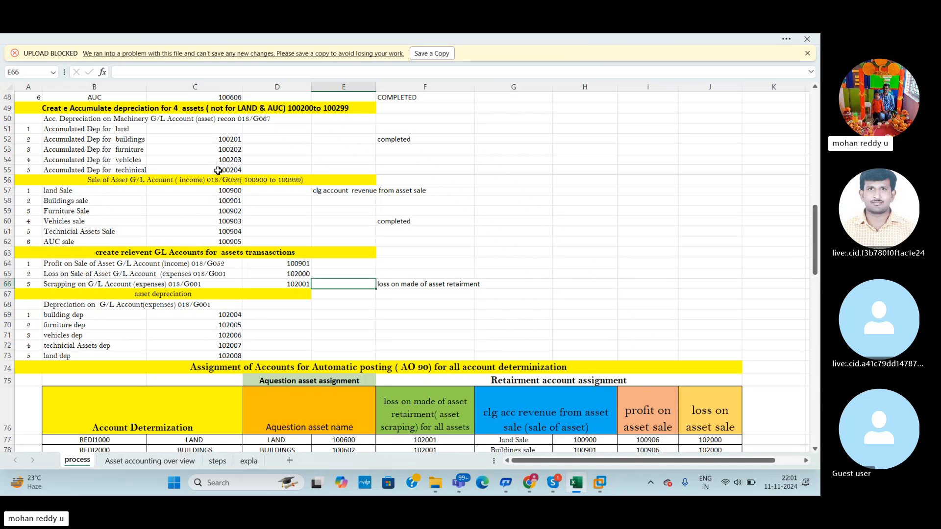
left_click_drag(816, 266, 820, 267)
left_click(7, 263)
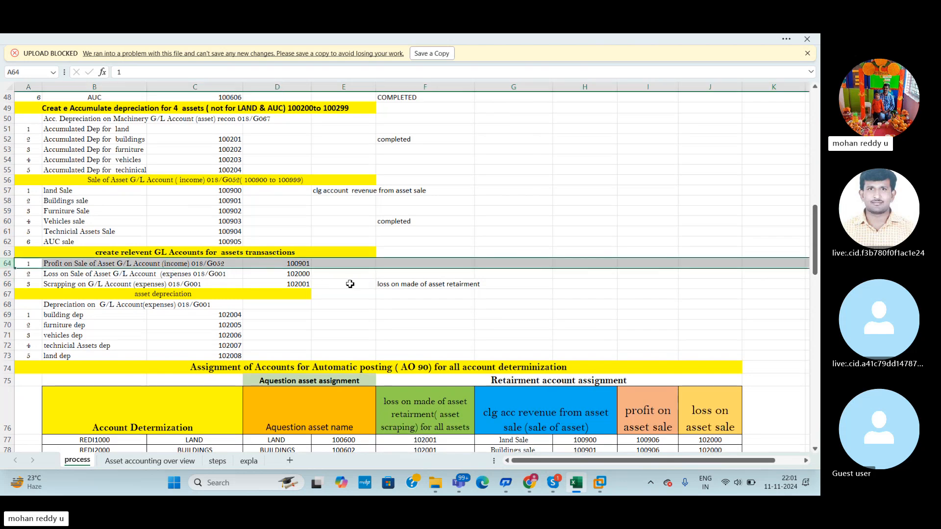
Switch to SAP and enter PRO ON SALE A/C as the Short Text of account 10090
key("alt+Tab")
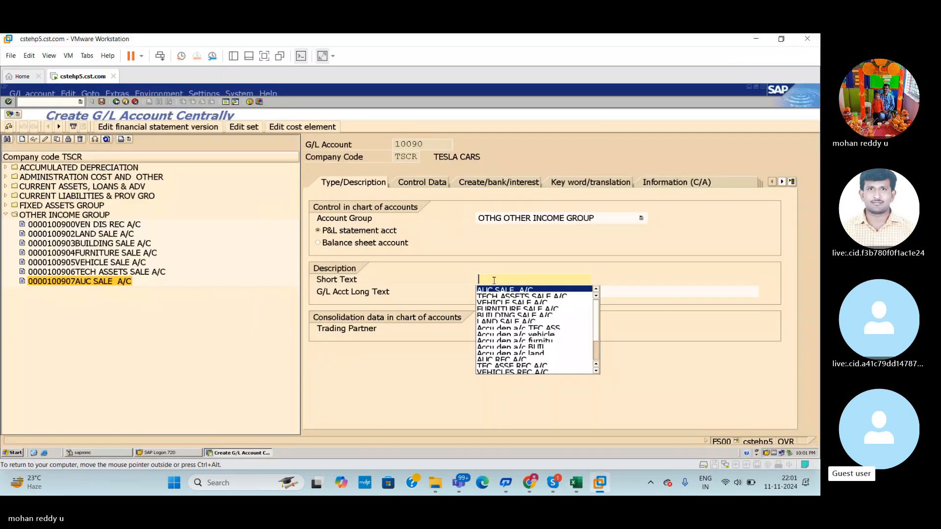
type("PROFU")
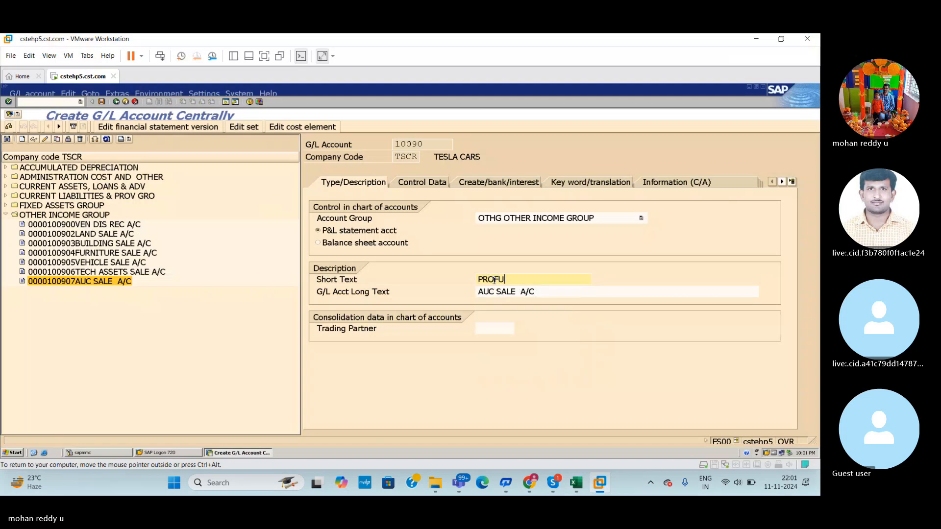
key("BackSpace")
type("IT ON")
key("BackSpace")
key("BackSpace")
key("BackSpace")
key("BackSpace")
key("BackSpace")
key("BackSpace")
key("BackSpace")
key("BackSpace")
key("BackSpace")
key("BackSpace")
key("BackSpace")
key("BackSpace")
key("BackSpace")
key("BackSpace")
type("ON")
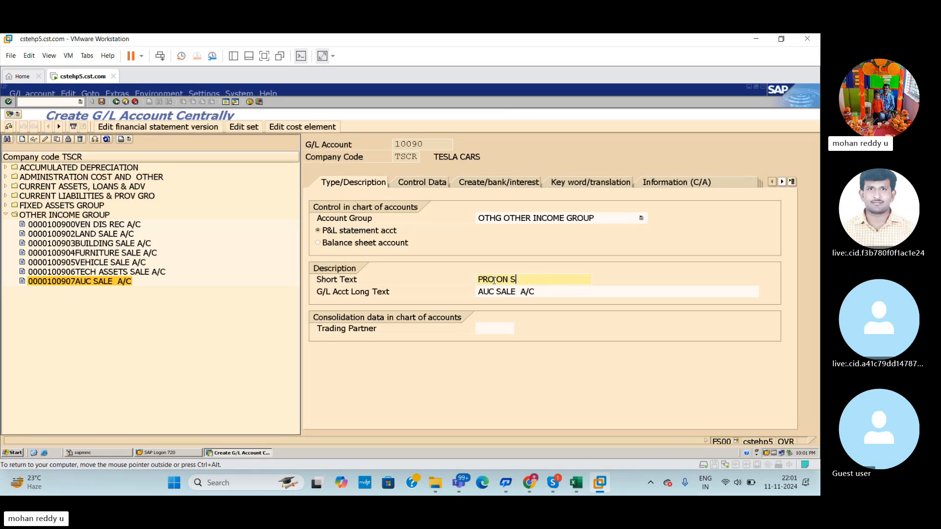
type("S ")
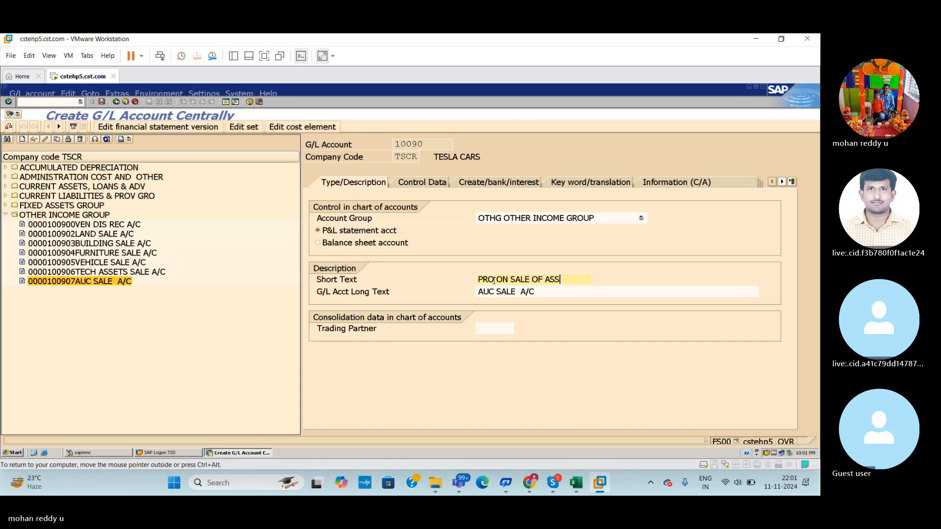
type("A")
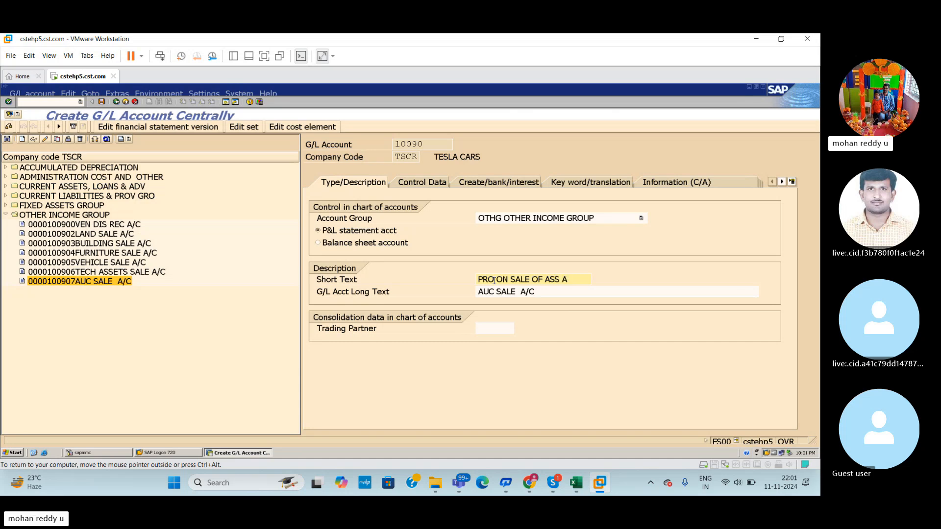
key("BackSpace")
key("BackSpace")
key("BackSpace")
type("A")
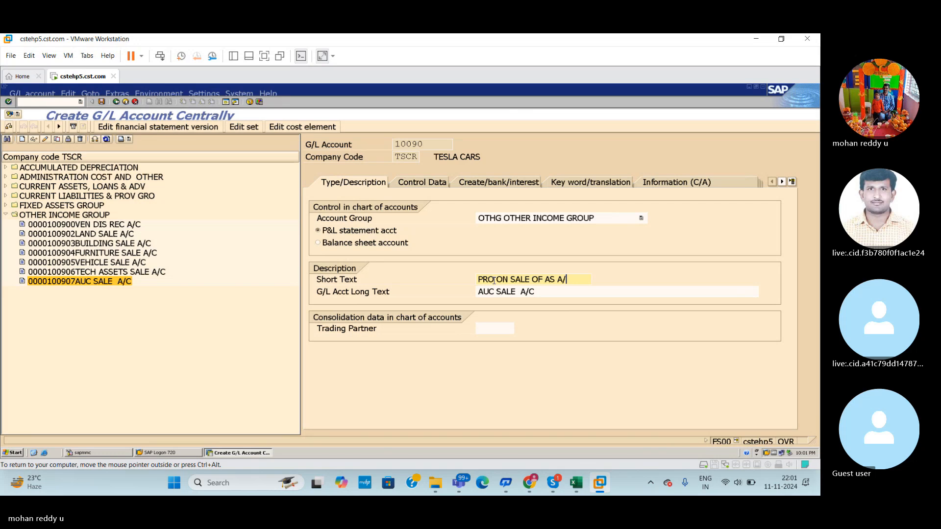
key("BackSpace")
key("BackSpace")
key("BackSpace")
type("A")
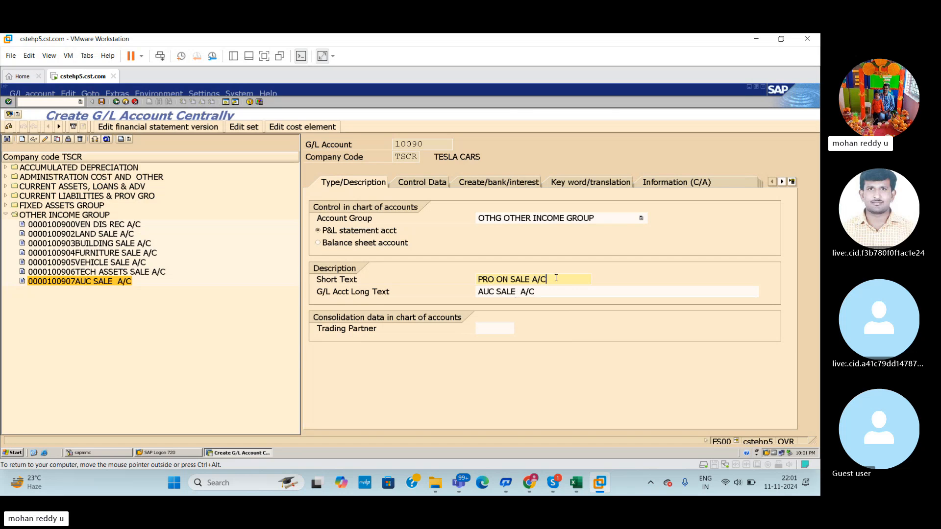
Reword the Short Text of account 10090 to PRO SALE ASS A/C
left_click_drag(564, 278, 471, 284)
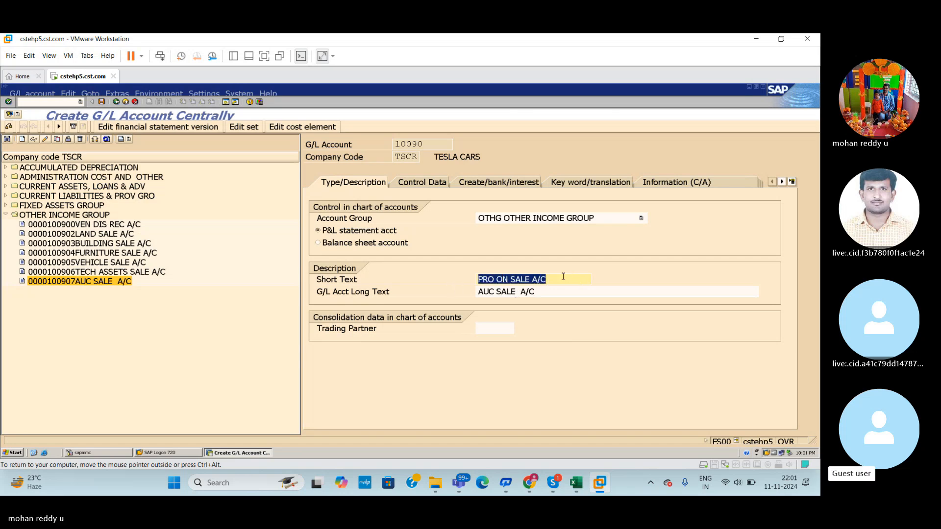
left_click(512, 279)
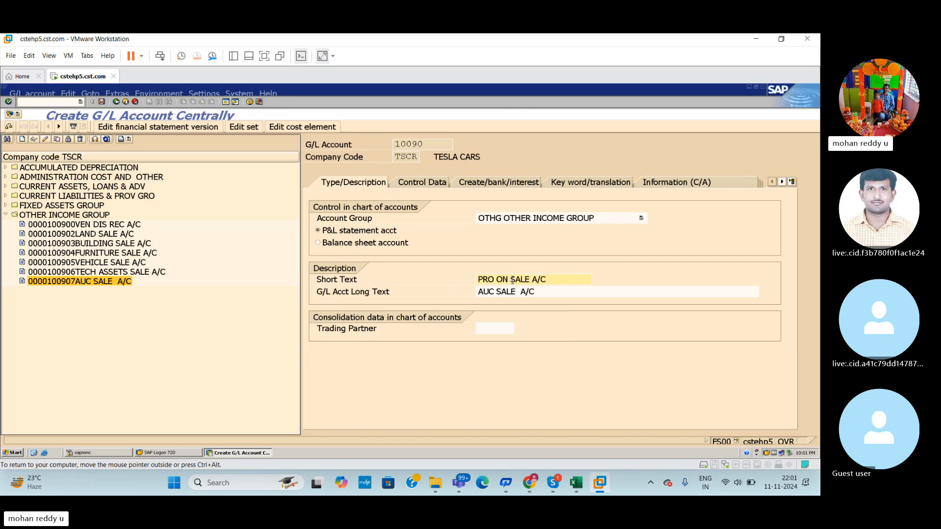
key("BackSpace")
key("BackSpace")
key("BackSpace")
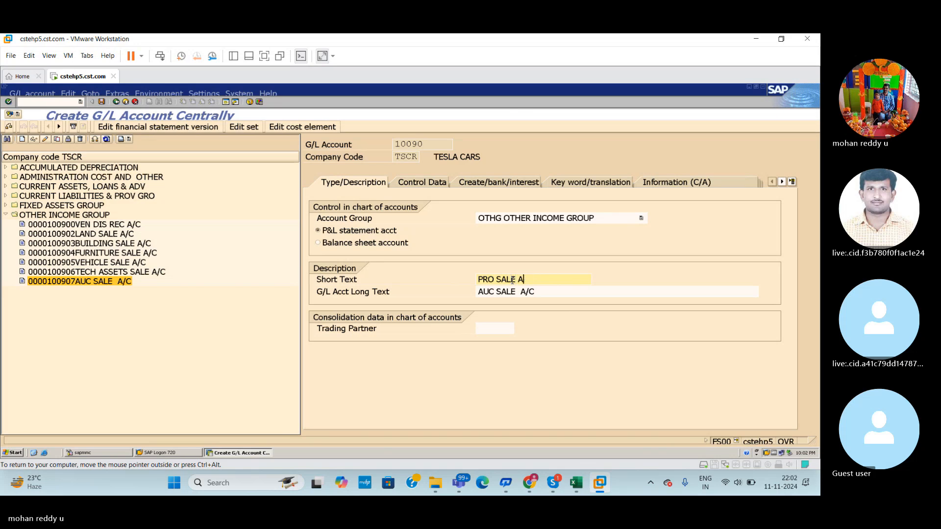
type("ASS A/C")
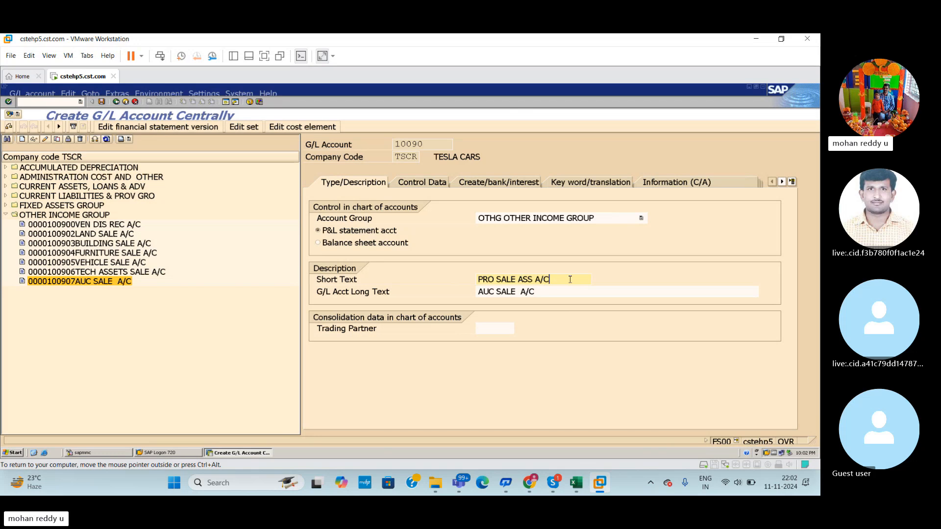
Replace the G/L Acct Long Text of account 10090 with PROFIT ON SALE OF ASSET
left_click_drag(570, 279, 410, 292)
key("ctrl+c")
left_click_drag(548, 295, 390, 297)
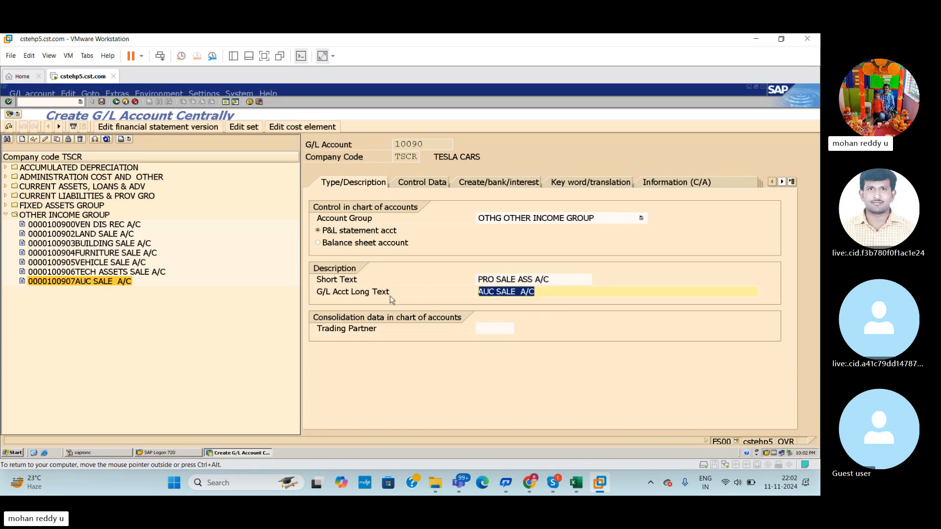
type("PROF")
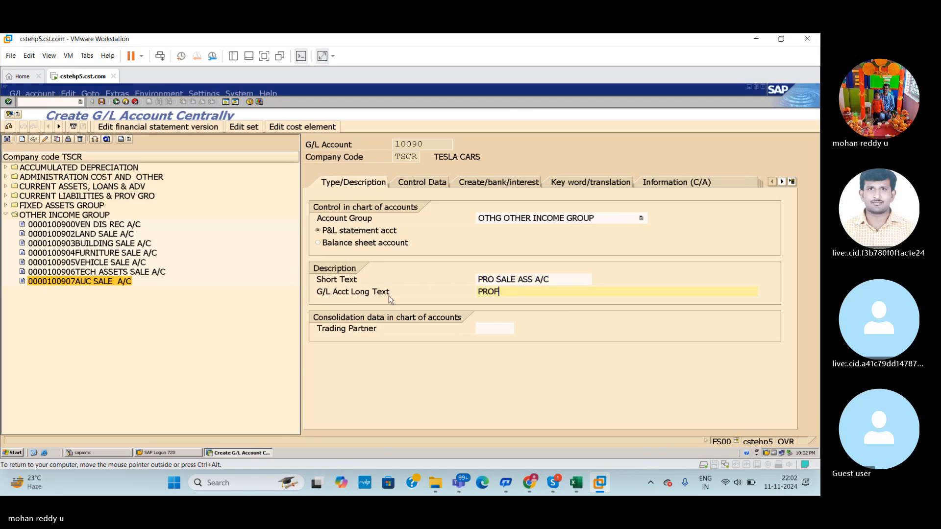
type("IT ON SAL")
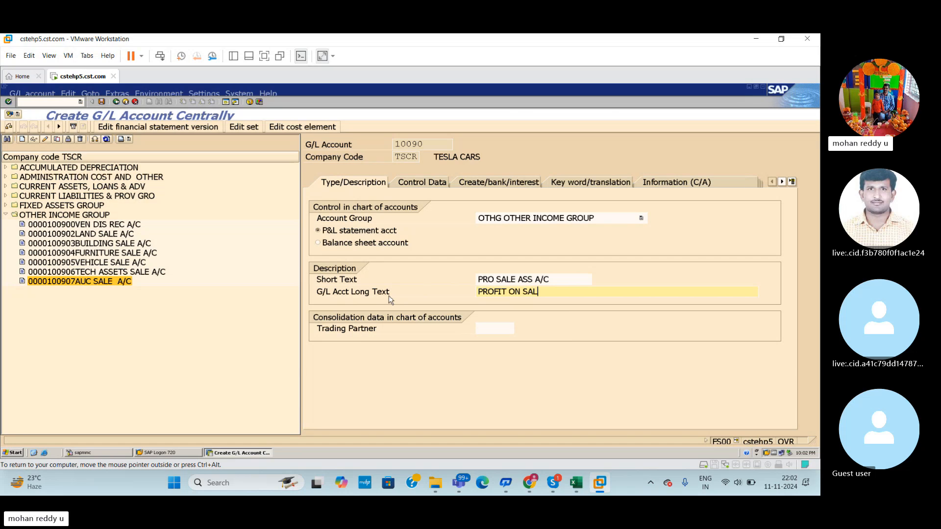
type("E OF ASSET")
Compare the new account's sort key and field status group with the asset sale specifications on the Excel process sheet
left_click(420, 184)
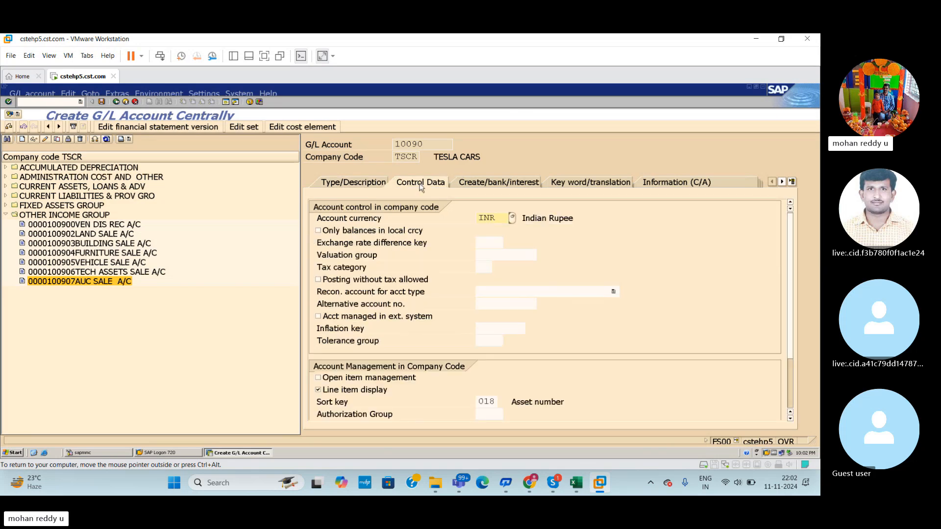
left_click(577, 483)
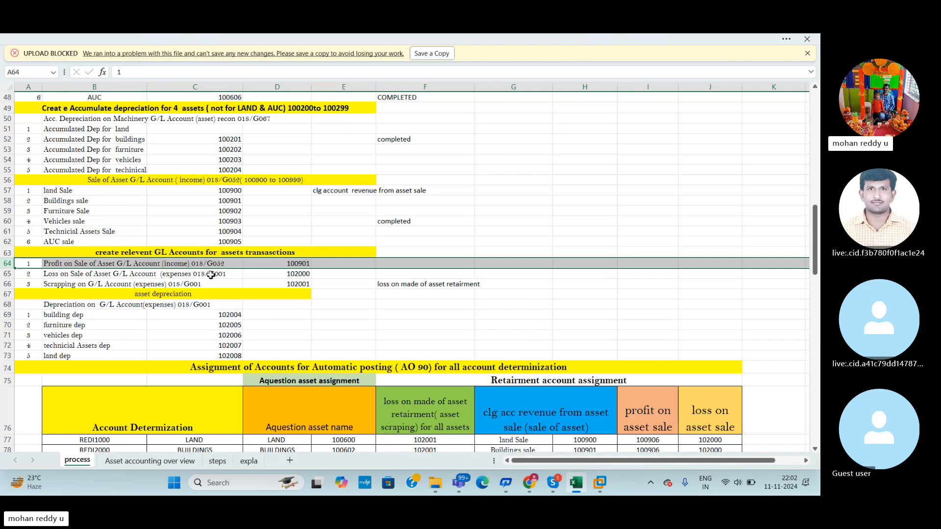
key("alt+Tab")
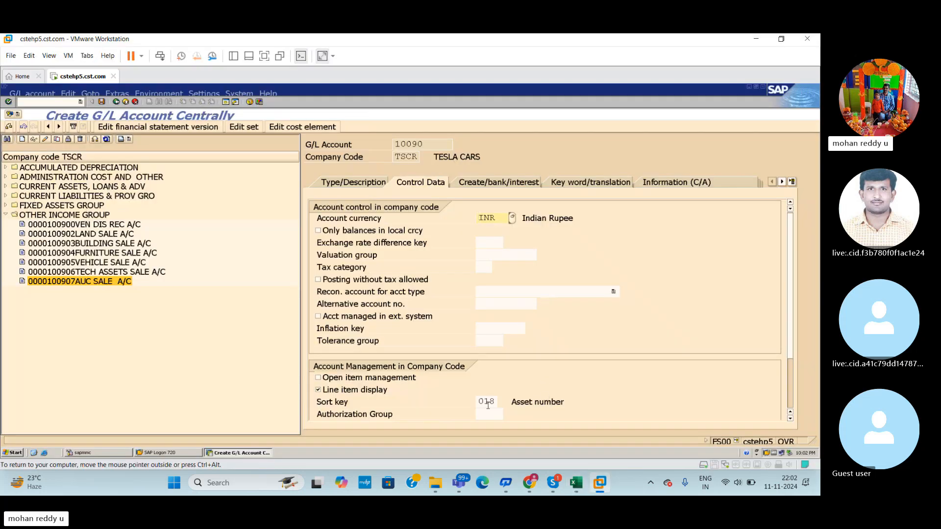
left_click(482, 184)
key("alt+Tab")
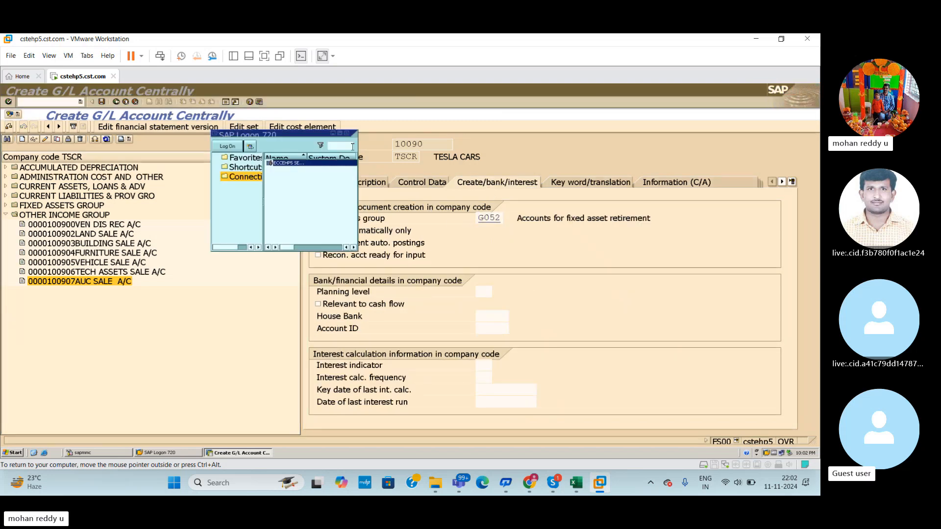
left_click(332, 134)
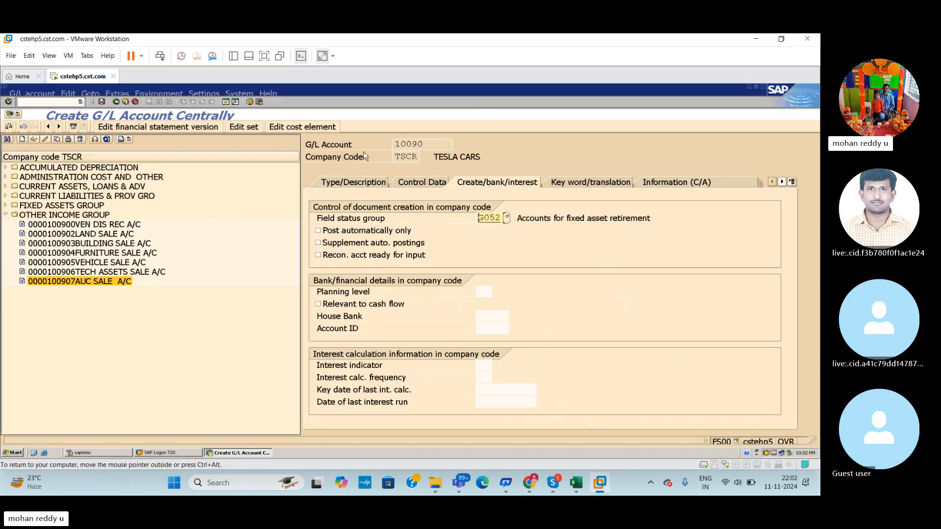
left_click(576, 484)
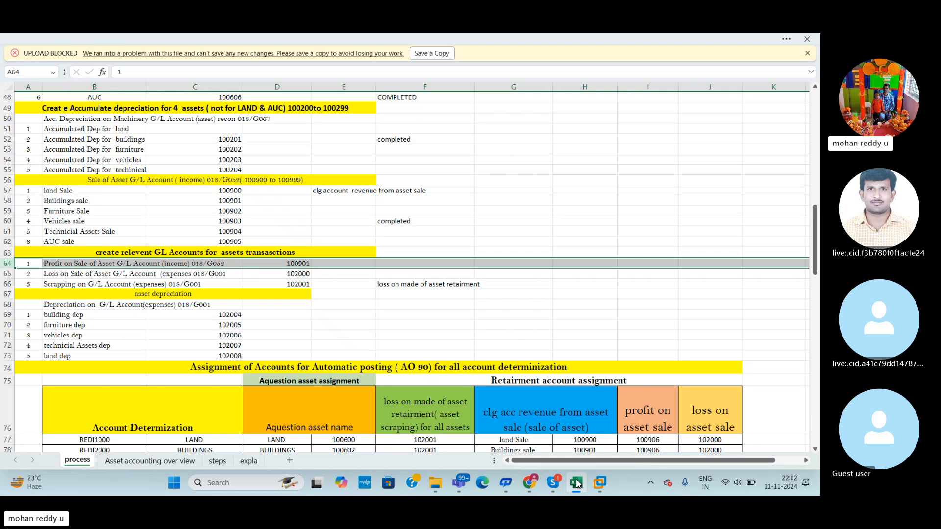
left_click(192, 216)
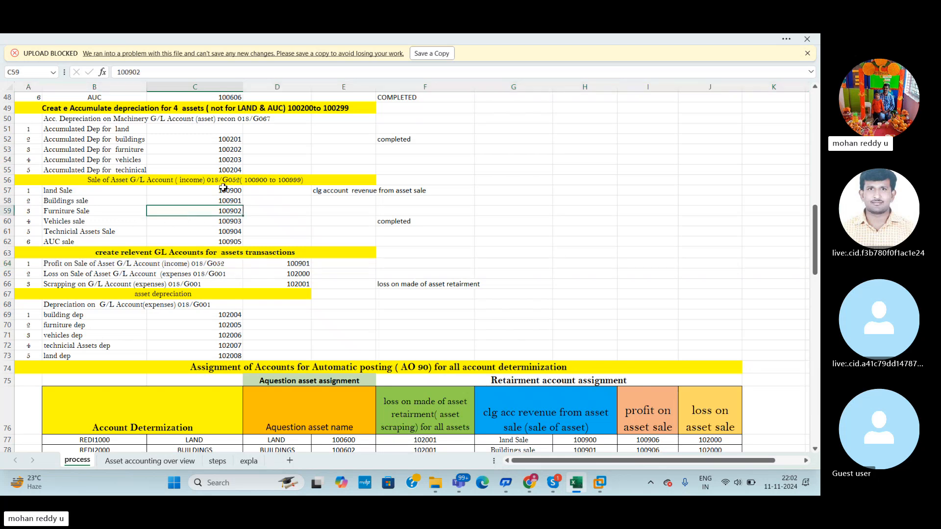
left_click(236, 182)
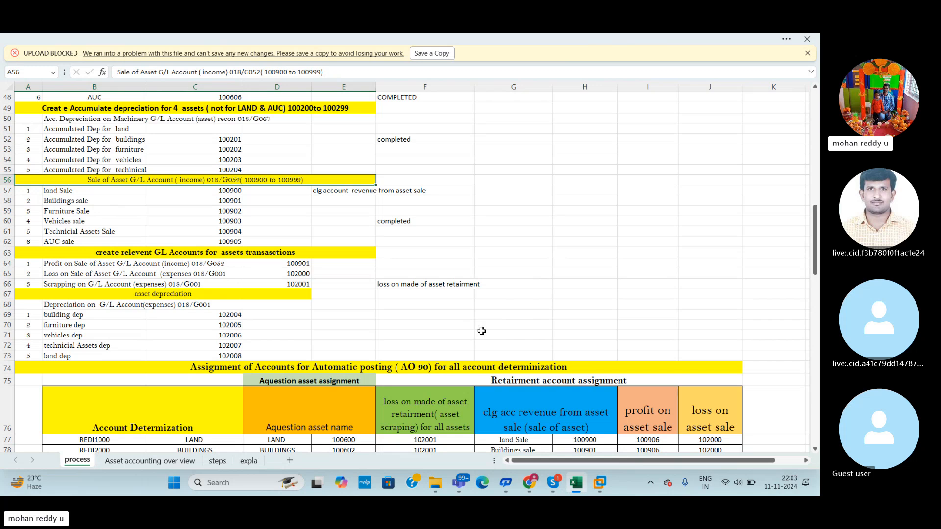
Switch to SAP and choose field status group G052, Accounts for fixed asset retirement, for account 10090
key("alt+Tab")
left_click(507, 218)
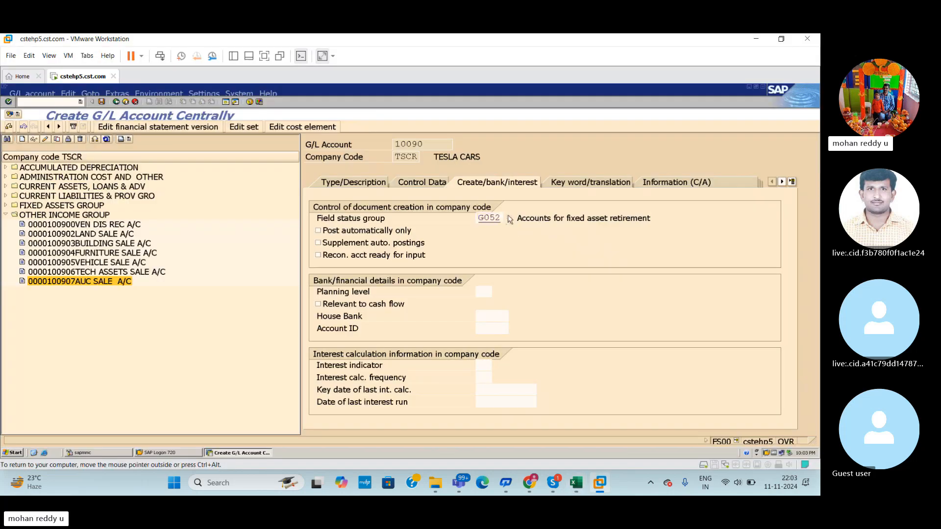
left_click_drag(816, 244, 816, 316)
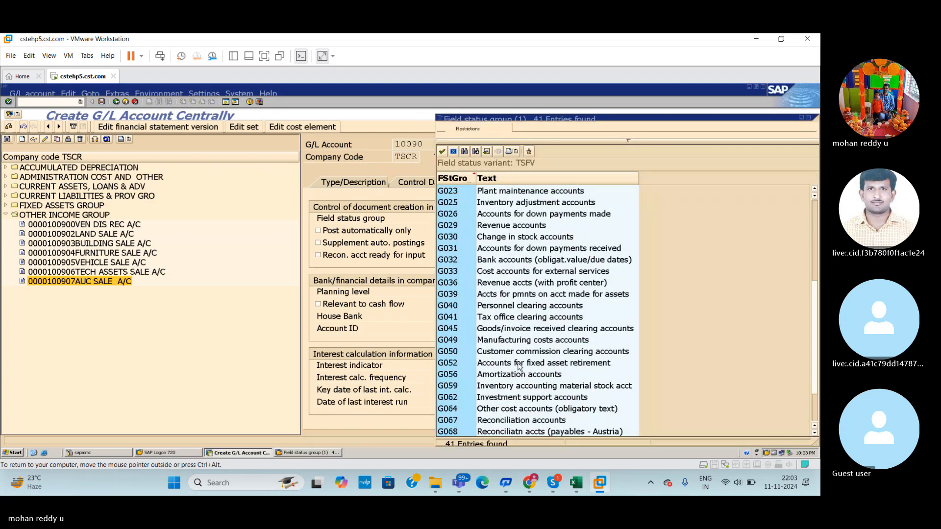
left_click(577, 366)
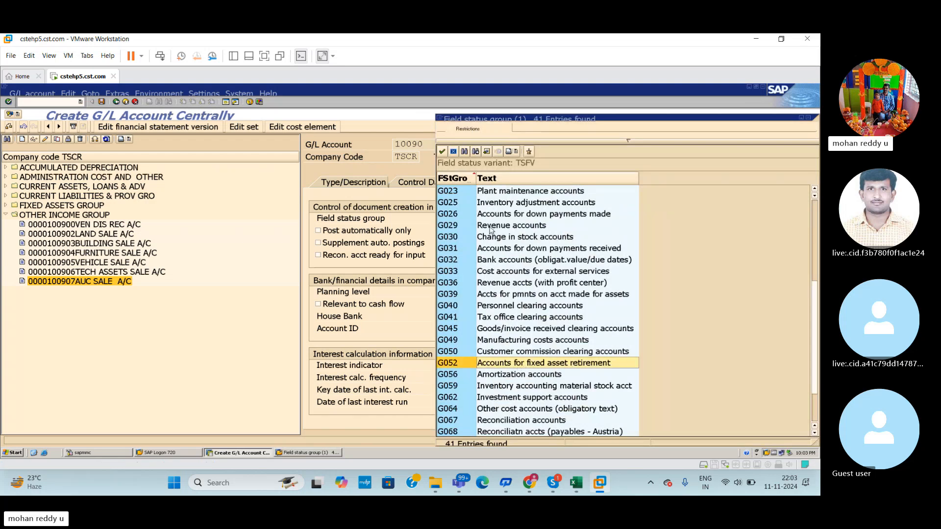
left_click(443, 151)
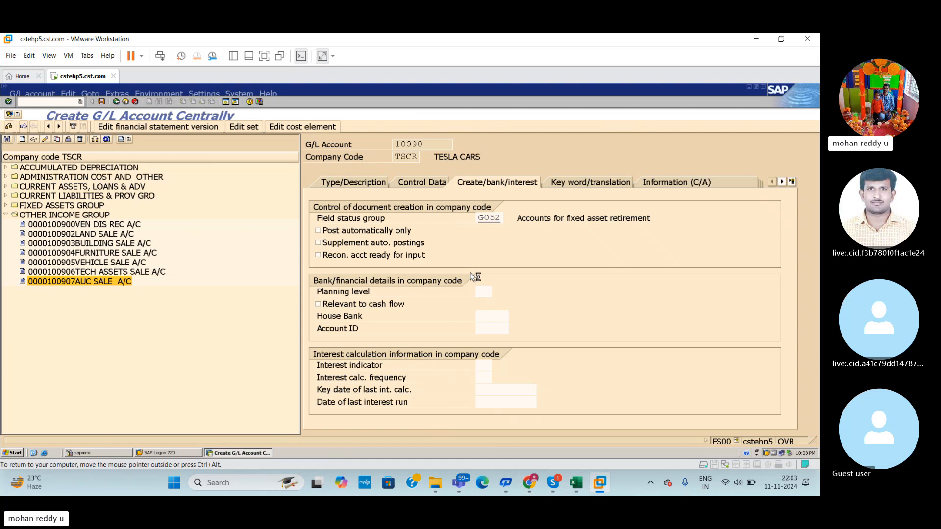
Try to save G/L account 10090 and to edit its account number
key("ctrl+s")
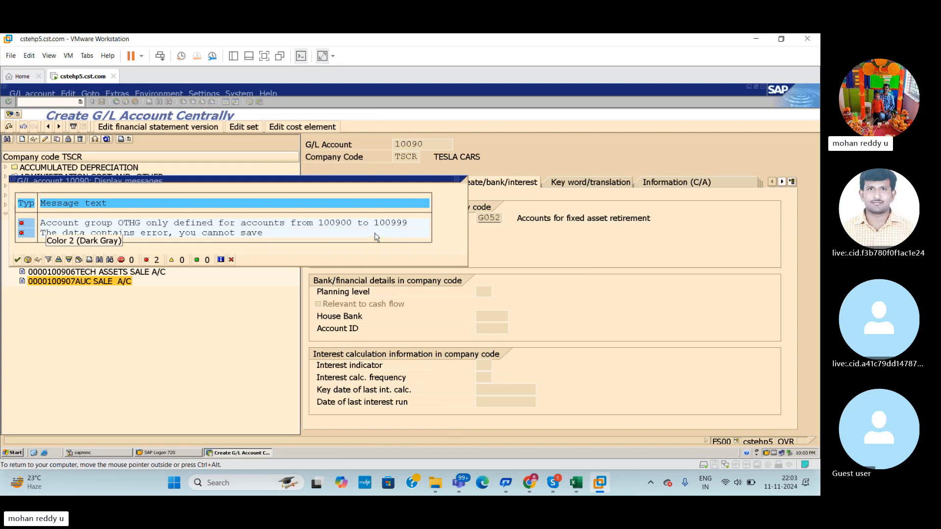
left_click(457, 180)
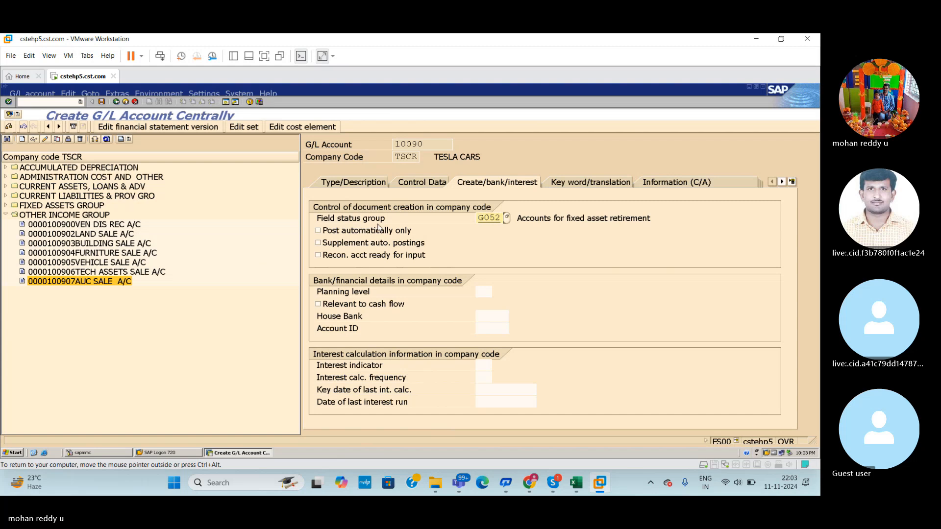
left_click(435, 143)
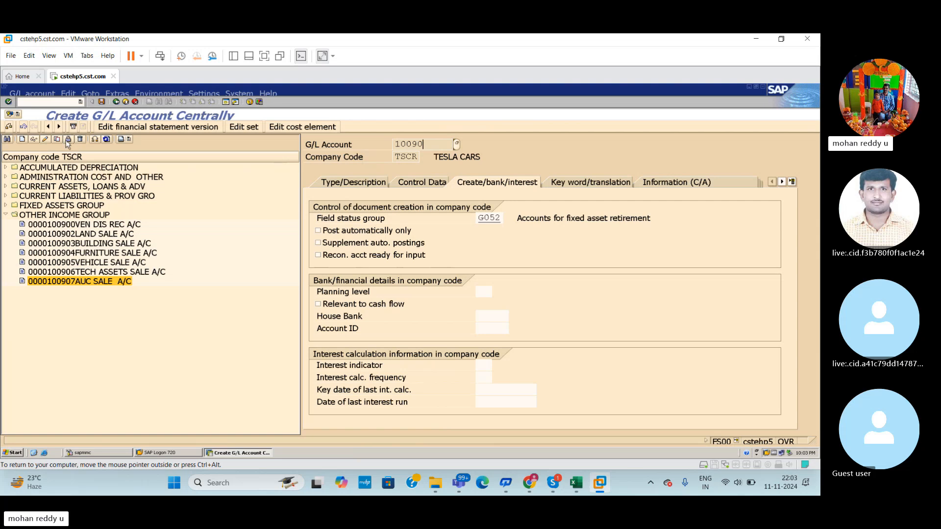
left_click(45, 139)
left_click(219, 259)
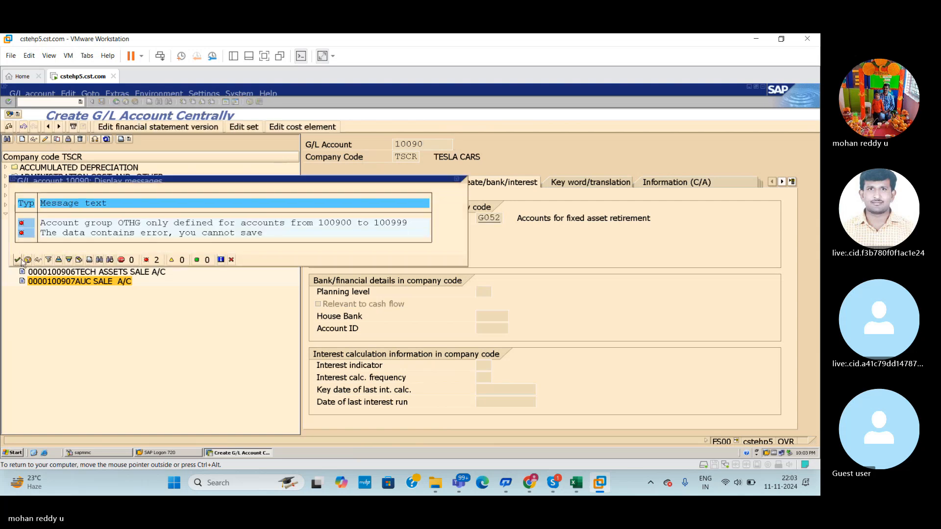
left_click(457, 179)
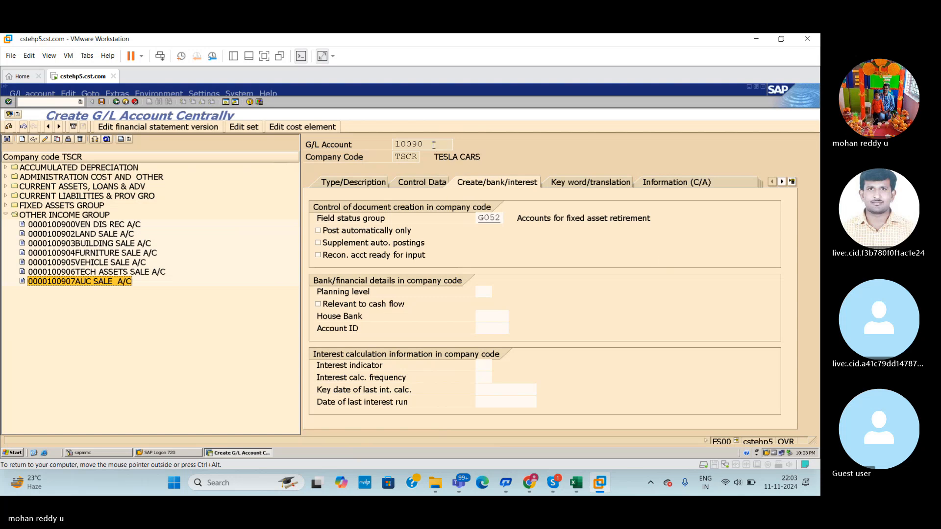
Review the account group choices for account 10090 and try to save the account while leaving it
left_click(352, 185)
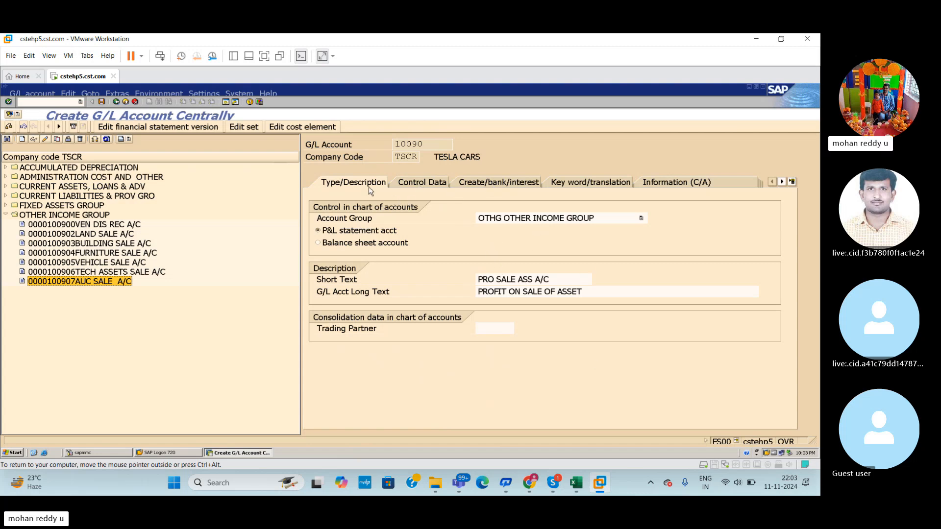
left_click(595, 221)
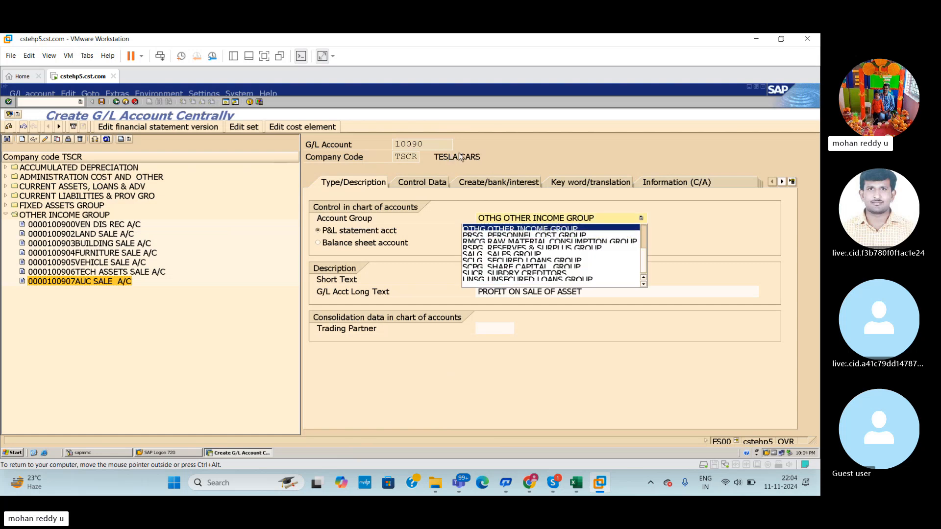
left_click(641, 218)
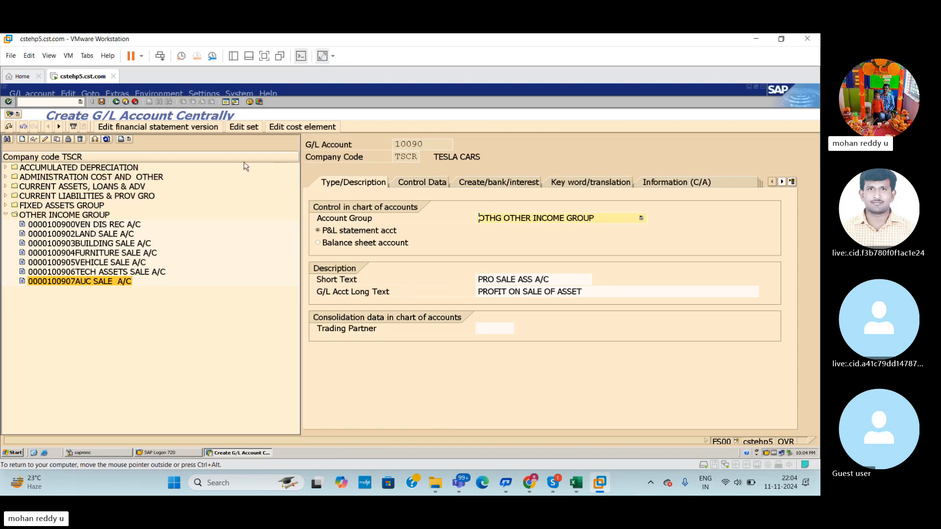
left_click(118, 103)
left_click(208, 257)
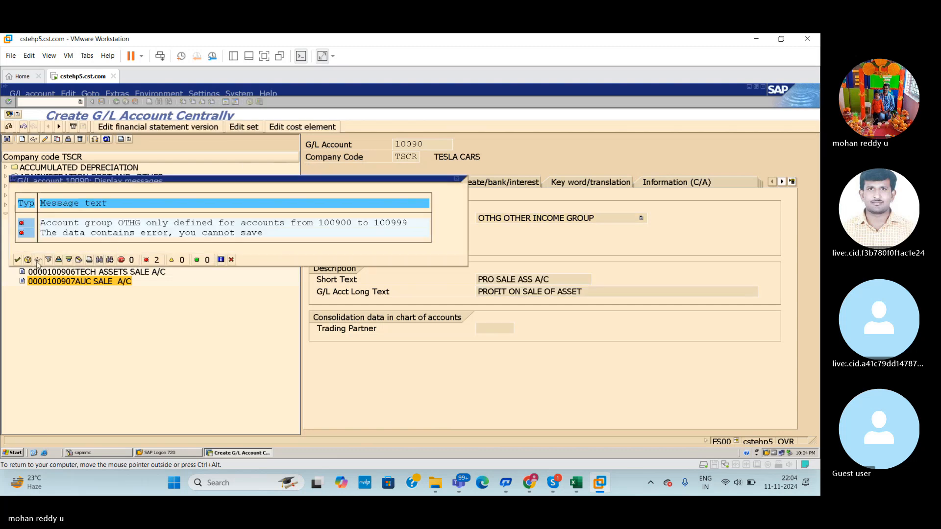
left_click(18, 259)
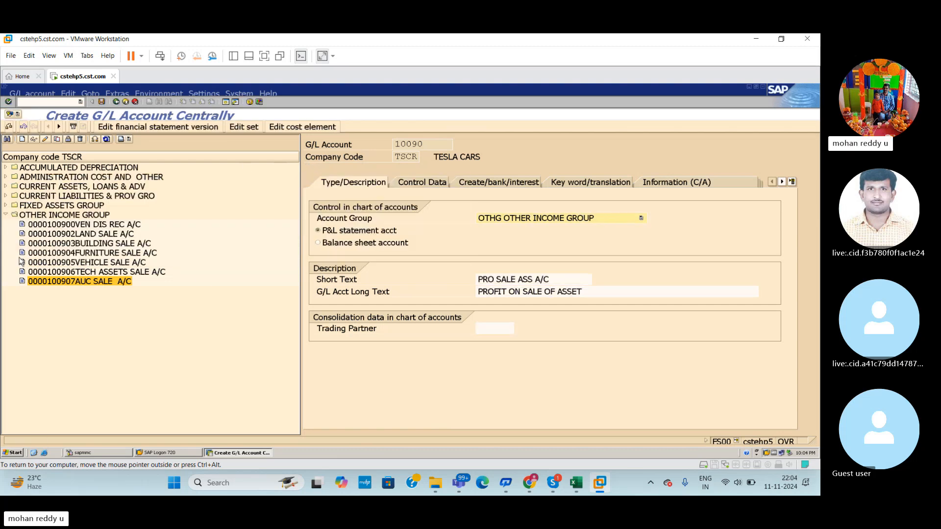
Try to copy the AUC sale account 100907 again while saving the pending data of account 10090
left_click(98, 282)
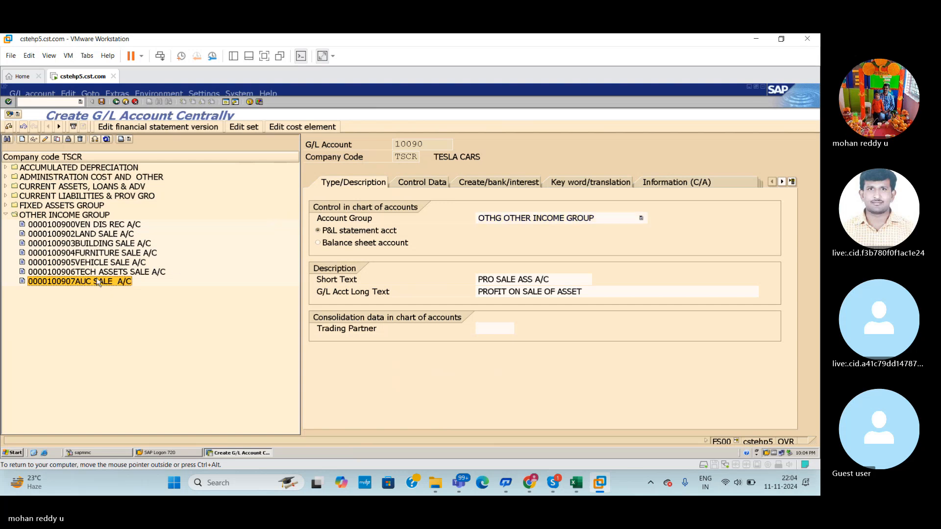
left_click(58, 140)
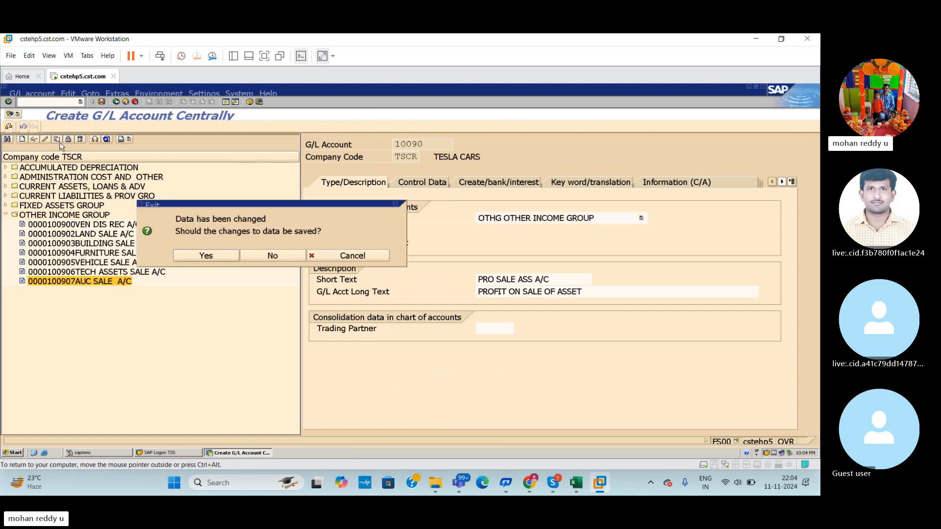
left_click(206, 256)
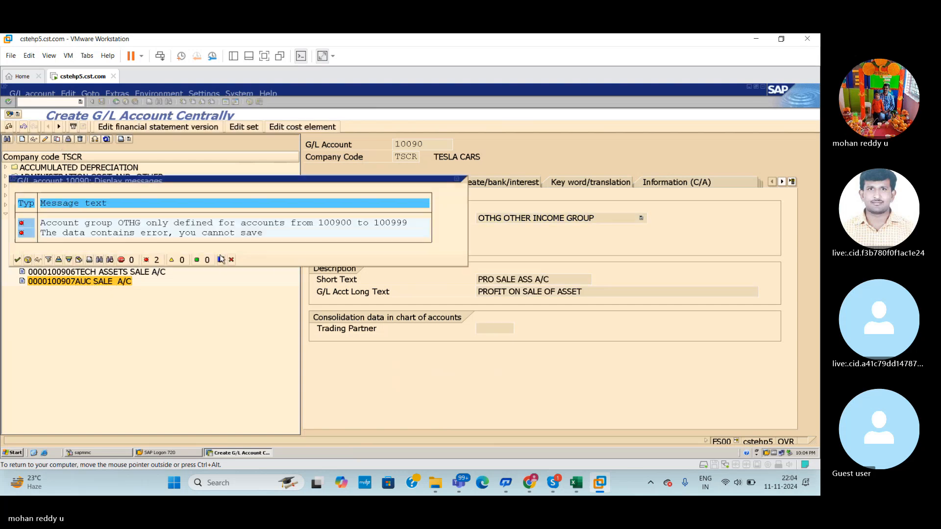
left_click(457, 183)
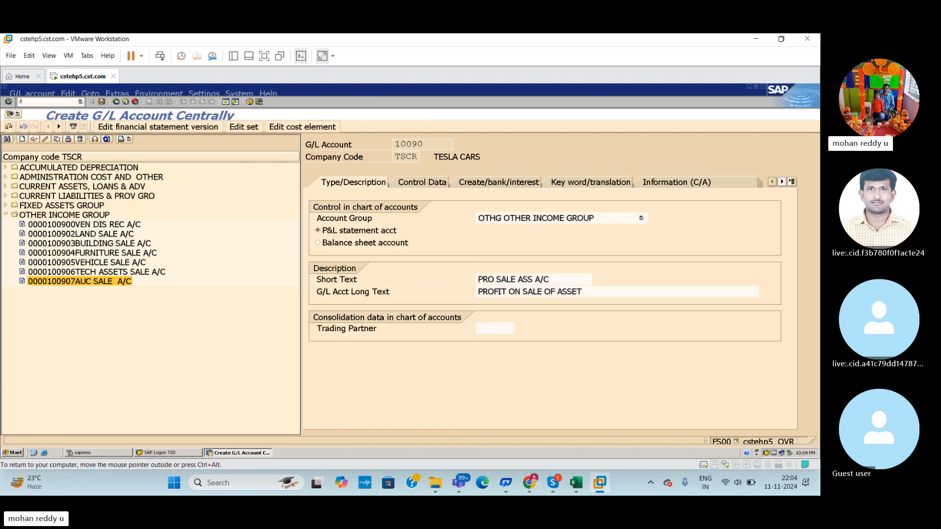
Abandon the unsaved account 10090 and restart central G/L account maintenance with transaction FS00
key("Return")
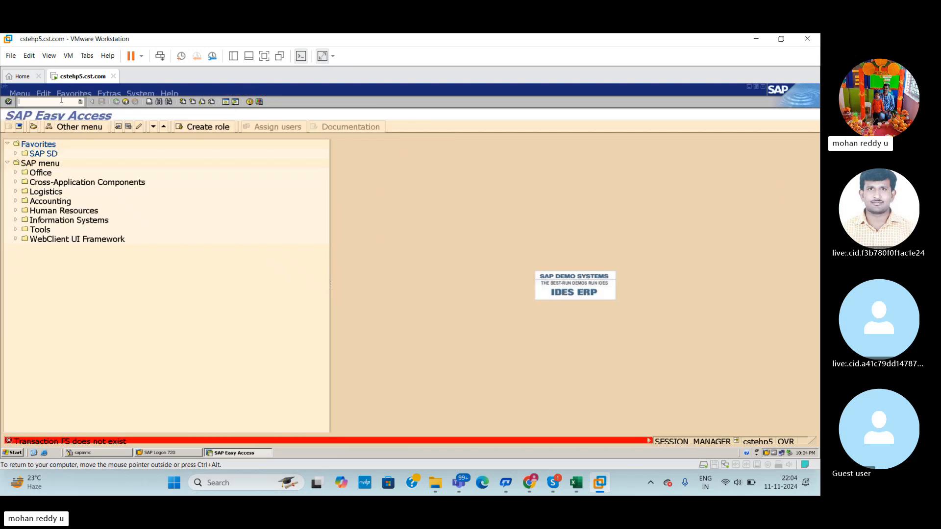
type("/N")
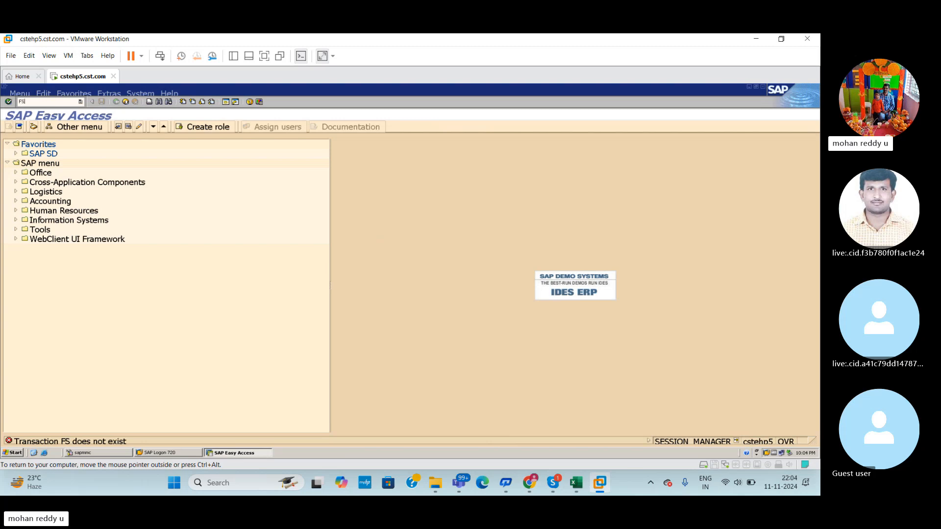
key("Return")
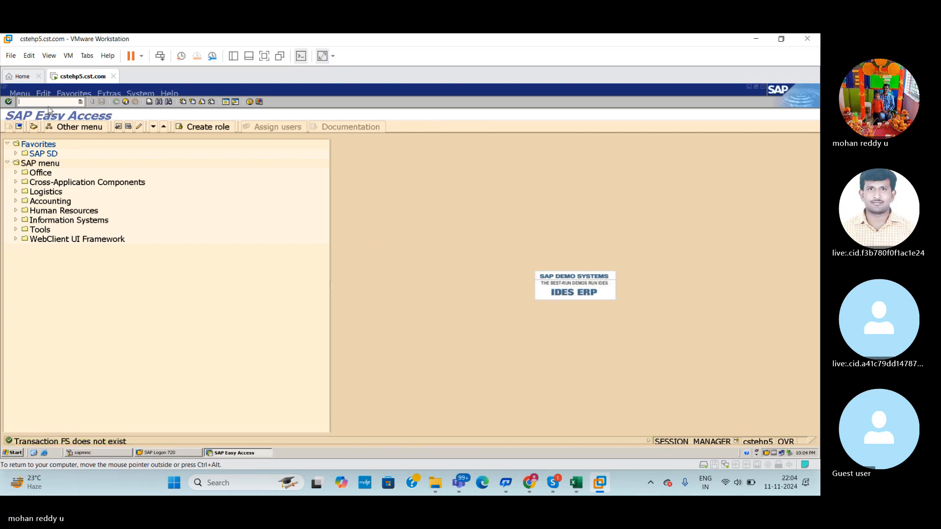
type("FS00")
key("Return")
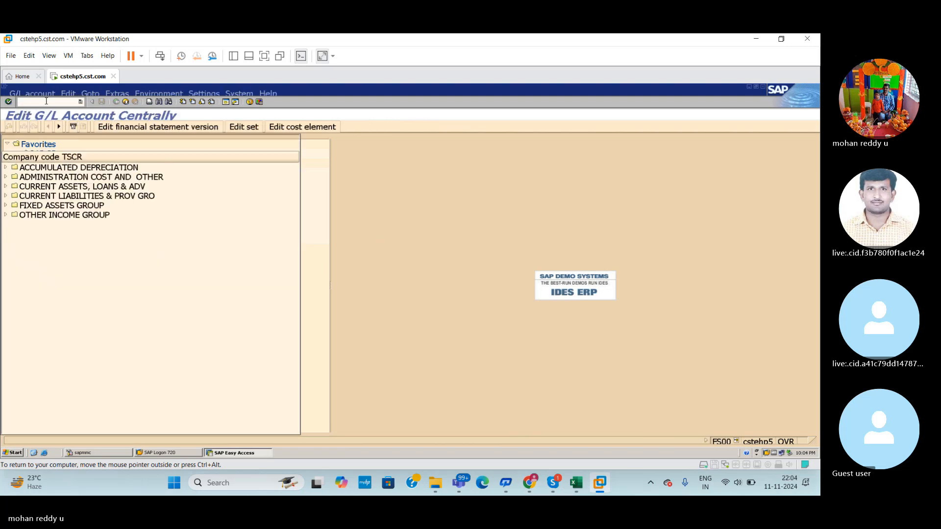
Copy the AUC sale account 100907 from the other income group to new G/L account 100901 in company code TSCR
left_click(5, 215)
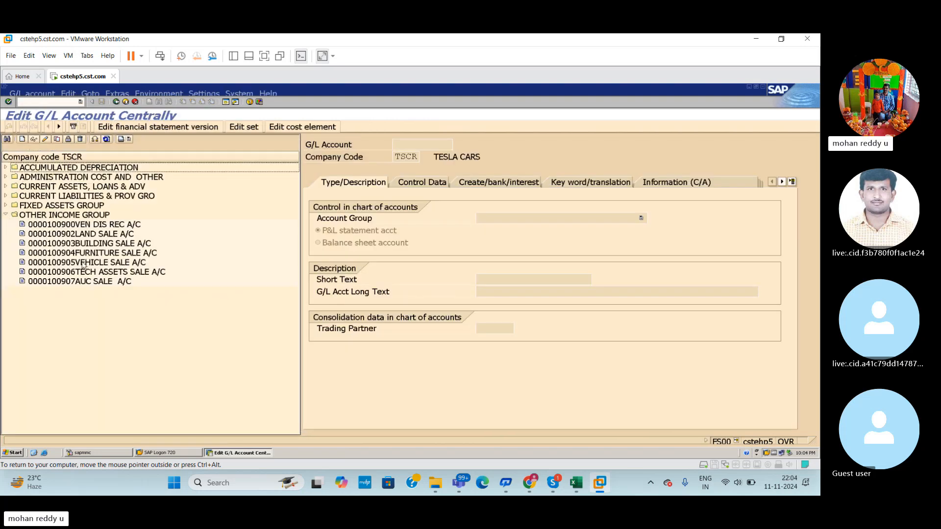
left_click(96, 285)
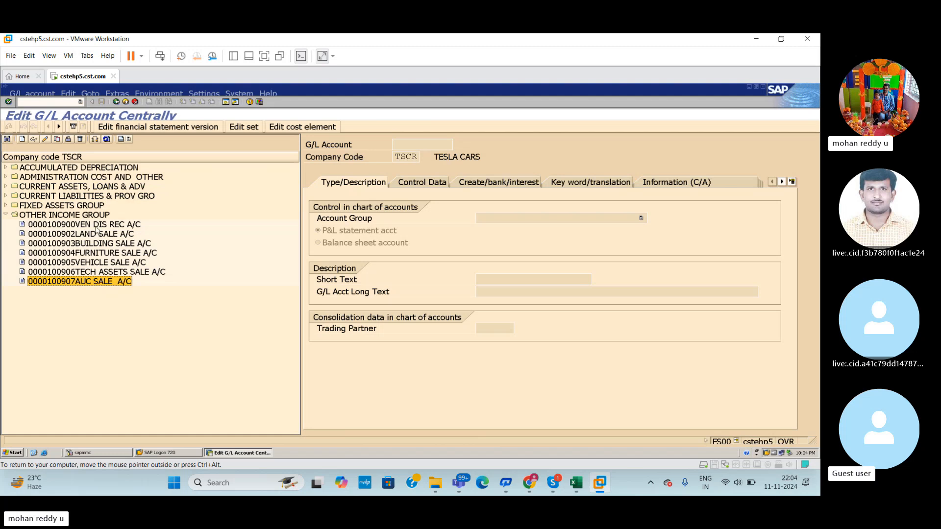
left_click(57, 140)
left_click(192, 233)
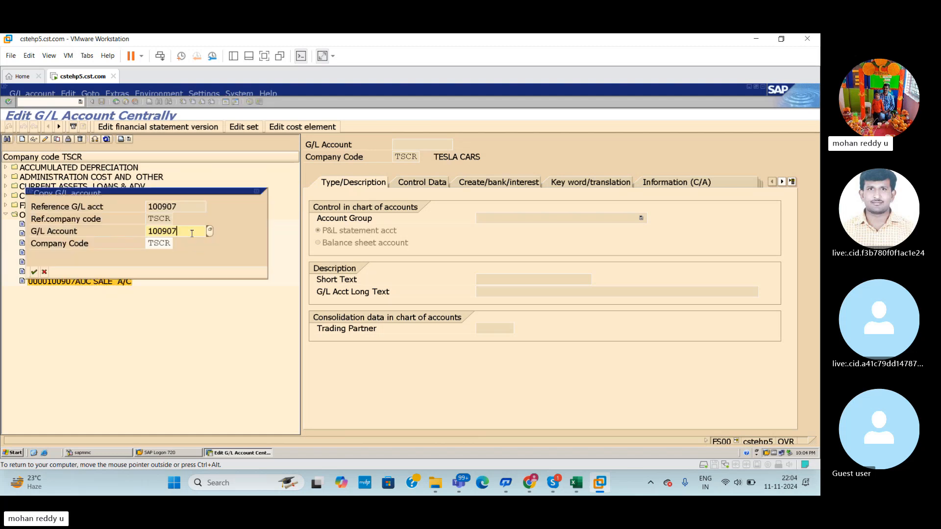
key("BackSpace")
type("1")
key("Return")
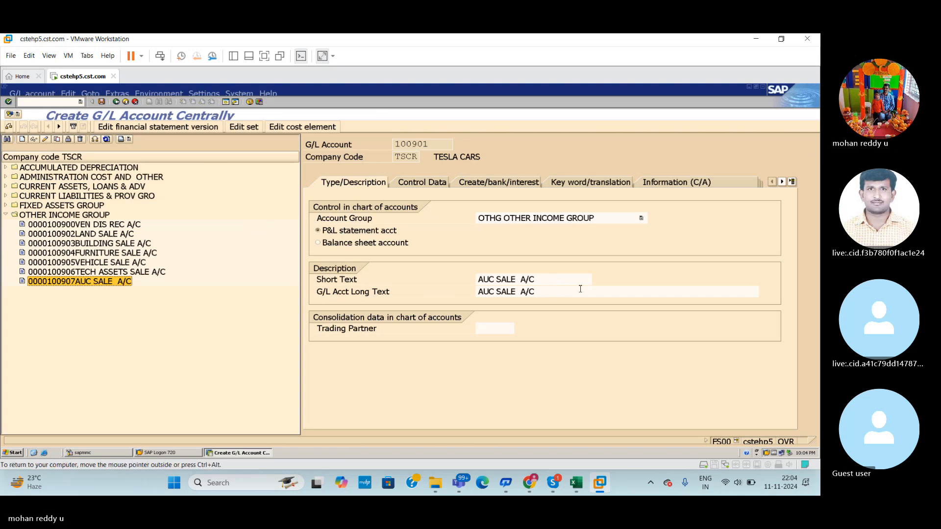
Replace the Short Text of account 100901 with PROFIT SALE ASS A/C, checking the account's wording on the Excel process sheet
left_click(542, 281)
key("BackSpace")
key("BackSpace")
key("BackSpace")
key("BackSpace")
key("BackSpace")
key("BackSpace")
key("BackSpace")
key("BackSpace")
key("BackSpace")
key("BackSpace")
key("BackSpace")
key("BackSpace")
key("BackSpace")
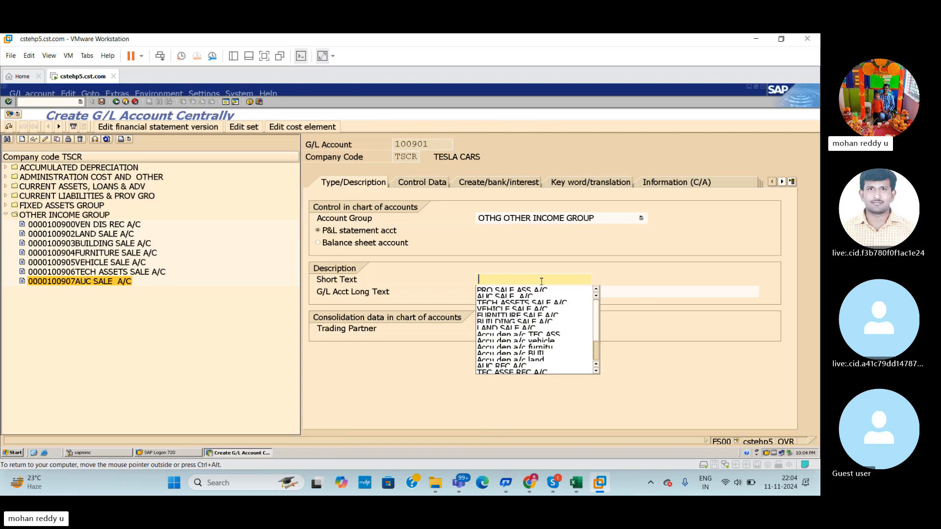
left_click(576, 483)
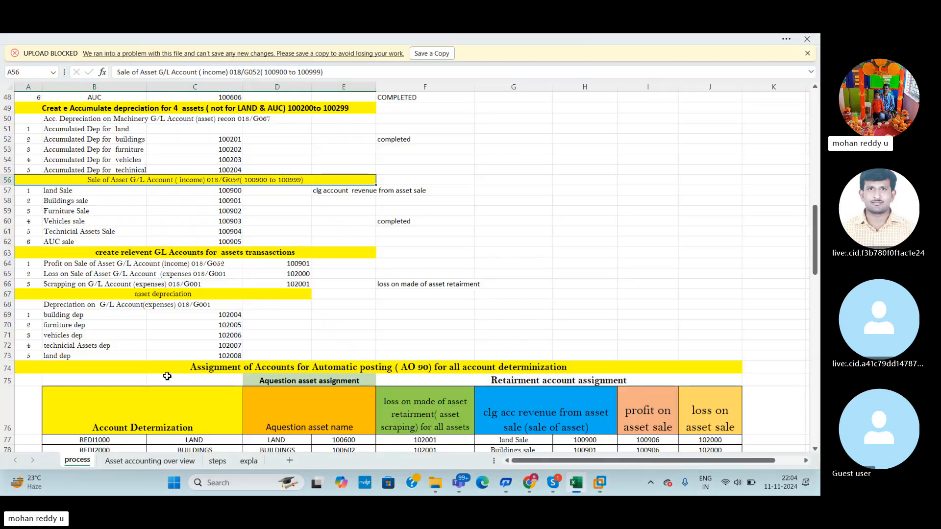
key("alt+Tab")
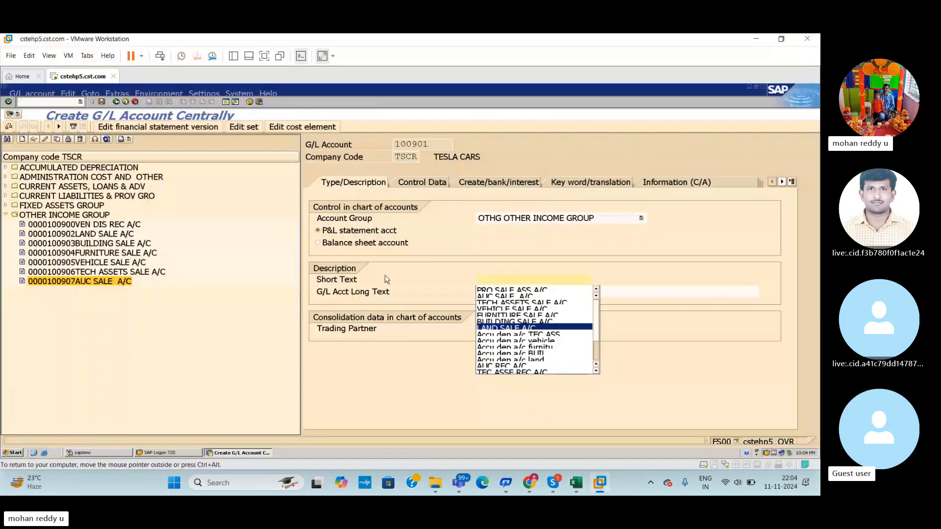
type("PROFIT")
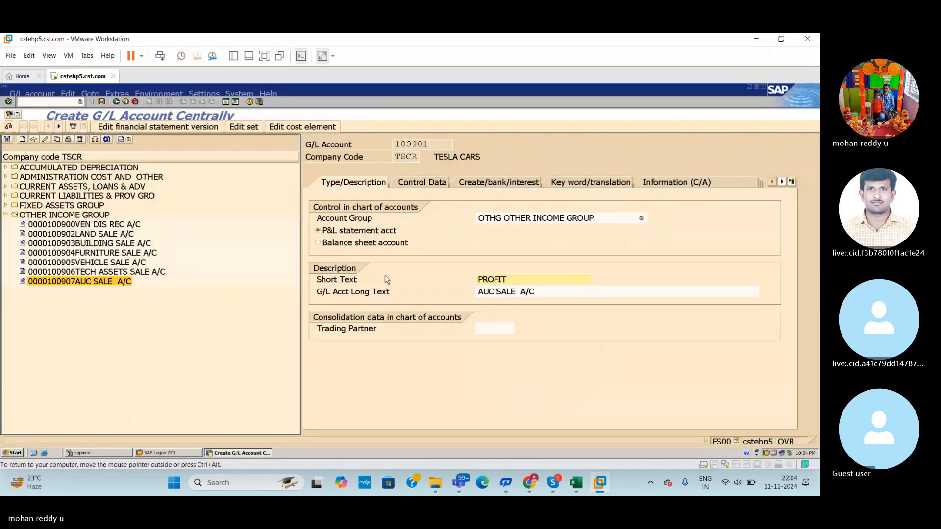
type(" SALE ")
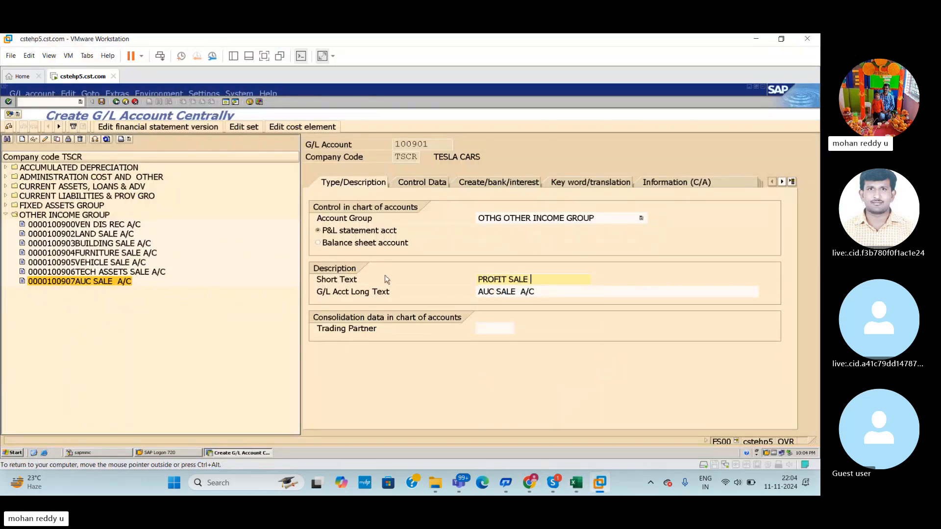
type("ASS")
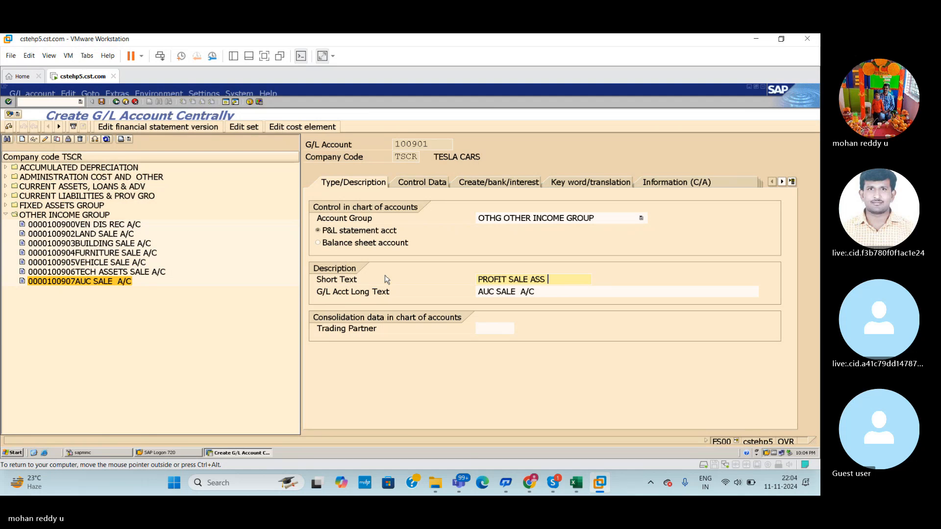
type(" A/C")
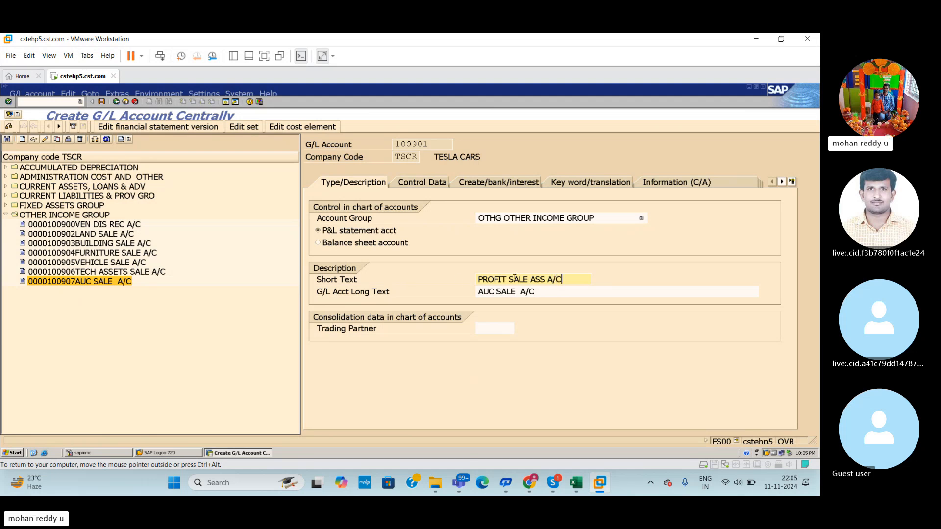
Set the G/L Acct Long Text of account 100901 to PROFIT ON SALE ASSET A/C
key("Tab")
type("PRO")
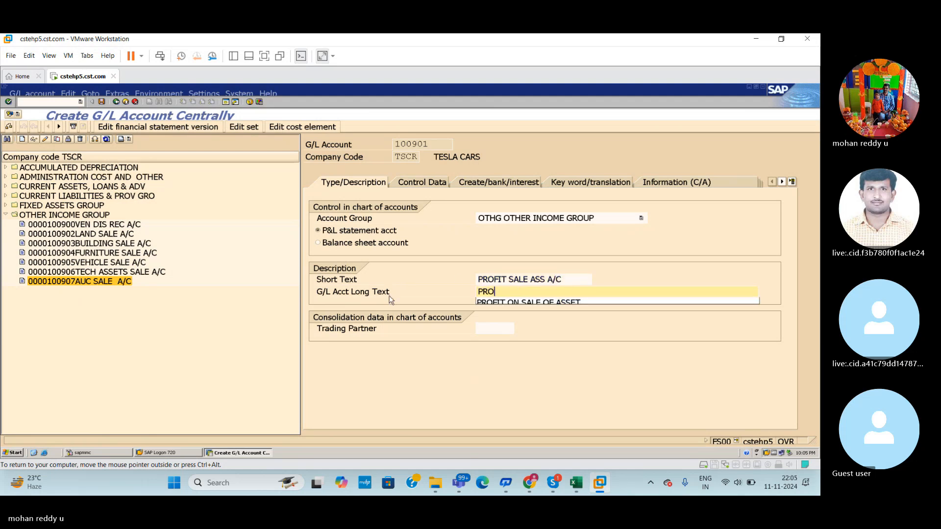
type("FIT ON ")
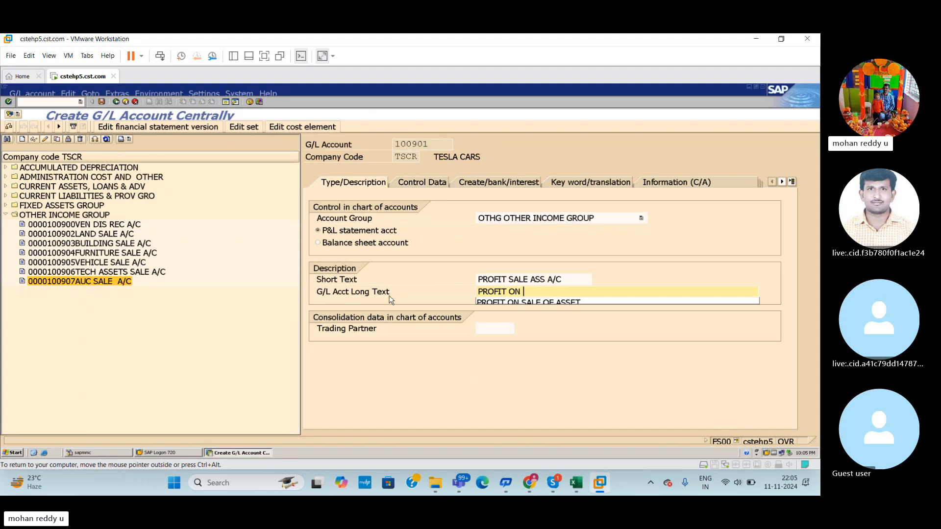
type("SALE ASSET")
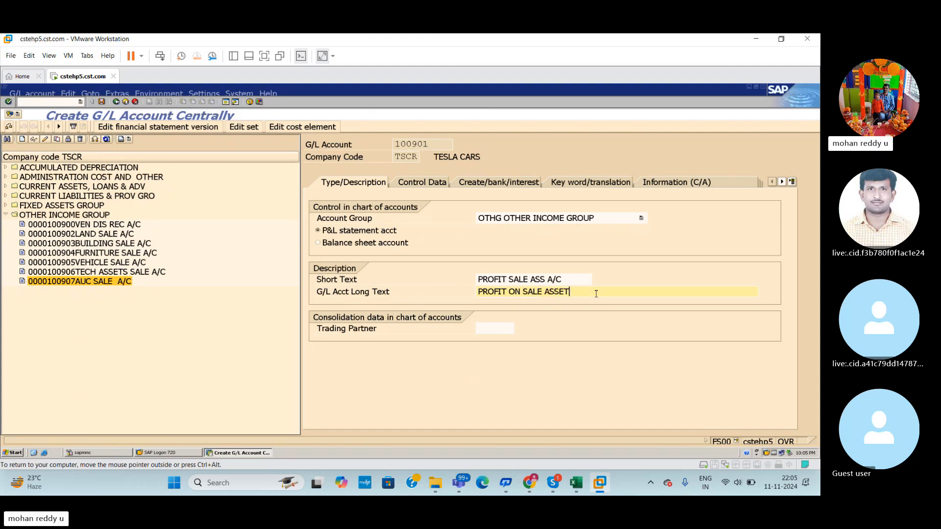
type("A/C")
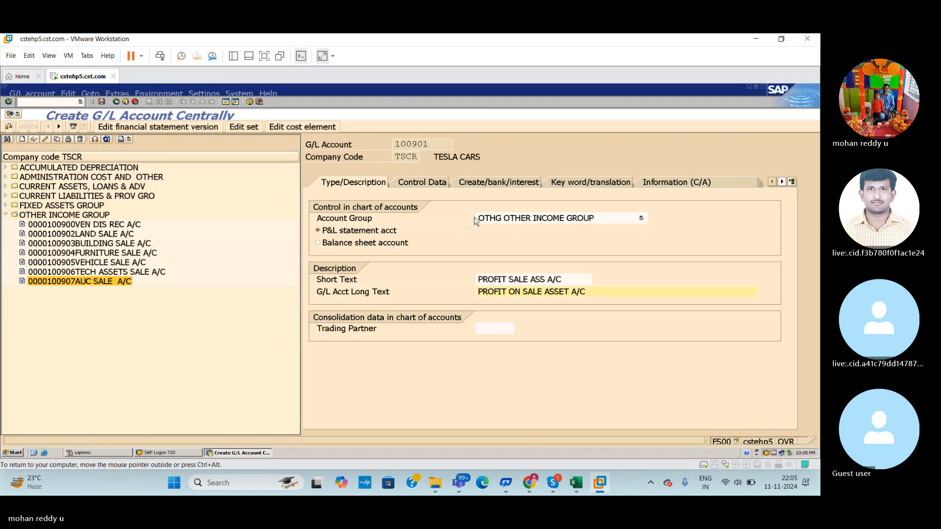
Check the field status group and control data of account 100901 and save the account
left_click(422, 187)
left_click(501, 189)
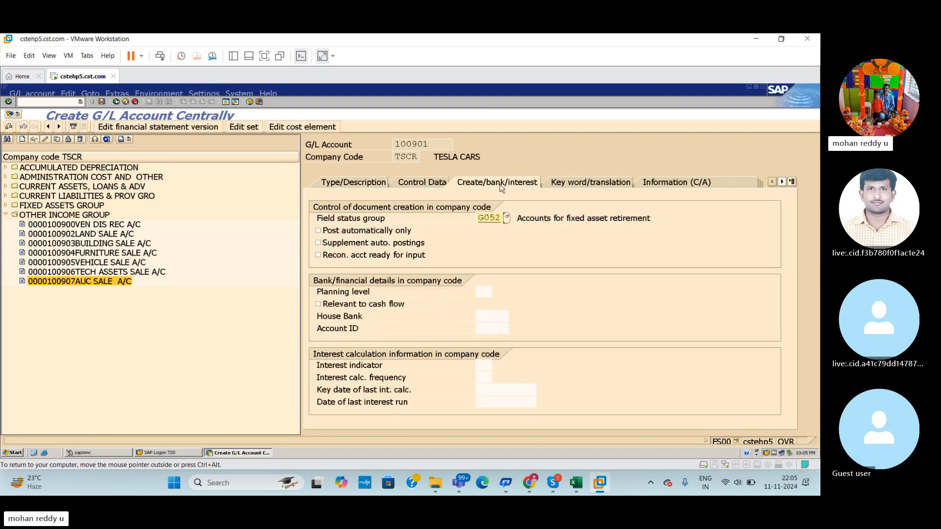
left_click(433, 183)
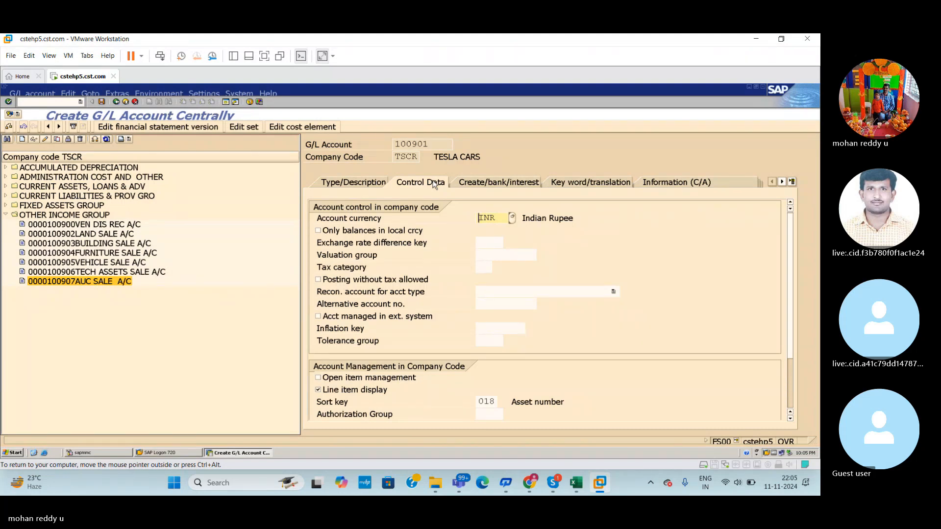
key("ctrl+s")
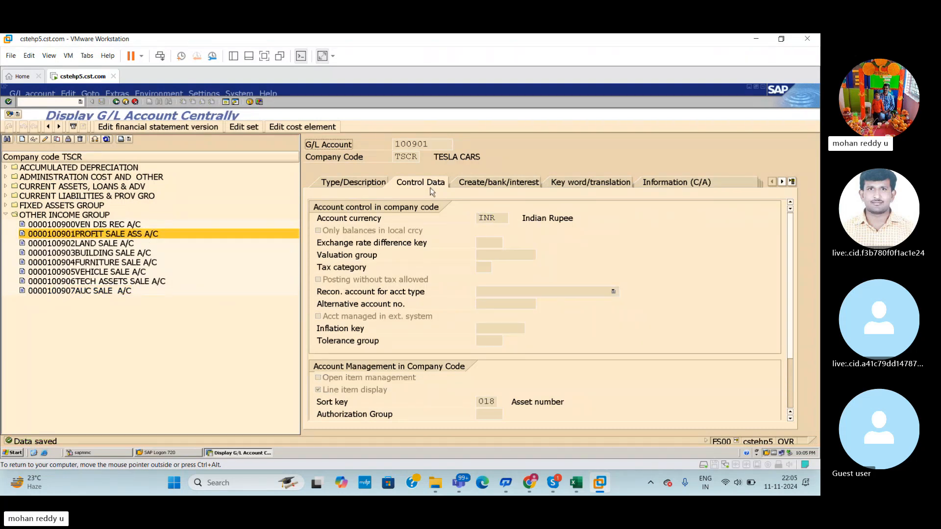
Switch to the Excel process sheet and enter compl in cell E64 beside the profit on sale of asset account 100901
key("alt+Tab")
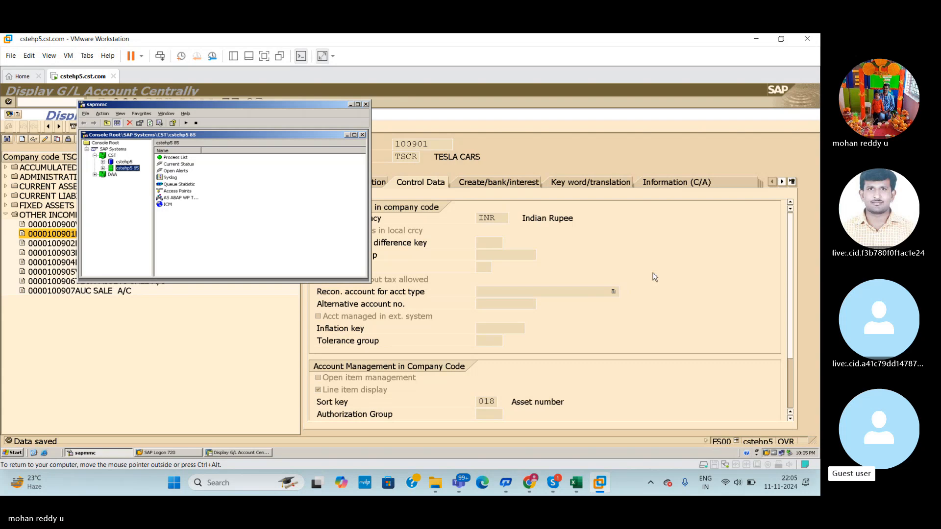
left_click(349, 105)
left_click(577, 482)
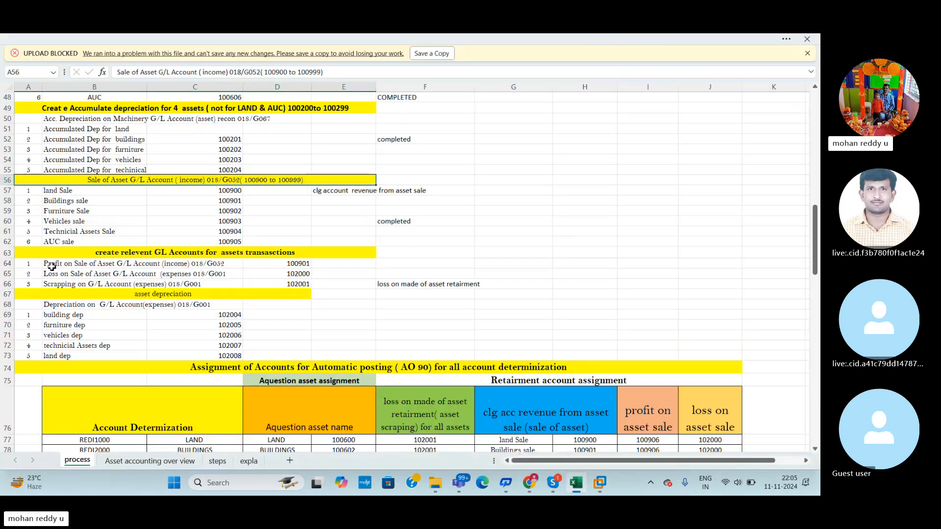
left_click(348, 263)
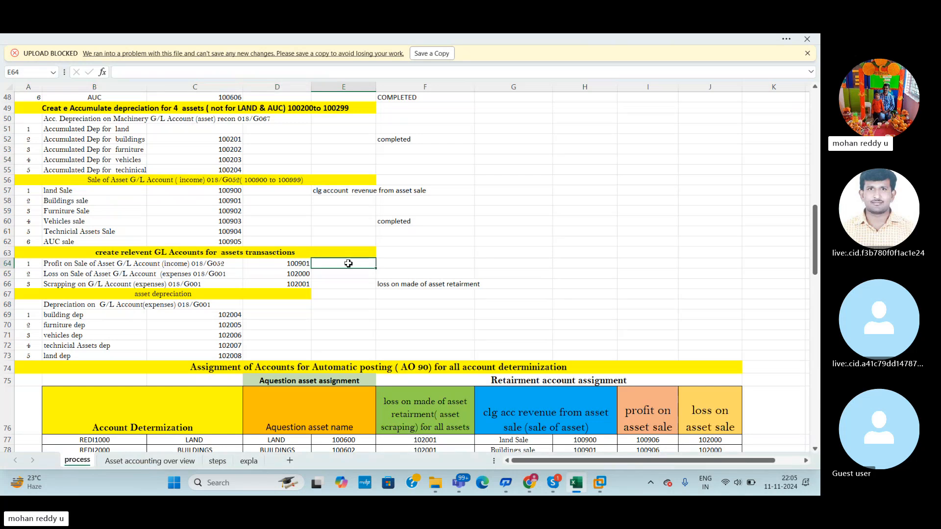
type("compl")
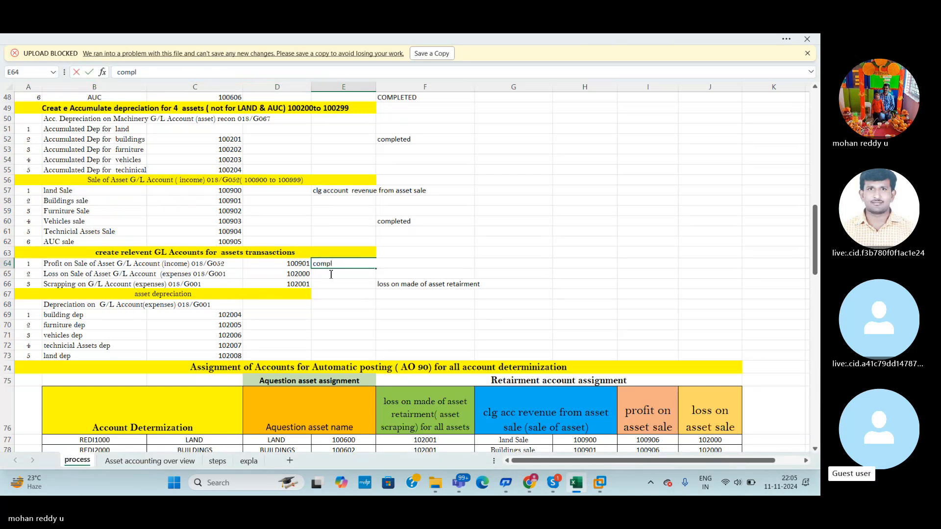
left_click(339, 313)
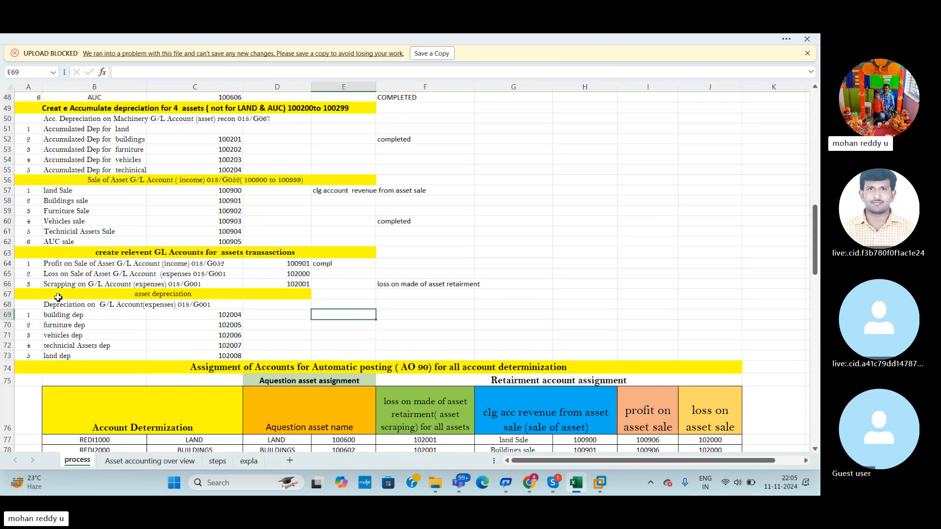
Check the loss on sale of asset row in Excel and the administration cost group's accounts for company code TSCR in SAP
left_click(301, 276)
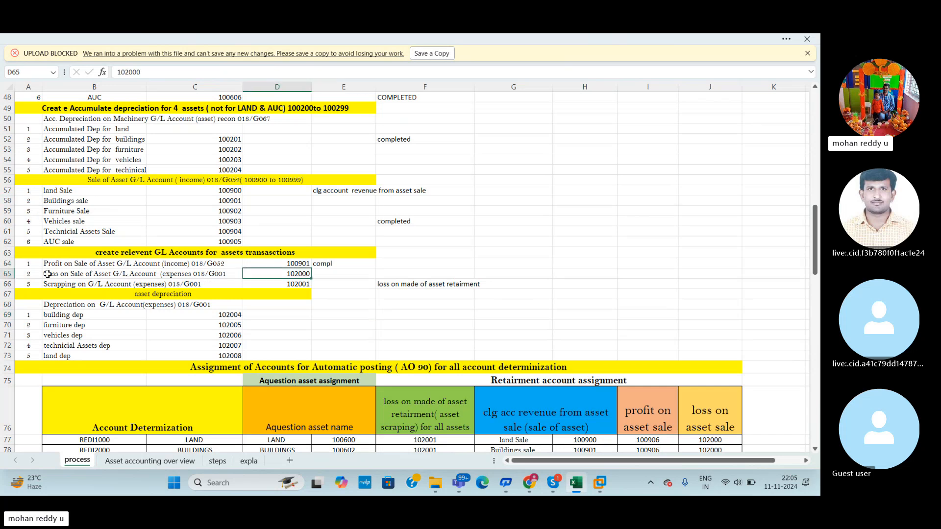
left_click(7, 274)
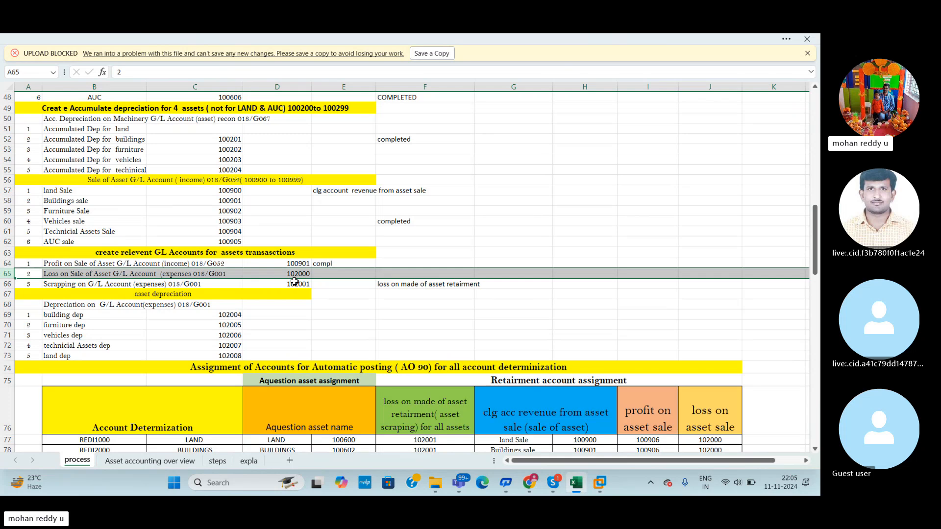
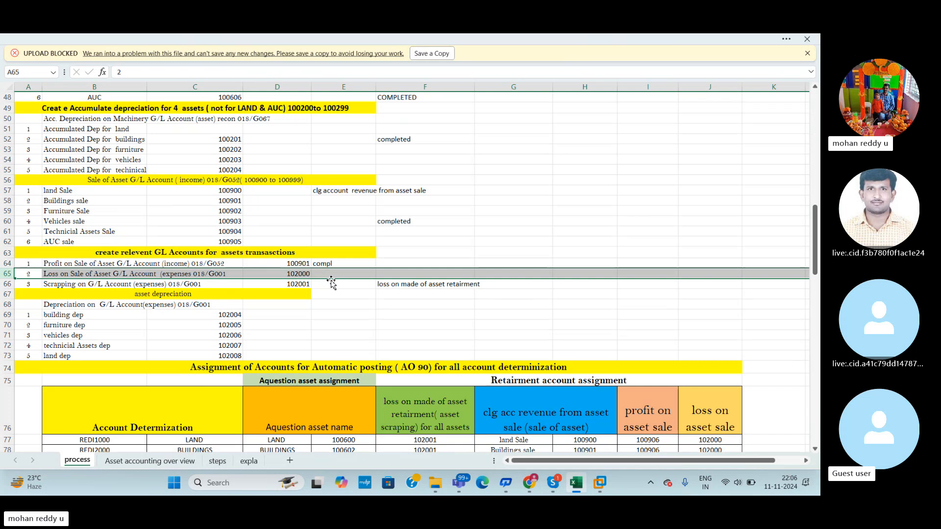
mouse_move(584, 489)
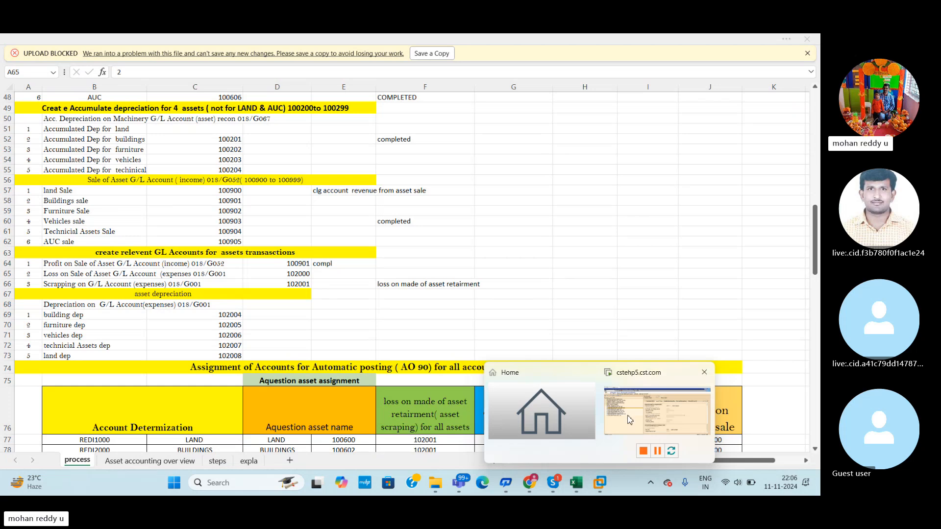
left_click(629, 420)
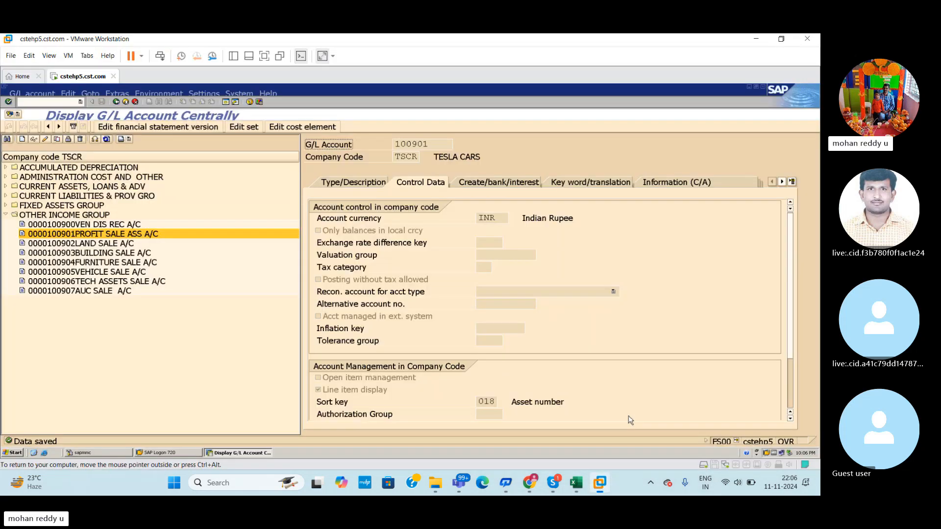
left_click(6, 217)
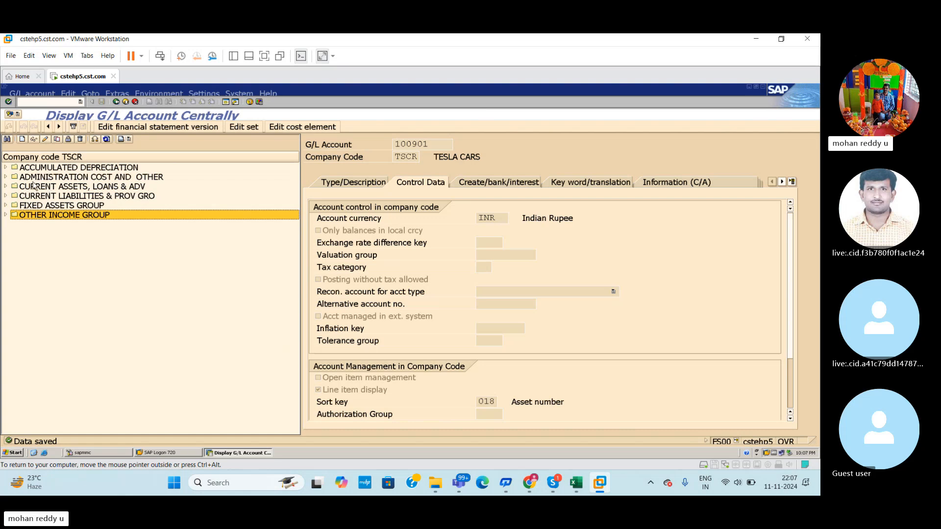
left_click(6, 177)
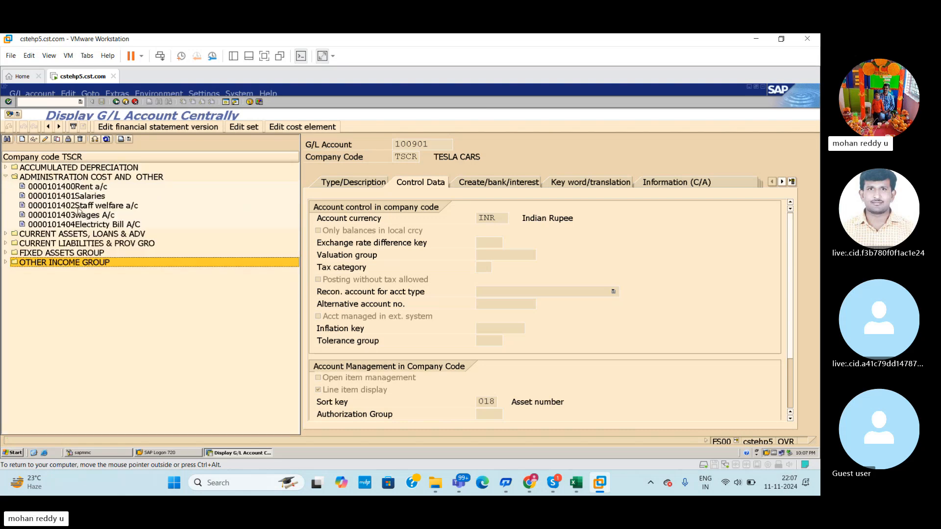
left_click(5, 177)
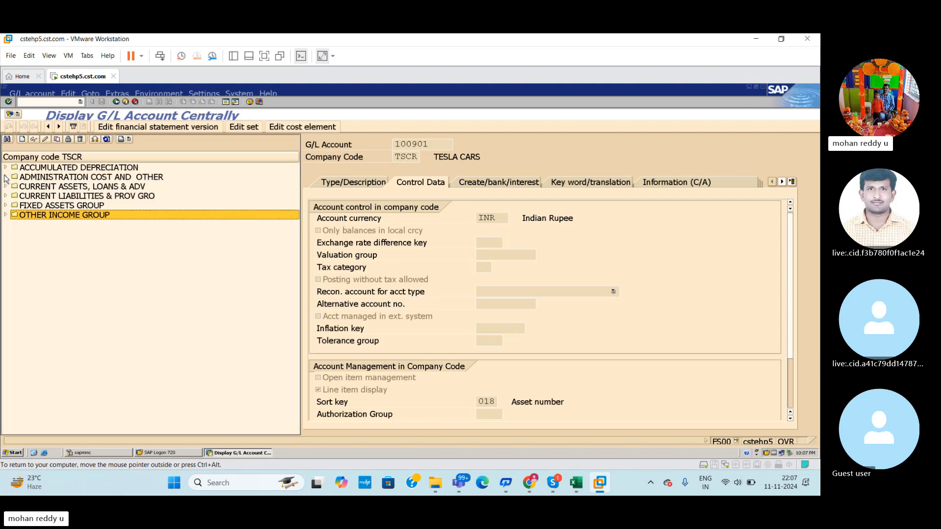
Open the G/L account groups with transaction OBD4 in a new session and position the list at chart of accounts TSOC
left_click(184, 453)
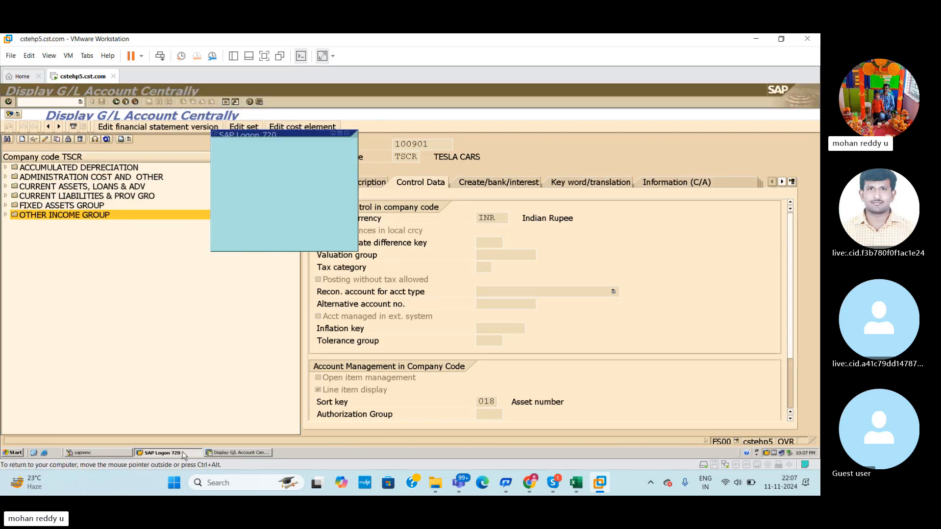
left_click(223, 454)
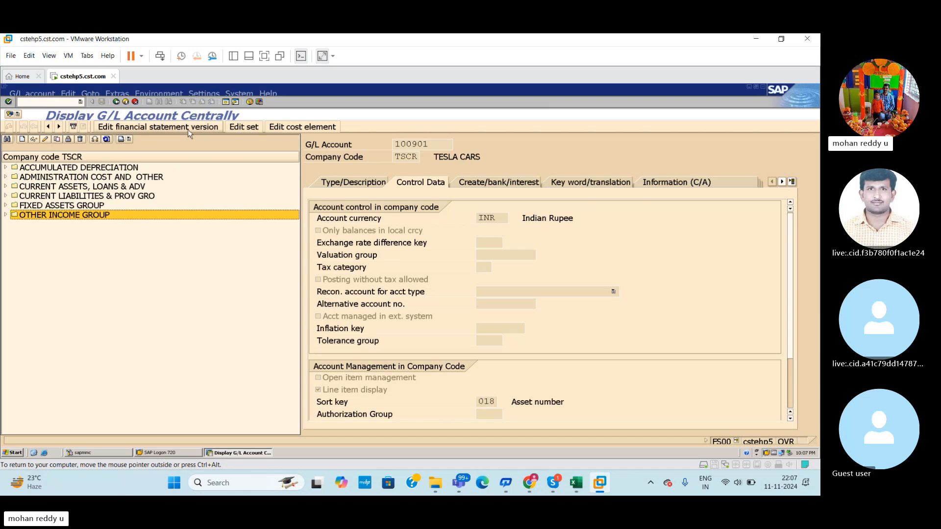
left_click(226, 102)
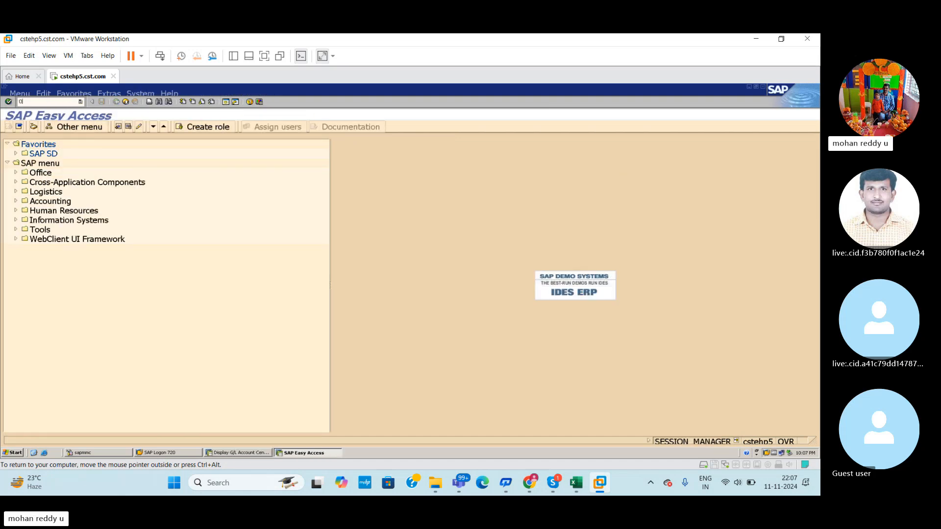
type("OBD4")
key("Return")
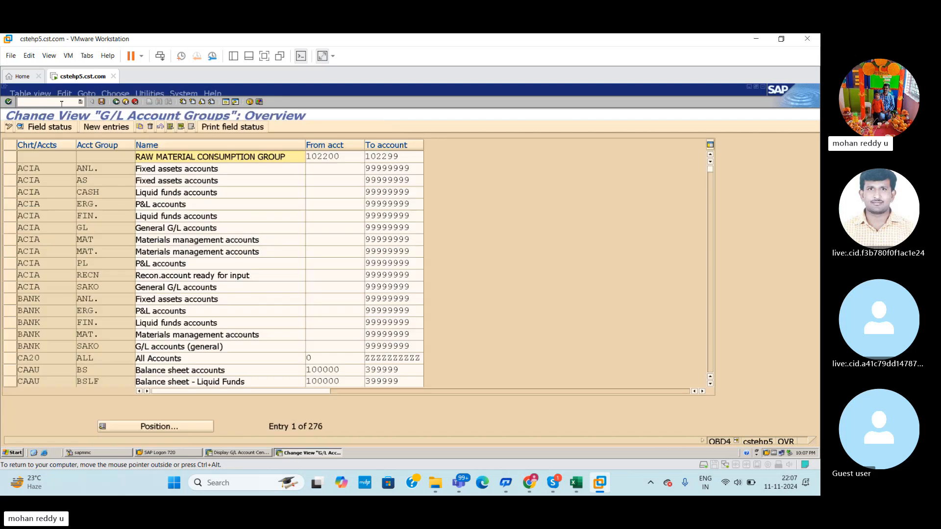
left_click(147, 427)
type("TSOC")
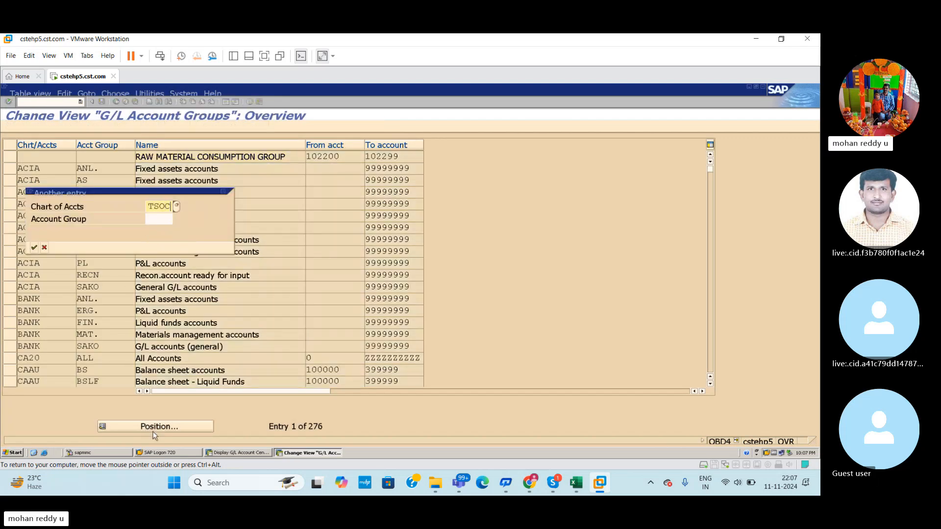
key("Return")
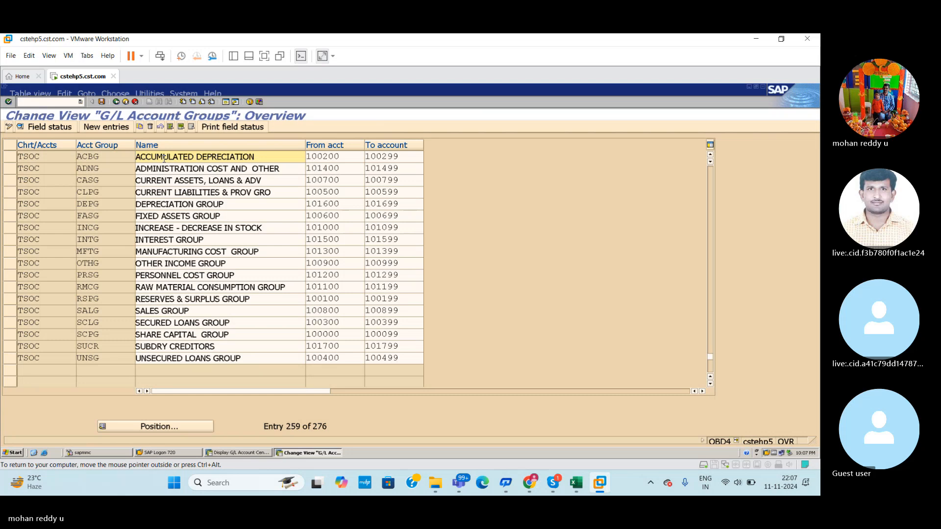
Examine the account groups of chart of accounts TSOC and their number ranges for a suitable expense group
key("Down")
key("Down")
key("Down")
key("Down")
key("Down")
key("Down")
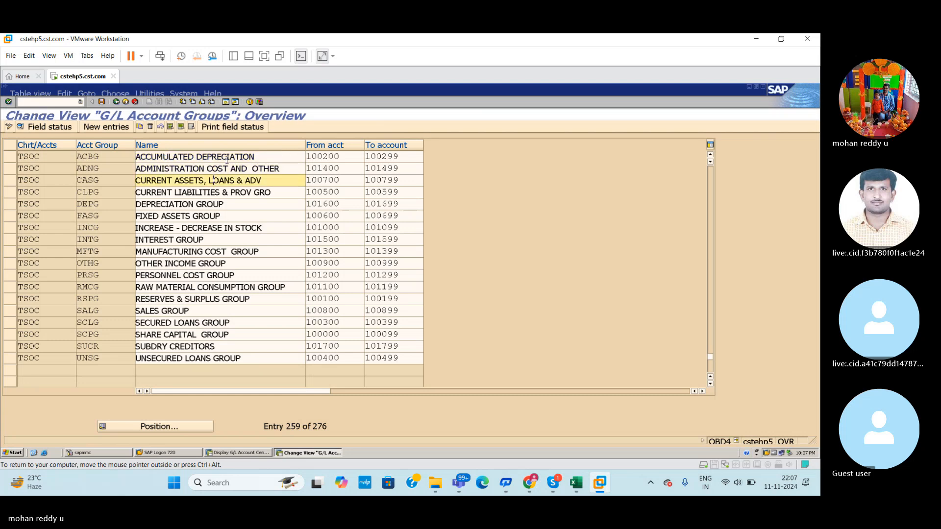
key("Down")
key("Down")
key("Down")
key("Down")
key("Down")
key("Down")
key("Down")
key("Down")
key("Down")
key("Down")
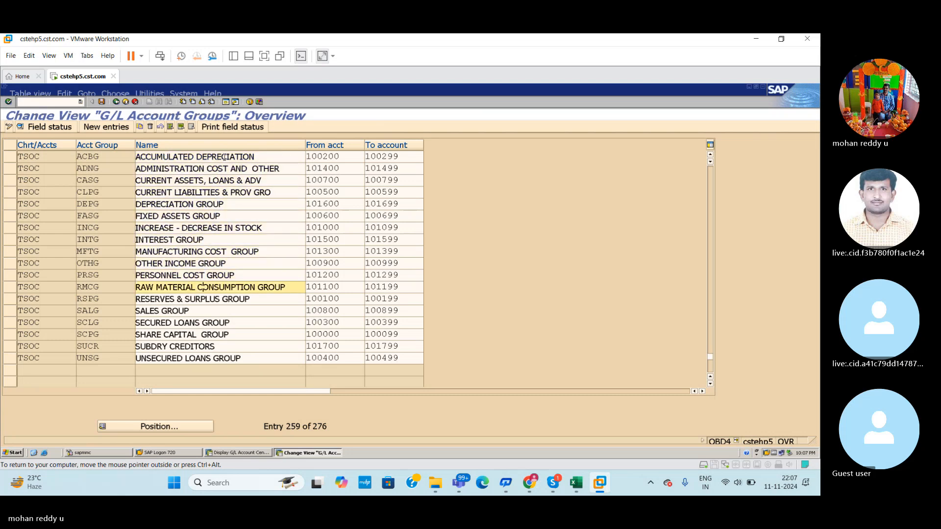
key("Down")
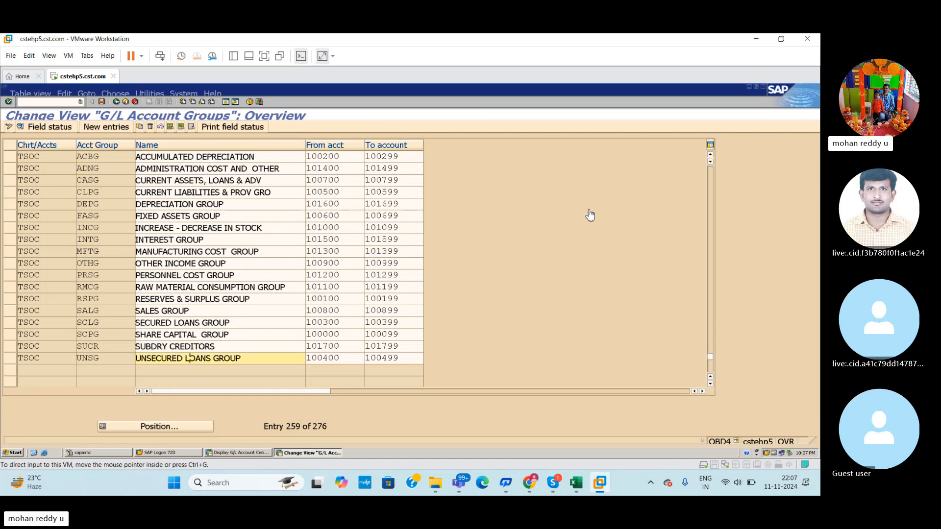
double_click(710, 384)
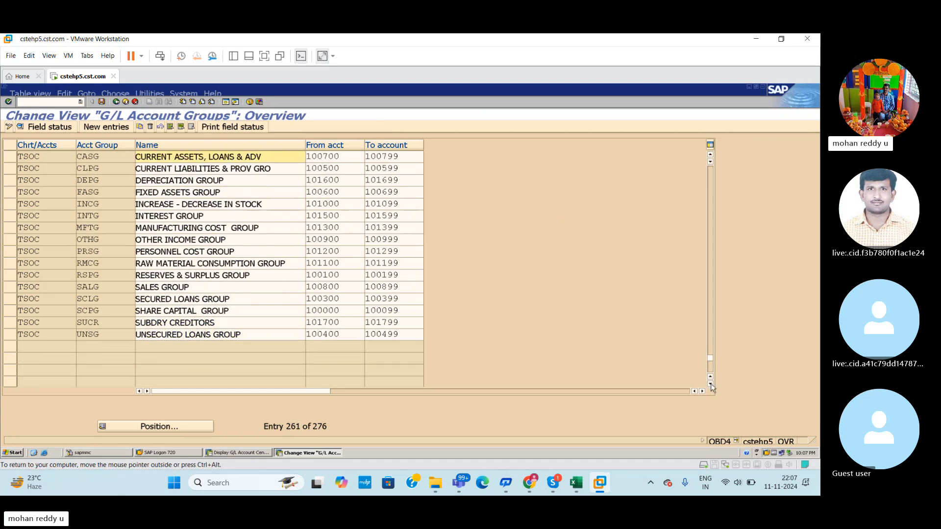
left_click(710, 384)
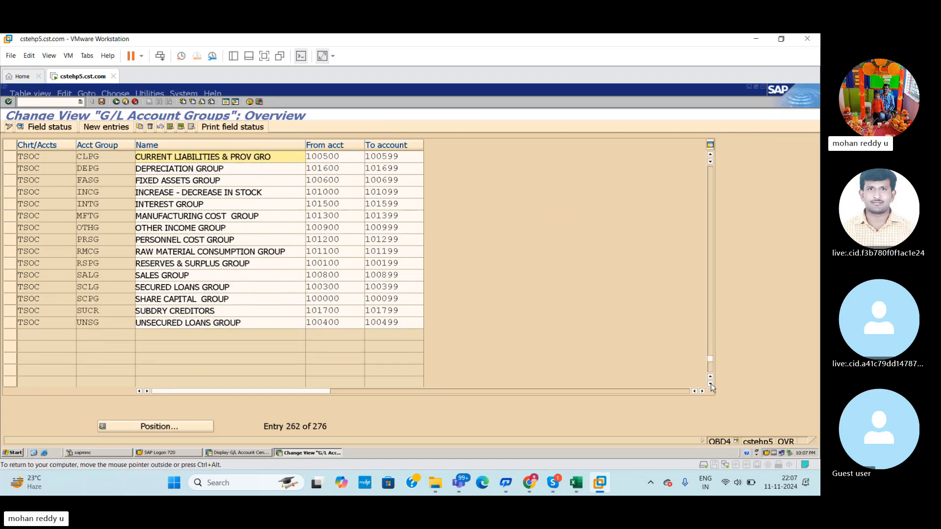
Examine the account groups of chart of accounts TCOC, select its INDP indirect expenses group, and return to the G/L account display
left_click(711, 155)
left_click(710, 155)
left_click(711, 156)
left_click(710, 155)
left_click(711, 156)
left_click(711, 155)
left_click(710, 156)
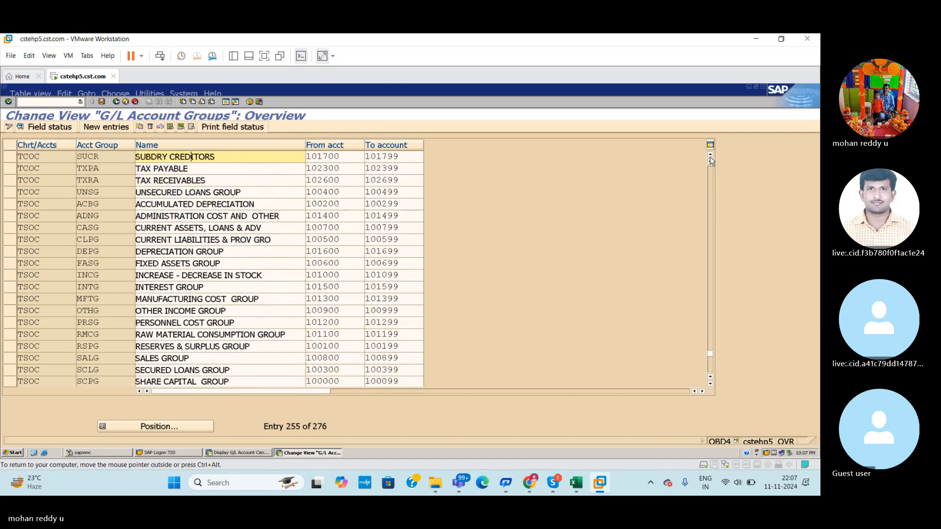
double_click(711, 155)
double_click(710, 156)
double_click(711, 155)
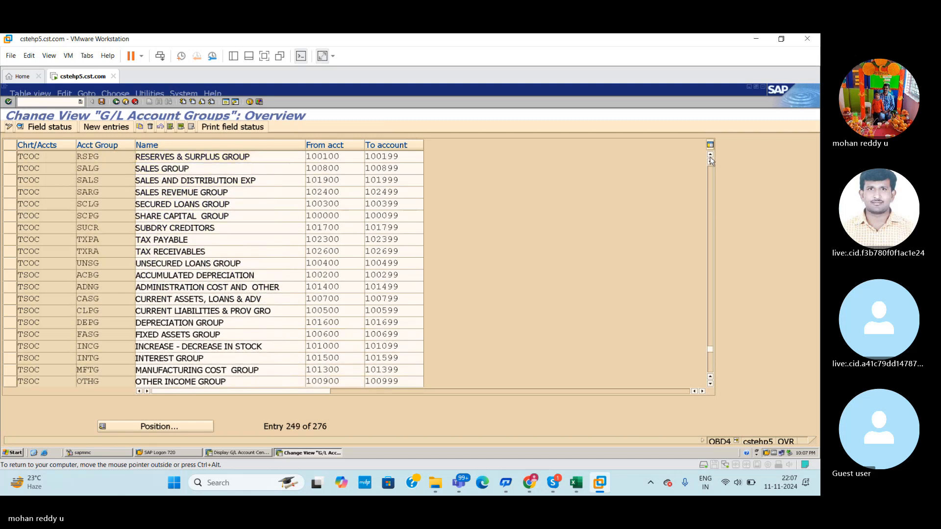
double_click(710, 156)
left_click(710, 156)
double_click(711, 156)
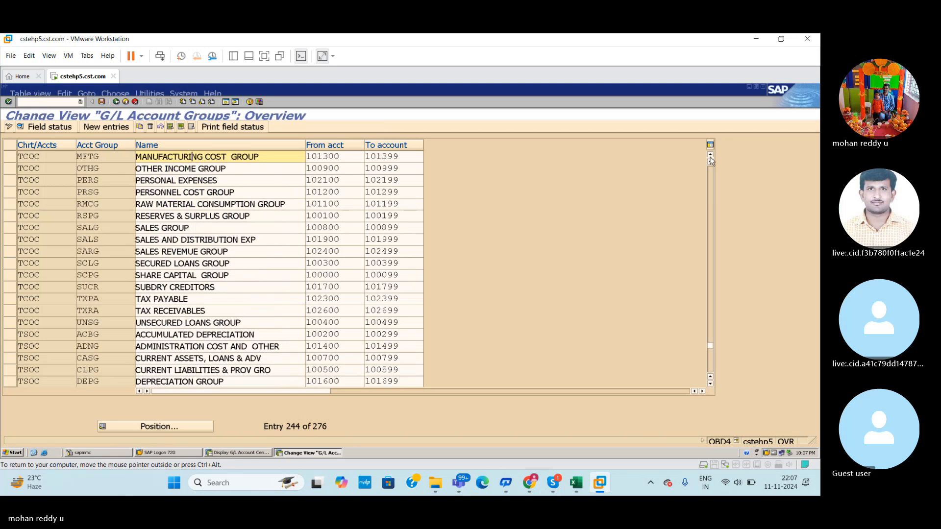
left_click(710, 156)
left_click(711, 156)
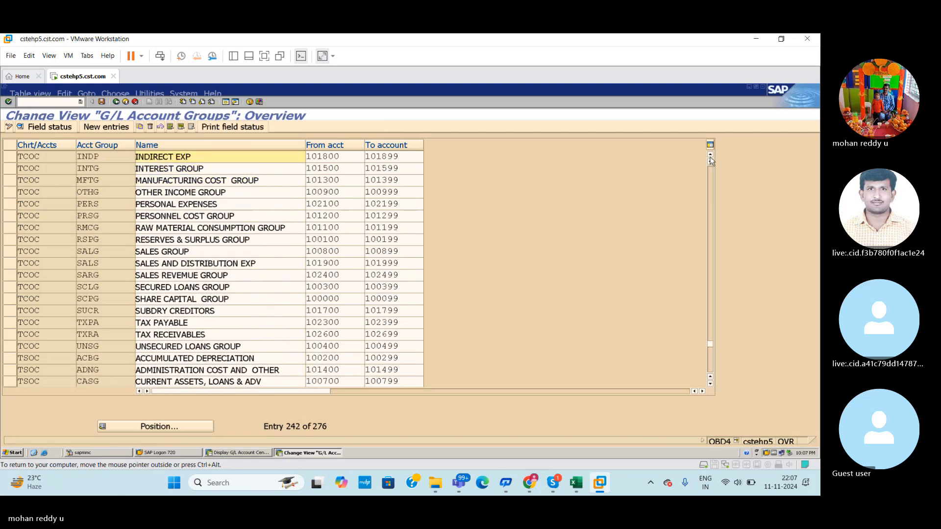
left_click(711, 156)
double_click(710, 156)
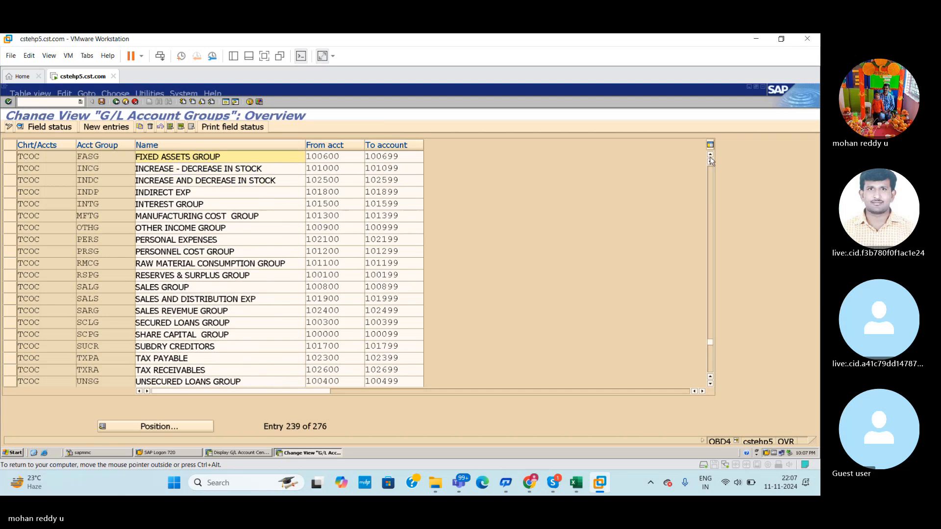
double_click(711, 156)
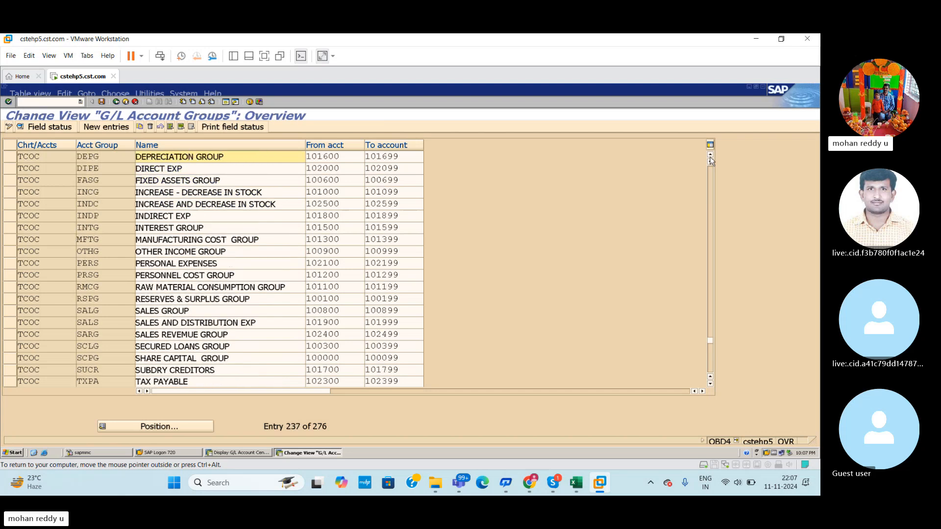
left_click(710, 156)
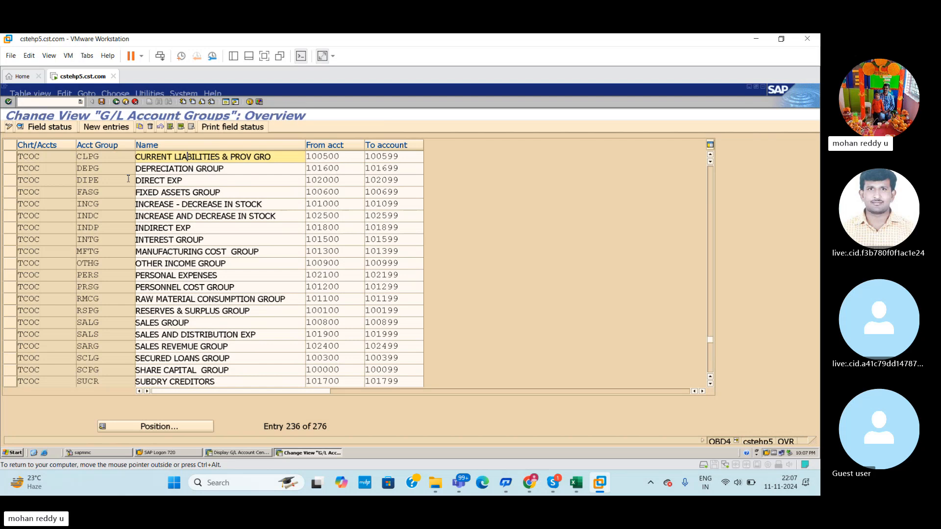
left_click(711, 155)
double_click(710, 156)
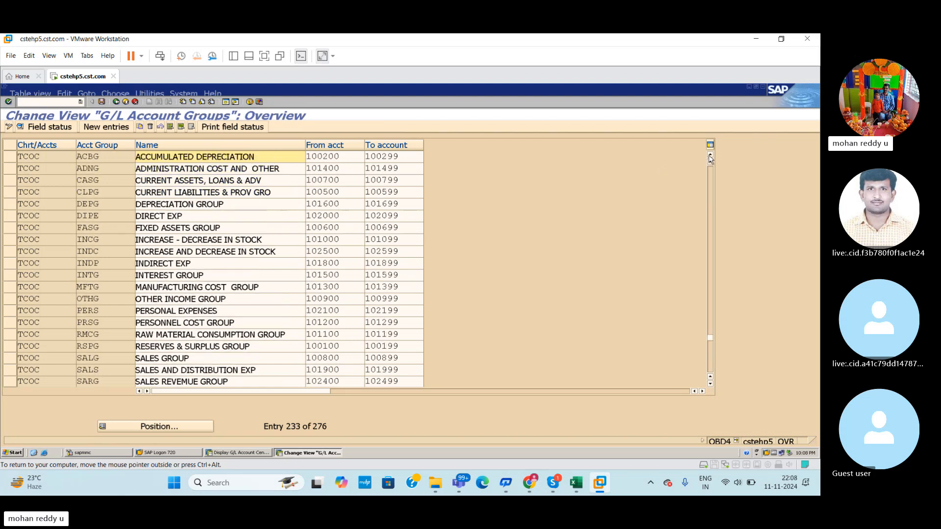
double_click(710, 156)
left_click(710, 156)
double_click(710, 156)
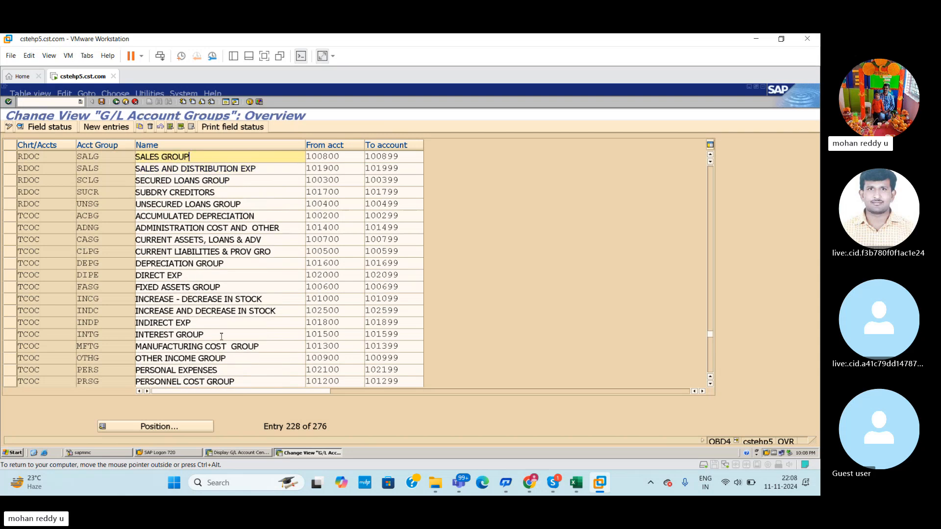
left_click(10, 324)
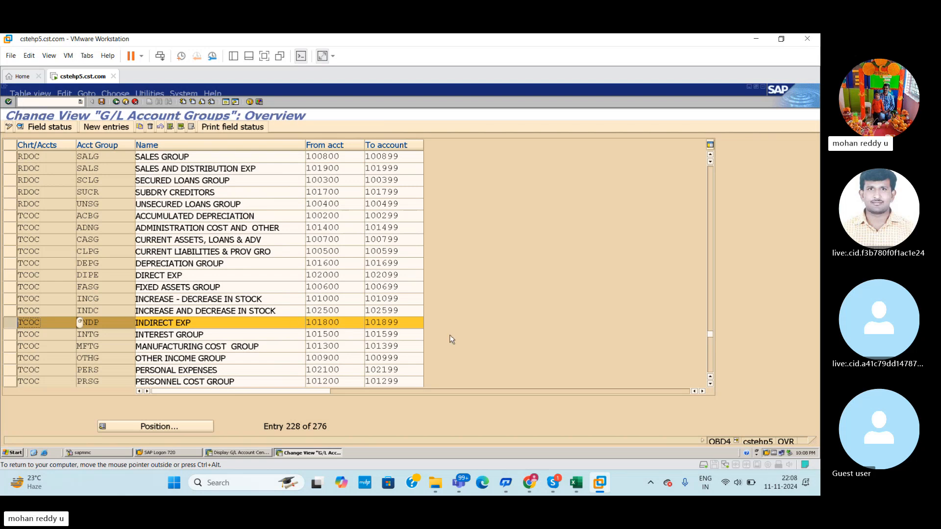
key("alt+Tab")
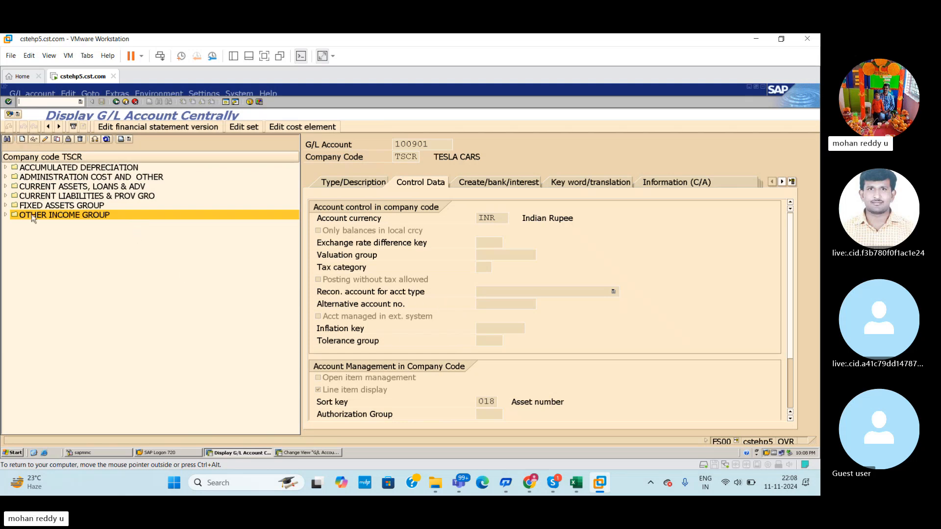
Start creating G/L account 101800 in company code TSCR, taking the number from the INDIRECT EXP group's range
left_click(22, 140)
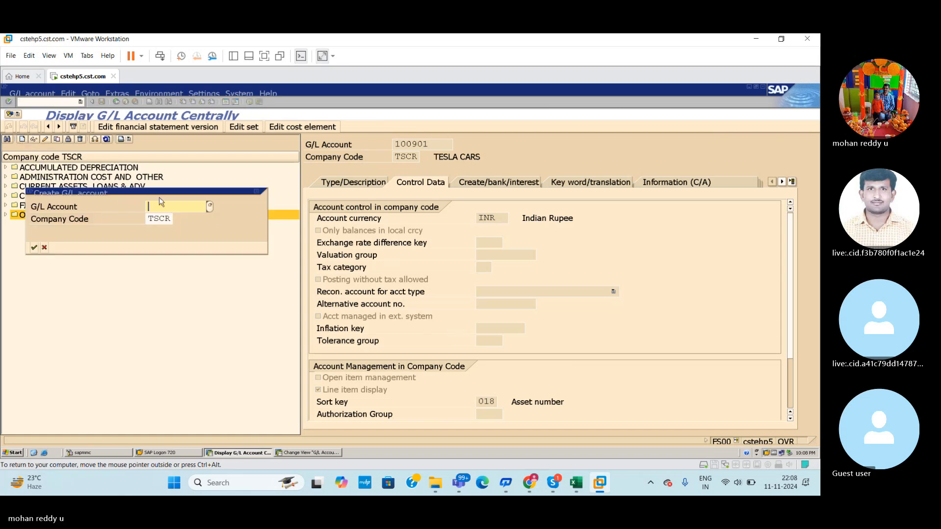
type("100")
key("alt+Tab")
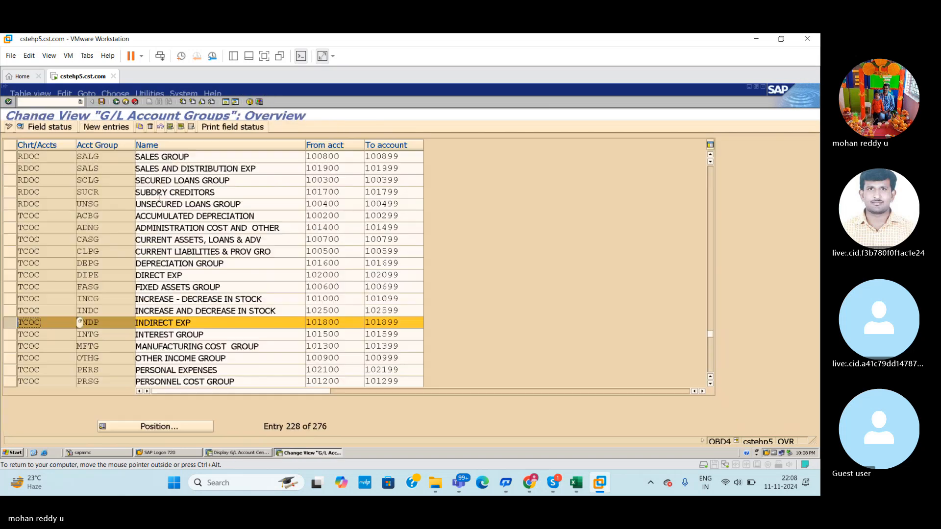
key("alt+Tab")
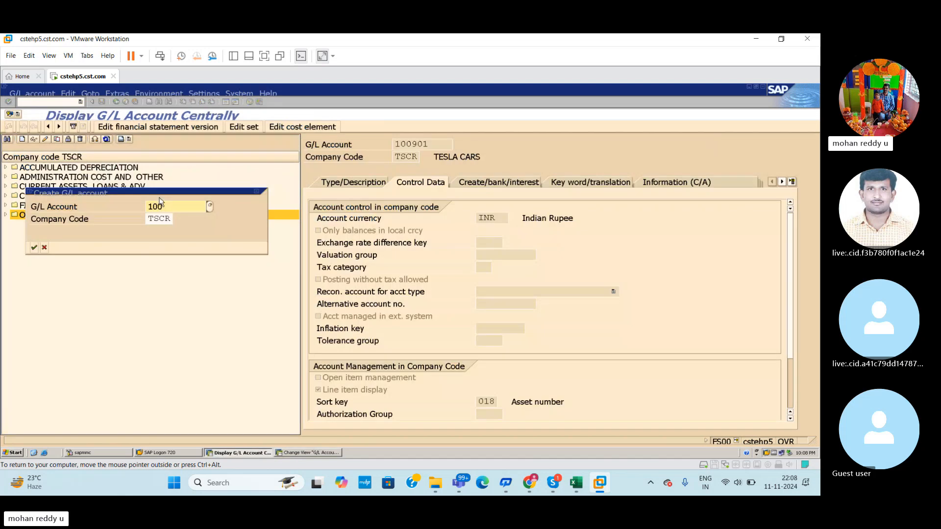
key("BackSpace")
type("1800")
key("Return")
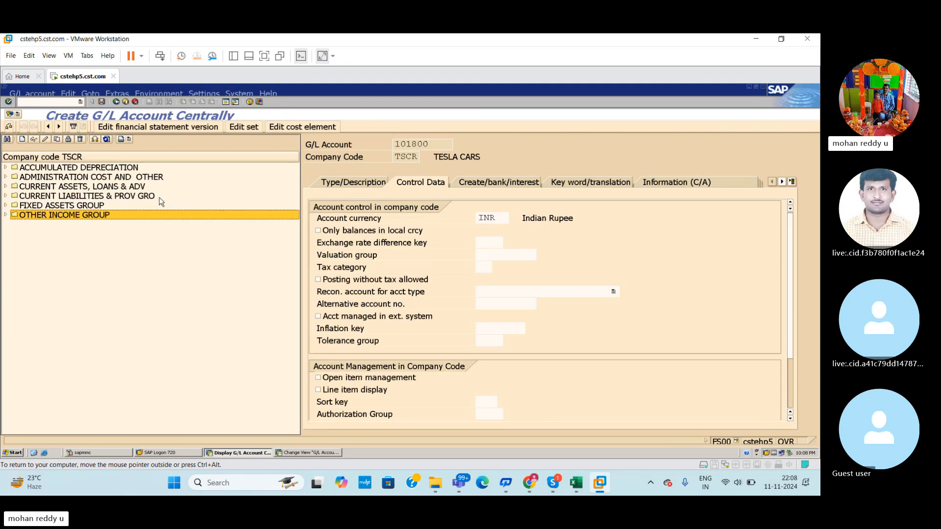
Examine the account group choices in the new account's type and description data for an indirect expenses group
left_click(350, 184)
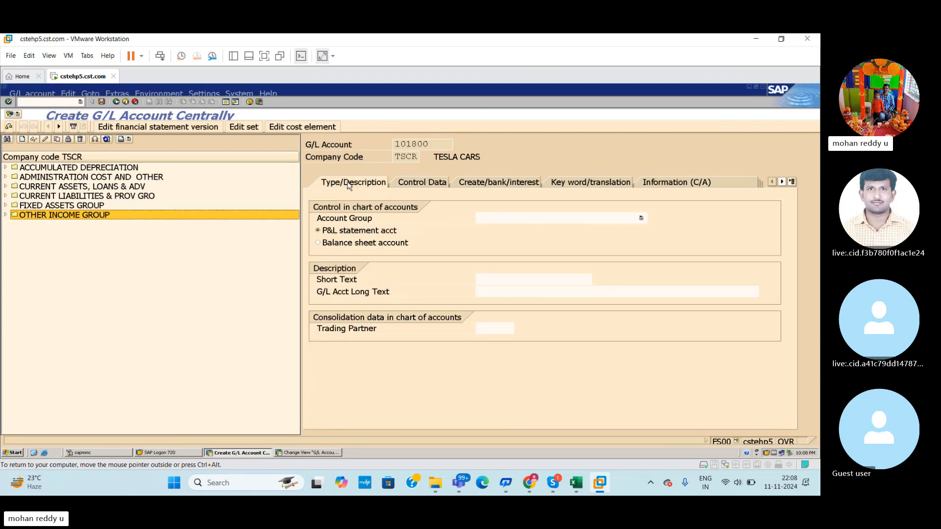
left_click(555, 219)
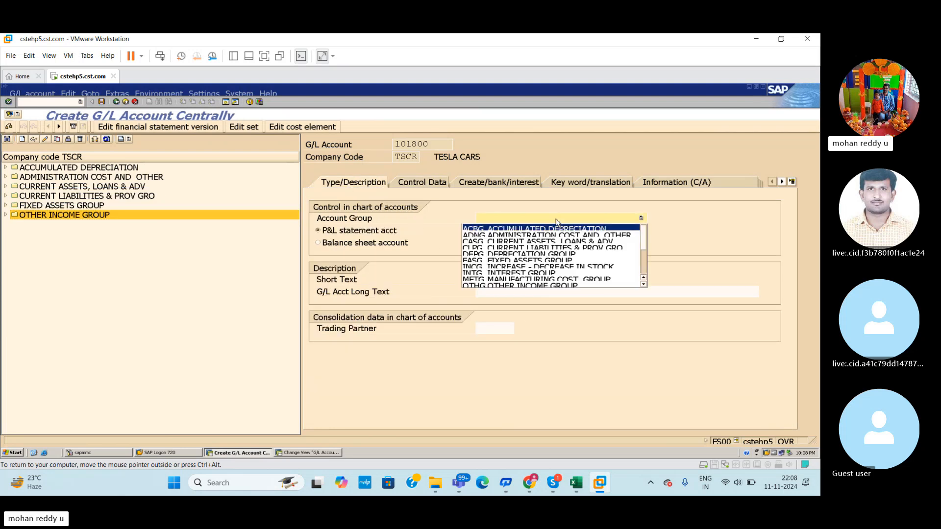
left_click(645, 285)
left_click(644, 284)
left_click(644, 285)
left_click(644, 285)
left_click(644, 285)
left_click(645, 285)
left_click(644, 285)
left_click(644, 284)
left_click(644, 285)
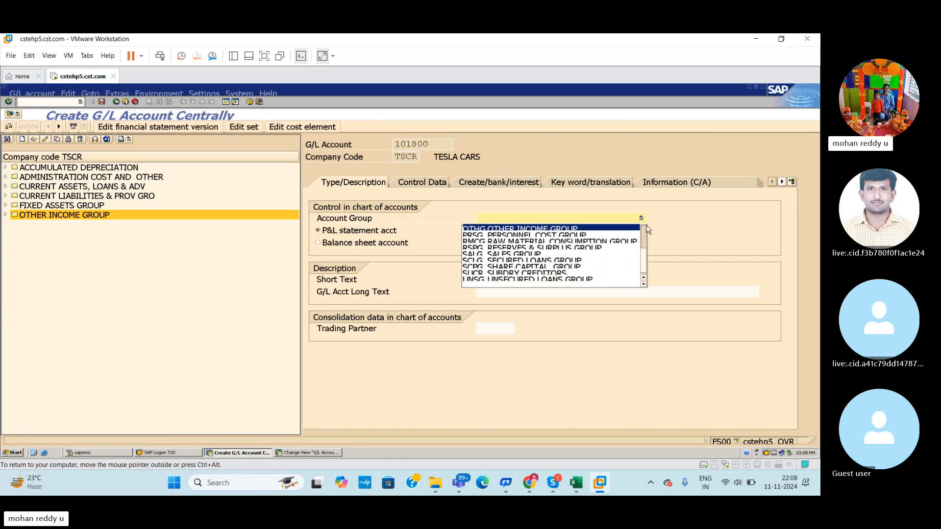
scroll(630, 245, "up", 3)
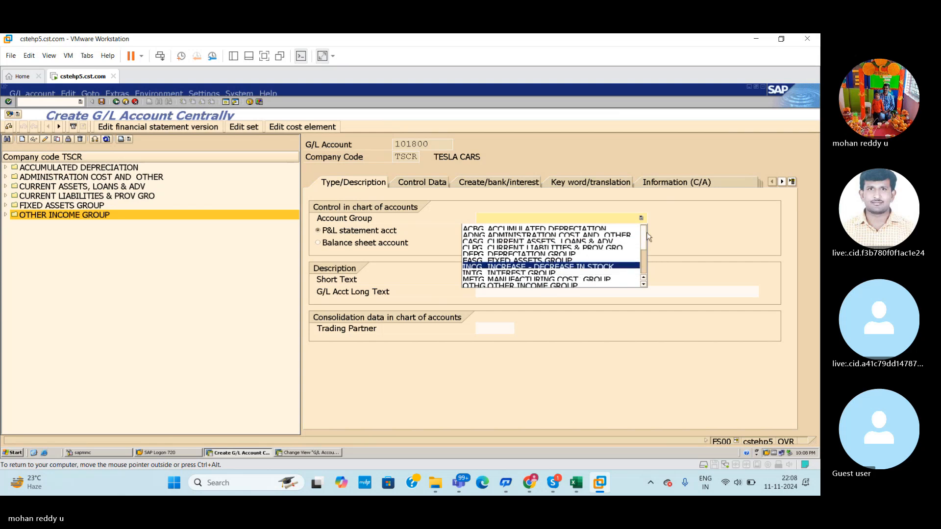
left_click(644, 284)
left_click(644, 284)
left_click(644, 284)
left_click(644, 285)
left_click(644, 285)
left_click(644, 285)
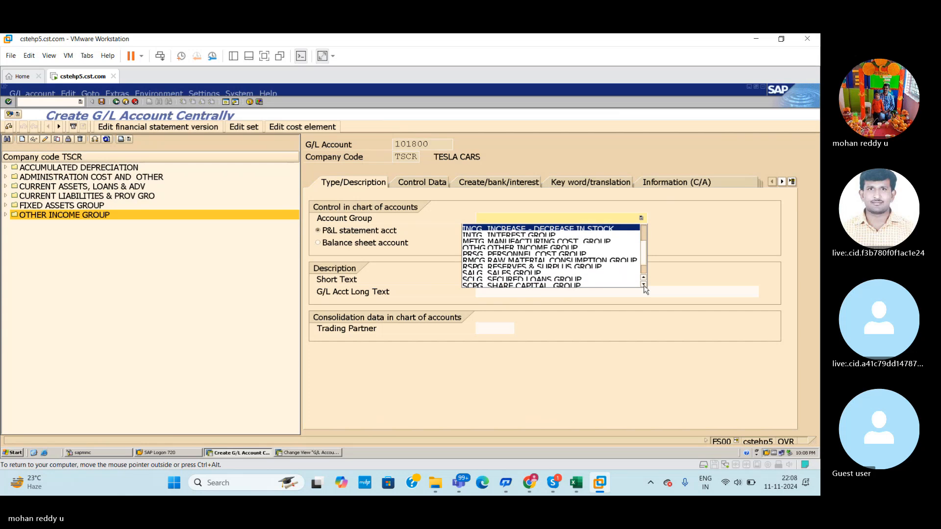
left_click(644, 285)
left_click(644, 285)
left_click(644, 285)
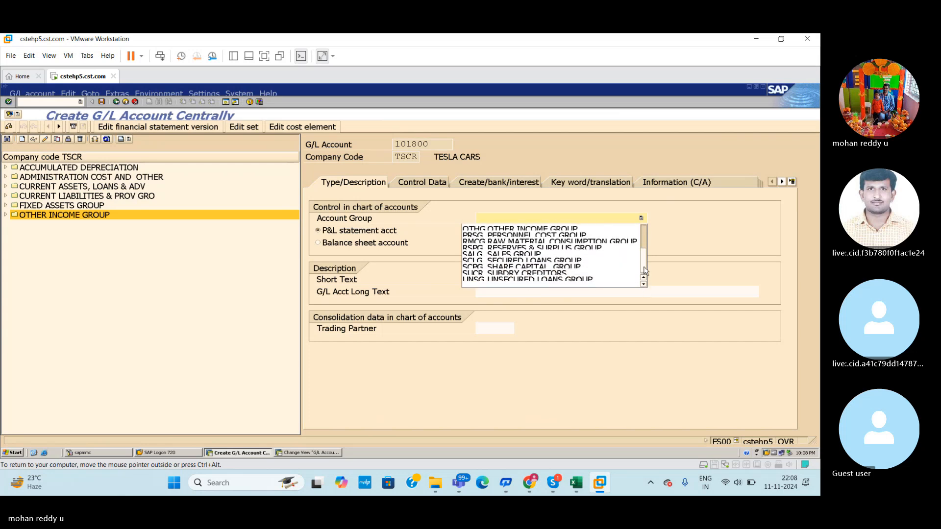
left_click(645, 231)
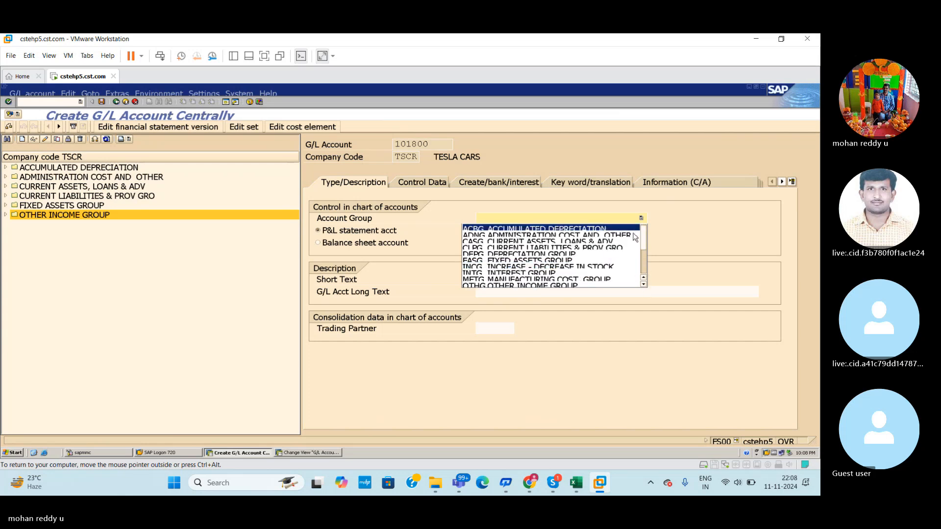
key("Down")
key("Down")
key("Down")
key("Down")
key("Down")
key("Down")
key("Down")
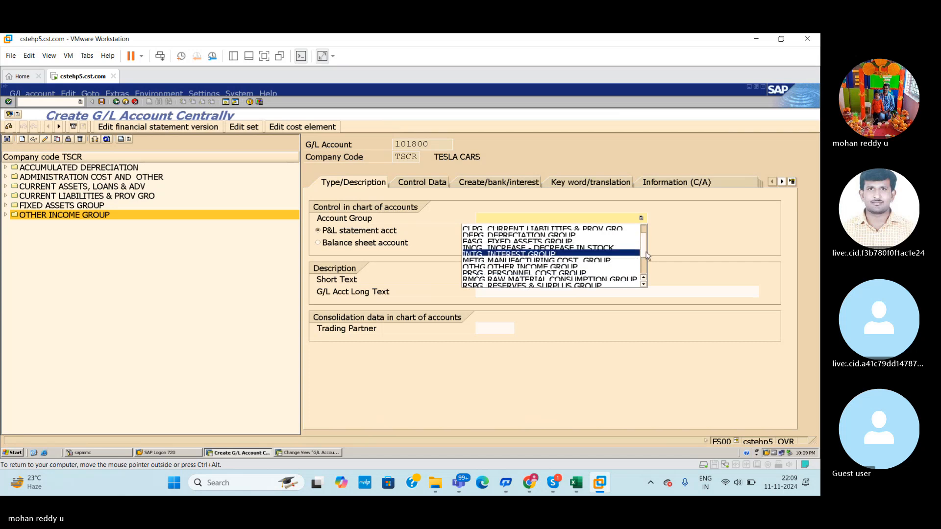
left_click(571, 224)
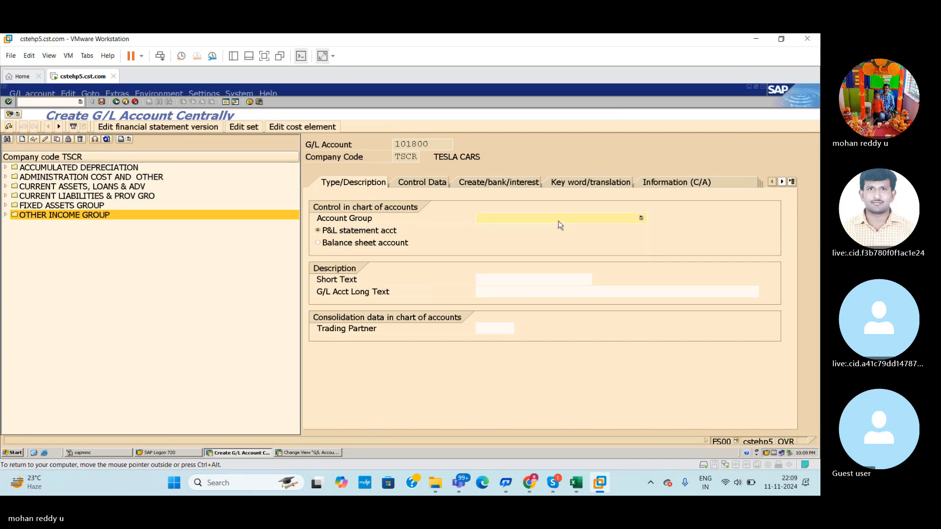
Recheck the INDIRECT EXP row in the account groups overview and try account group INCG Increase - Decrease in Stock for account 101800
left_click(559, 222)
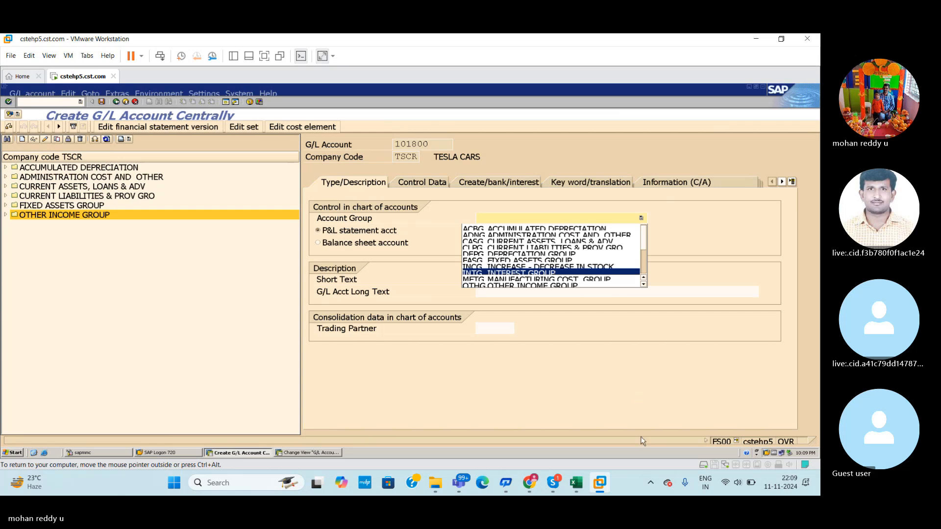
mouse_move(600, 483)
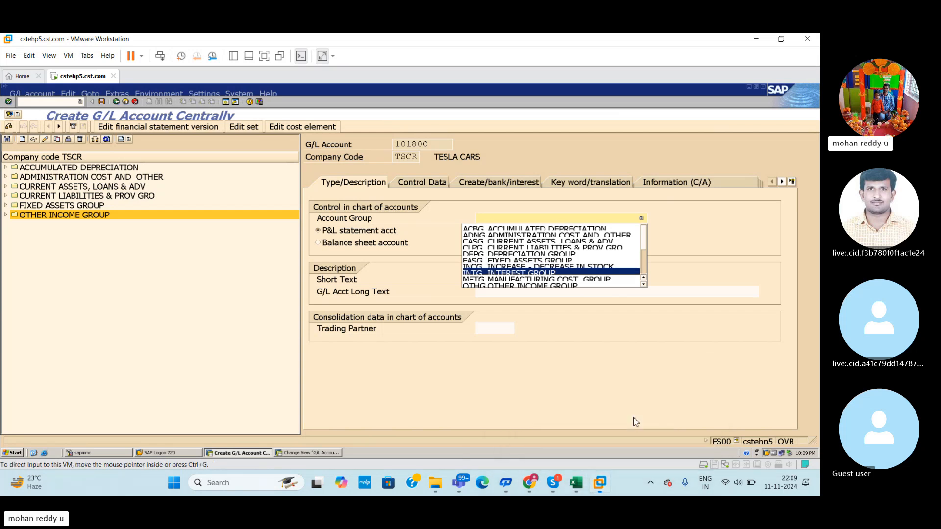
left_click(293, 455)
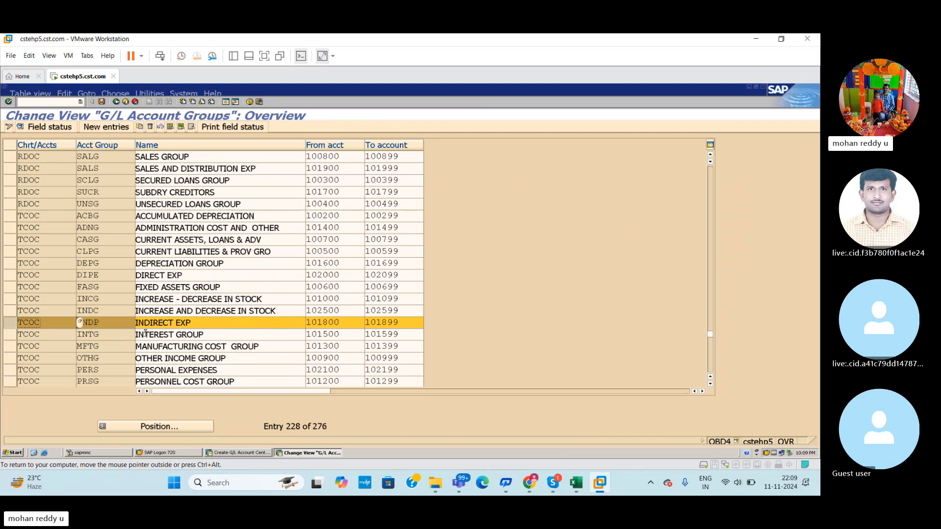
key("alt+Tab")
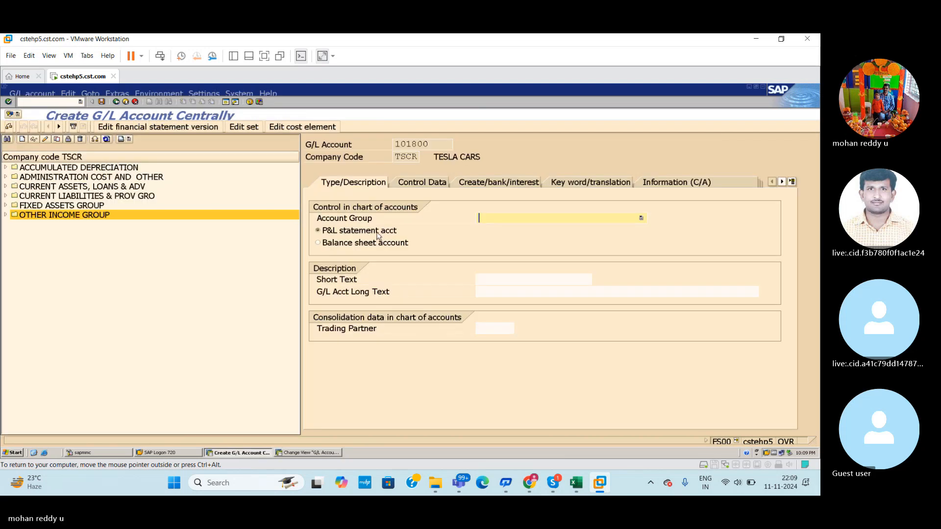
key("F4")
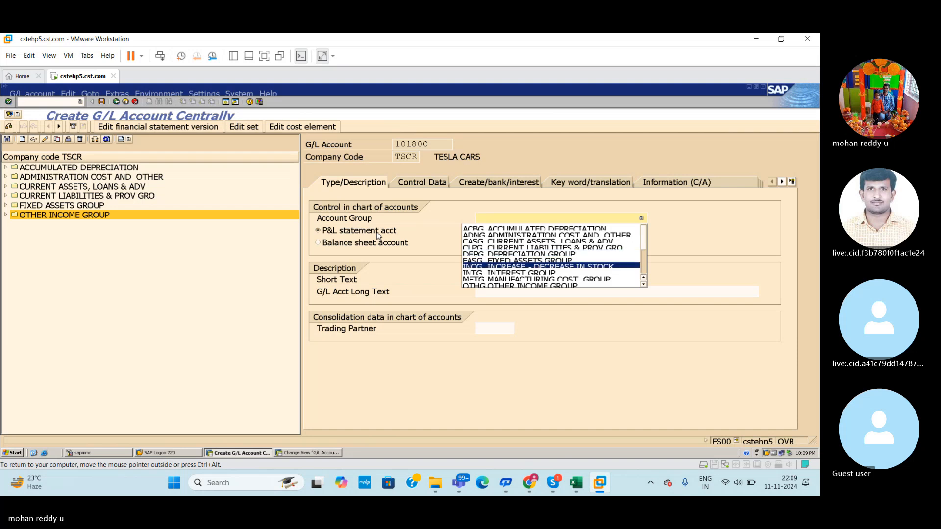
key("Return")
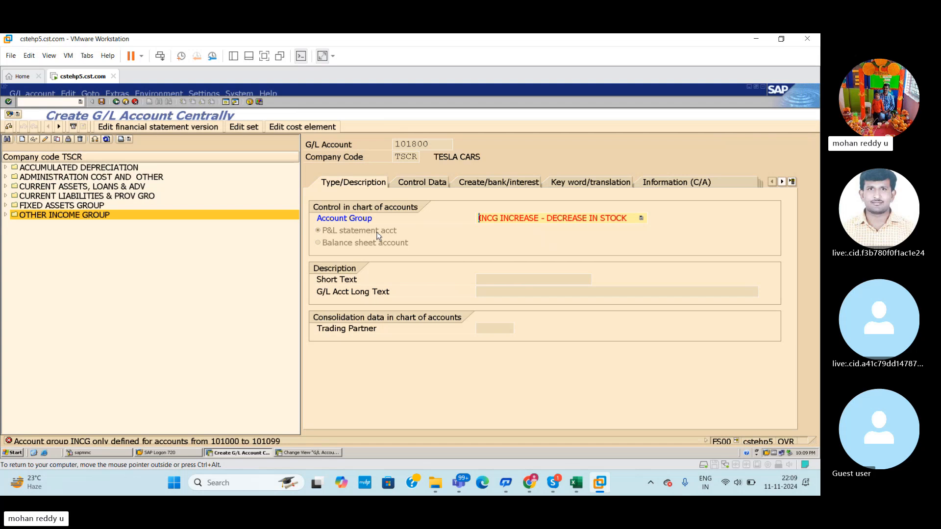
Examine the account group choices beyond INCG for one that suits account number 101800
left_click(641, 218)
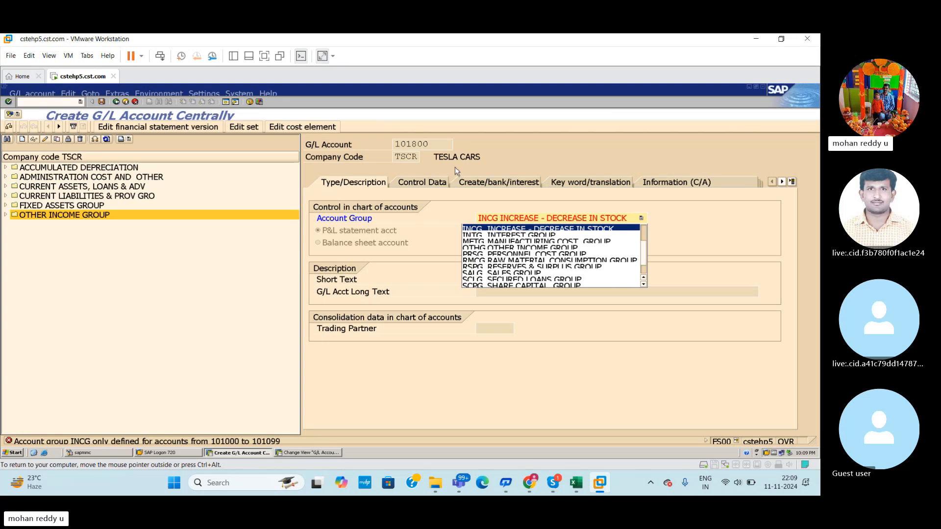
left_click(553, 221)
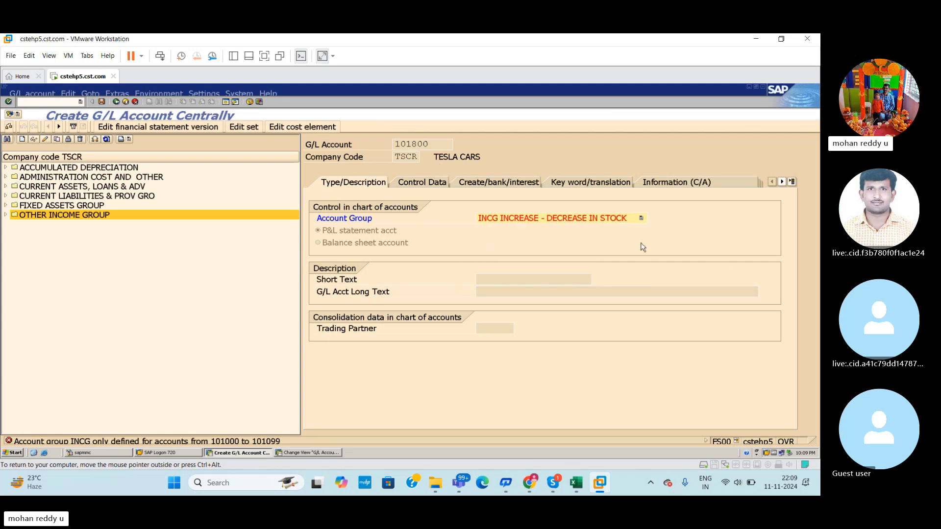
left_click(641, 218)
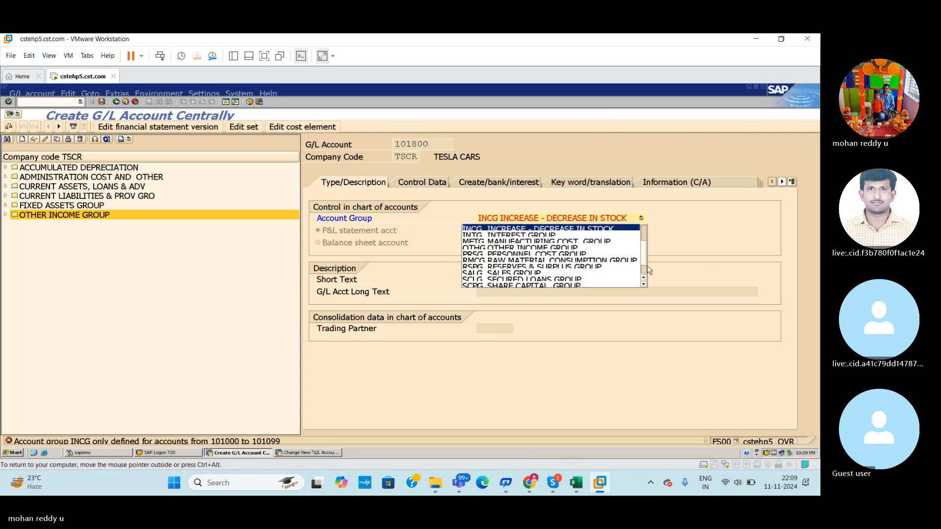
left_click(519, 229)
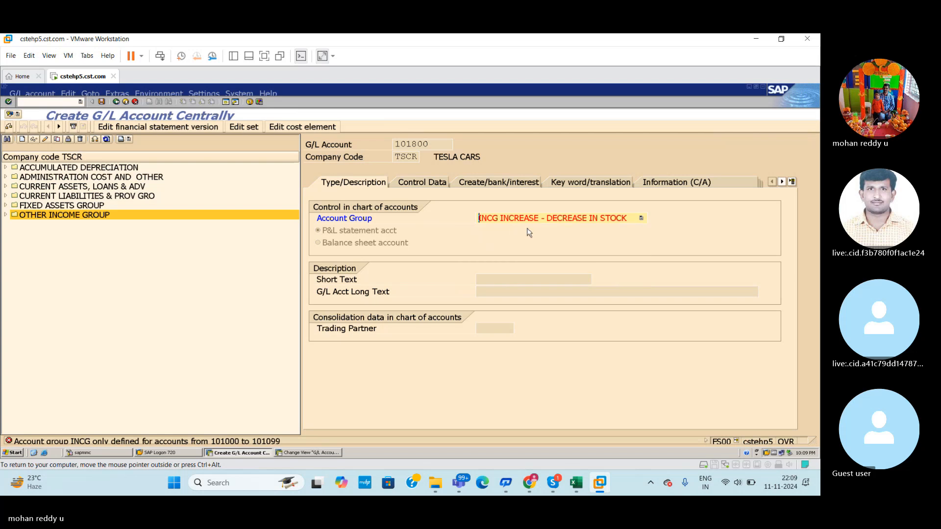
left_click(642, 218)
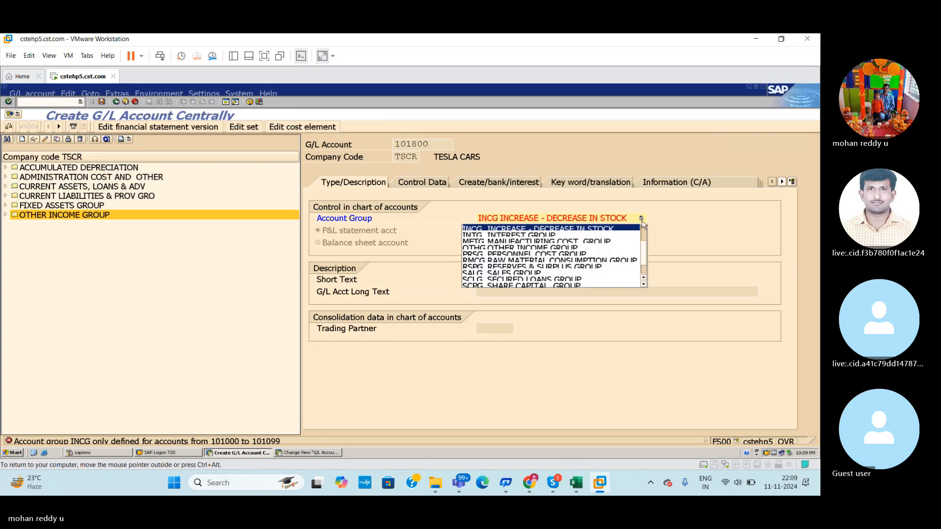
key("Down")
key("Down")
key("Down")
key("Down")
key("Down")
key("Down")
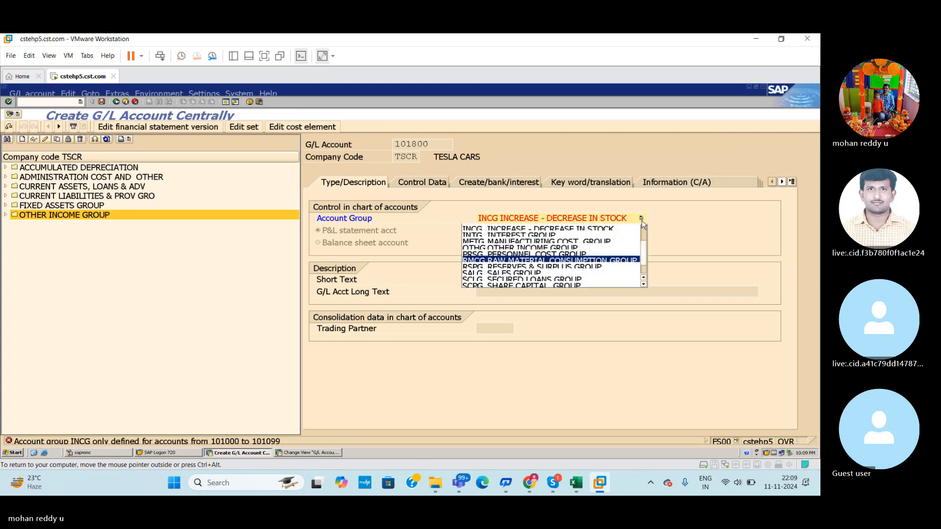
key("Down")
key("Down")
key("Down")
key("Down")
key("Down")
key("Down")
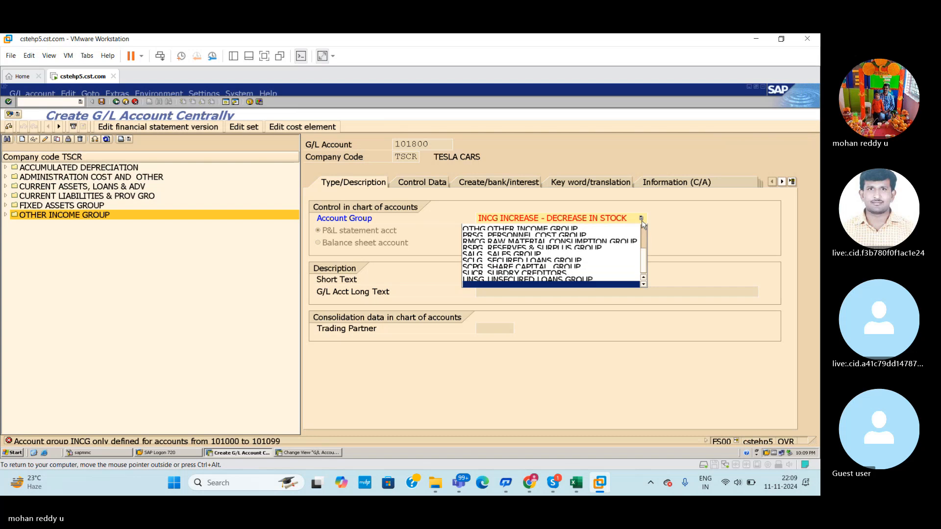
key("Up")
key("Up")
key("Up")
key("Up")
key("Up")
key("Up")
key("Up")
key("Up")
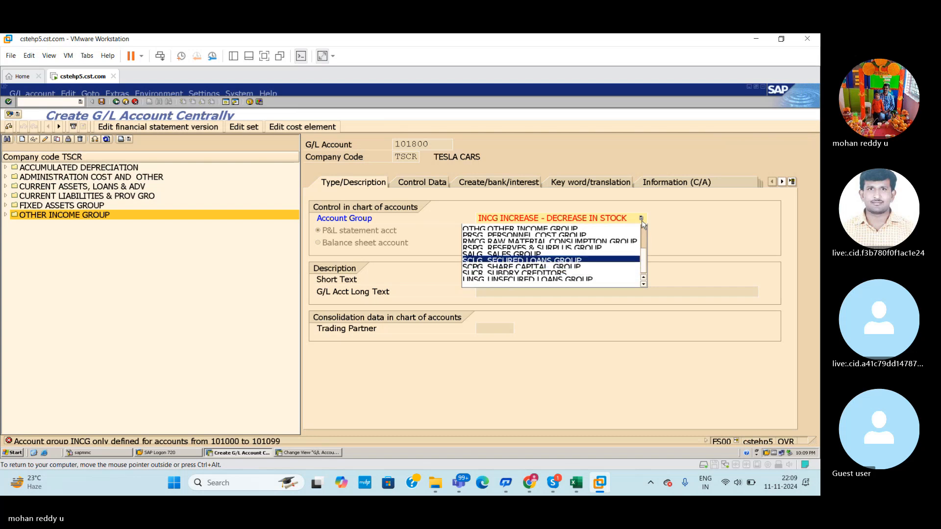
key("Up")
key("Up")
key("Up")
key("Up")
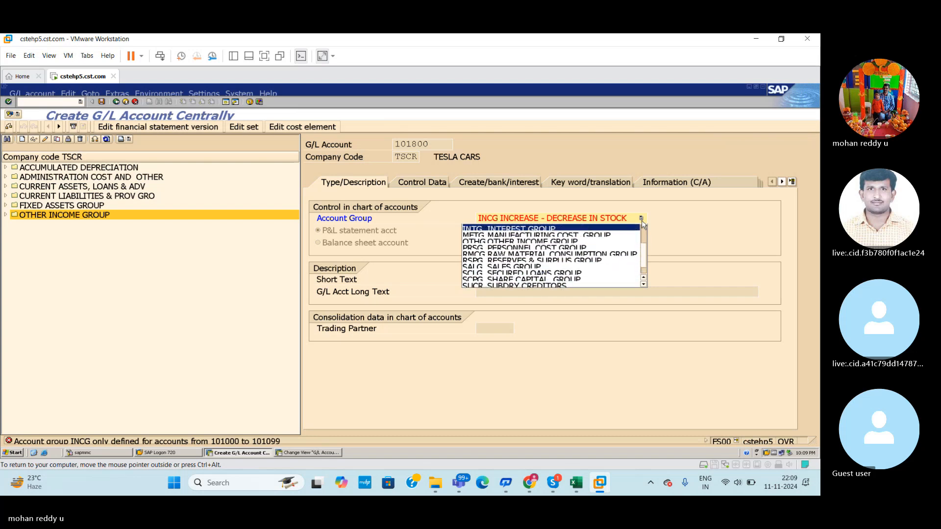
key("Return")
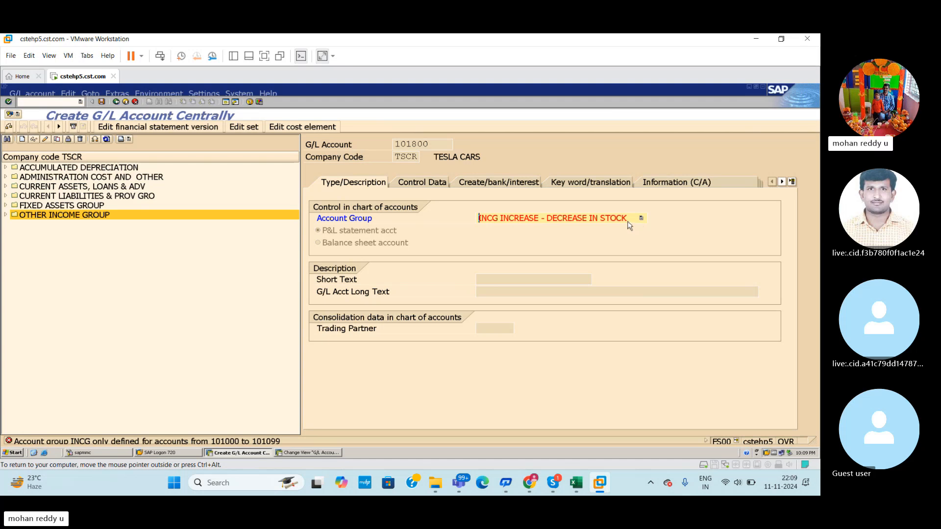
Try account group ADNG Administration Cost and Other for G/L account 101800
left_click(641, 219)
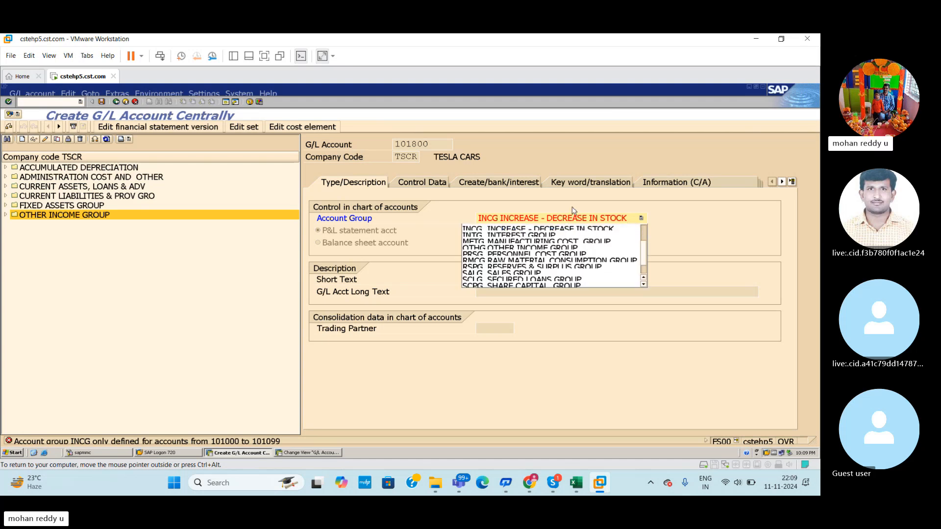
left_click(417, 185)
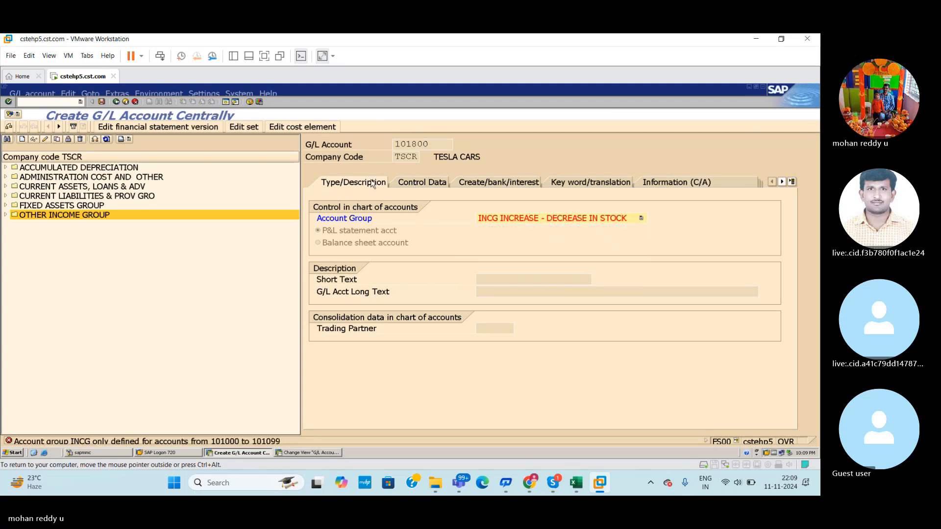
left_click(75, 206)
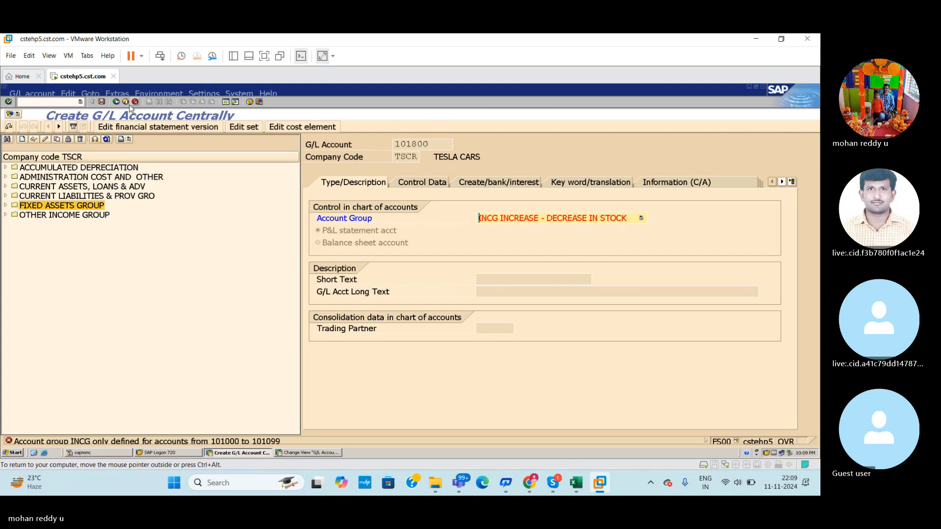
left_click(640, 221)
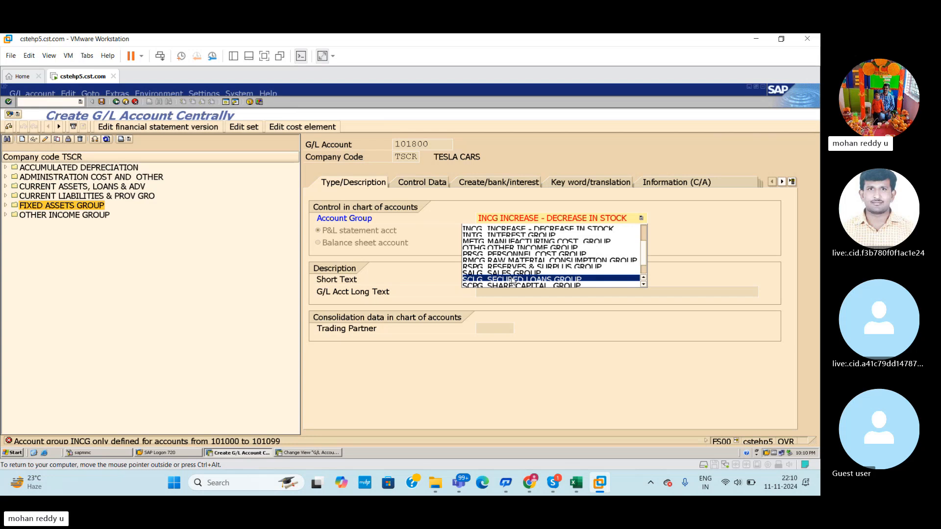
scroll(515, 282, "down", 2)
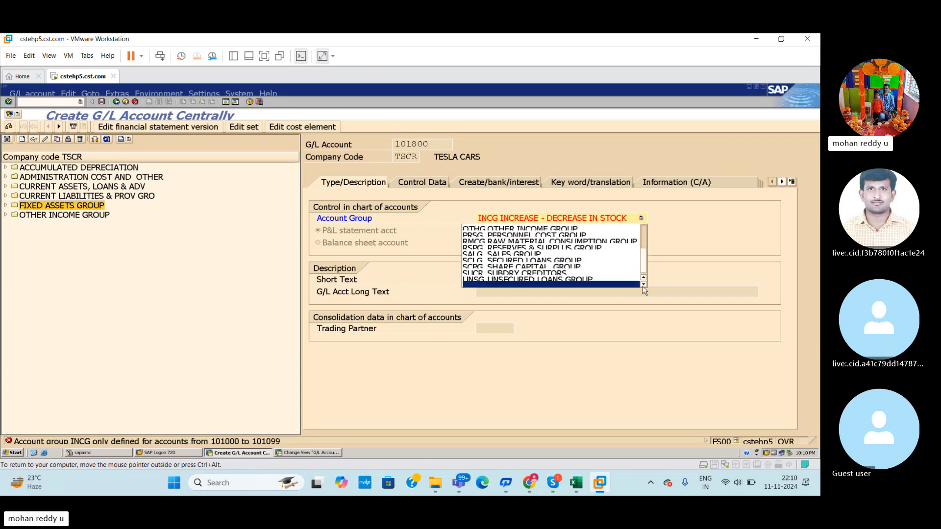
scroll(644, 283, "up", 4)
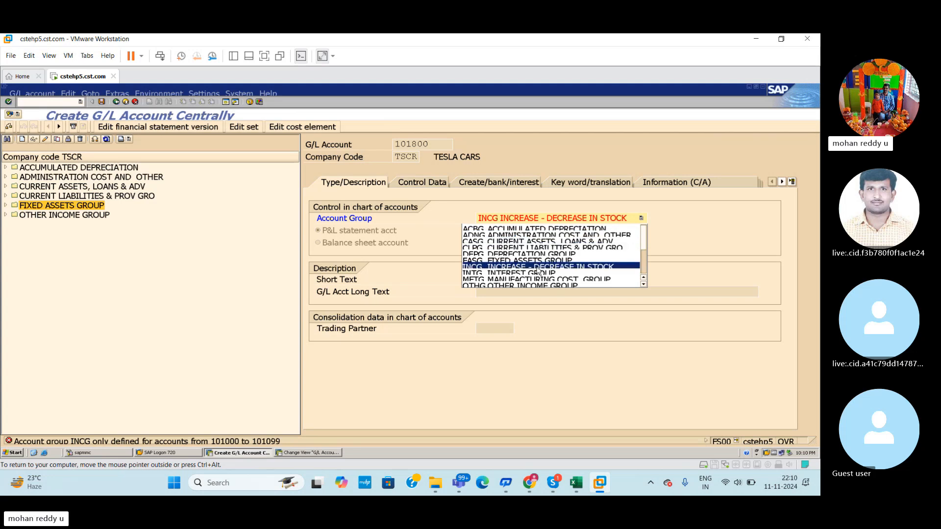
scroll(646, 289, "down", 3)
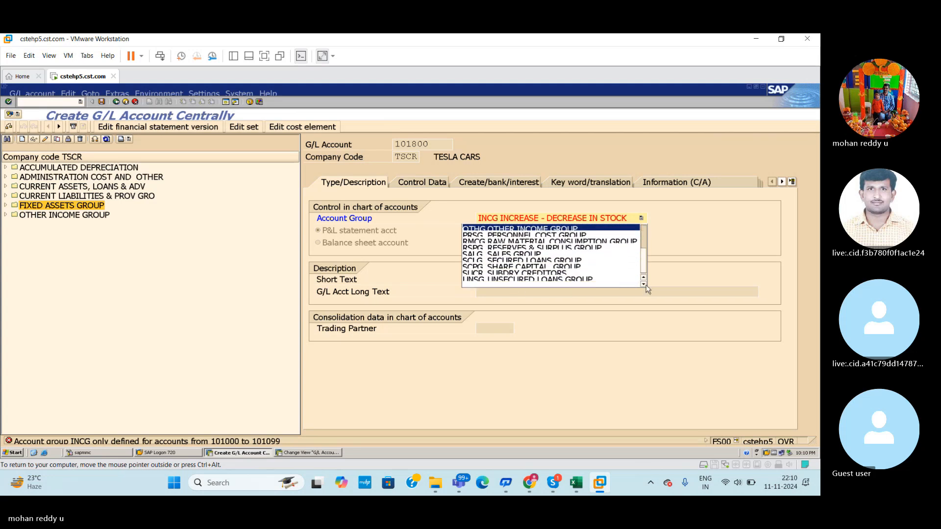
scroll(646, 278, "up", 3)
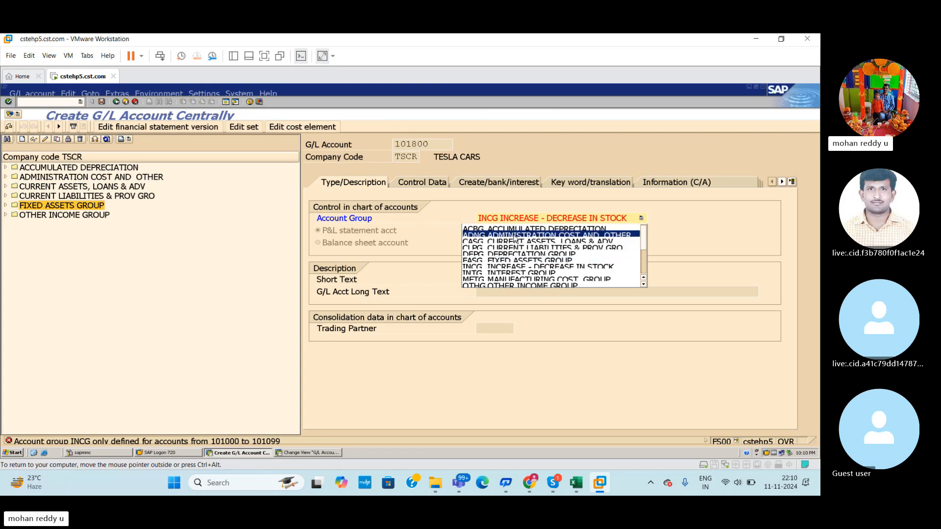
left_click(540, 237)
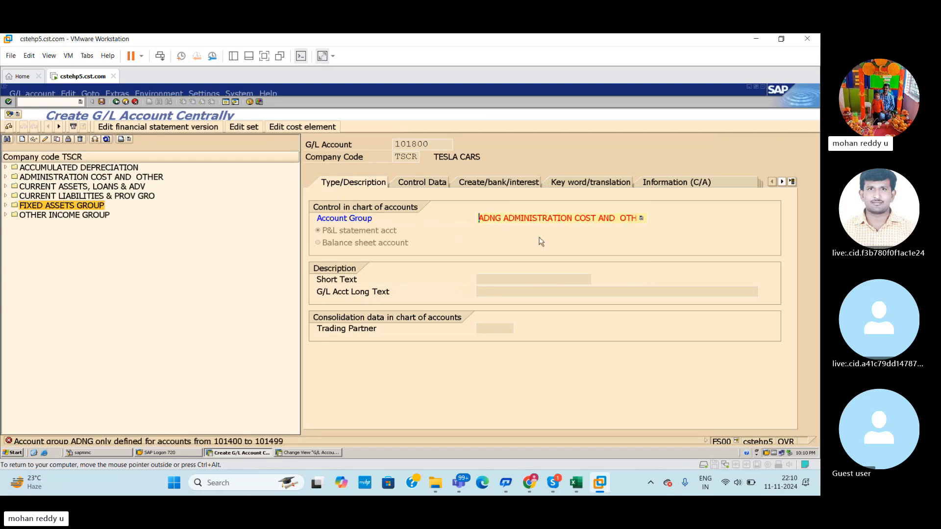
Check the ADMINISTRATION COST AND OTHER number range in the account groups overview and that group's existing accounts in company code TSCR
left_click(308, 453)
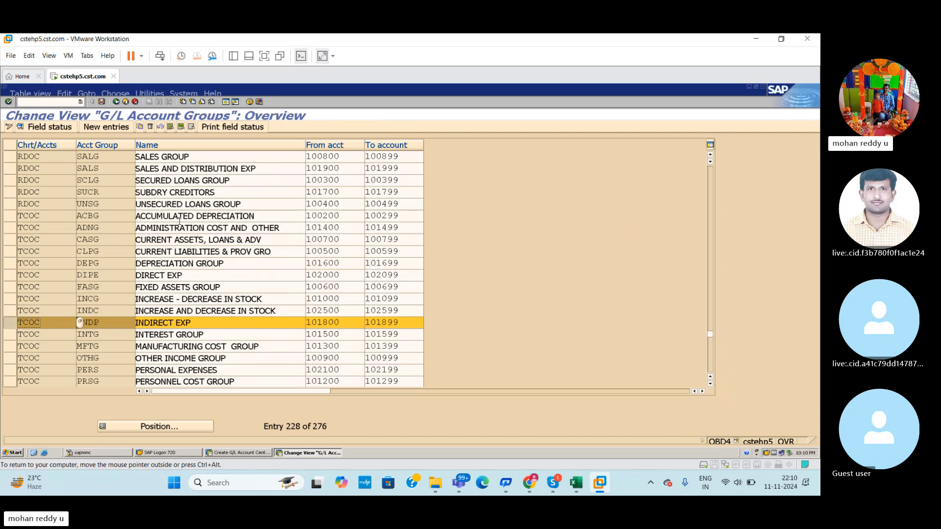
left_click(12, 228)
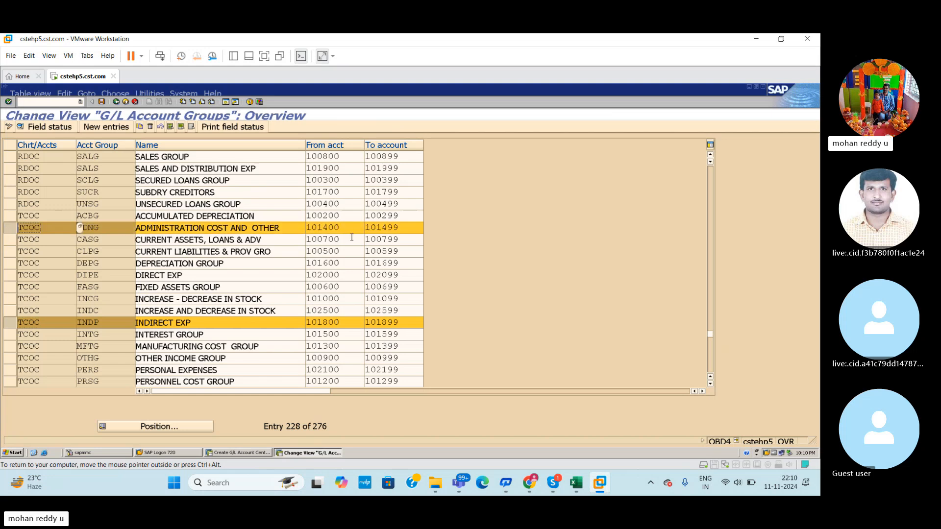
left_click(249, 453)
left_click(6, 177)
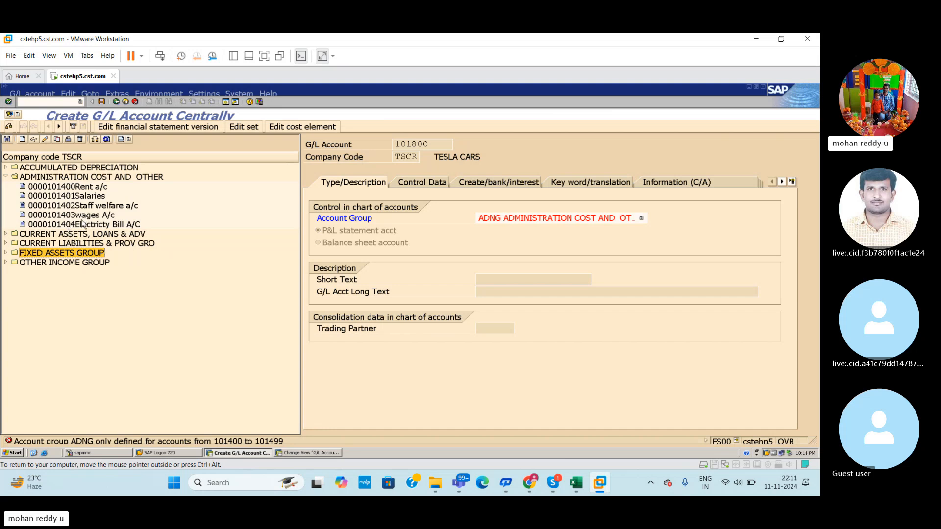
left_click(77, 225)
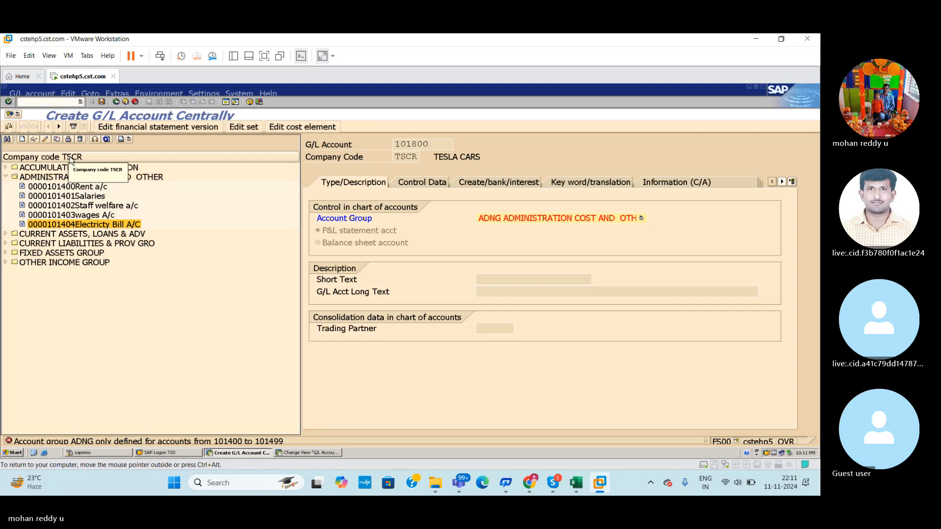
Abandon the unsaved account 101800, reopen transaction FS00 and expand the ADMINISTRATION COST AND OTHER accounts
left_click(48, 102)
type("/n")
key("Return")
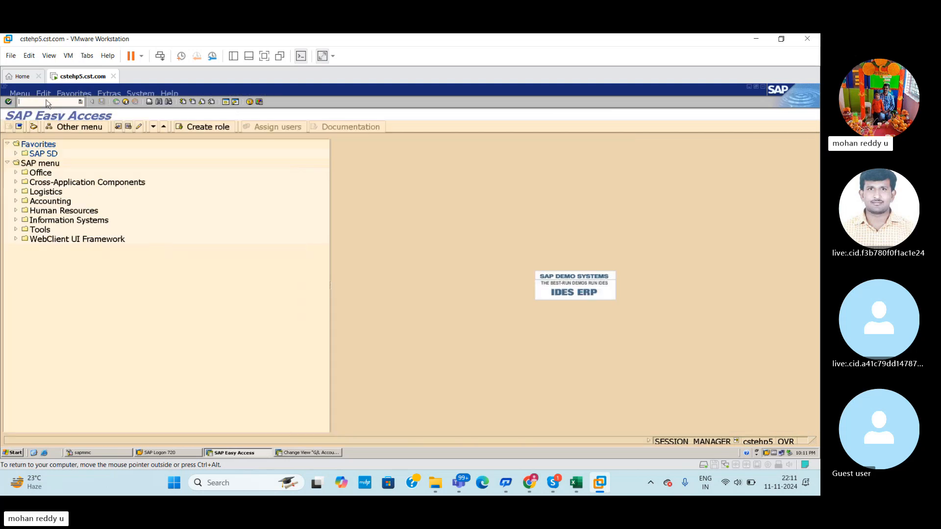
type("FS00")
key("Return")
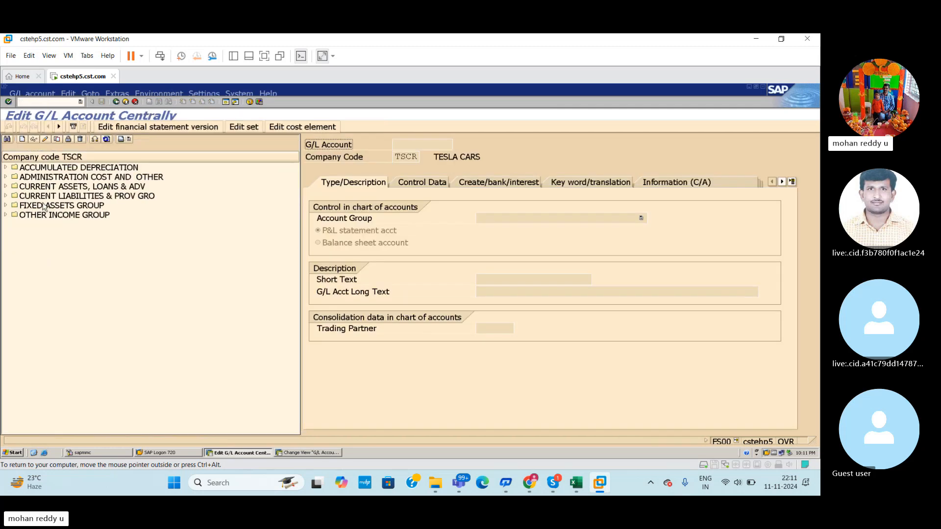
left_click(6, 177)
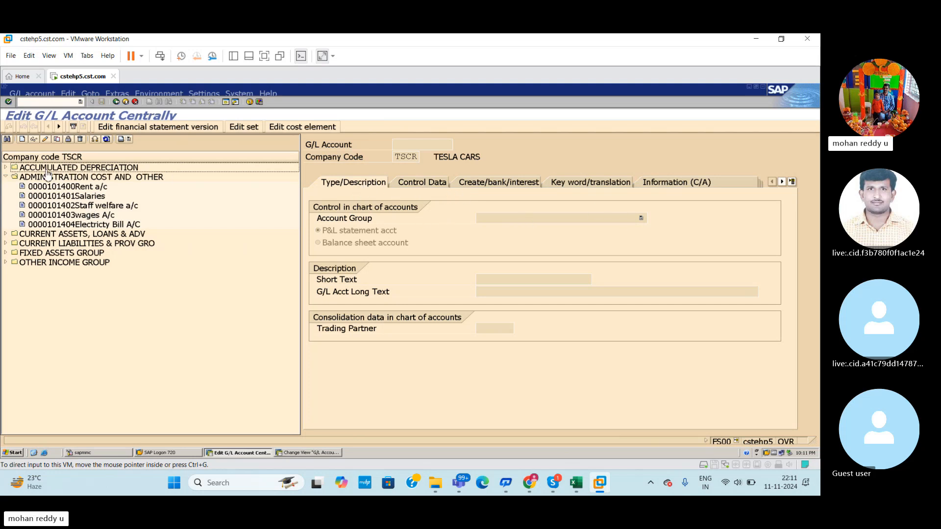
Look through the available account groups before starting a new G/L account
left_click(641, 218)
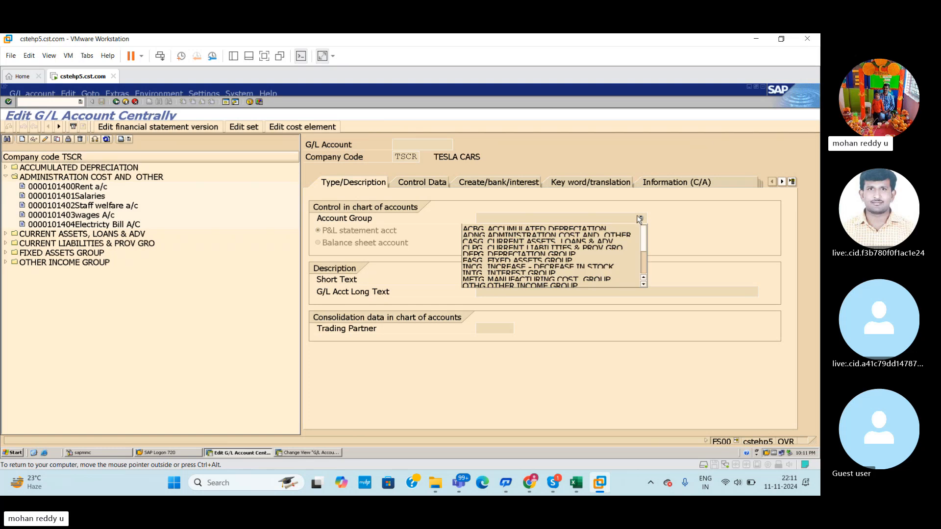
scroll(575, 268, "down", 2)
scroll(569, 273, "up", 1)
scroll(567, 273, "down", 1)
scroll(567, 273, "up", 1)
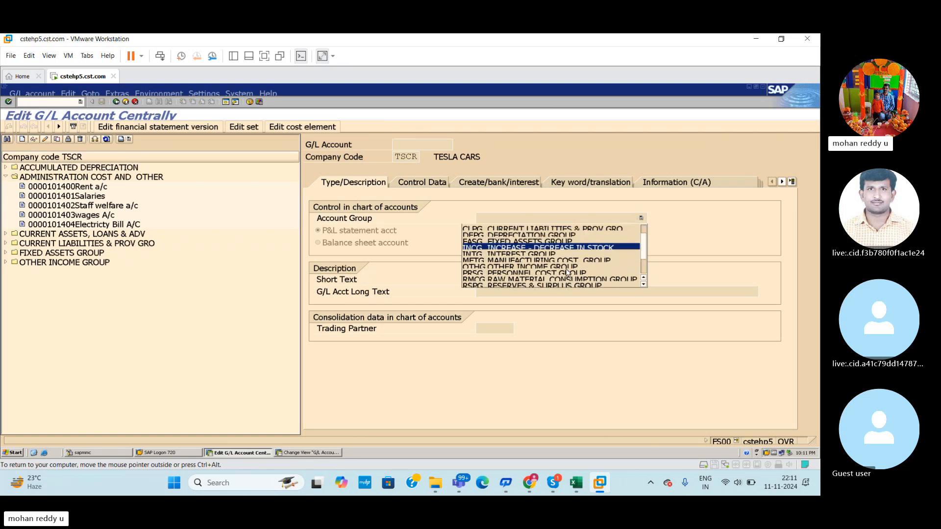
scroll(568, 273, "up", 1)
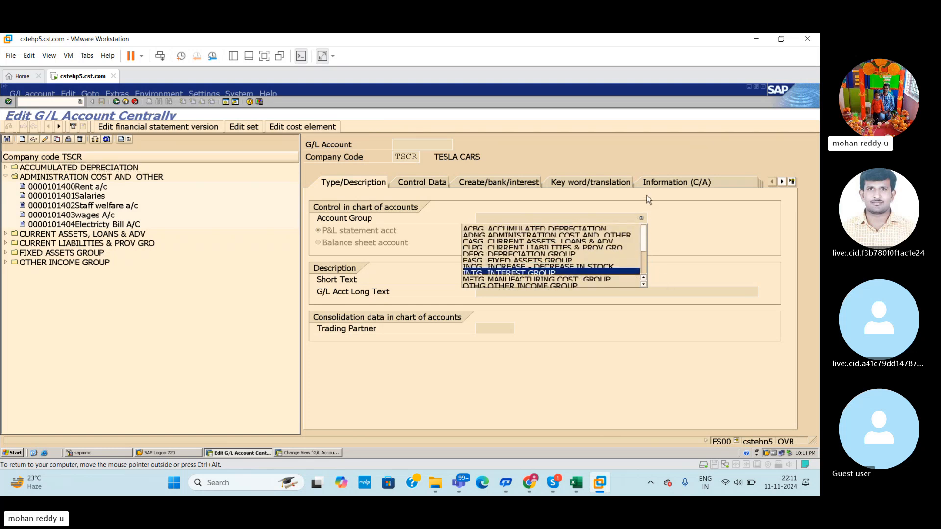
Start creating G/L account 101800 in company code TSCR again, rechecking the INDIRECT EXP range in the account groups overview
left_click(23, 139)
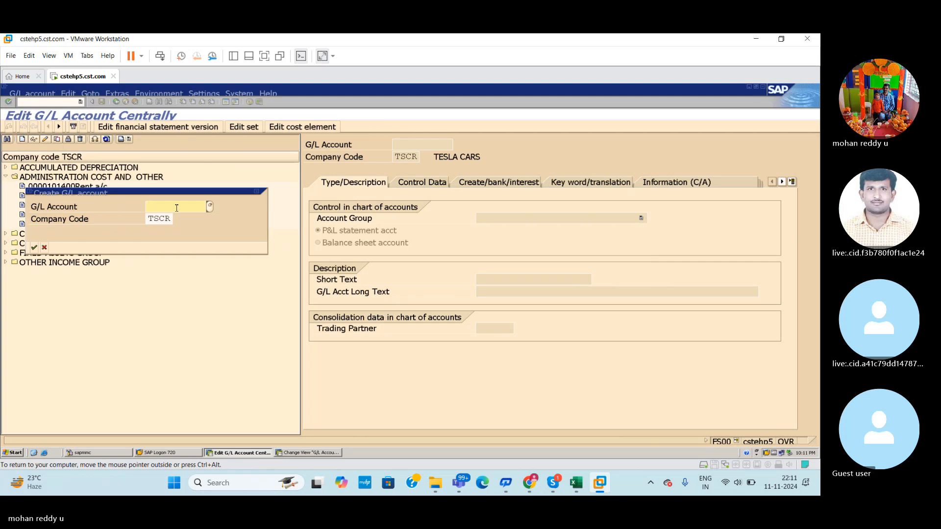
type("10")
mouse_move(577, 492)
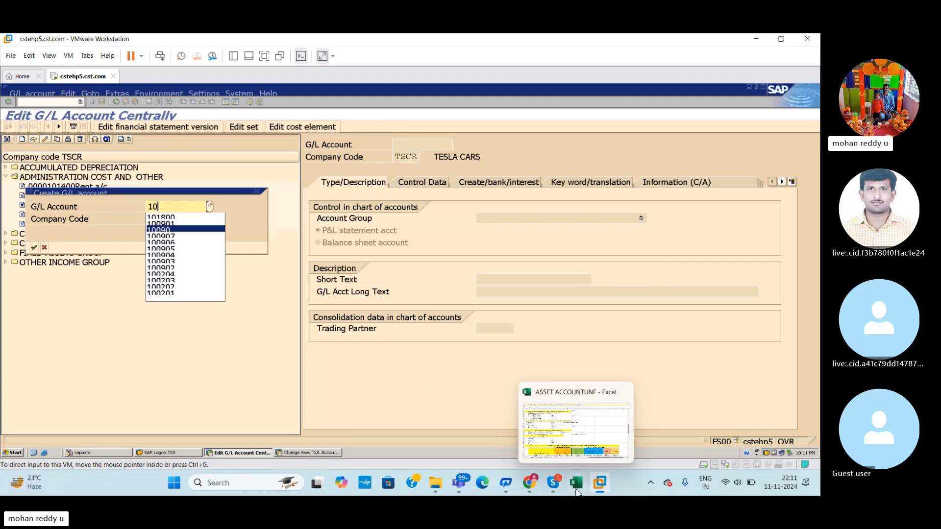
left_click(308, 453)
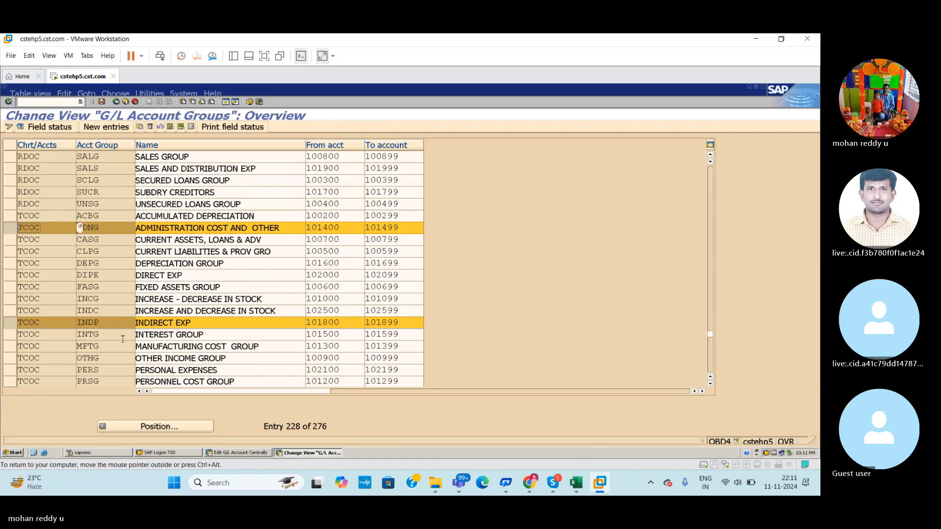
key("alt+Tab")
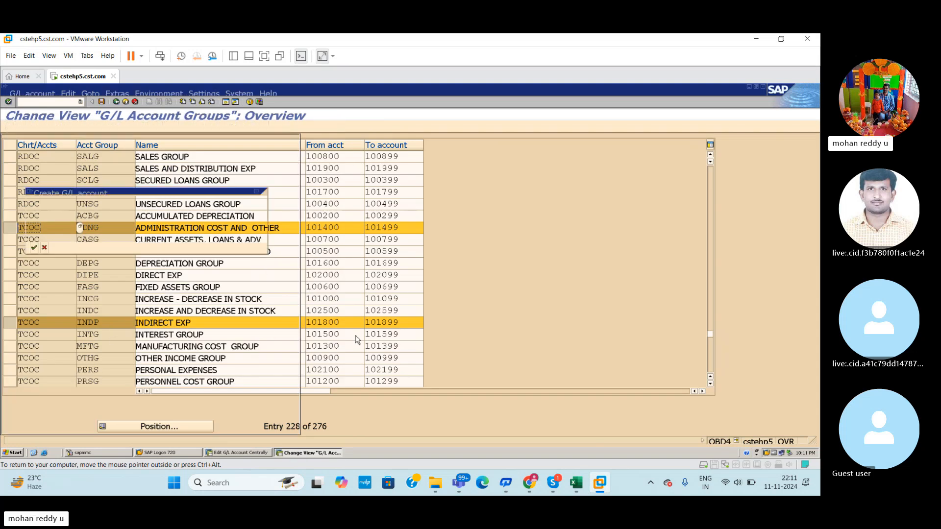
type("180")
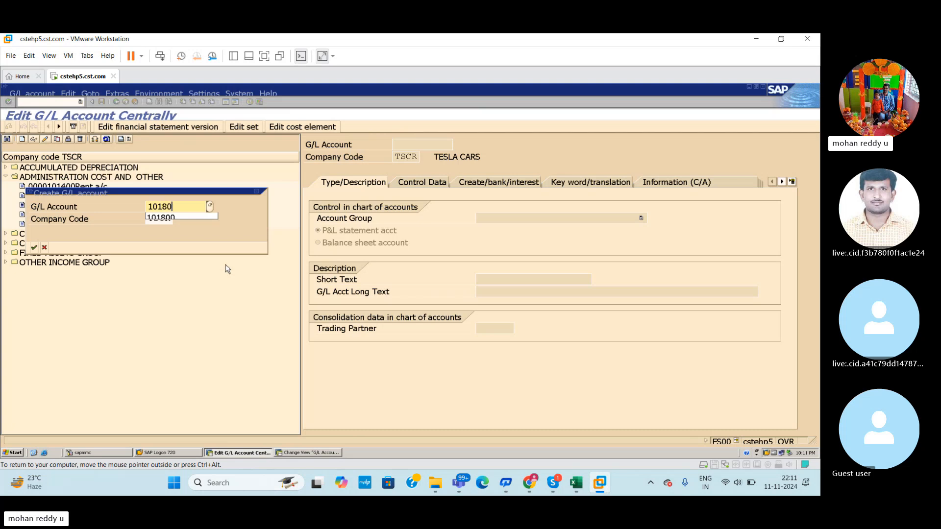
type("0")
key("Return")
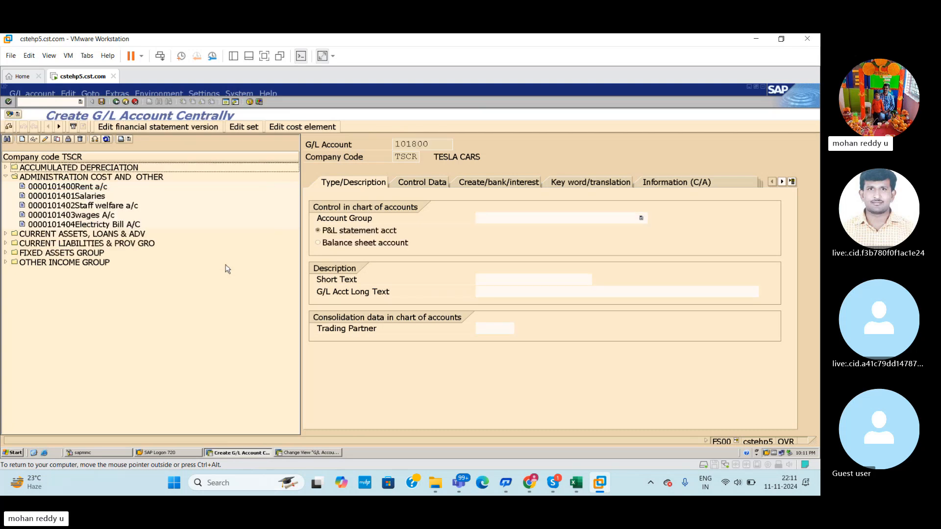
Examine the full list of account group choices for account 101800, looking for the INDIRECT EXP group
left_click(641, 218)
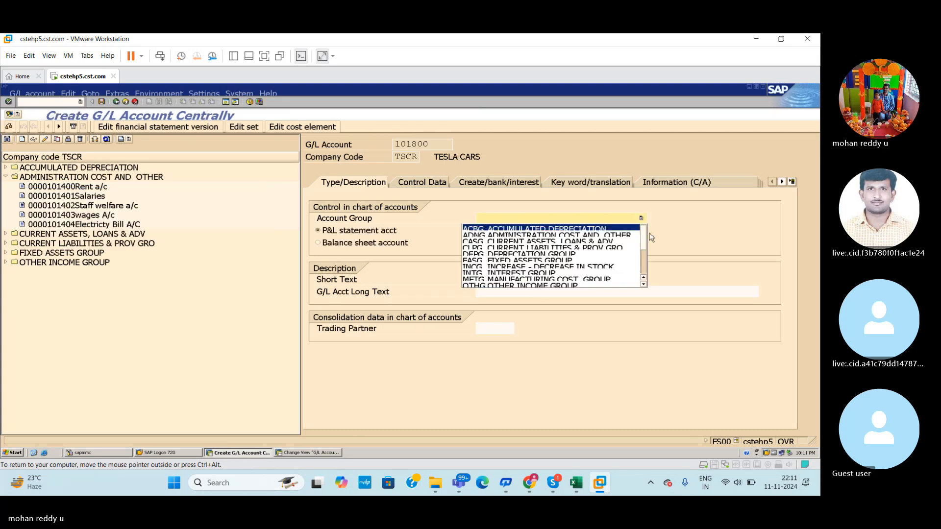
left_click(643, 284)
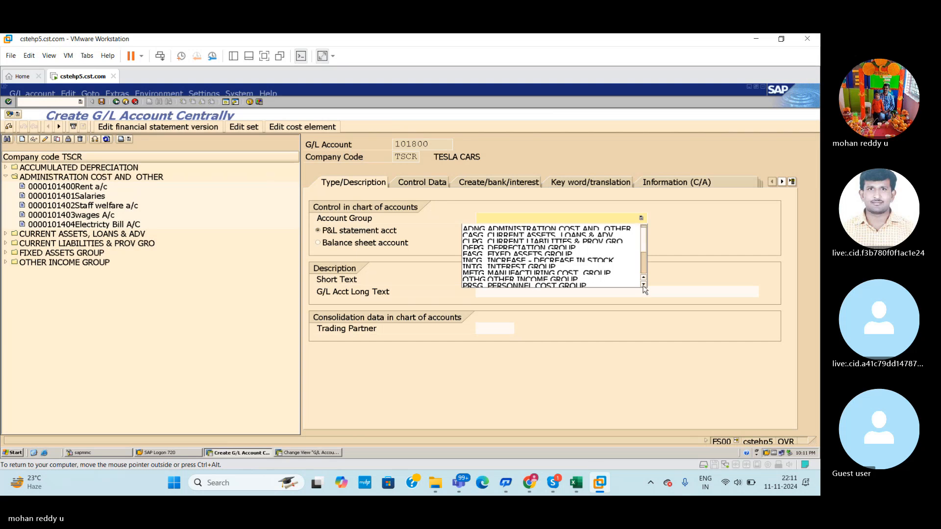
left_click(644, 285)
left_click(643, 284)
left_click(644, 284)
left_click(643, 284)
left_click(644, 284)
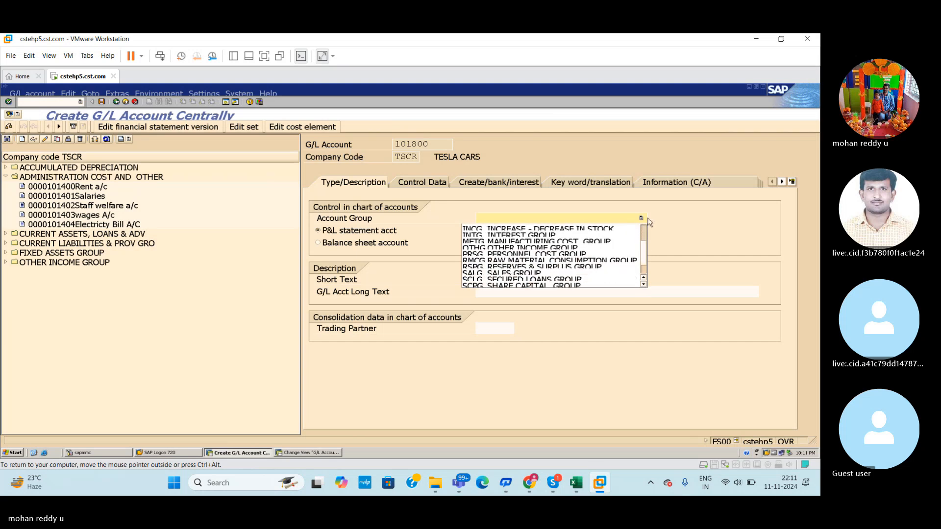
left_click_drag(646, 249, 646, 231)
left_click(643, 285)
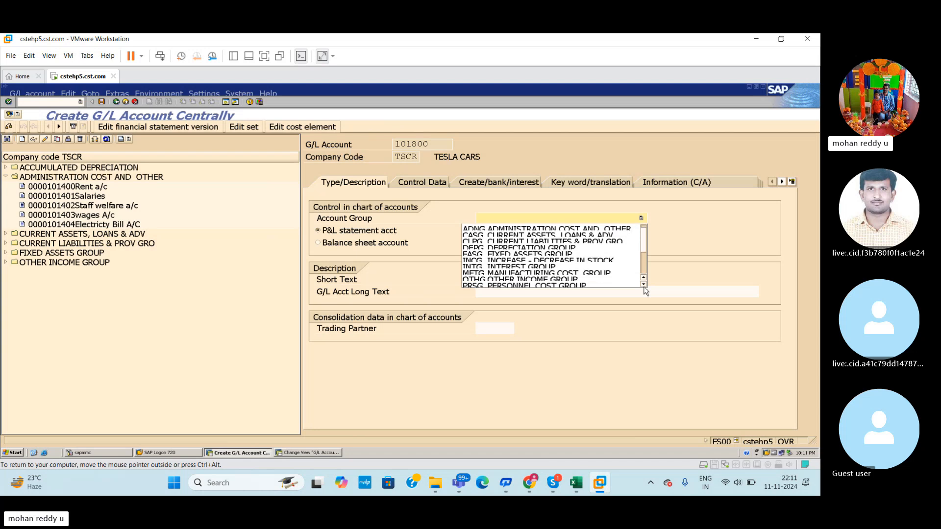
left_click(643, 284)
left_click(643, 284)
left_click(644, 284)
left_click(643, 284)
left_click(644, 285)
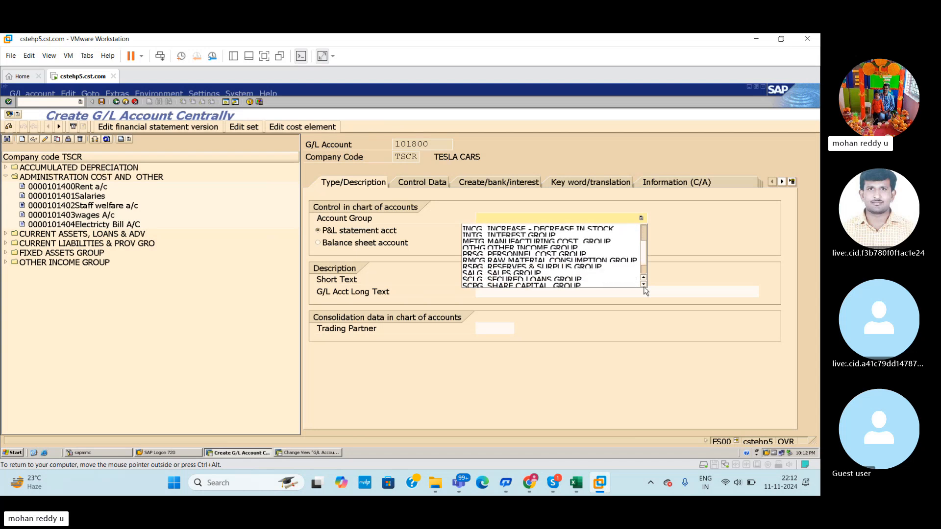
left_click(644, 284)
left_click(644, 284)
left_click(644, 284)
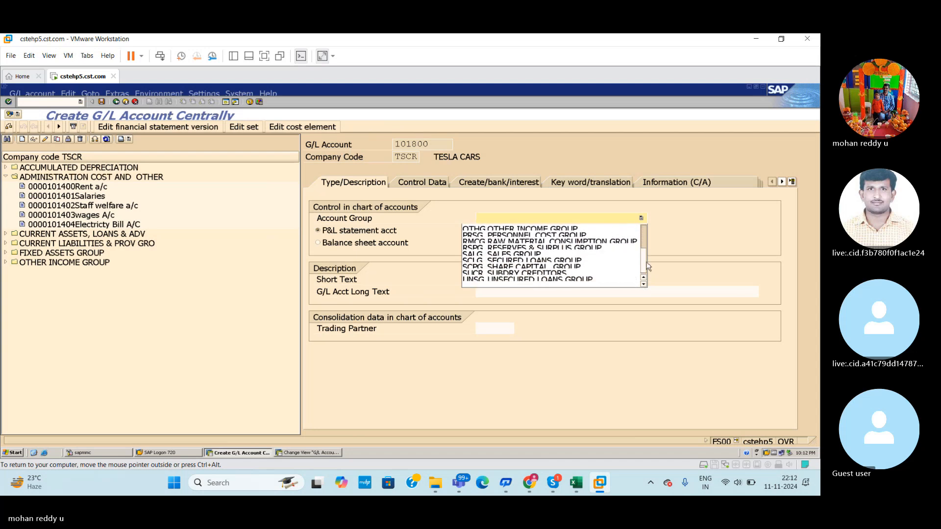
mouse_move(646, 263)
left_mouse_down()
mouse_move(649, 240)
mouse_move(651, 251)
left_mouse_up()
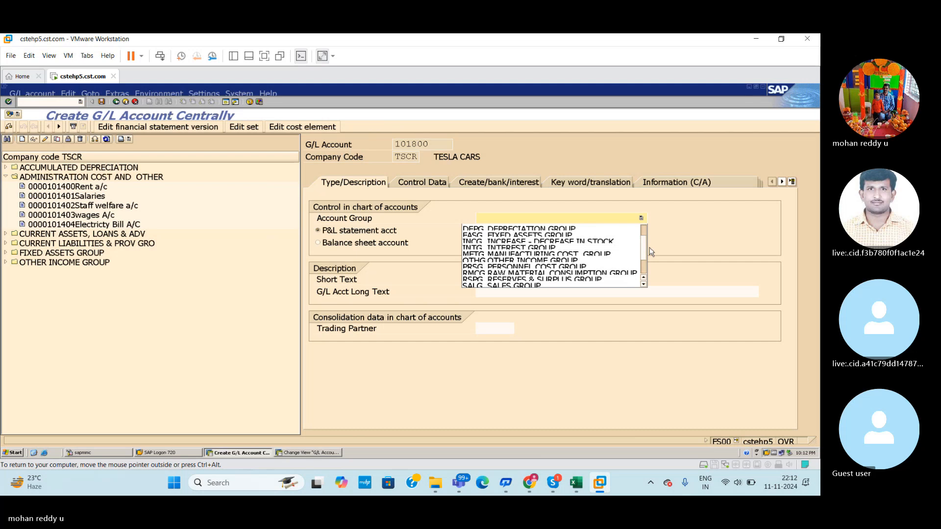
left_click_drag(651, 251, 646, 277)
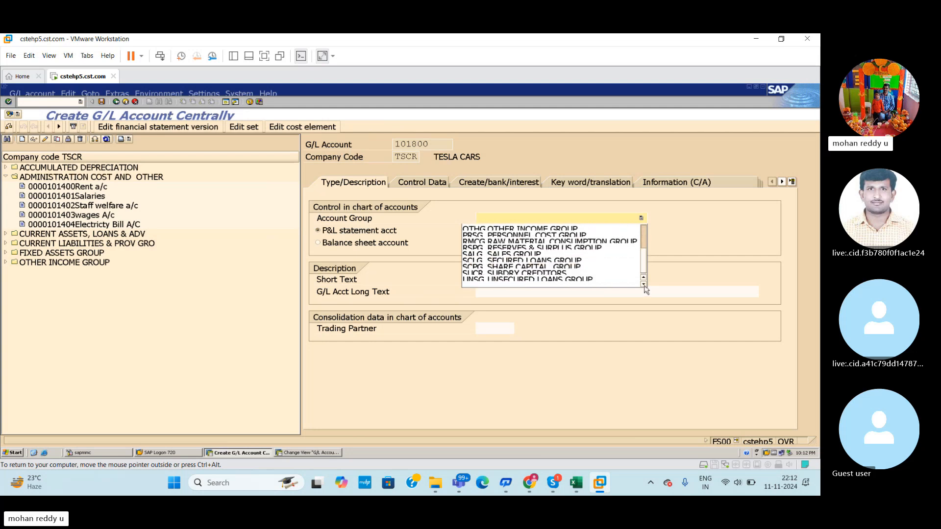
Abandon the unsaved account 101800 by restarting transaction FS00, and recheck the full list of account groups
left_click(6, 178)
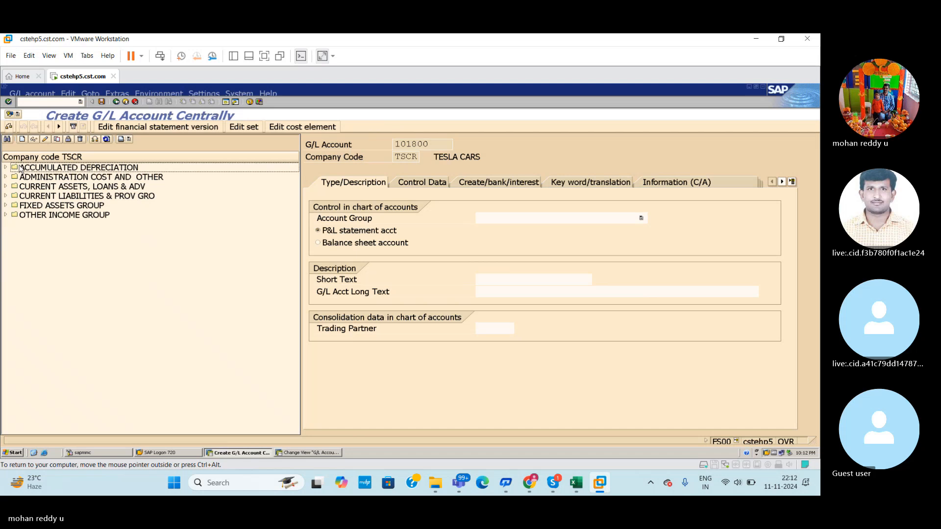
left_click(47, 102)
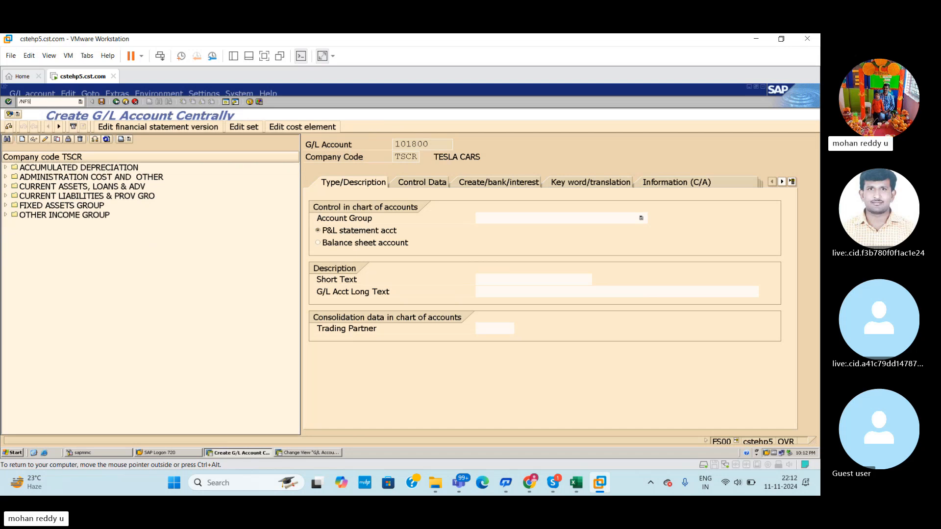
key("Return")
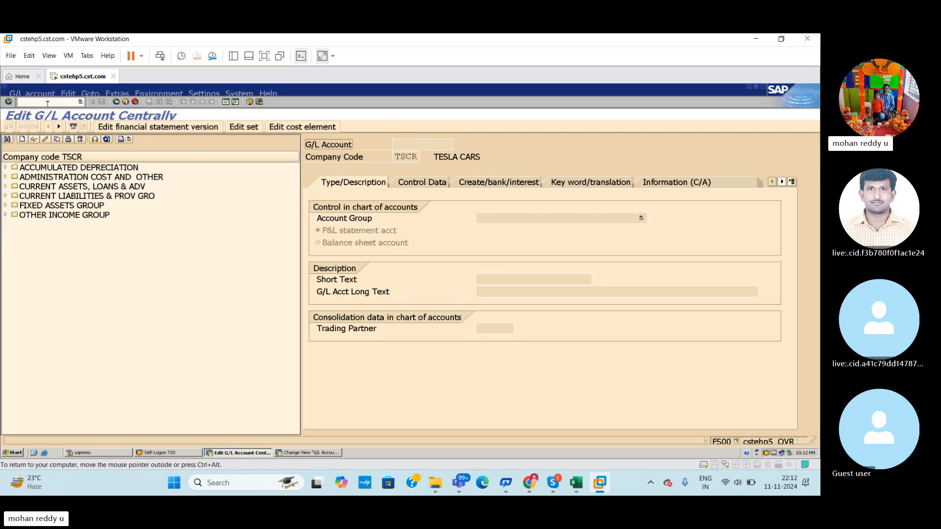
left_click(641, 218)
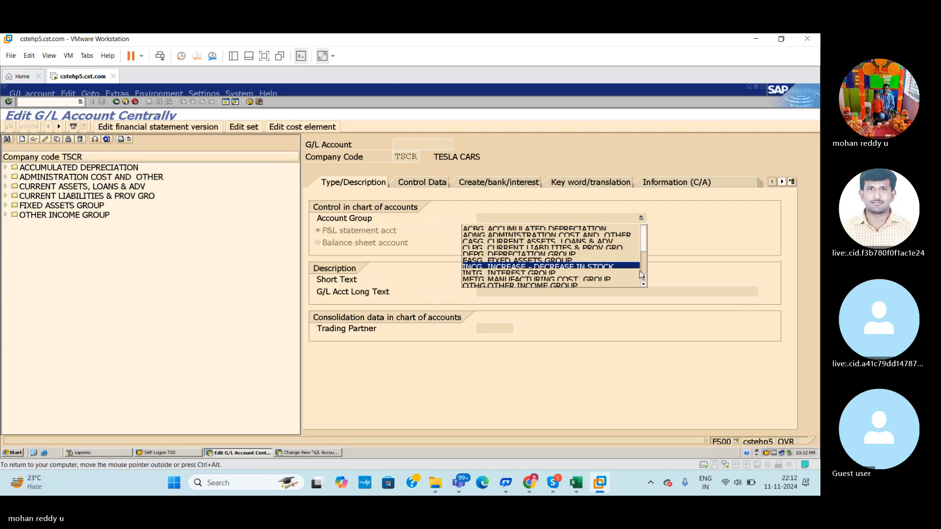
scroll(645, 287, "down", 3)
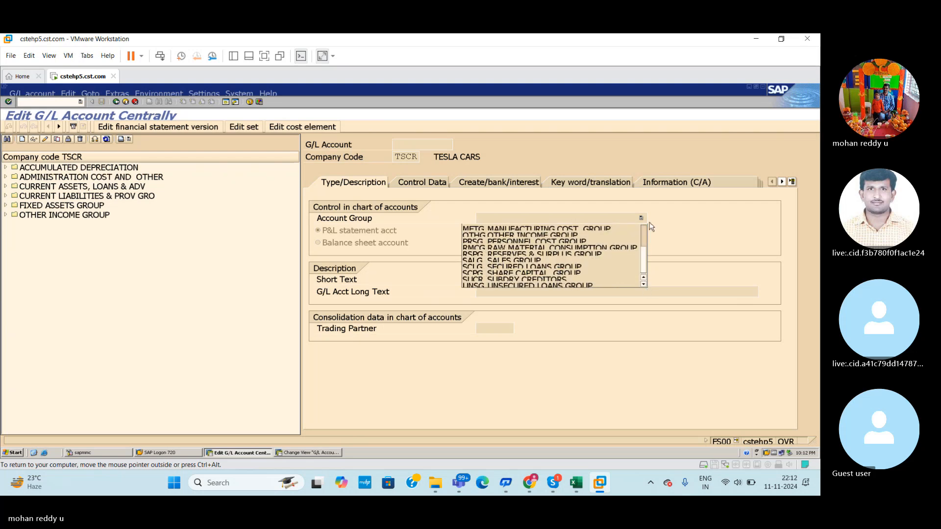
scroll(651, 227, "up", 3)
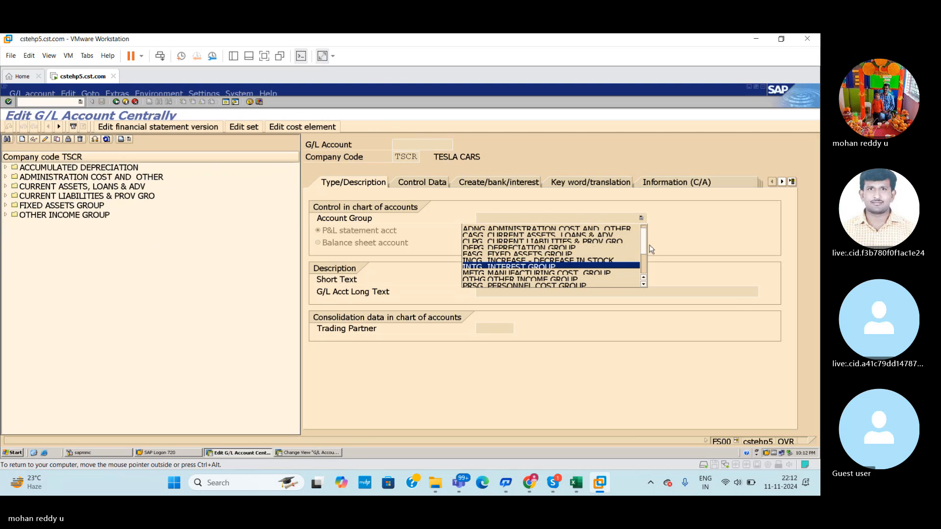
scroll(651, 249, "down", 3)
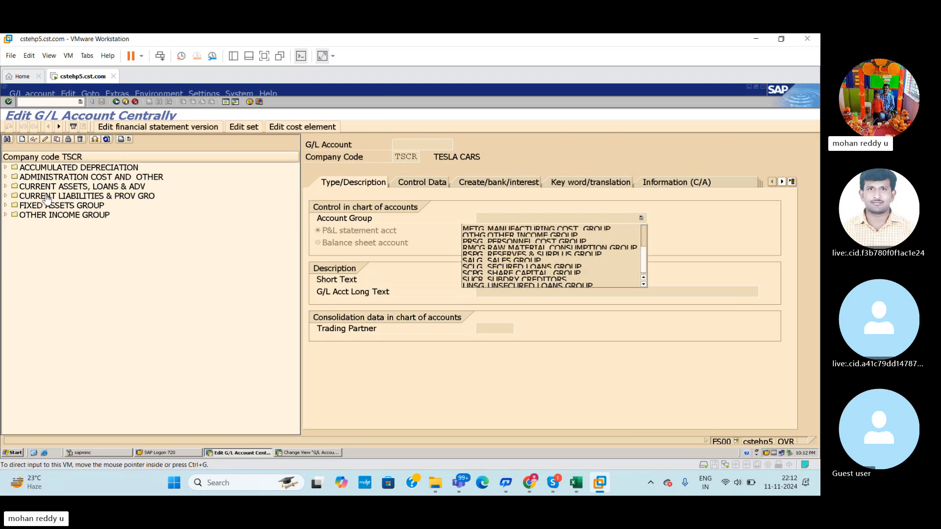
Copy the Electricty Bill A/C account 101404 as new G/L account 101405 in company code TSCR
left_click(5, 178)
left_click(73, 224)
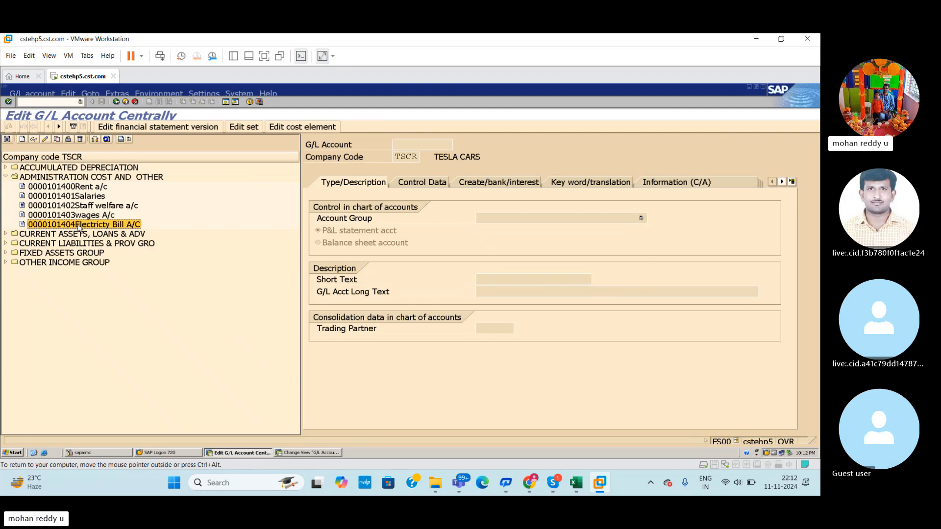
left_click(57, 140)
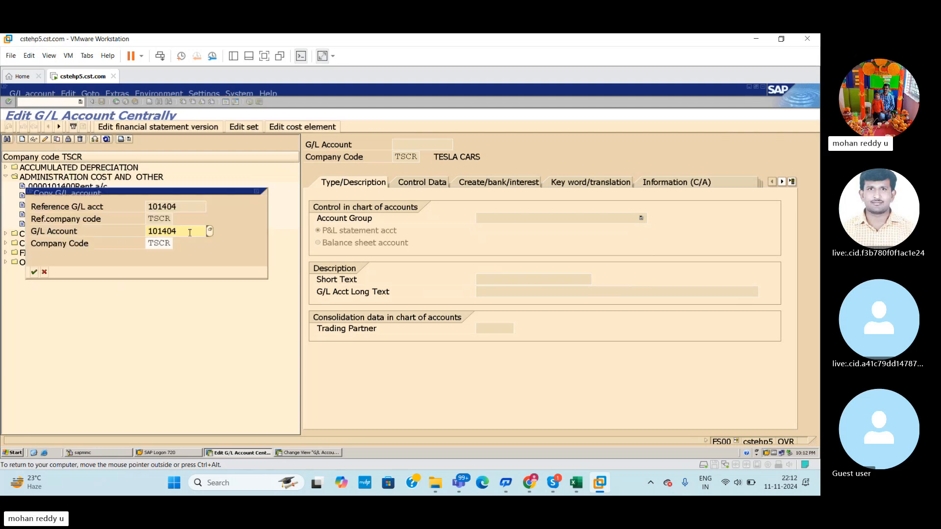
key("Return")
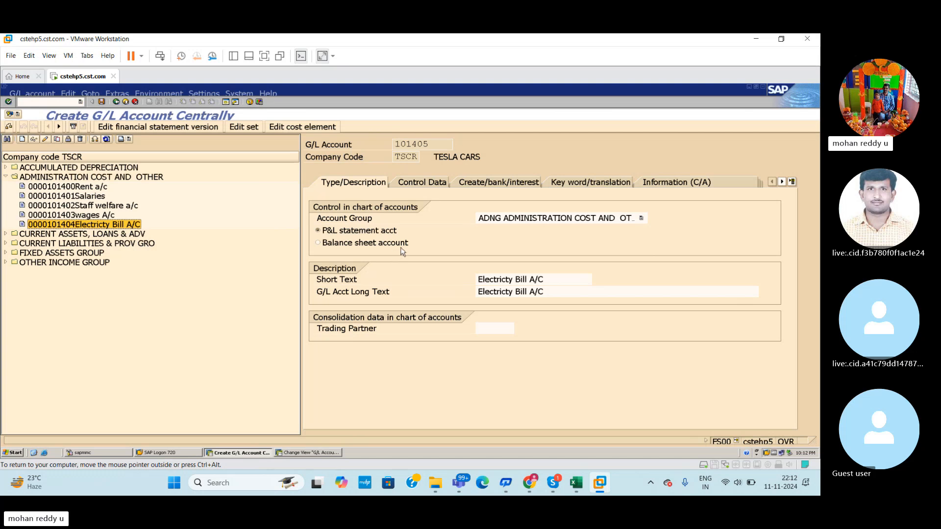
Set account 101405's short text to LOSS ON SALE OF ASSE and its long text to LOSEE ON SALE OF ASSET A/C
left_click(544, 279)
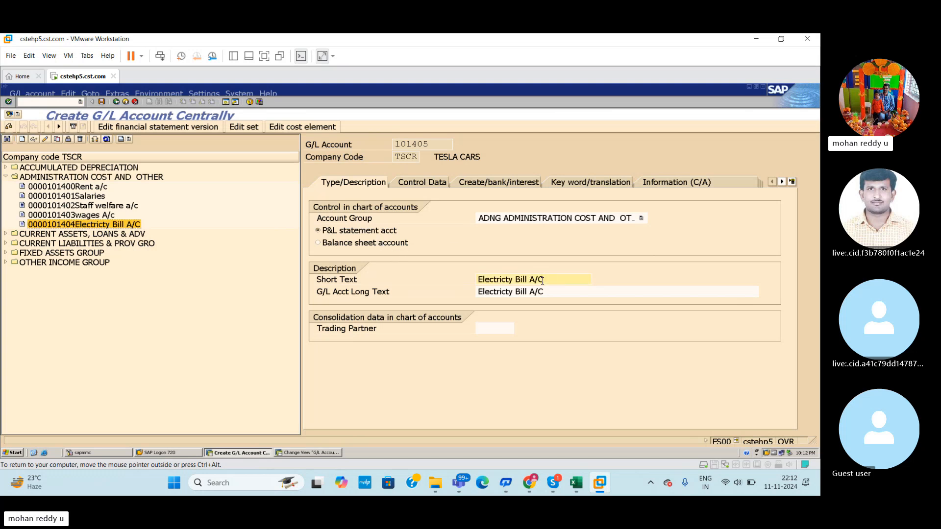
key("BackSpace")
key("BackSpace")
key("BackSpace")
key("BackSpace")
key("BackSpace")
key("BackSpace")
key("BackSpace")
key("BackSpace")
key("BackSpace")
key("BackSpace")
key("BackSpace")
key("BackSpace")
key("BackSpace")
key("BackSpace")
key("BackSpace")
key("BackSpace")
key("BackSpace")
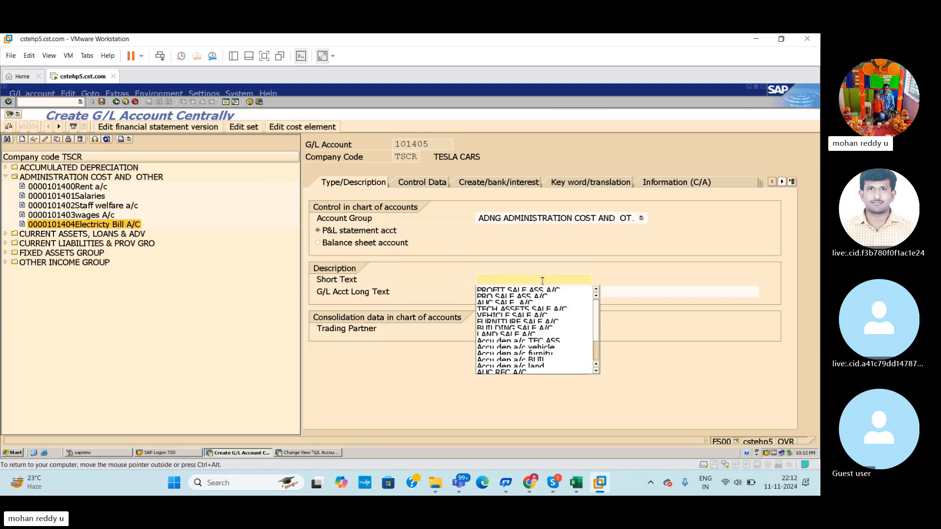
type("LOSS O")
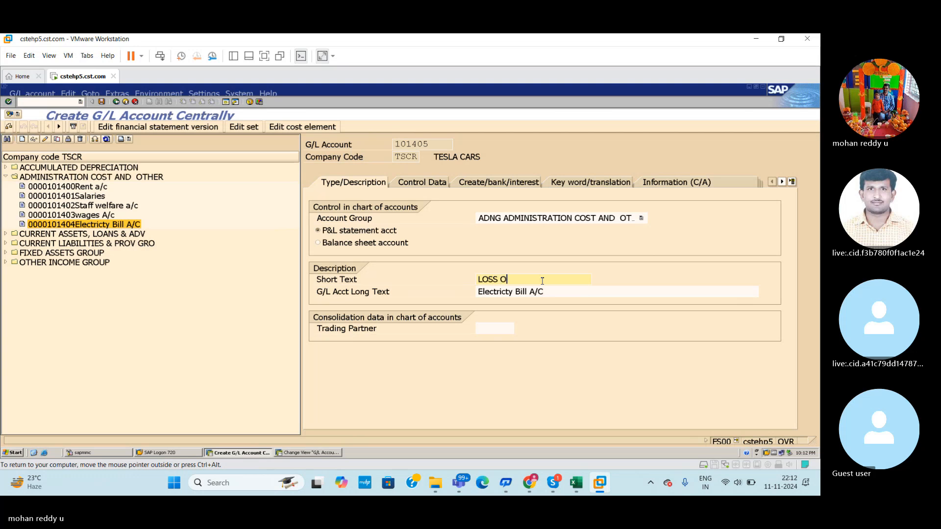
type("N SALE OF ")
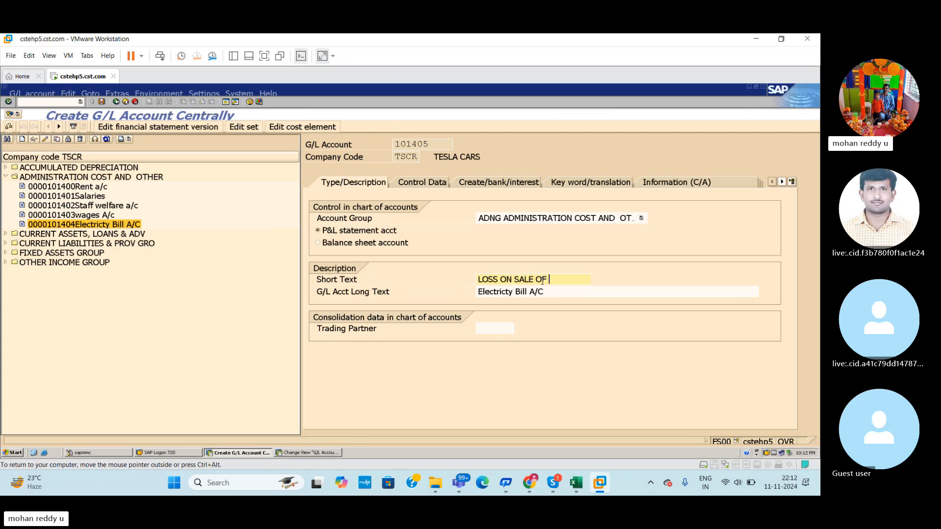
type("ASSE")
left_click_drag(600, 290, 417, 296)
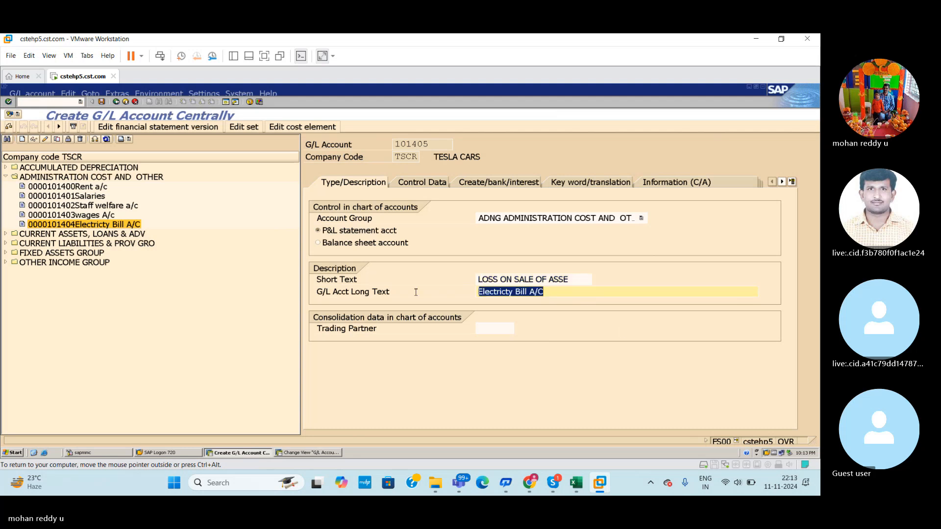
type("LOS")
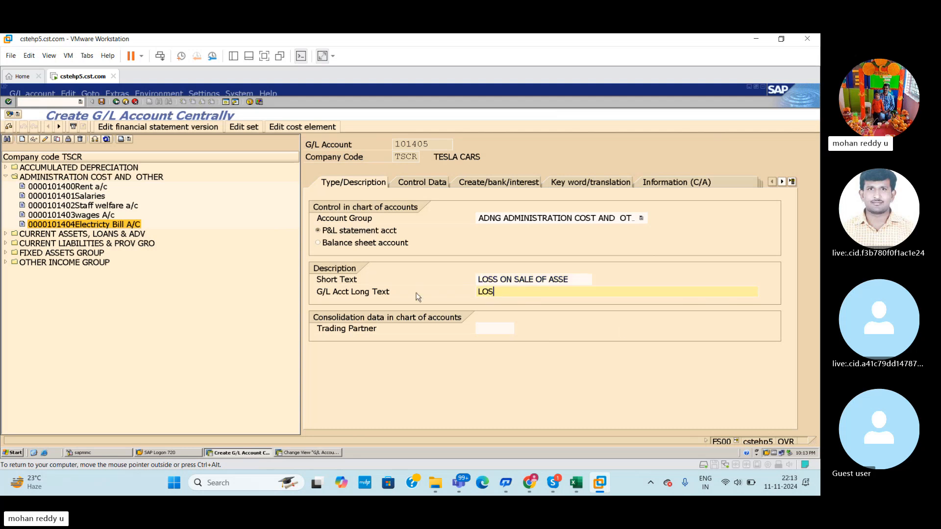
type("EE ON SALE OF ASSET")
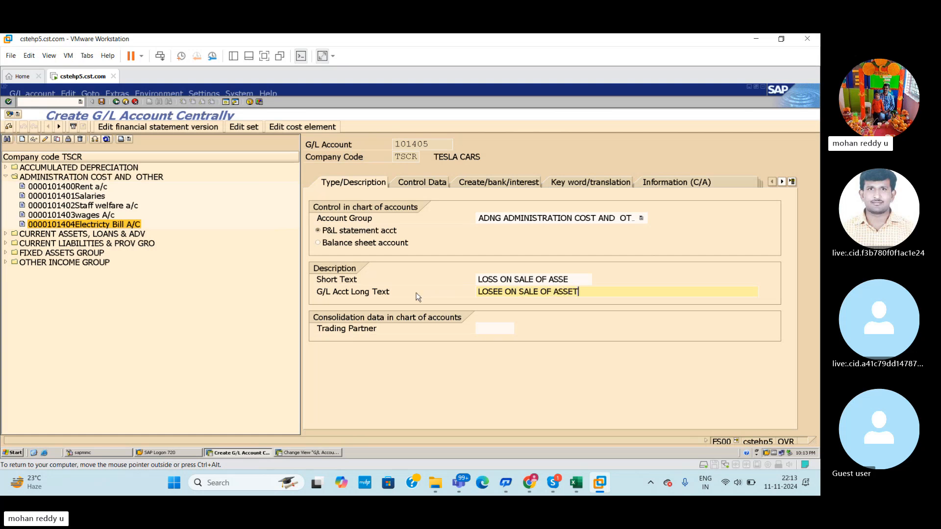
type(" A/C")
Check the Excel account plan, return to SAP, and set account 101405's sort key to 018 (Asset number) in the control data
left_click(411, 185)
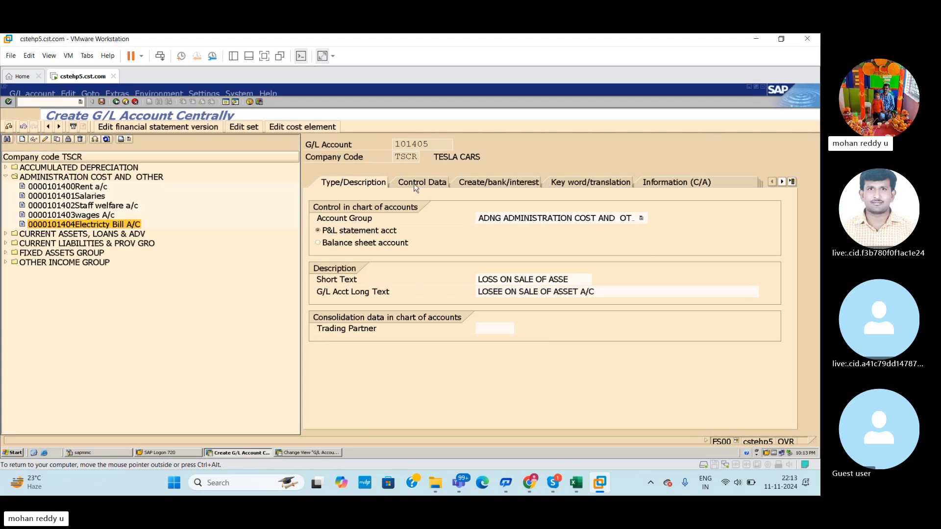
left_click(582, 490)
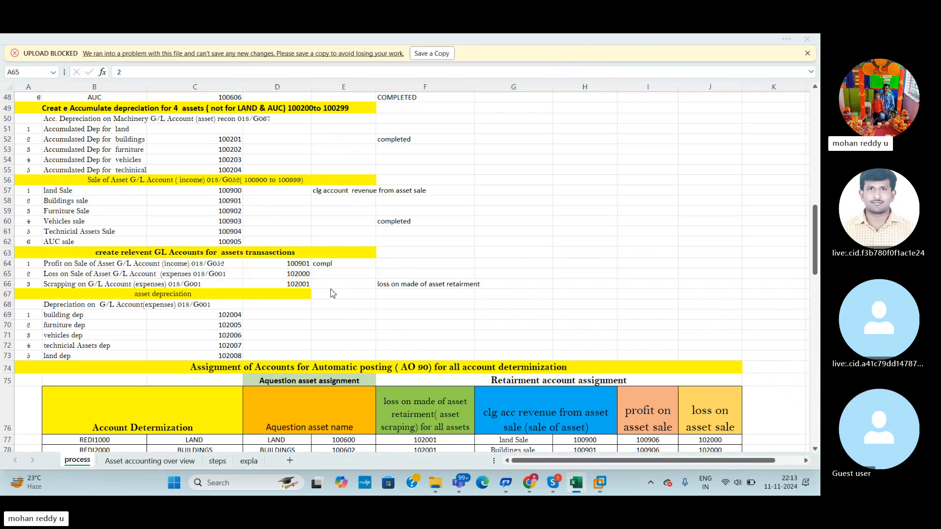
key("alt+Tab")
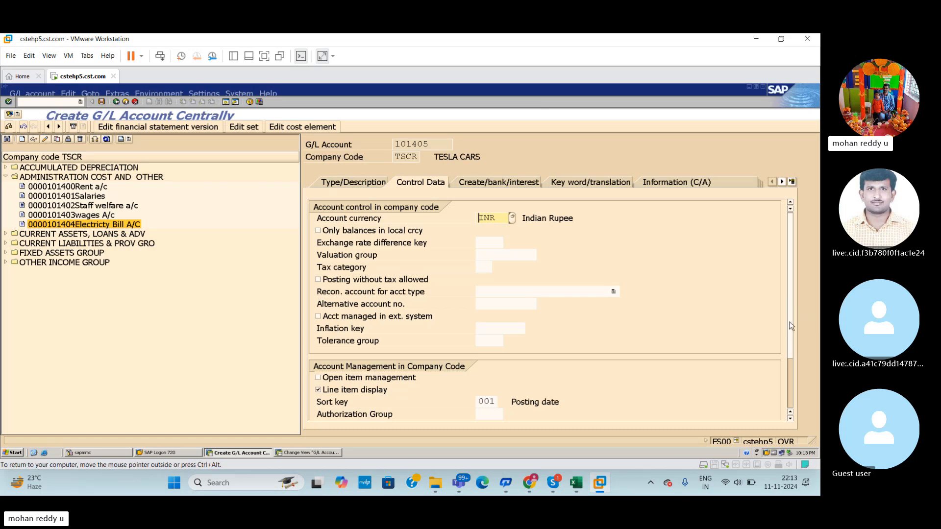
left_click_drag(790, 322, 790, 336)
left_click(495, 377)
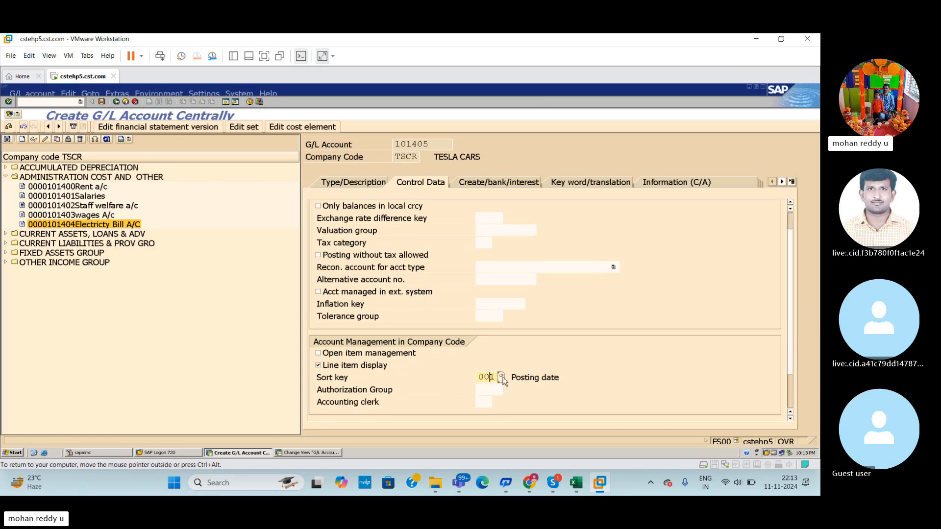
left_click(502, 378)
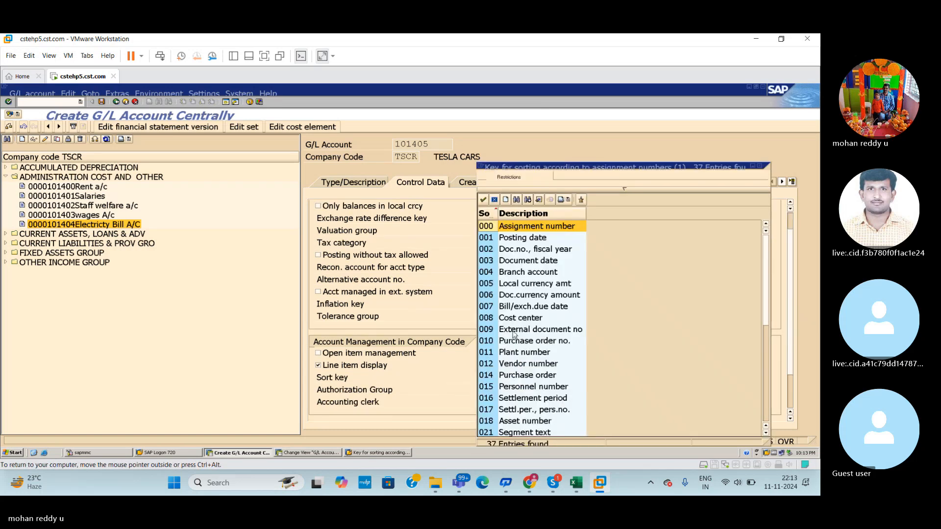
left_click_drag(767, 312, 767, 338)
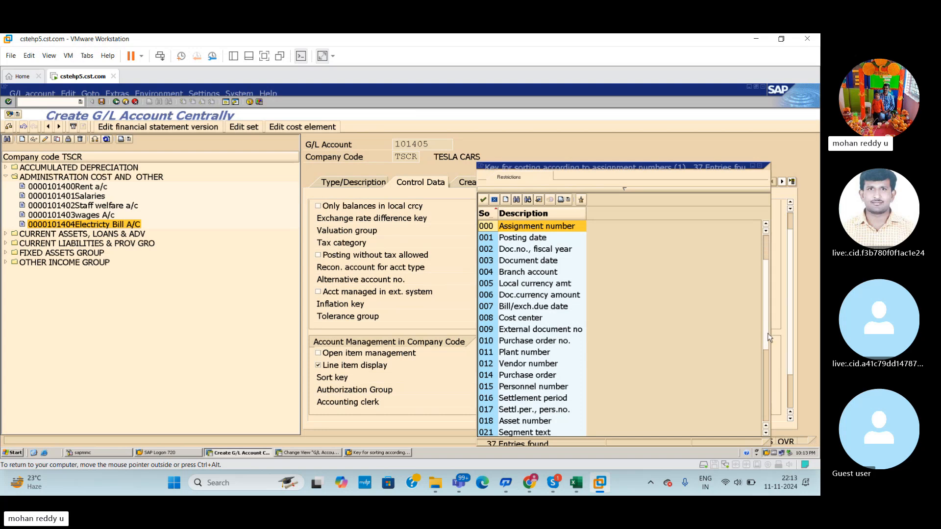
left_click(528, 376)
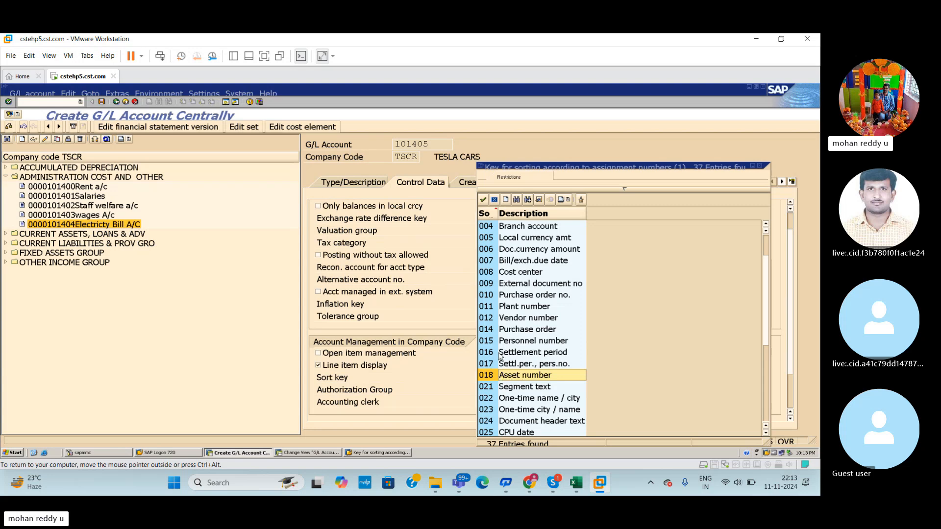
left_click(483, 201)
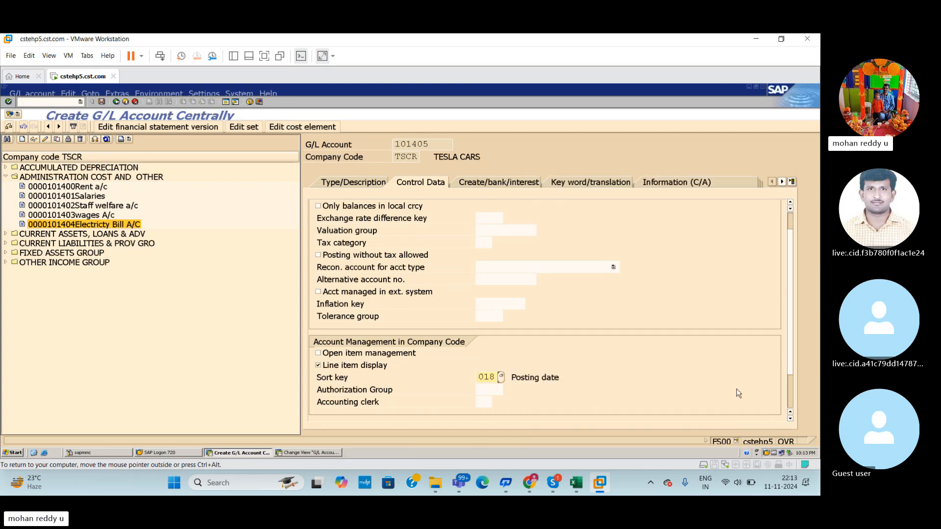
Review the remaining control data and the field status group of account 101405, and save the account
scroll(793, 373, "down", 1)
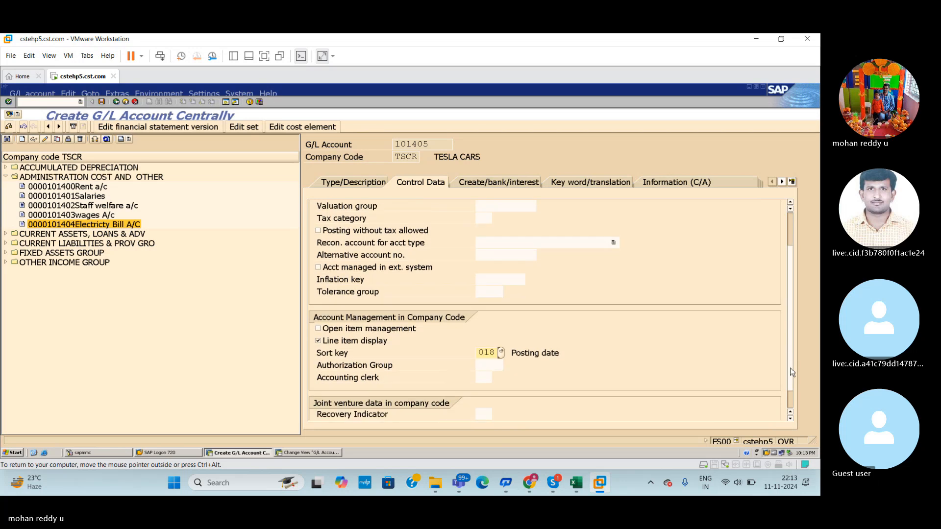
scroll(790, 403, "down", 1)
scroll(791, 392, "up", 3)
left_click(489, 187)
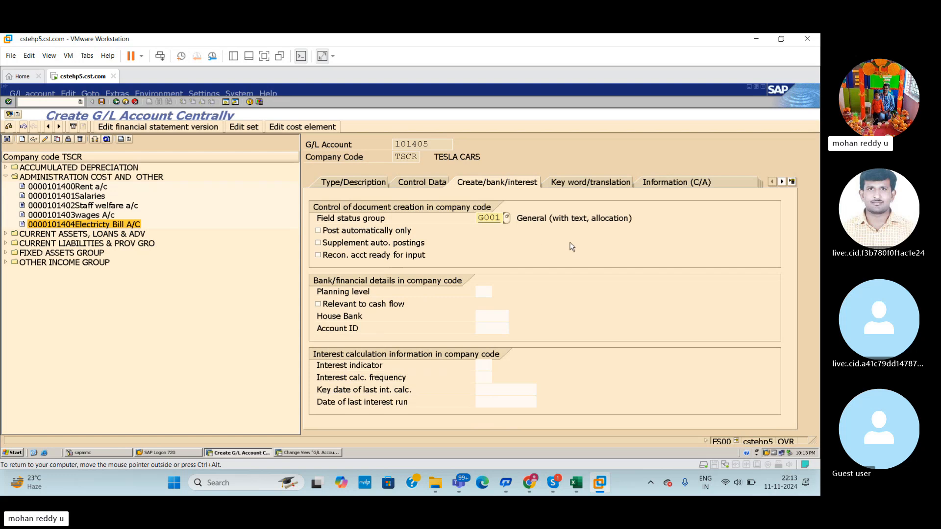
key("ctrl+s")
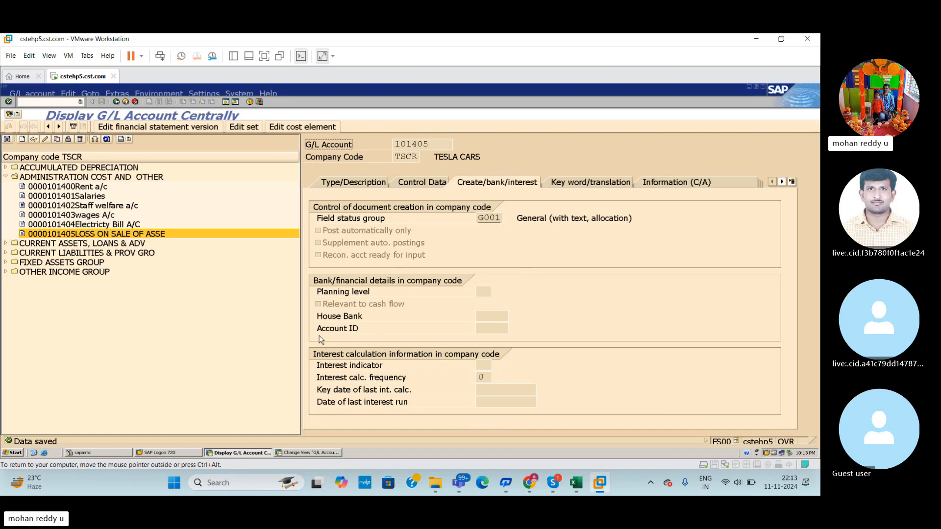
Switch to the Excel process sheet, mark the Scrapping on G/L Account row, and return to SAP
left_click(584, 484)
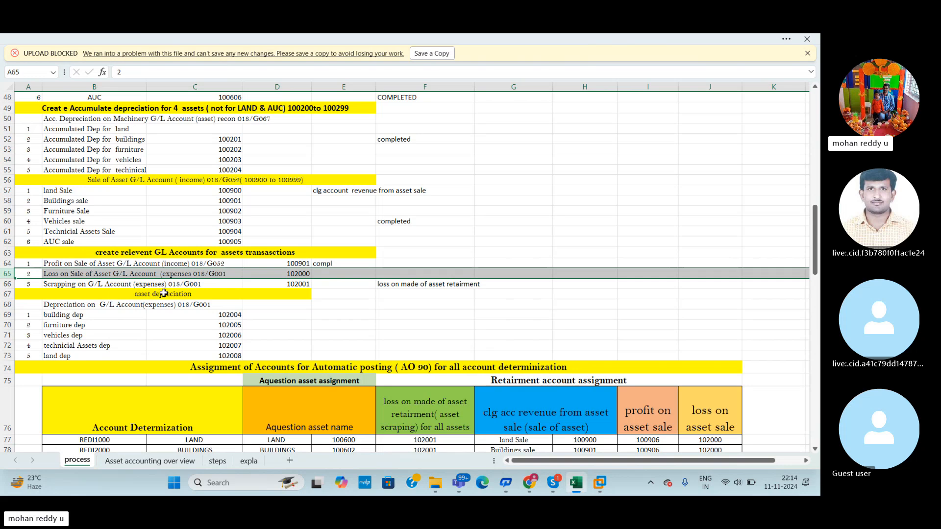
left_click(18, 287)
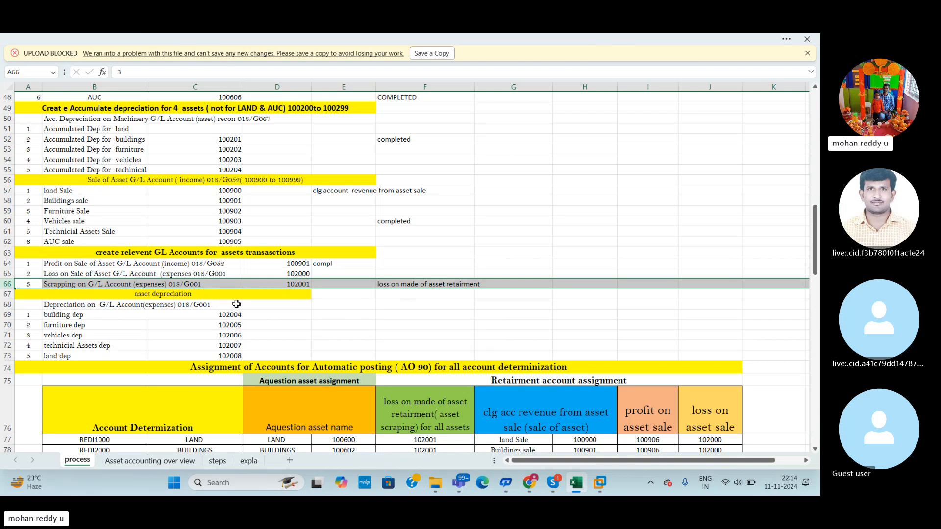
key("alt+Tab")
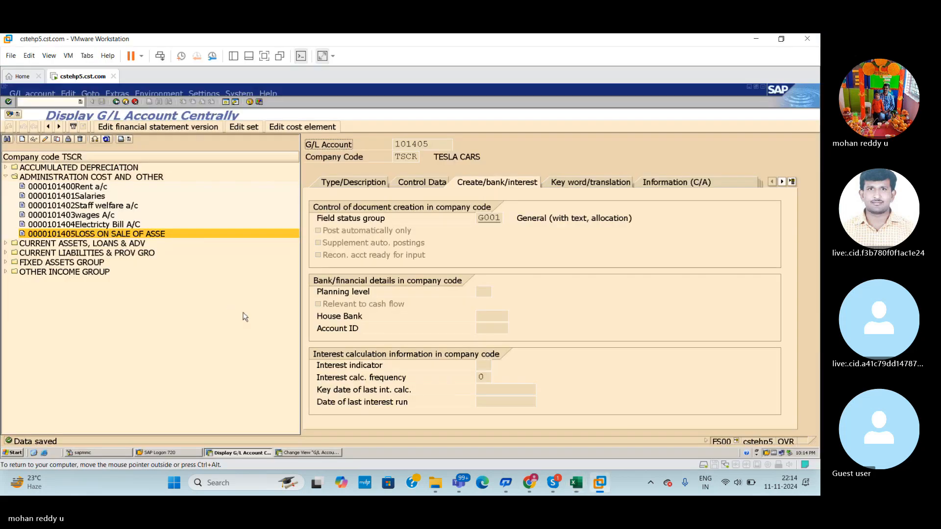
Copy the loss on sale account 101405 as new G/L account 101406 in TSCR and show its type and description data
left_click(105, 234)
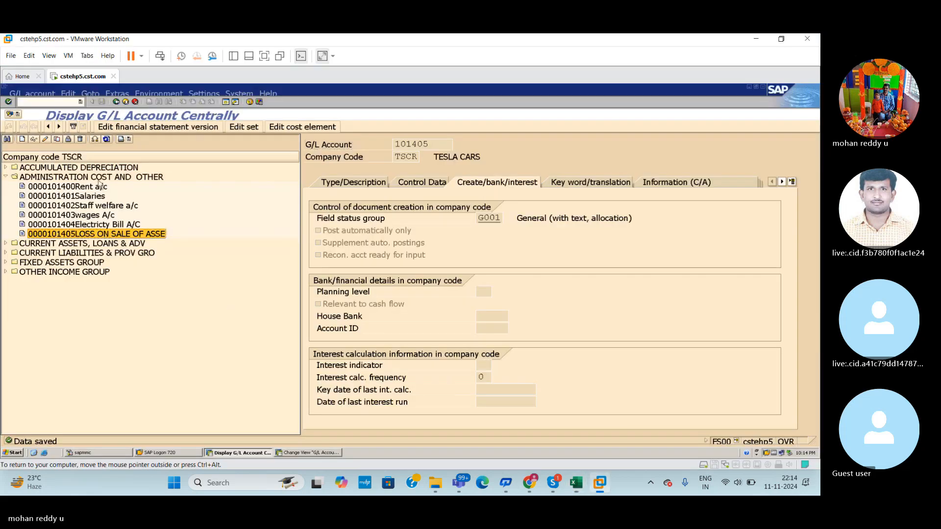
left_click(61, 140)
type("10140")
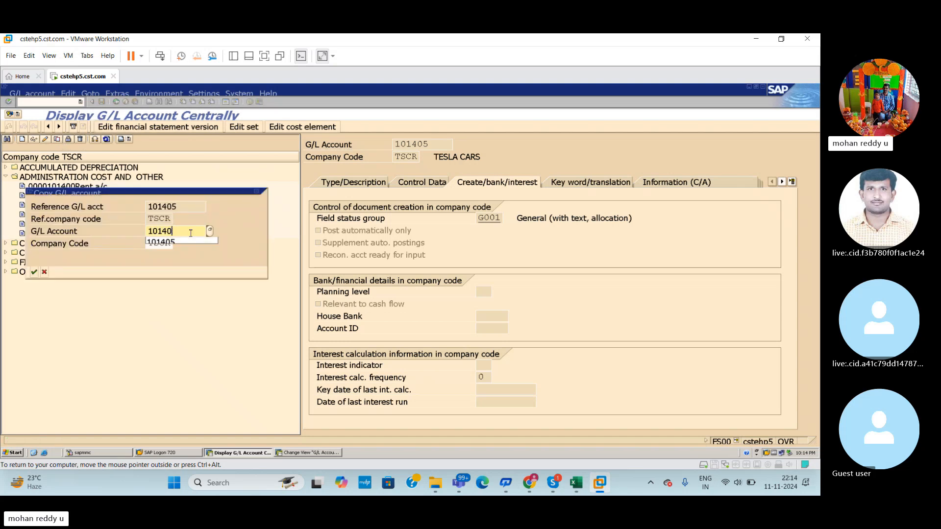
type("6")
key("Return")
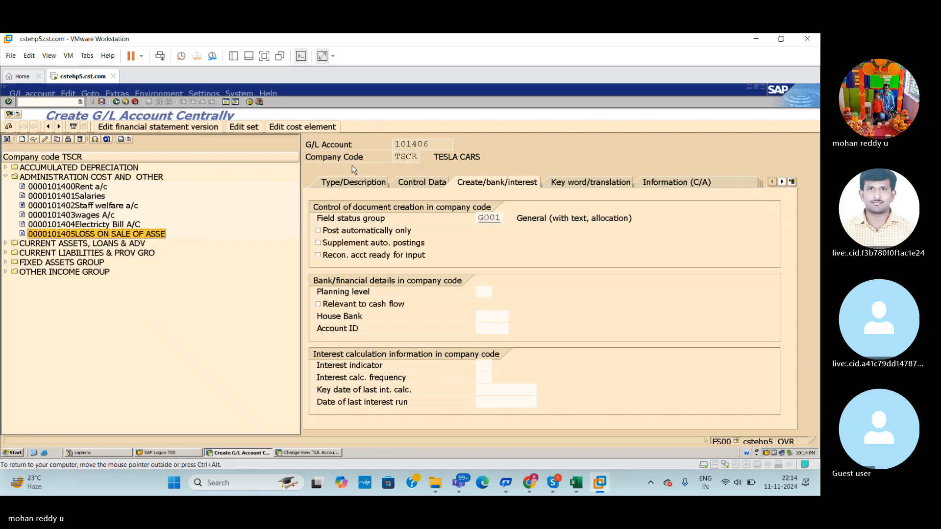
left_click(364, 186)
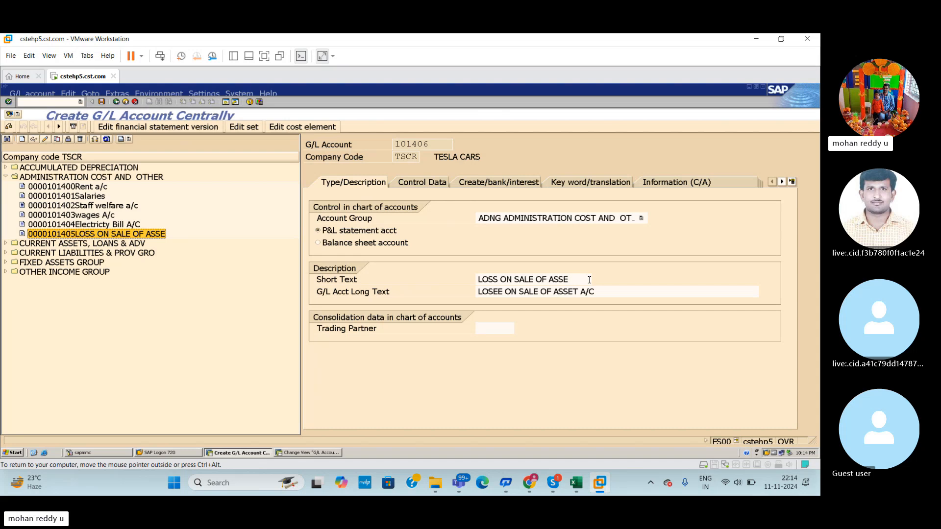
Switch to the Excel process sheet, check the wording of the Scrapping on G/L Account row, and return to SAP
key("alt+Tab")
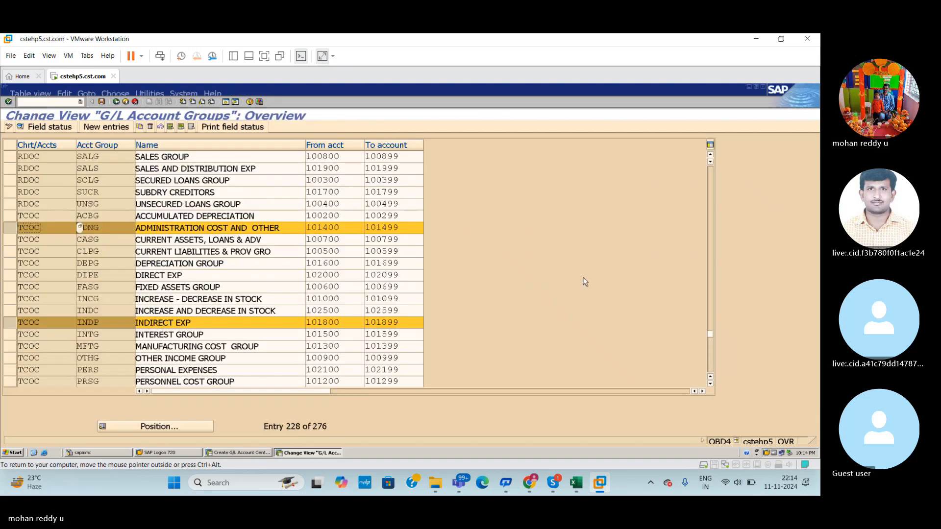
key("alt+Tab")
left_click(575, 483)
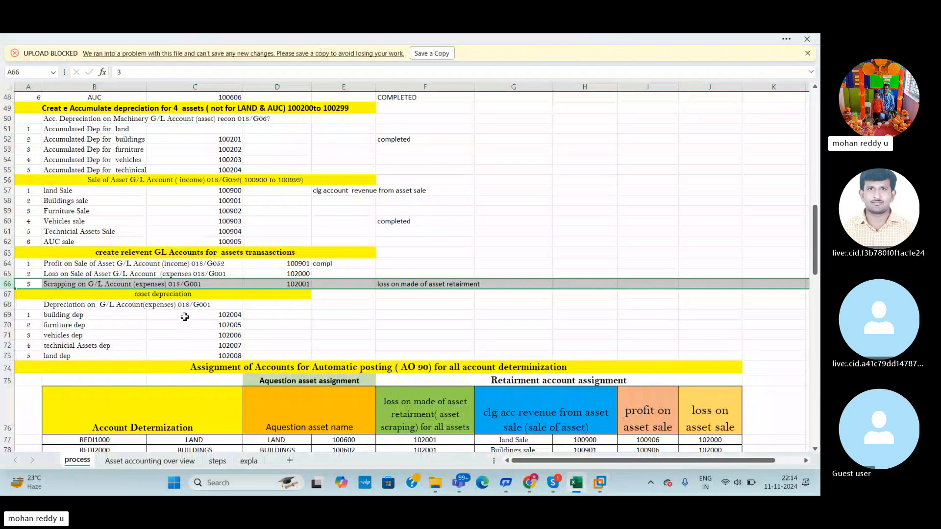
key("alt+Tab")
Replace the short text and the long text of G/L account 101406 with SCRAPPING ON ASSET
left_click(572, 283)
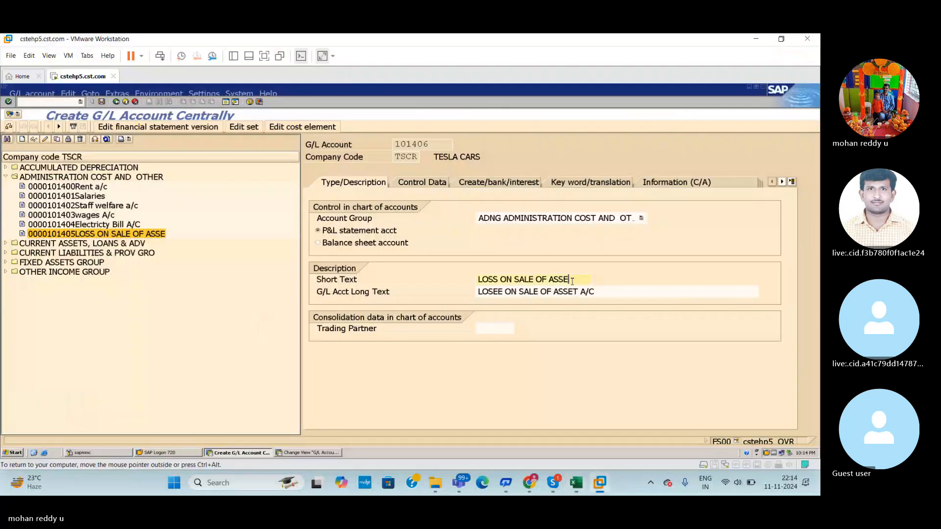
key("BackSpace")
key("BackSpace")
key("BackSpace")
key("BackSpace")
key("BackSpace")
key("BackSpace")
key("BackSpace")
key("BackSpace")
key("BackSpace")
key("BackSpace")
key("BackSpace")
key("BackSpace")
key("BackSpace")
key("BackSpace")
key("BackSpace")
key("BackSpace")
key("BackSpace")
key("BackSpace")
key("BackSpace")
key("BackSpace")
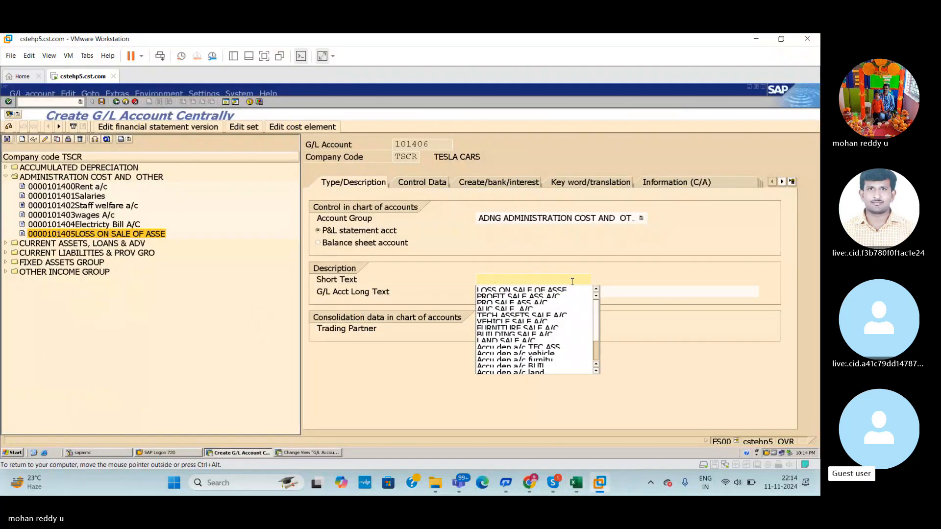
type("SCRA")
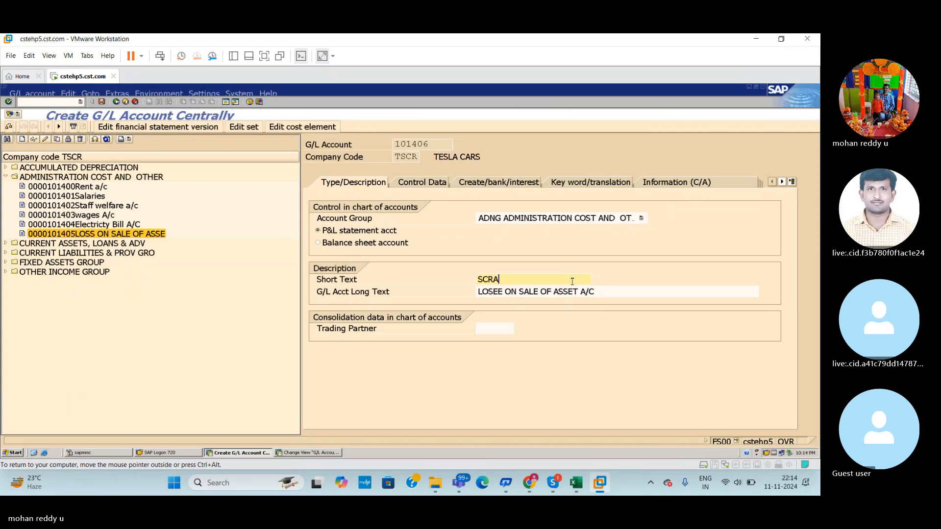
type("PPING ON A")
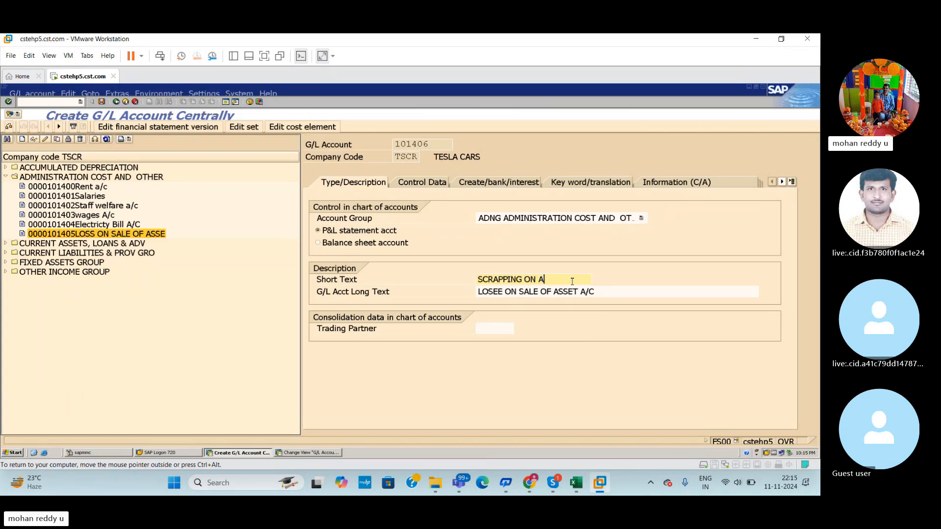
type("SSET")
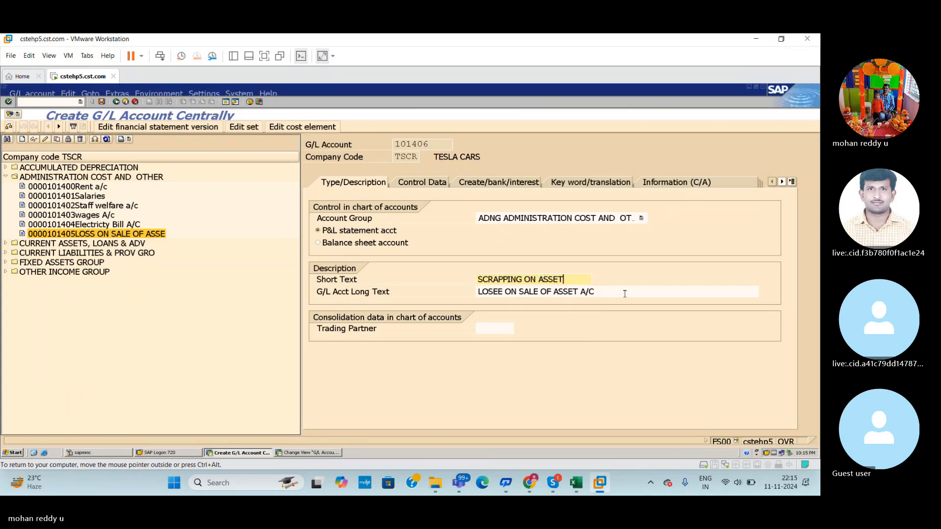
key("Tab")
type("SCR")
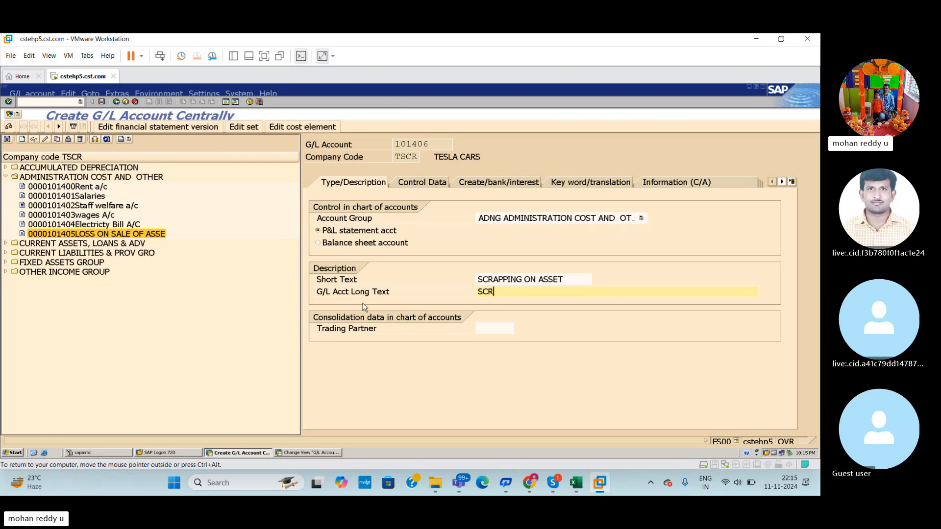
type("APPING ON ASSET")
Review the control data and the field status group of account 101406, and save the account
left_click(420, 185)
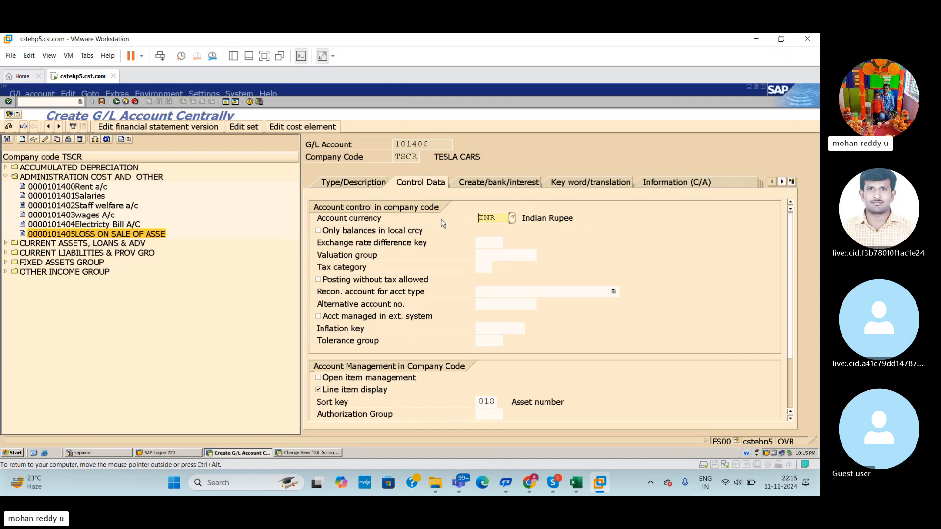
left_click(513, 186)
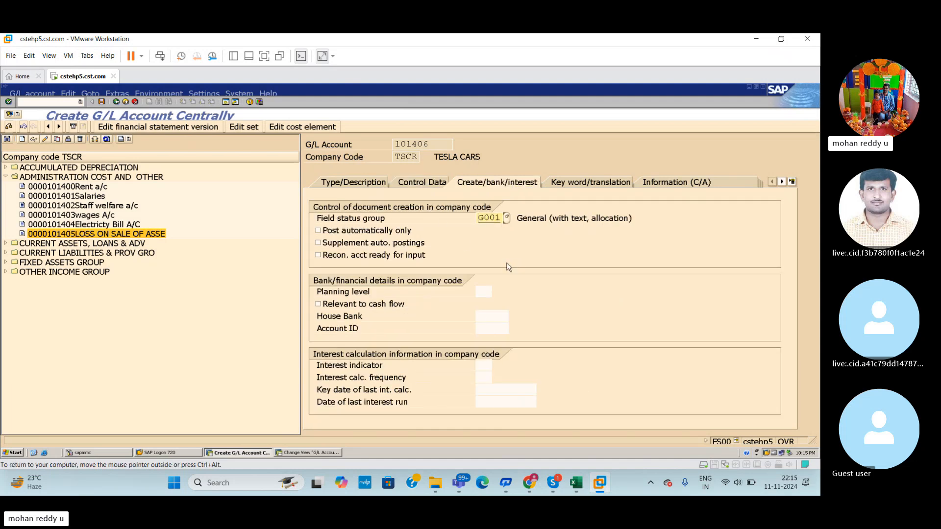
key("ctrl+s")
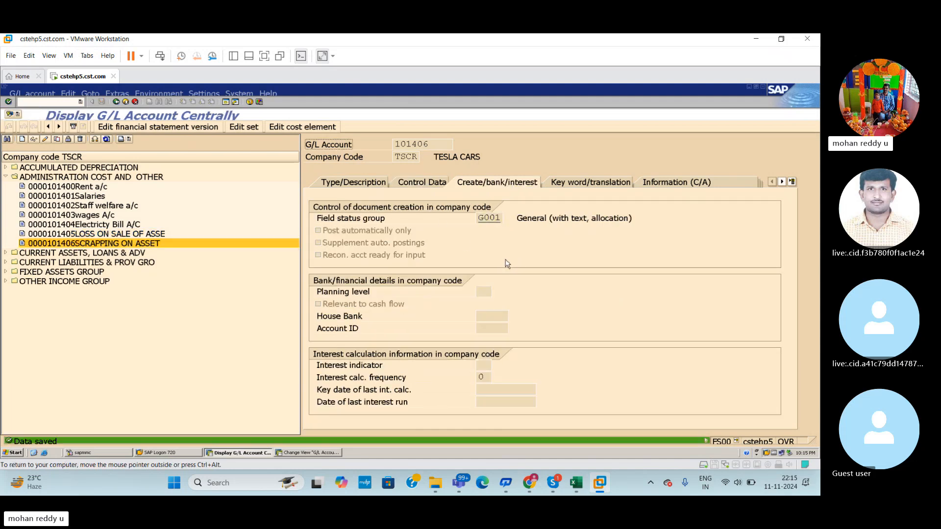
Switch to the Excel process sheet and review the profit, loss and scrapping account rows against the AO90 account assignment table
left_click(577, 485)
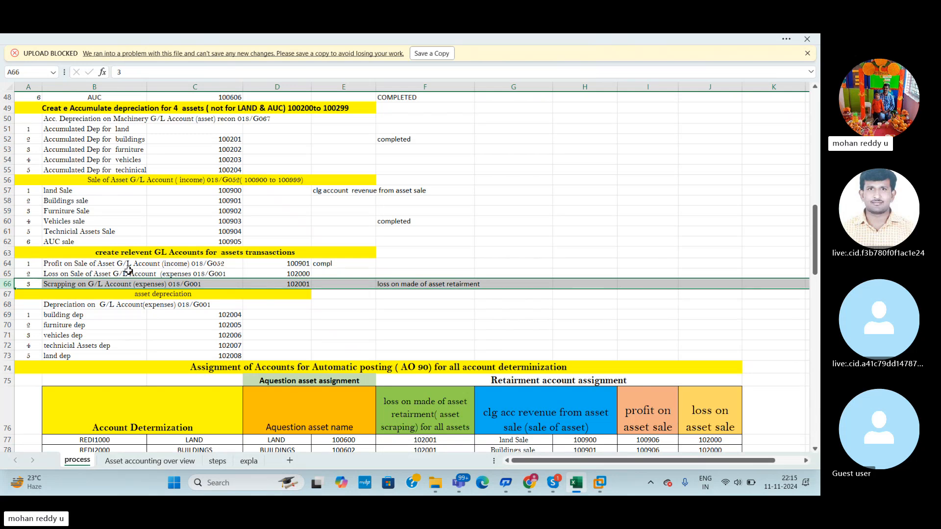
left_click(193, 268)
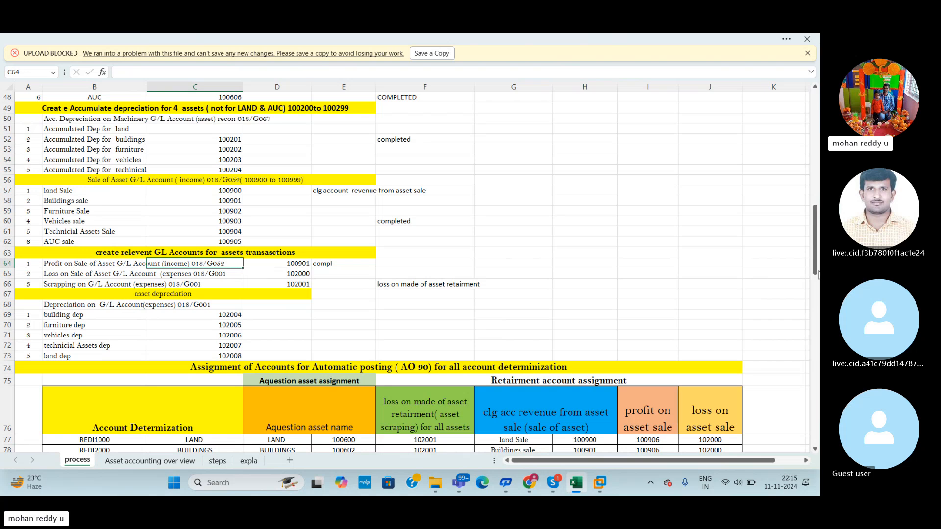
left_click_drag(816, 267, 815, 308)
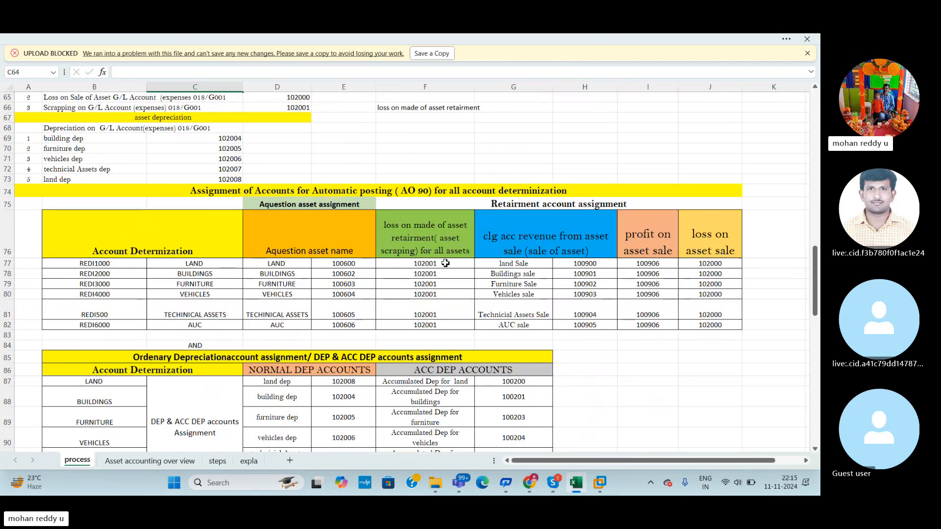
scroll(818, 287, "up", 3)
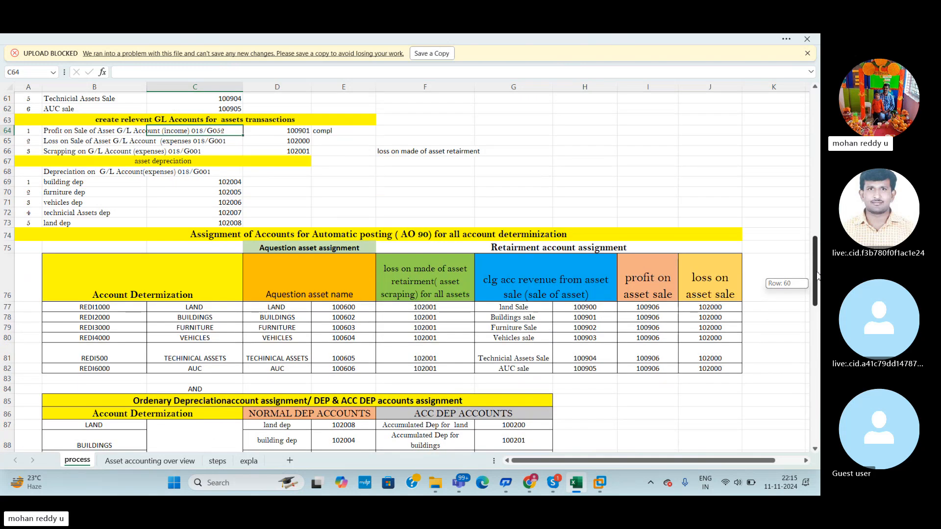
left_click_drag(75, 193, 296, 211)
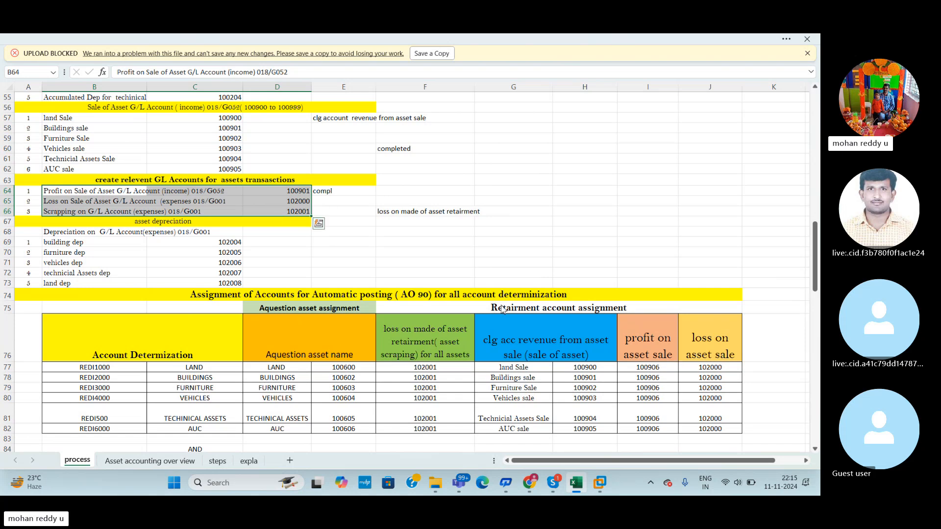
left_click(408, 203)
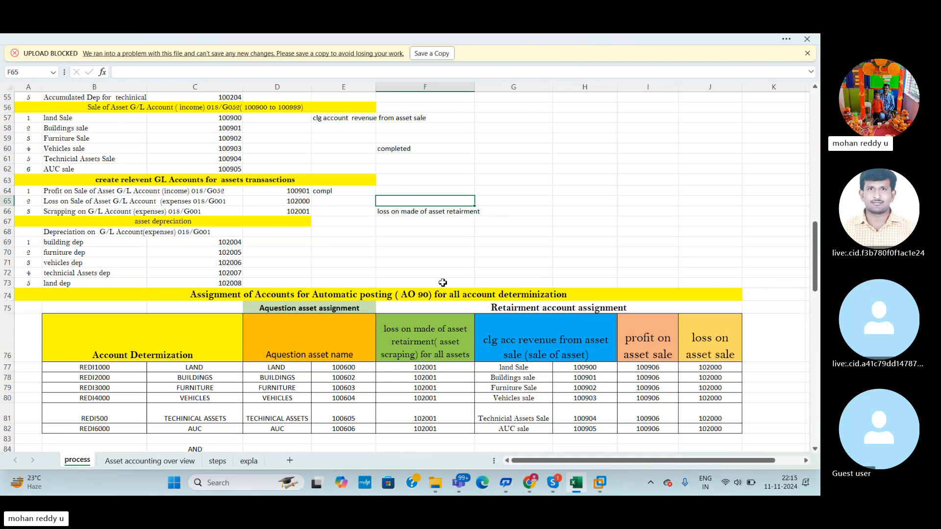
left_click(402, 254)
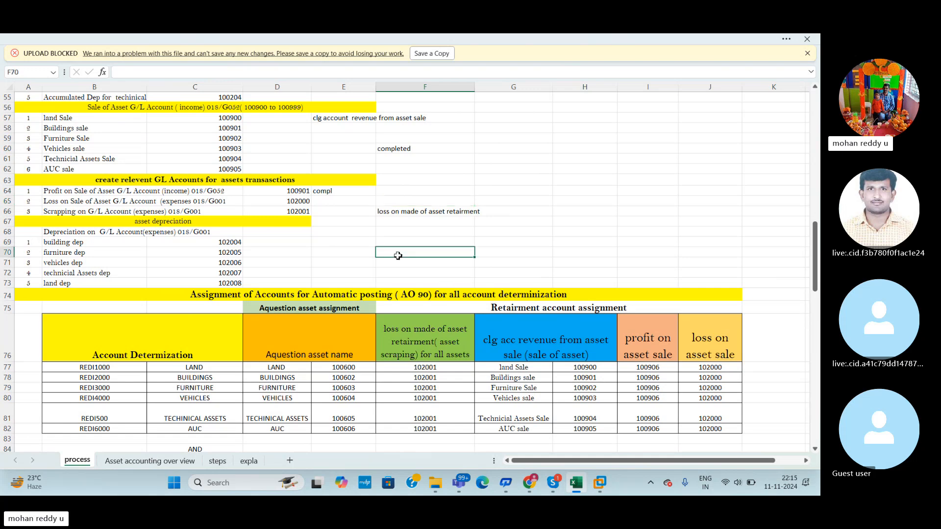
Examine the asset depreciation account rows and the ordinary and accumulated depreciation assignment table in the process sheet
left_click(292, 246)
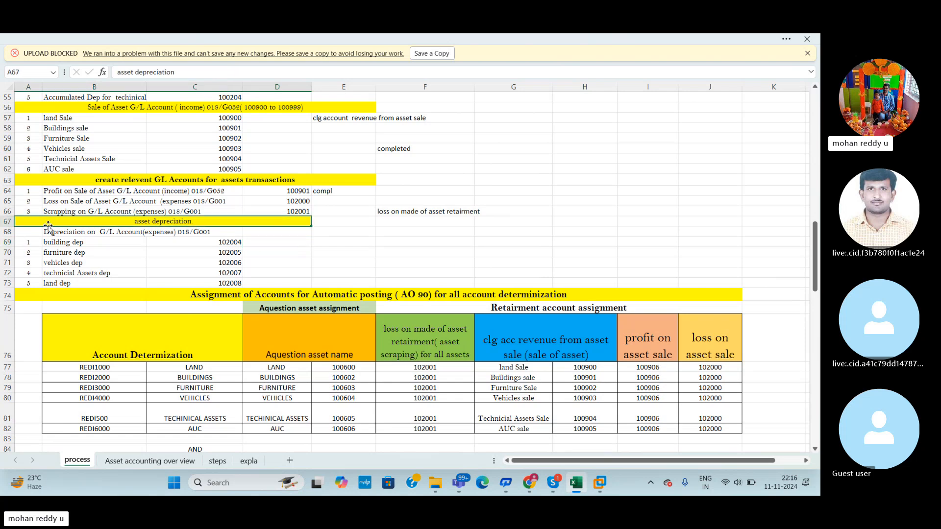
left_click(8, 235)
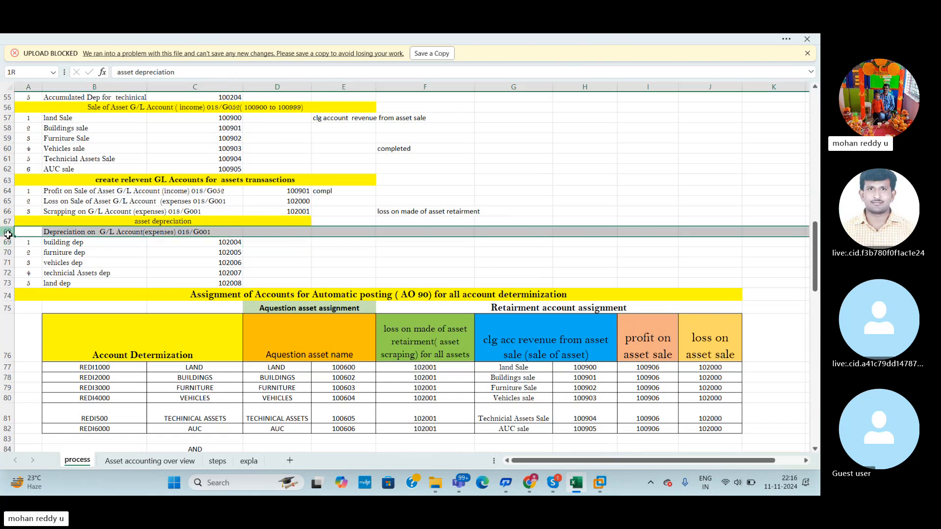
left_click(336, 262)
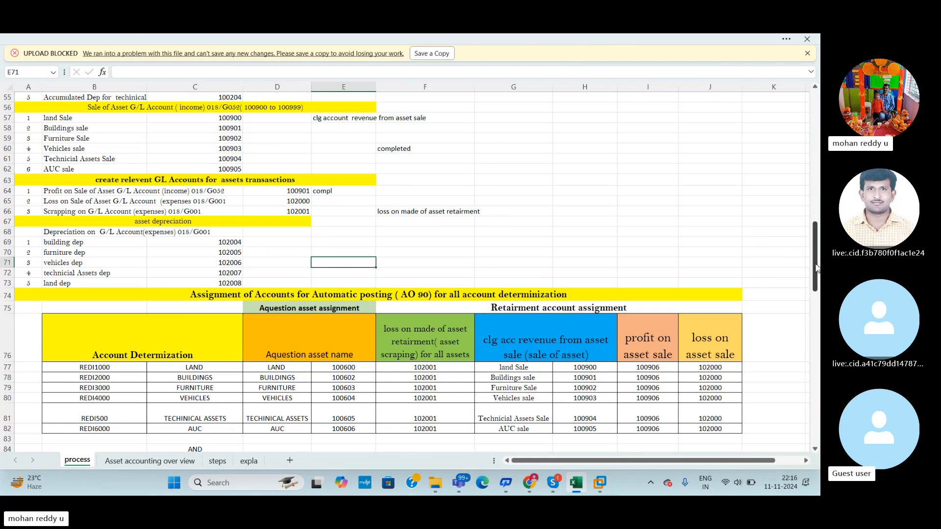
mouse_move(817, 267)
left_mouse_down()
mouse_move(816, 247)
mouse_move(817, 265)
left_mouse_up()
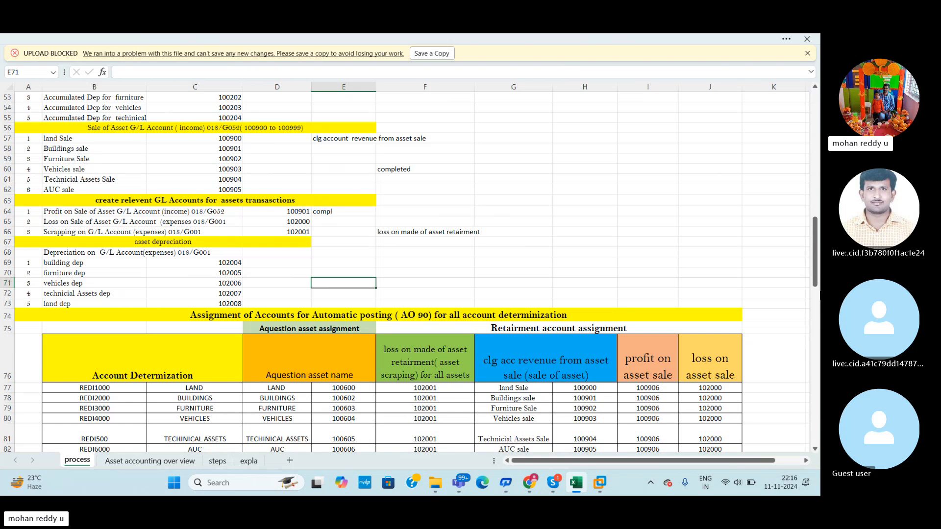
left_click_drag(815, 274, 807, 339)
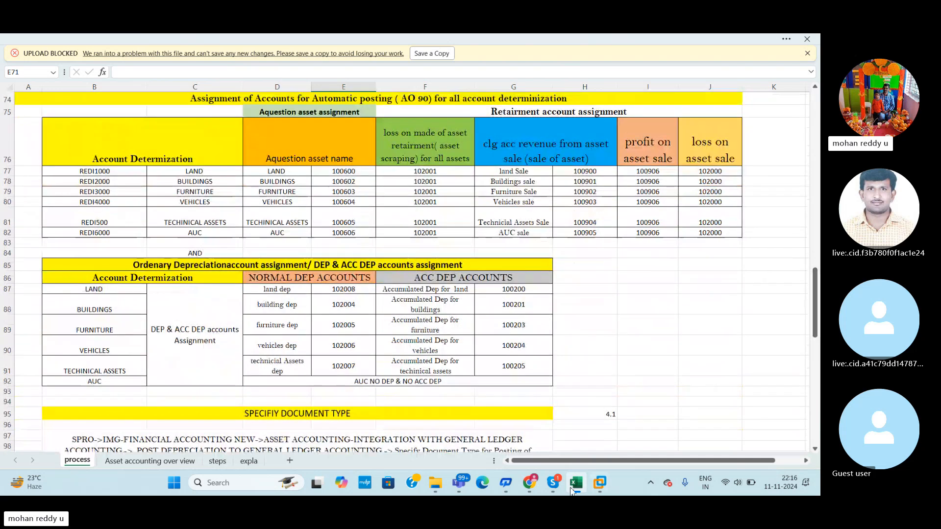
Return to SAP, collapse the administration cost accounts, and reopen the G/L account groups overview with transaction OBD4 in the other session
left_click(630, 406)
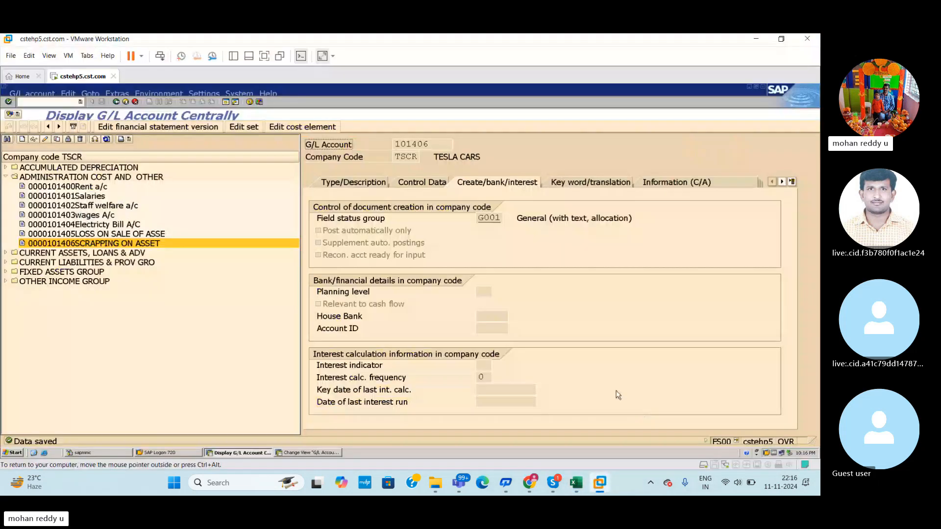
left_click(6, 177)
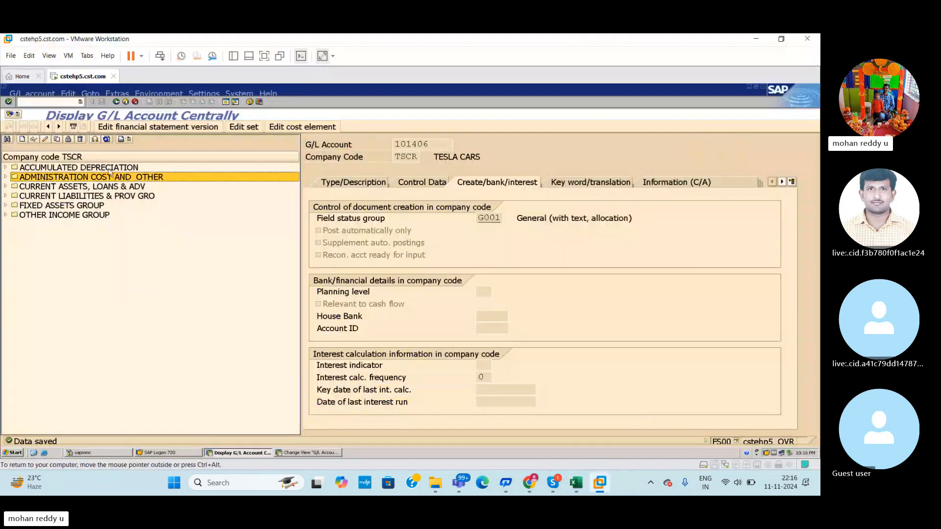
left_click(307, 454)
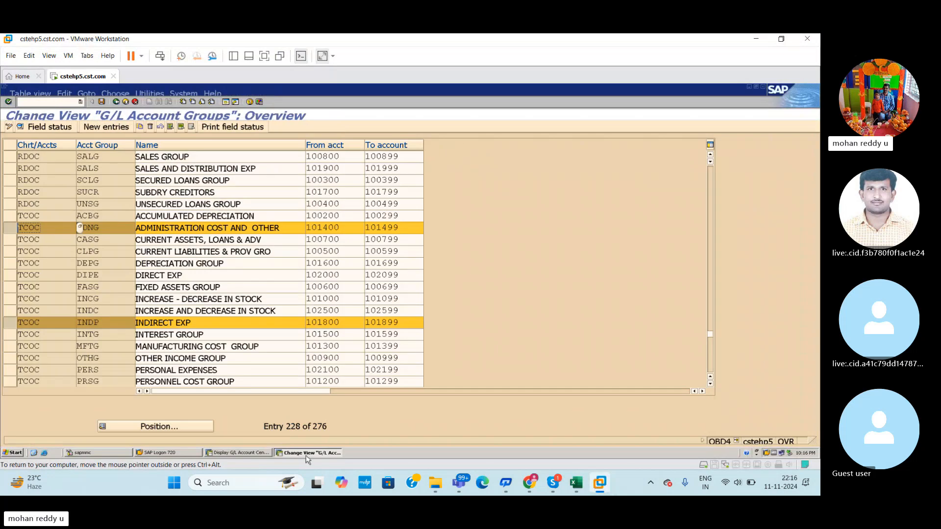
left_click(117, 102)
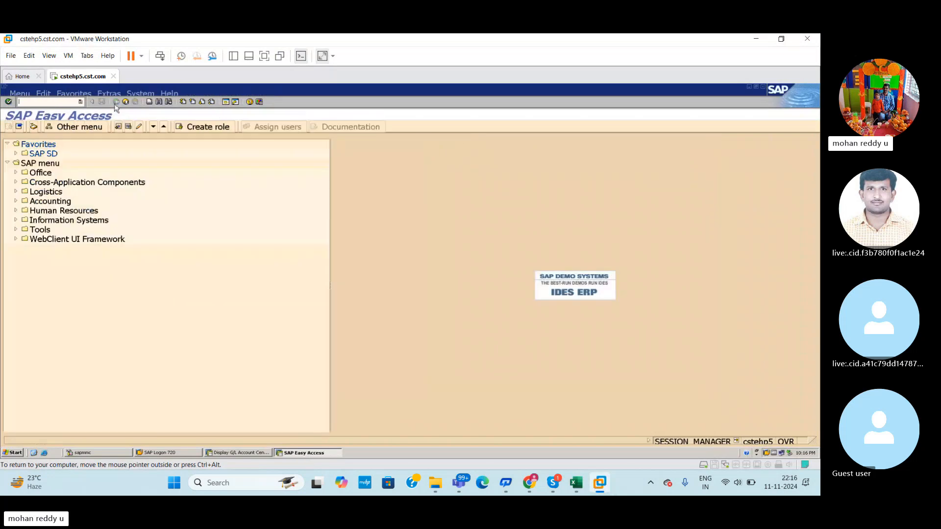
left_click(68, 102)
type("OBD4")
key("Return")
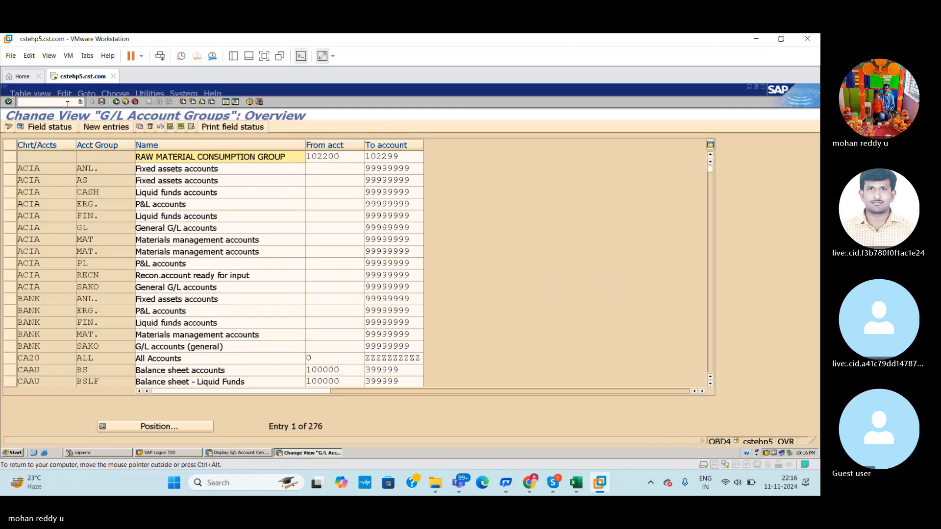
Position the account groups list at chart of accounts TSOC and mark the DEPG depreciation group row to check its number range
left_click(150, 431)
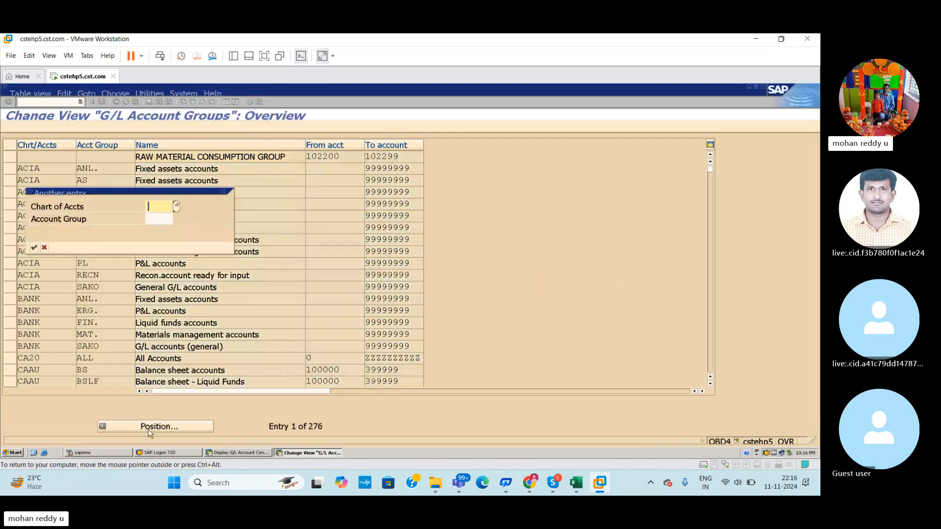
type("TSOC")
key("Return")
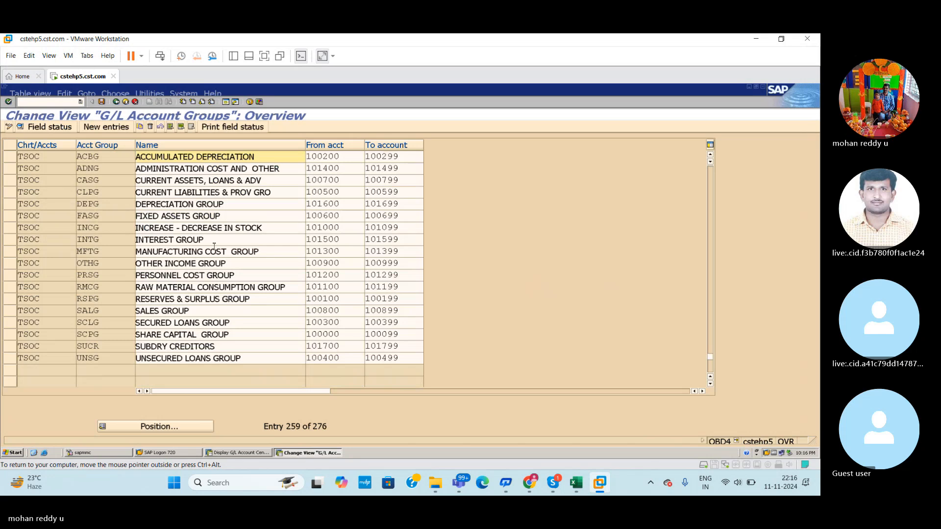
left_click(11, 205)
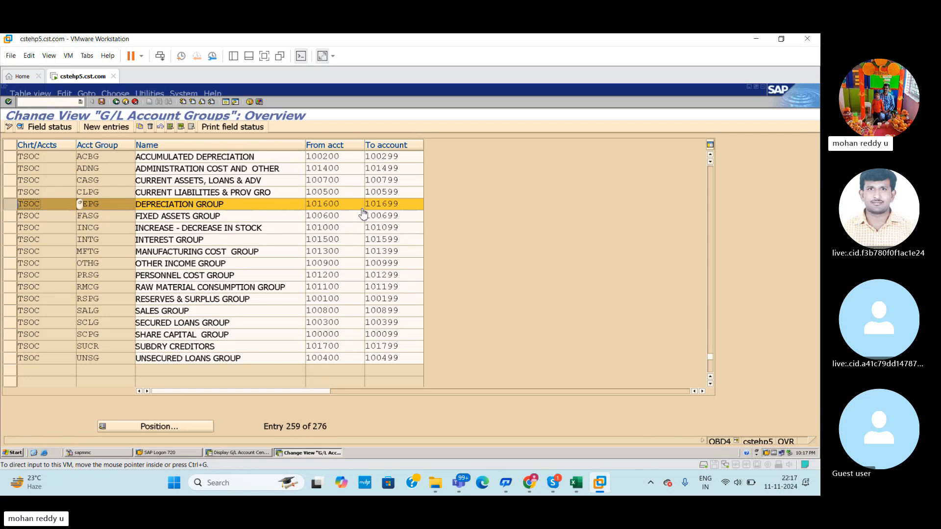
Switch to the Excel process sheet, mark the depreciation account numbers in C69:C73, and review the depreciation assignment table
key("alt+Tab")
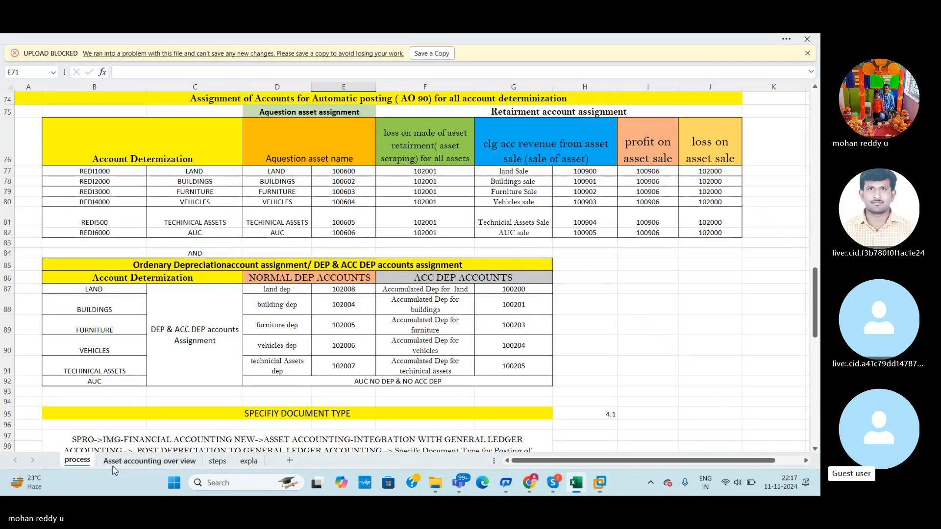
left_click_drag(817, 325, 819, 278)
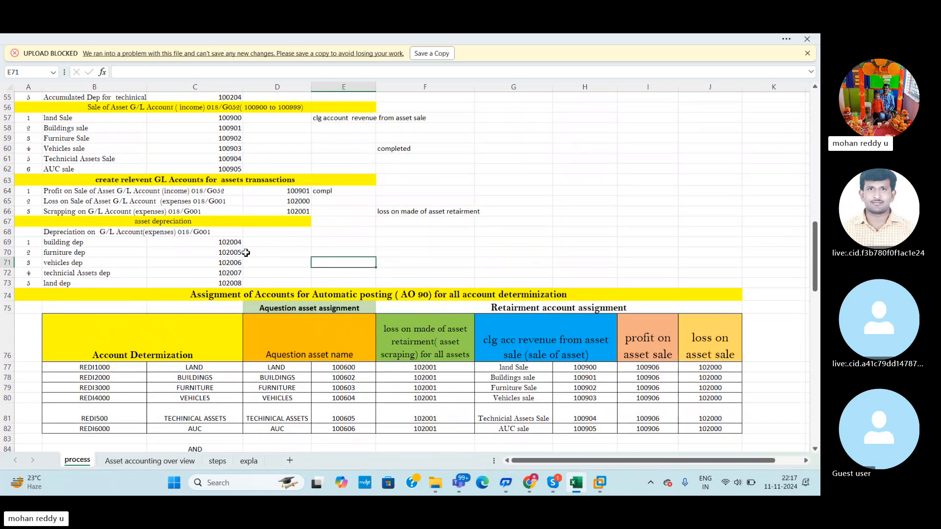
left_click_drag(232, 241, 232, 289)
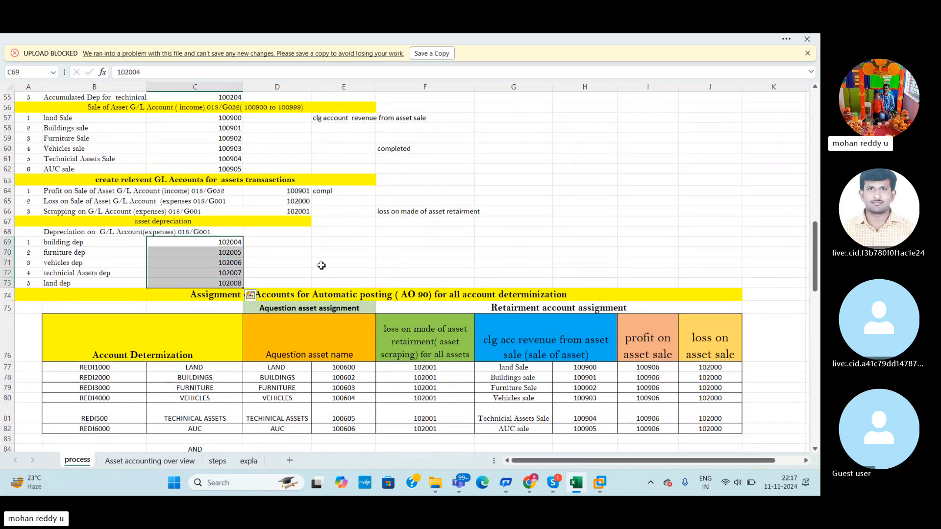
left_click_drag(817, 299, 817, 315)
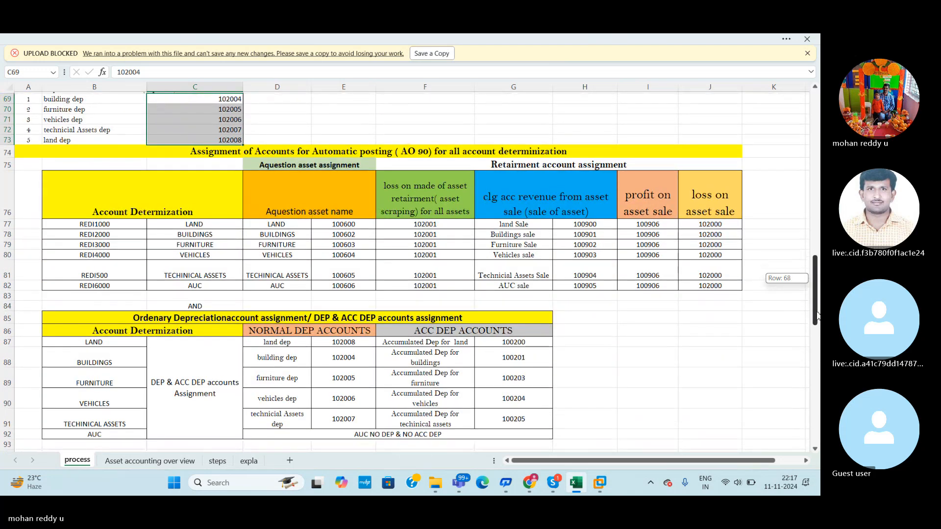
Clear the depreciation account numbers in C69:C73 and check the DEPG depreciation group's number range in SAP
left_click_drag(818, 316, 816, 309)
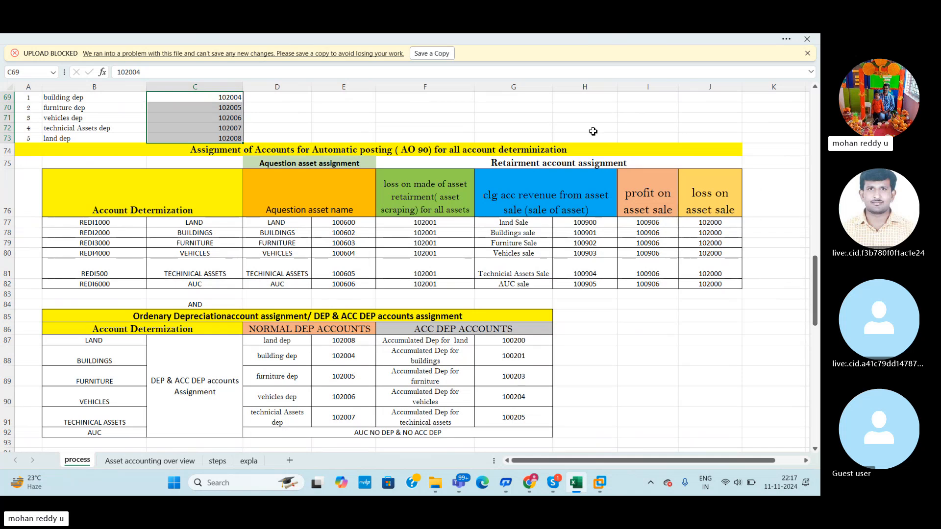
scroll(441, 245, "up", 4)
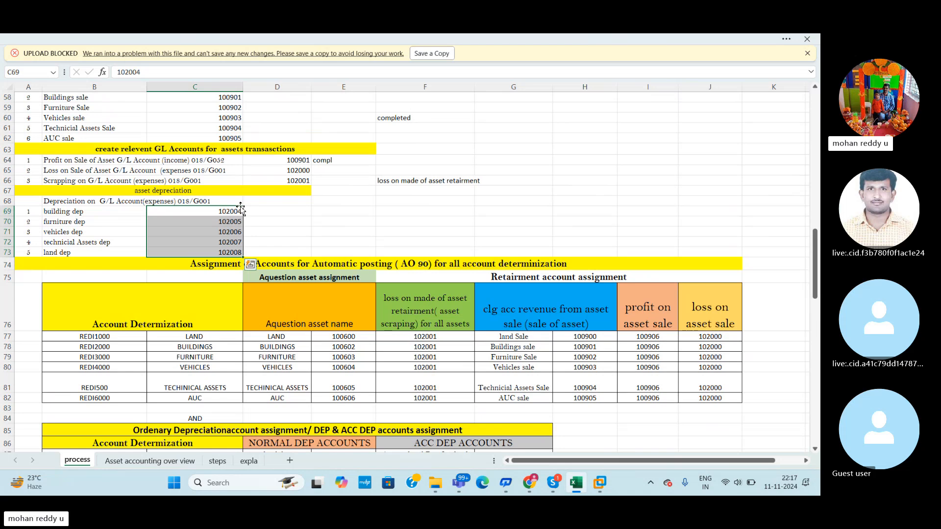
key("Delete")
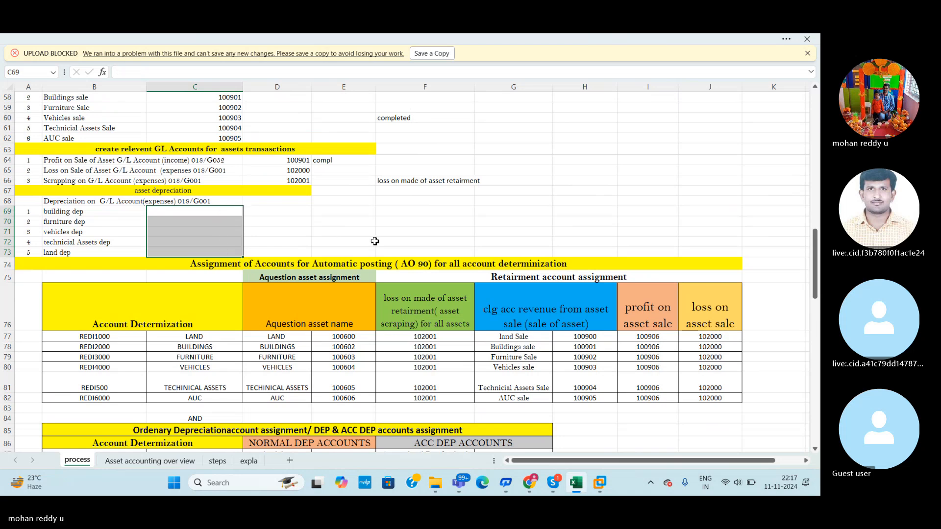
key("alt+Tab")
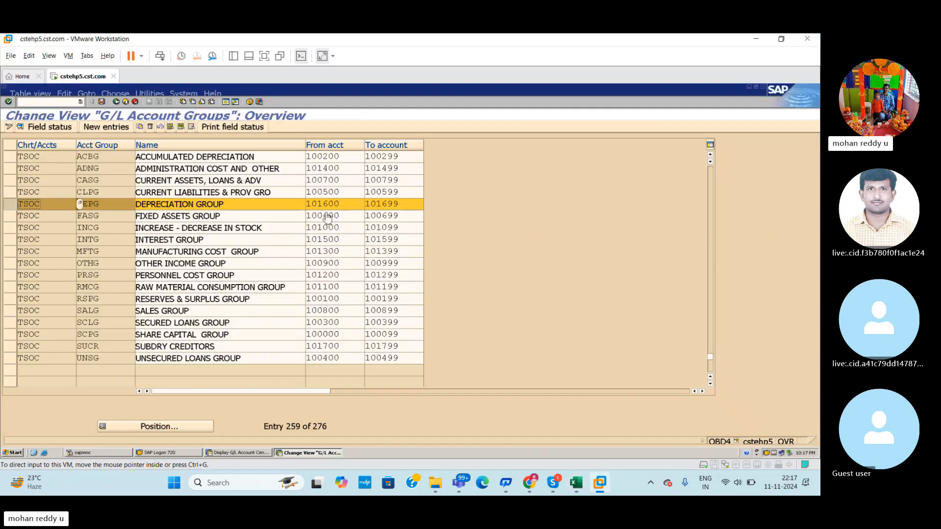
key("alt+Tab")
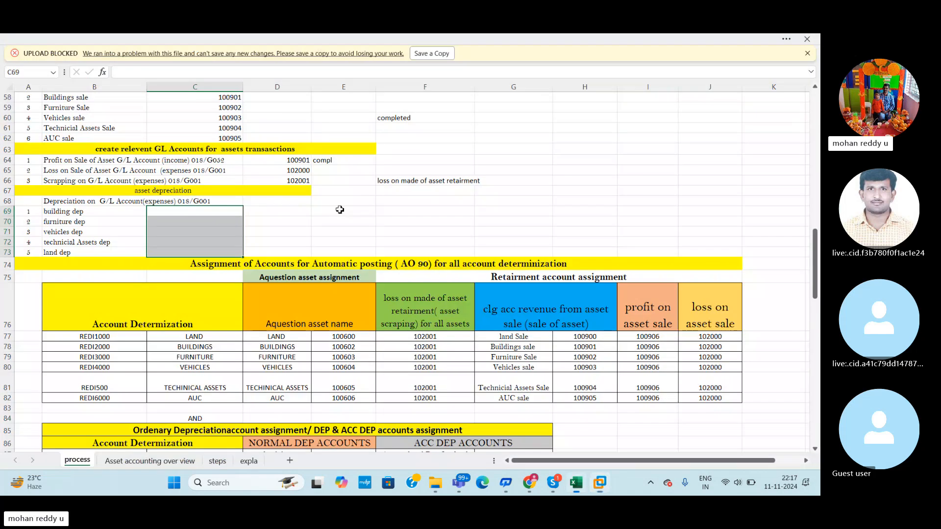
Enter 101600, 101601, 101602, 101603 and 101604 in C69:C73 for building, furniture, vehicles, technical assets and land depreciation
left_click(198, 210)
type("1")
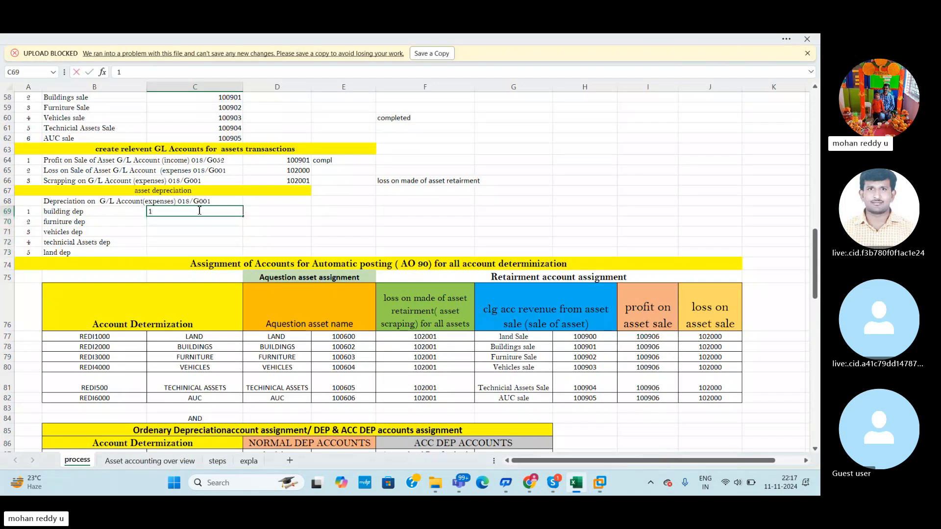
type("01600")
key("Return")
type("10")
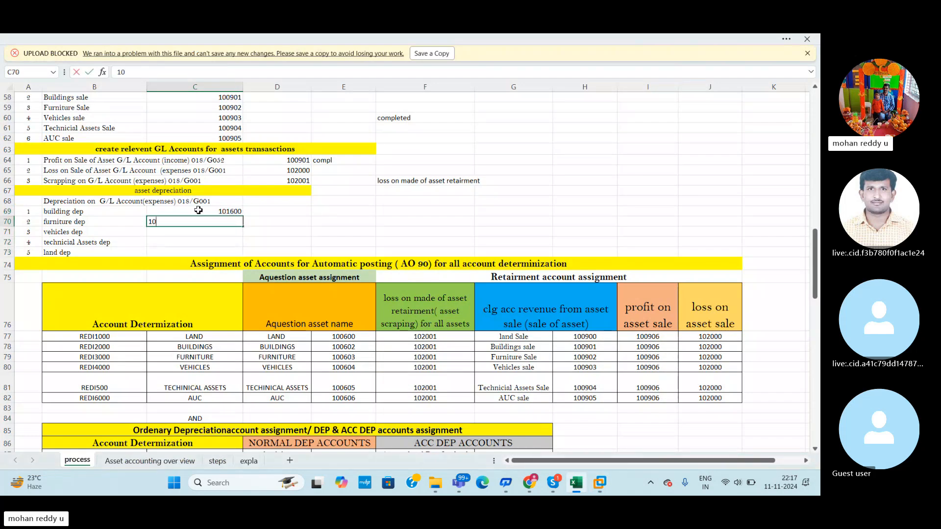
key("Return")
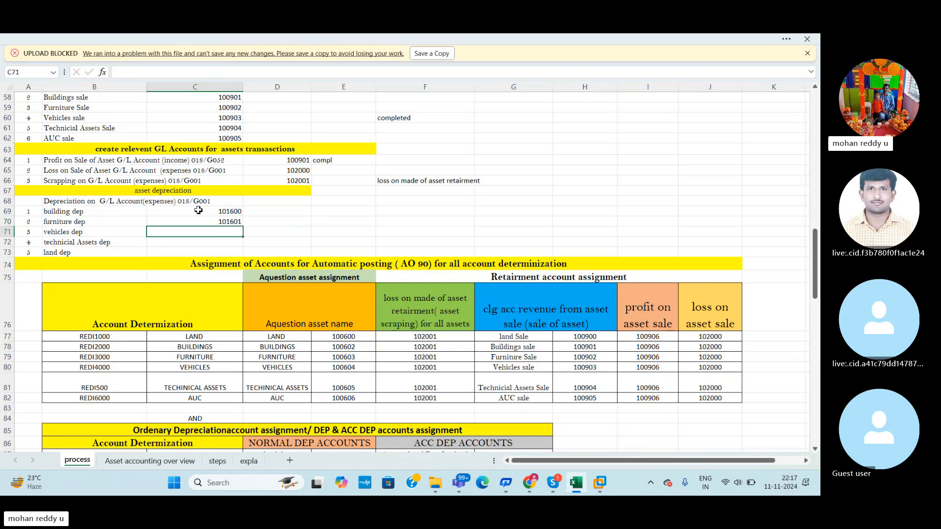
type("101602")
key("Return")
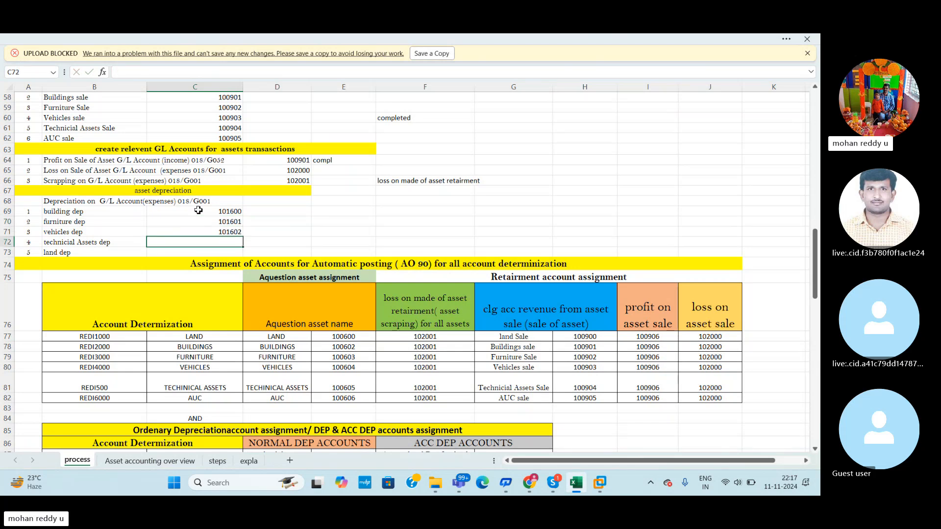
key("Return")
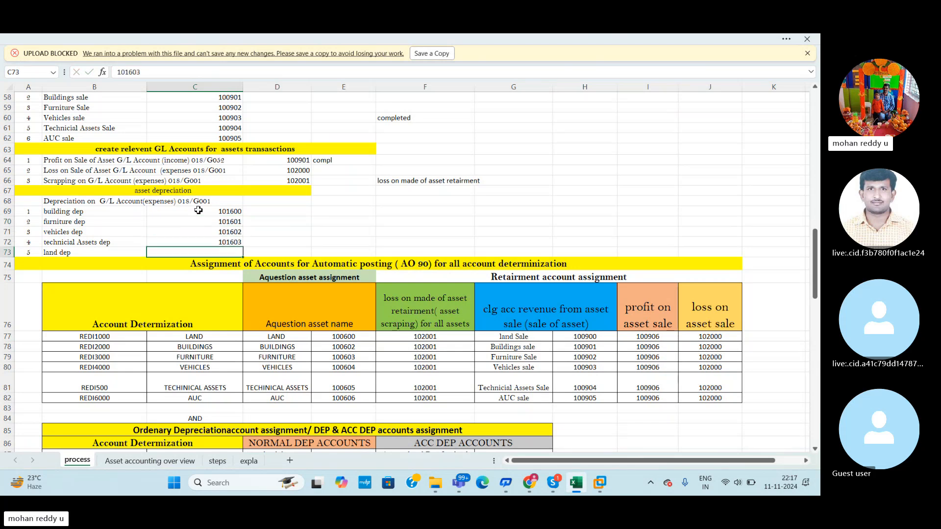
type("101604")
key("Return")
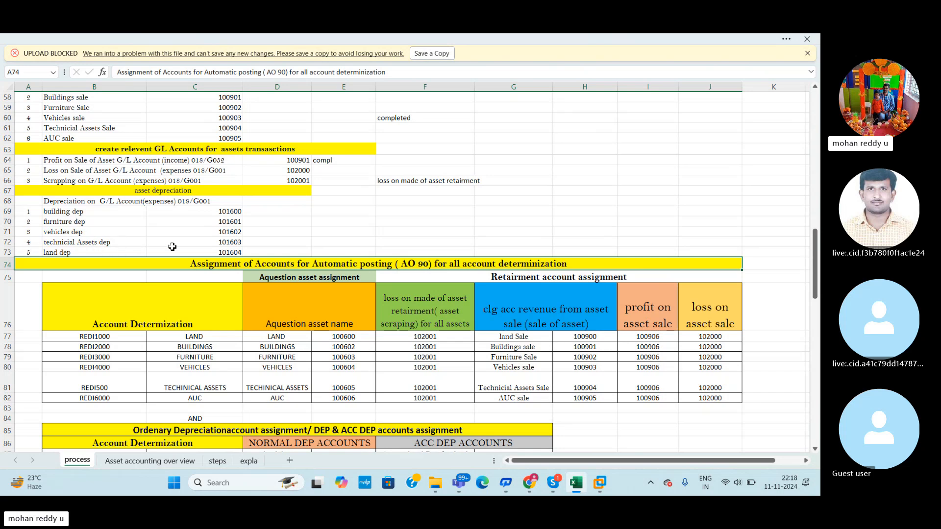
Review the account numbers in C69:C72 and the land depreciation row 73 in the process sheet
left_click_drag(228, 212, 231, 242)
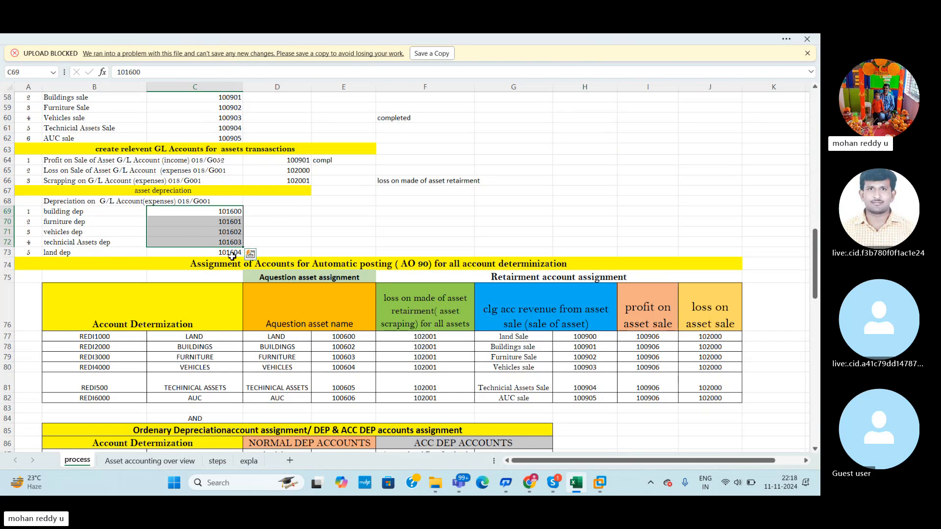
left_click(8, 253)
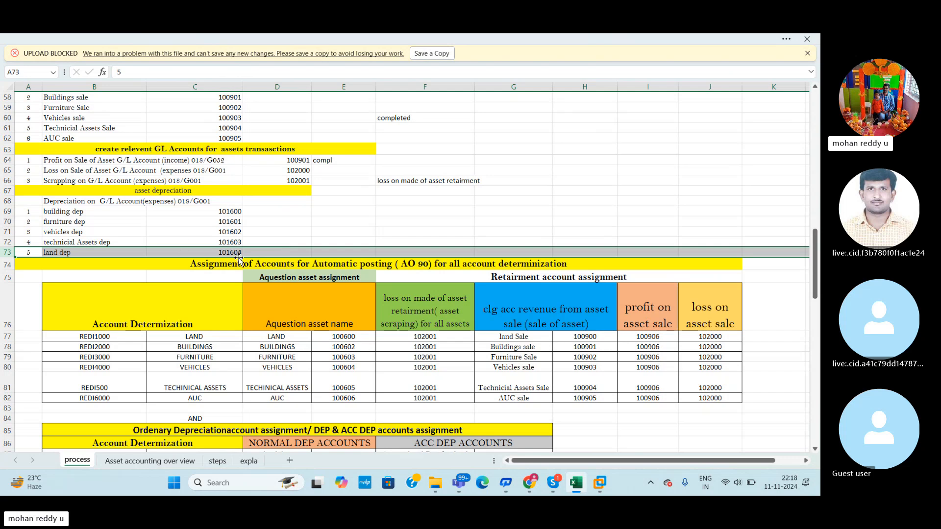
left_click(260, 213)
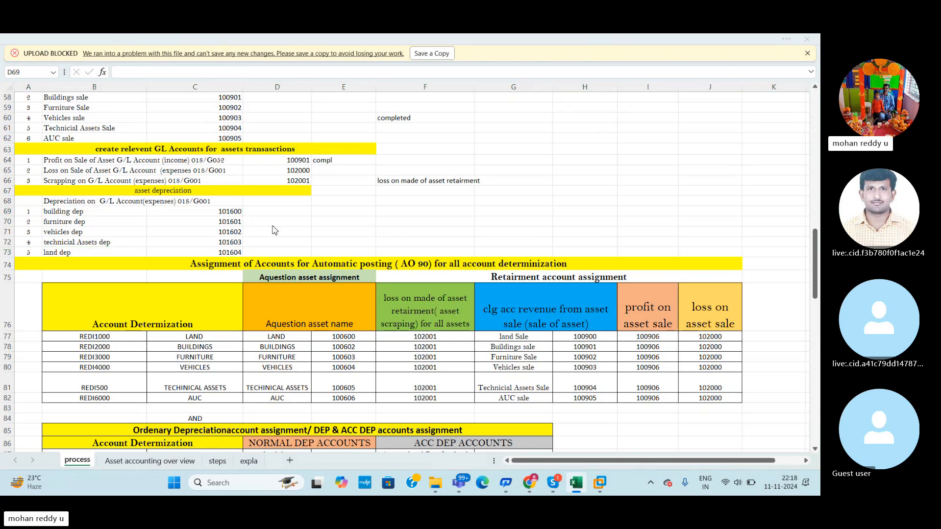
Switch to the G/L account session in SAP and start creating G/L account 101600 for company code TSCR
key("alt+Tab")
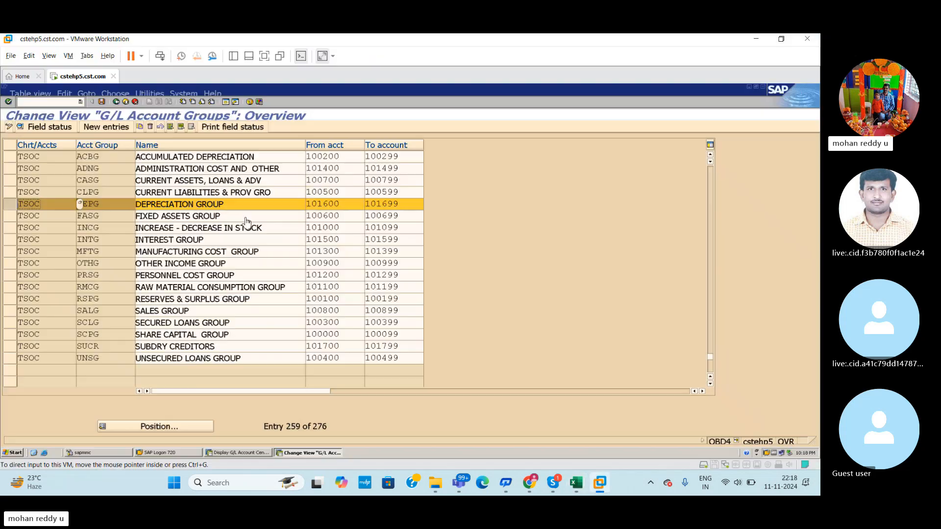
left_click(252, 454)
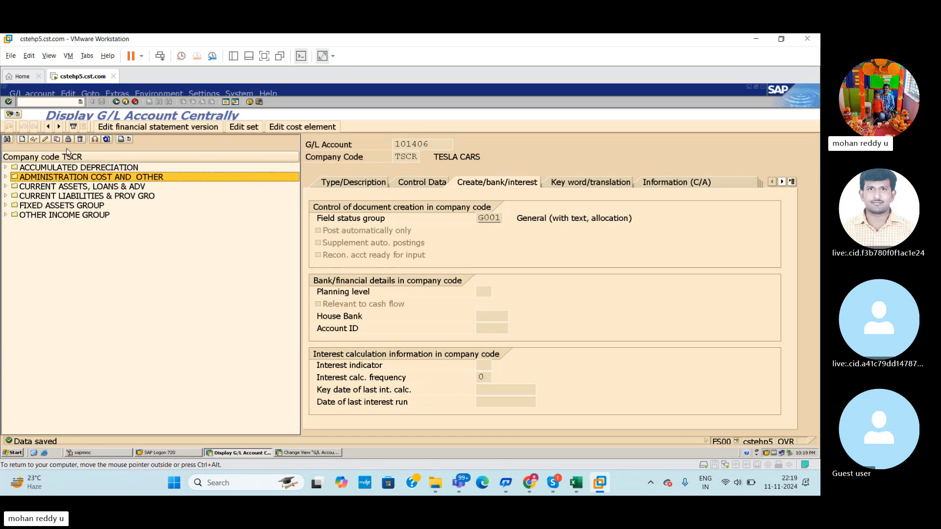
left_click(22, 139)
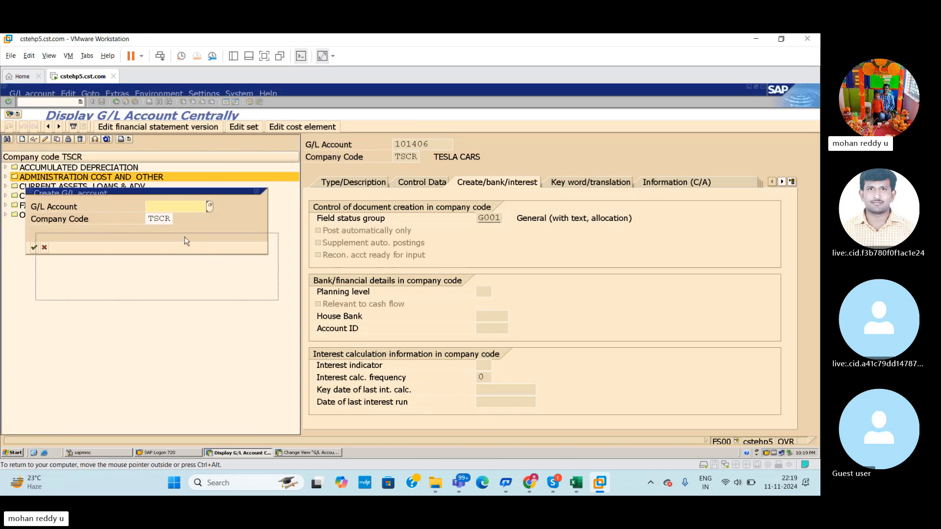
left_click(308, 452)
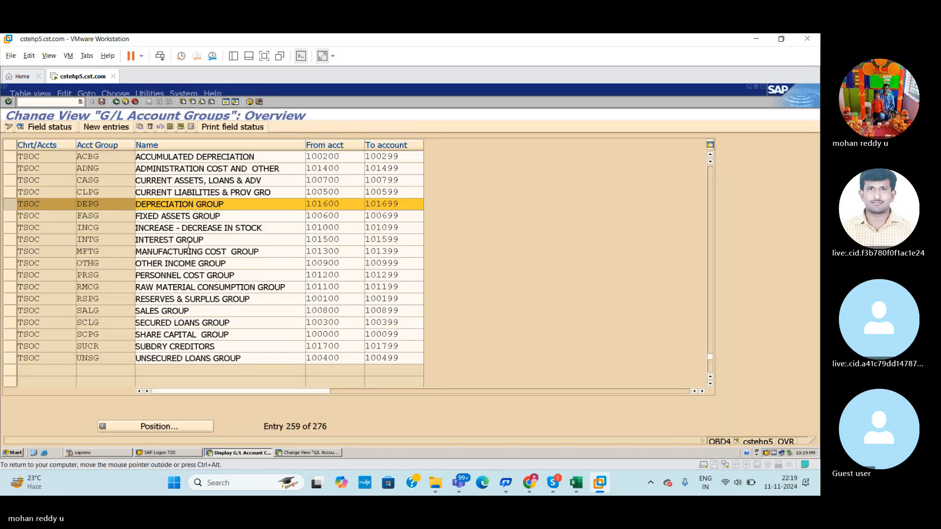
key("alt+Tab")
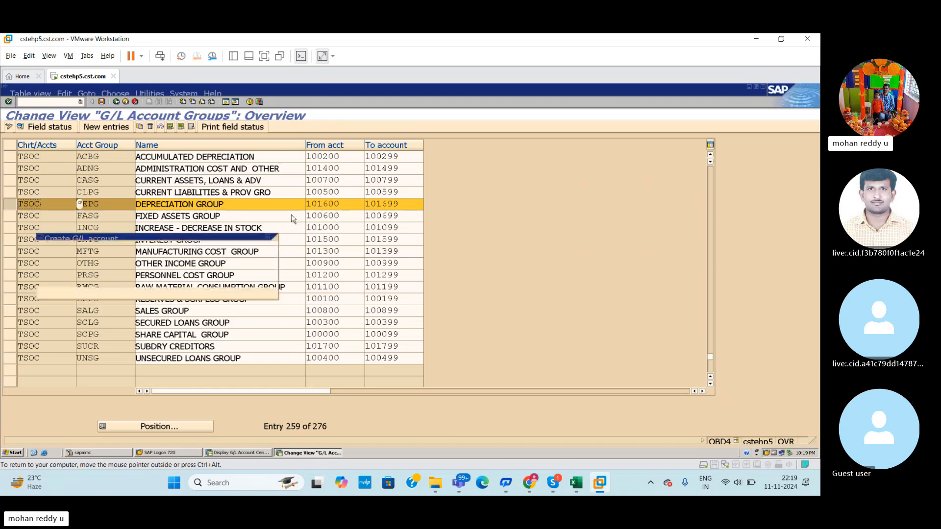
type("101600")
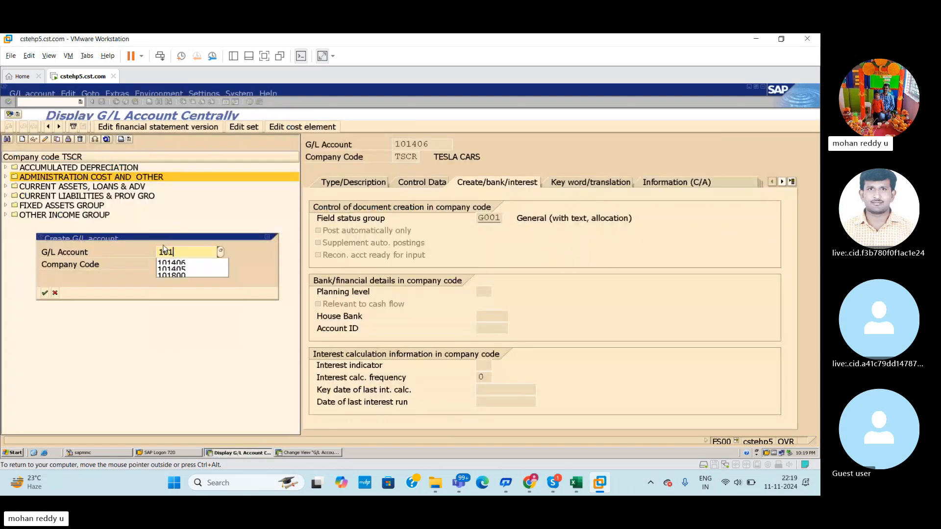
key("Return")
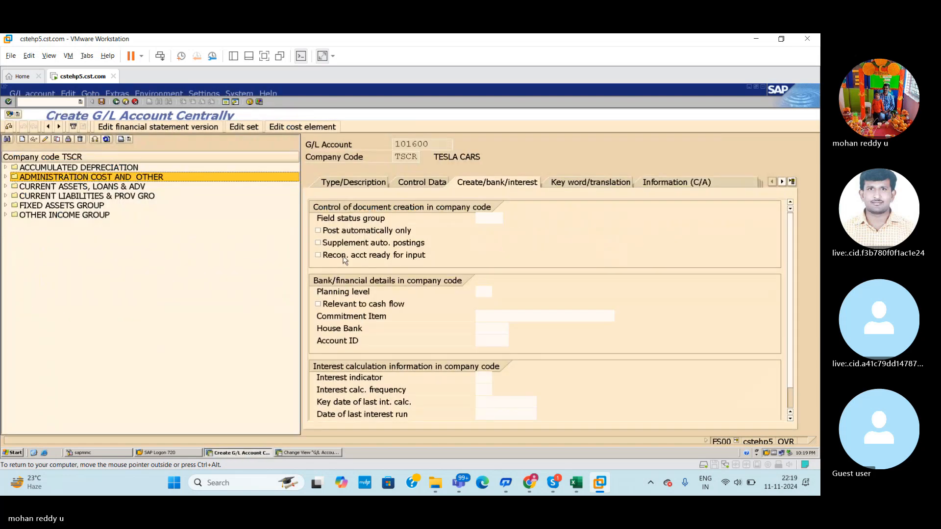
Assign account group DEPG DEPRECIATION GROUP to G/L account 101600 in its type and description data
left_click(363, 188)
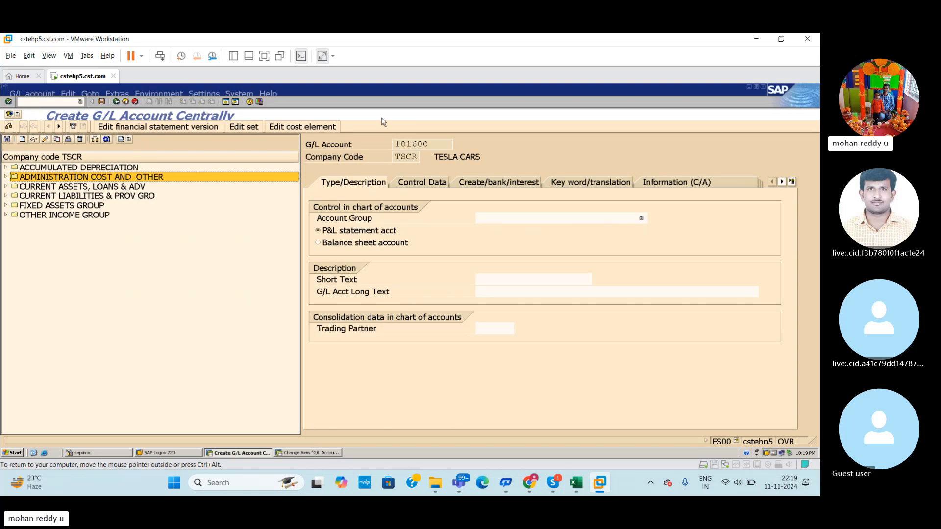
left_click(521, 222)
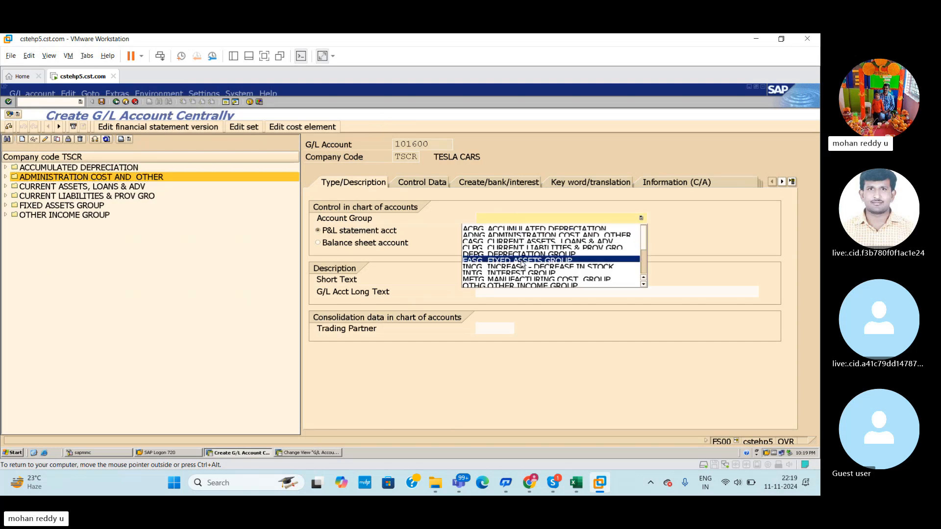
left_click(644, 285)
left_click(644, 286)
left_click(644, 286)
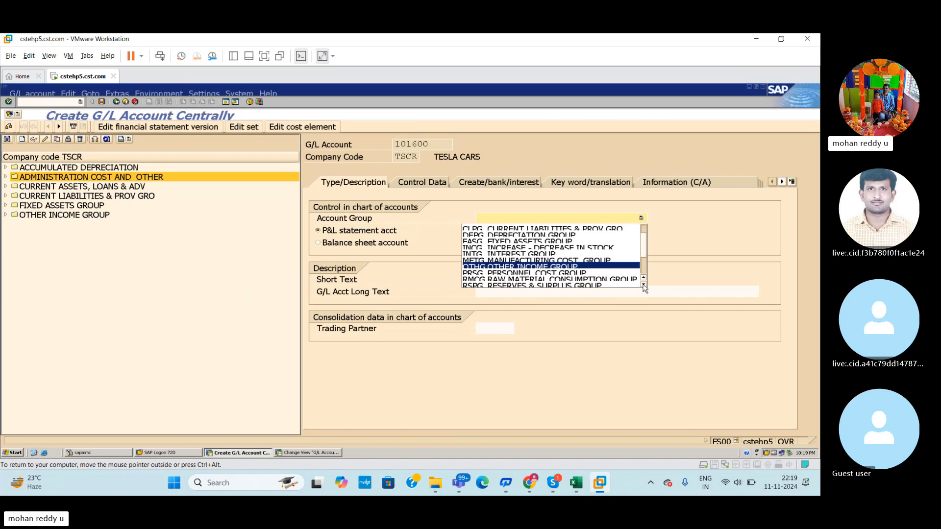
left_click(643, 285)
left_click(643, 286)
left_click(644, 285)
left_click(644, 285)
left_click(643, 286)
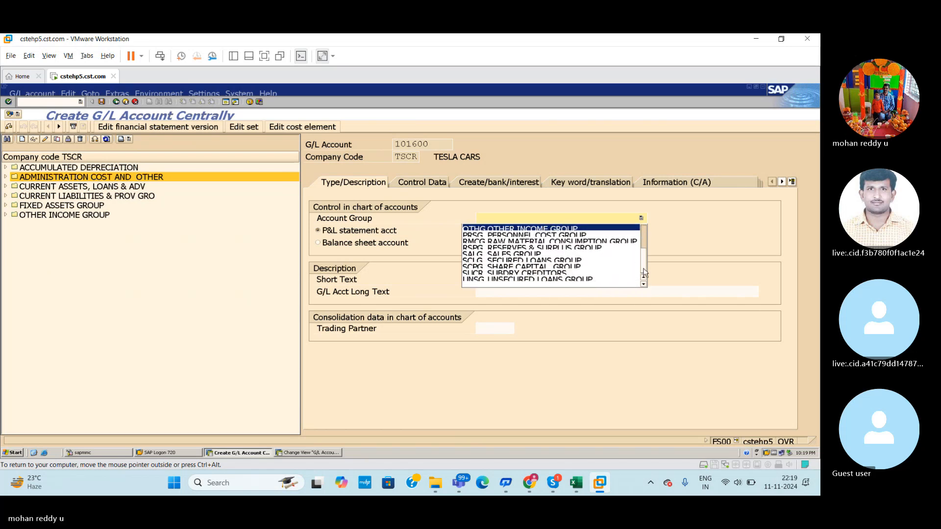
left_click_drag(644, 268, 650, 231)
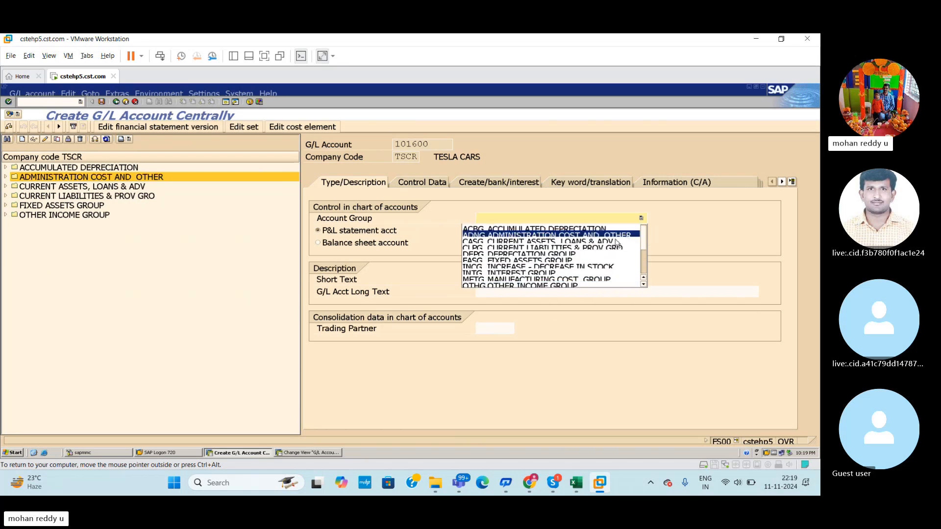
left_click(557, 255)
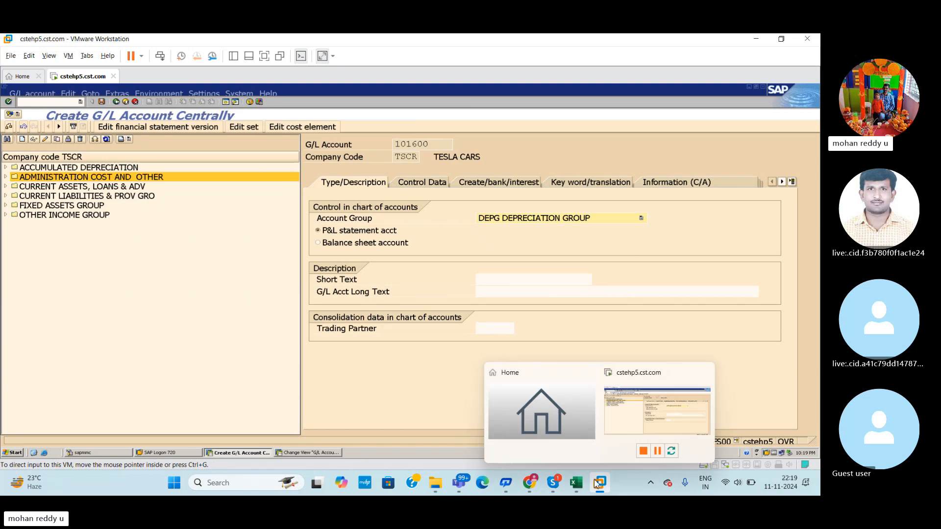
Check the building depreciation entry in the Excel process sheet and return to the SAP account creation
left_click(578, 486)
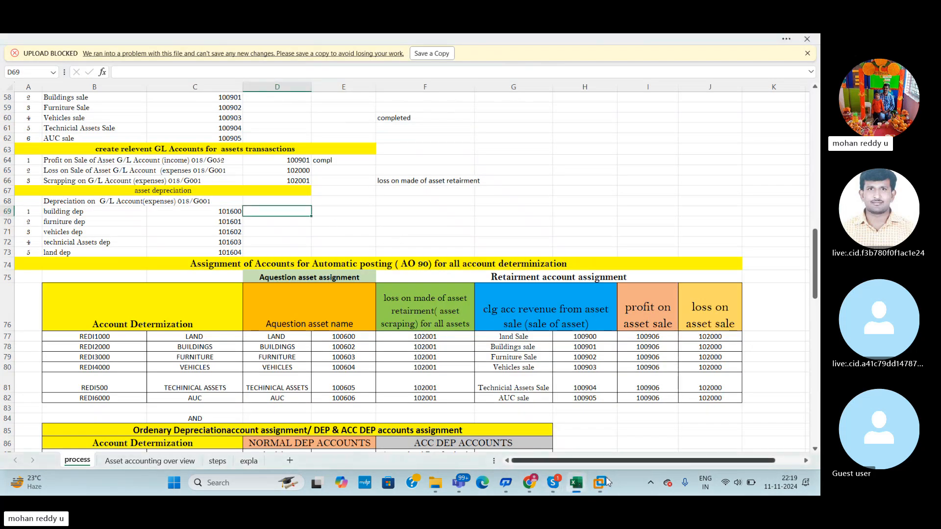
mouse_move(576, 485)
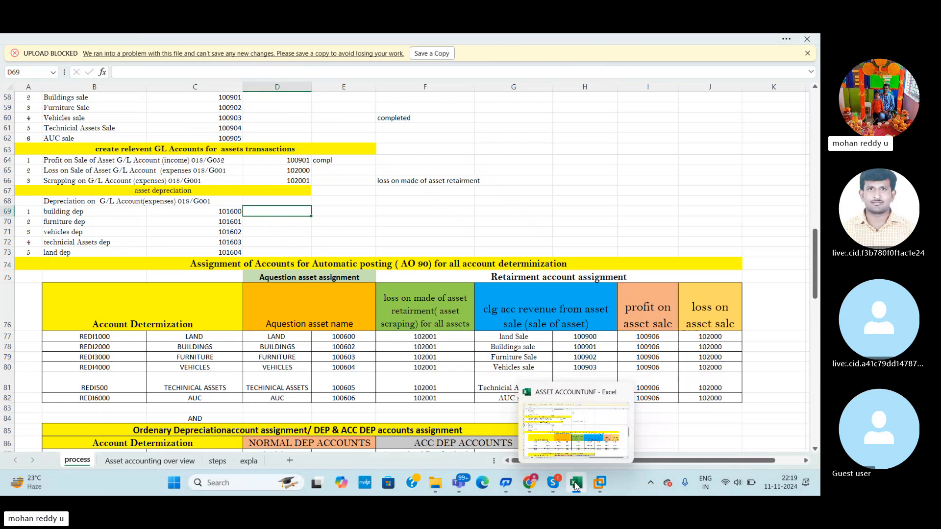
left_click(605, 483)
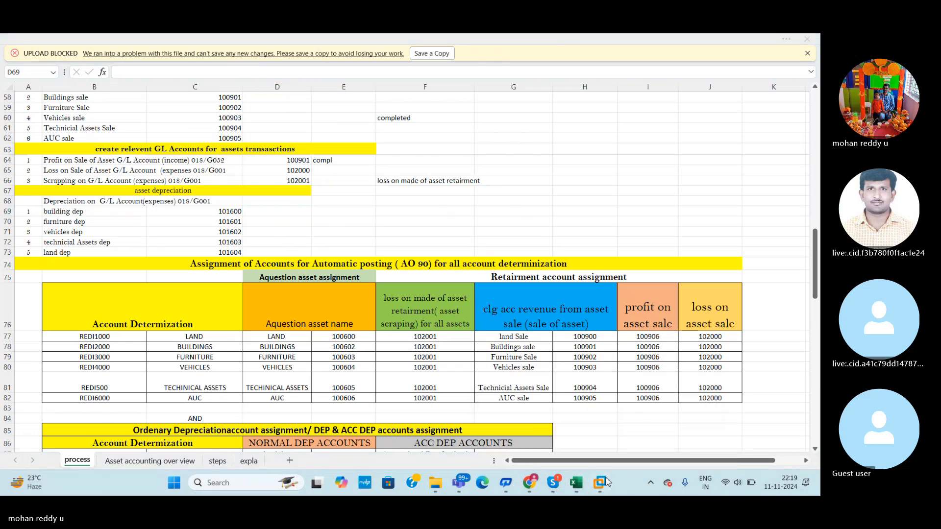
left_click(645, 424)
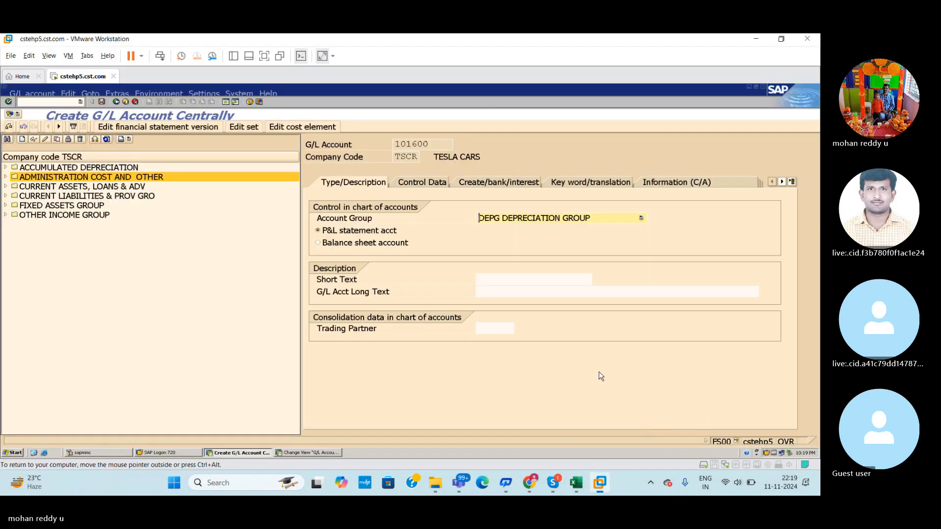
Enter BUILDINGS DEP A/C as the short text of G/L account 101600
left_click(497, 281)
type("BUILDI")
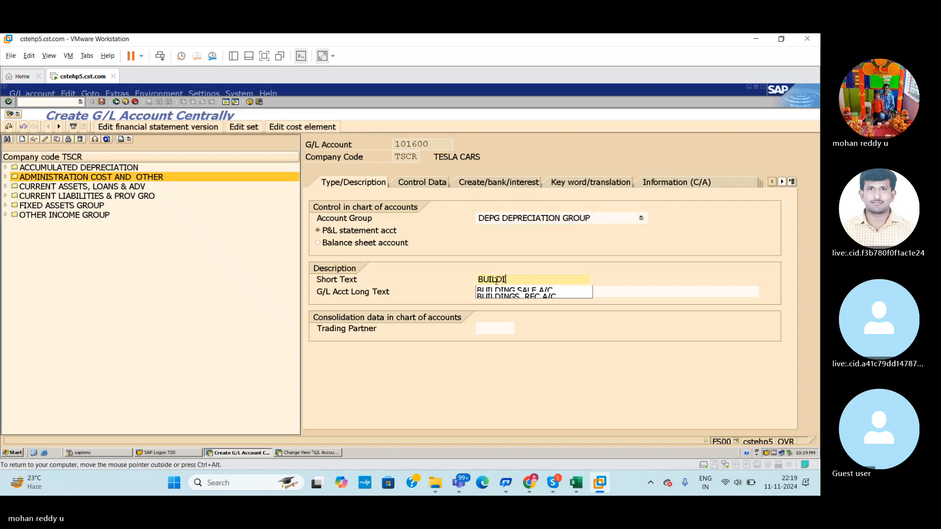
type("NGS DEPRECI")
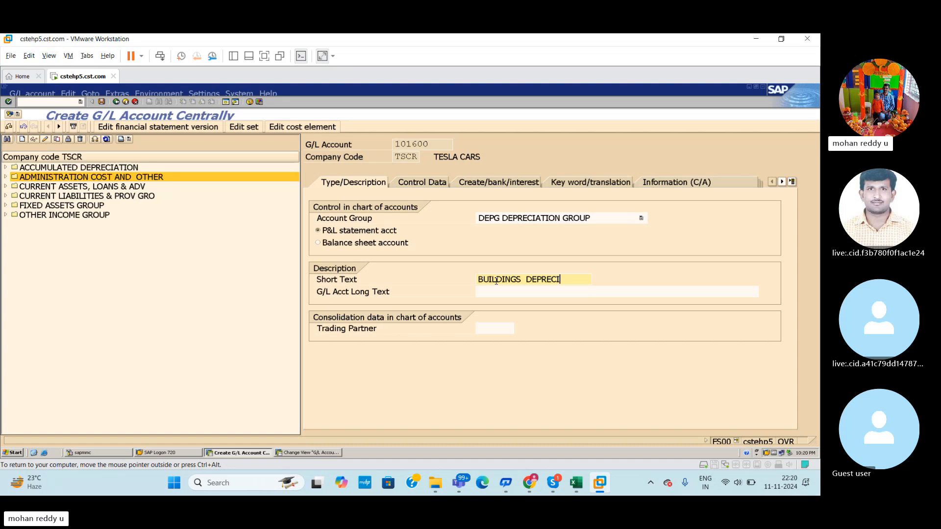
key("BackSpace")
key("BackSpace")
key("BackSpace")
key("BackSpace")
type("A/")
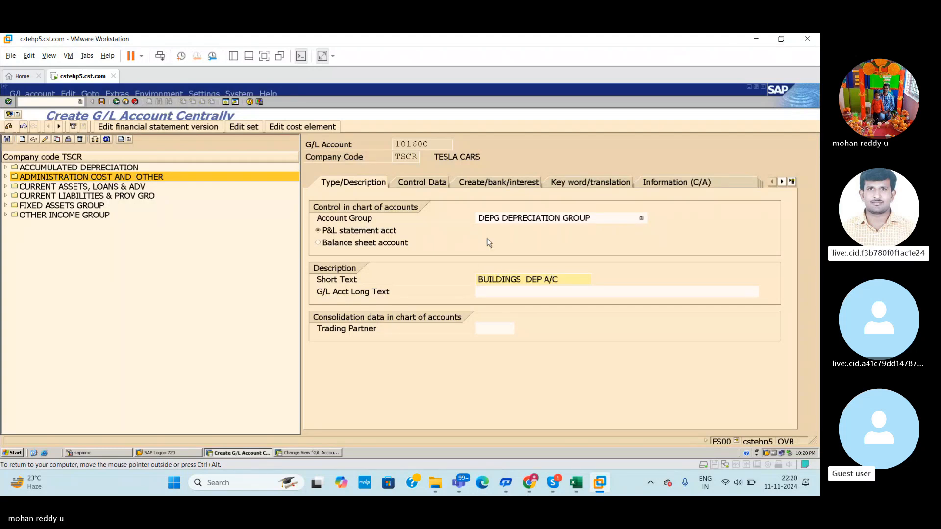
Copy the short text BUILDINGS DEP A/C into the long text of G/L account 101600
left_click_drag(570, 279, 478, 282)
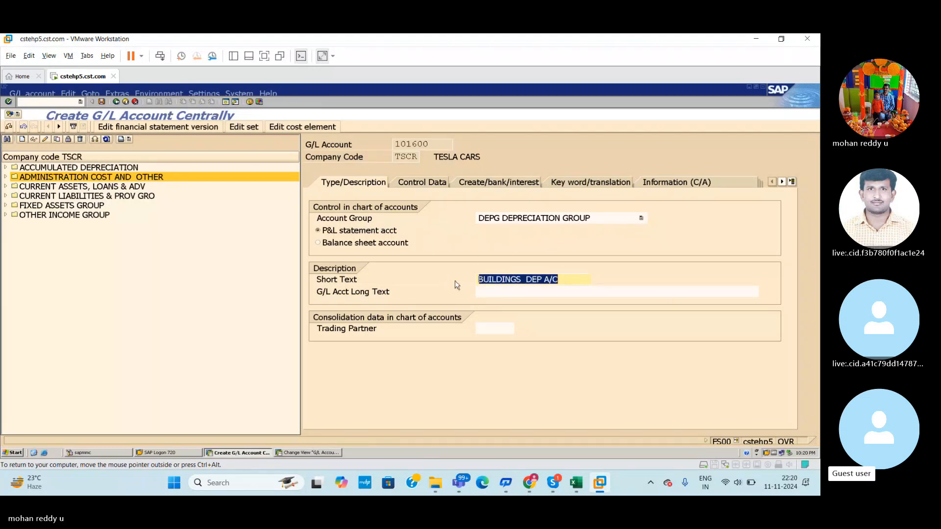
key("ctrl+c")
left_click(521, 293)
key("ctrl+v")
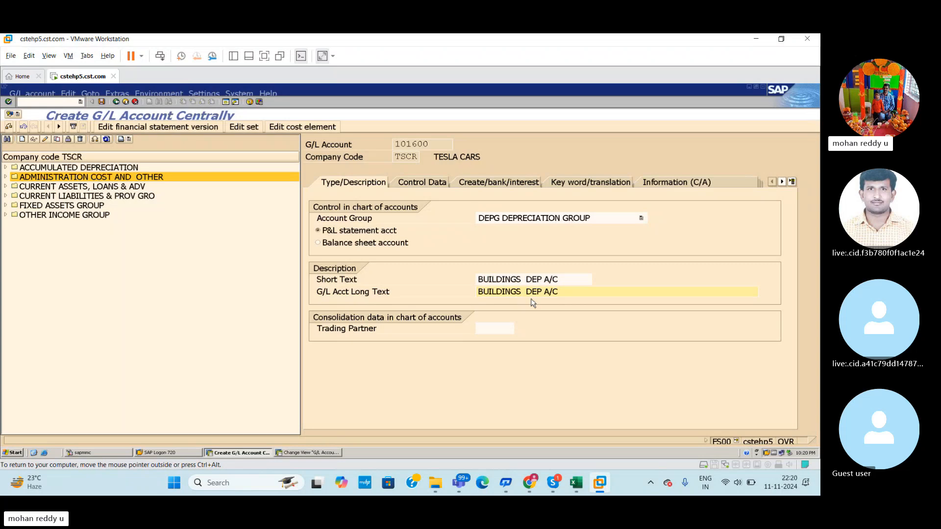
Enable line item display and set sort key 018 in the control data of G/L account 101600
left_click(422, 184)
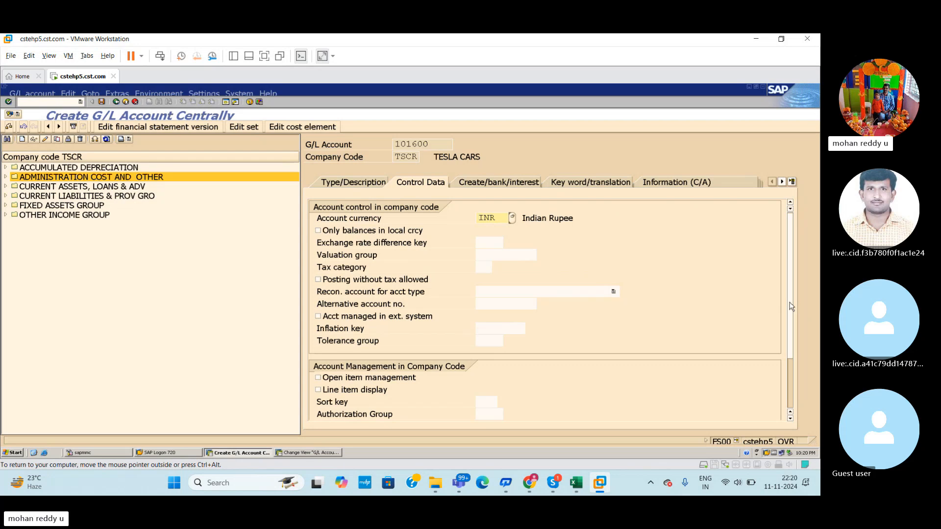
scroll(794, 333, "down", 2)
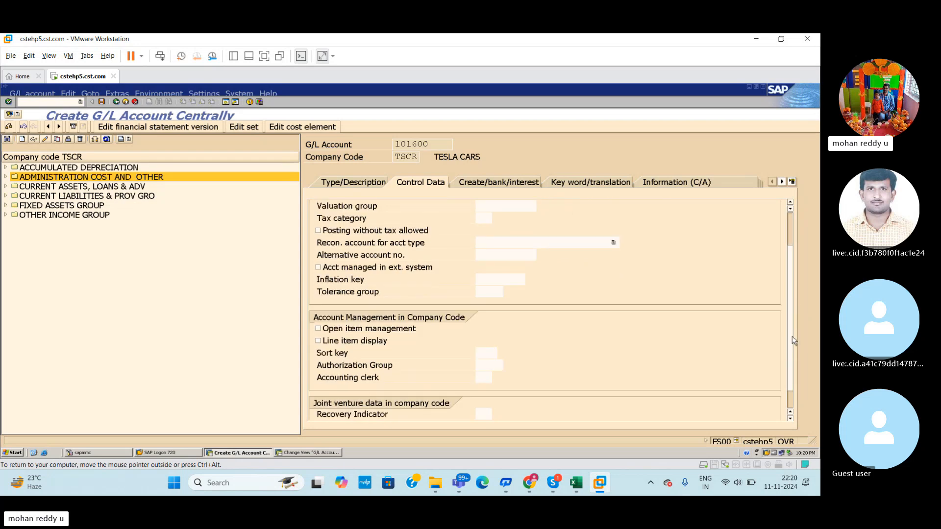
left_click(349, 343)
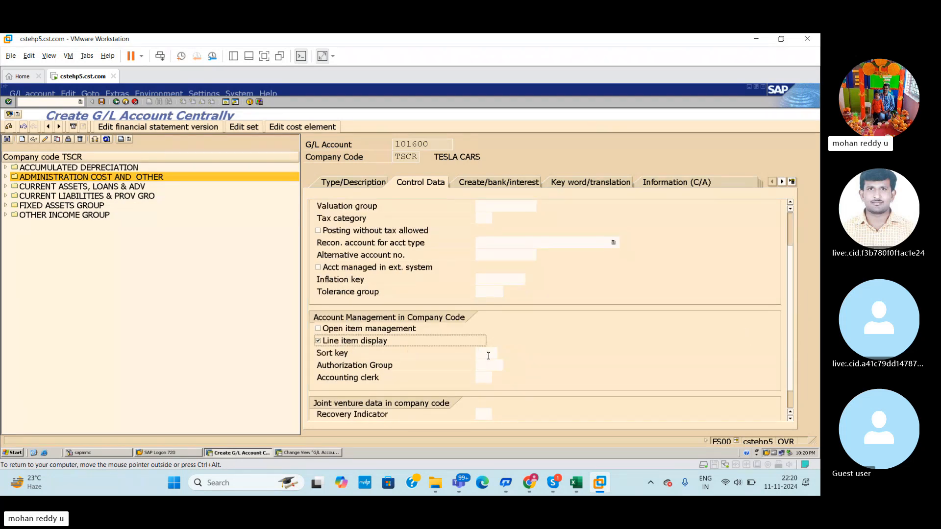
left_click(489, 353)
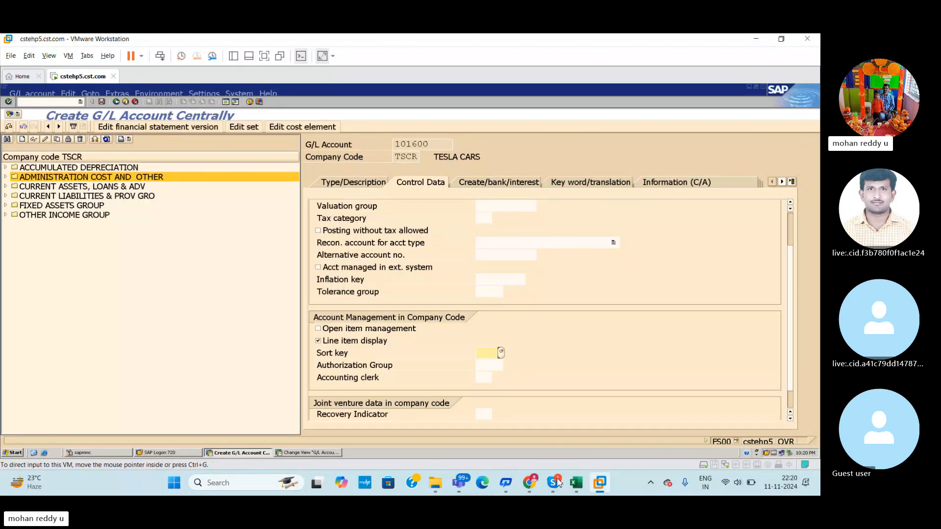
left_click(575, 484)
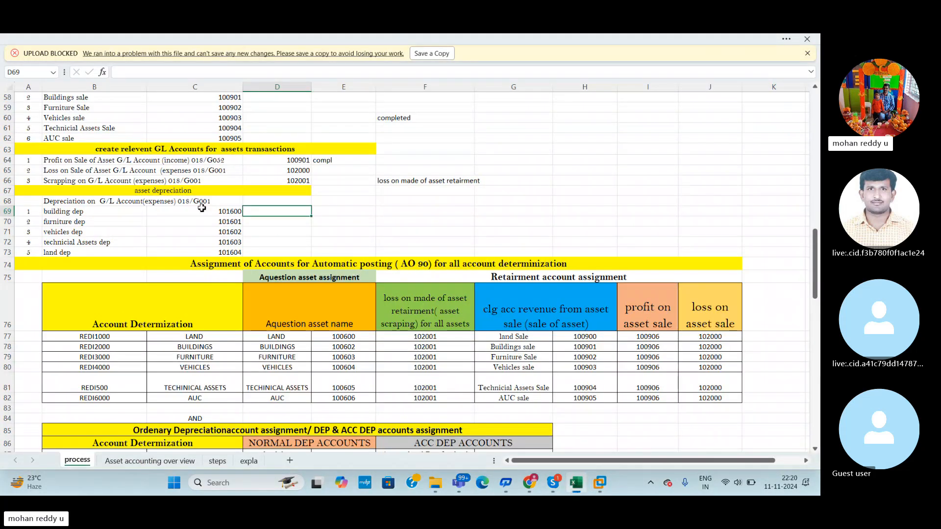
key("alt+Tab")
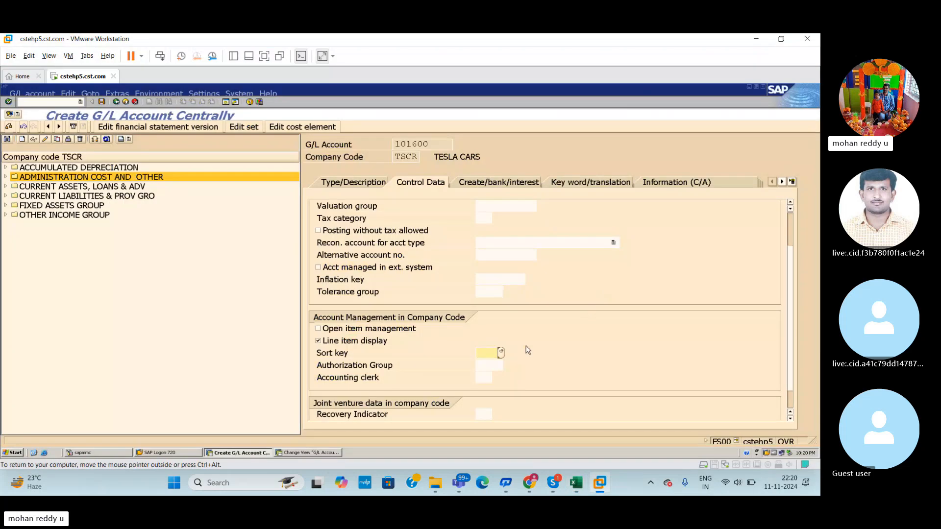
type("018")
Assign field status group G001 to G/L account 101600 and save the account
left_click(505, 184)
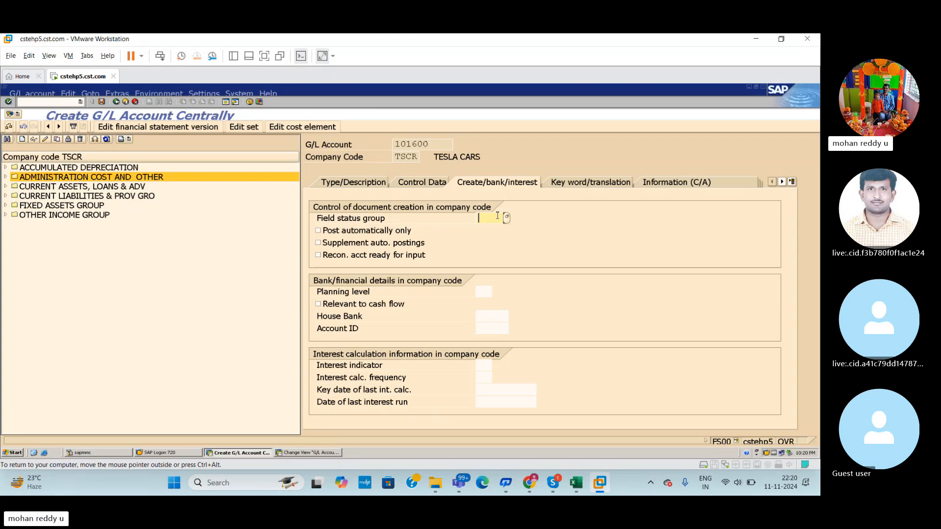
type("G001")
key("Return")
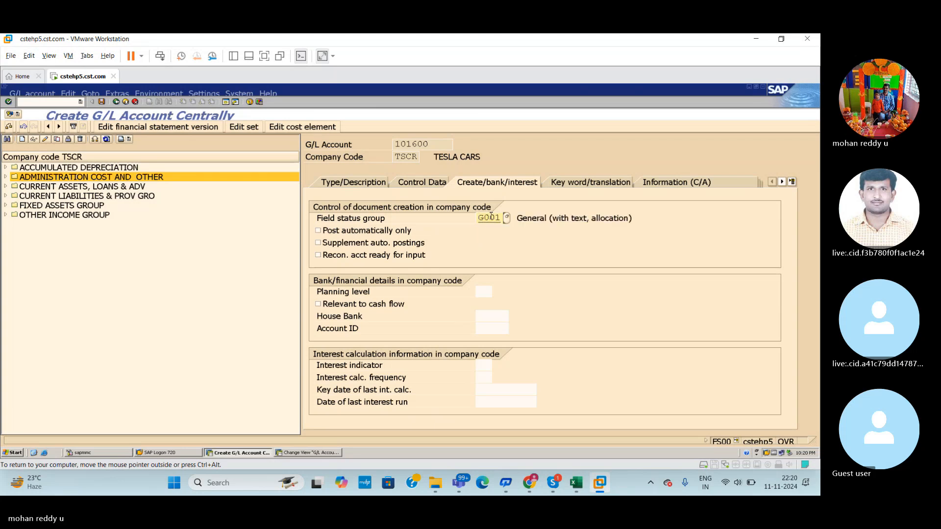
key("ctrl+s")
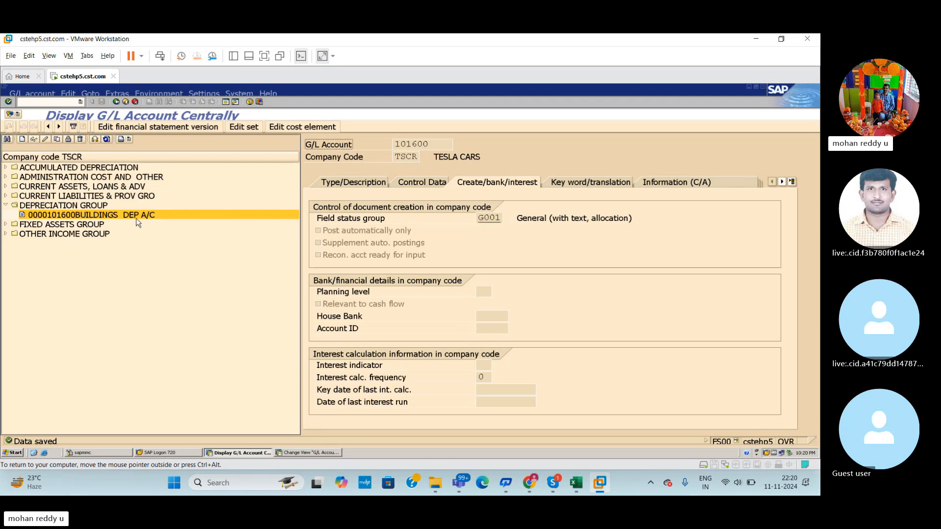
Copy G/L account 101600 as the template for new account 101601 in company code TSCR
left_click(101, 220)
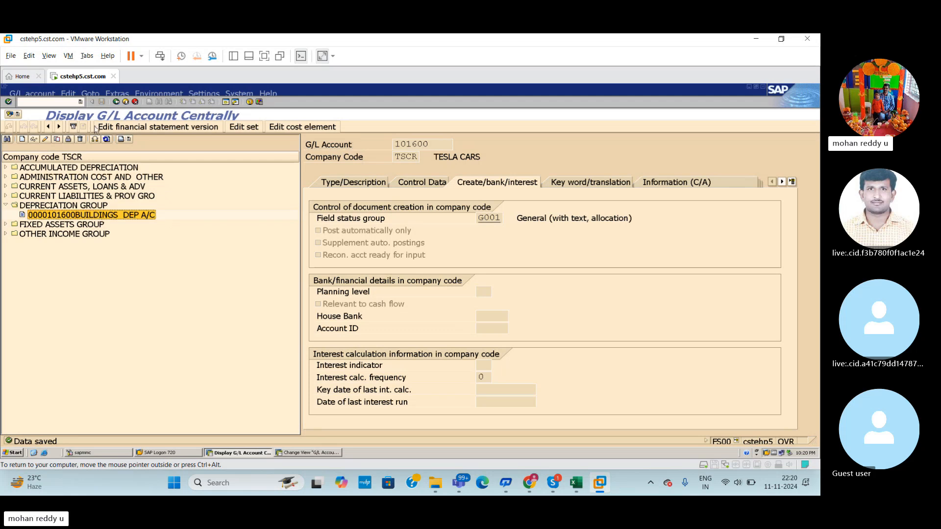
left_click(57, 139)
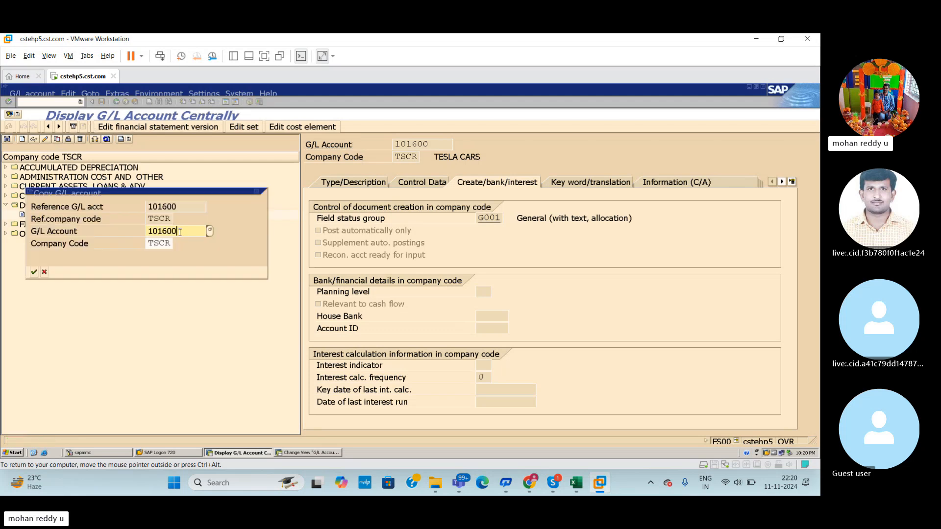
key("BackSpace")
type("1")
key("Return")
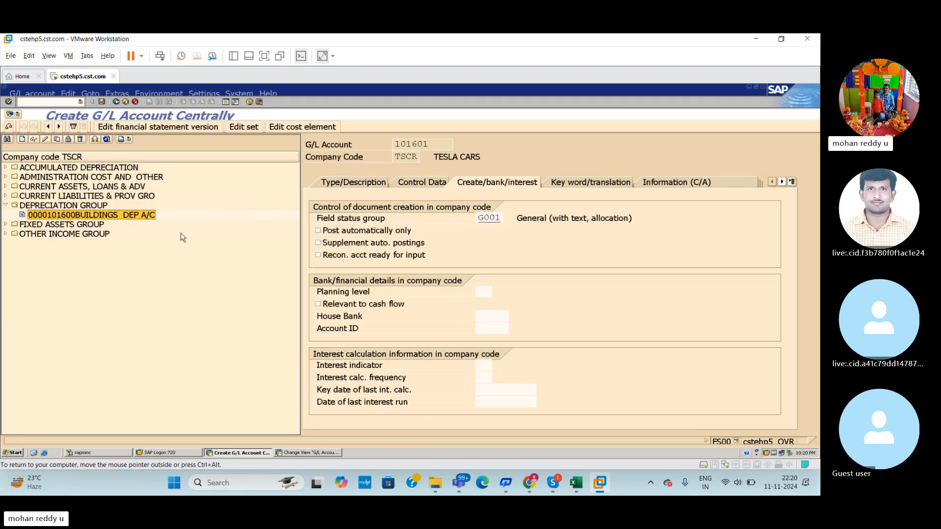
Replace the short text of G/L account 101601 with FURNITURE DEP A/C, checking the name in the Excel process sheet
left_click(345, 183)
left_click_drag(563, 279, 474, 285)
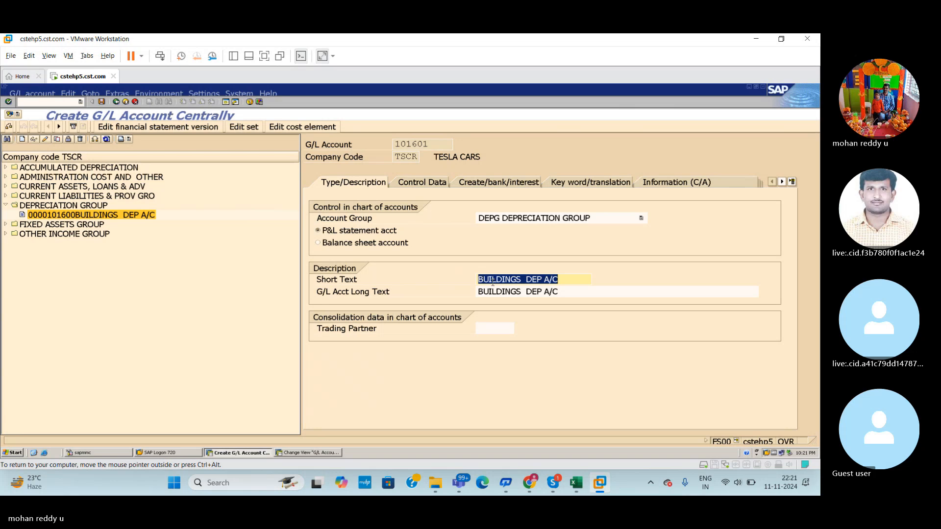
left_click(580, 484)
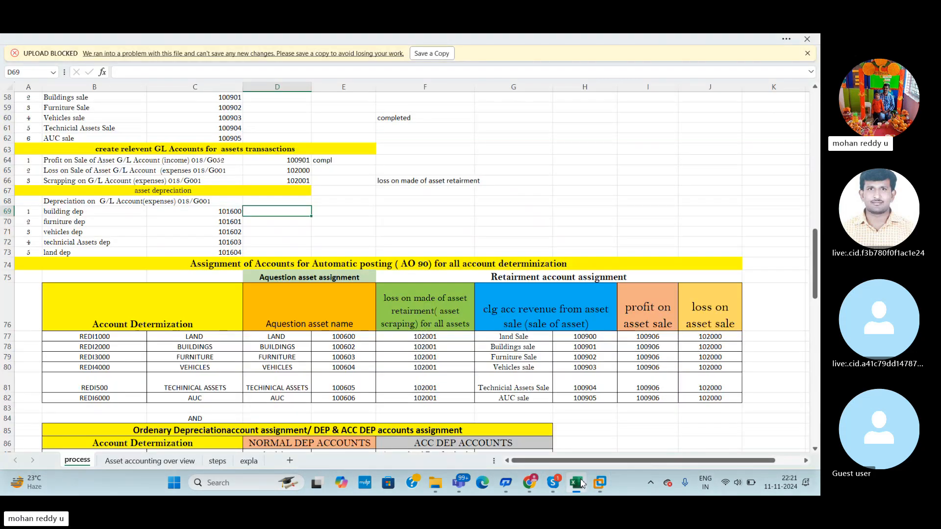
left_click(580, 484)
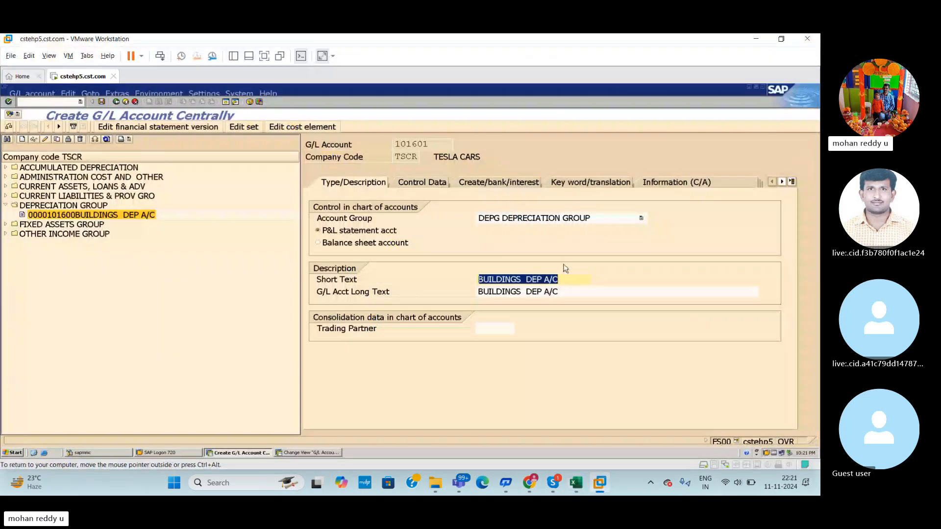
type("FURNI")
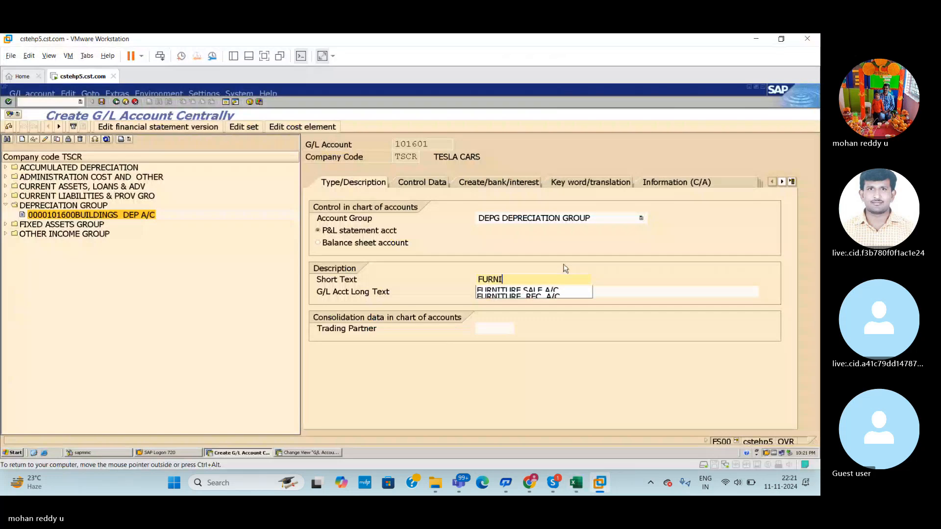
type("TURE DEP A/C")
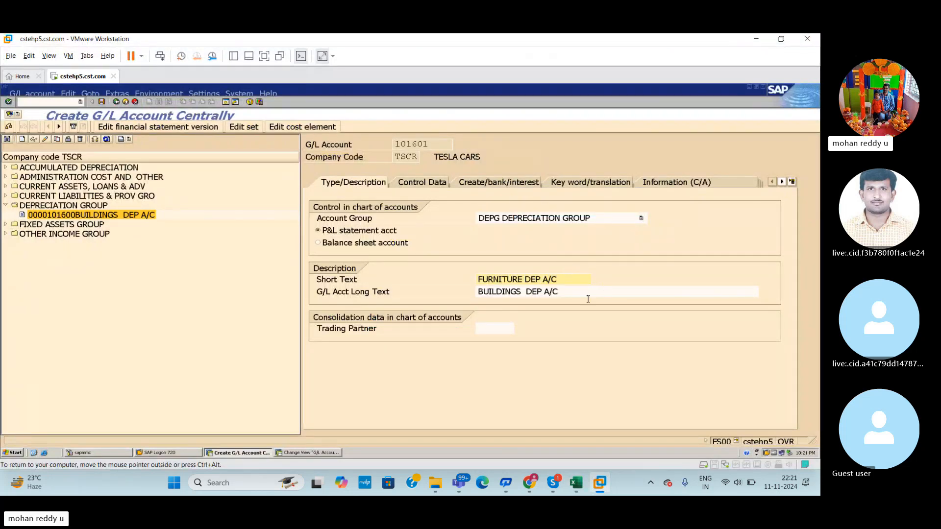
Replace the long text of G/L account 101601 with its short text, FURNITURE DEP A/C
left_click(572, 293)
left_click(564, 282)
left_click_drag(564, 283, 432, 283)
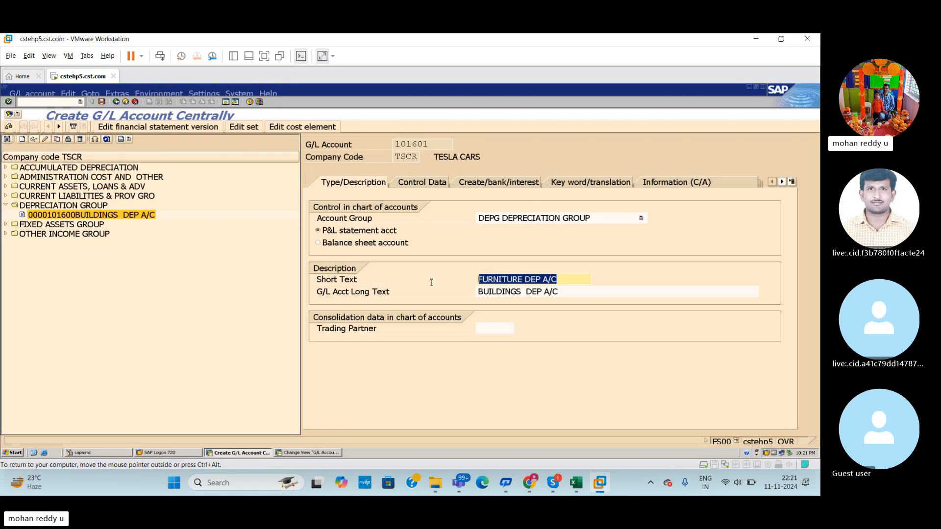
left_click_drag(561, 291, 425, 295)
key("ctrl+v")
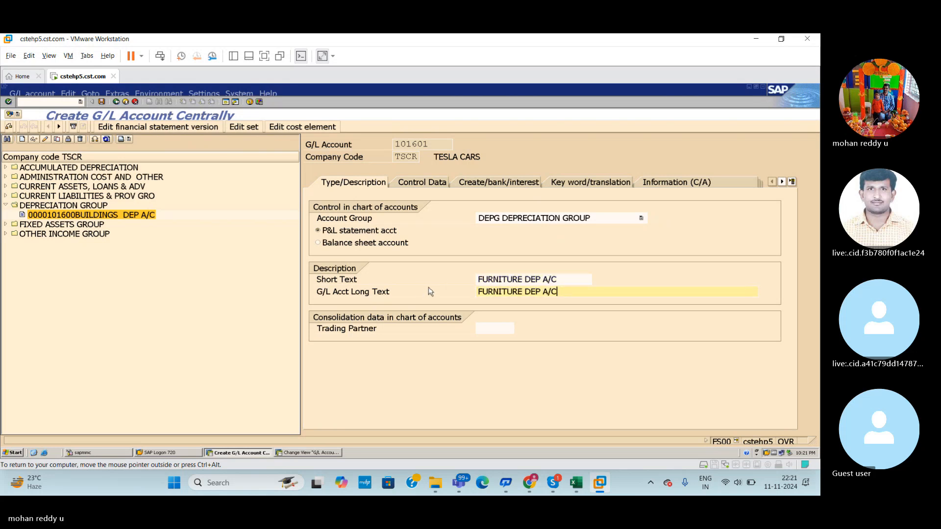
Review the control data and field status group of G/L account 101601 and save the account
left_click(429, 189)
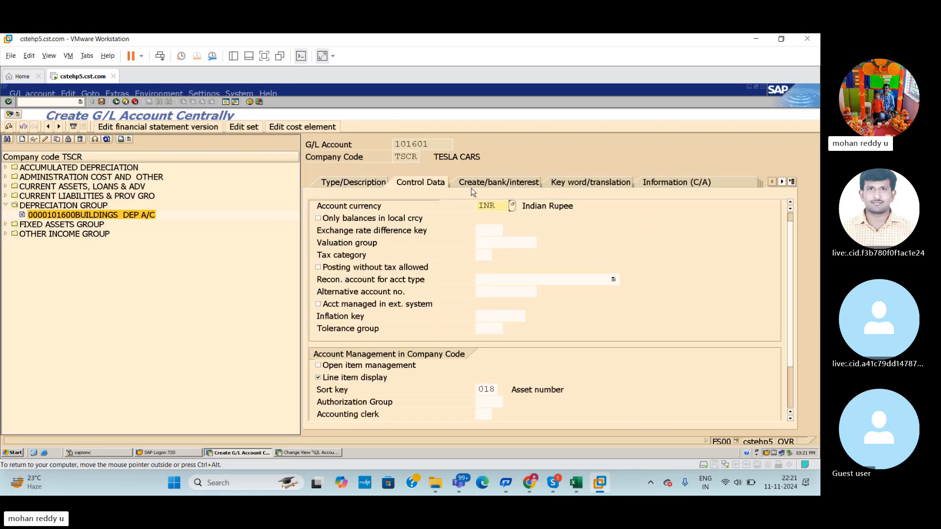
left_click(514, 190)
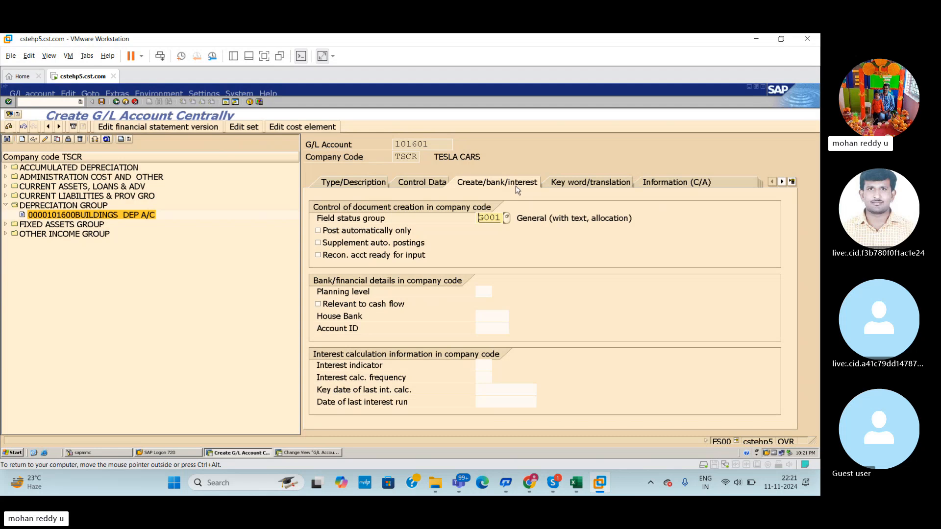
key("ctrl+s")
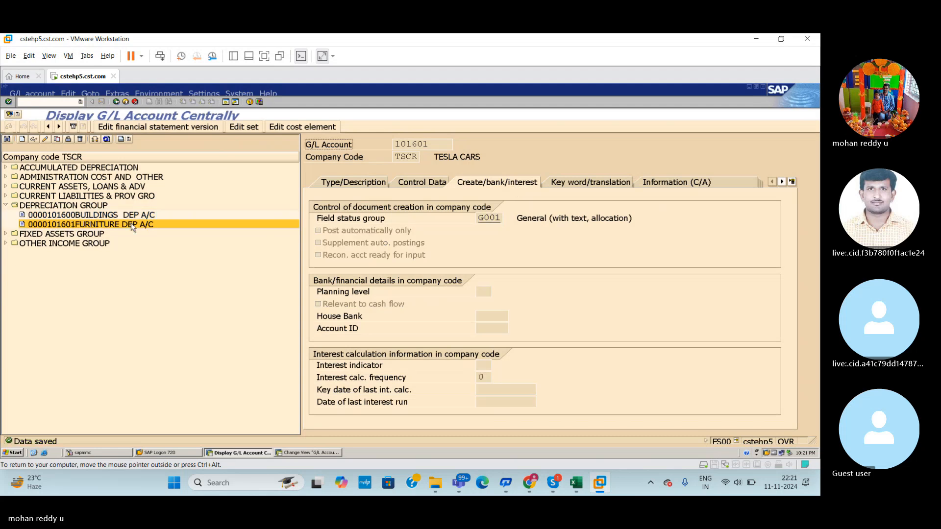
Copy G/L account 101601 as the template for new account 101602 in company code TSCR
left_click(45, 139)
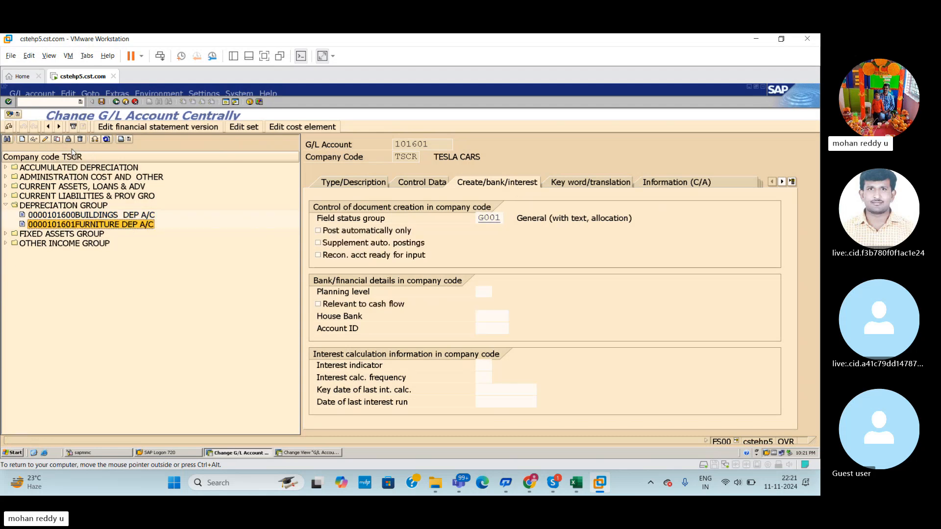
left_click(57, 139)
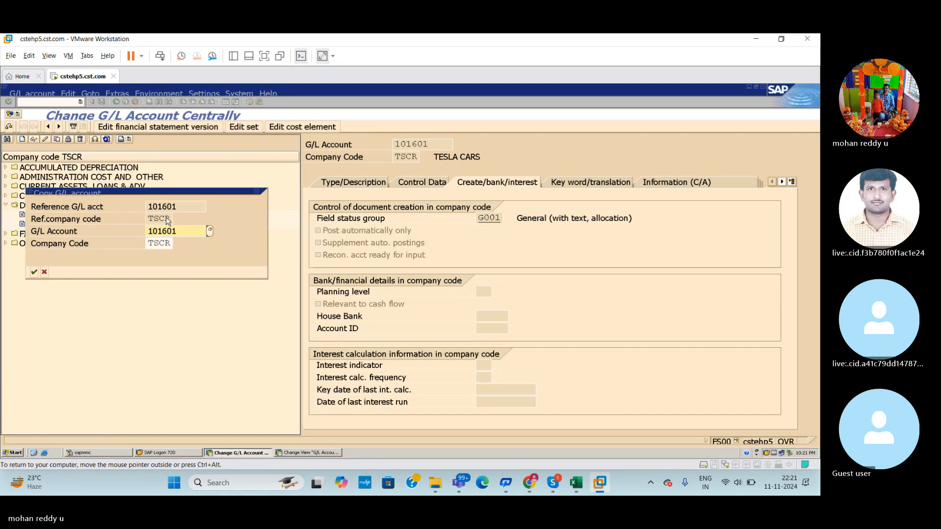
left_click(184, 231)
key("BackSpace")
type("2")
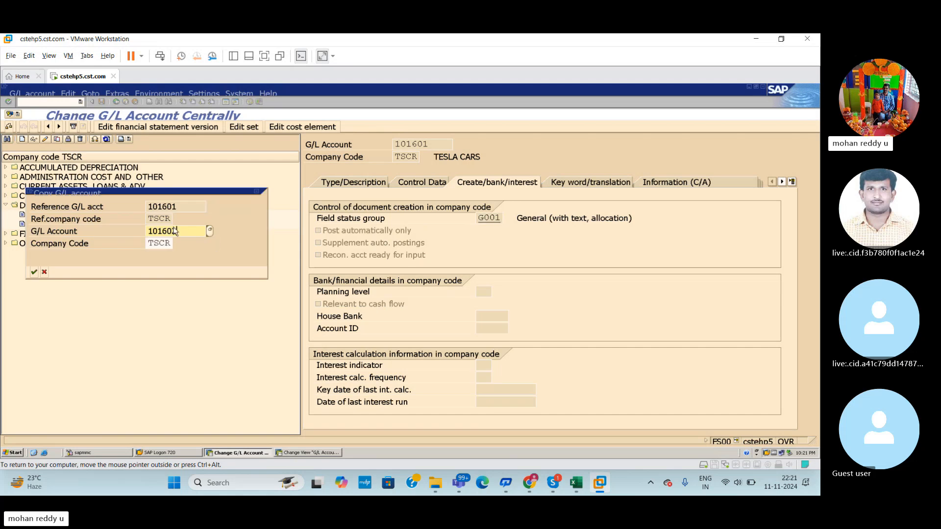
key("Return")
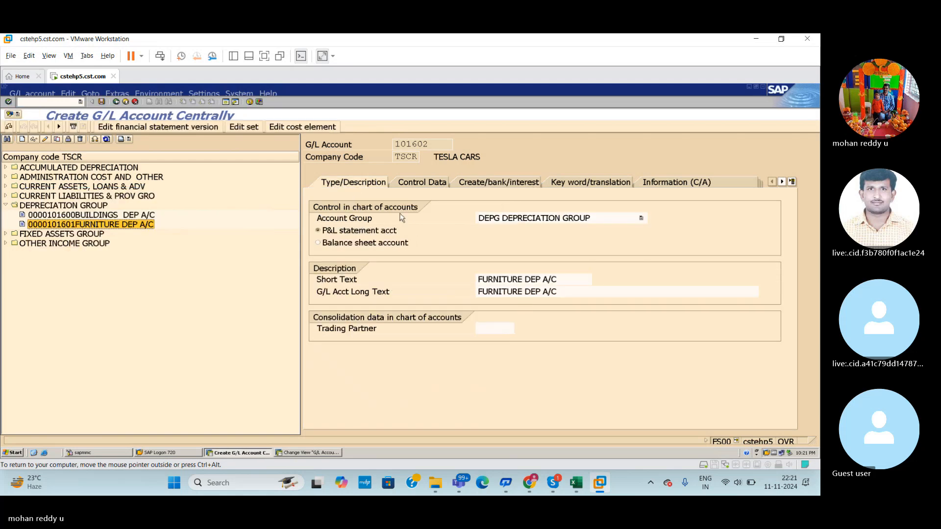
Check the vehicles depreciation row in the Excel process sheet and return to the SAP account creation
left_click(577, 484)
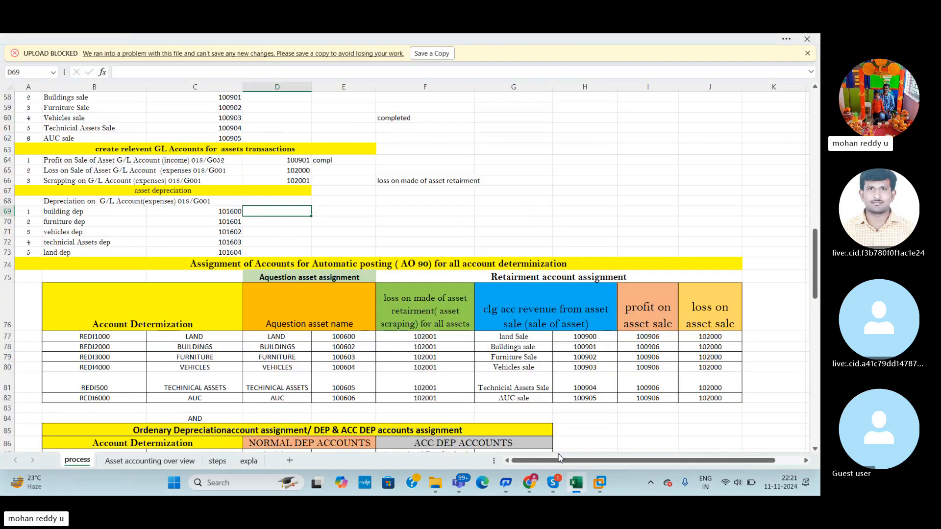
left_click(7, 232)
left_click(600, 483)
left_click(578, 483)
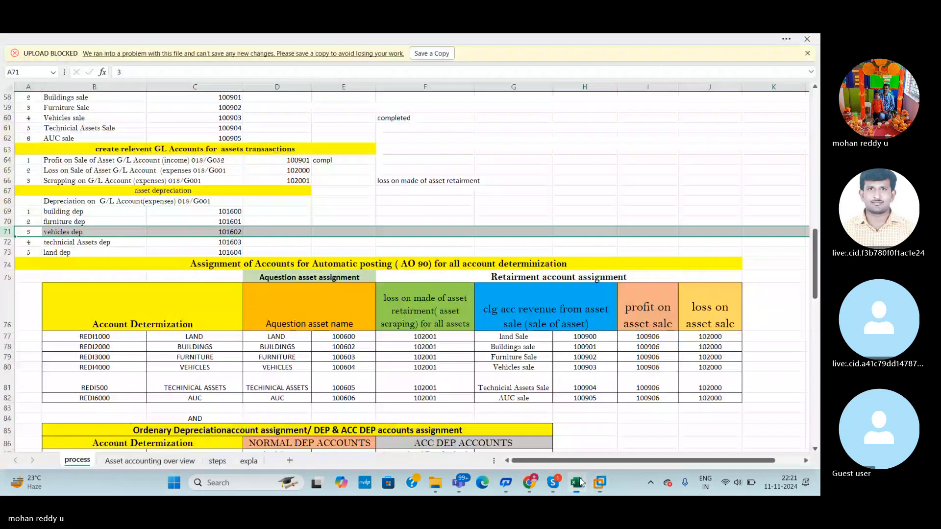
left_click(600, 483)
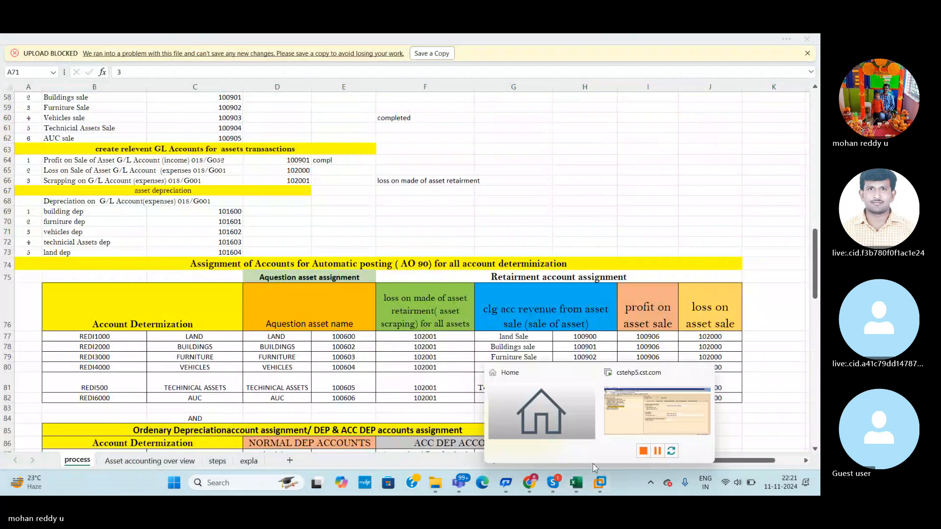
left_click(637, 412)
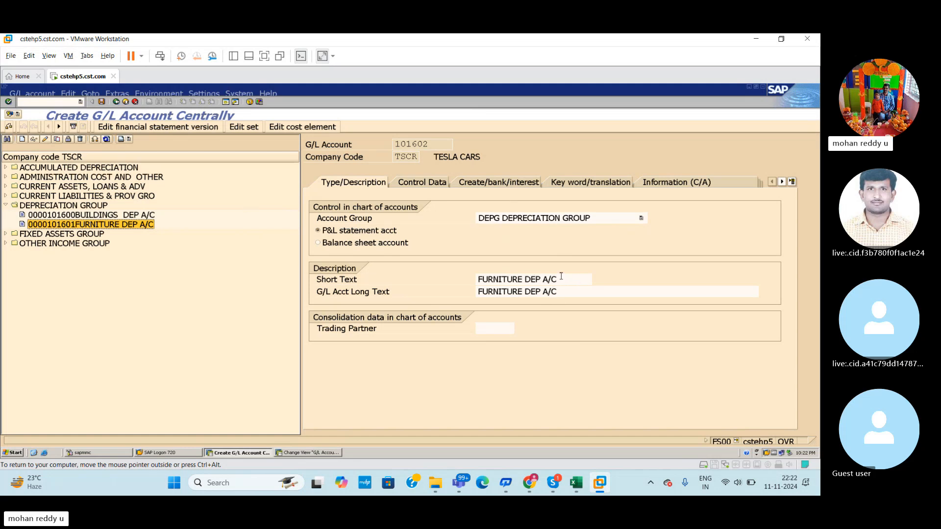
Replace the short text of G/L account 101602 with VEHICLES DEP A/C, rechecking the name in the Excel process sheet
left_click(577, 483)
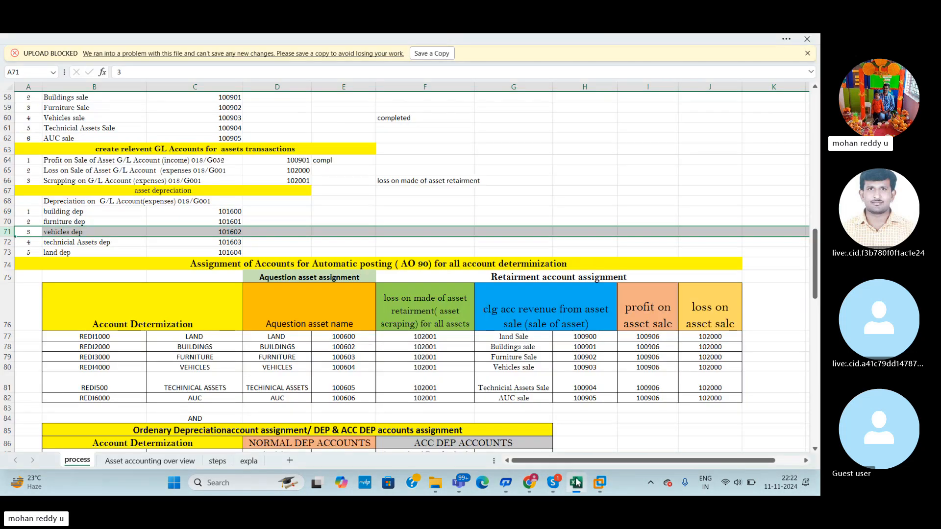
left_click(576, 483)
type("VE")
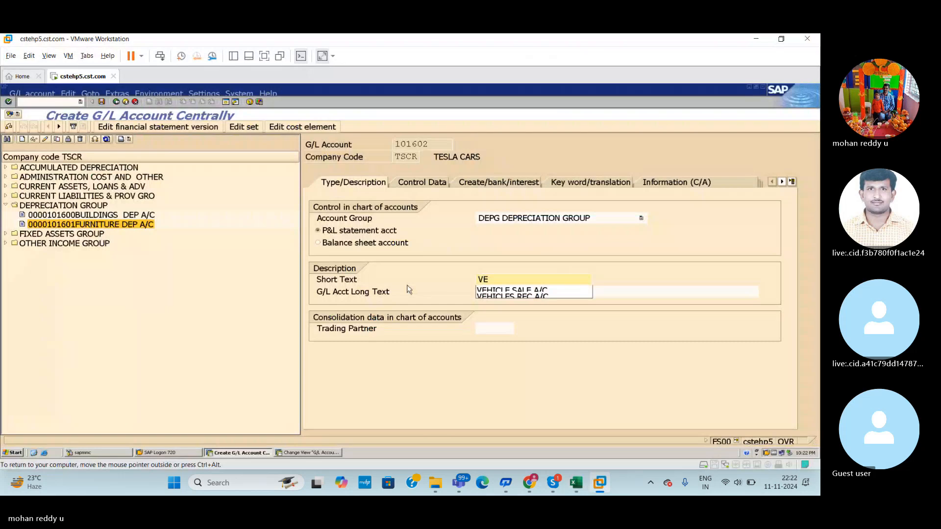
type("HICLES")
type("DE")
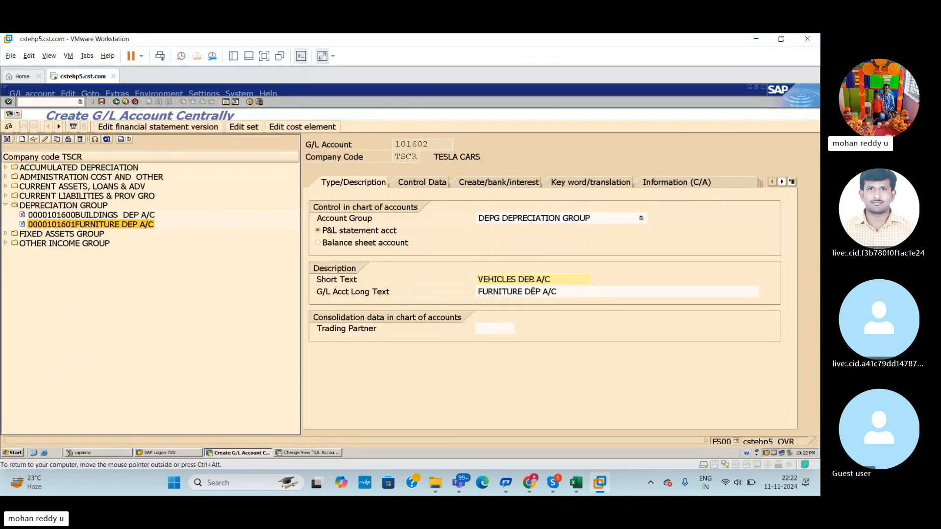
Set the long text of G/L account 101602 to VEHICLES DEP A/C, review its control data and field status group, and save
type("P A/C")
left_click_drag(558, 293, 438, 294)
key("ctrl+v")
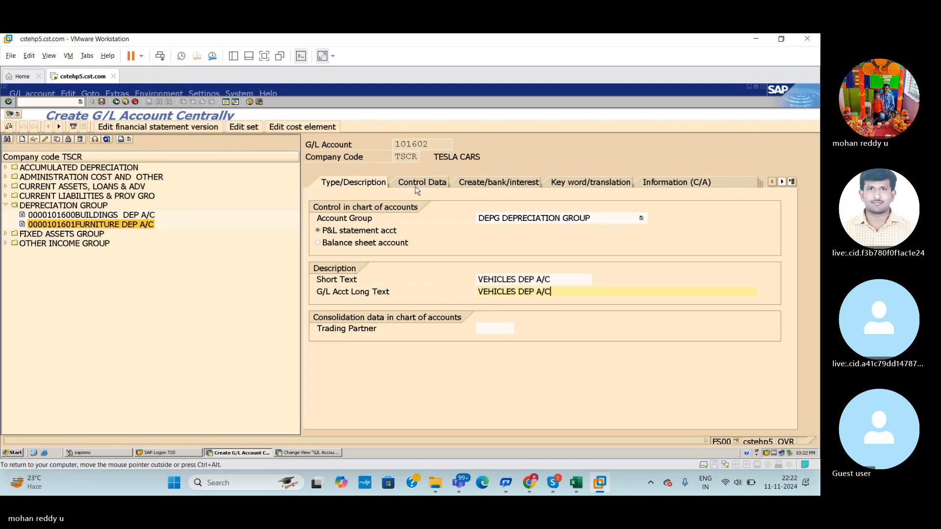
left_click(432, 186)
left_click(494, 186)
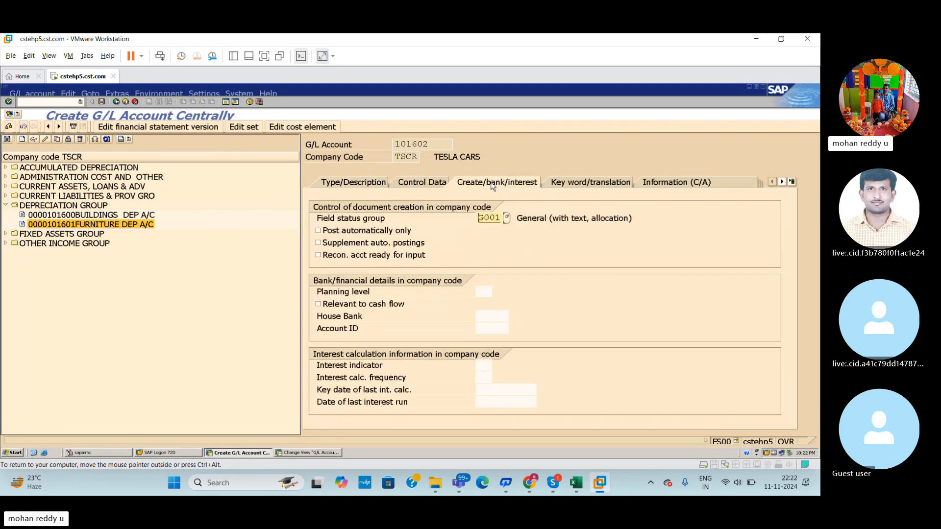
key("ctrl+s")
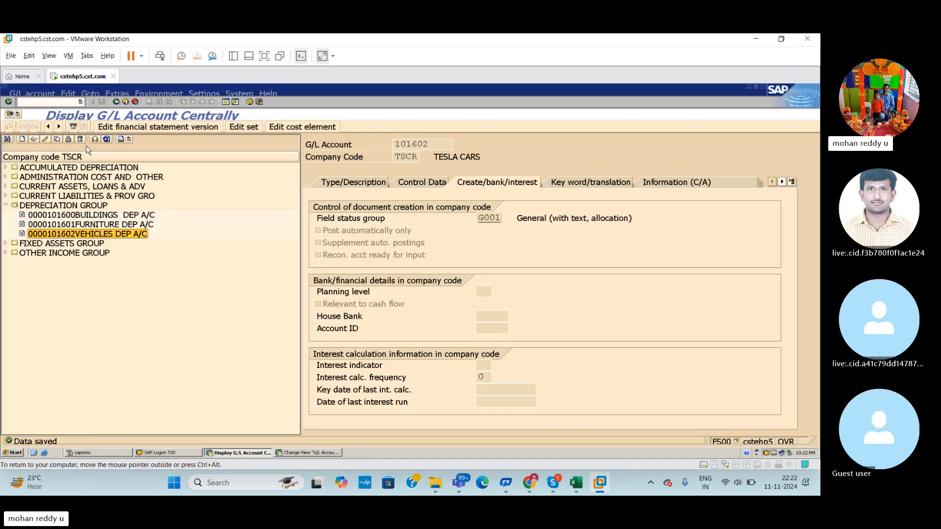
Copy G/L account 101602 as the template for new account 101603 in company code TSCR
left_click(58, 140)
left_click(187, 236)
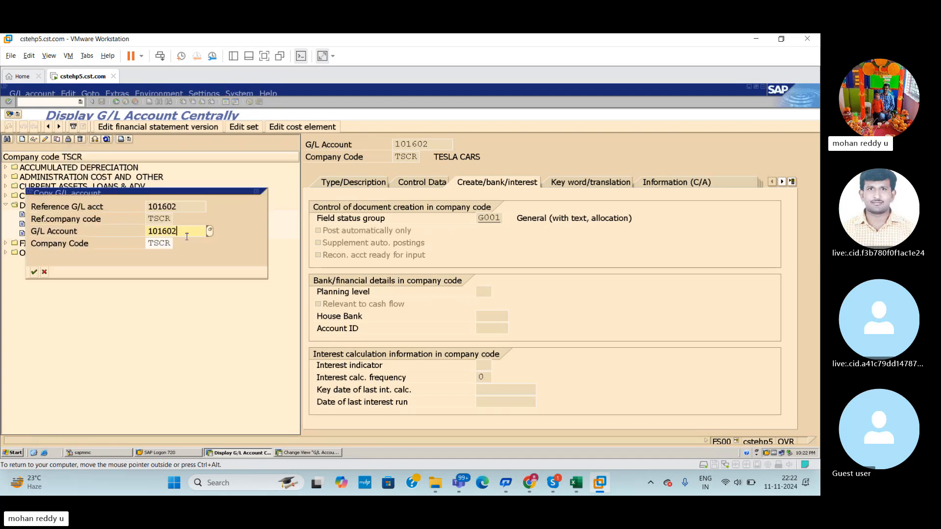
key("BackSpace")
type("3")
key("Return")
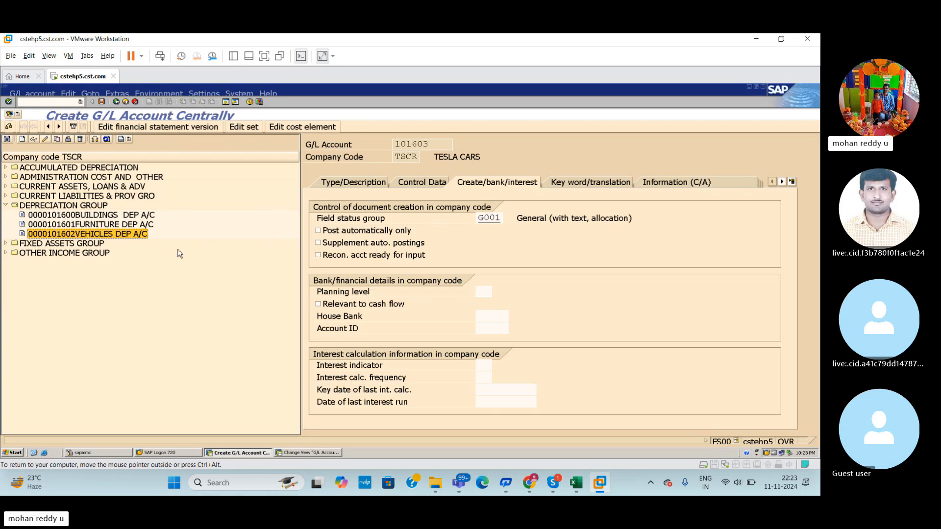
Check the technical assets depreciation row in the Excel process sheet and return to the SAP account's type and description data
left_click(576, 484)
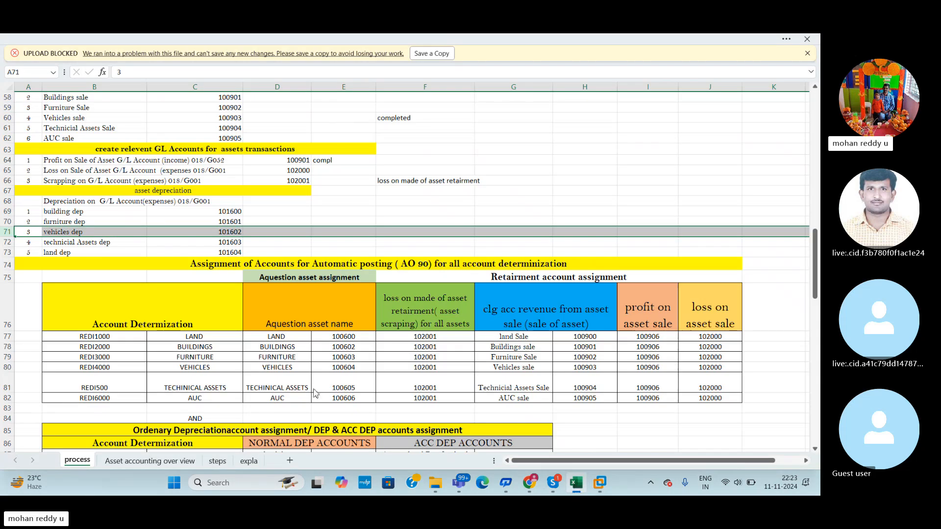
left_click(576, 484)
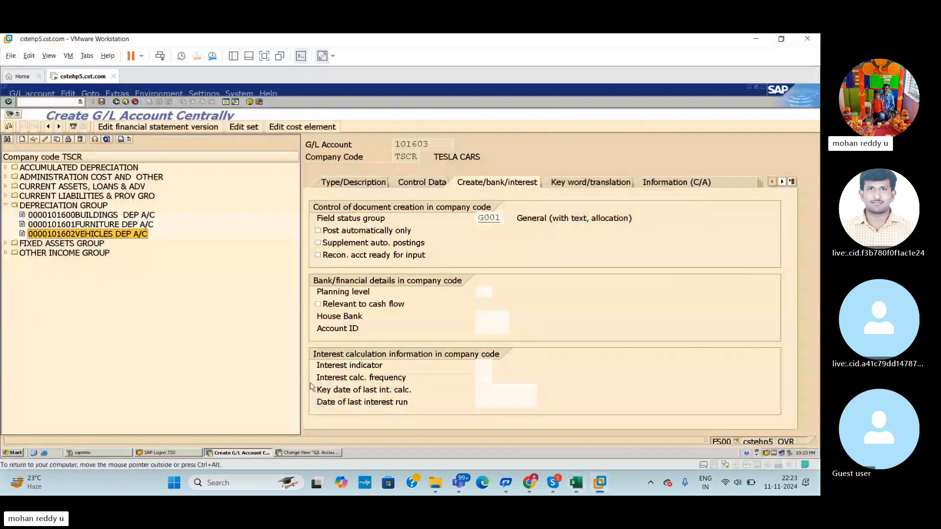
left_click(355, 184)
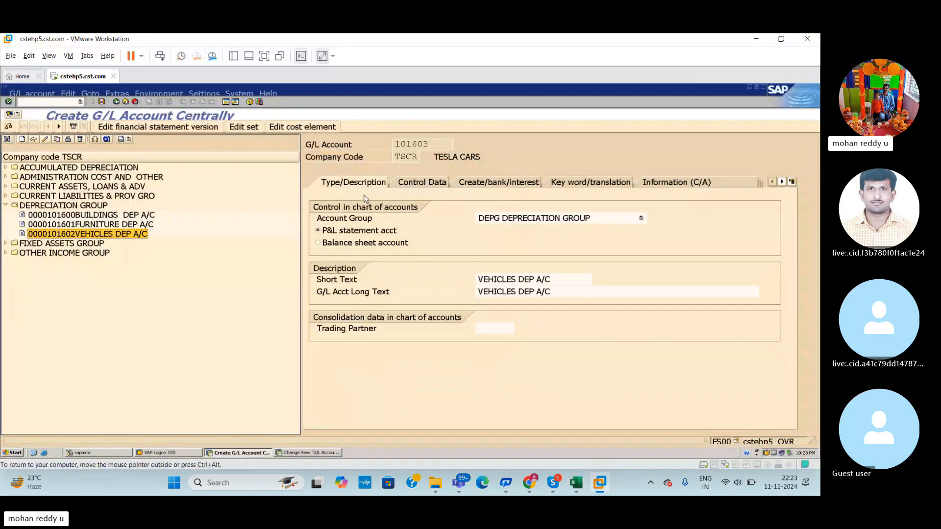
left_click(58, 141)
left_click(363, 258)
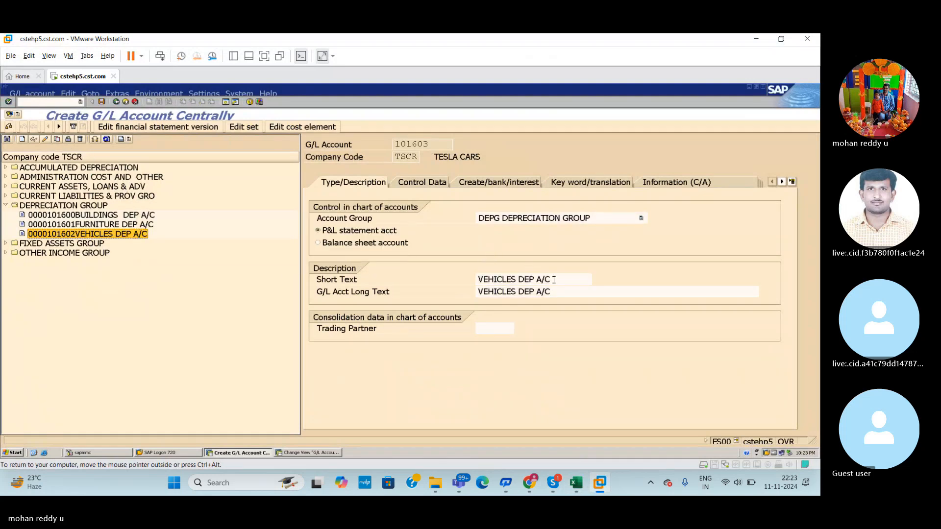
Replace the short text of G/L account 101603 with TECH ASSET DEP A/C
left_click_drag(554, 281, 433, 285)
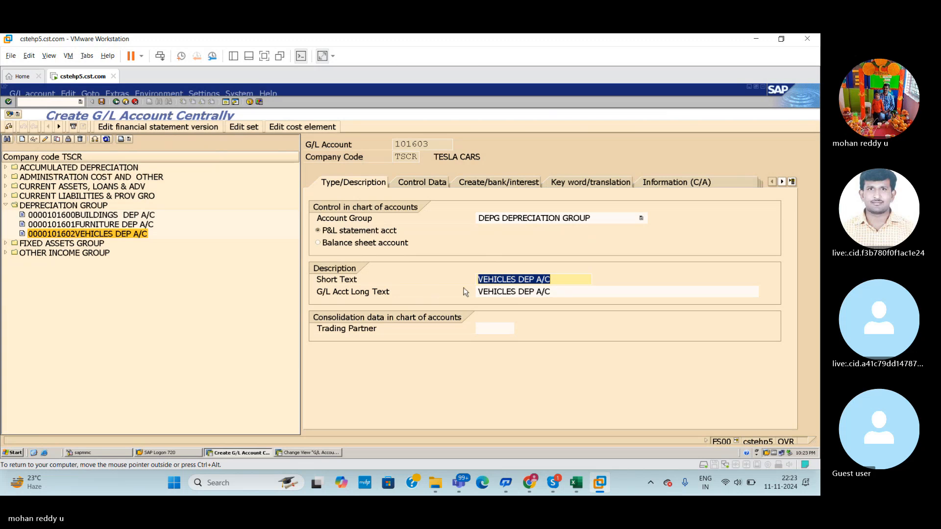
type("TECH")
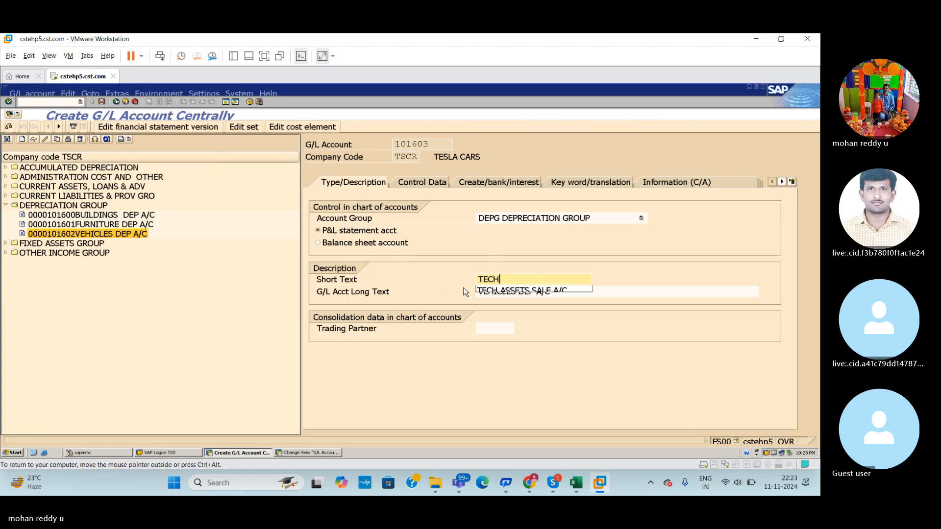
type(" ASS")
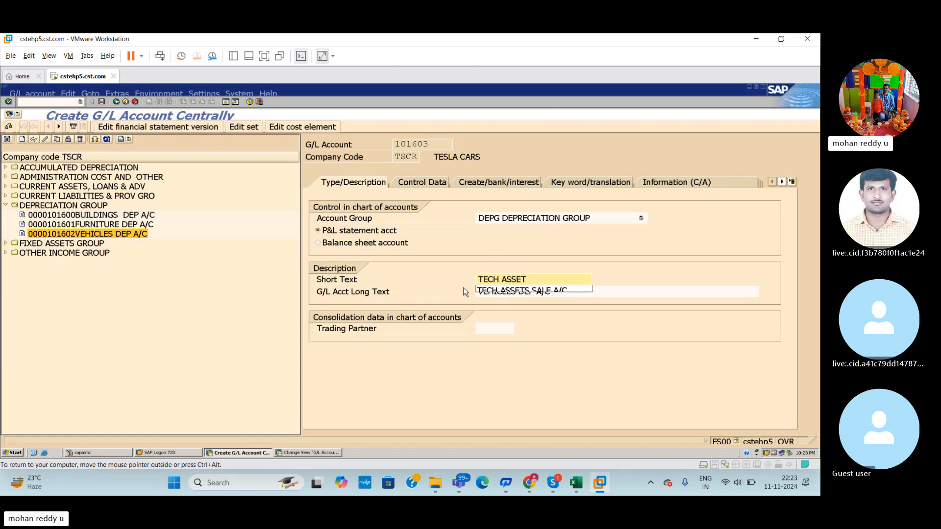
type("ET ")
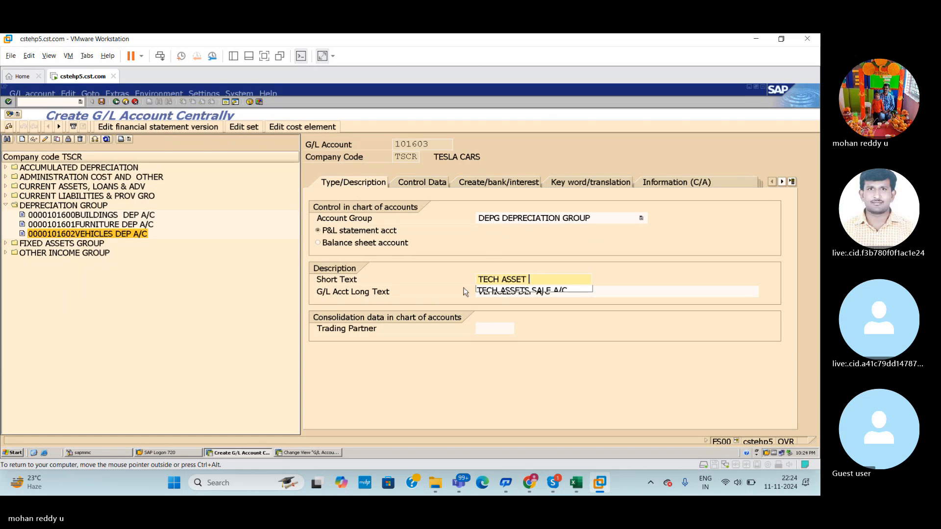
type("DEP A/C")
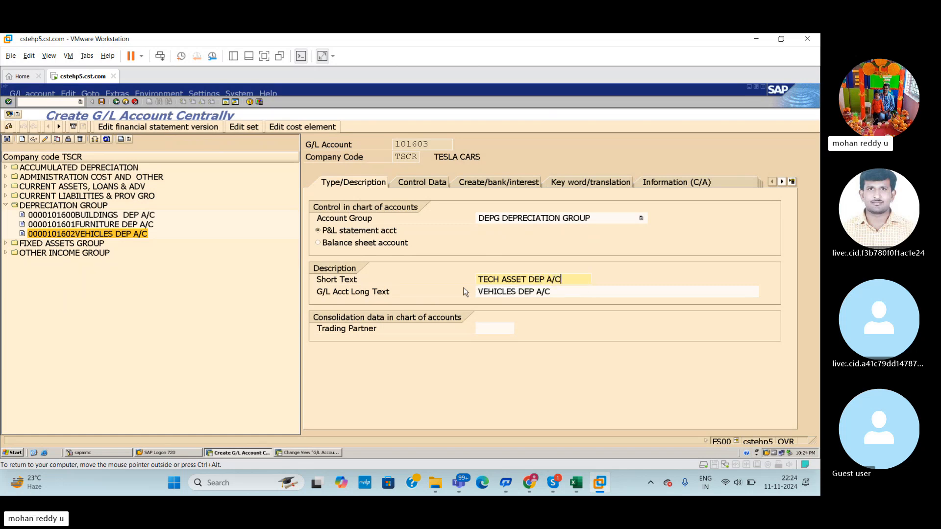
Reuse the short text TECH ASSET DEP A/C as the long text of G/L account 101603 and save the account
left_click_drag(574, 277, 447, 292)
key("ctrl+c")
left_click_drag(561, 294, 422, 297)
key("ctrl+v")
key("ctrl+s")
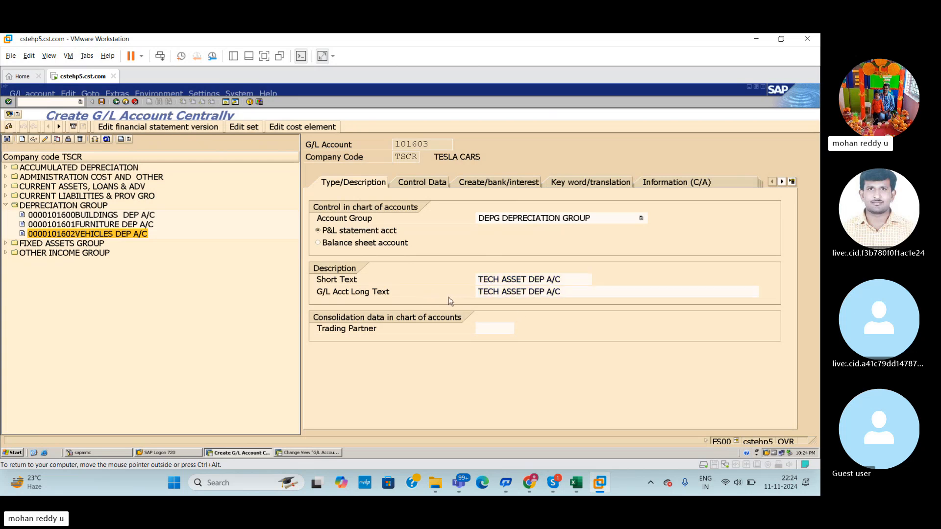
Copy G/L account 101603 as the template for new account 101604 in company code TSCR
left_click(57, 139)
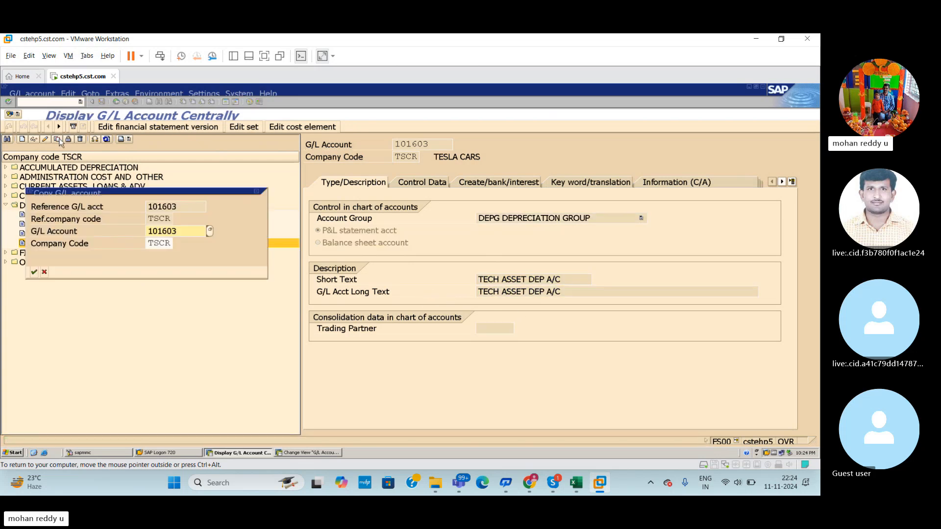
left_click(181, 233)
key("BackSpace")
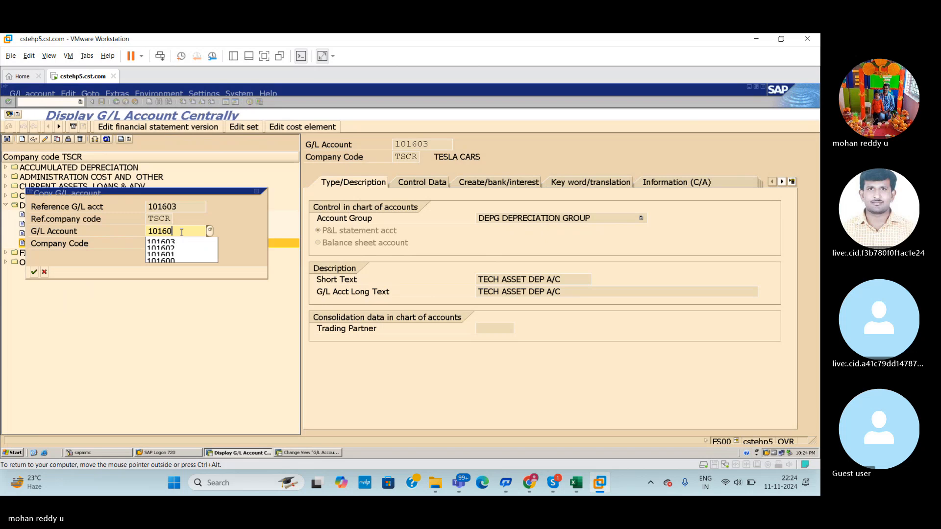
type("4")
key("Return")
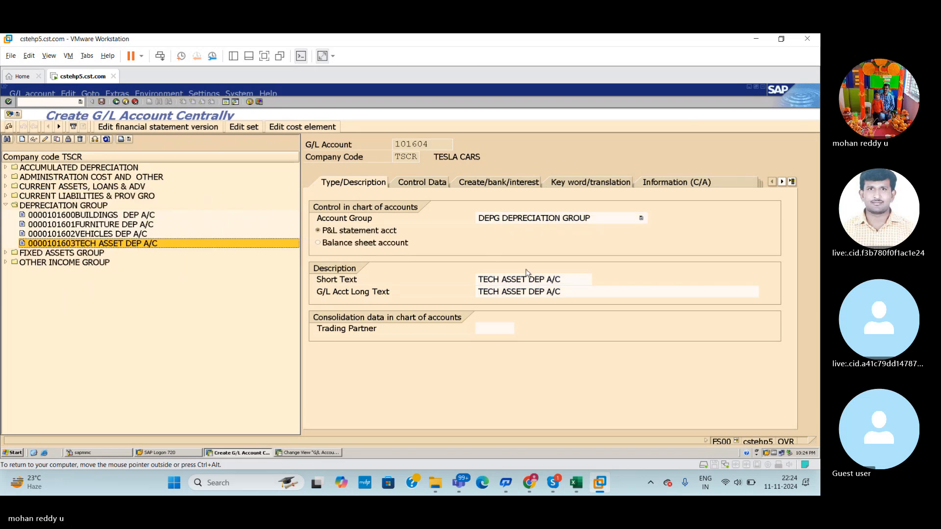
Check the land depreciation row in the Excel process sheet and return to the SAP creation screen of account 101604
left_click(579, 489)
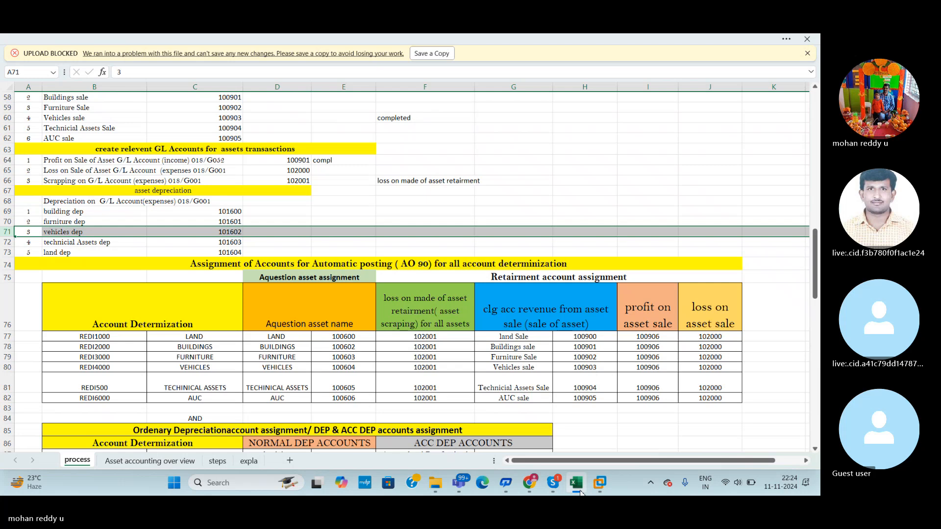
left_click(580, 493)
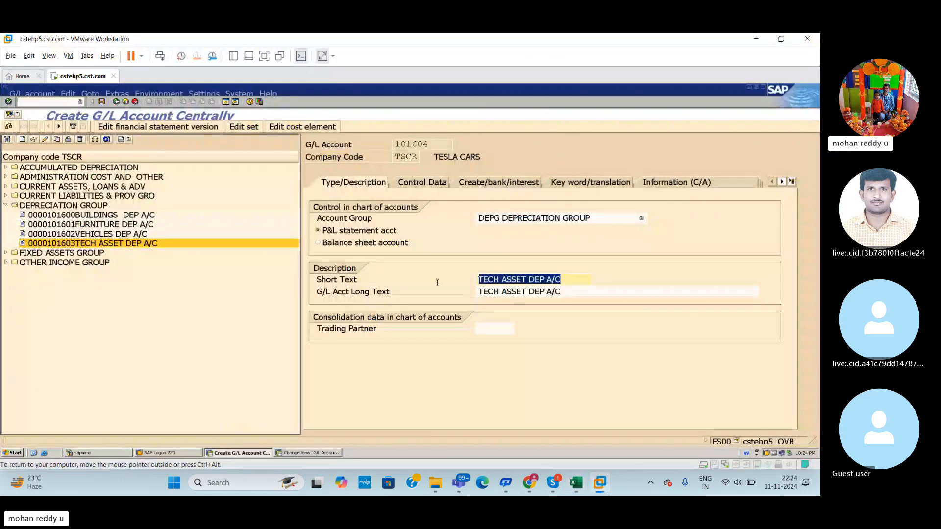
key("alt+Tab")
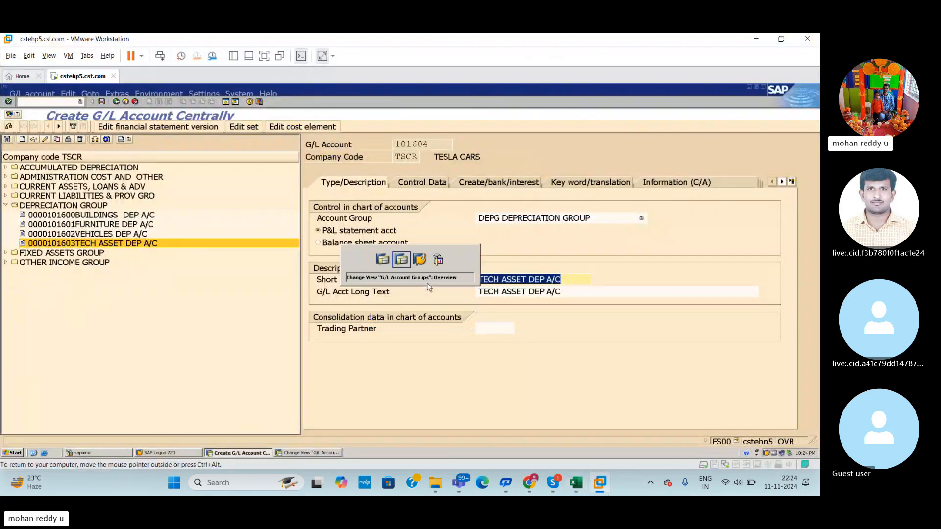
left_click(583, 486)
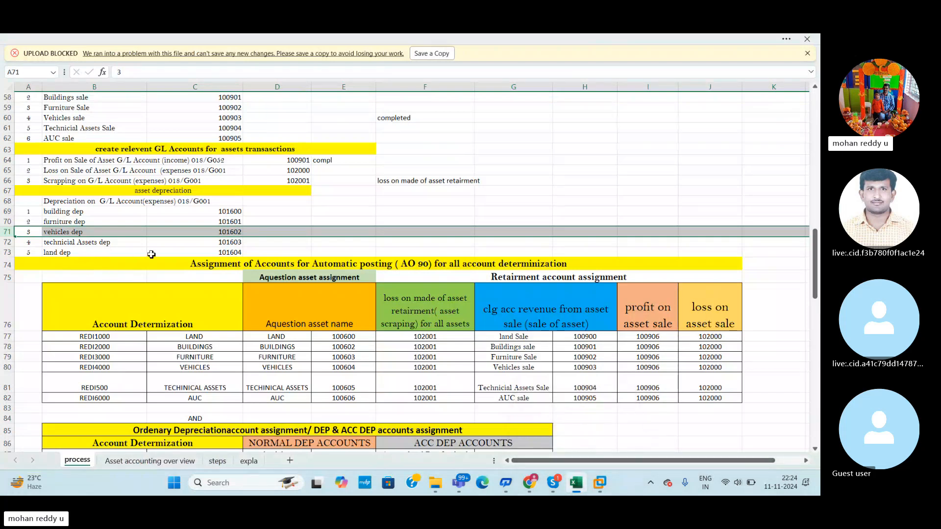
left_click(8, 252)
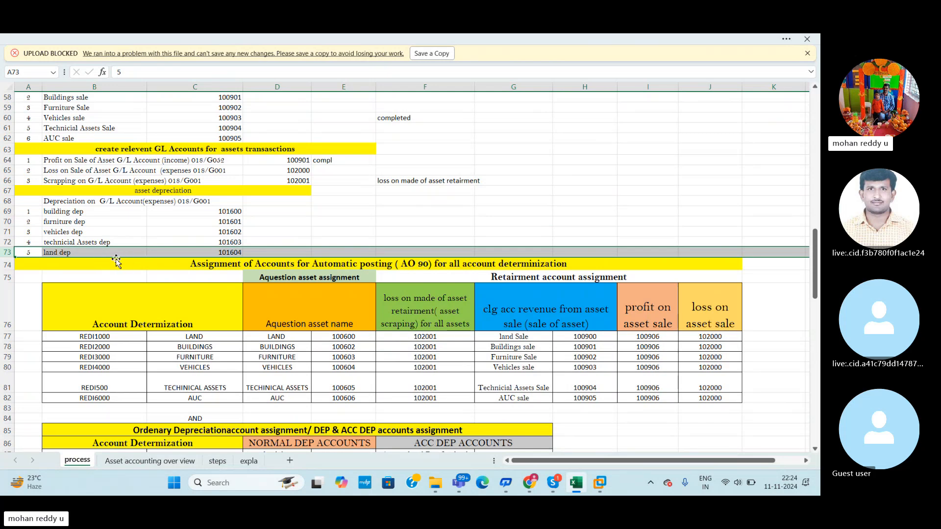
key("alt+Tab")
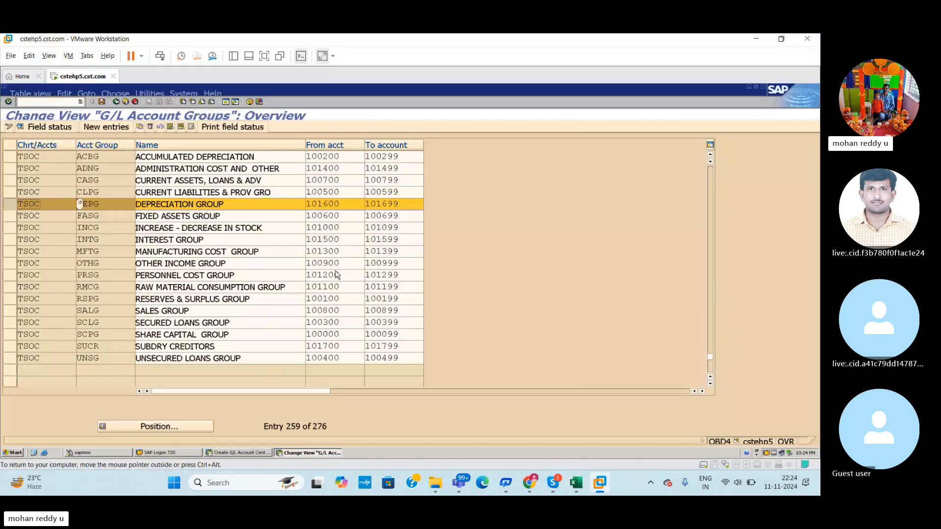
left_click(239, 453)
mouse_move(600, 482)
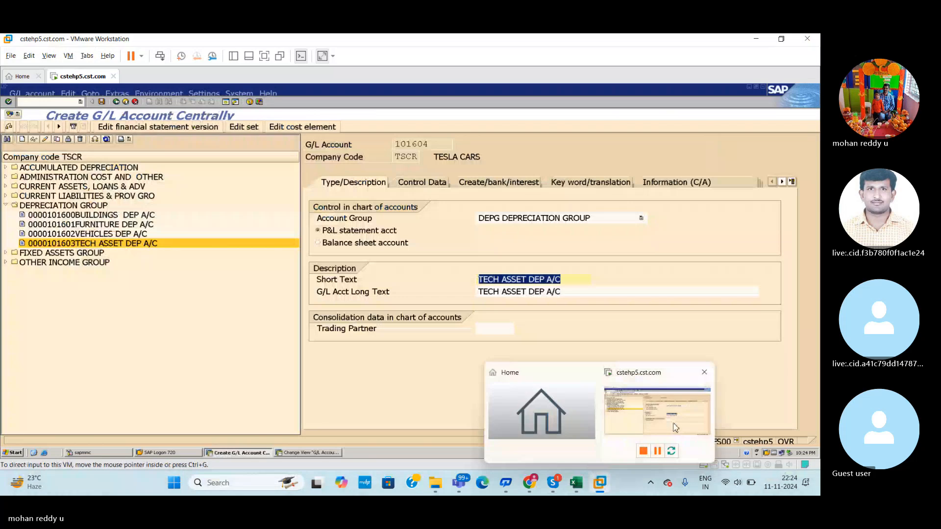
left_click(674, 424)
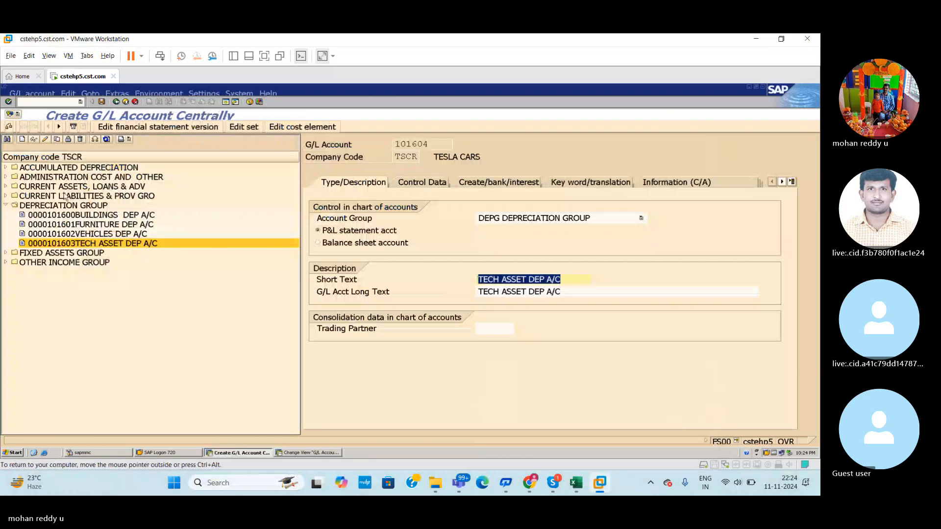
left_click(57, 141)
left_click(364, 256)
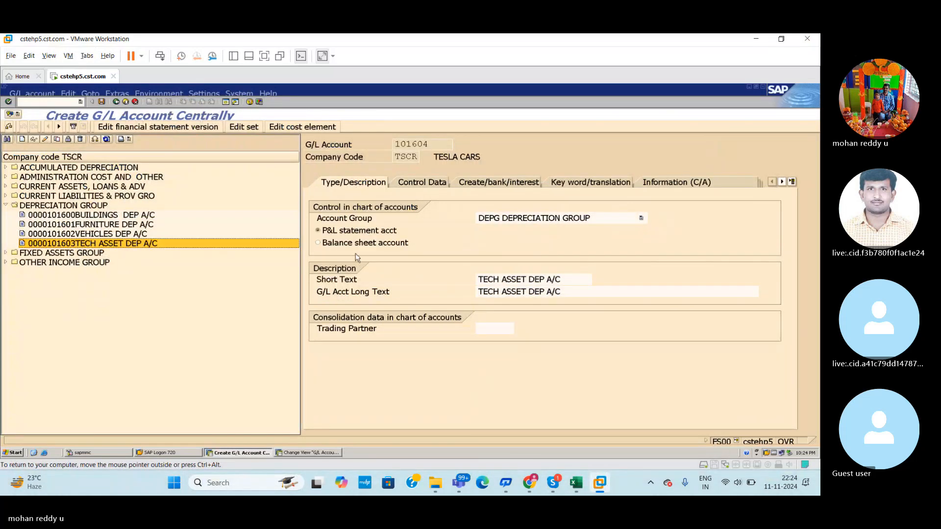
Set the short and long texts of G/L account 101604 to LAND DEP A/C, save it, and collapse the depreciation group
left_click_drag(567, 280, 394, 278)
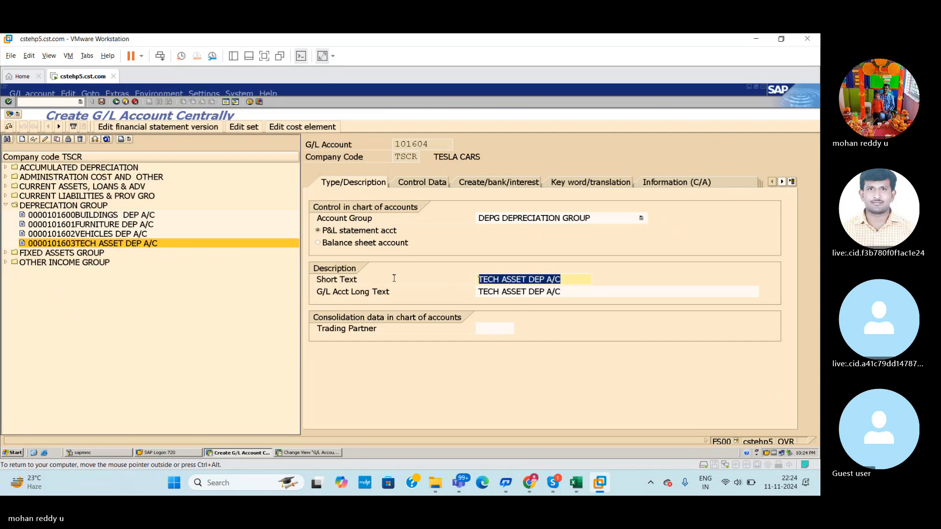
type("LAND DEP")
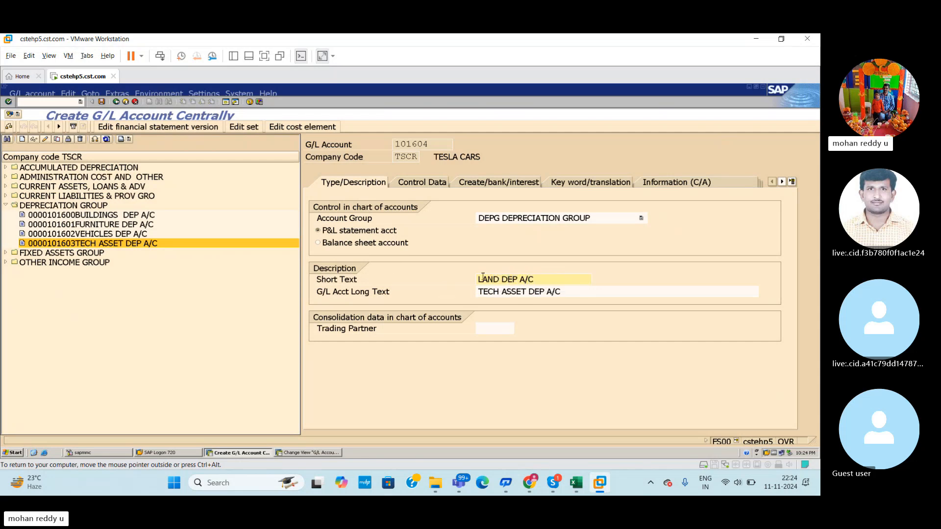
left_click_drag(557, 282, 434, 283)
key("ctrl+c")
left_click_drag(566, 293, 479, 292)
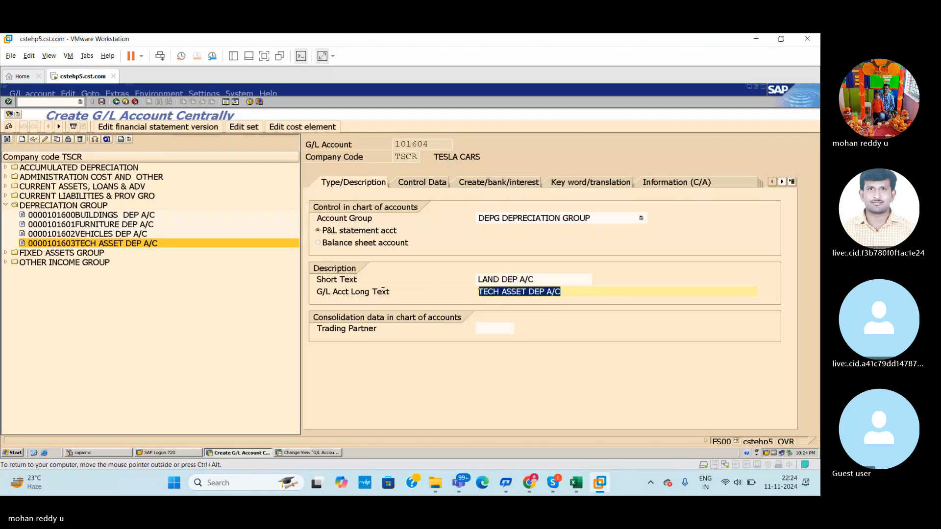
key("ctrl+v")
key("ctrl+s")
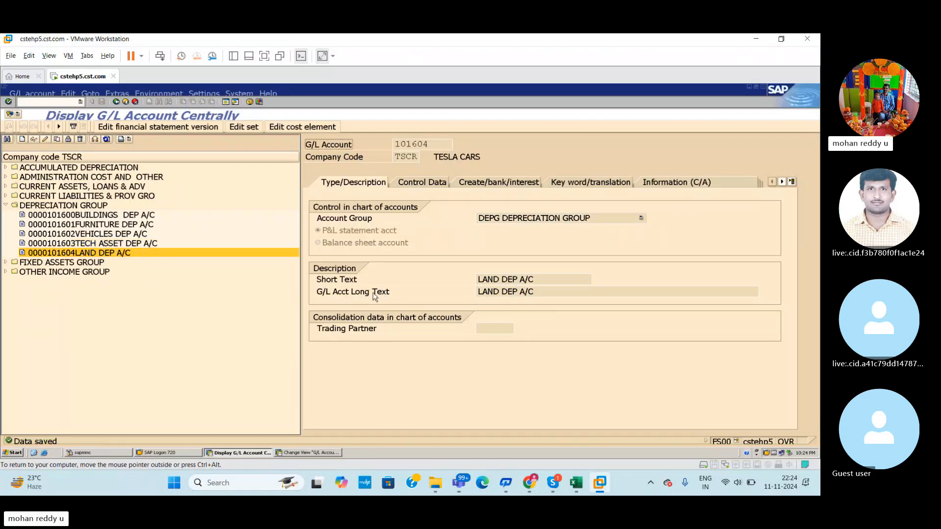
left_click(5, 206)
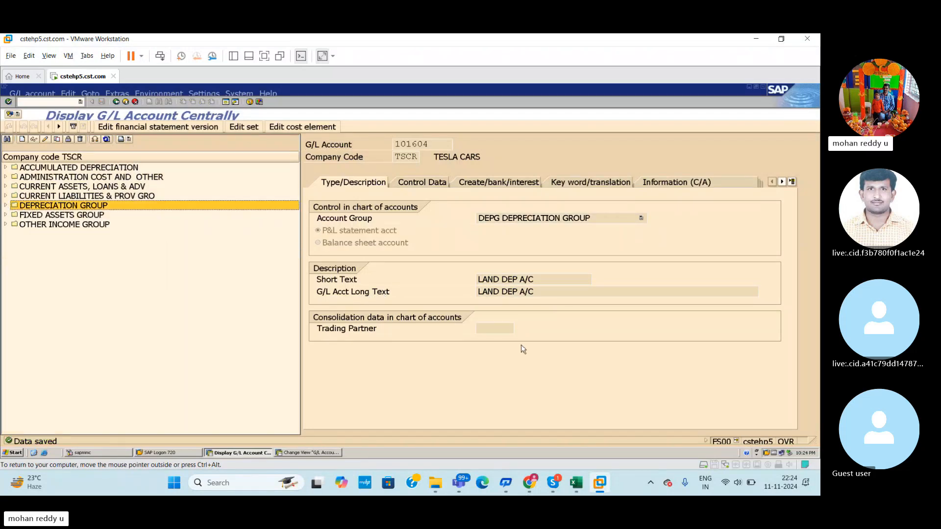
Switch to the Excel process sheet and review the G/L account creation list, marking the LAND row of the fixed asset accounts
left_click(577, 484)
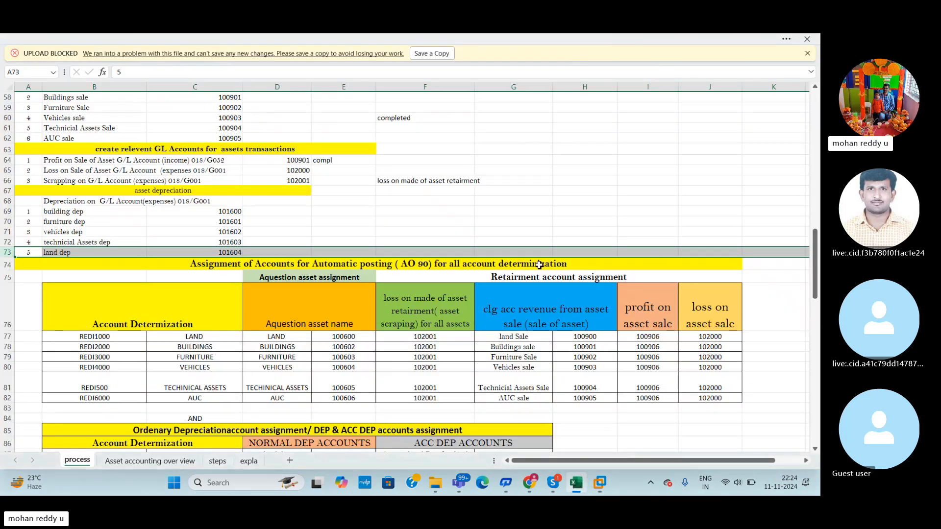
left_click_drag(814, 269, 806, 208)
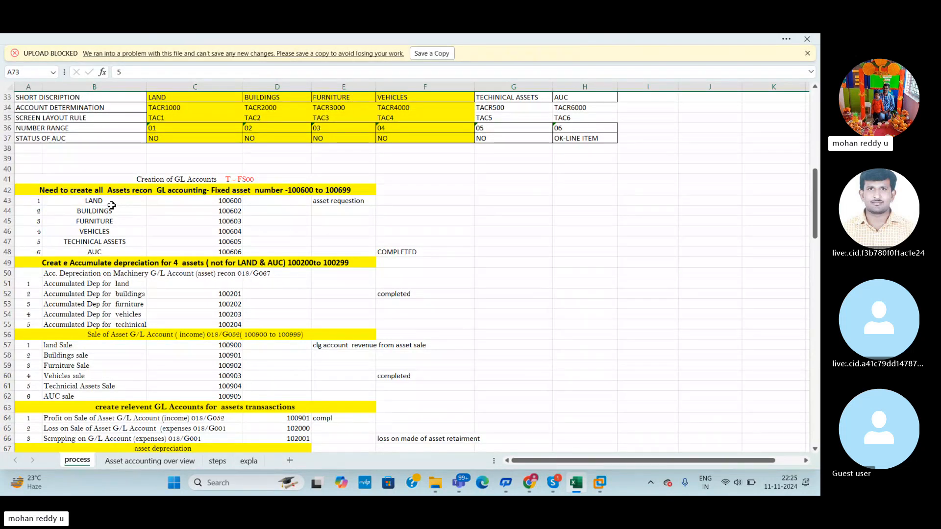
left_click(8, 201)
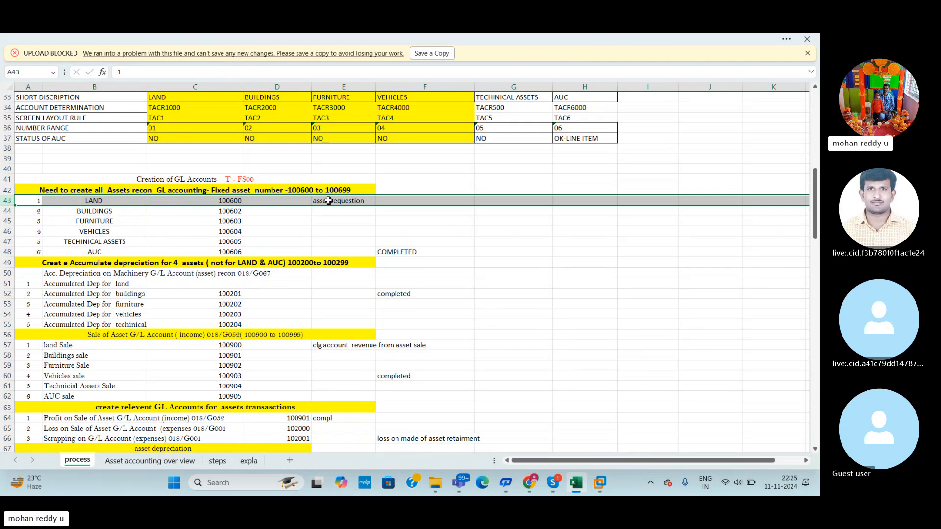
Review the process sheet from the accumulated depreciation accounts through the AO90 automatic posting and depreciation account assignment tables
left_click_drag(65, 271, 342, 267)
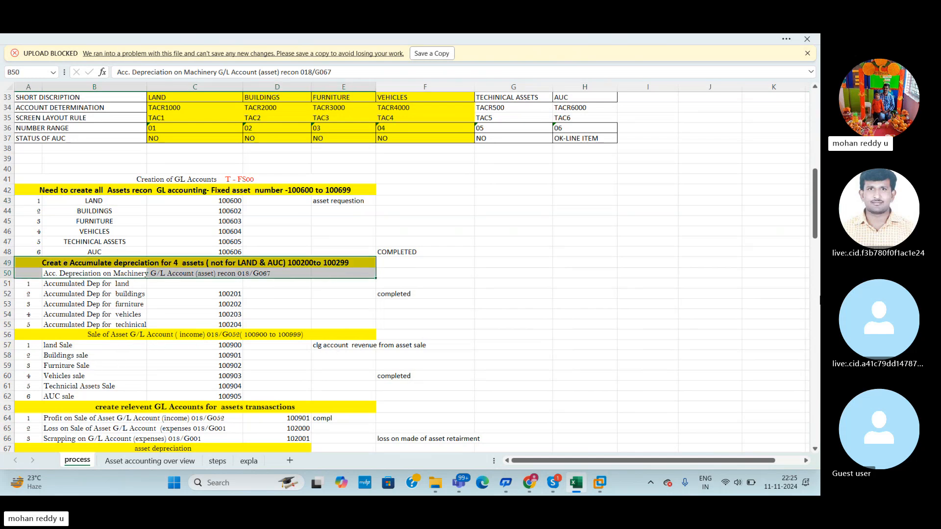
left_click_drag(816, 237, 816, 264)
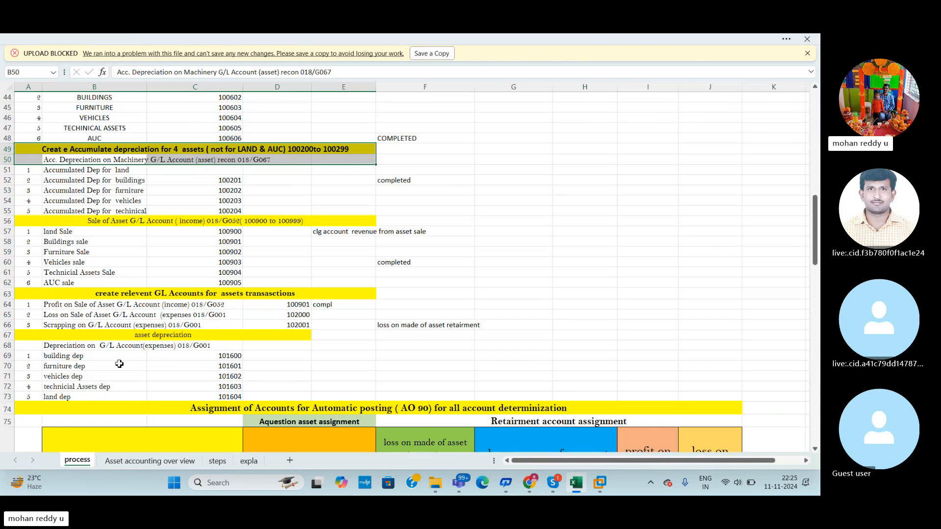
left_click_drag(816, 260, 819, 309)
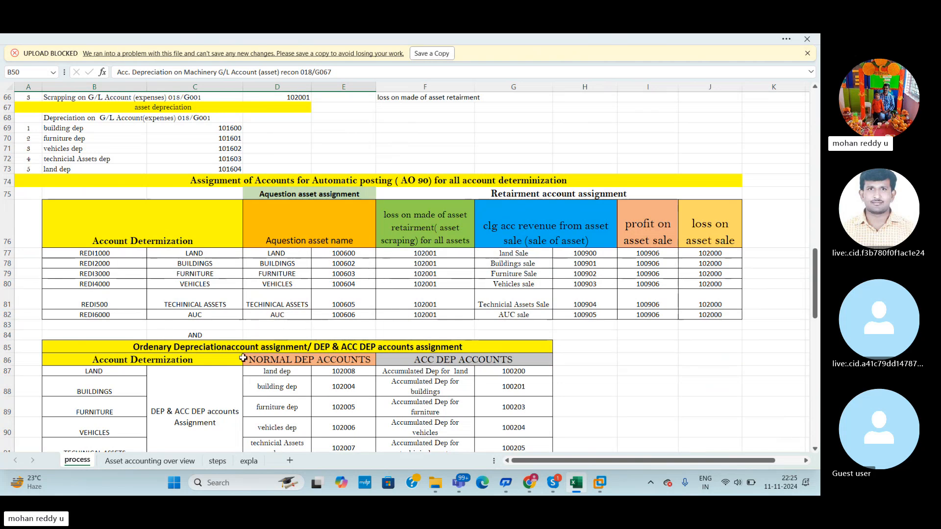
left_click_drag(816, 290, 817, 410)
left_click(571, 387)
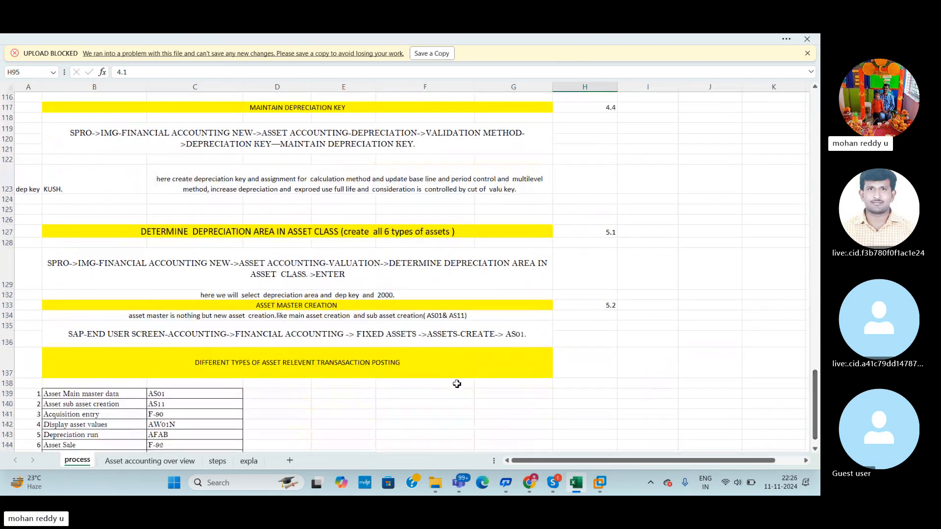
Examine the list of asset-relevant transaction postings in the process sheet, marking the asset main master and sub-asset creation rows
left_click(450, 369)
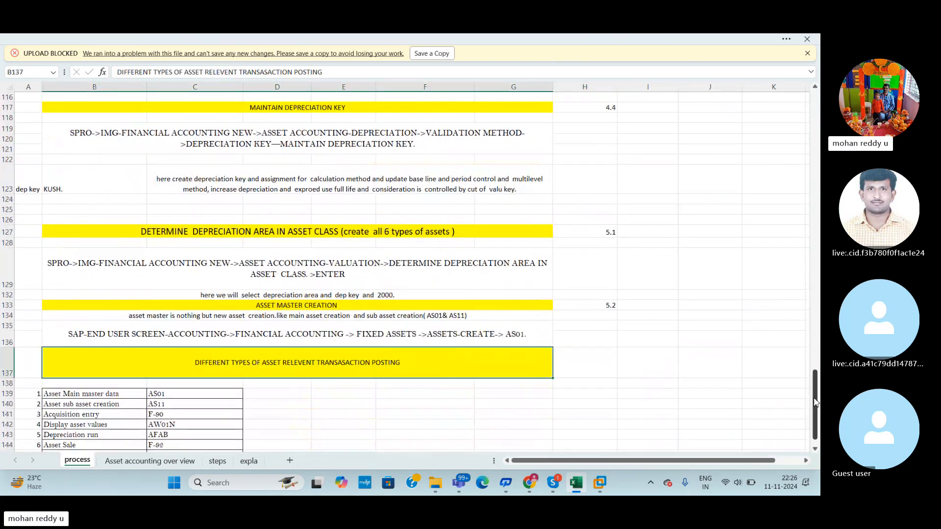
scroll(804, 432, "down", 1)
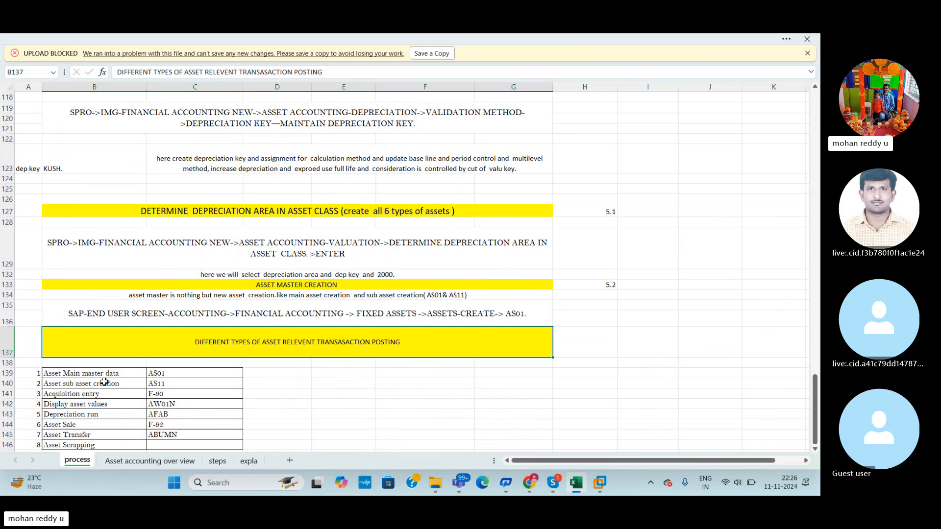
left_click_drag(103, 375, 212, 445)
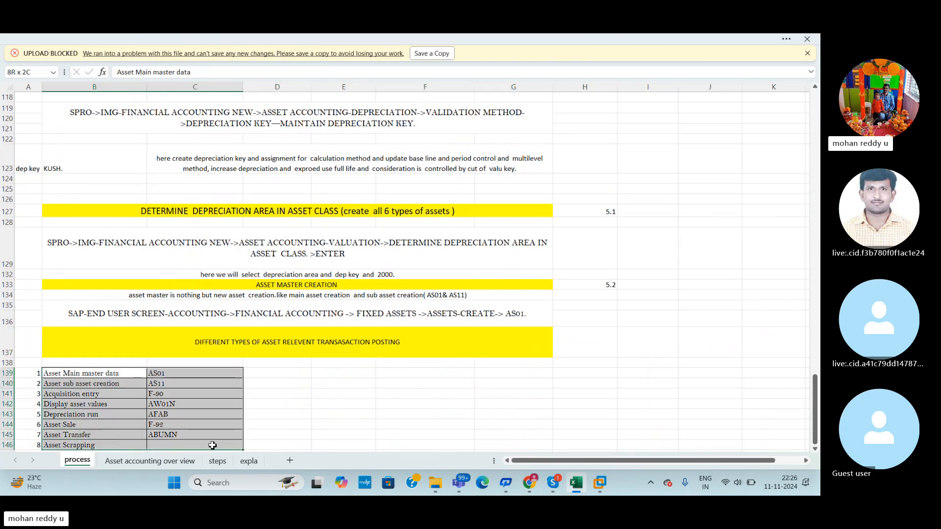
left_click_drag(58, 384, 255, 451)
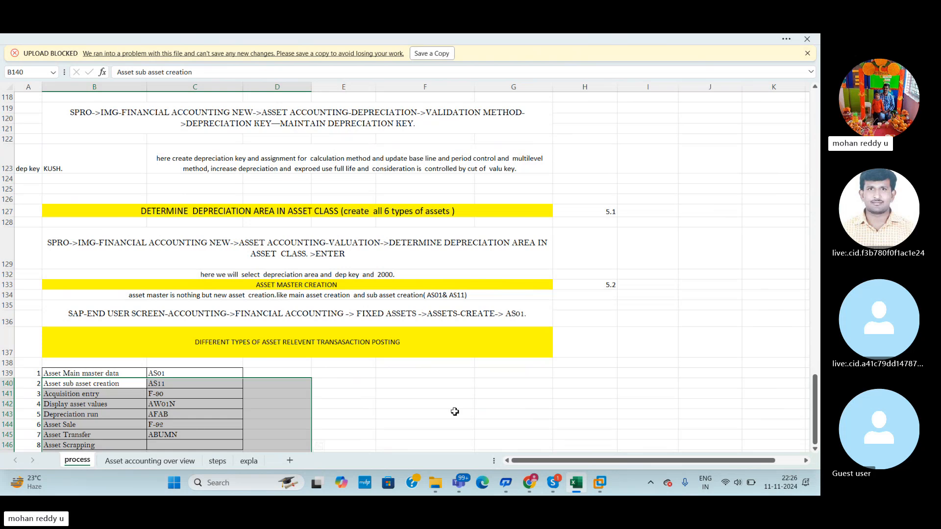
left_click(432, 414)
left_click_drag(57, 375, 82, 385)
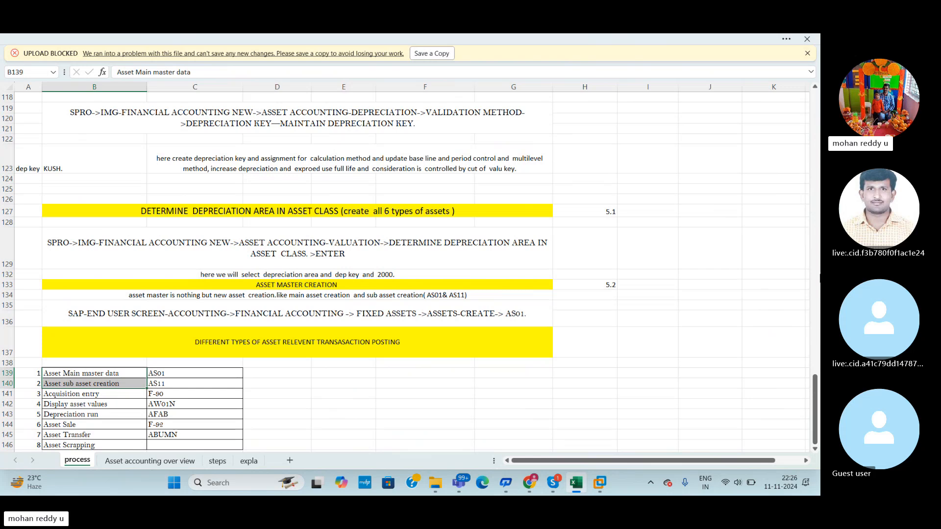
Go back to the AO90 account assignment section of the process sheet and switch to the Skype call window
left_click_drag(815, 399, 815, 249)
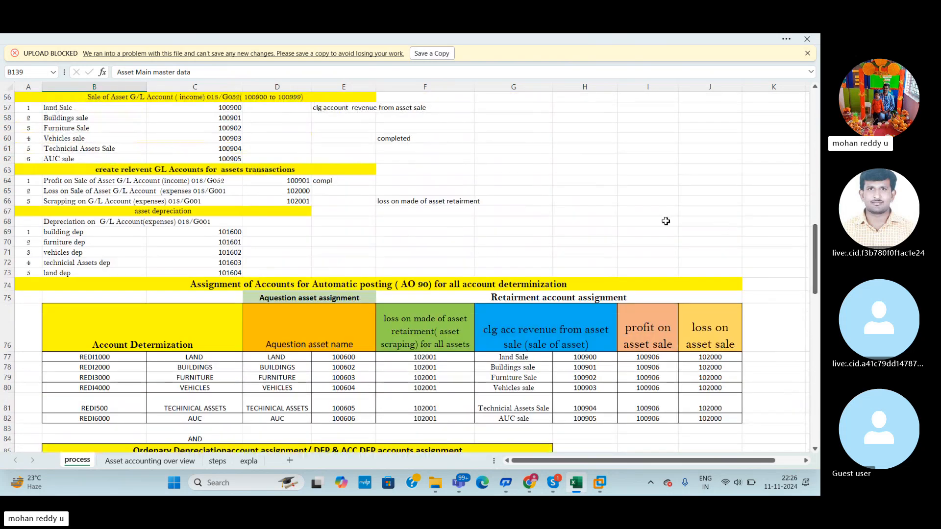
mouse_move(554, 483)
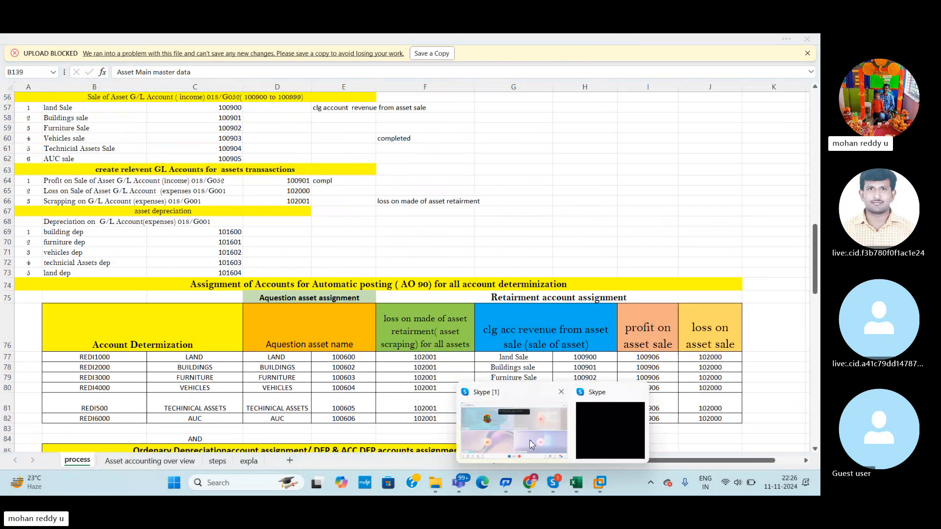
left_click(532, 445)
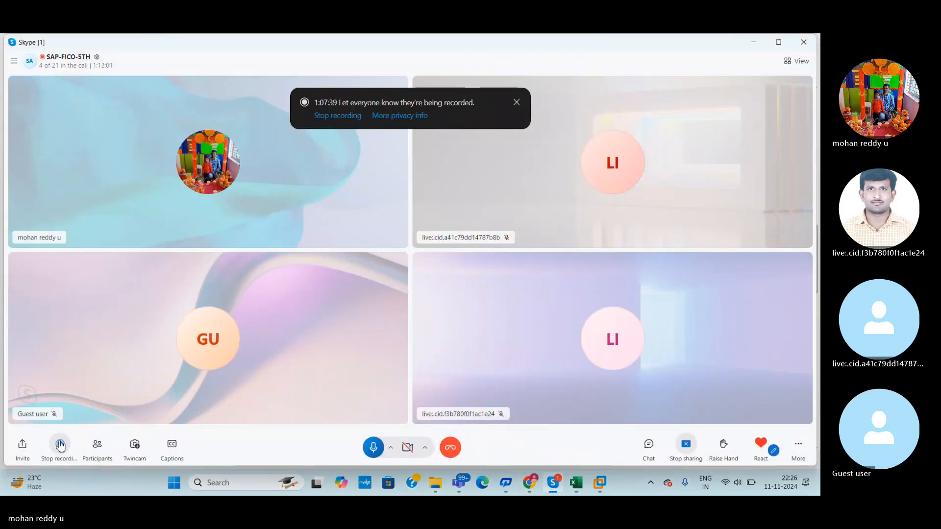